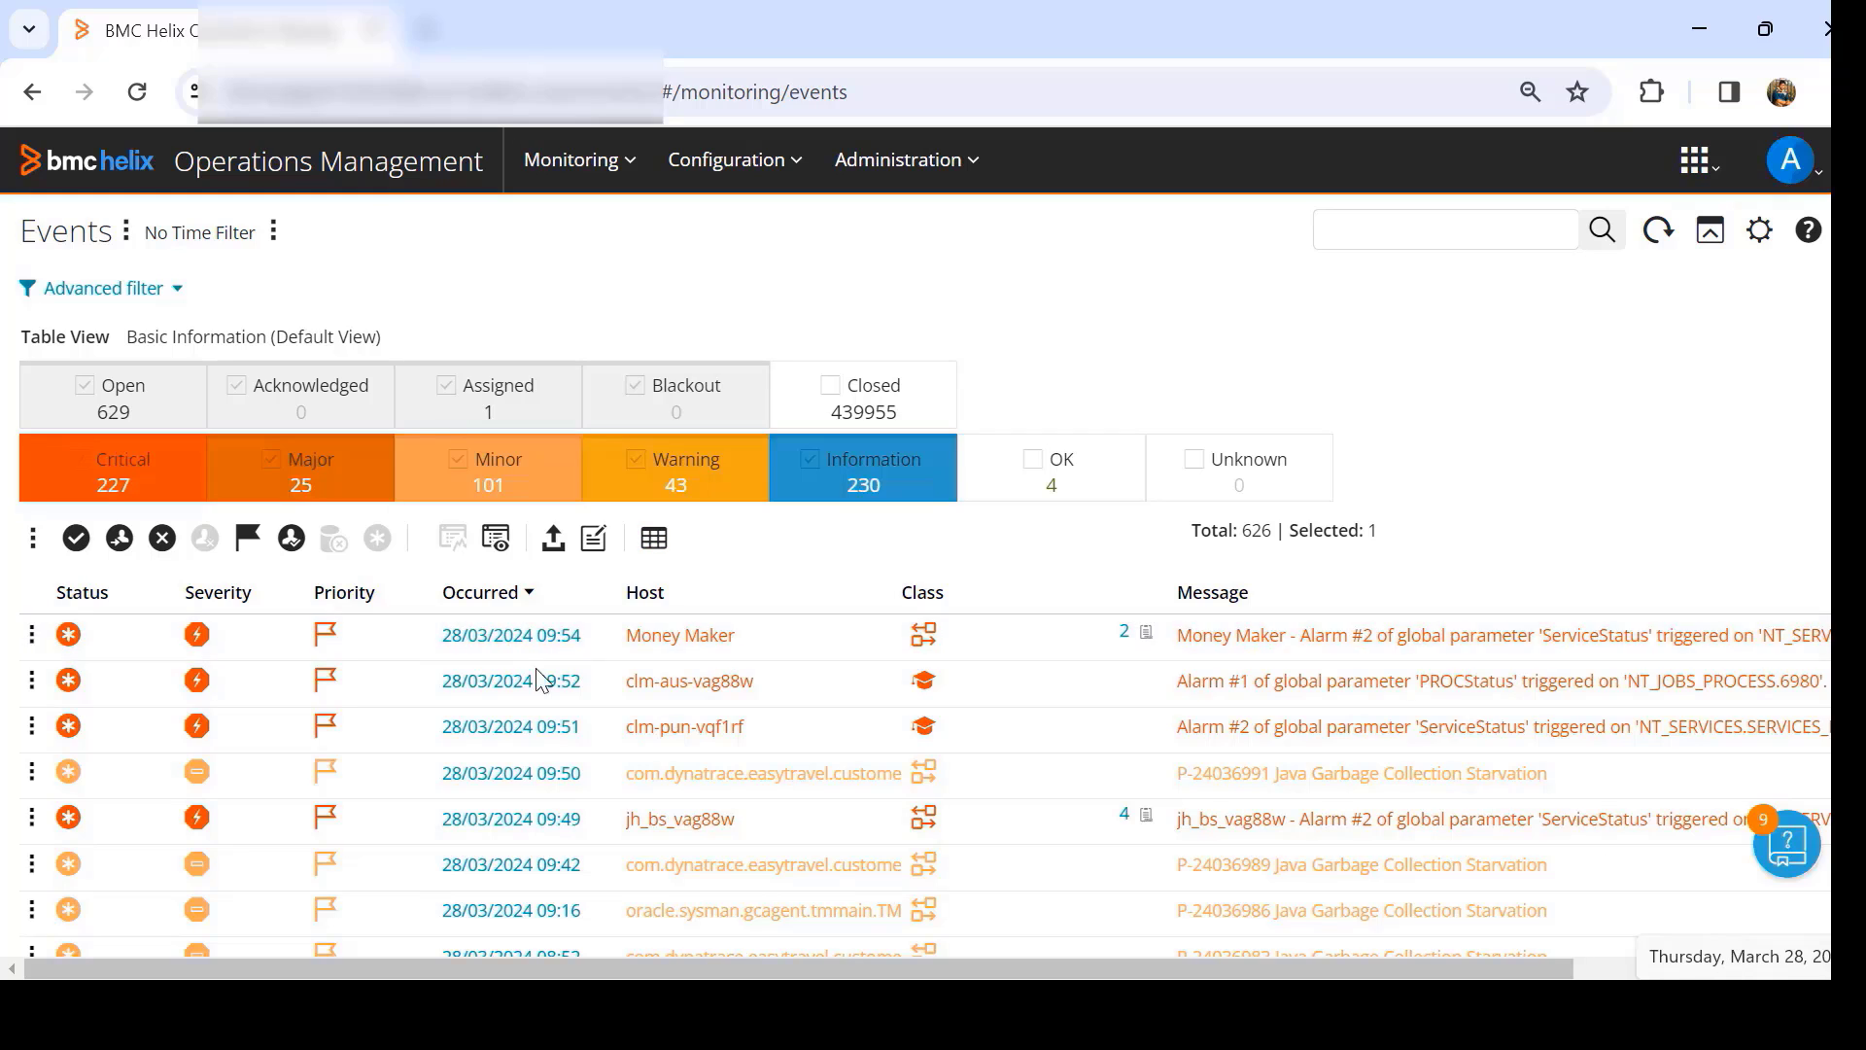
Filter the Agents configuration list to clm-pun-vqf1rf, showing agent clm-pun-vqf1rf:3181 on Windows Server 2019.
left_click(712, 163)
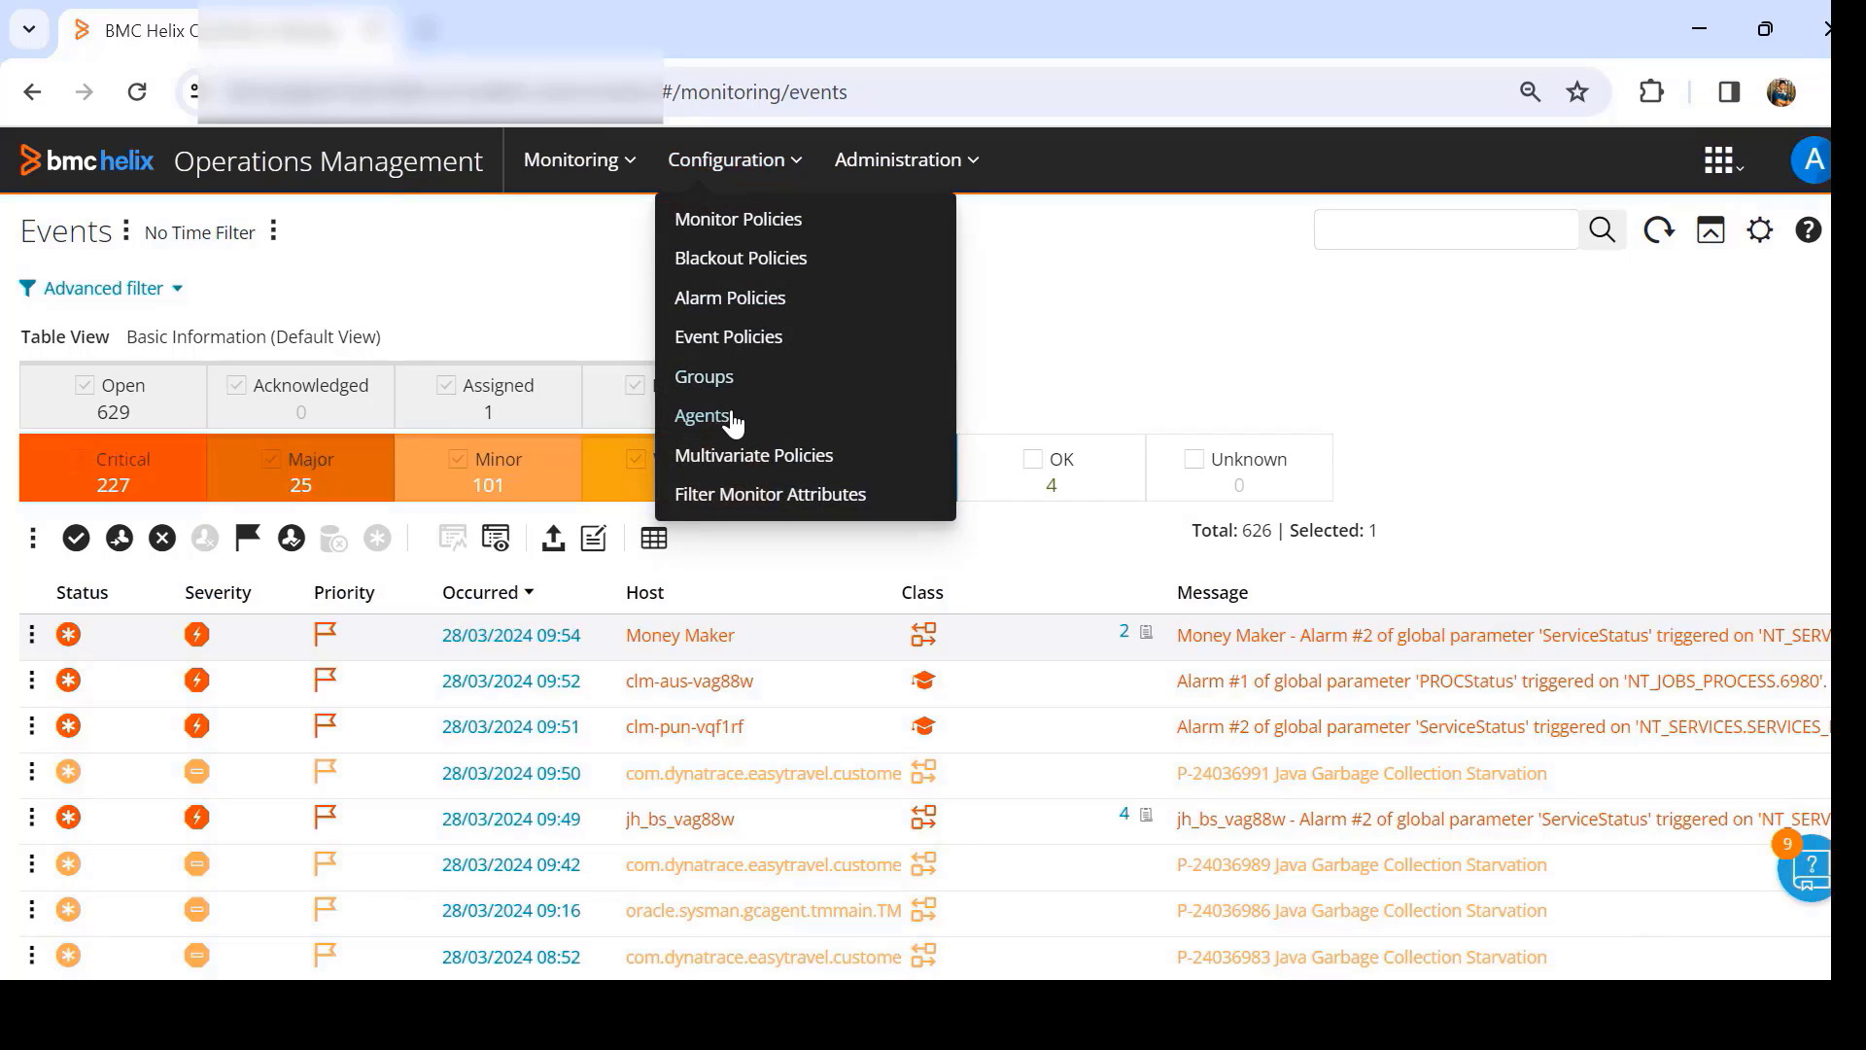
left_click(725, 416)
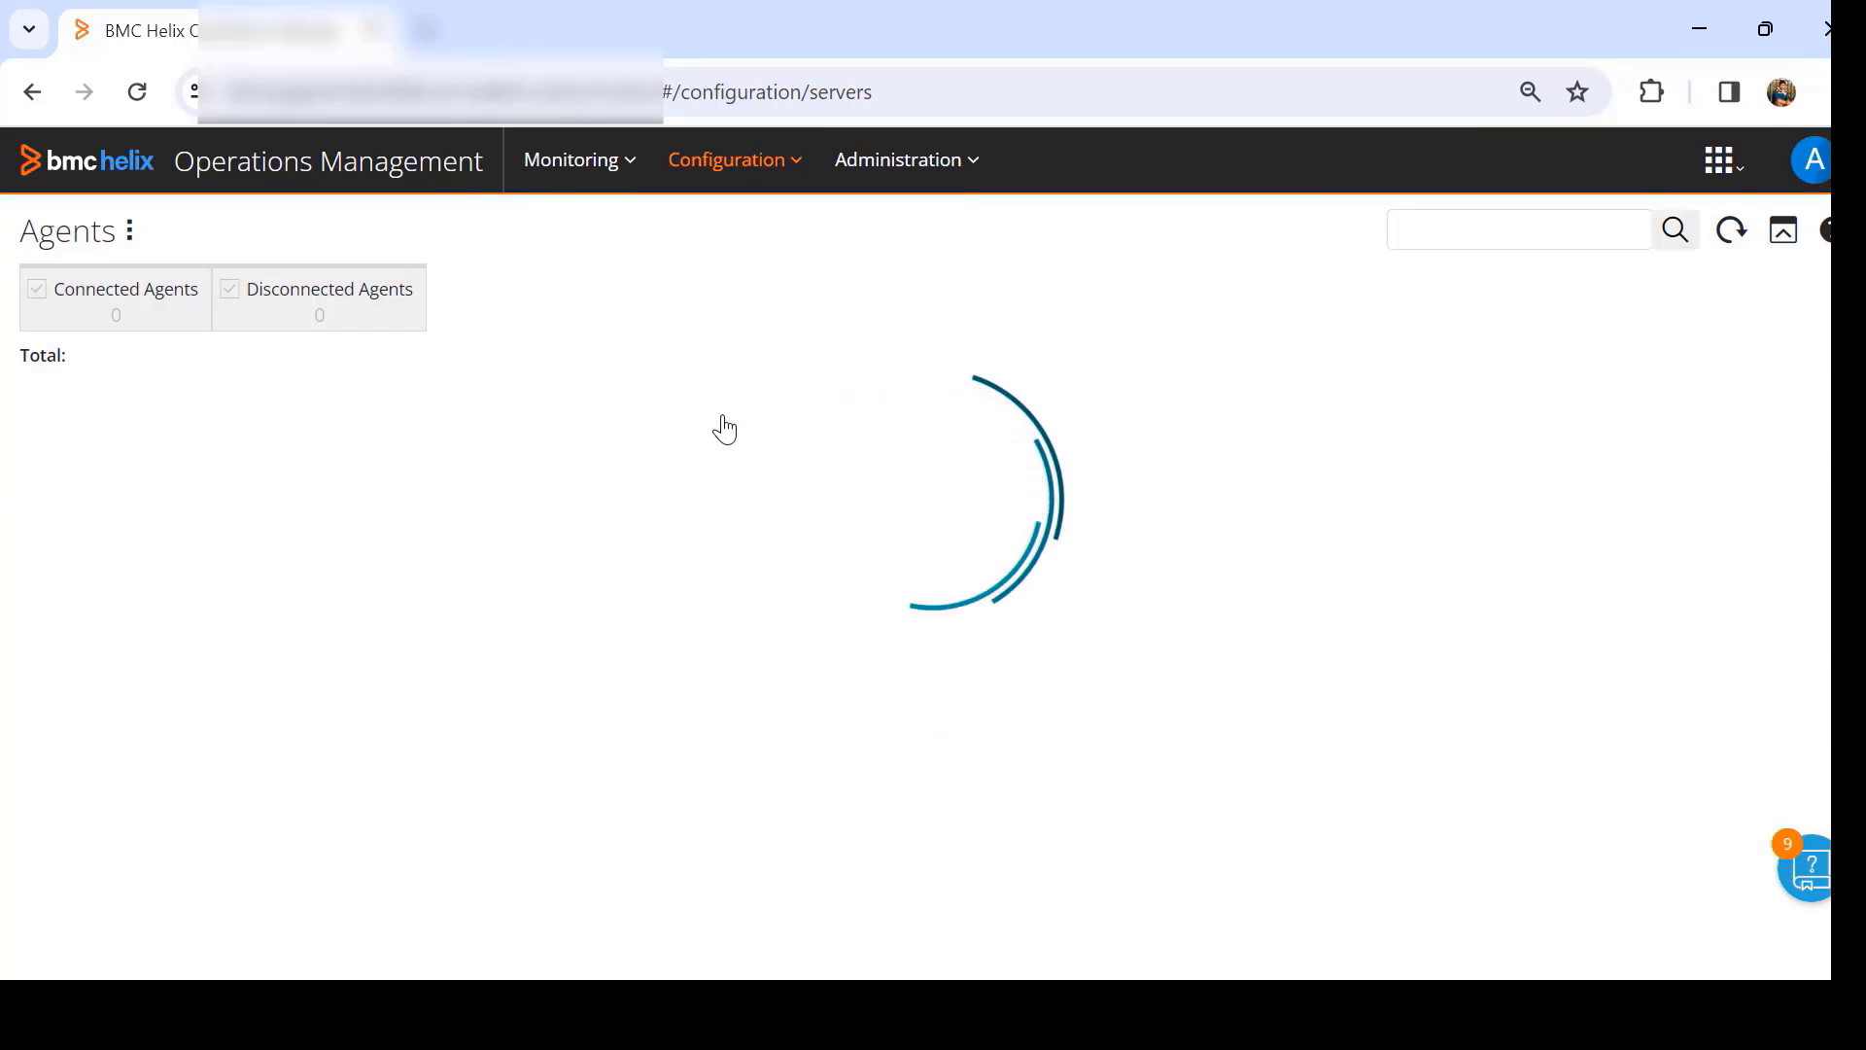
left_click(1507, 229)
type("clm-pun-vqf1rf")
key("Return")
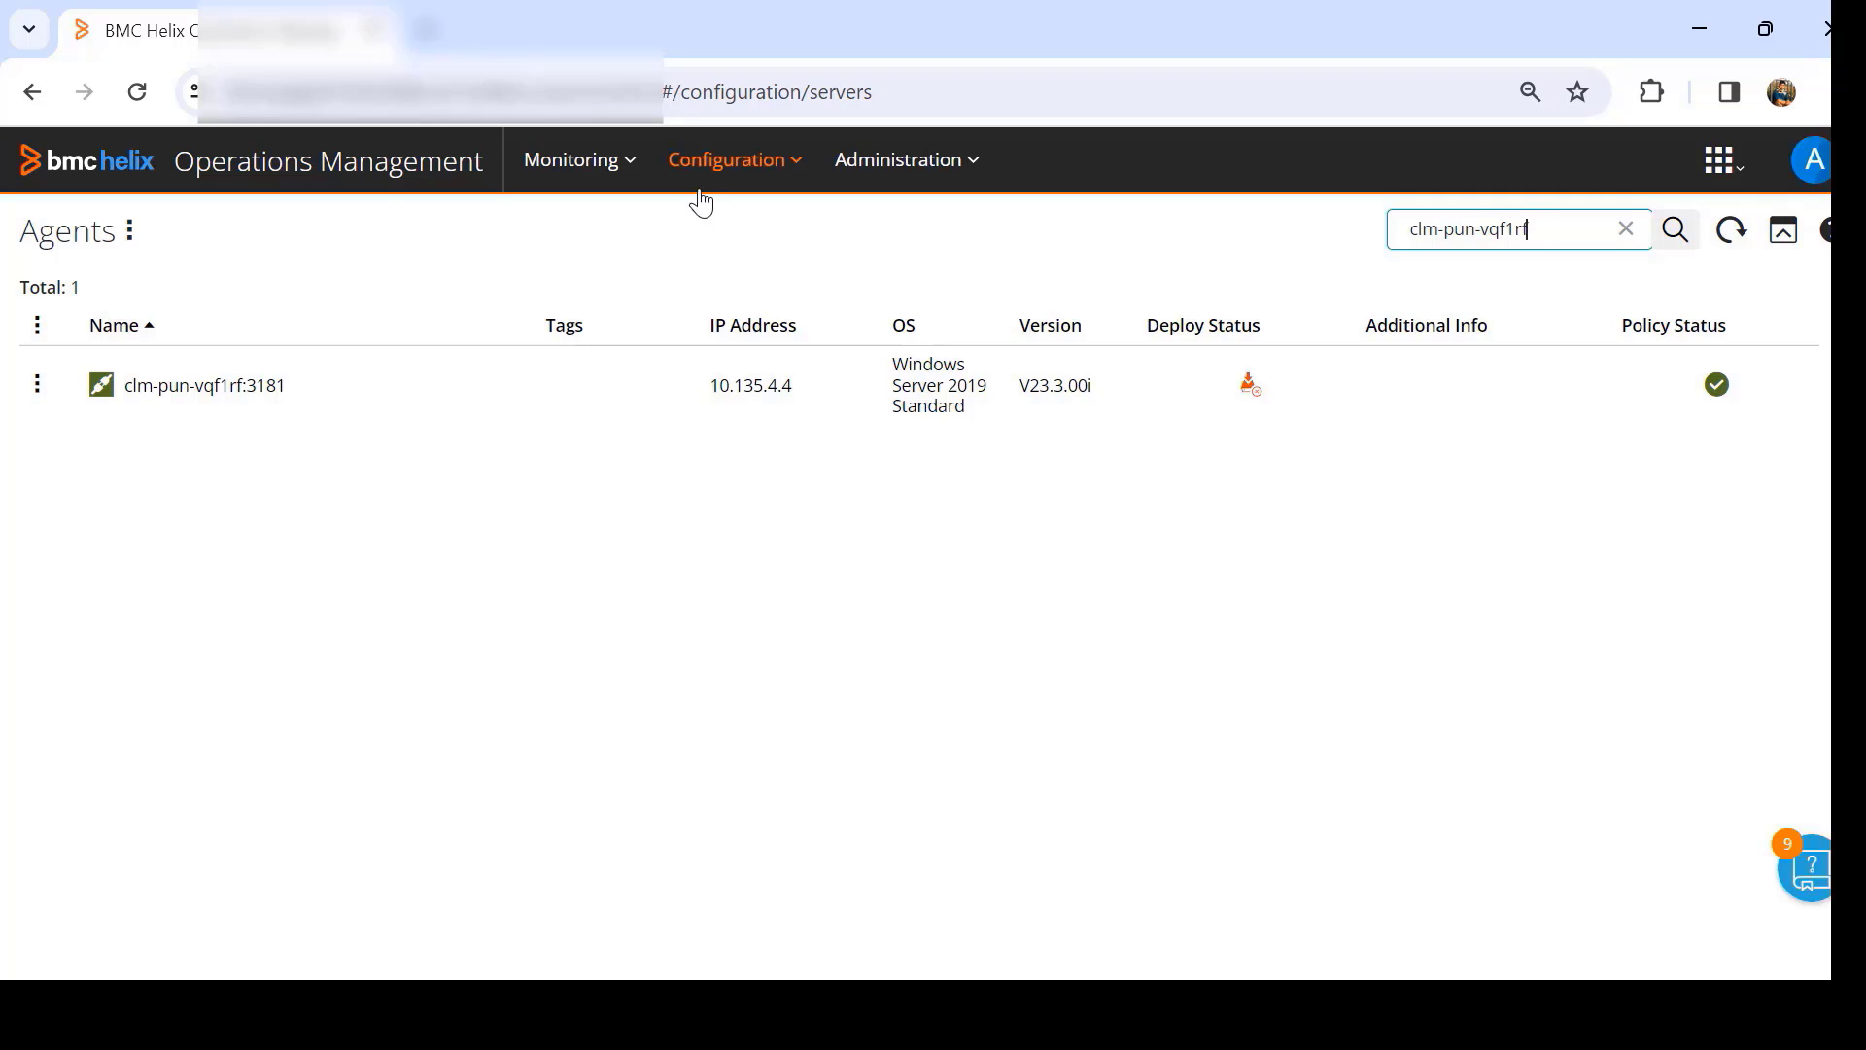
left_click(750, 175)
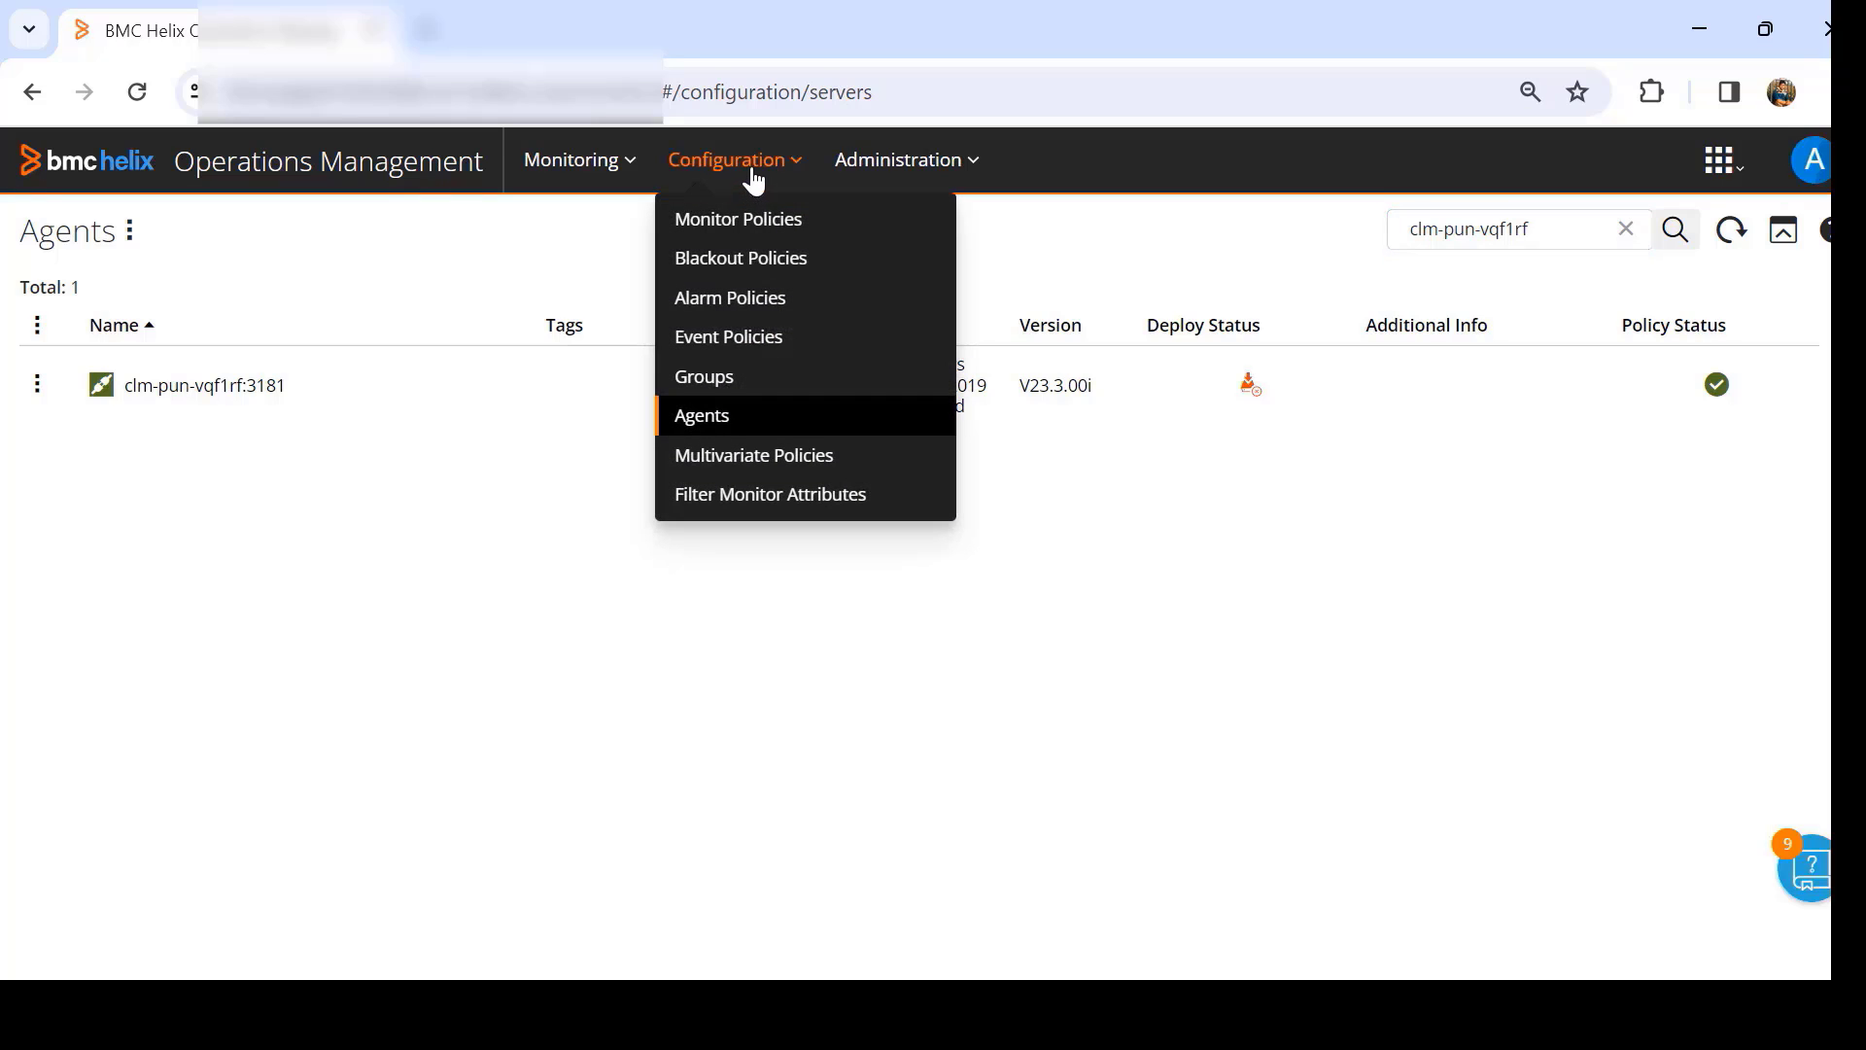
Create a new monitor policy named MSSQL_Local with the description 'demo'.
left_click(777, 227)
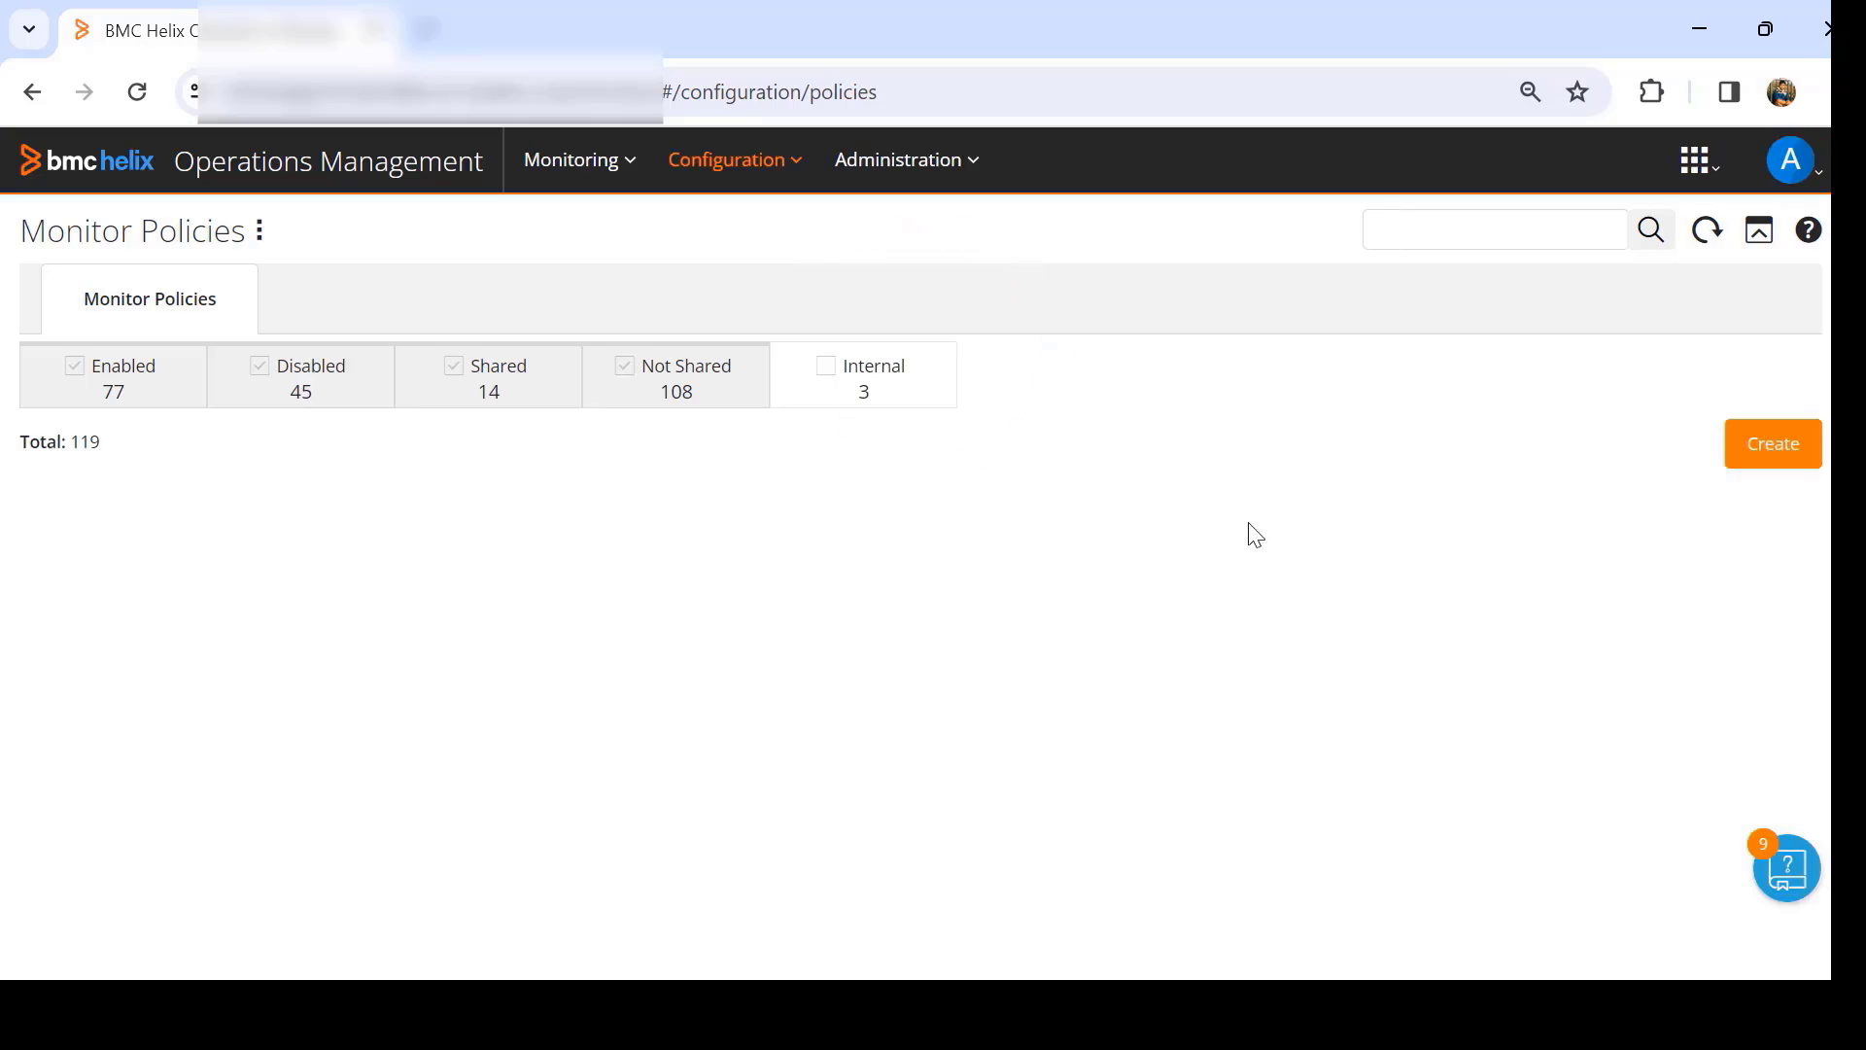
left_click(1774, 445)
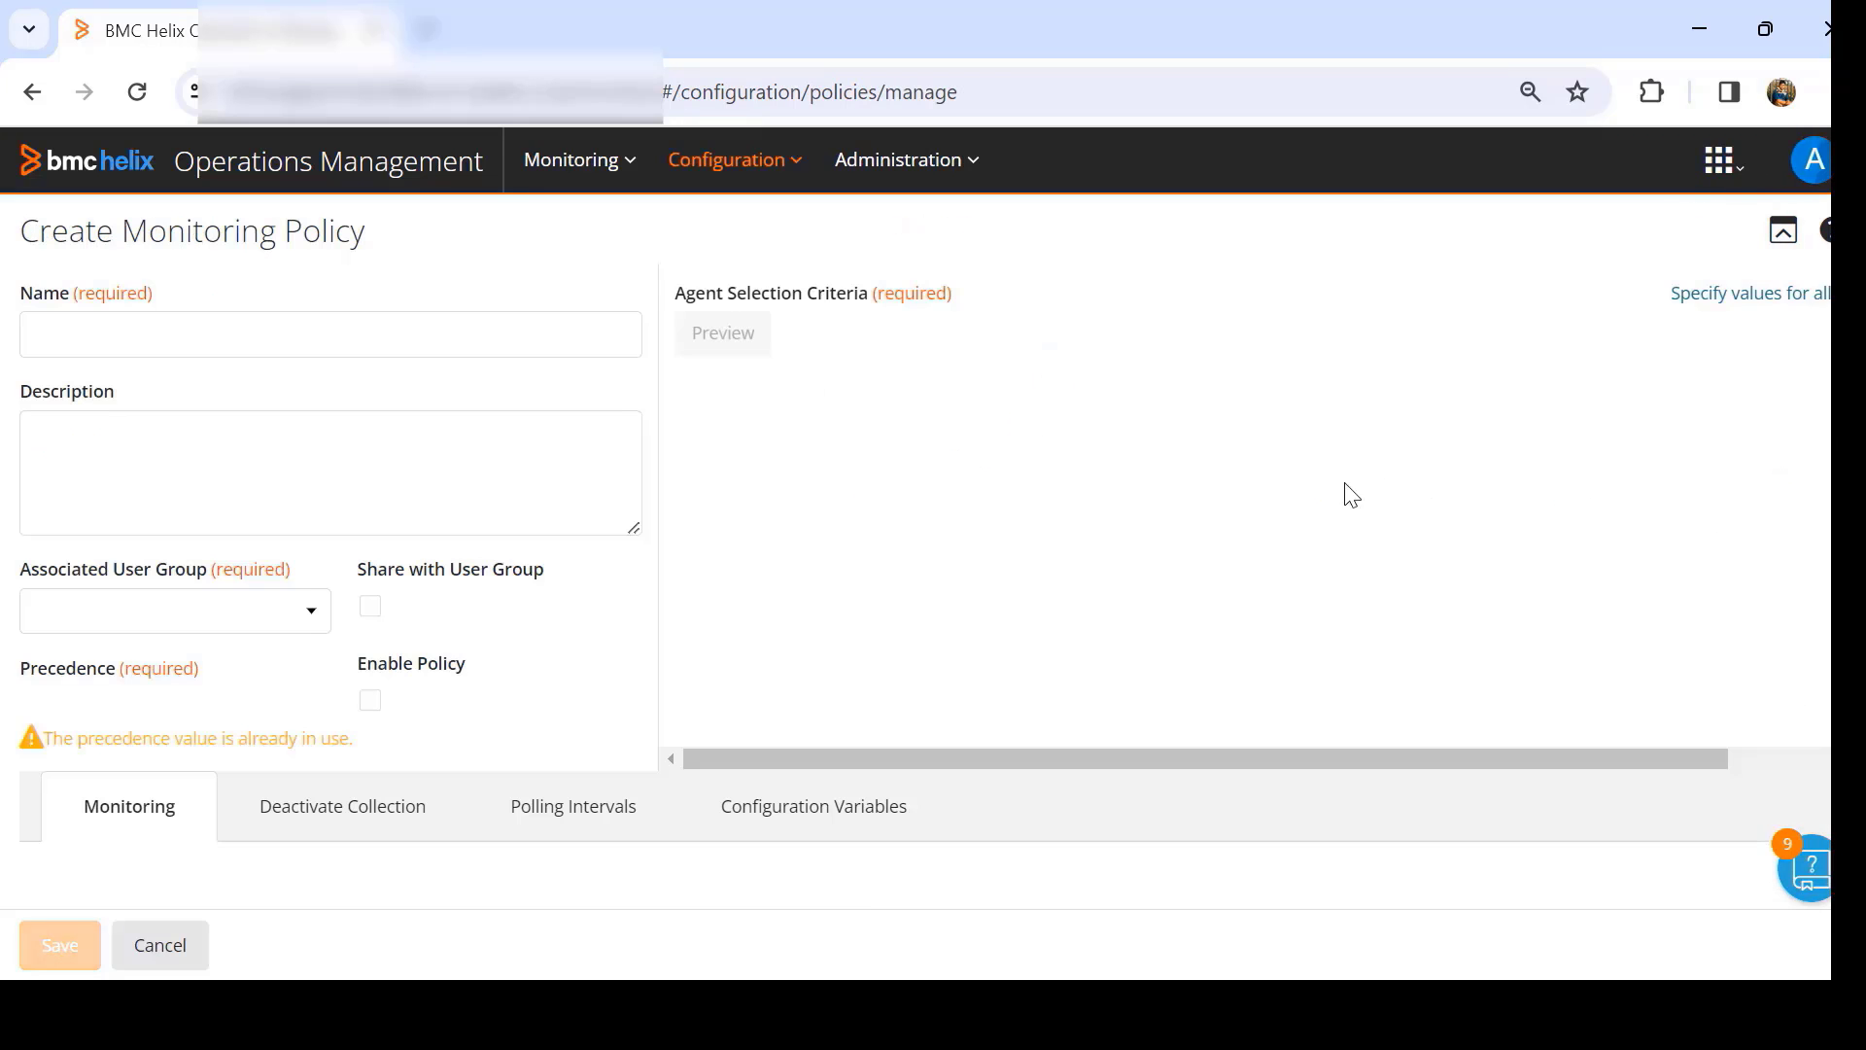
left_click(255, 331)
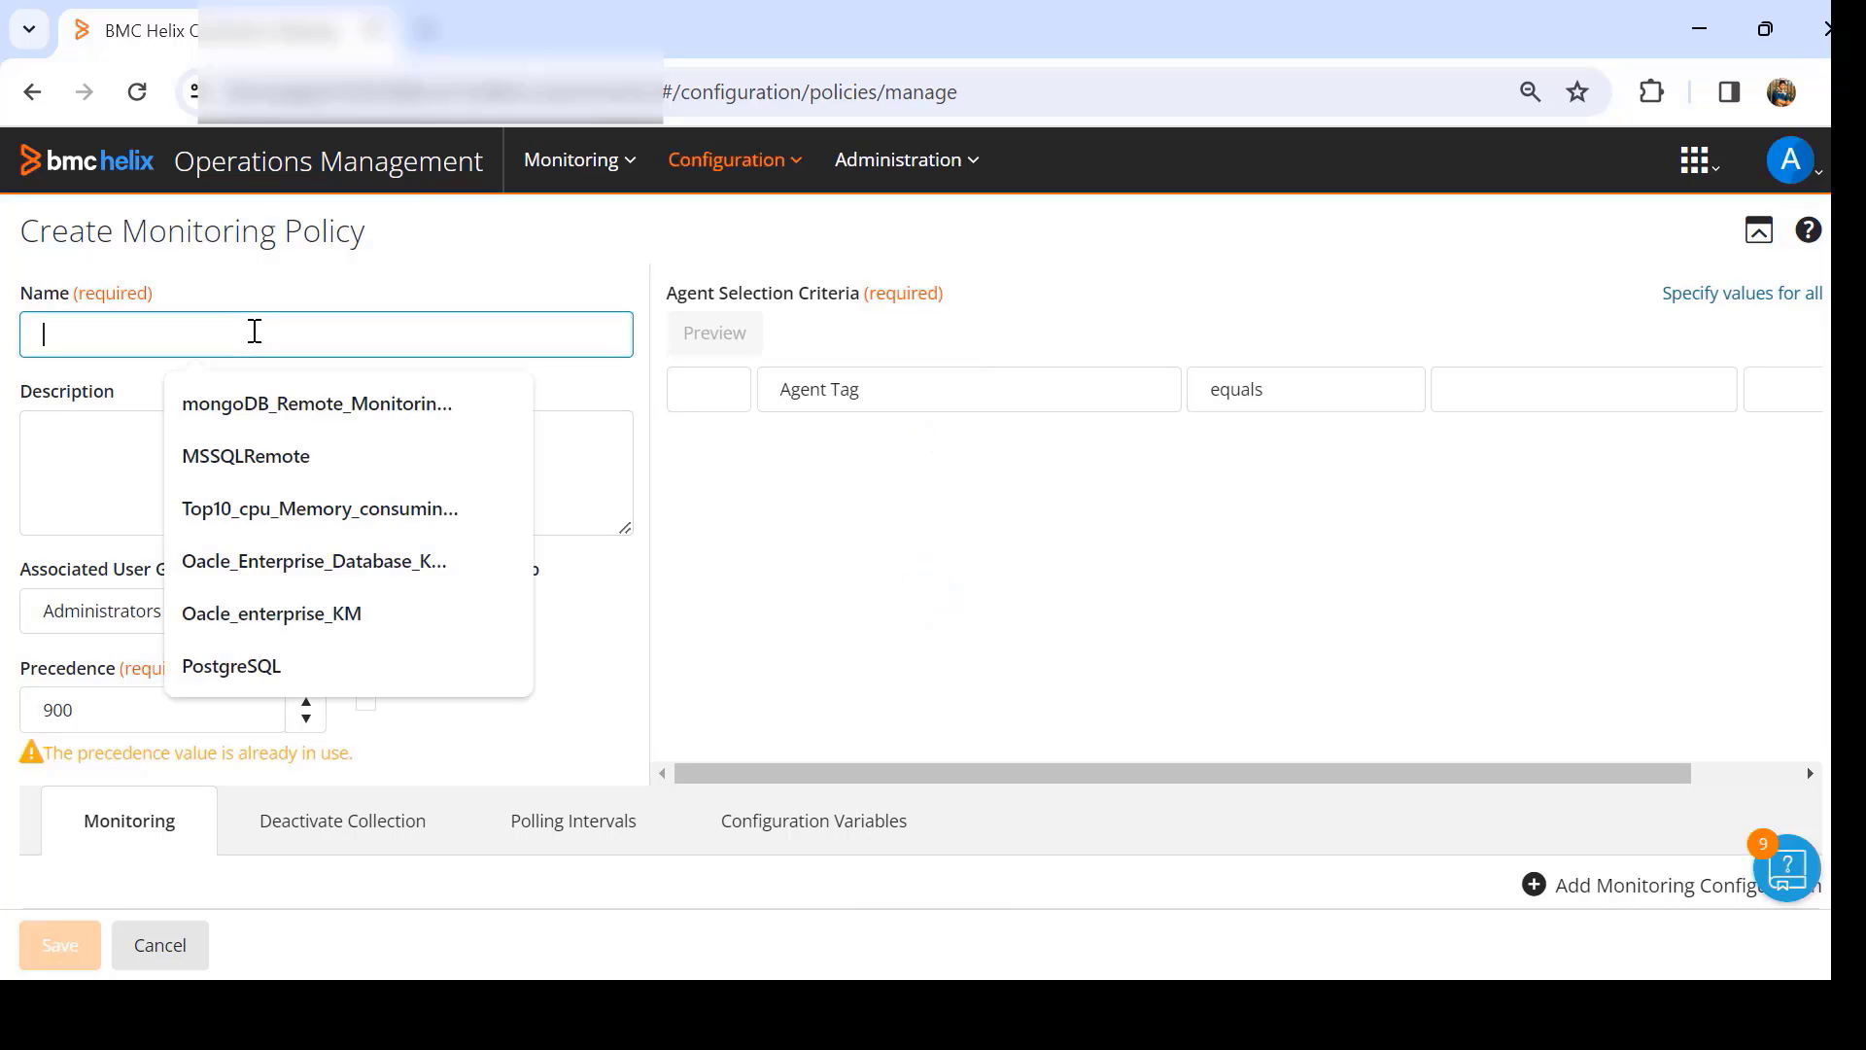
type("MSSQL_Local")
key("Tab")
type("demo")
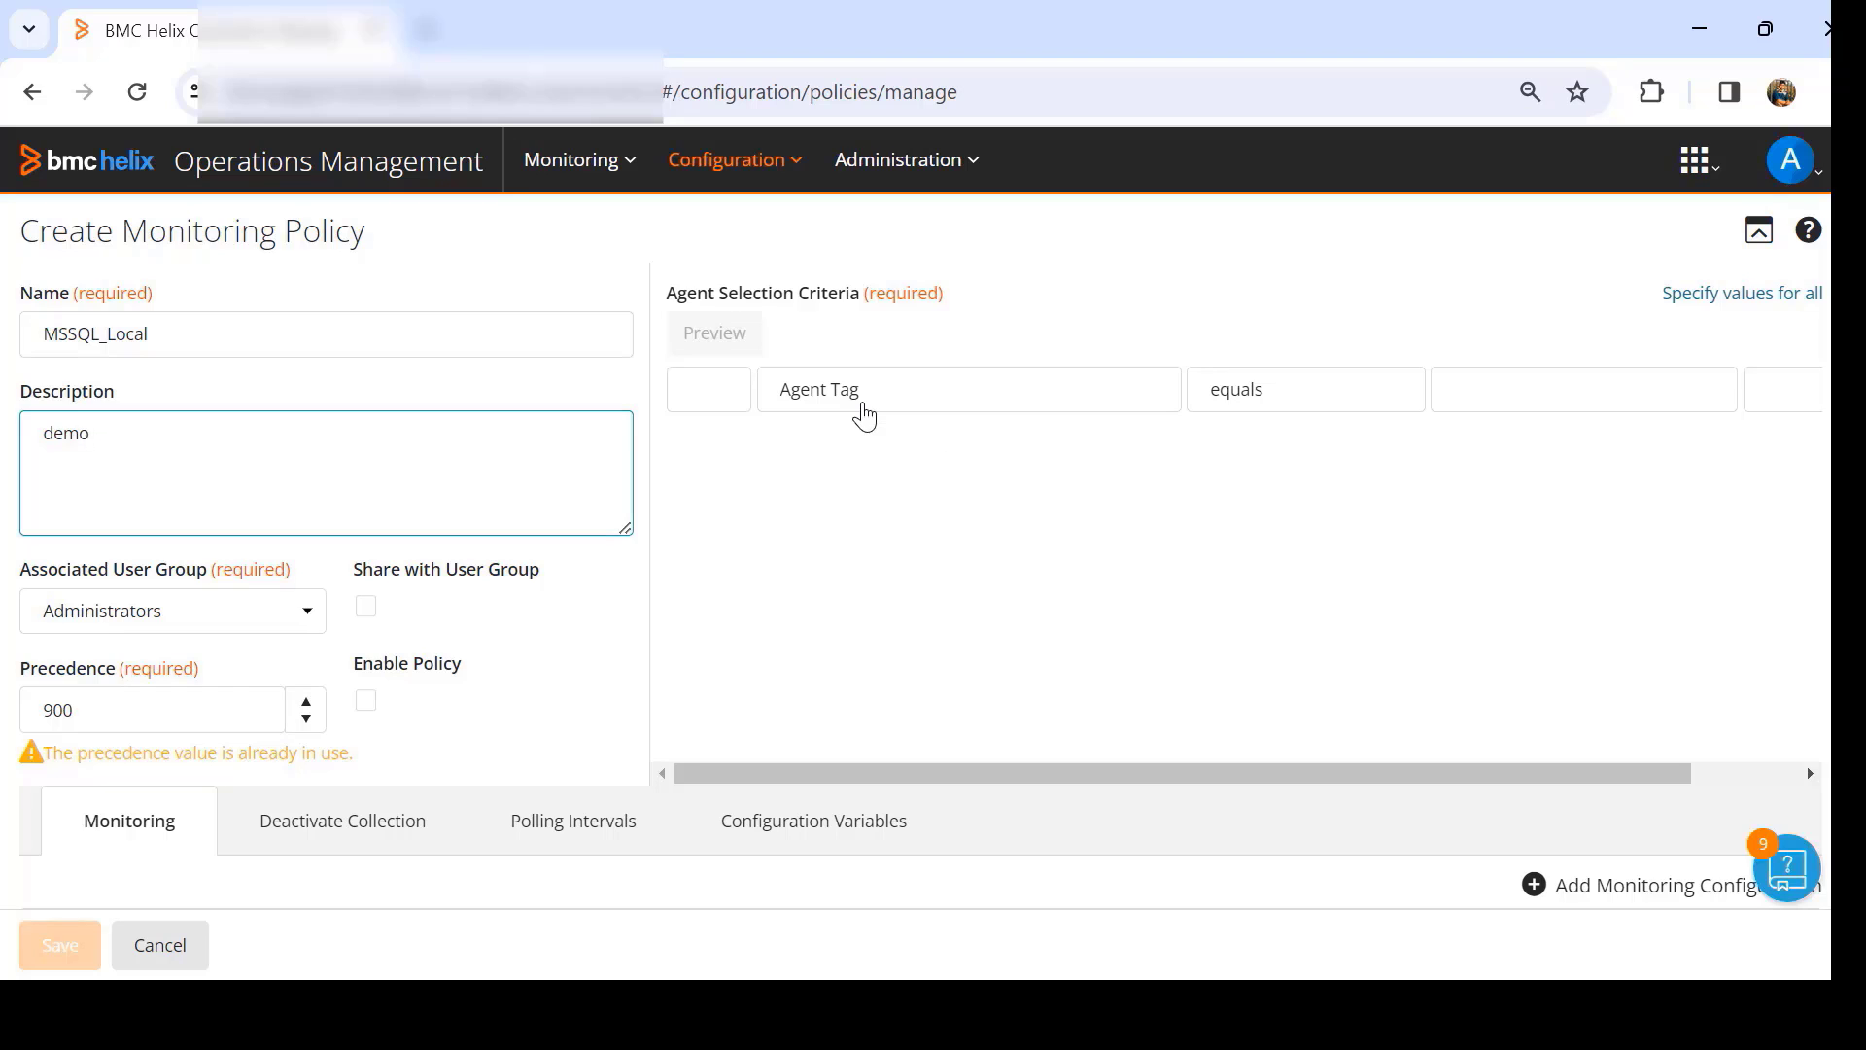
left_click(862, 410)
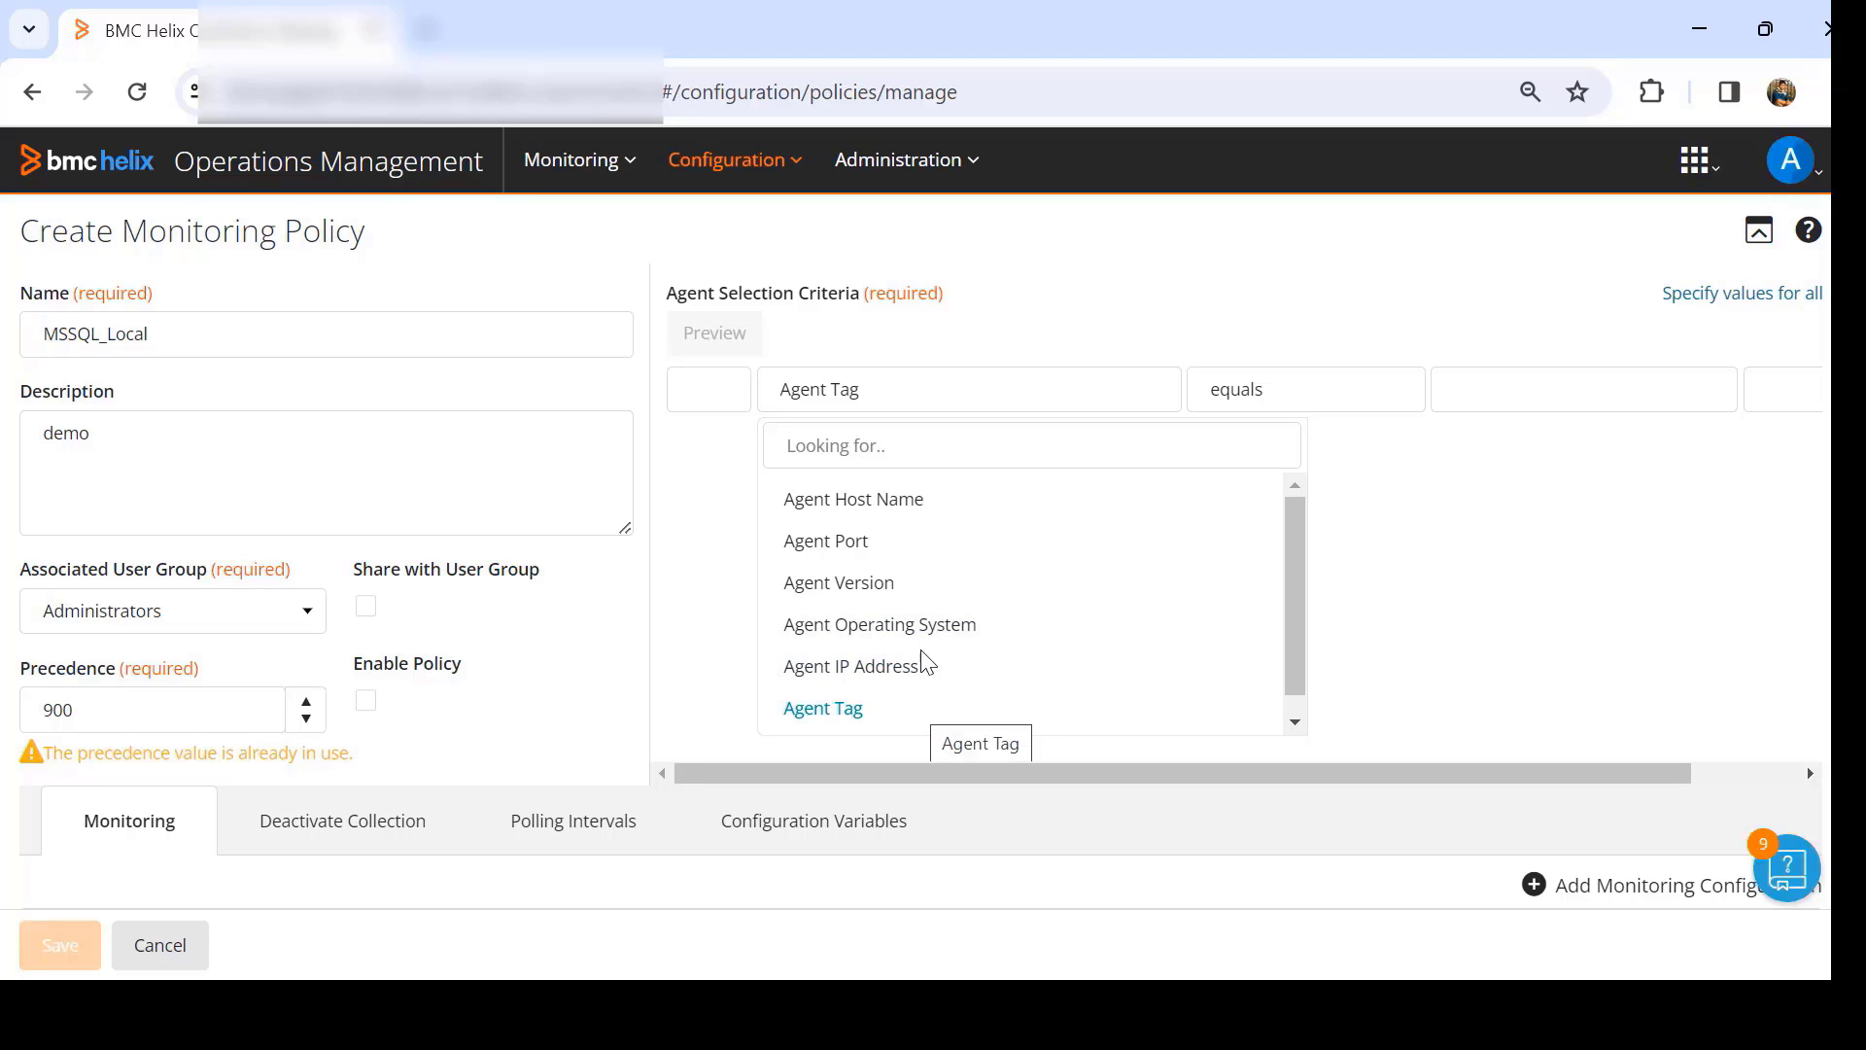
Set the policy criterion to Agent Host Name starts with clm-pun-vqf1rf.
left_click(881, 500)
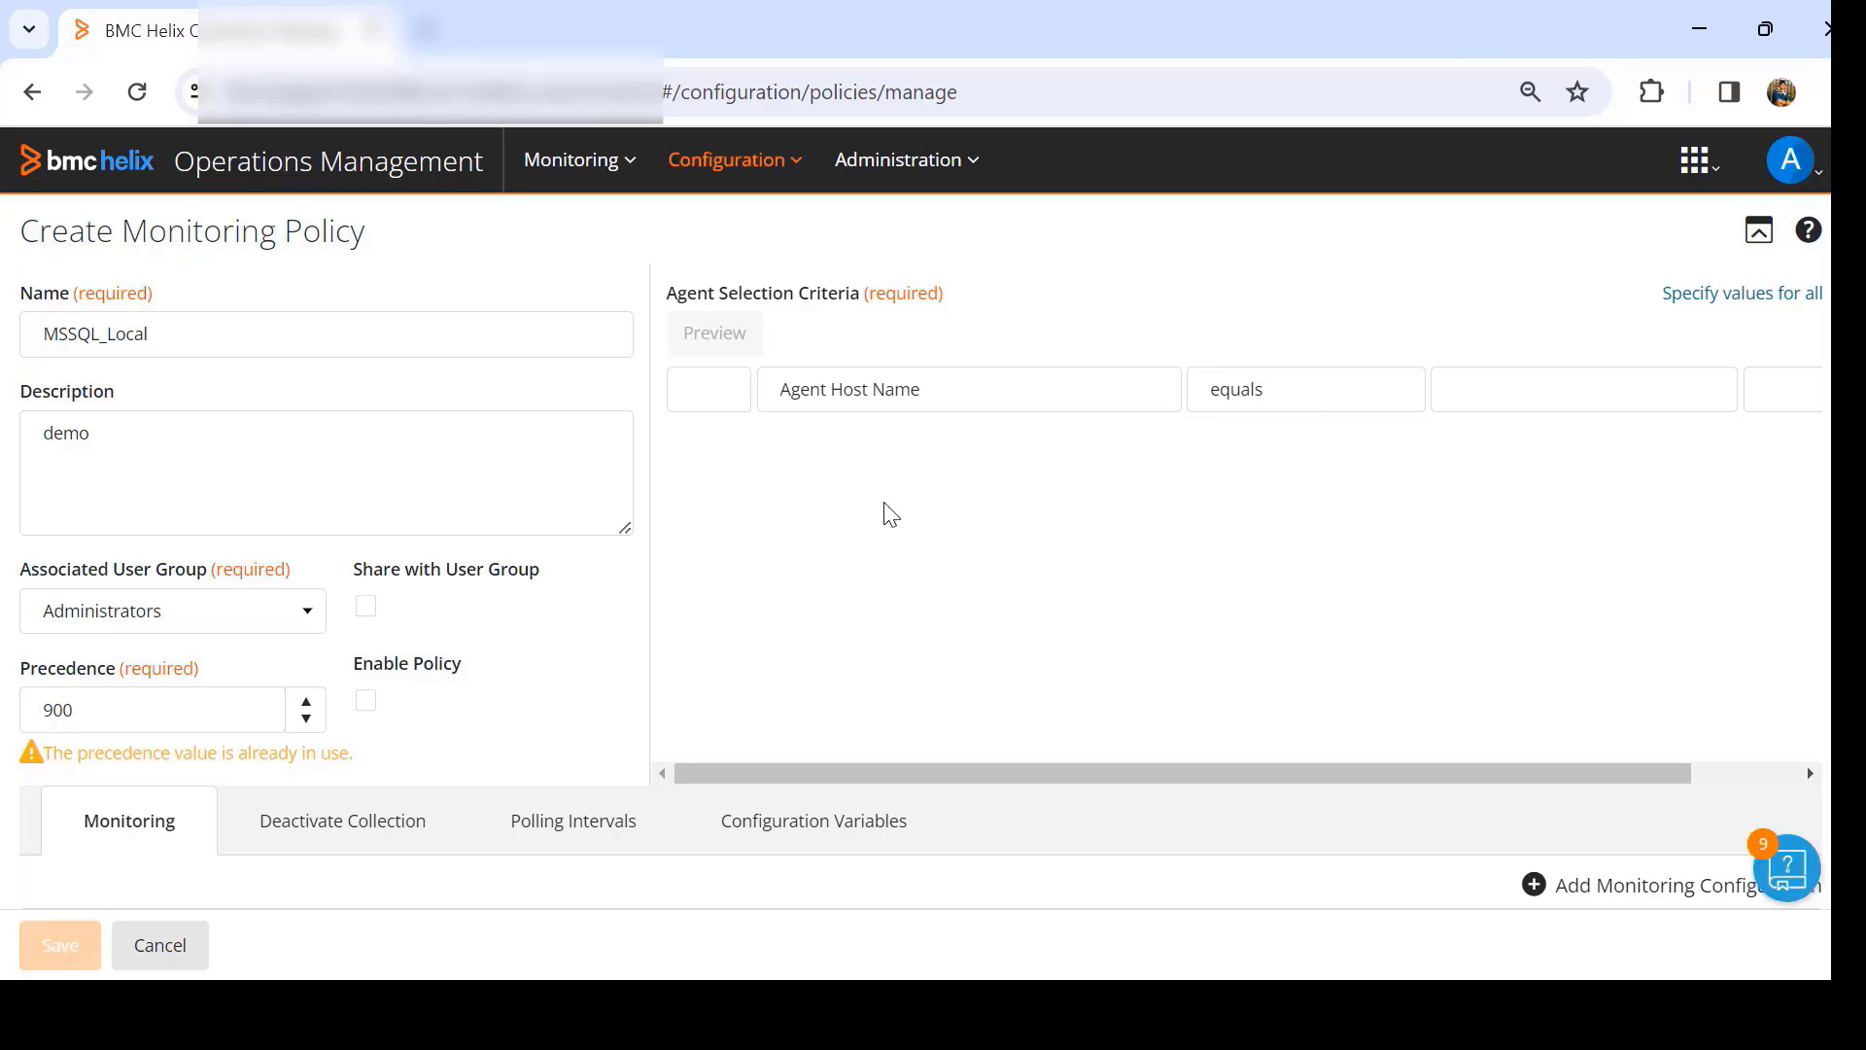
left_click(1288, 413)
left_click(1266, 583)
left_click(1501, 394)
type("clm-pun-vqf1rf")
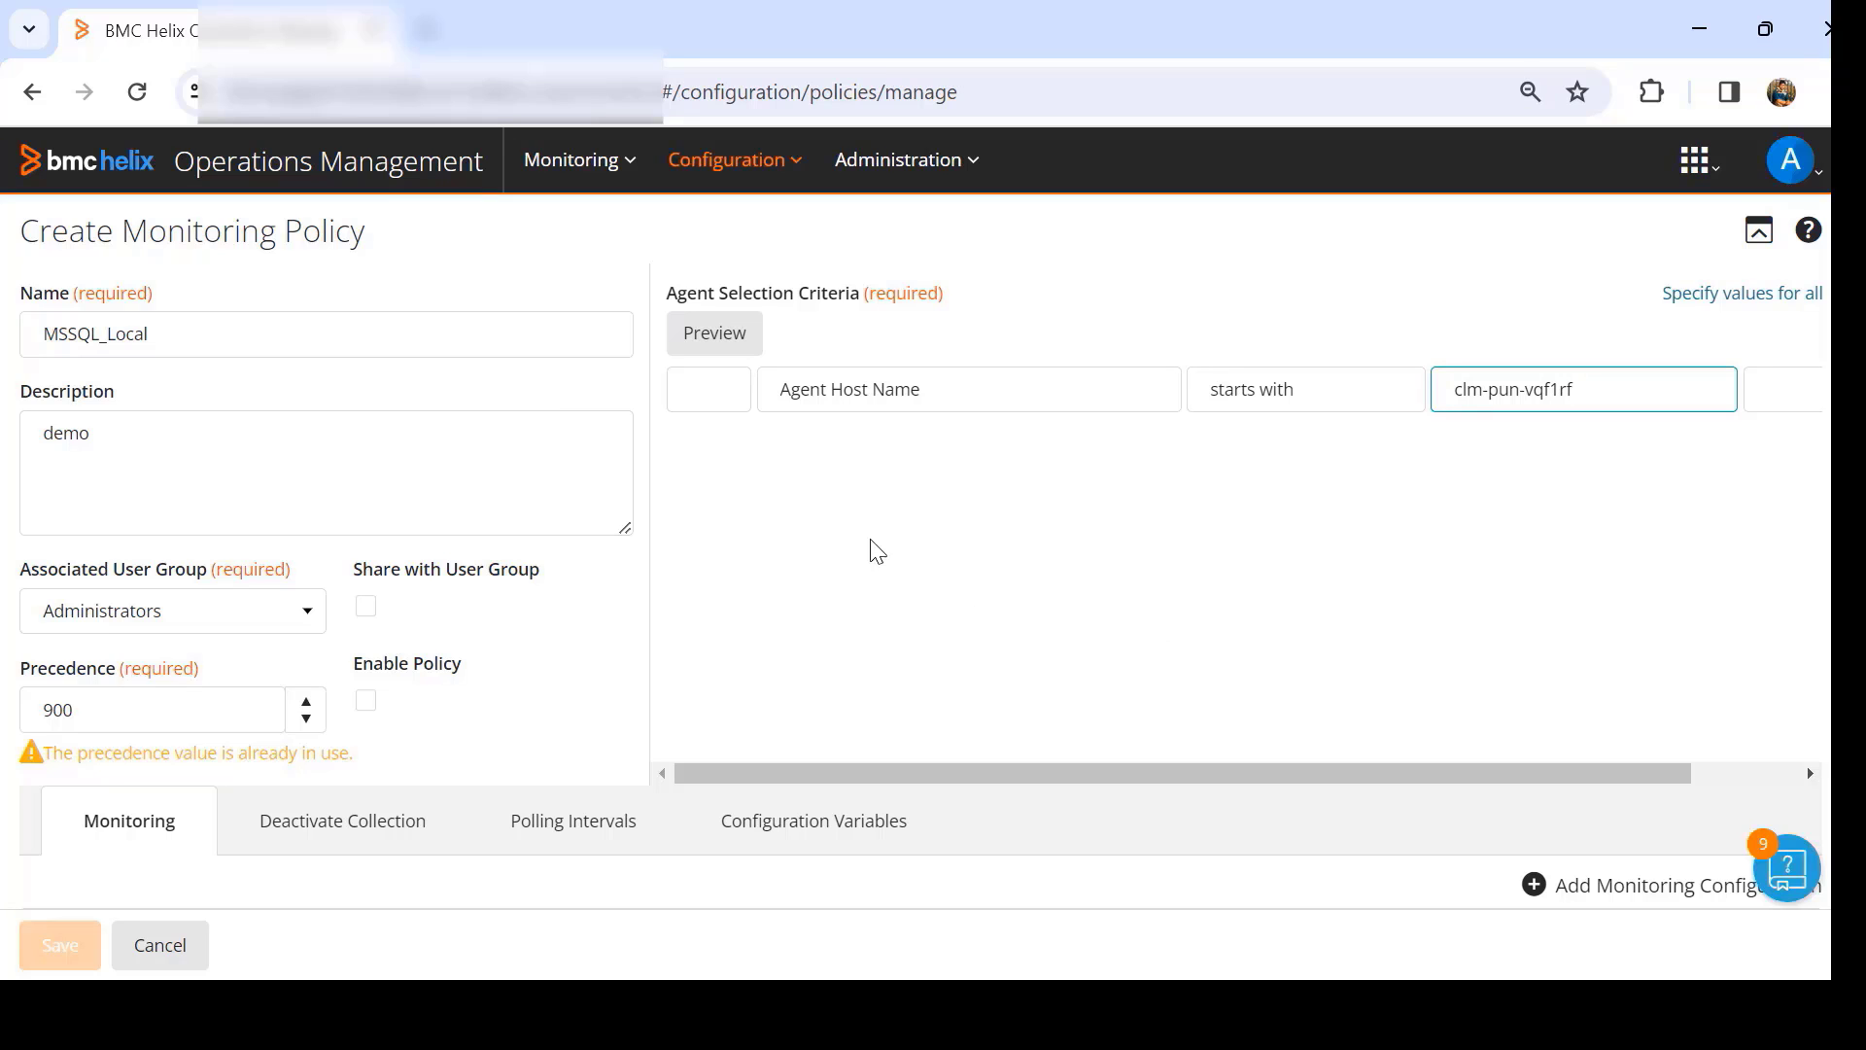
Preview the matched agents to confirm clm-pun-vqf1rf is the single match.
left_click(743, 350)
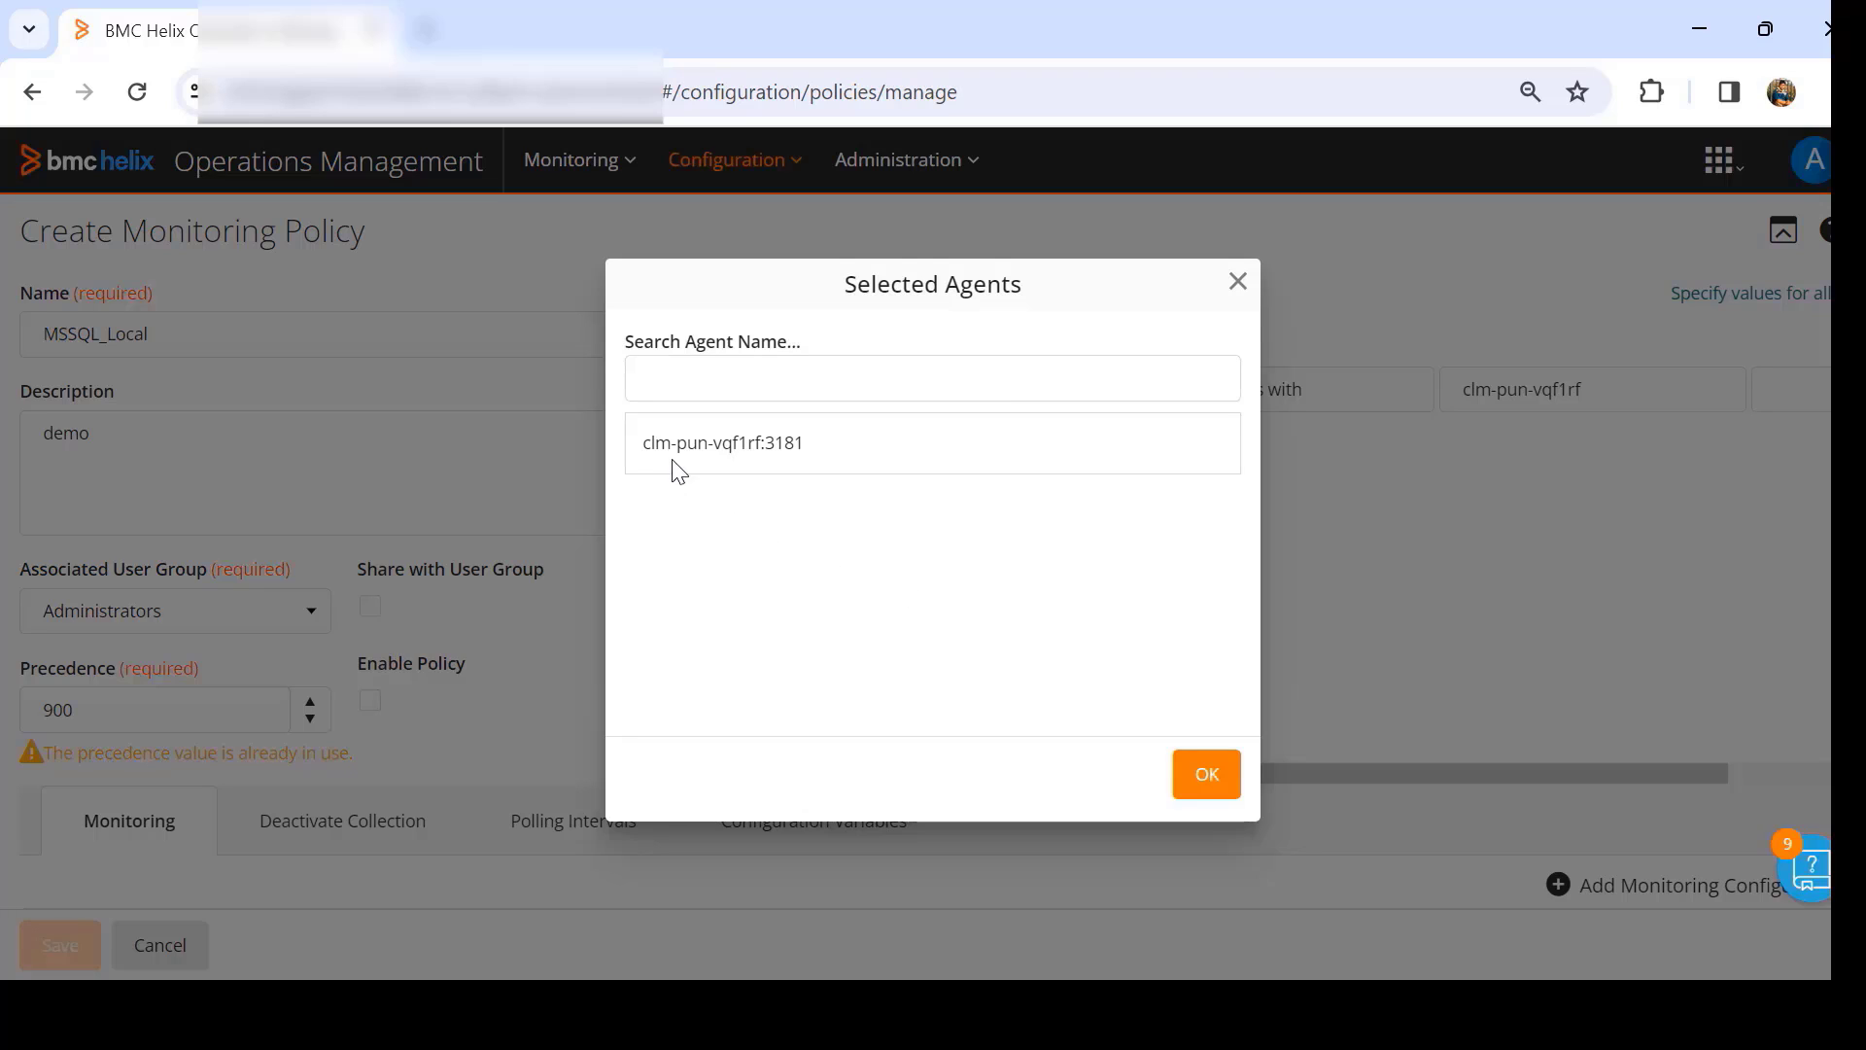
left_click_drag(643, 445, 824, 455)
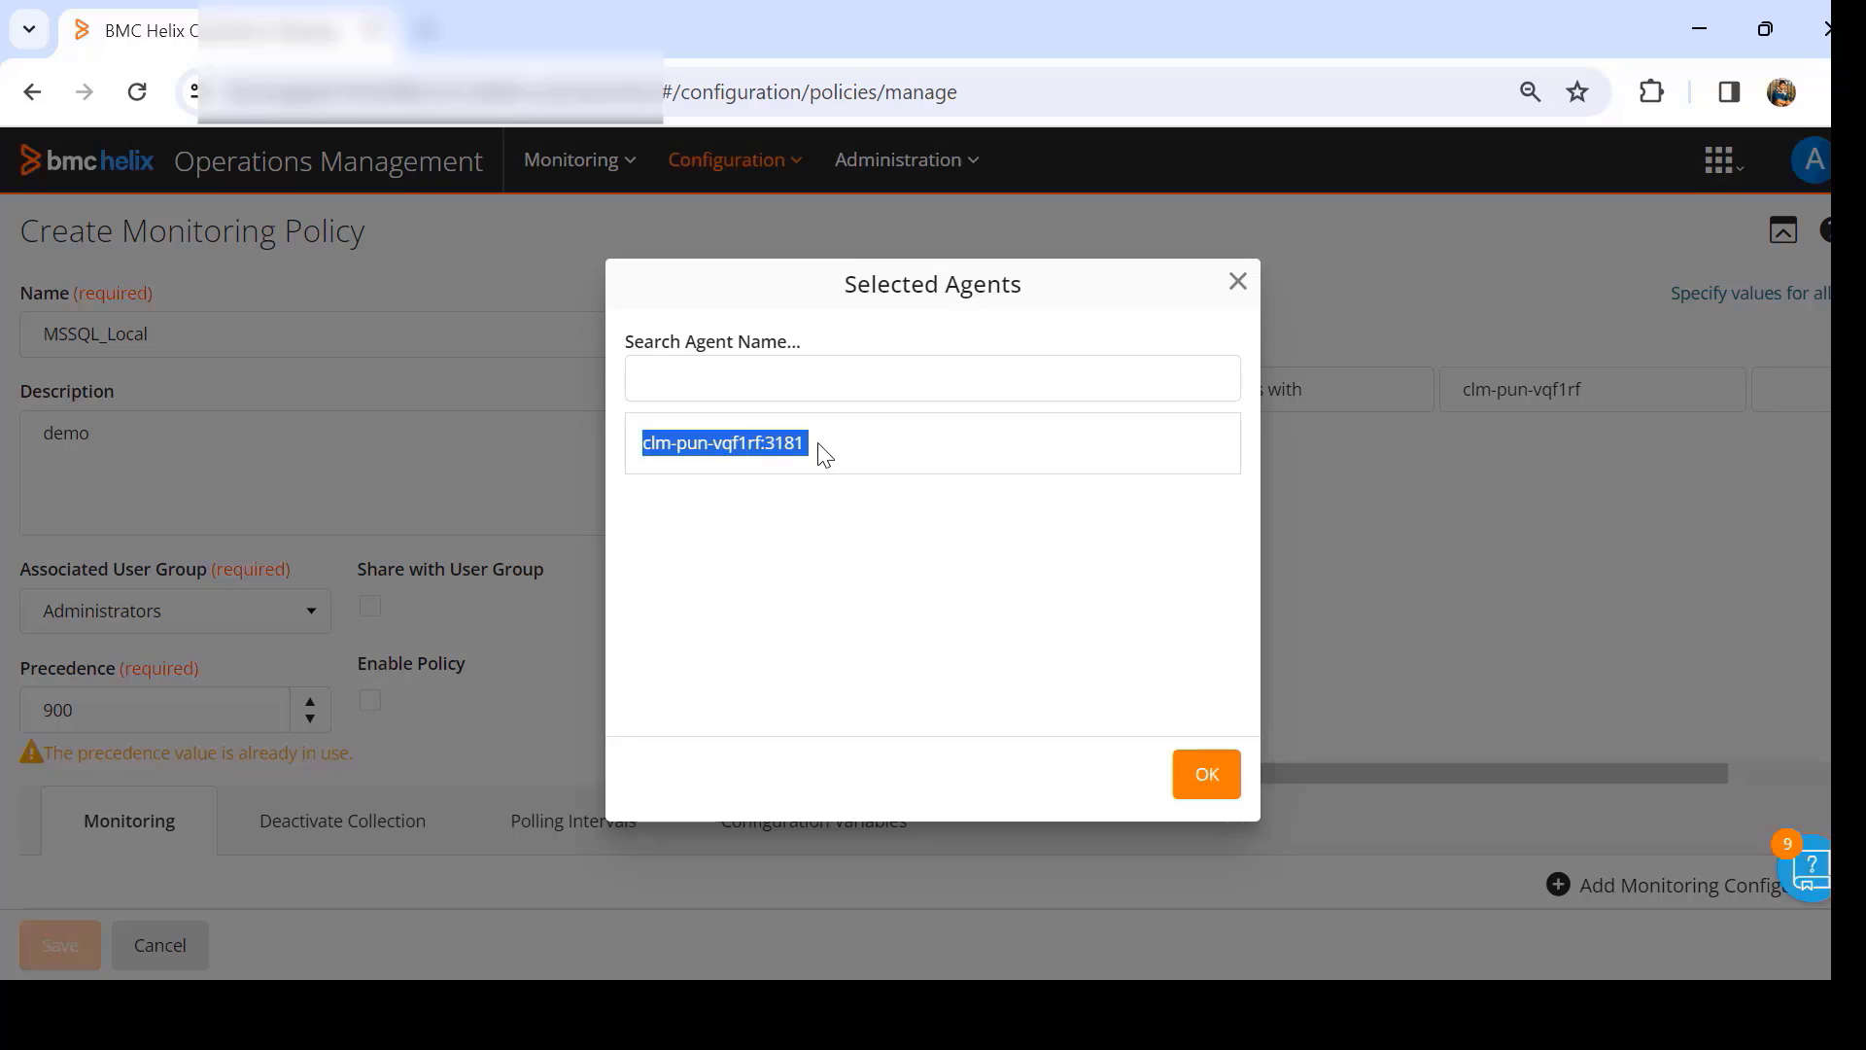
left_click(1206, 773)
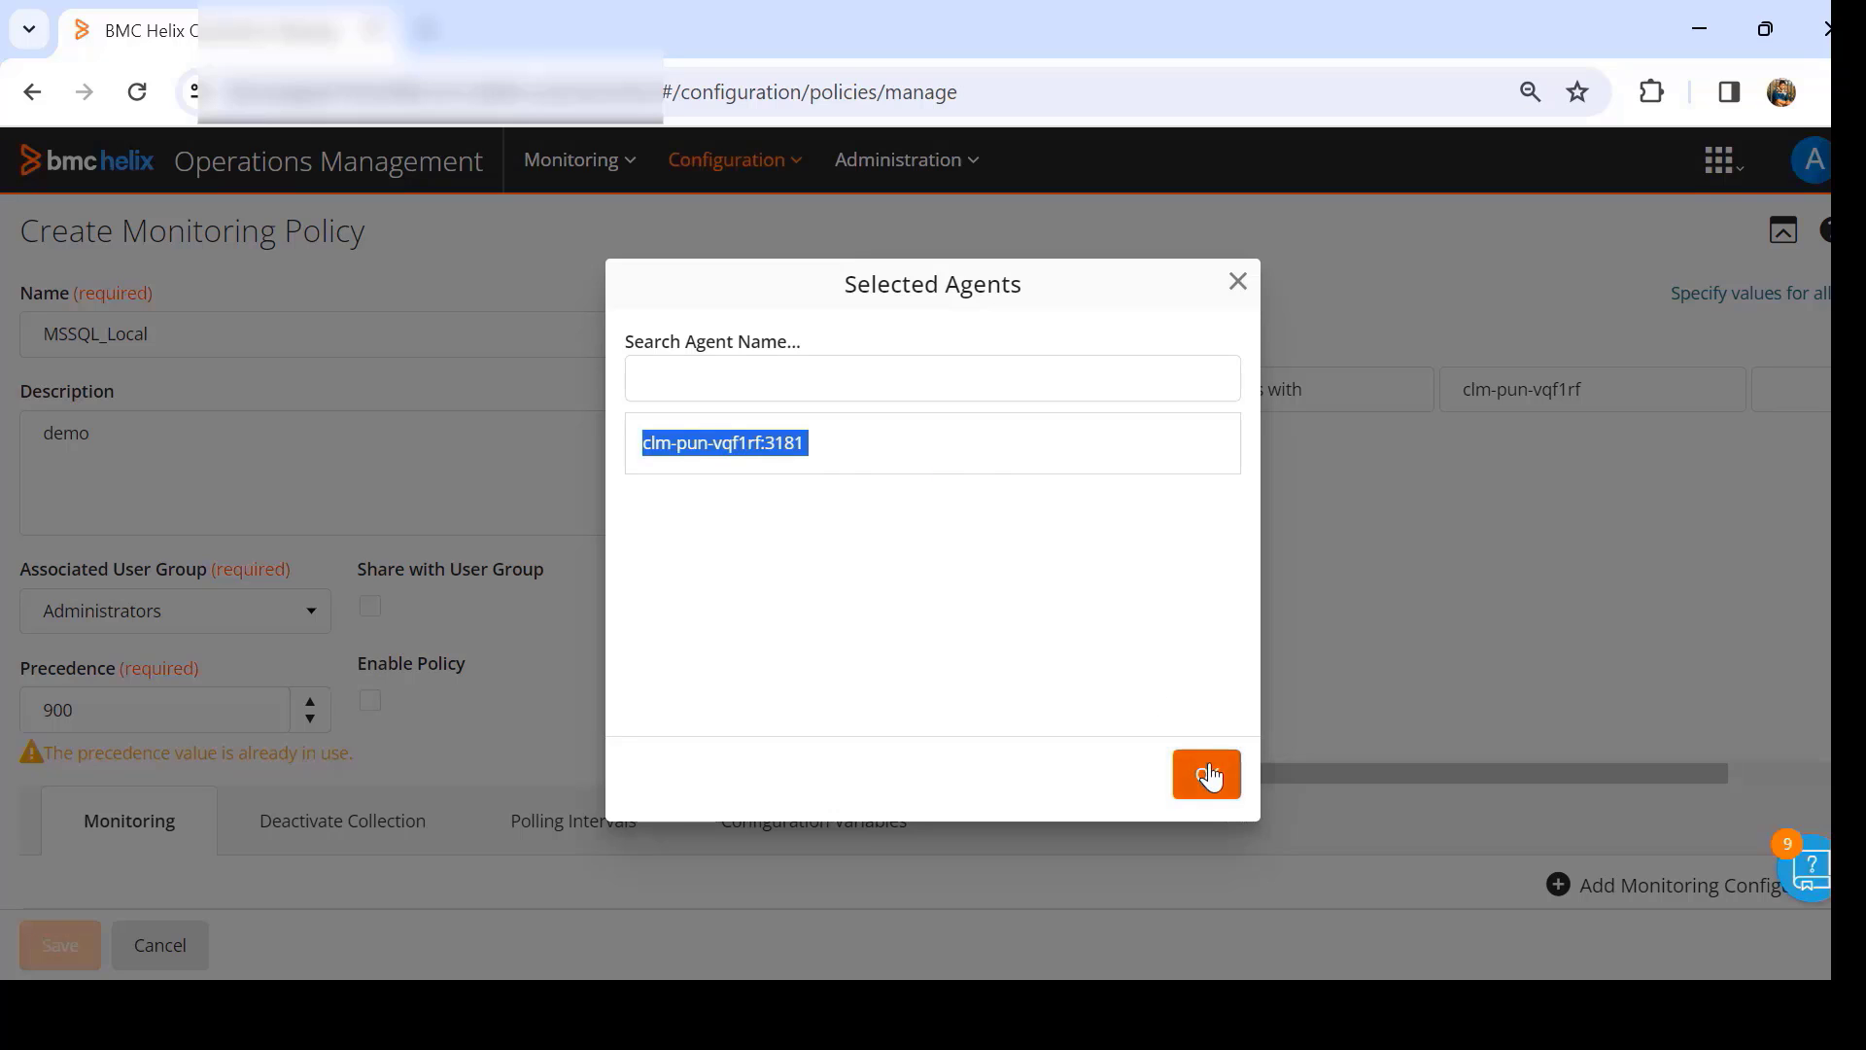
scroll(946, 590, "down", 3)
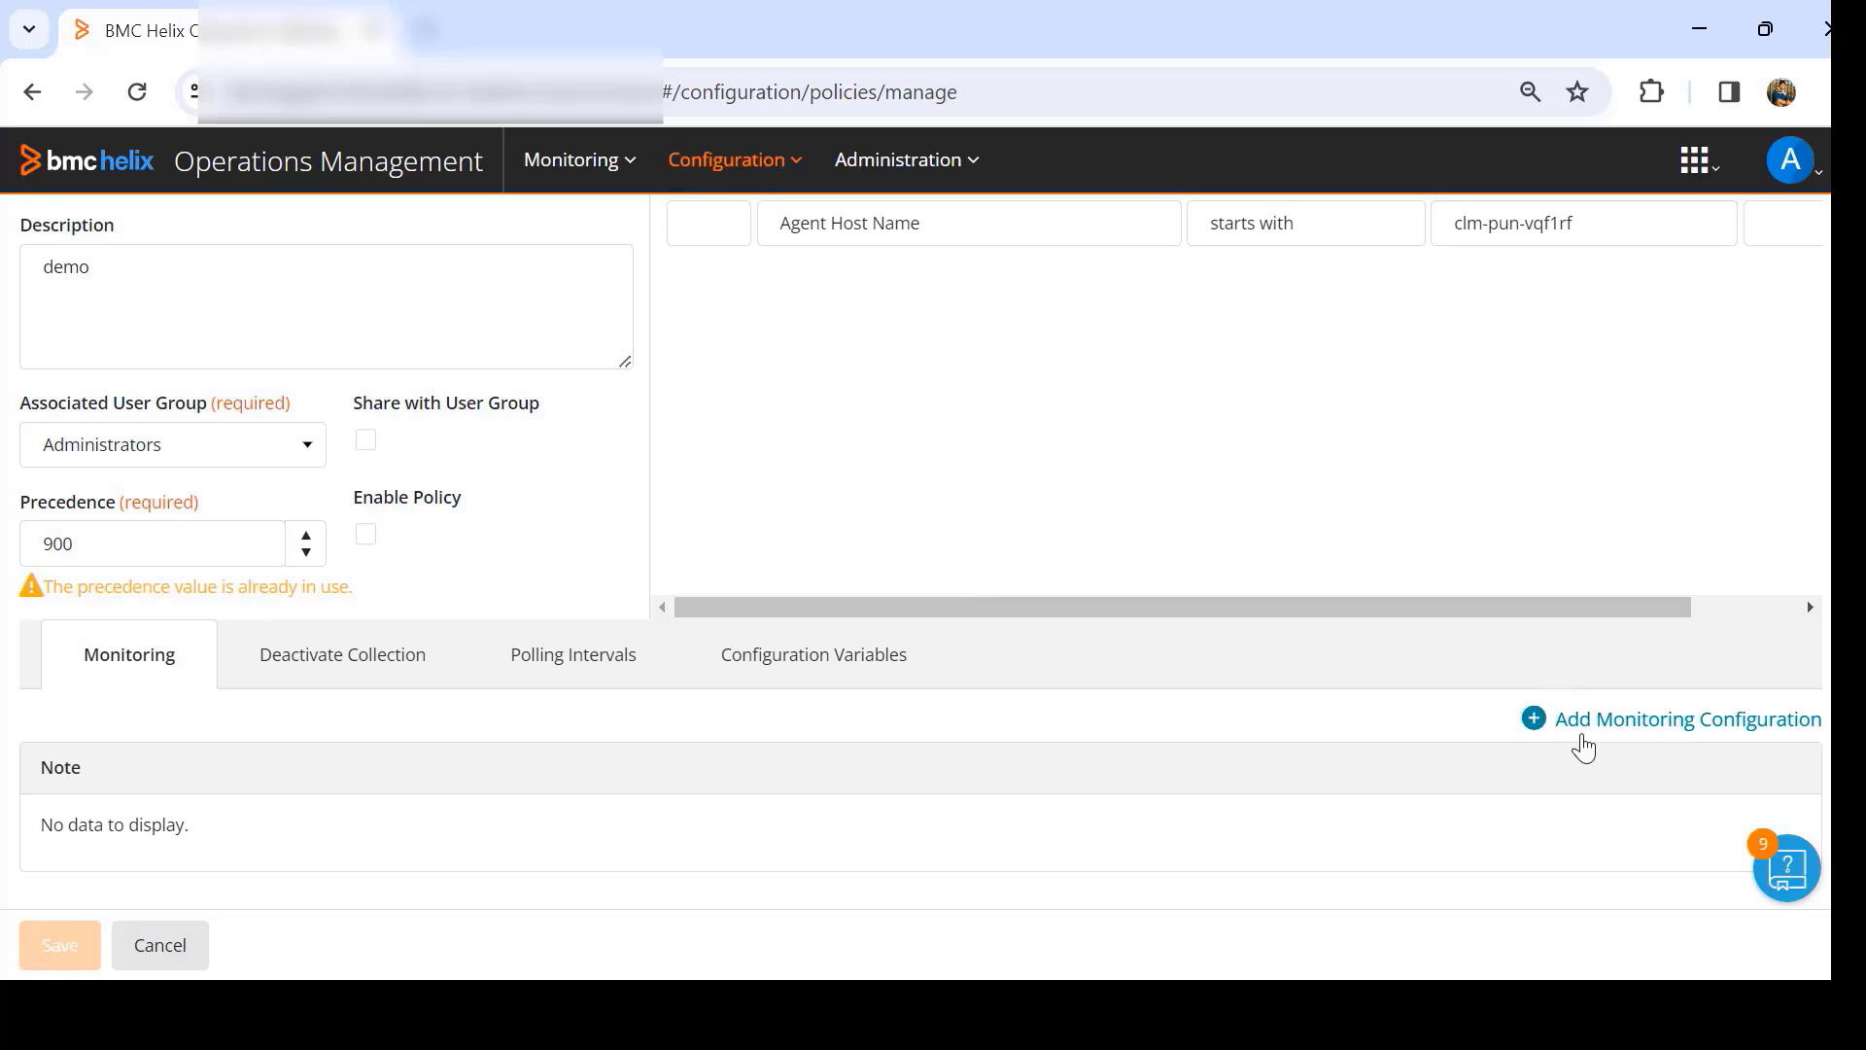
left_click(1652, 722)
Choose Microsoft SQL Server 9.6.40 as the policy's monitoring solution.
left_click(1458, 358)
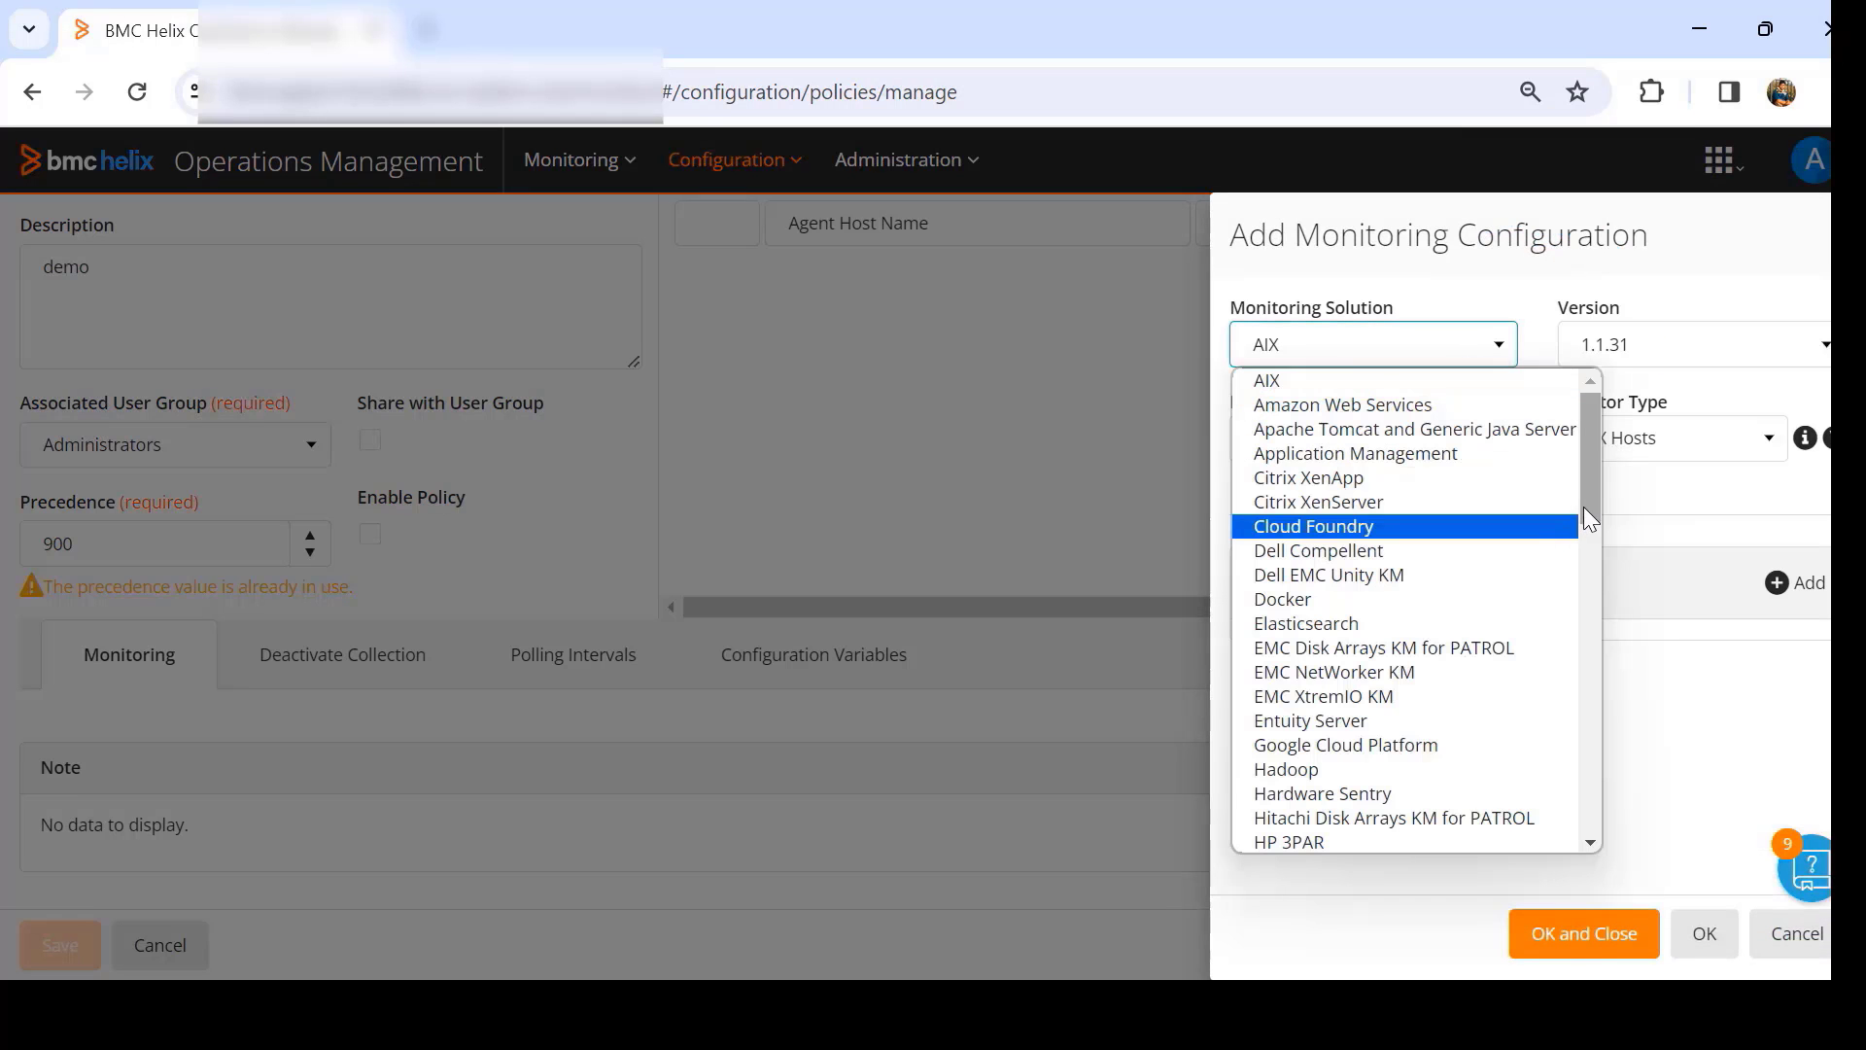
left_click_drag(1583, 505, 1577, 701)
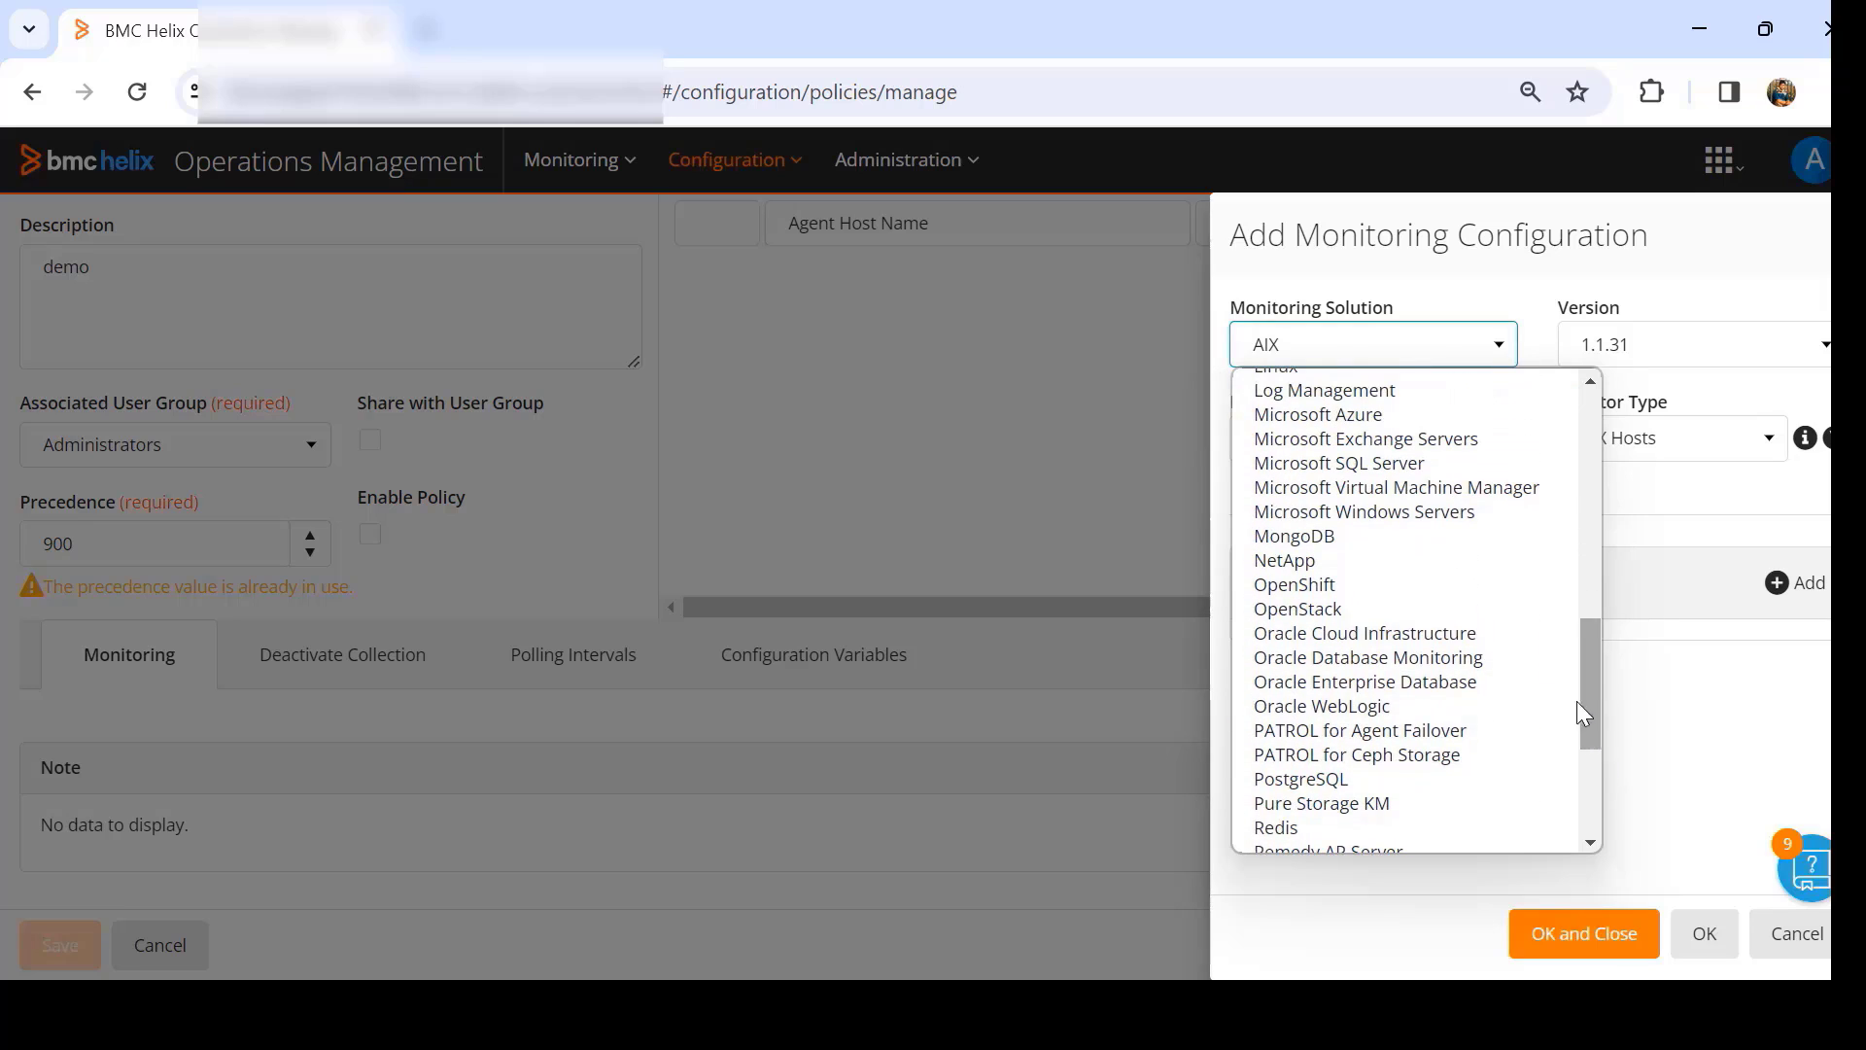
left_click(1395, 463)
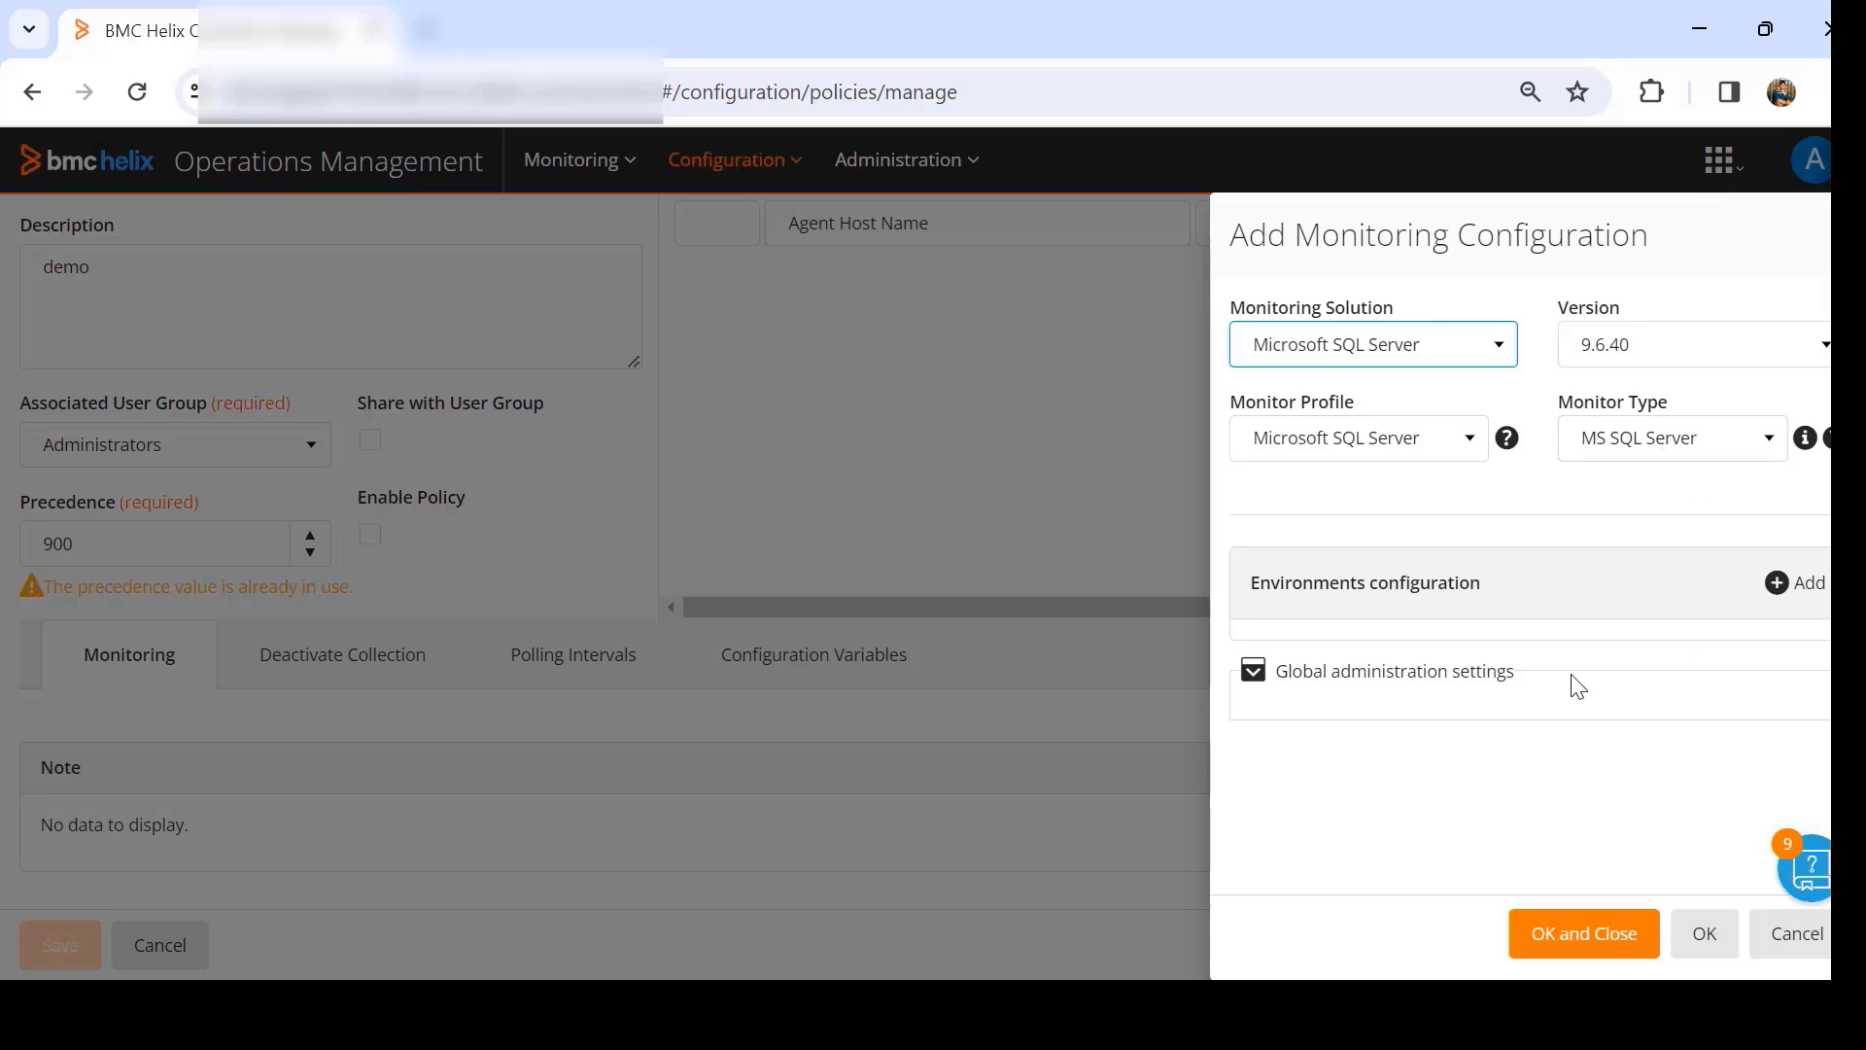
left_click(1787, 595)
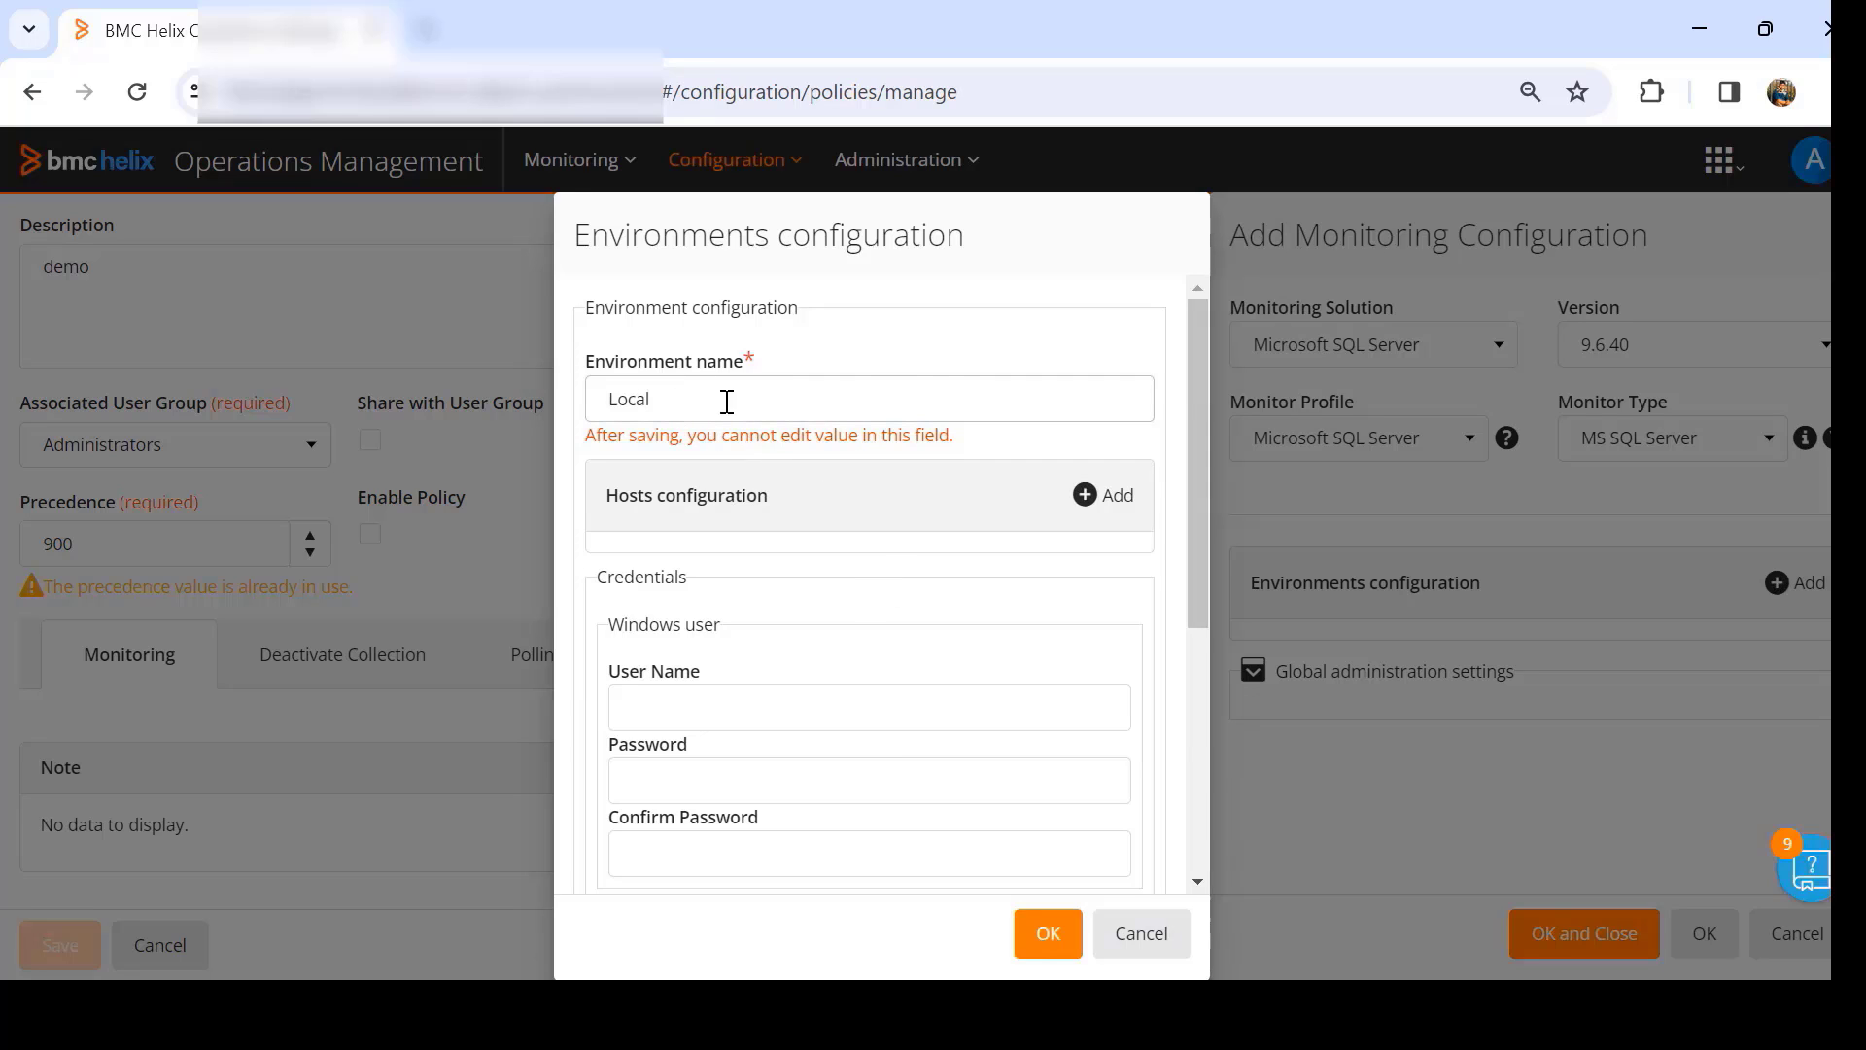
Give the Local environment Windows user Administrator with its password entered and confirmed.
scroll(726, 512, "down", 2)
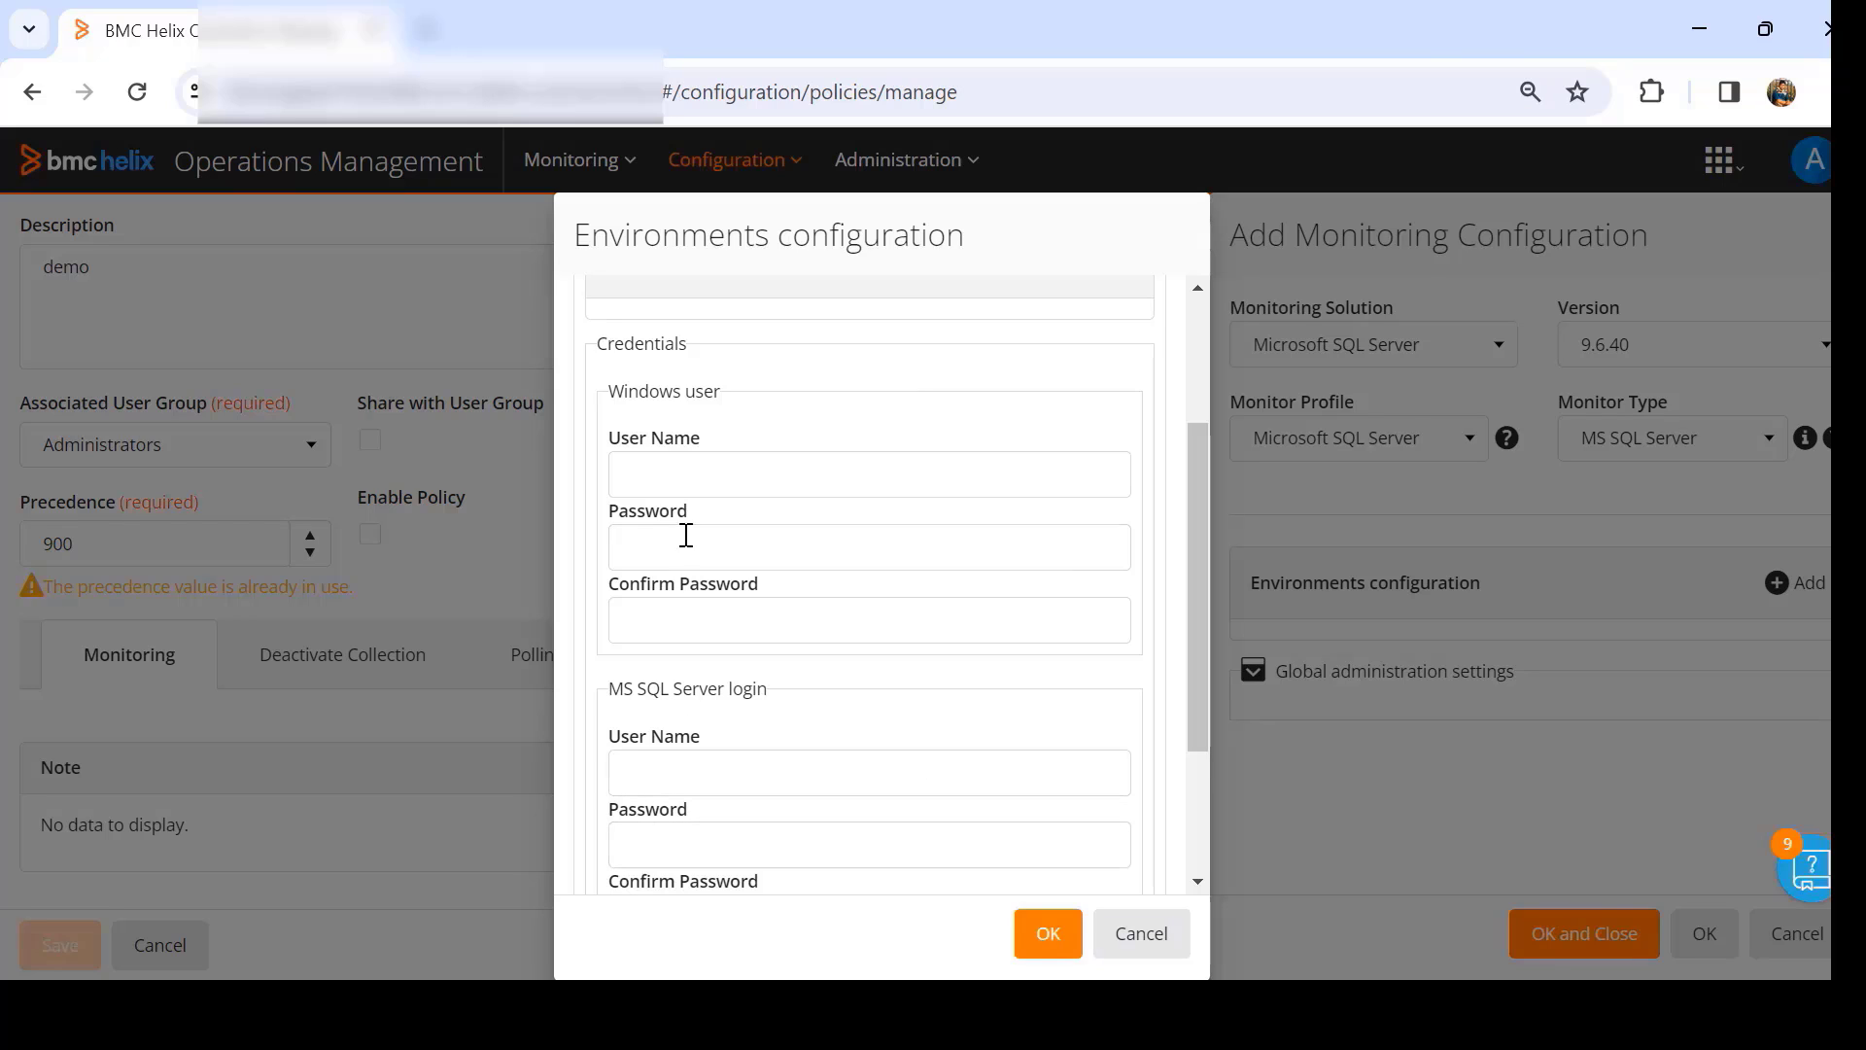
left_click_drag(611, 387, 749, 408)
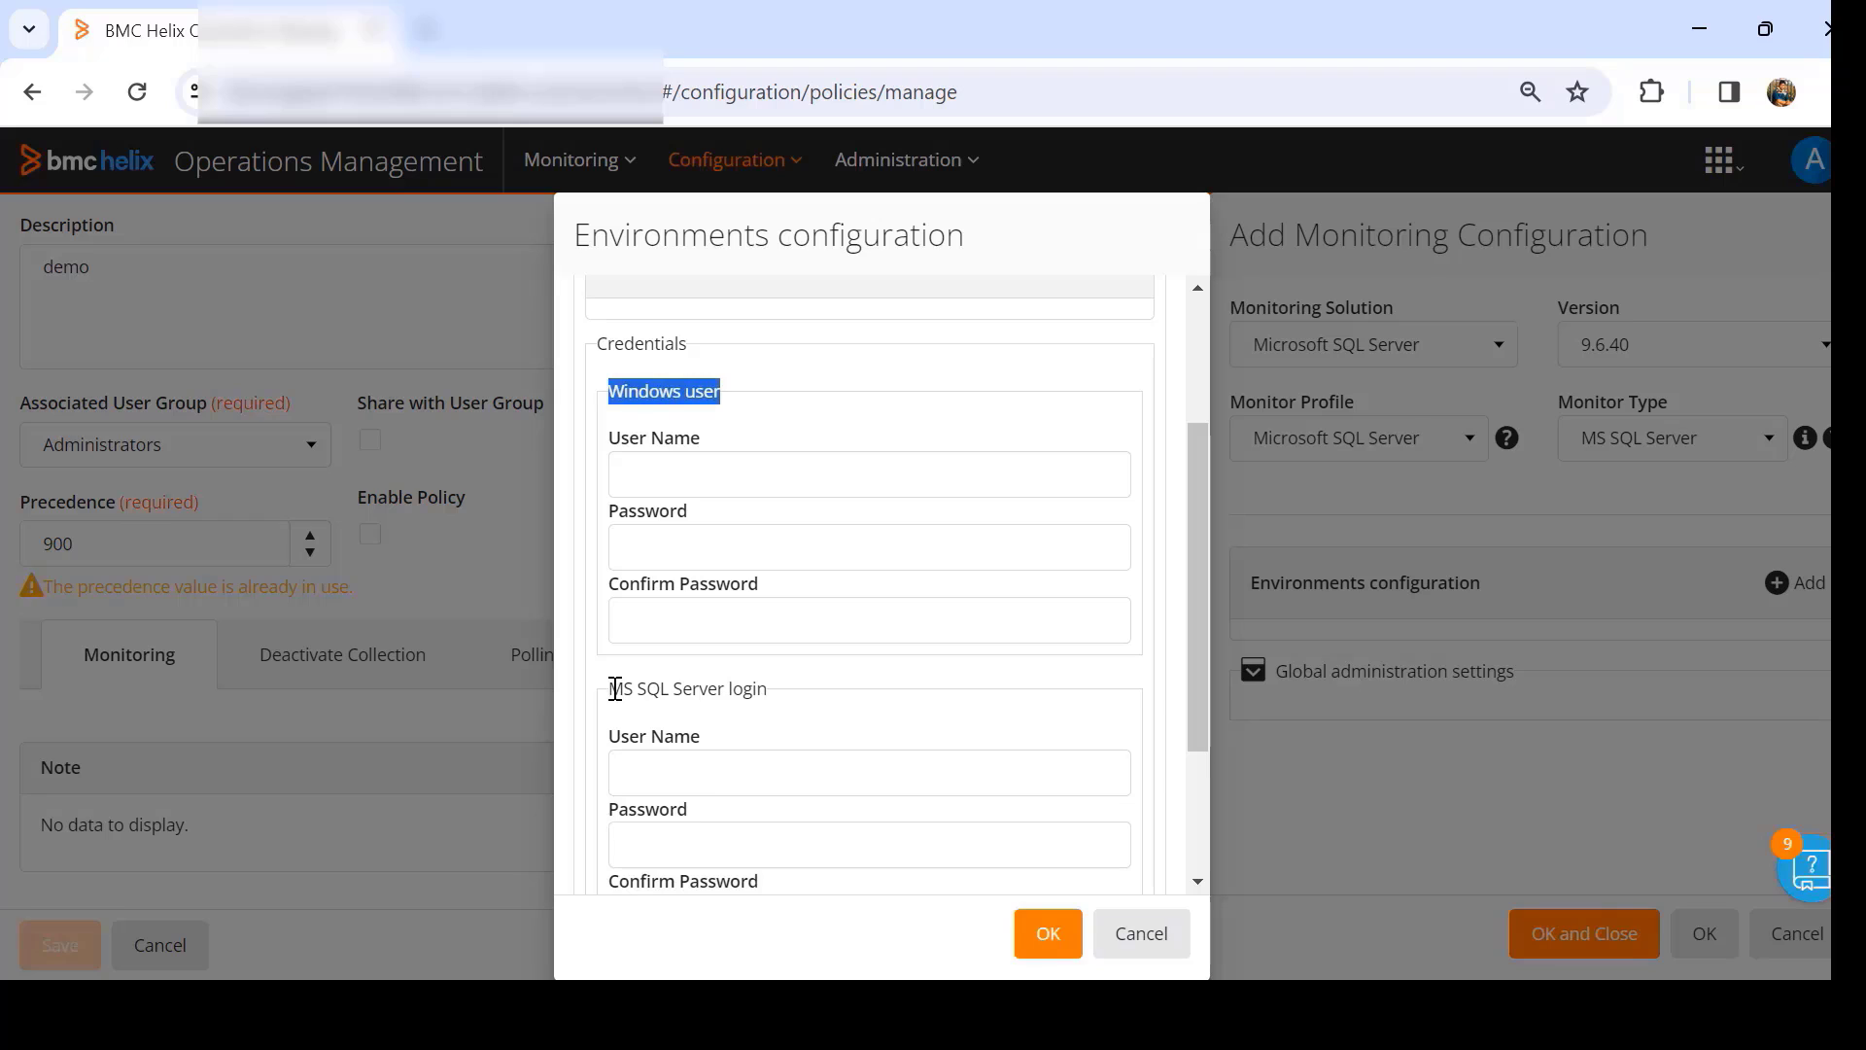
left_click_drag(610, 687, 775, 694)
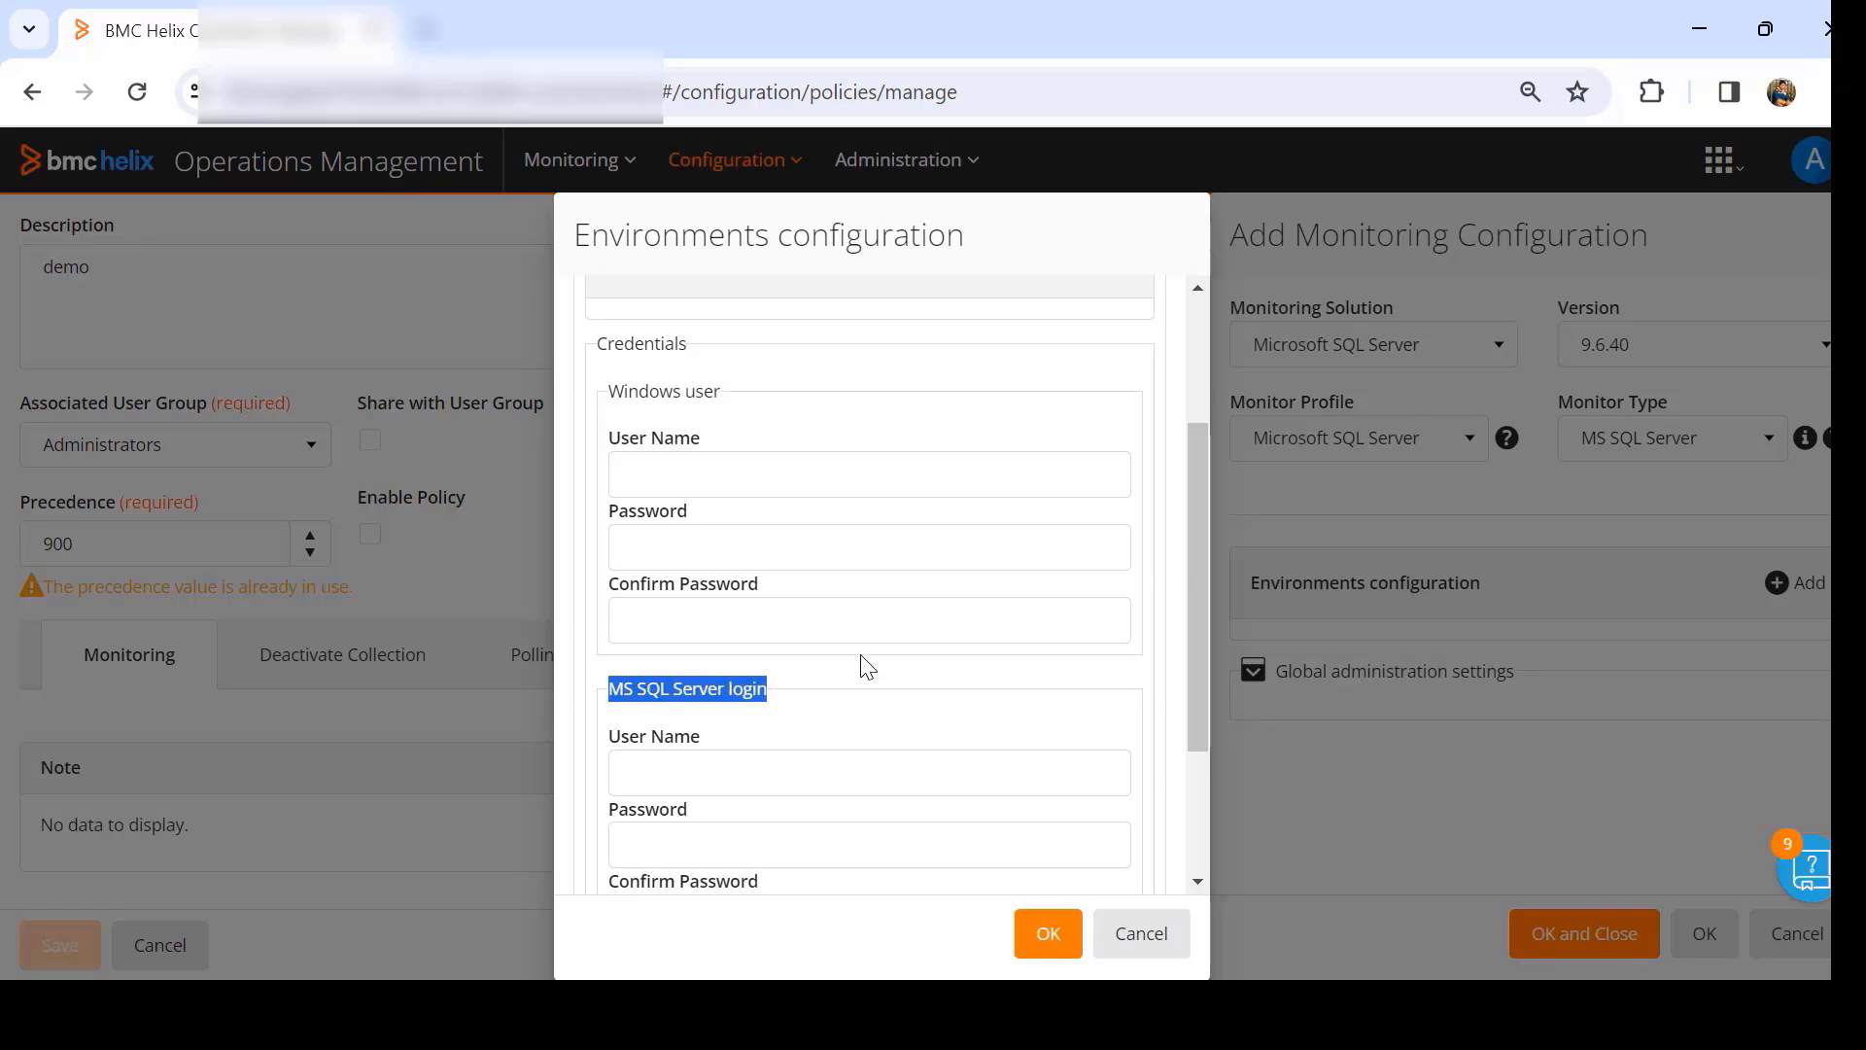
left_click(812, 475)
type("Administrator")
left_click(691, 555)
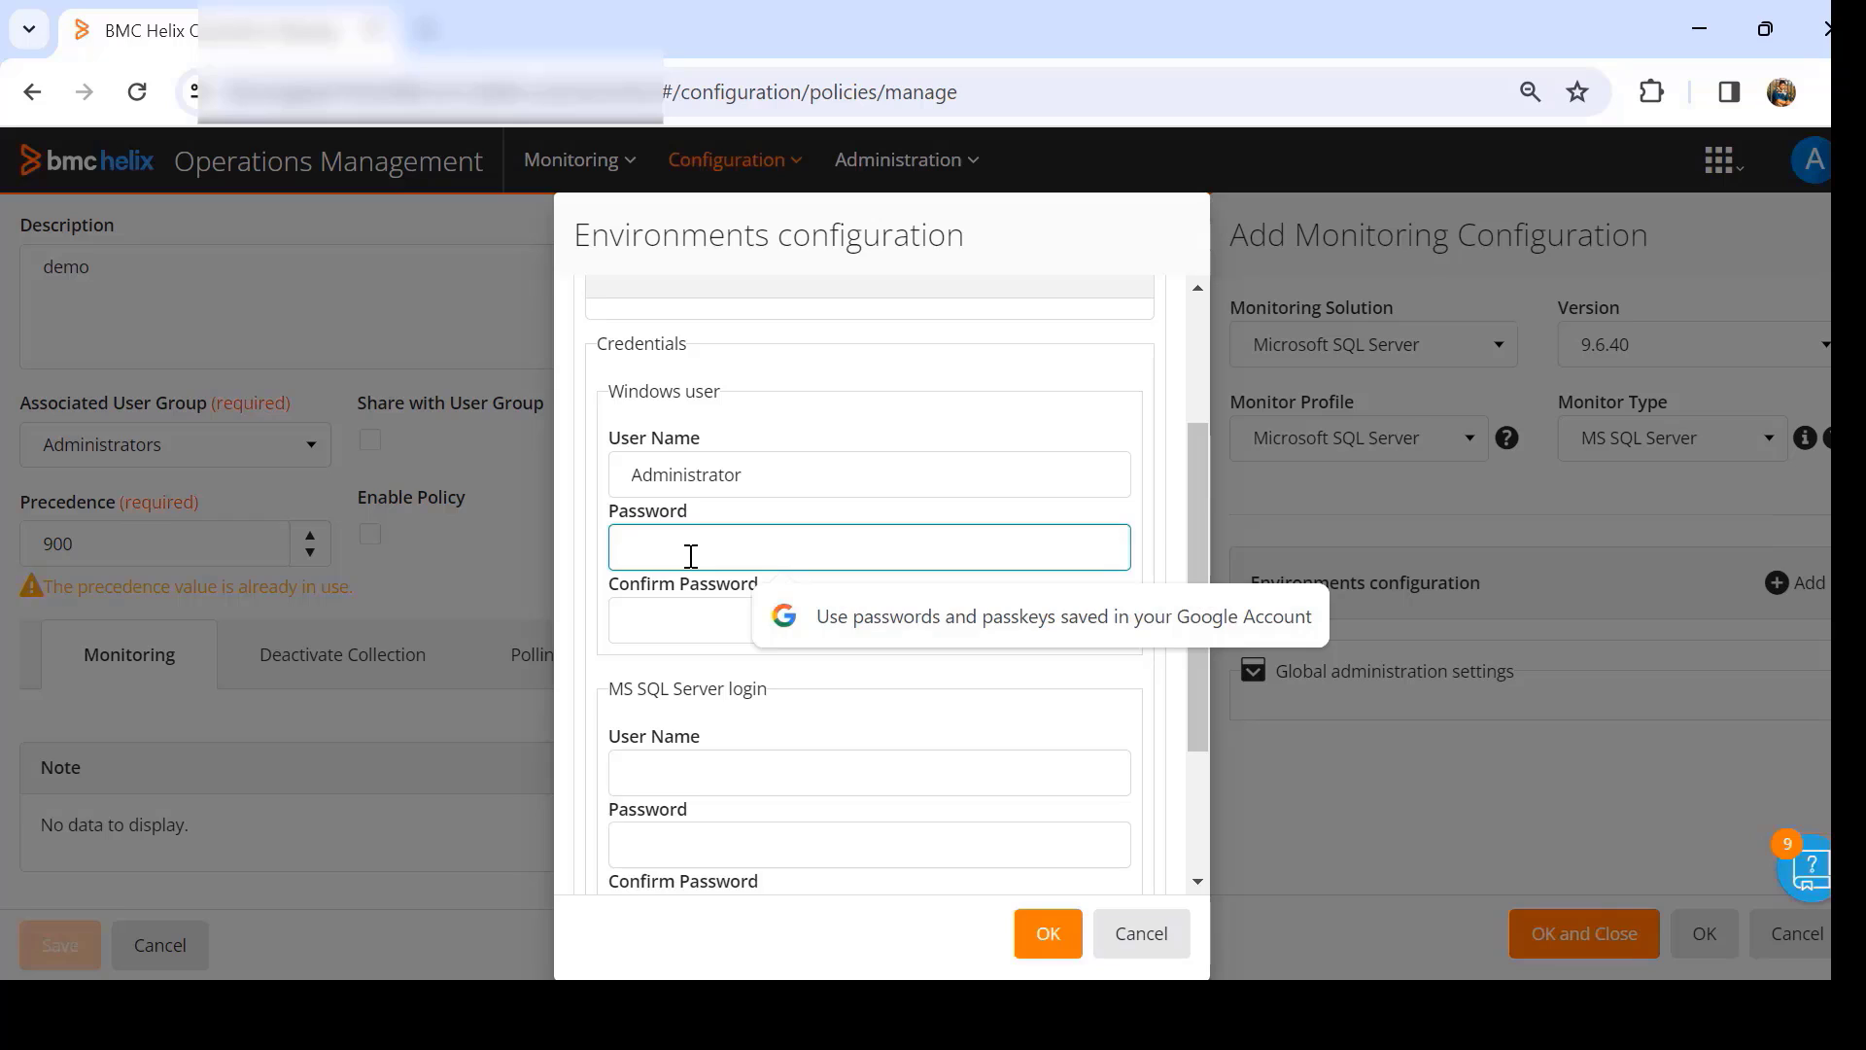
key("ctrl+v")
left_click(771, 627)
key("ctrl+v")
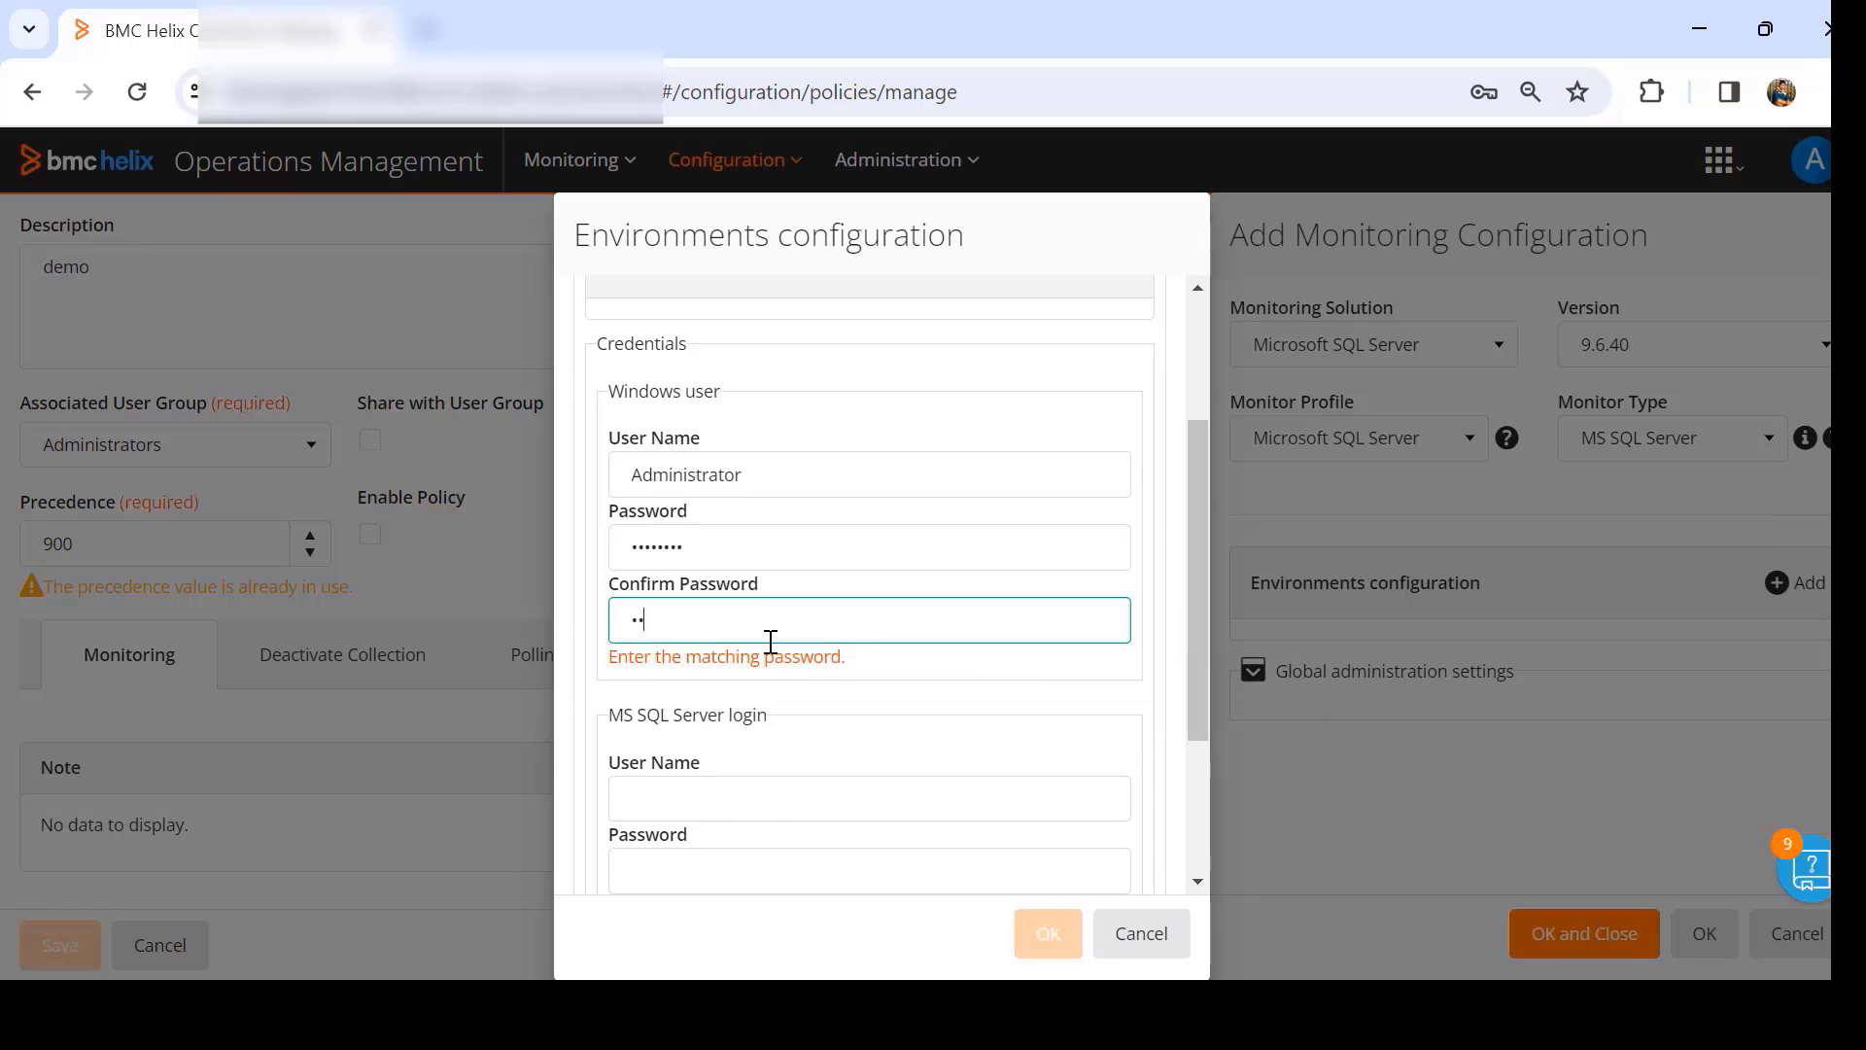
Save the Local environment and reopen it for editing.
scroll(770, 645, "down", 3)
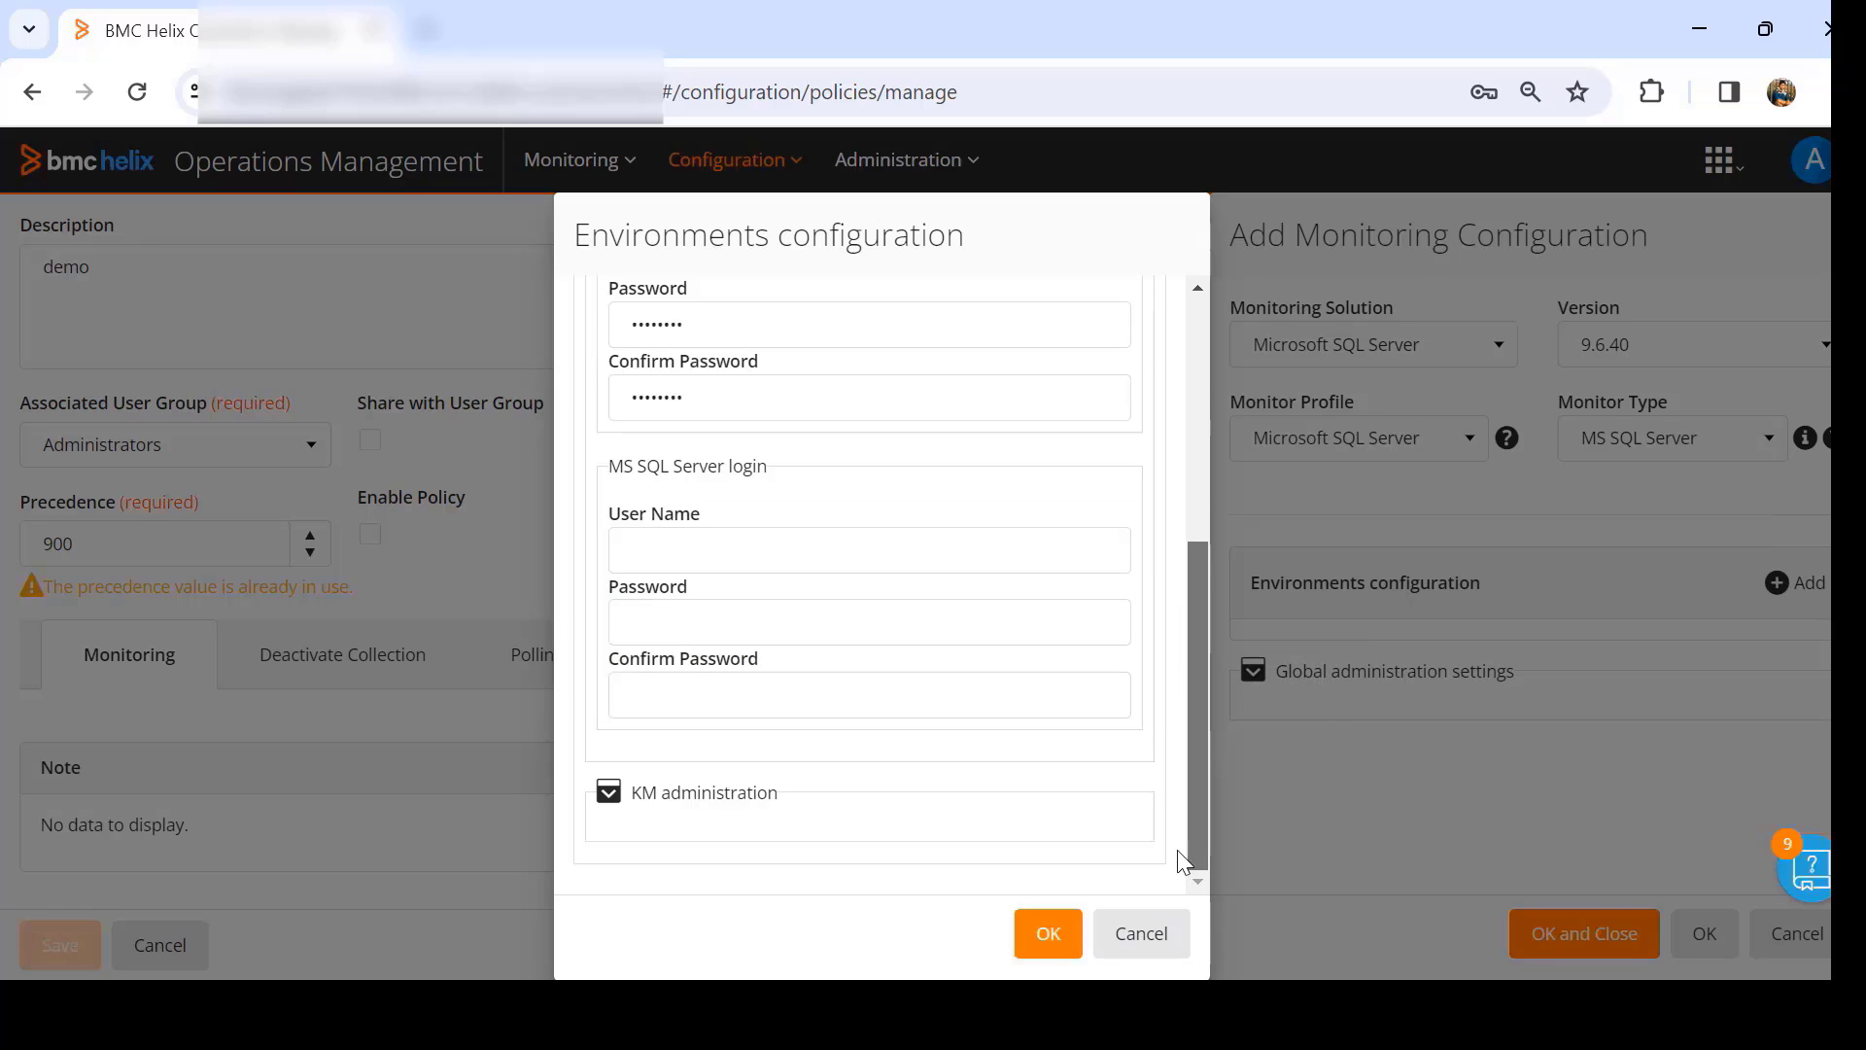
left_click(1062, 934)
left_click(1285, 659)
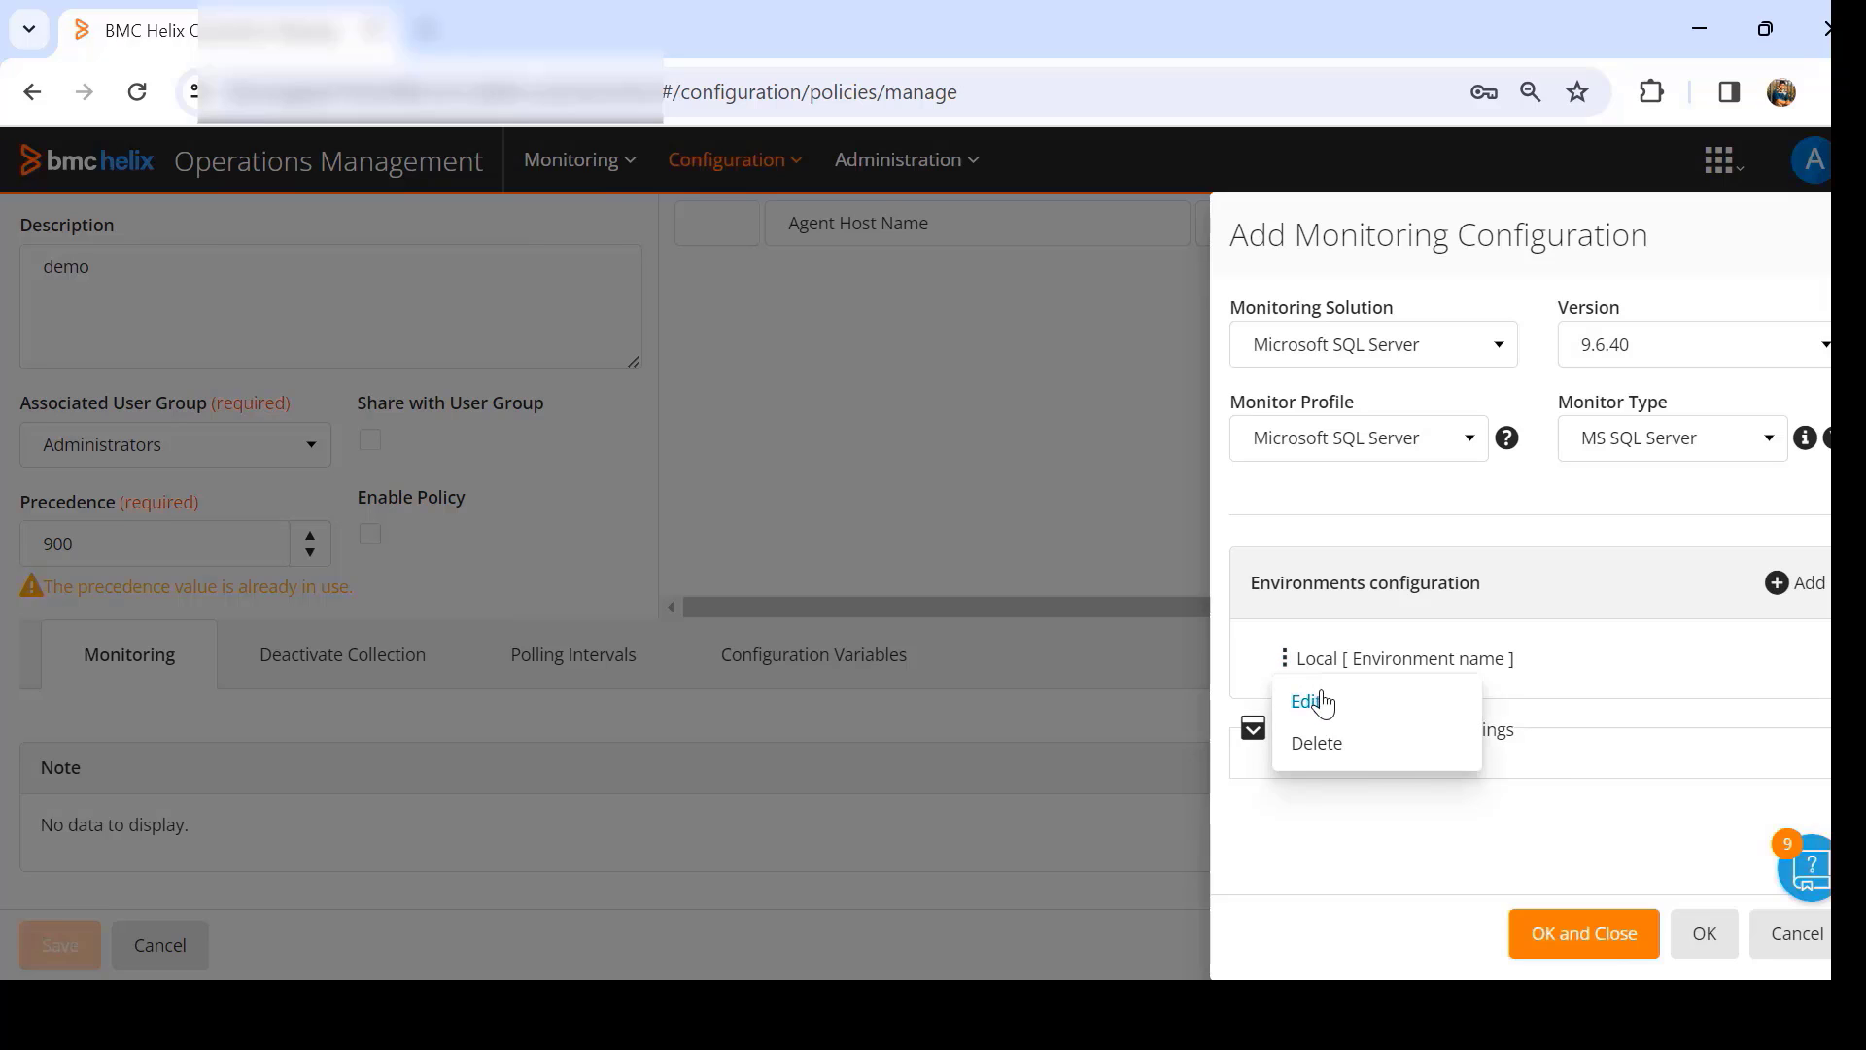
left_click(1307, 701)
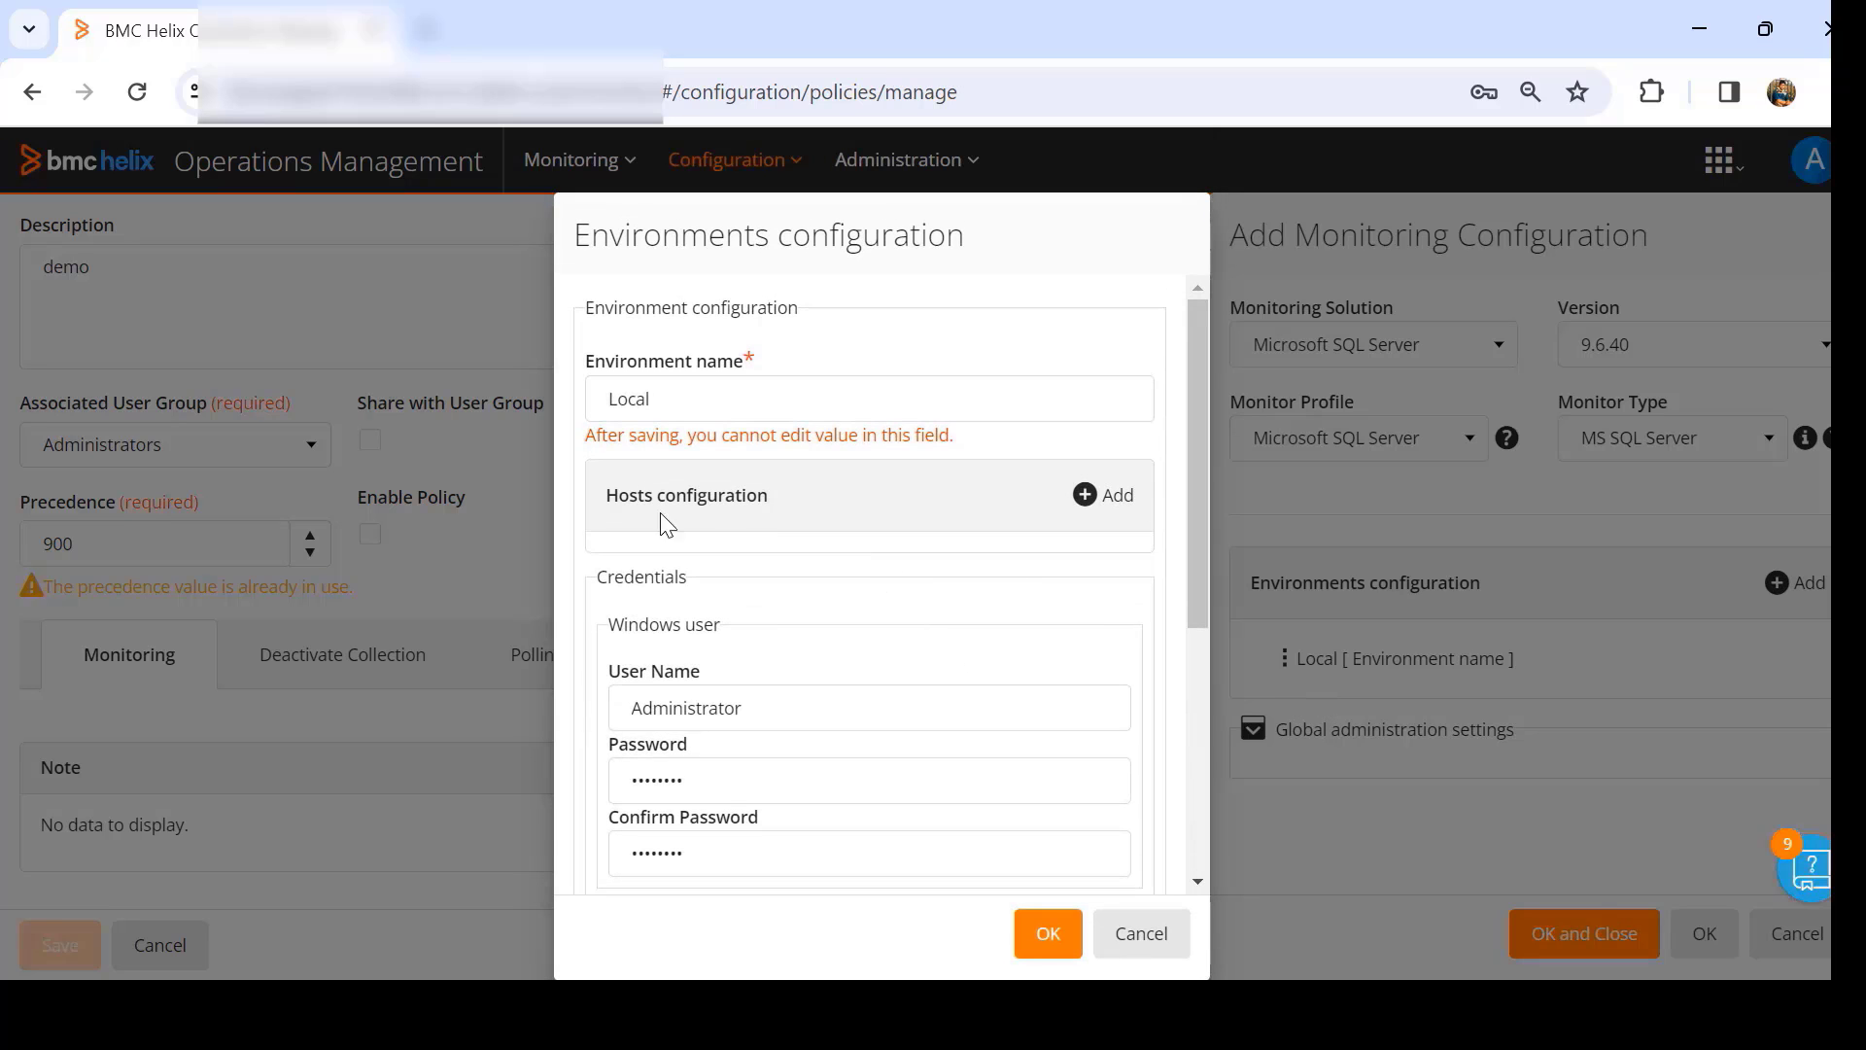
Add host $HOSTNAME under the Local environment.
left_click(1086, 498)
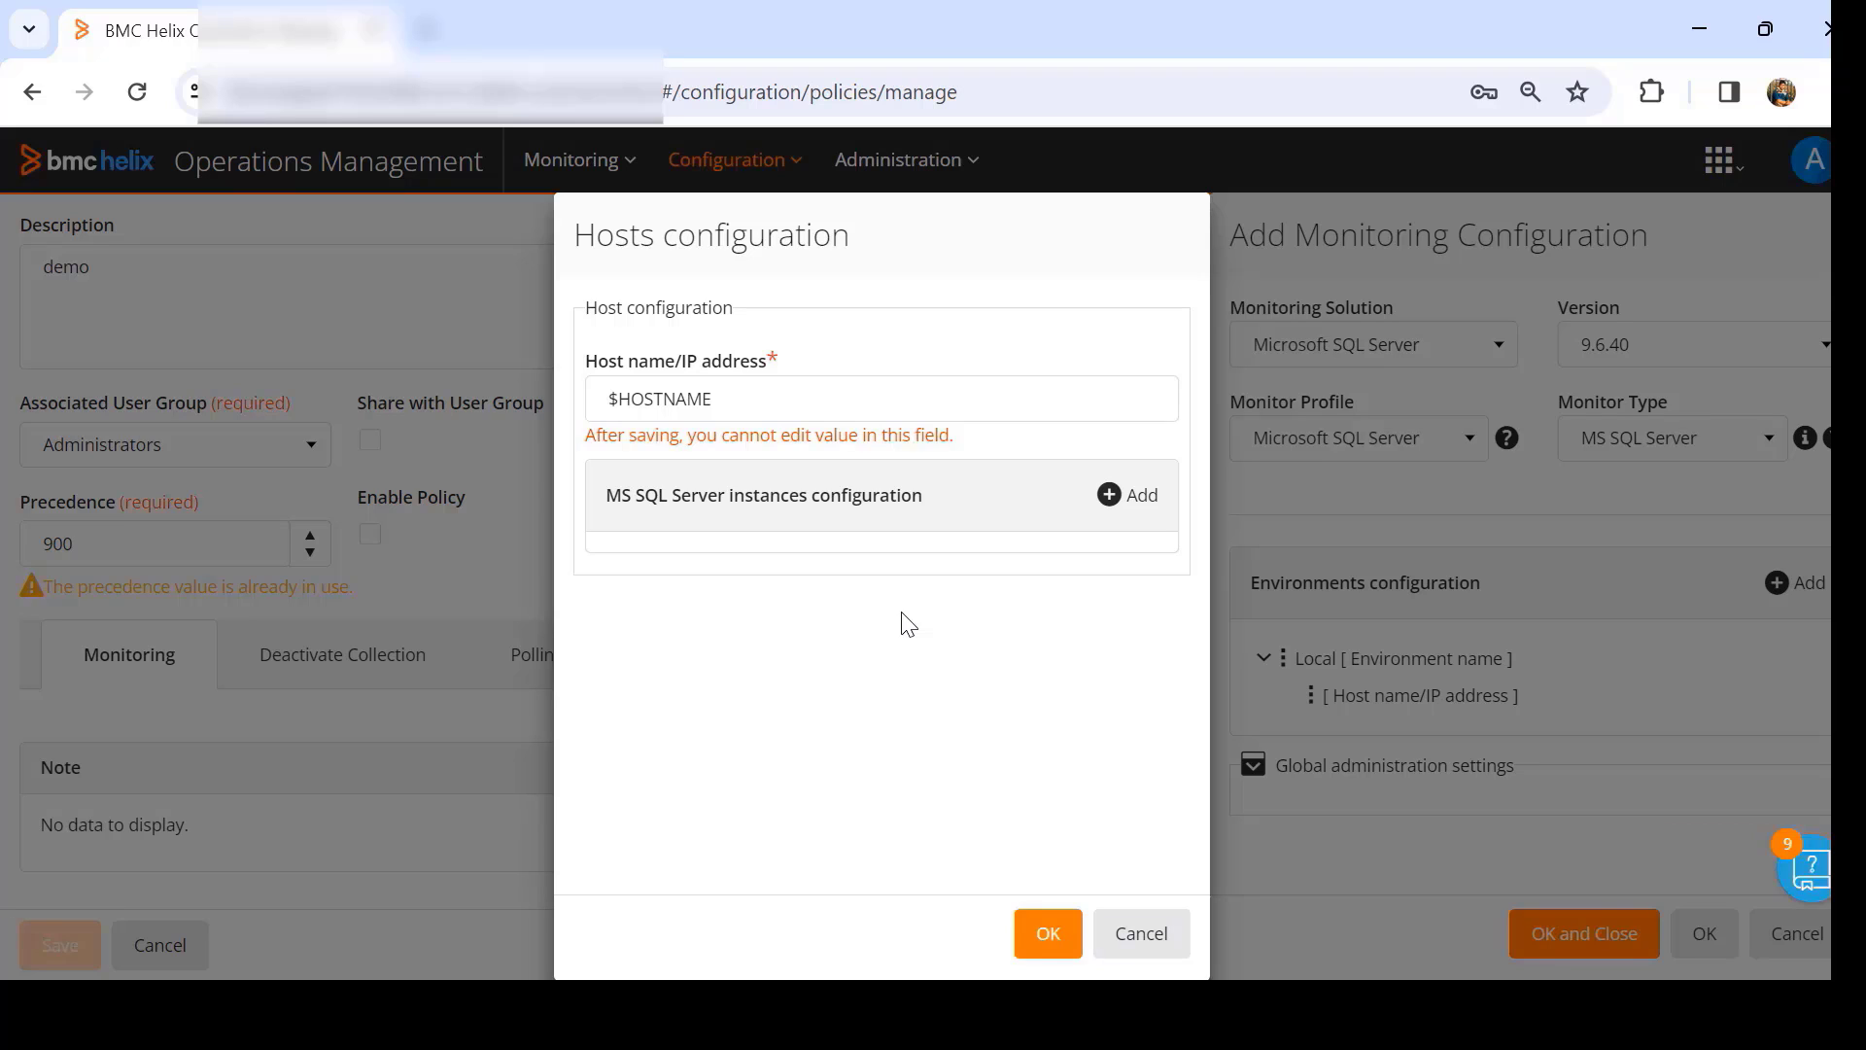
mouse_move(610, 401)
left_click(1111, 501)
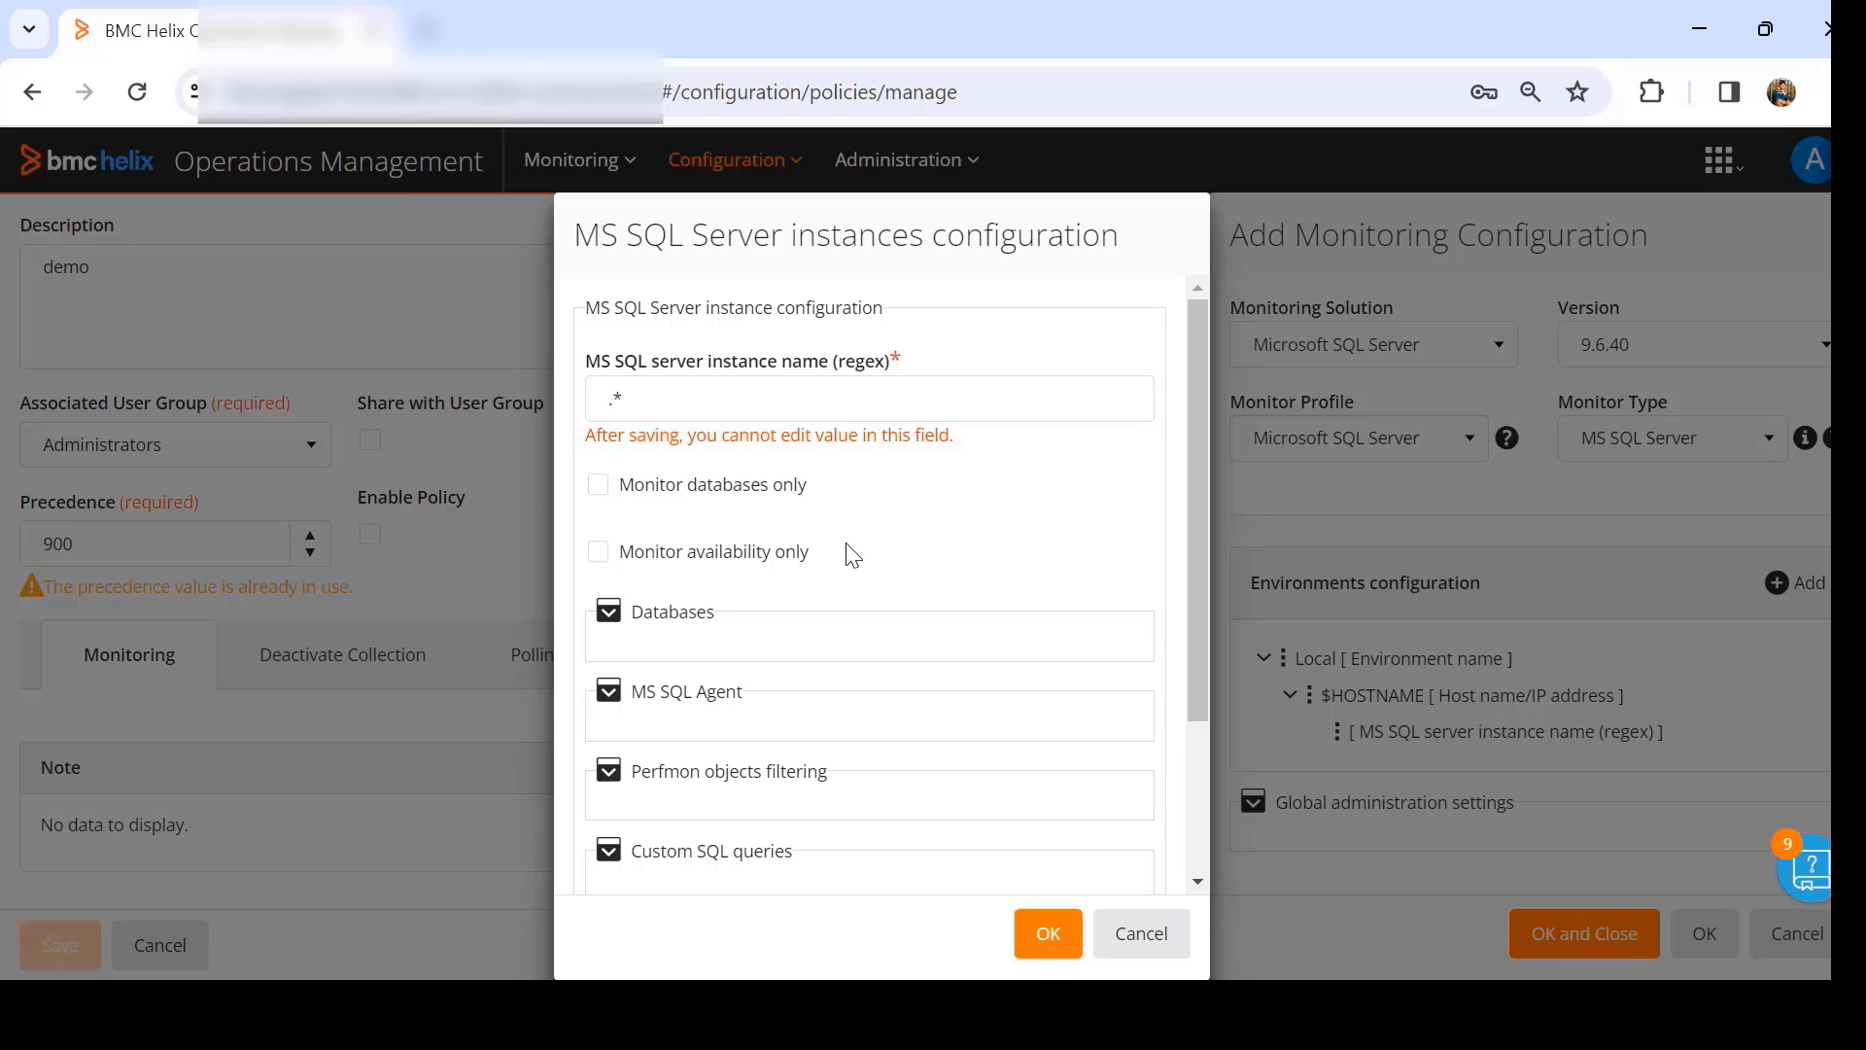
left_click(599, 486)
left_click(598, 484)
left_click_drag(1194, 498, 1190, 527)
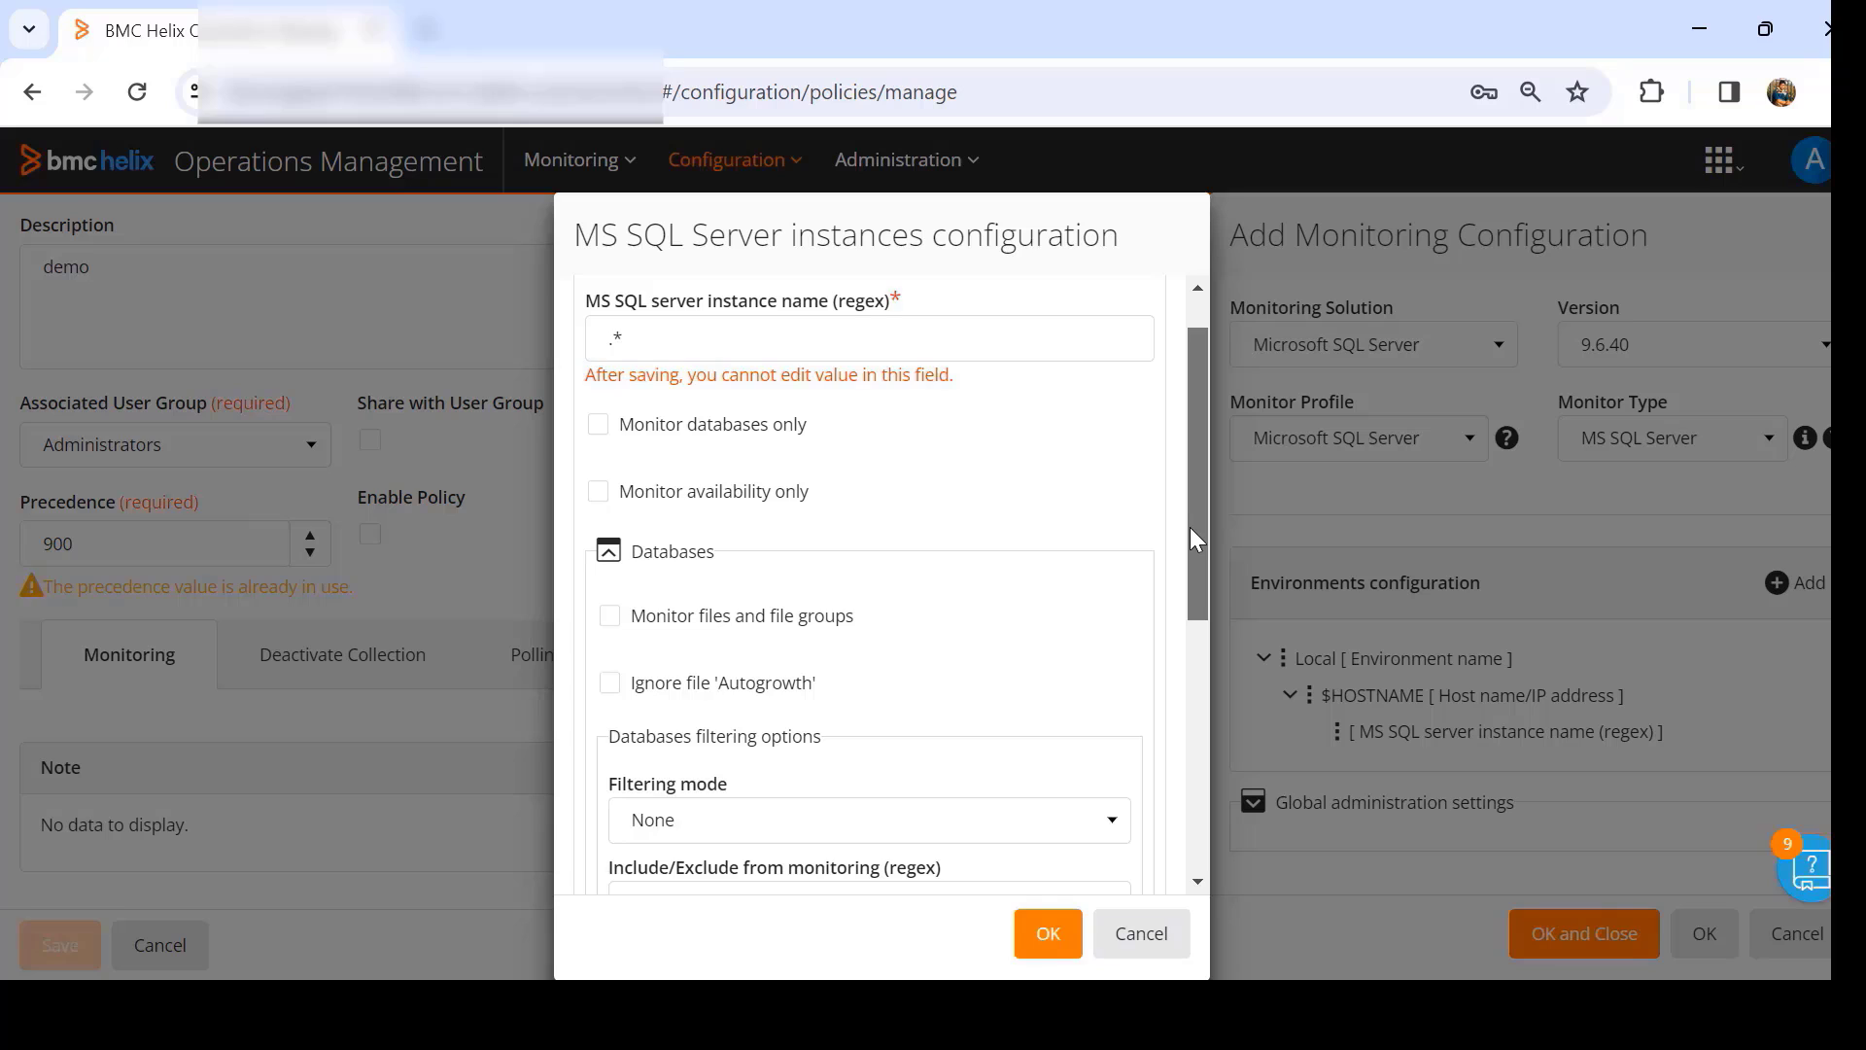
left_click_drag(1190, 527, 1163, 677)
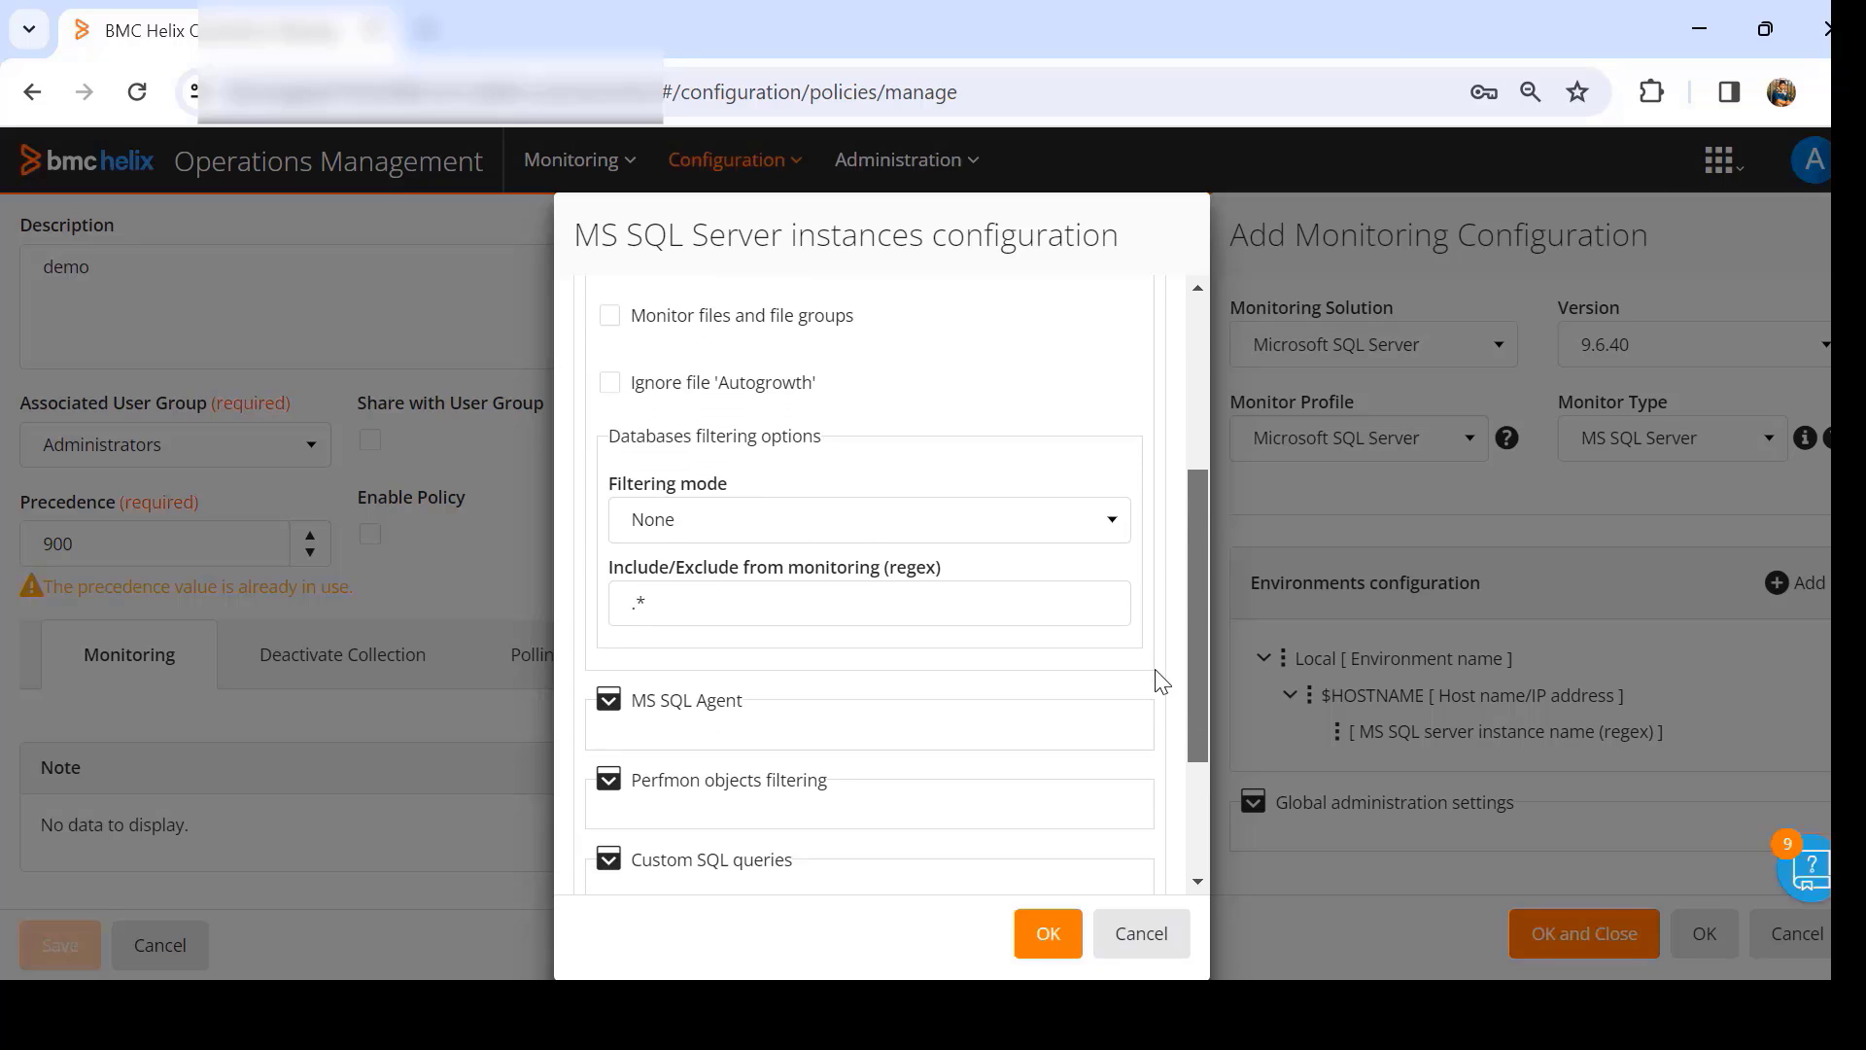
left_click(795, 536)
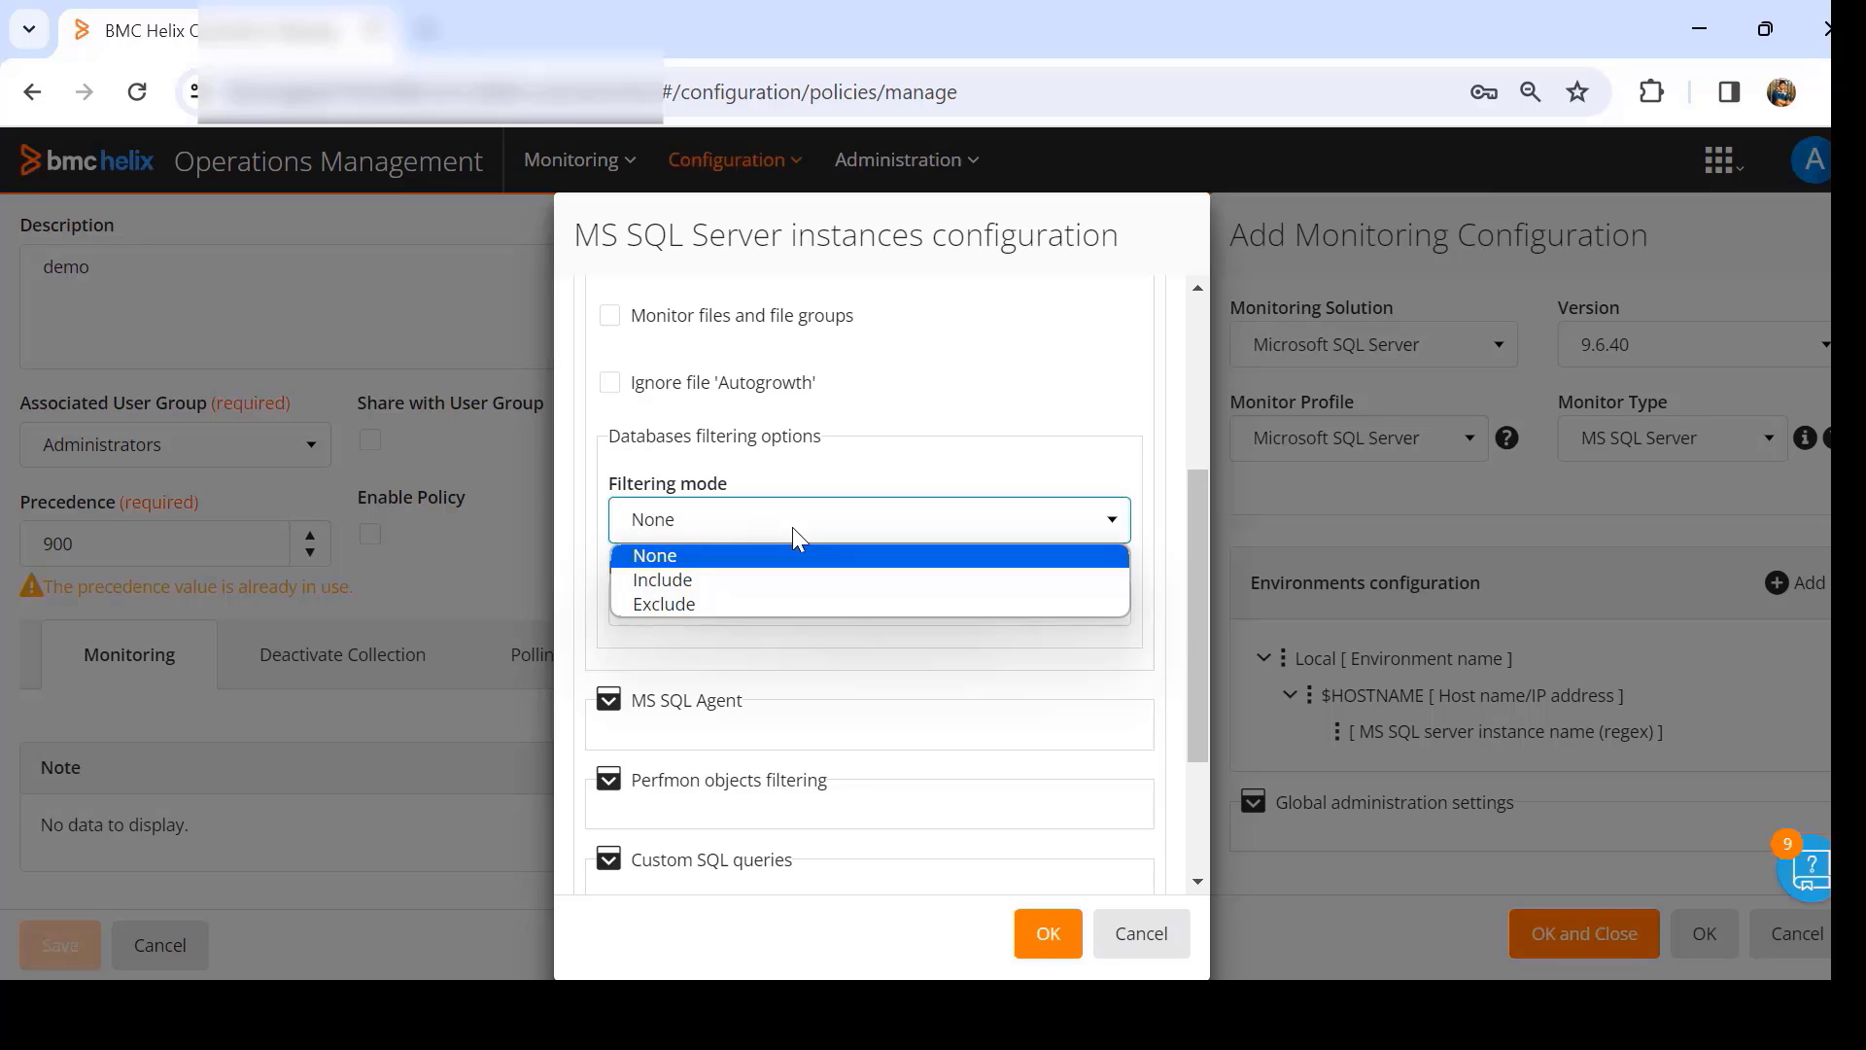
scroll(613, 545, "down", 2)
left_click(608, 511)
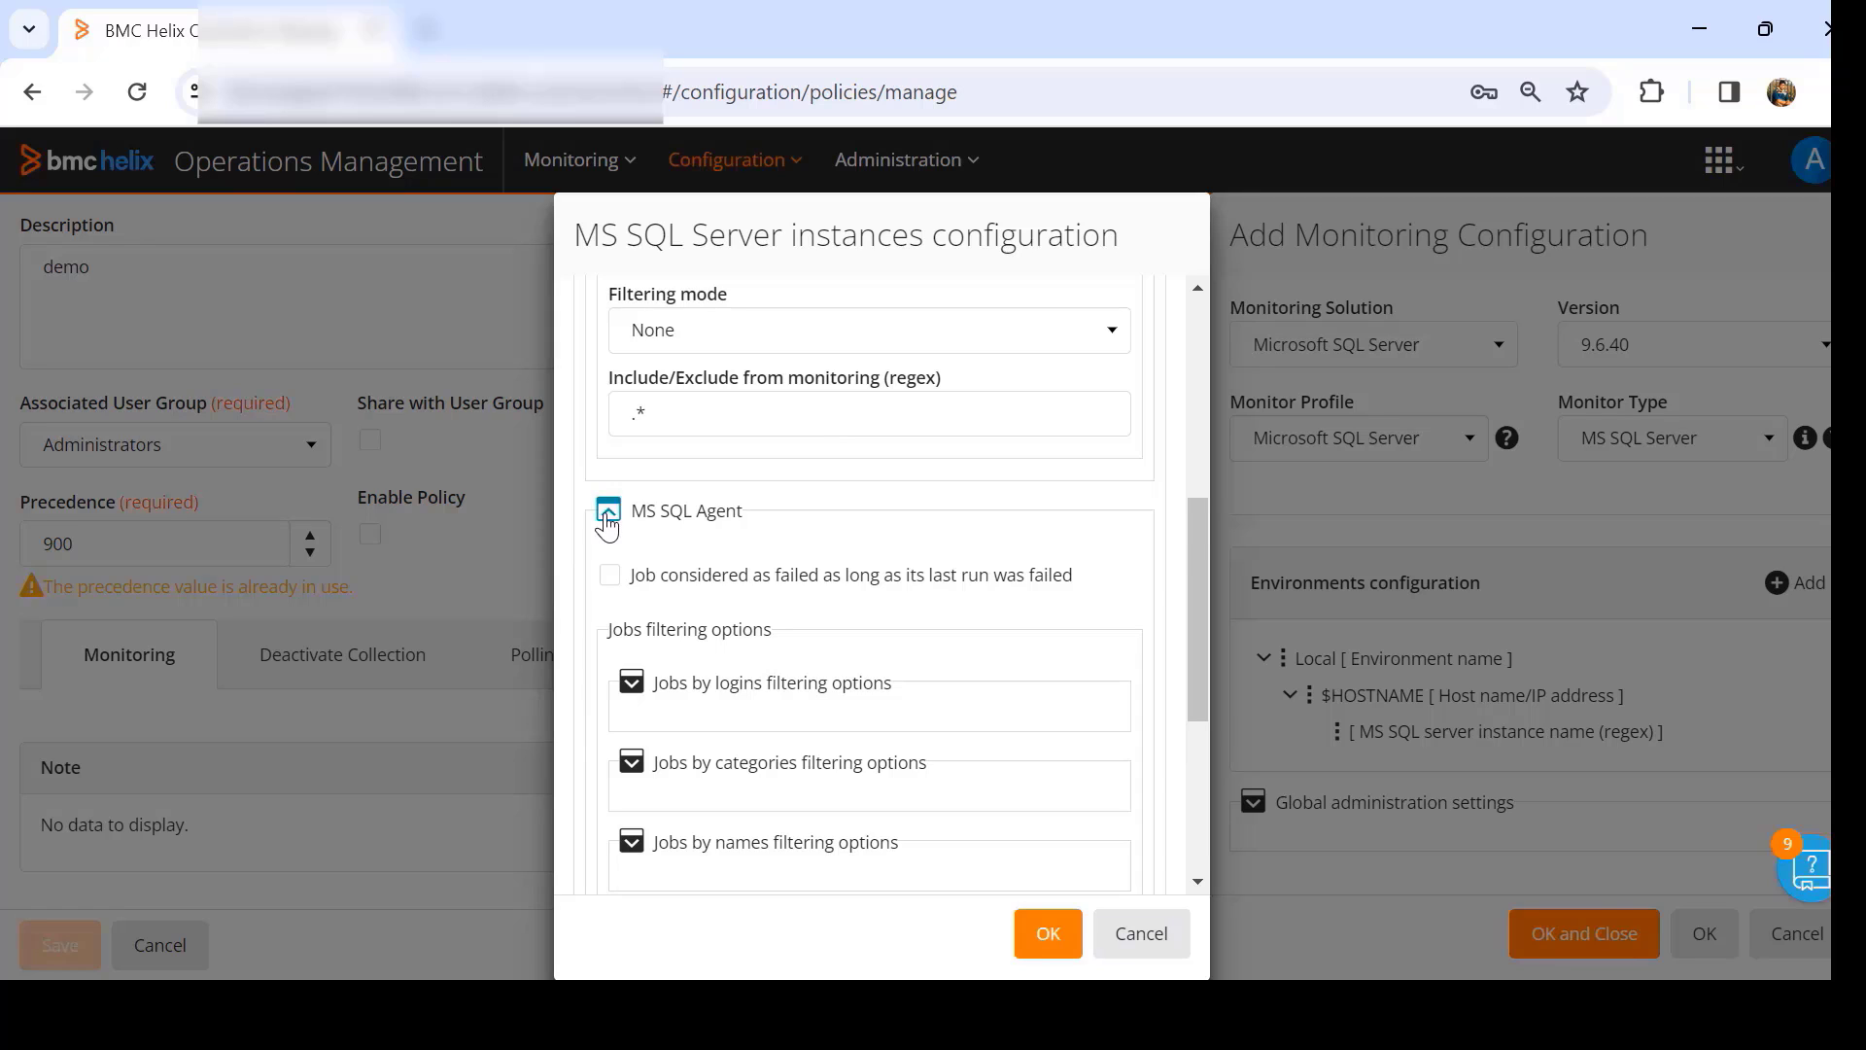
left_click(609, 510)
scroll(826, 602, "down", 1)
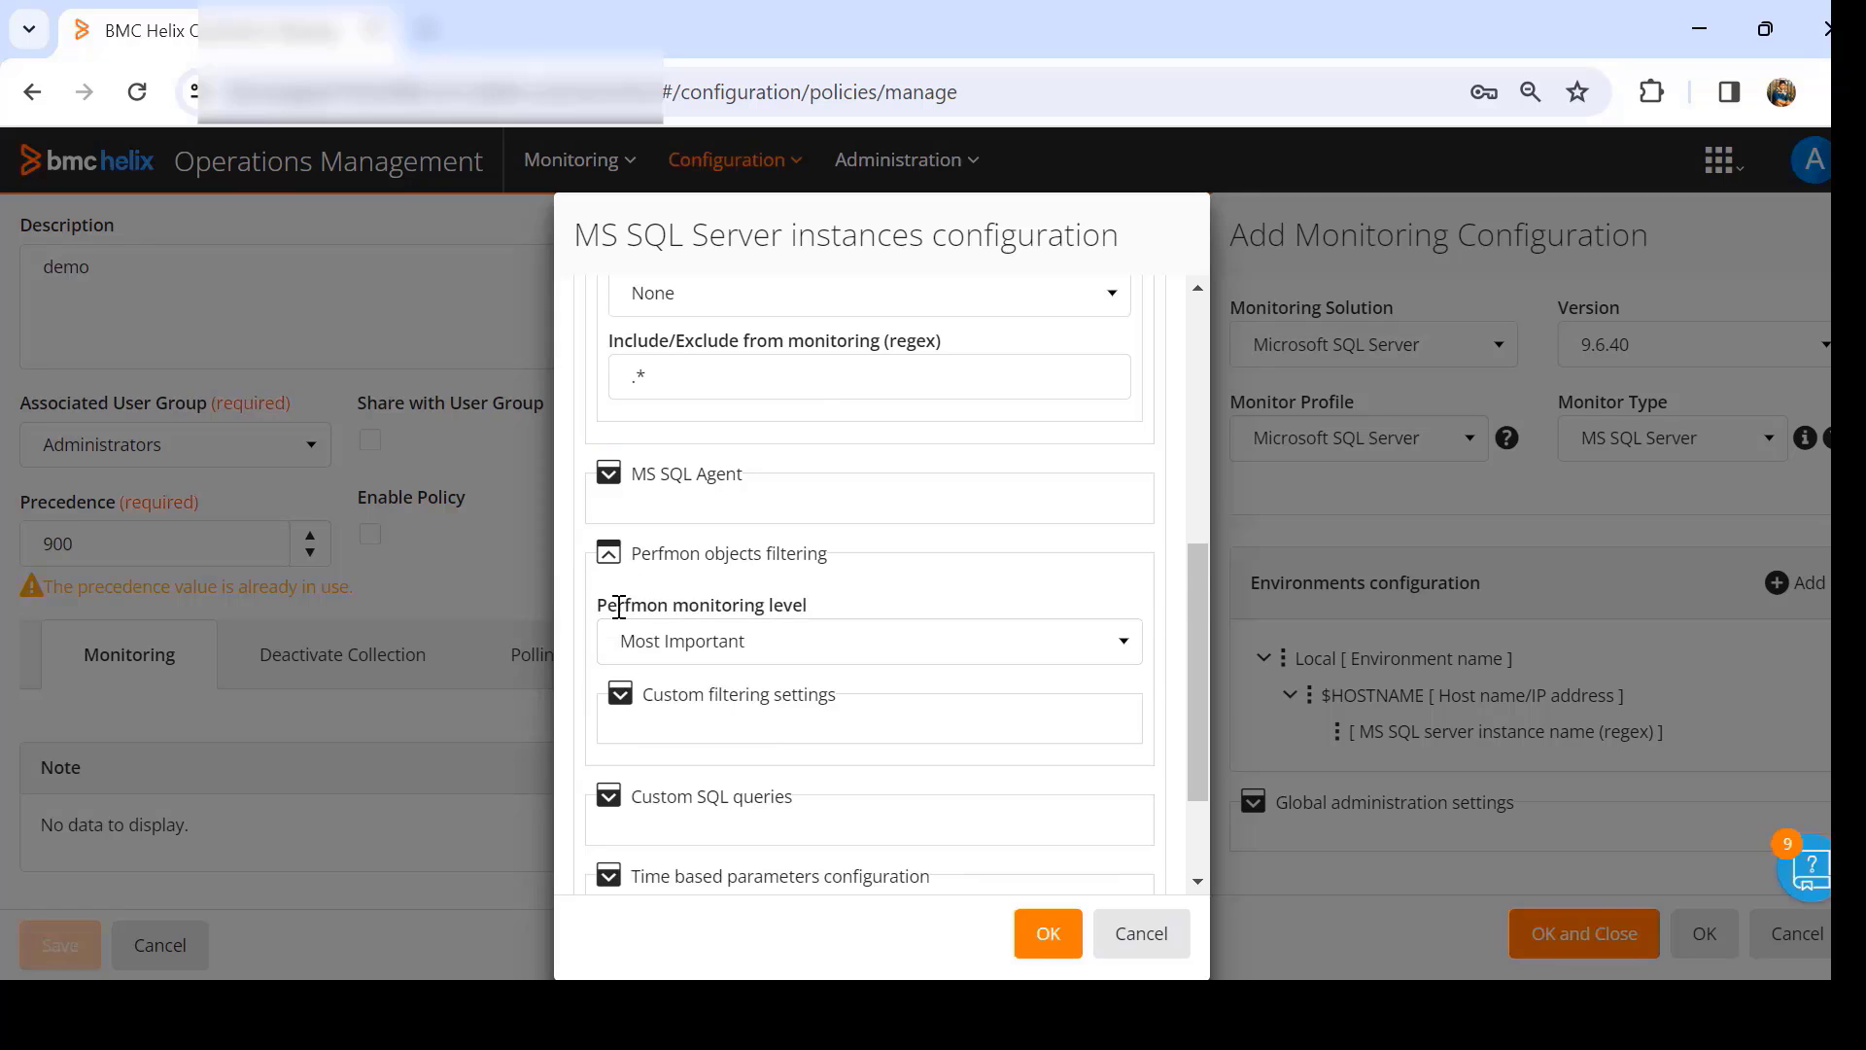
left_click(744, 649)
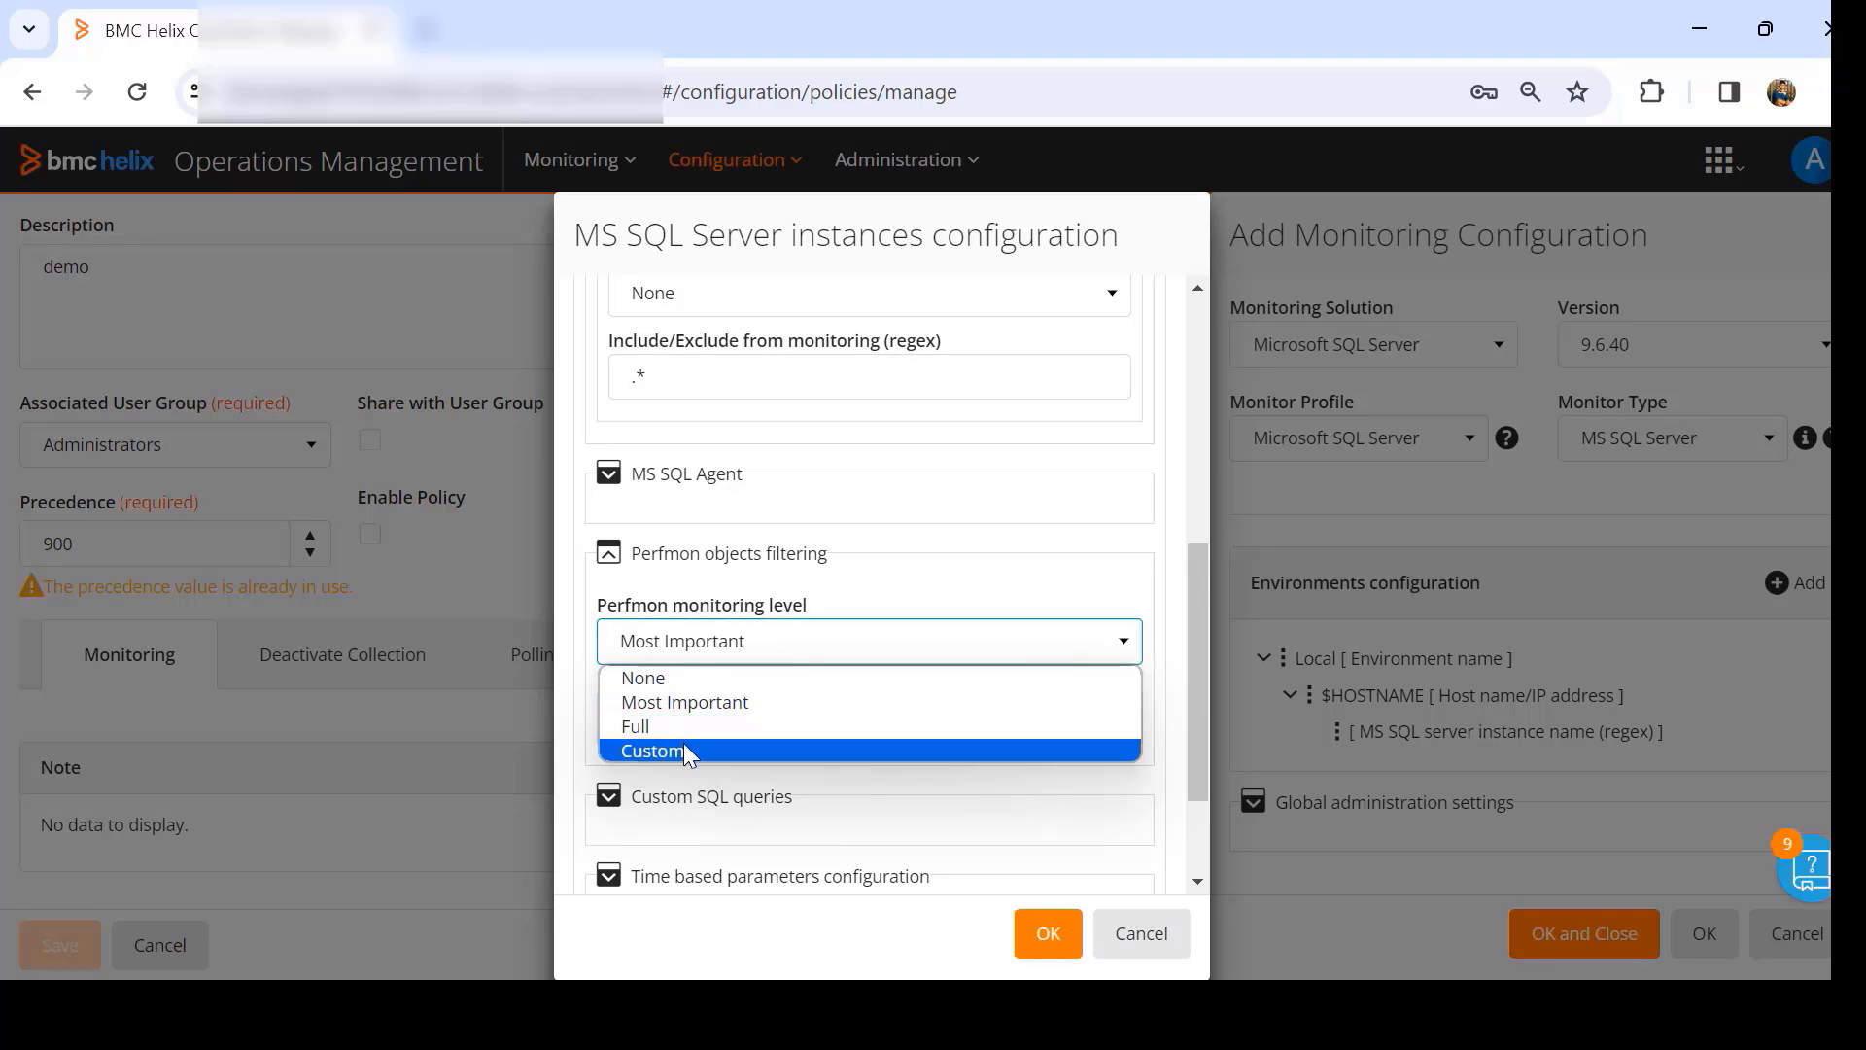
double_click(607, 796)
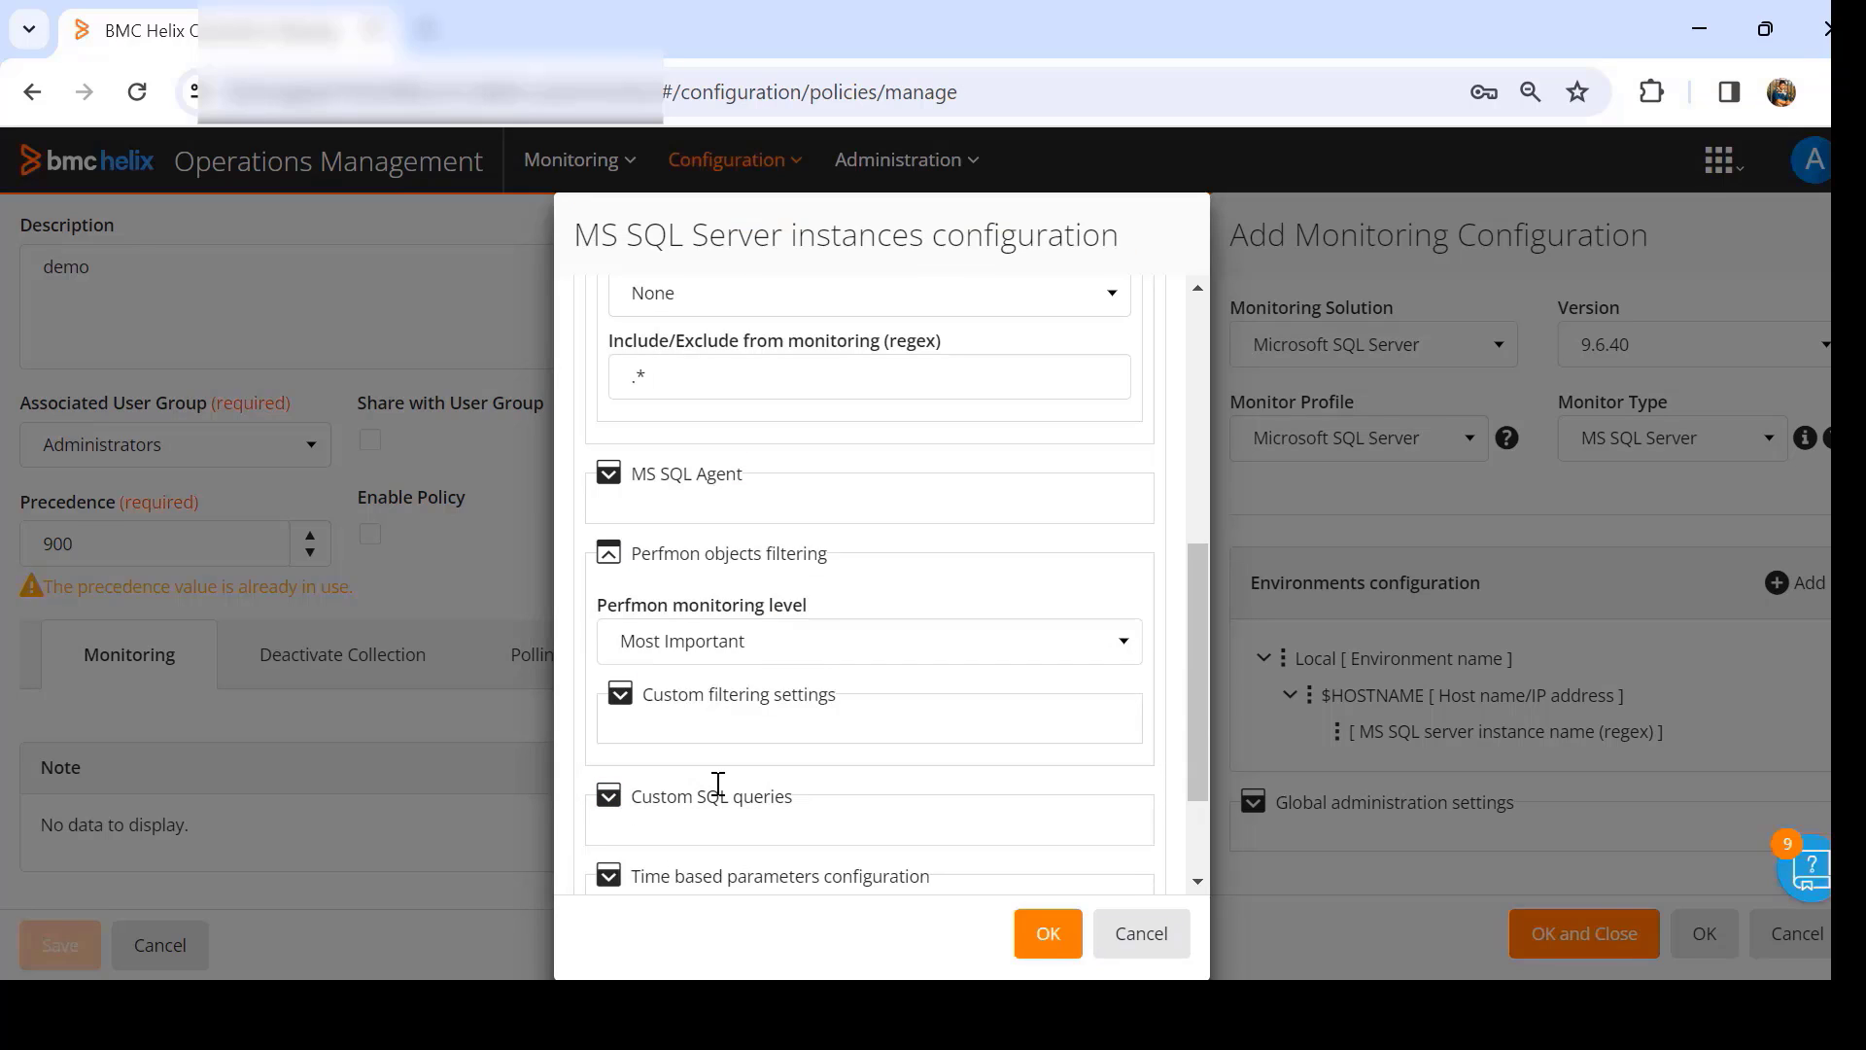
left_click_drag(1193, 743, 1188, 814)
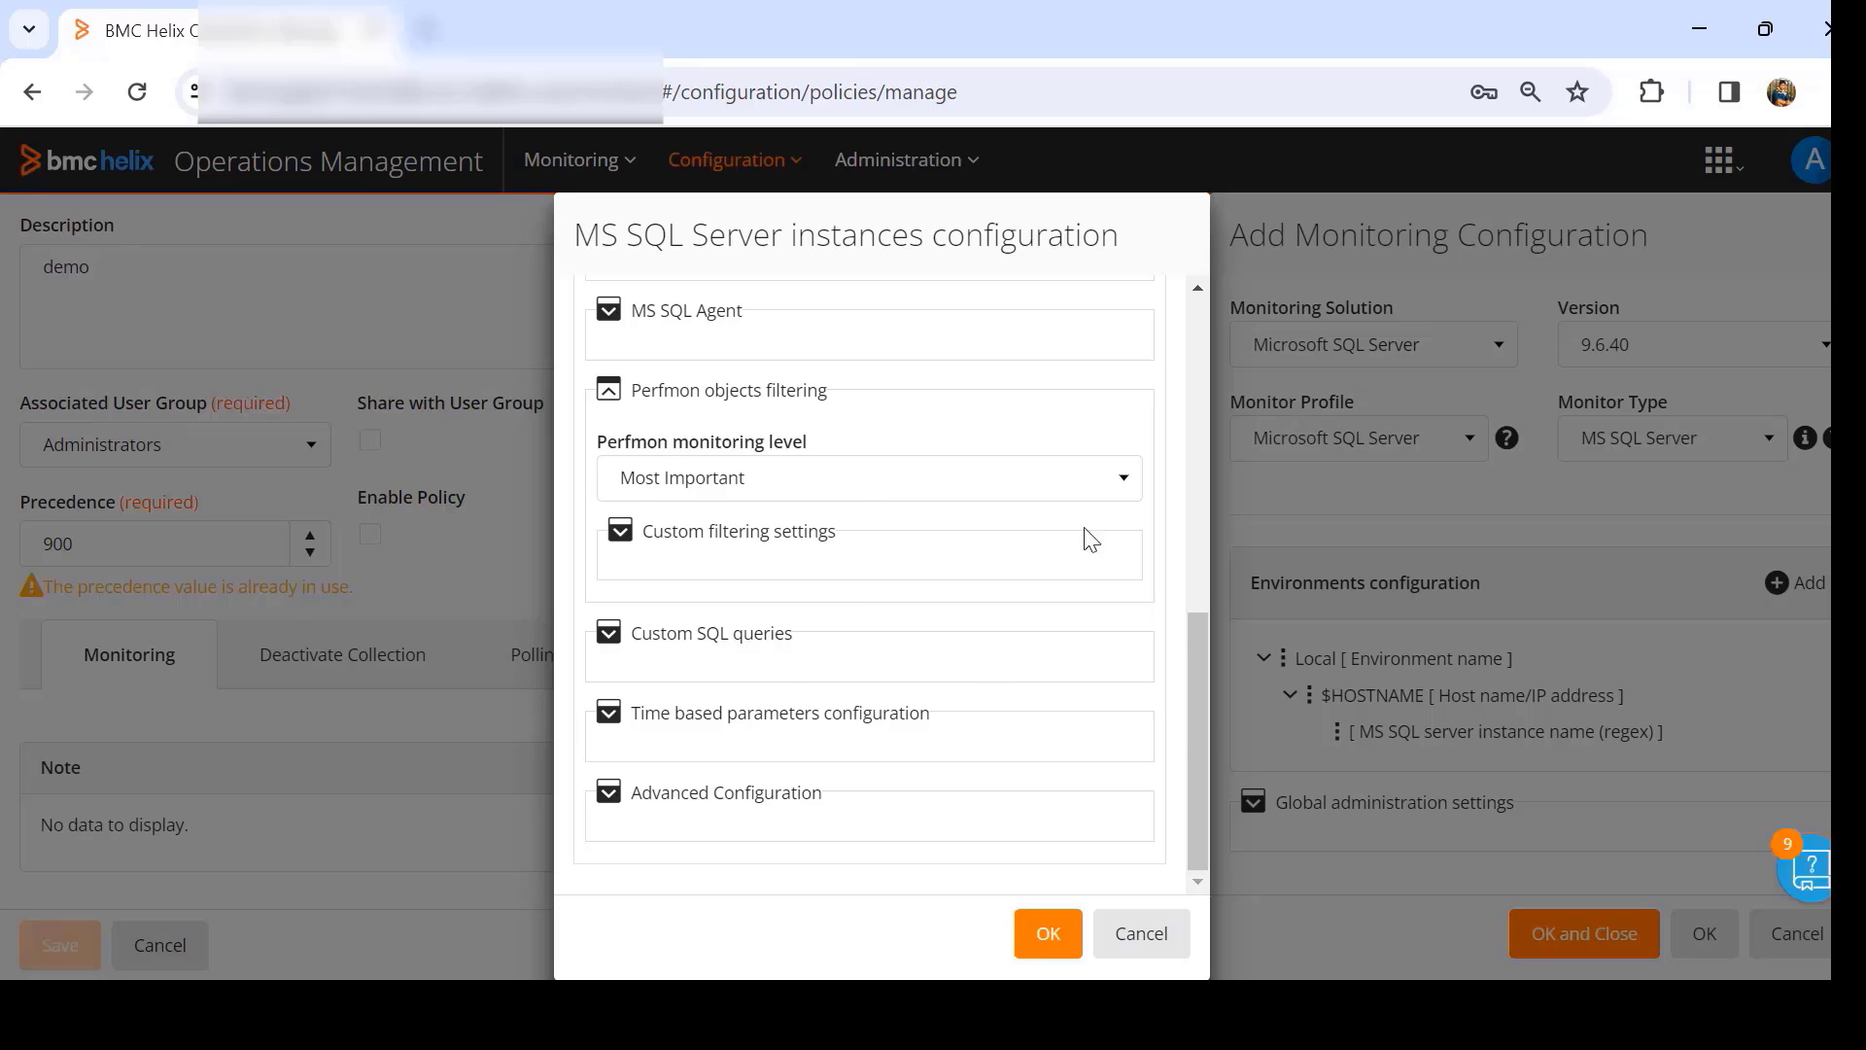
left_click(1151, 712)
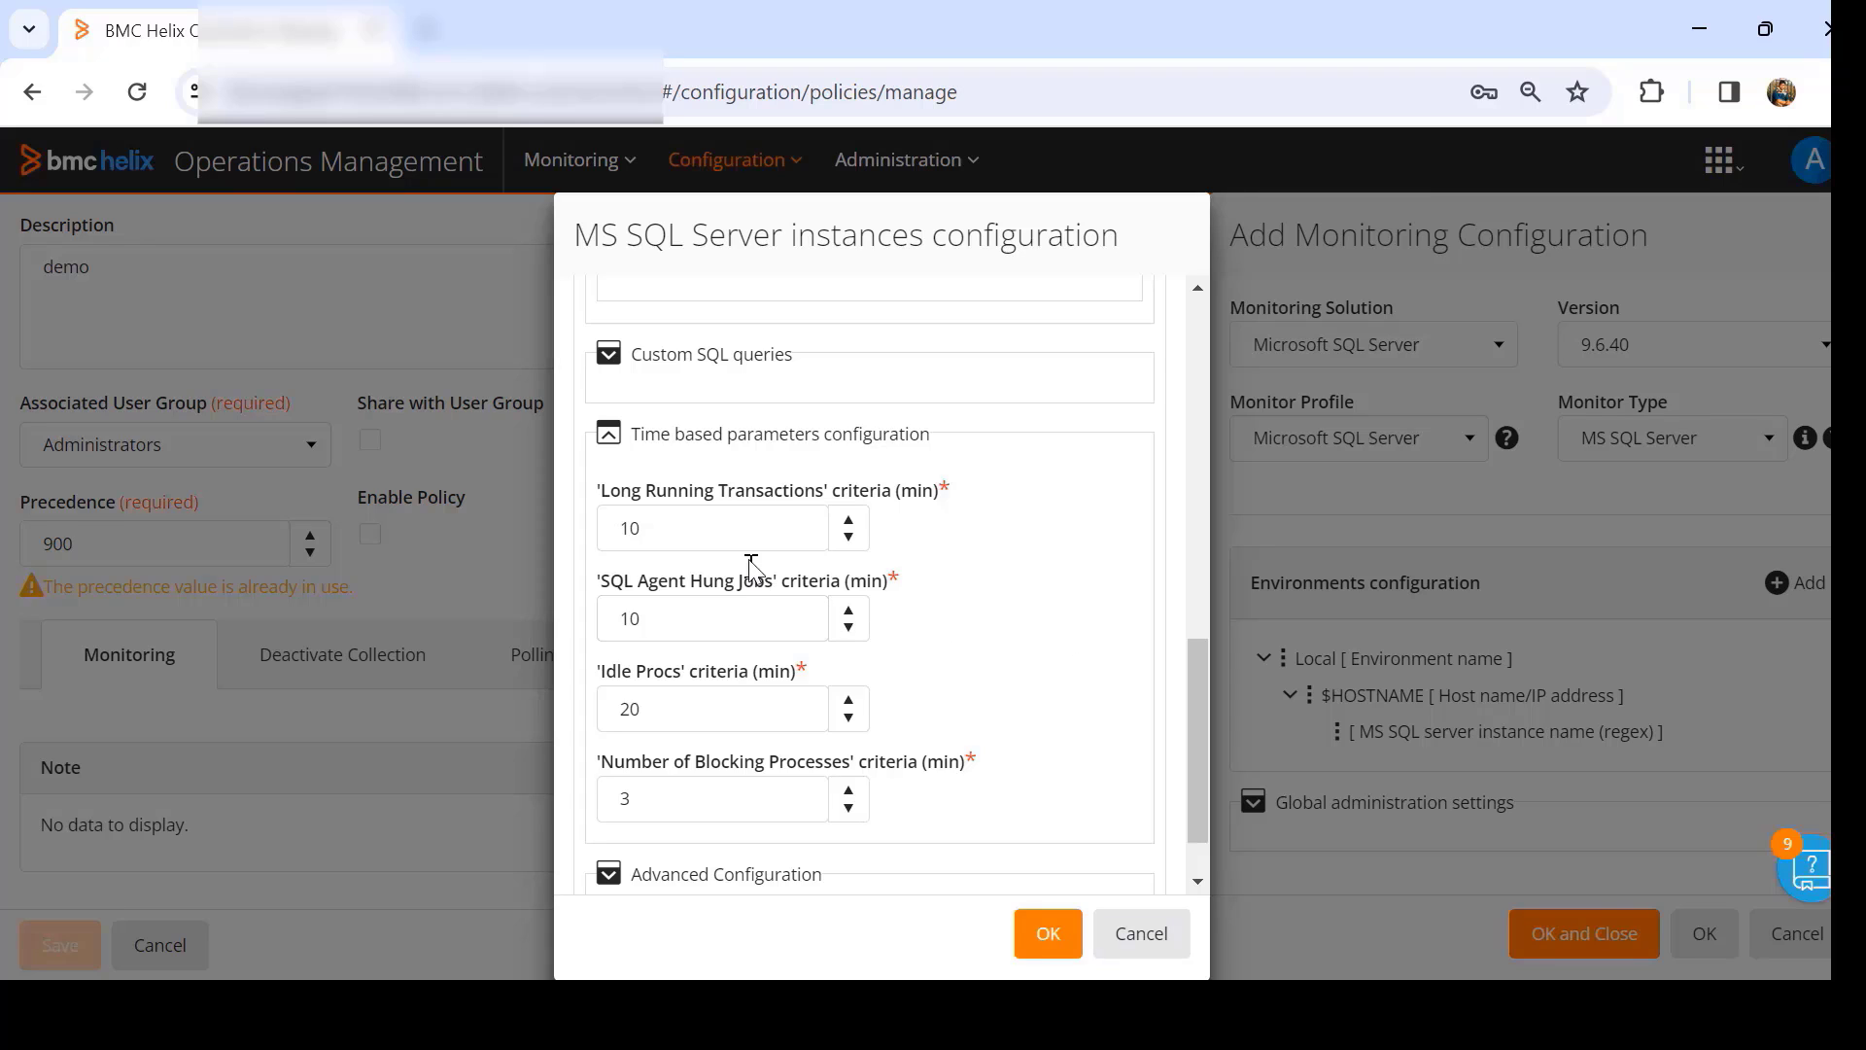
mouse_move(757, 535)
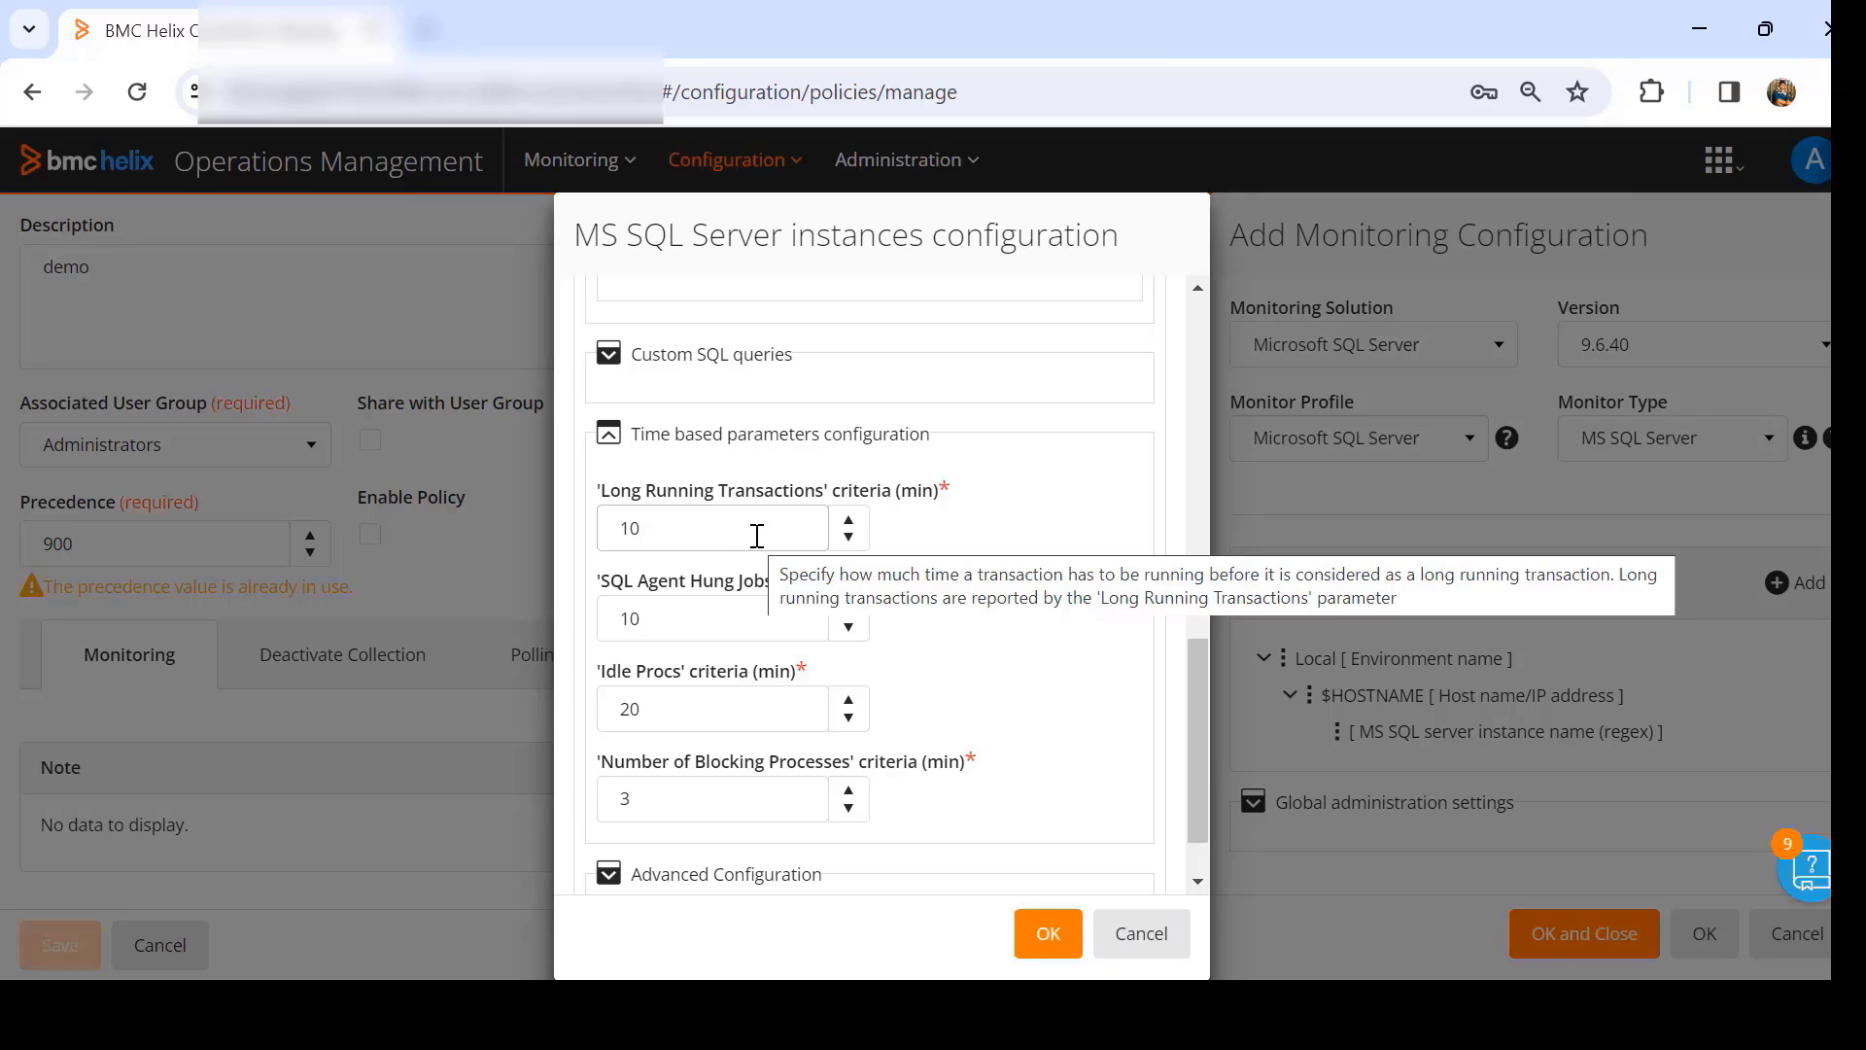
mouse_move(697, 626)
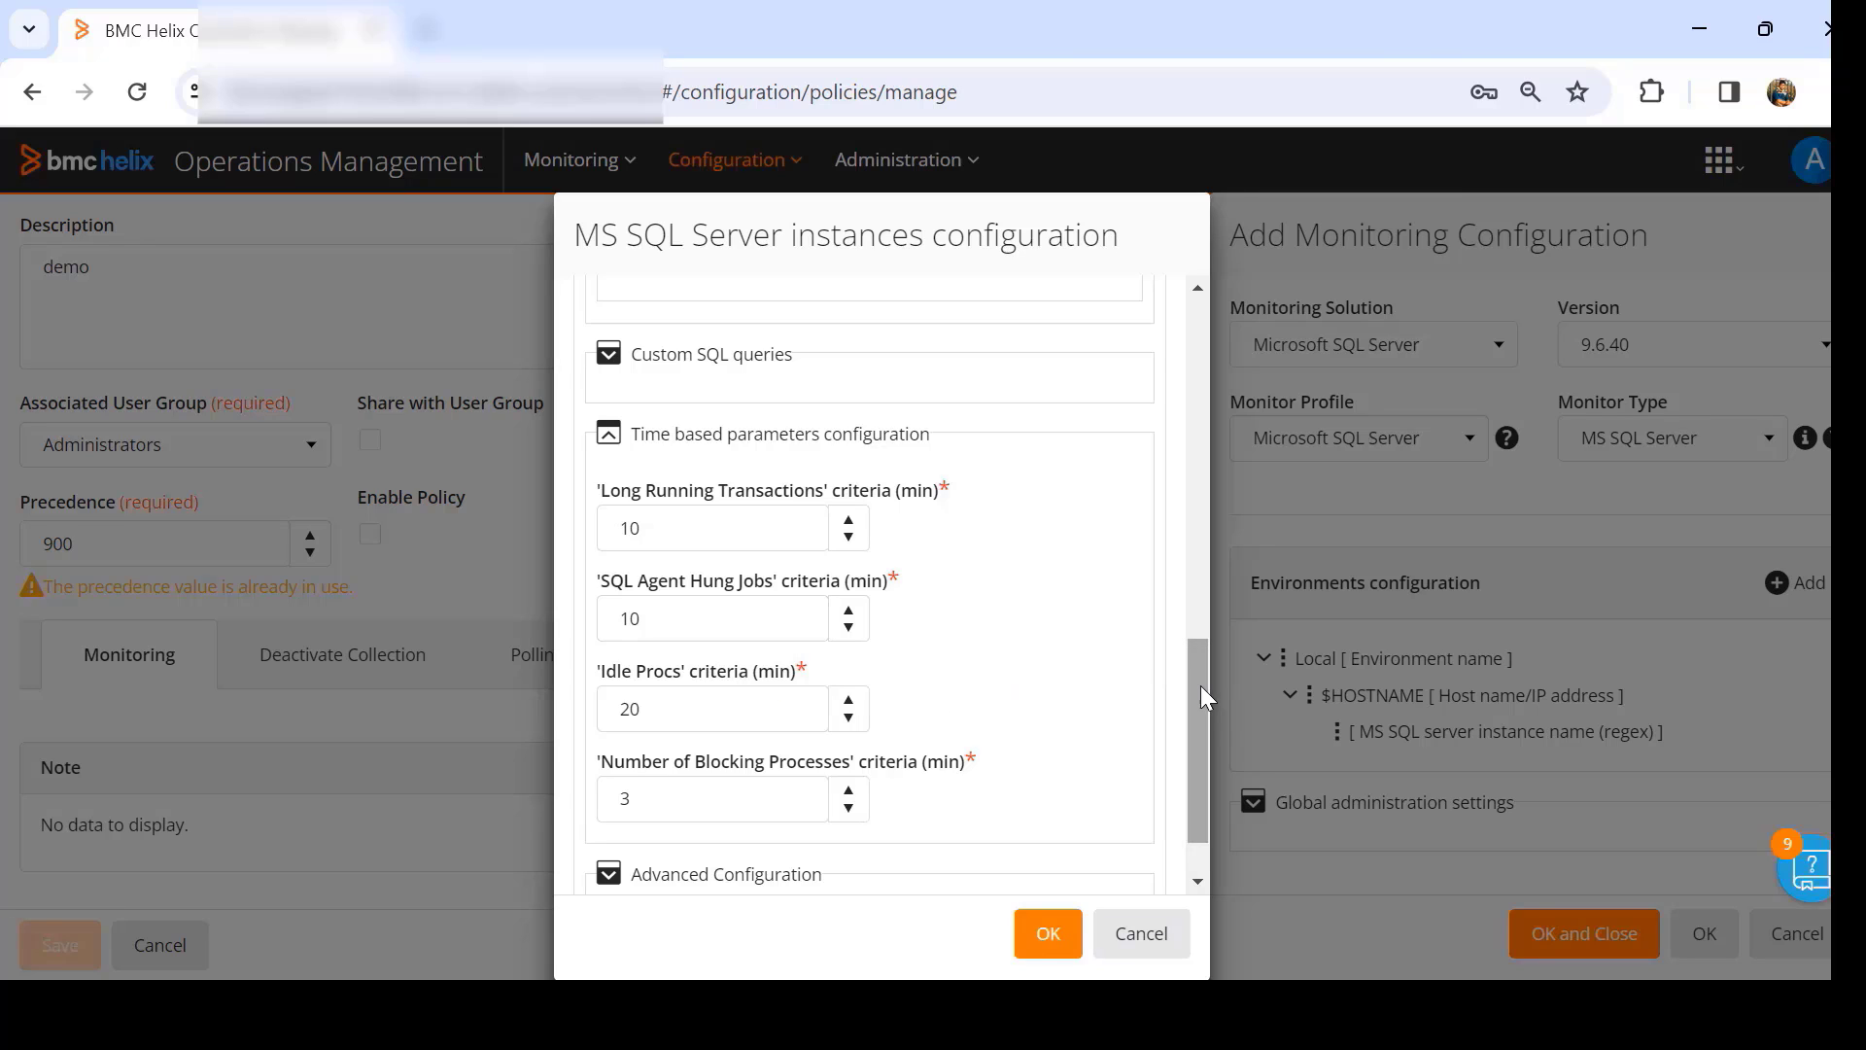
left_click_drag(1200, 685, 1199, 709)
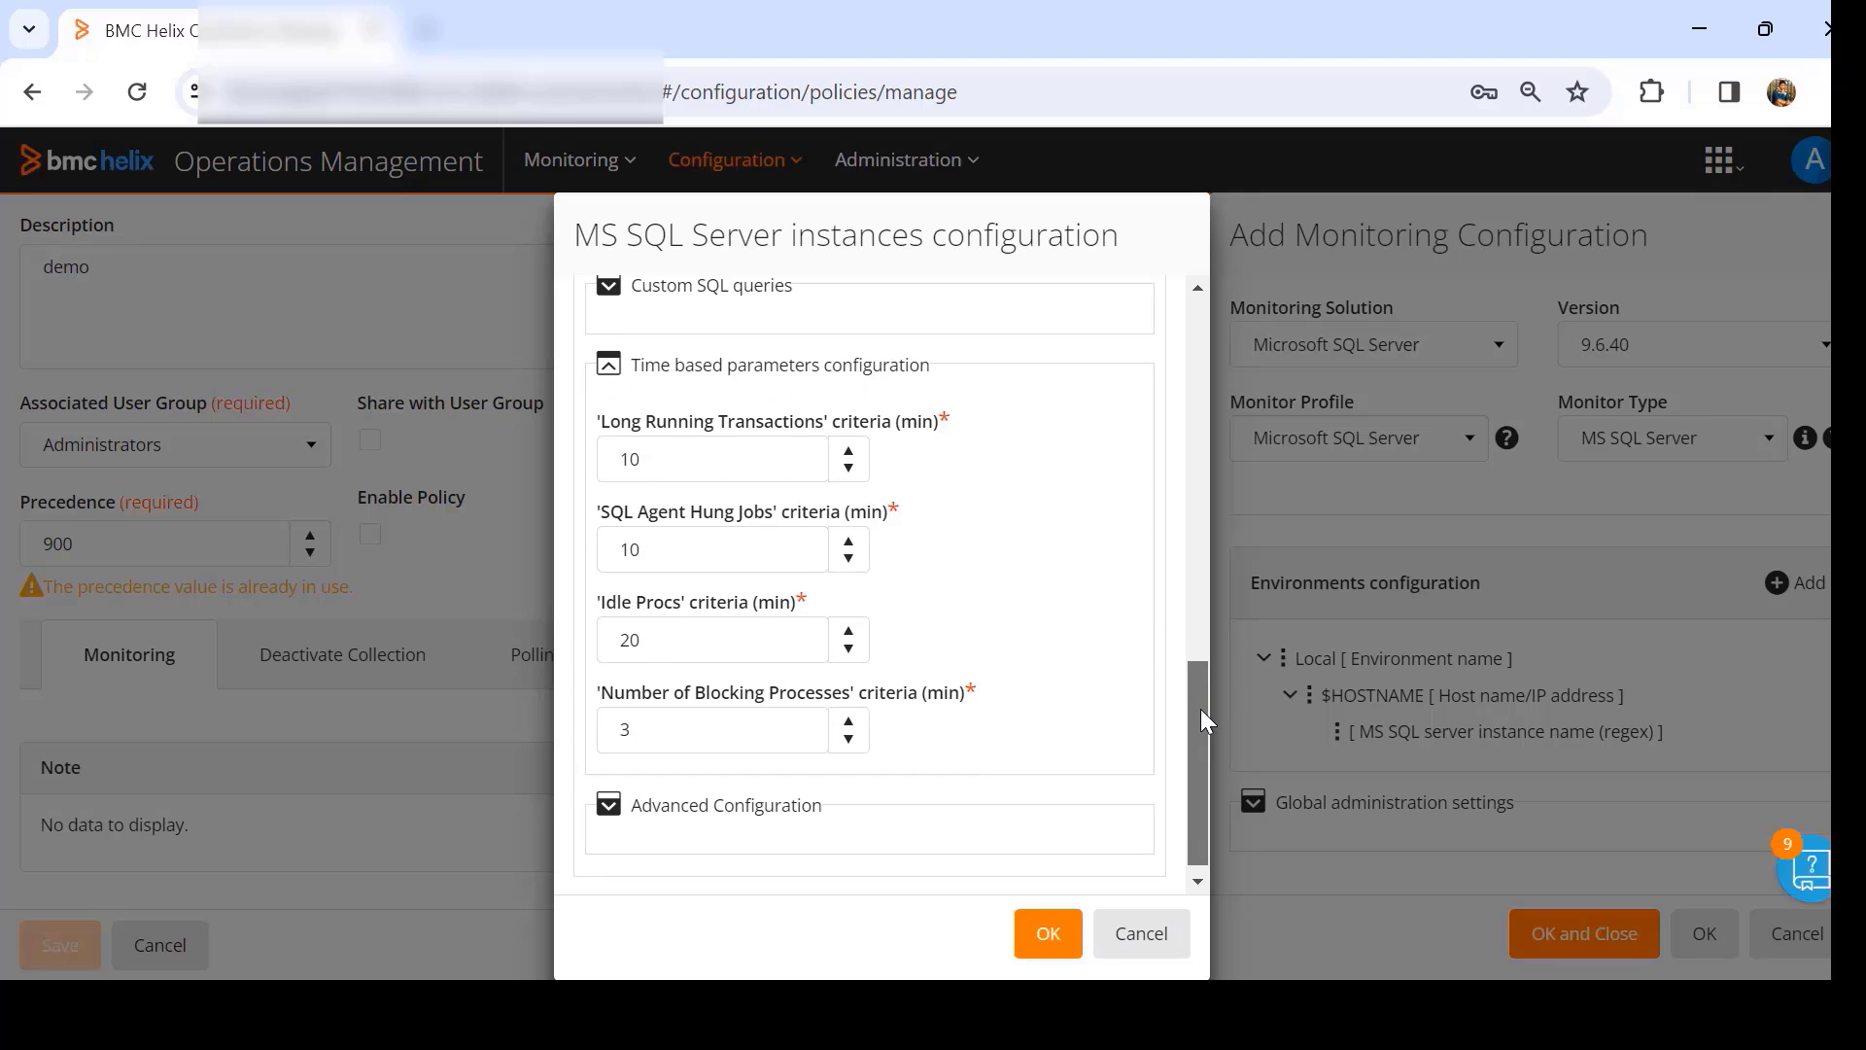
left_click_drag(1199, 708, 1200, 710)
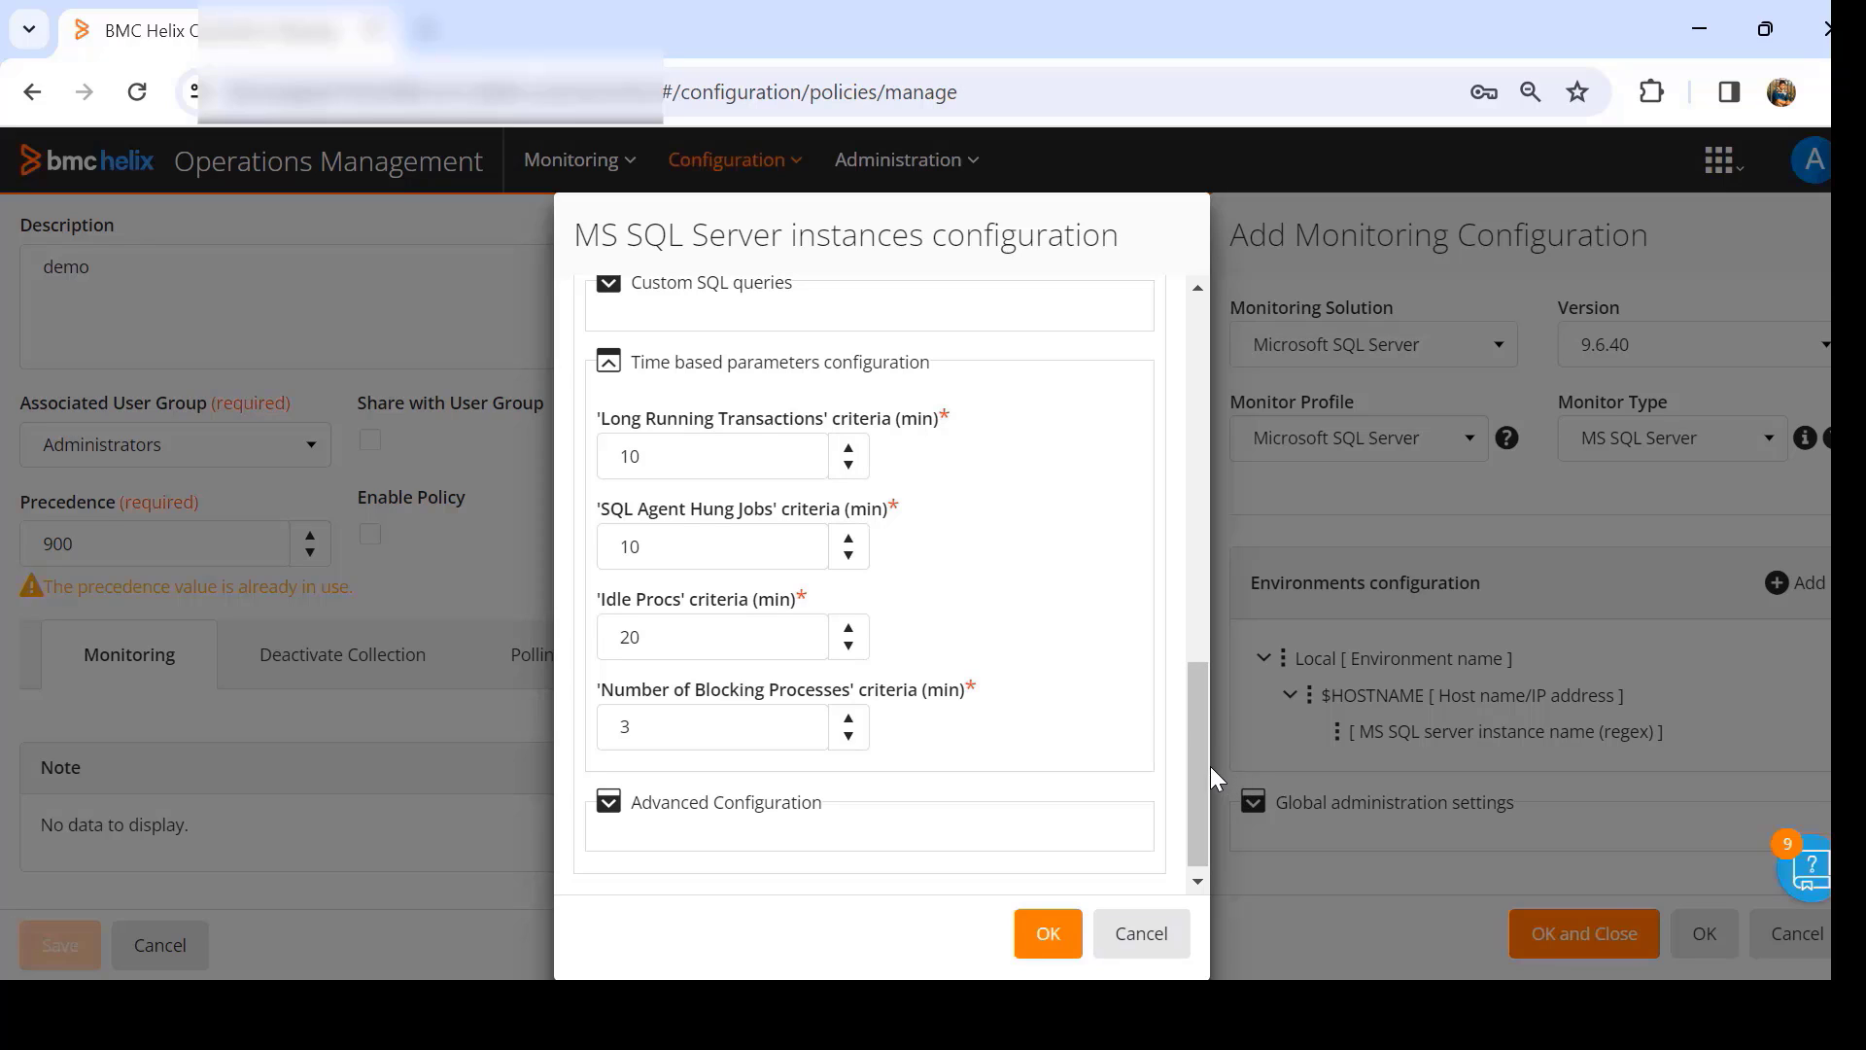
left_click(608, 802)
left_click(608, 720)
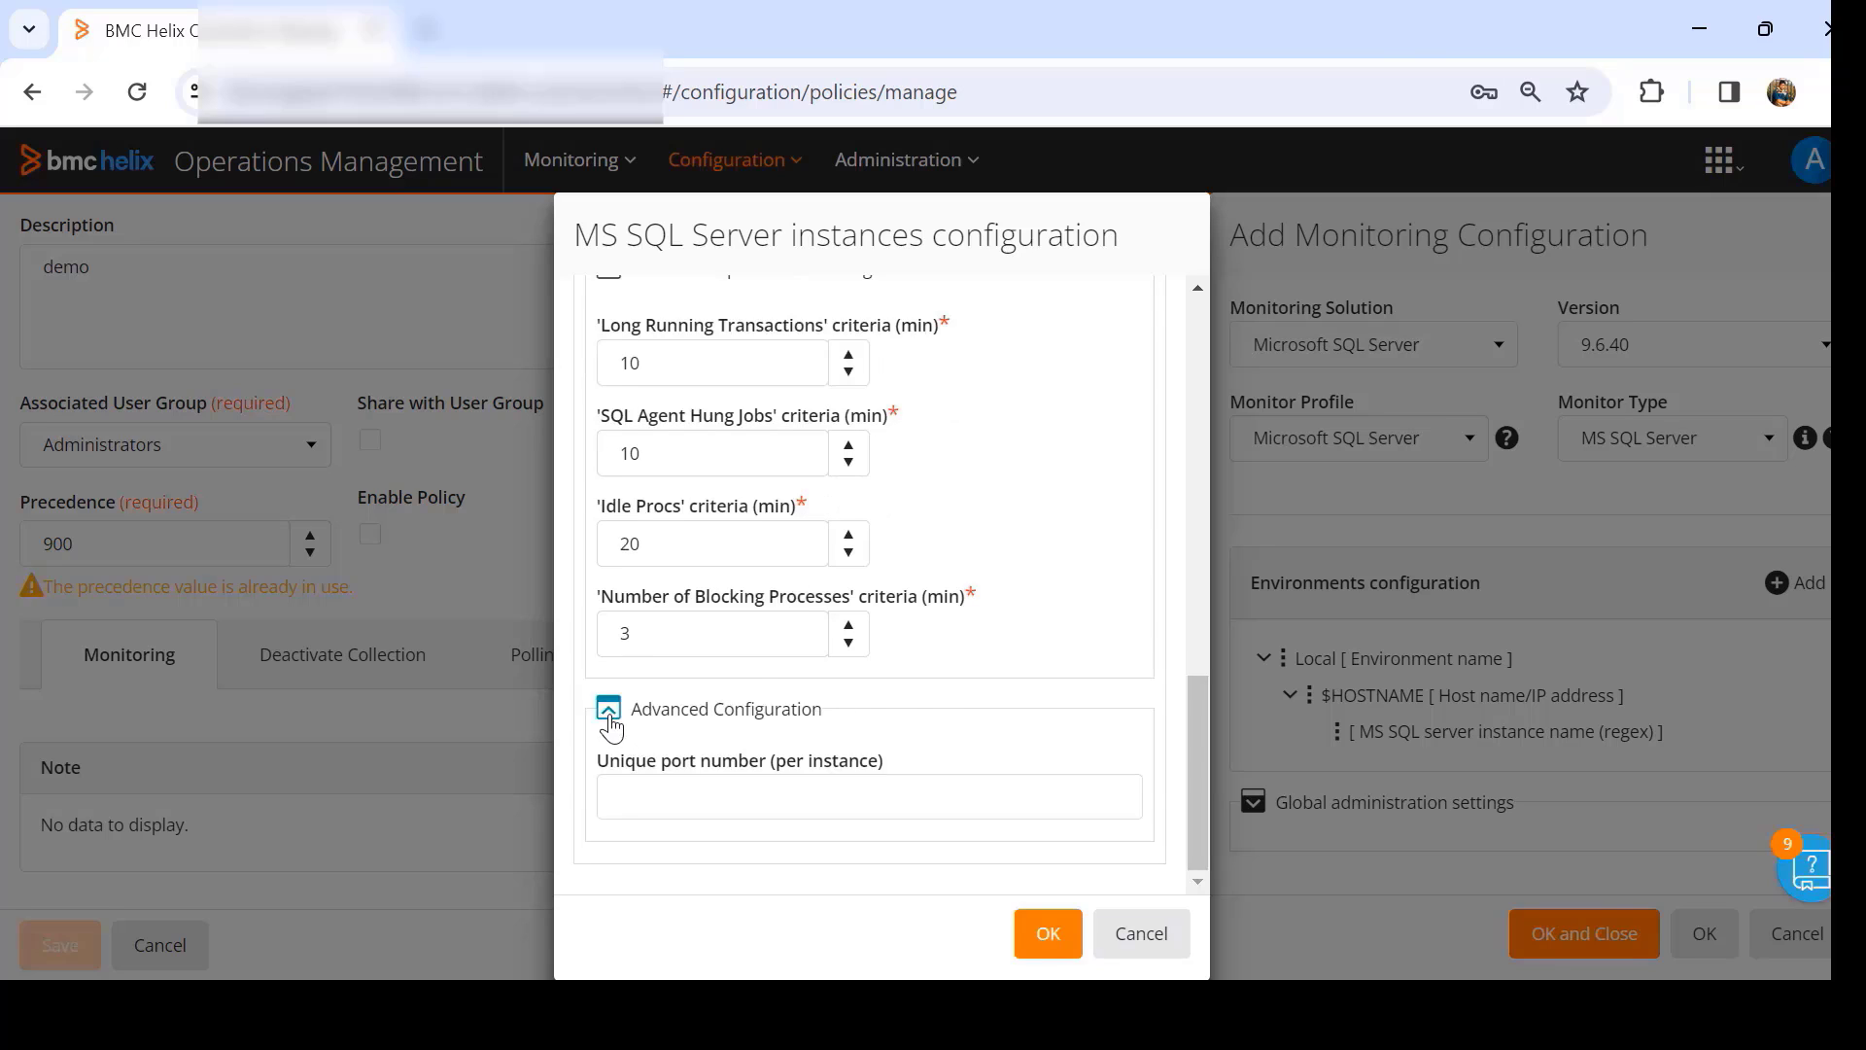
left_click_drag(1193, 783, 1193, 773)
Confirm the instance, host and environment dialogs, add the SQL Server configuration, and save MSSQL_Local.
left_click(1049, 936)
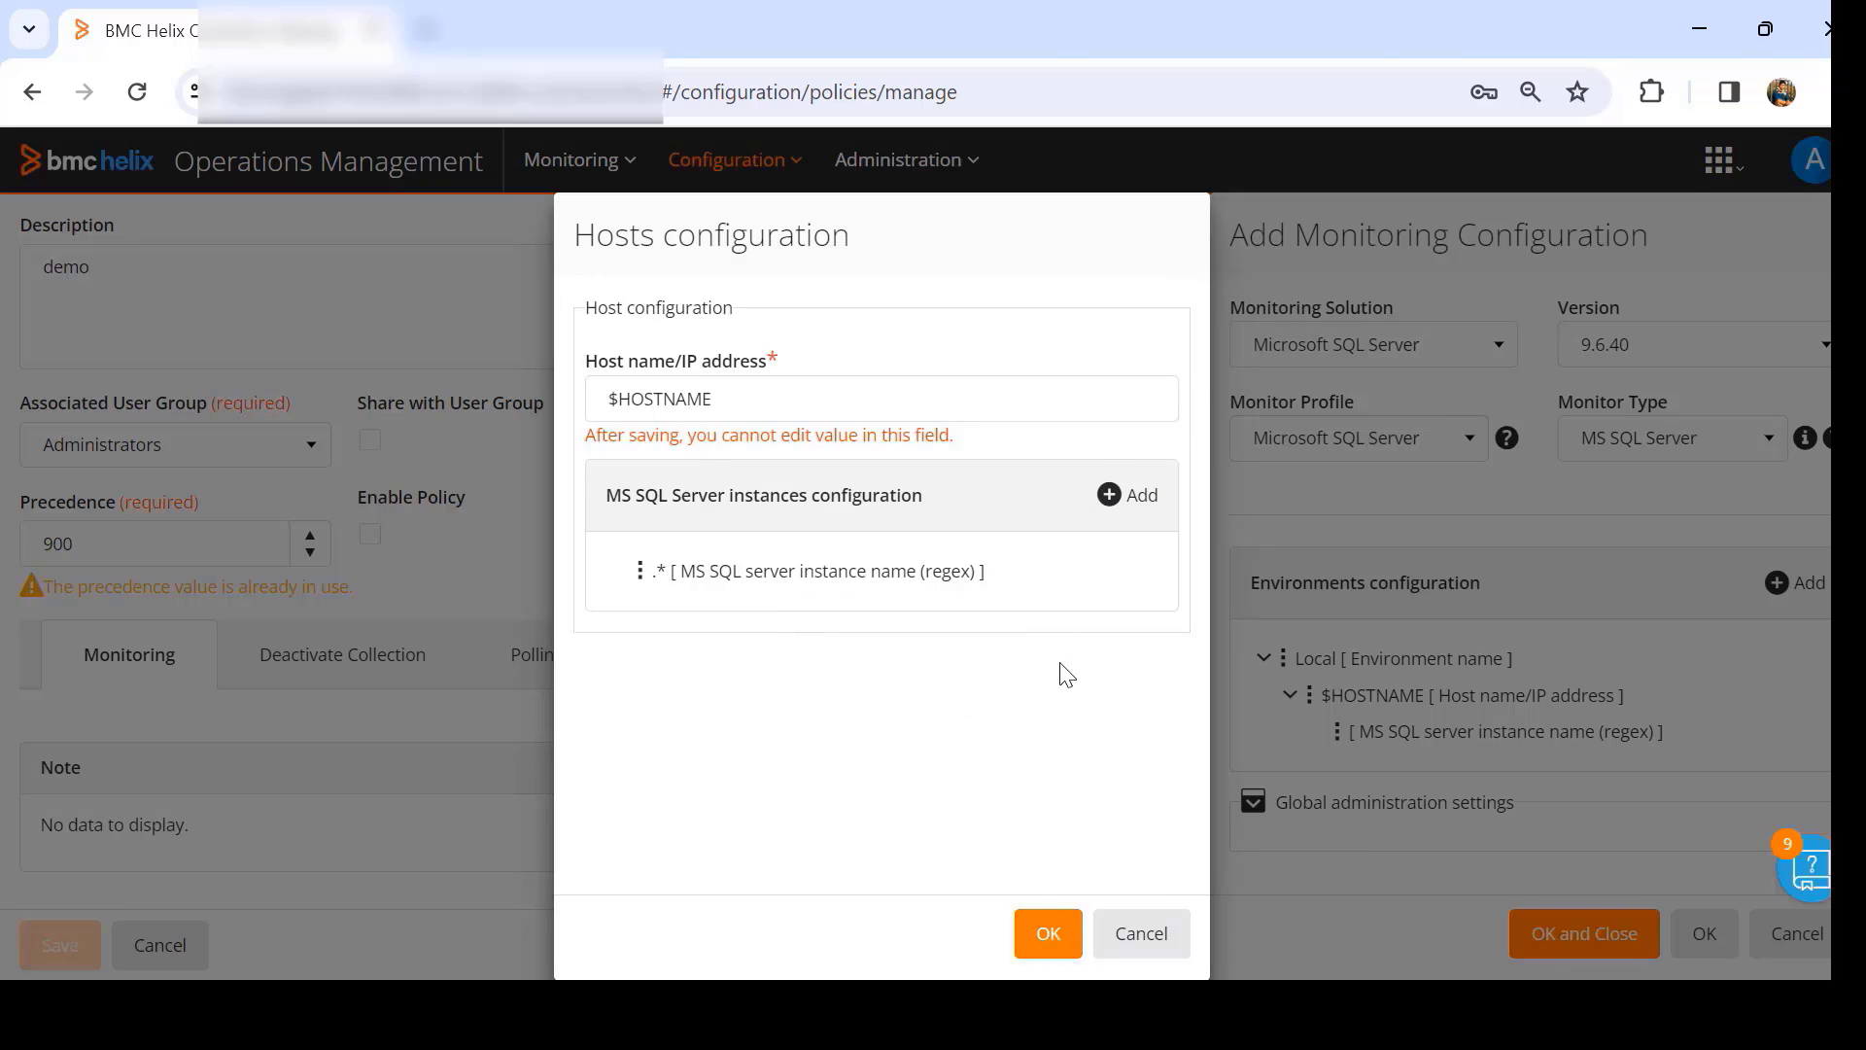
left_click(1050, 935)
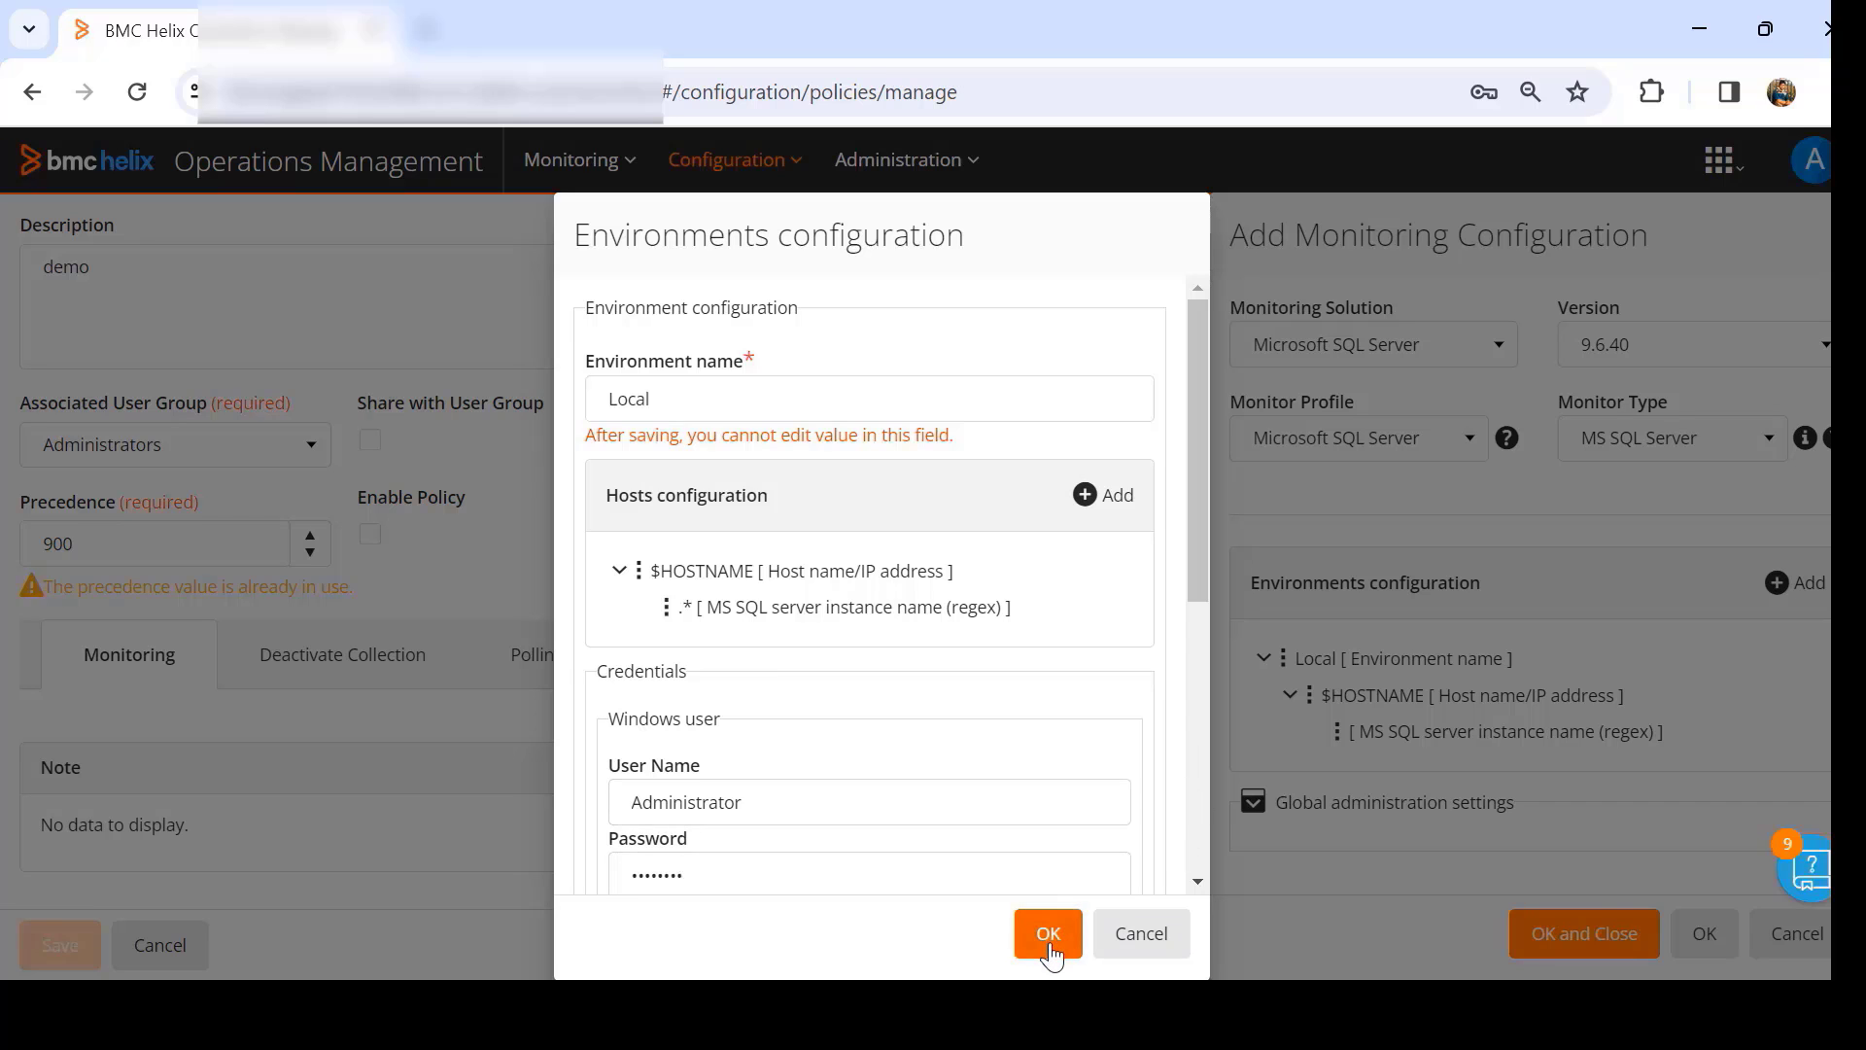
left_click(1048, 935)
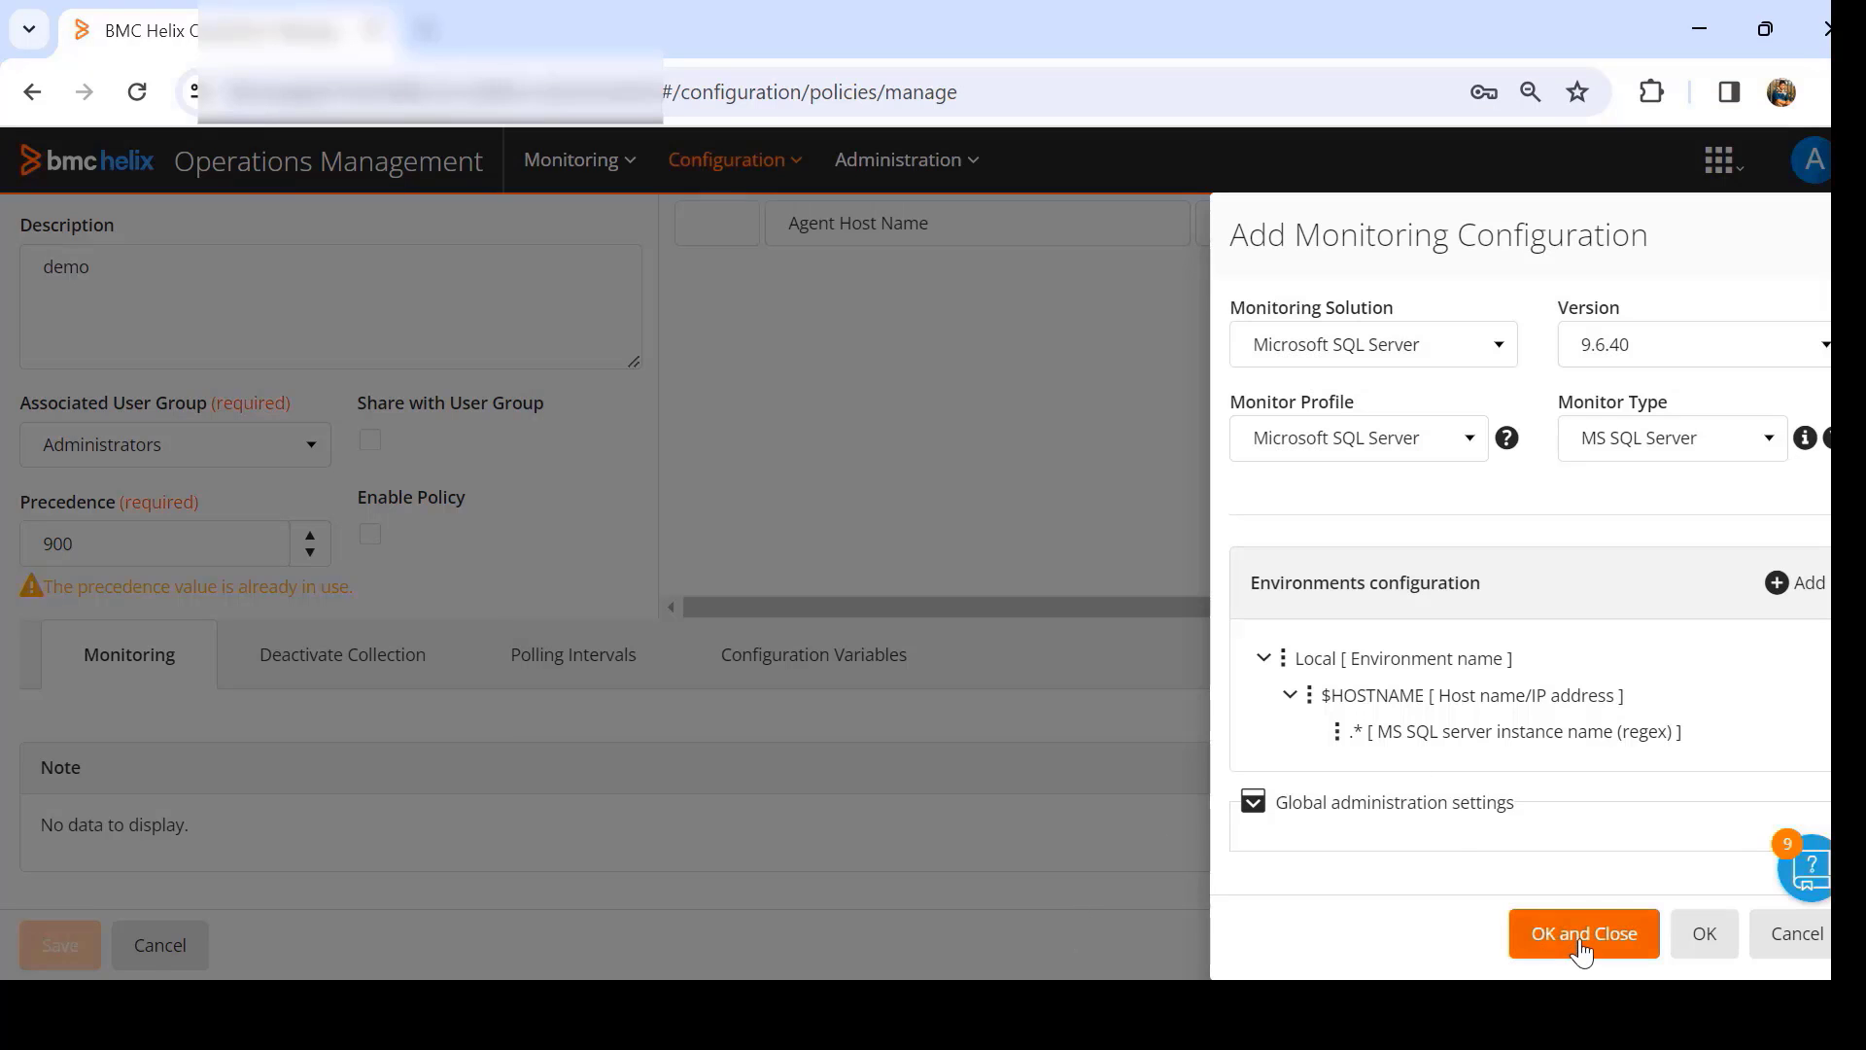
left_click(1581, 941)
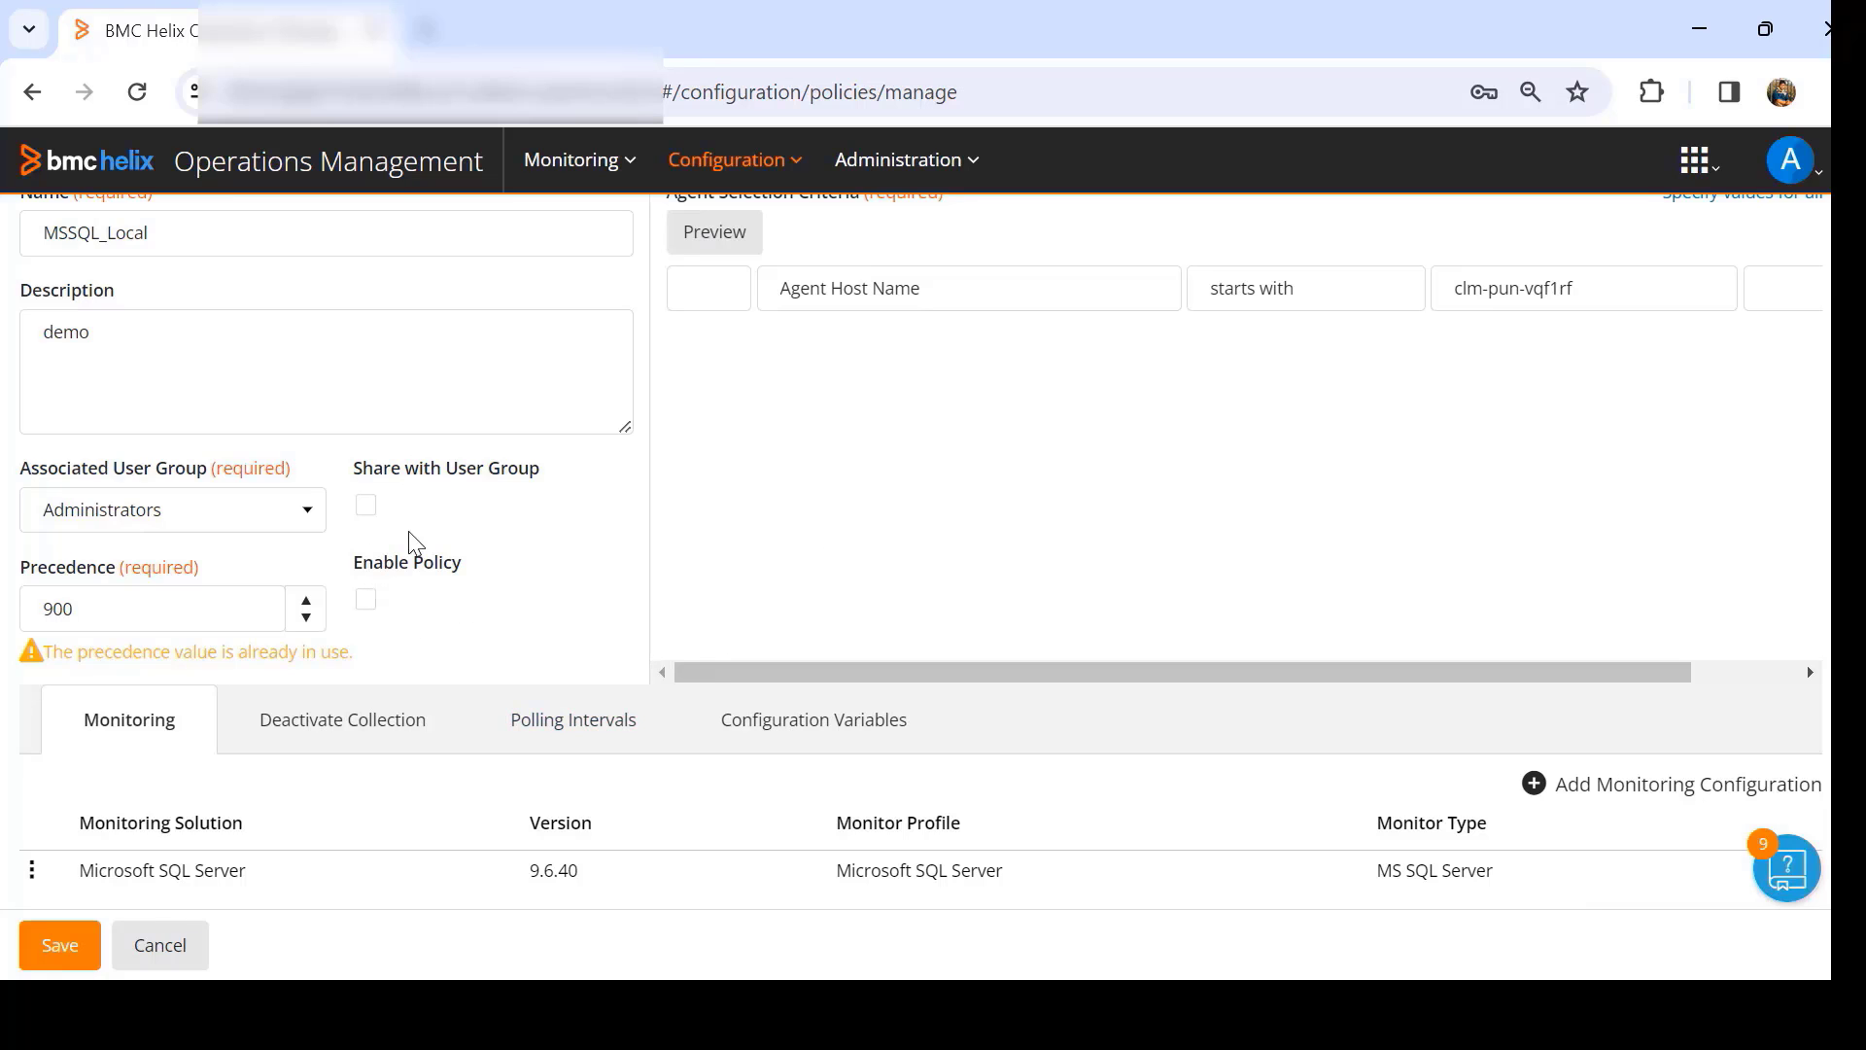
left_click(366, 605)
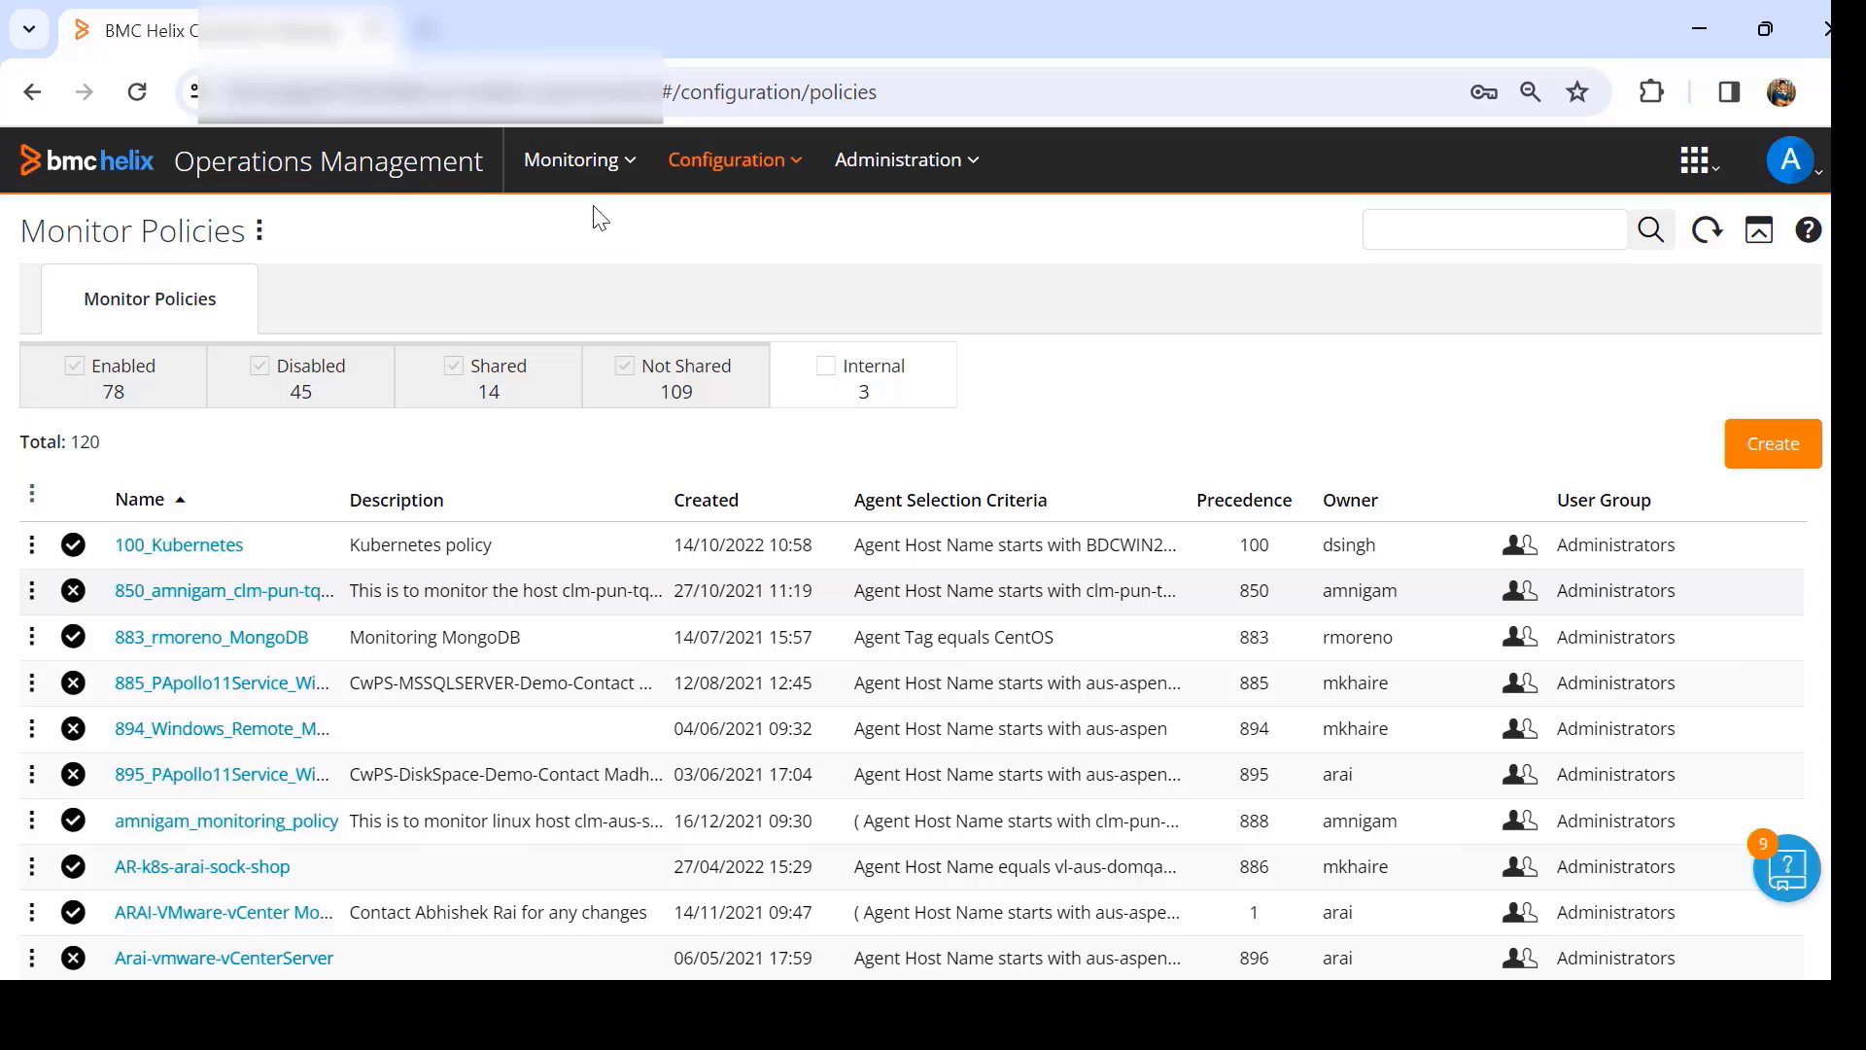
Search the devices for clm-pun-vqf1rf and open its device details.
left_click(568, 161)
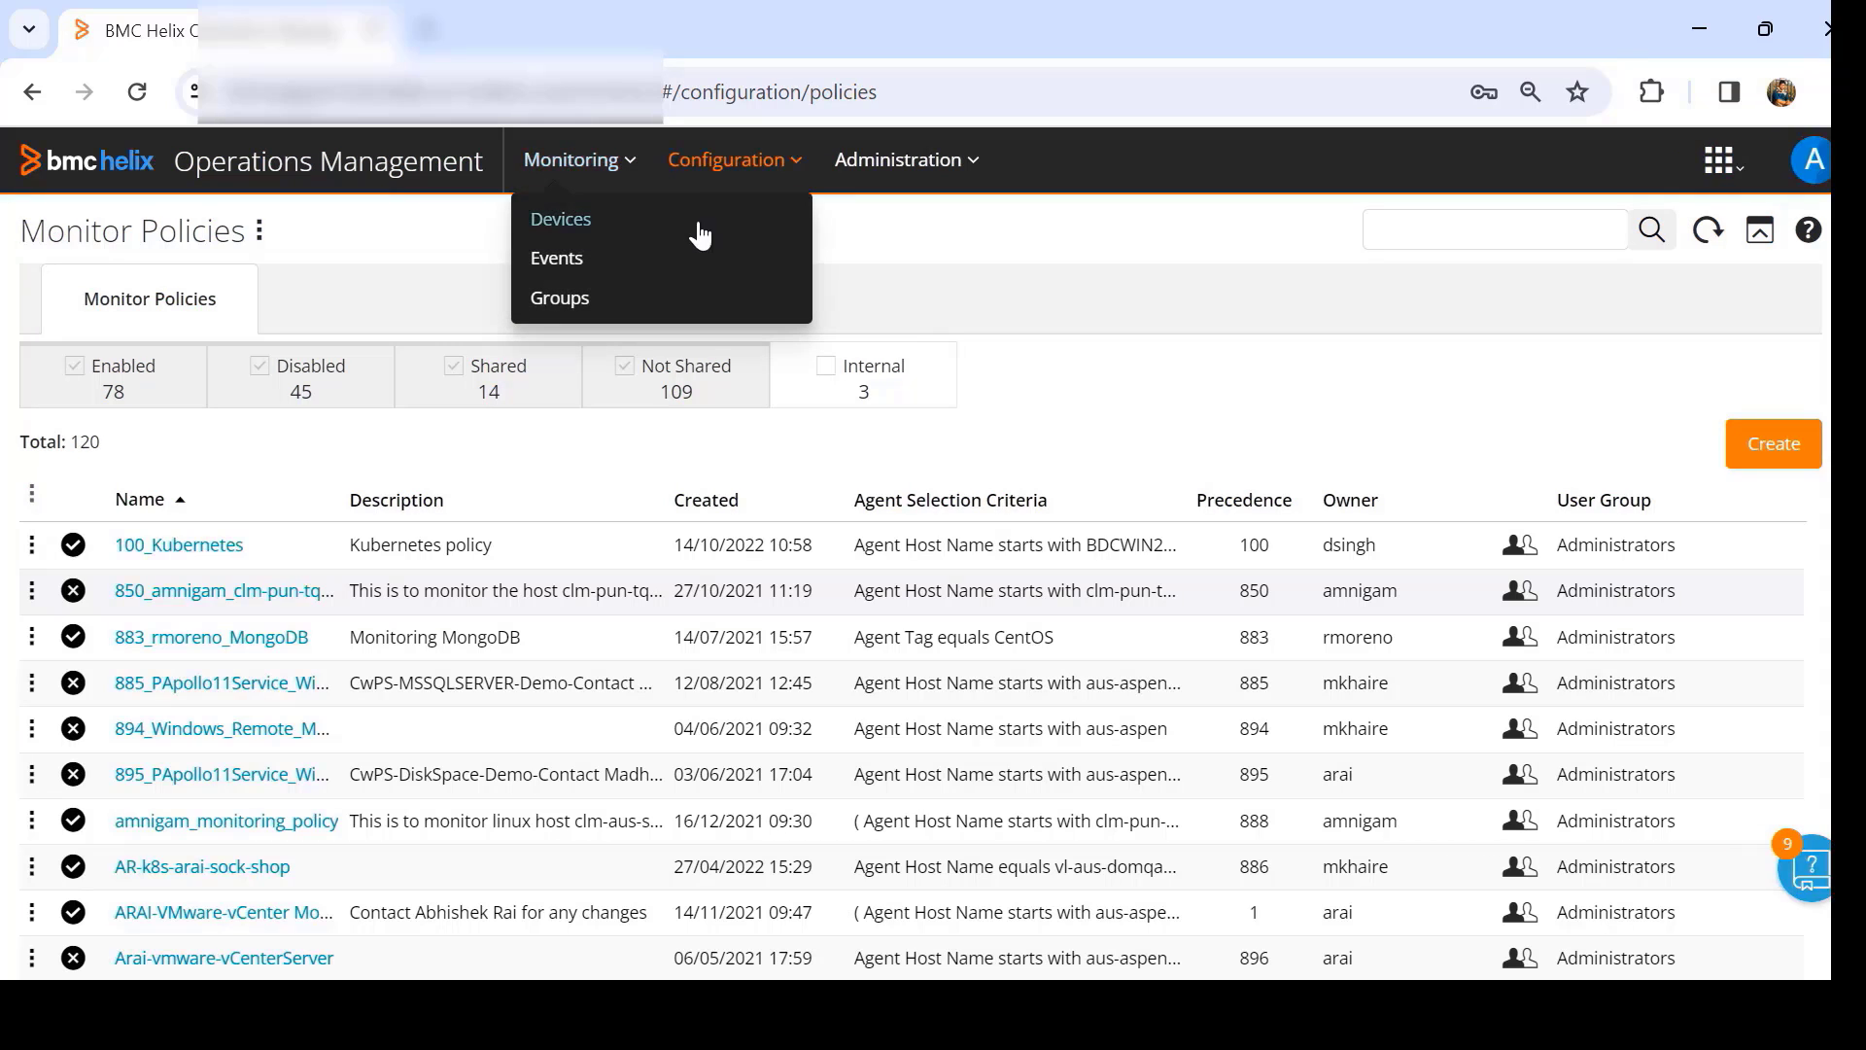
left_click(580, 229)
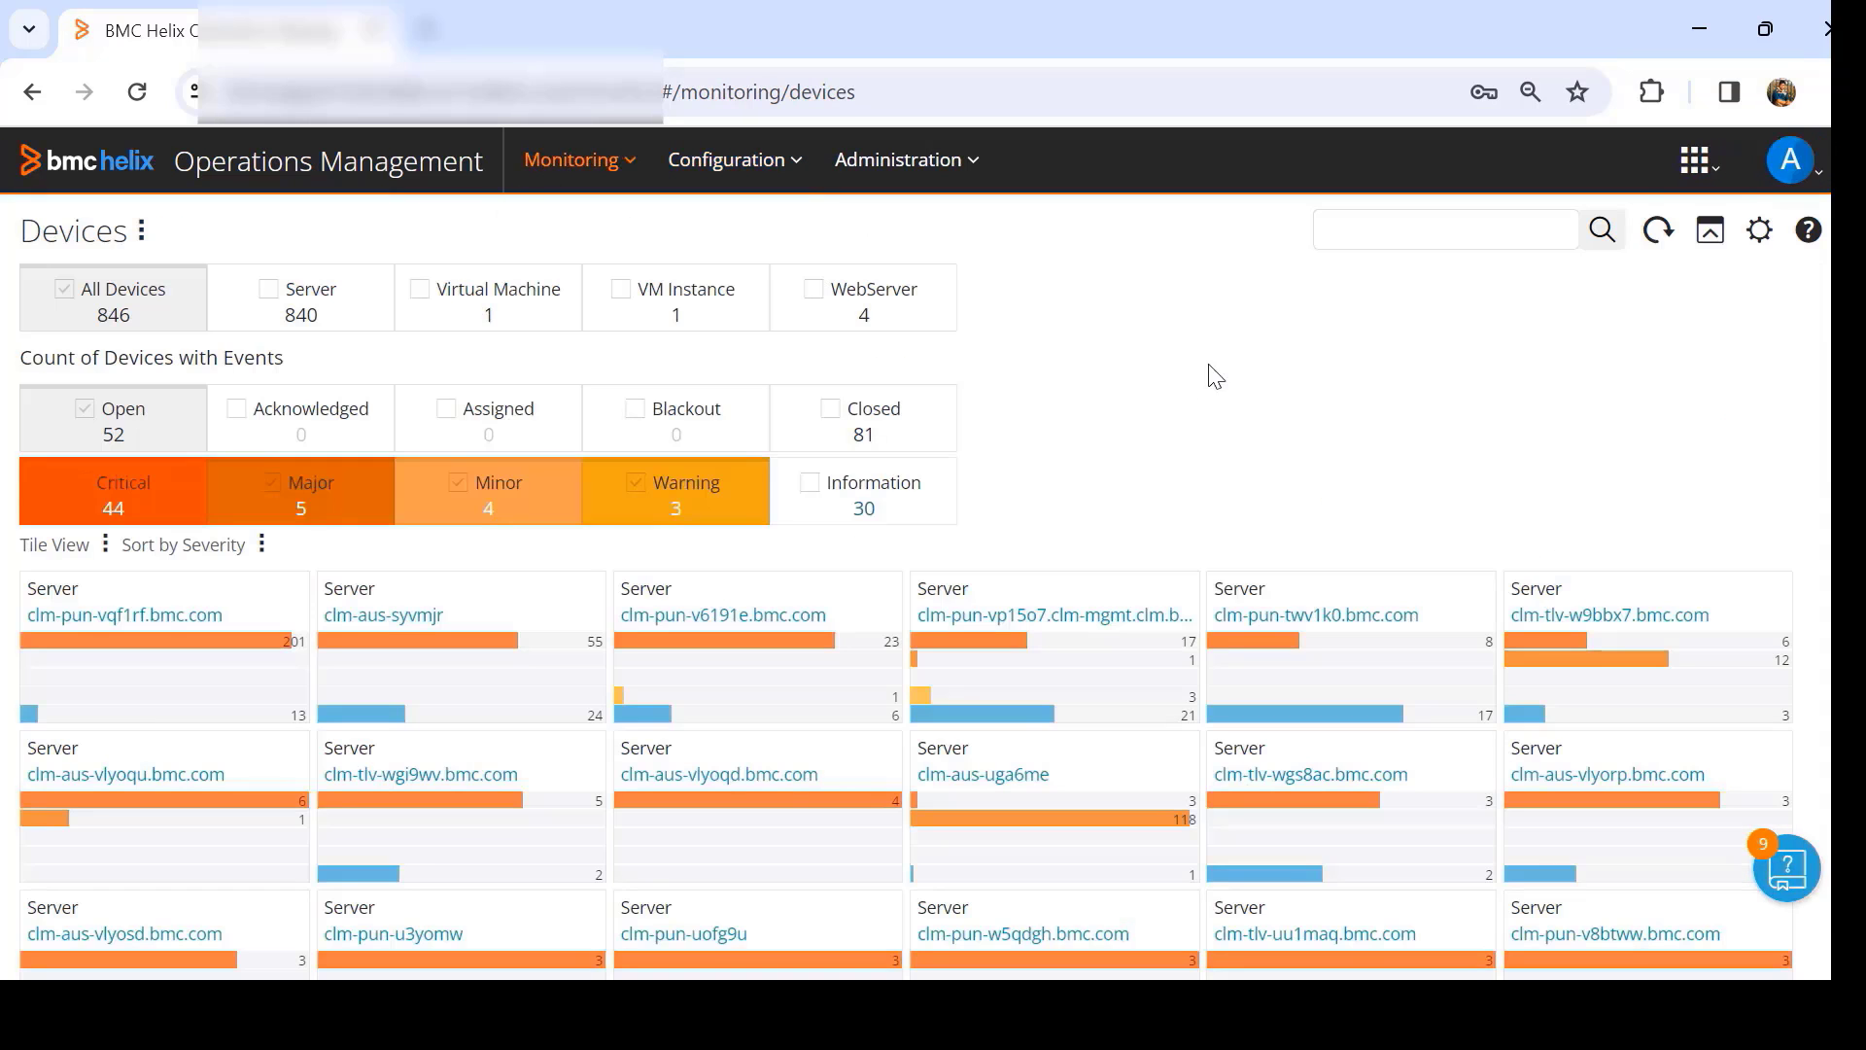
left_click(1366, 234)
type("clm-pun-vqf1rf")
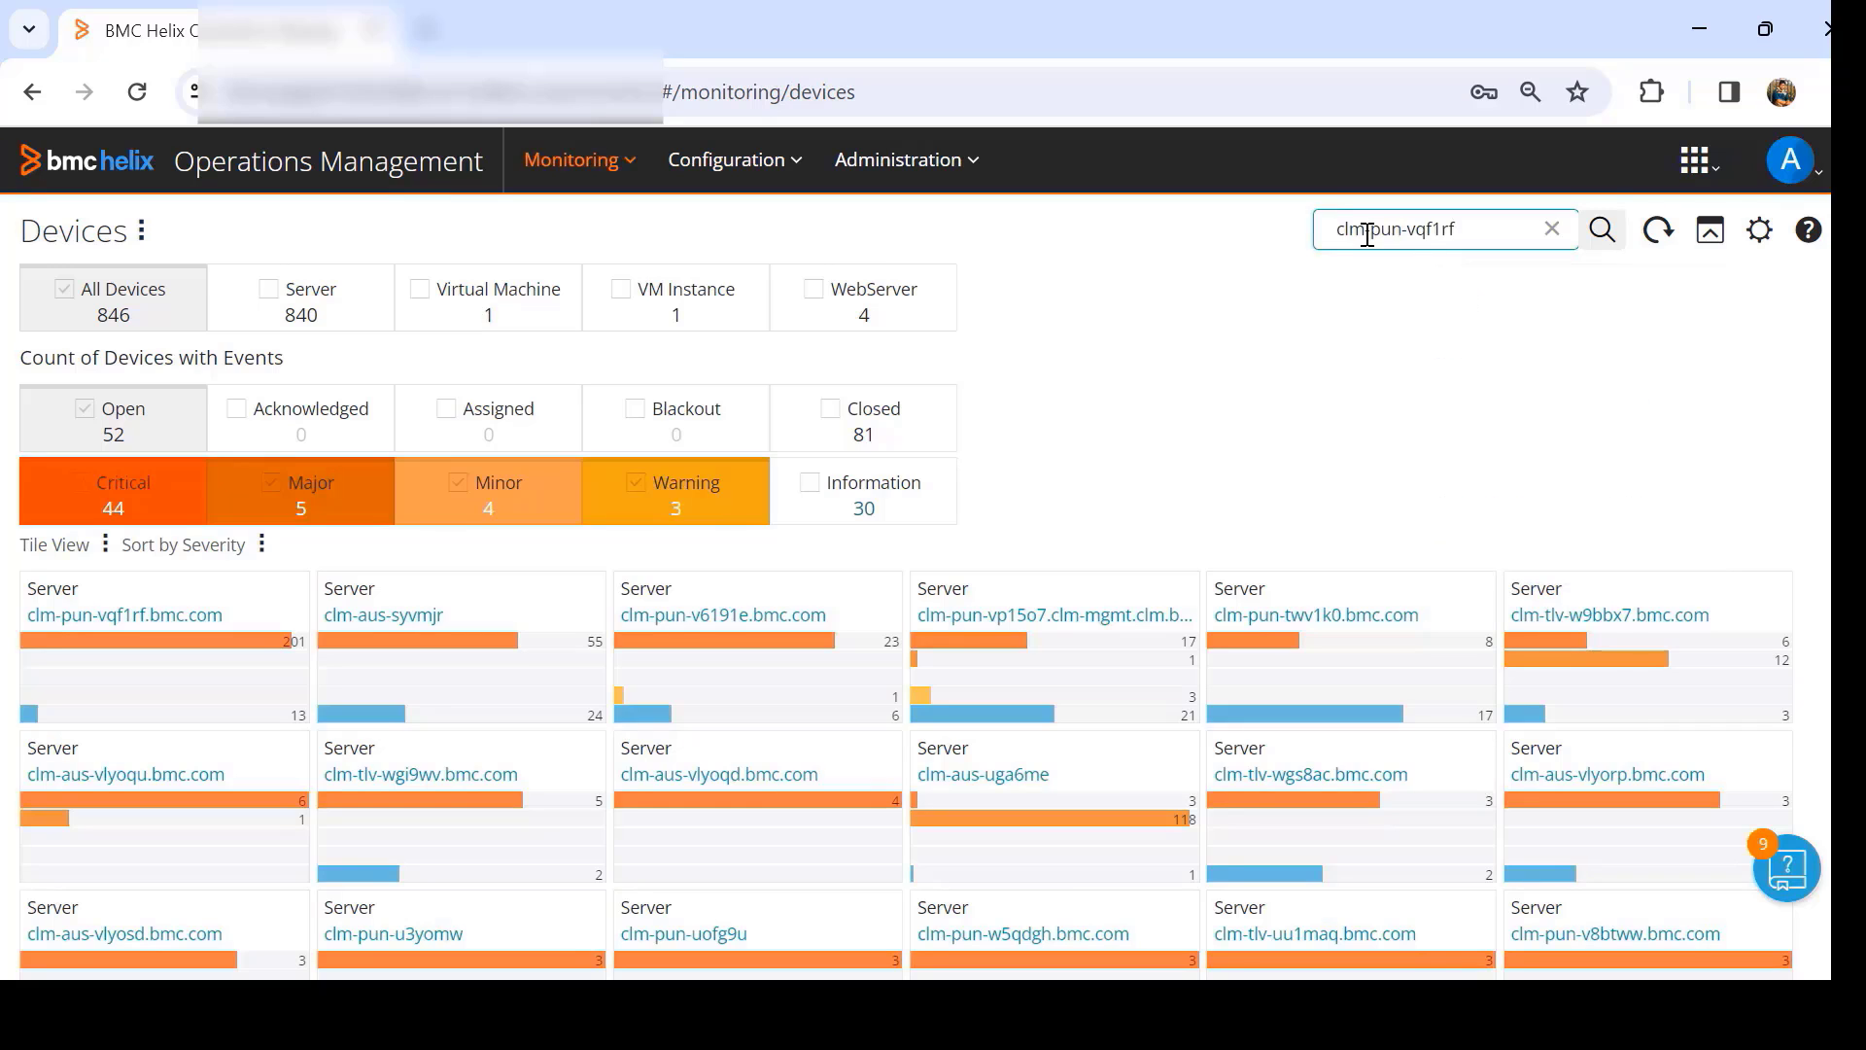
key("Return")
left_click(126, 312)
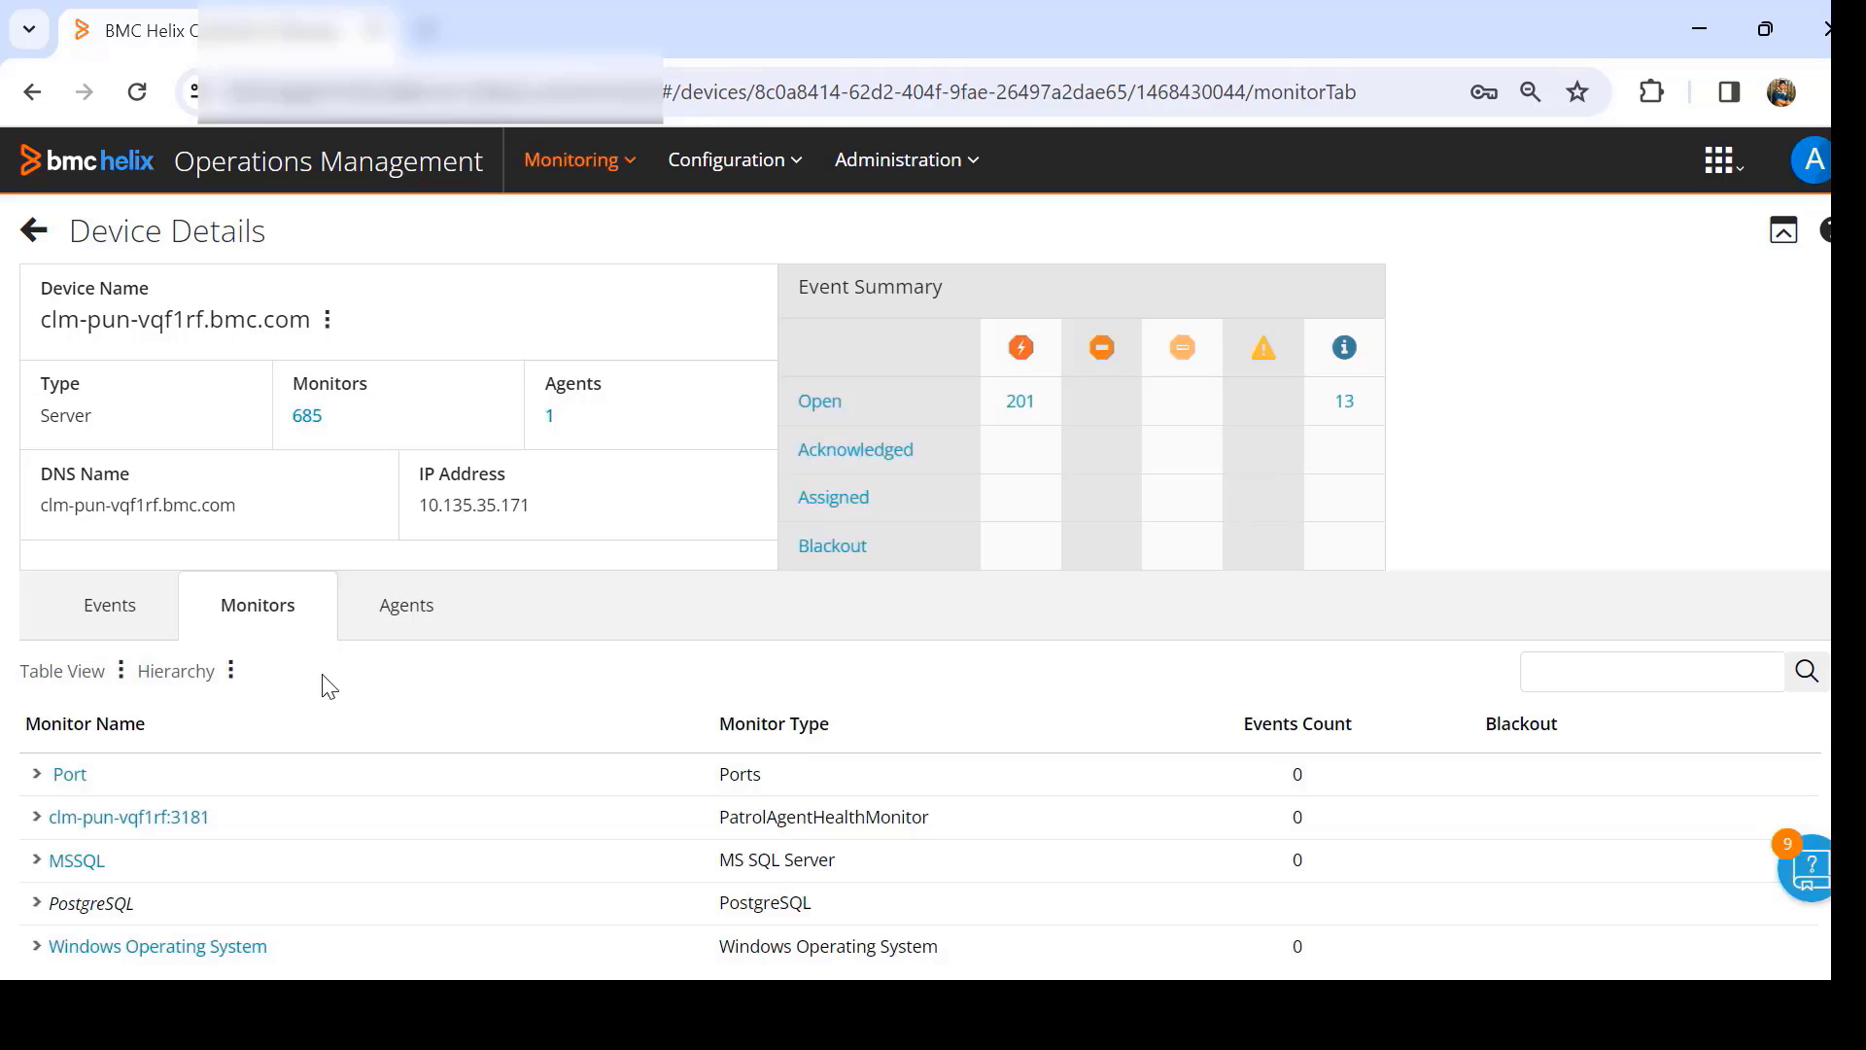
Expand MSSQL > Local > host > MSSQLSERVER01 down to the System Databases master, model, msdb and tempdb.
left_click(37, 860)
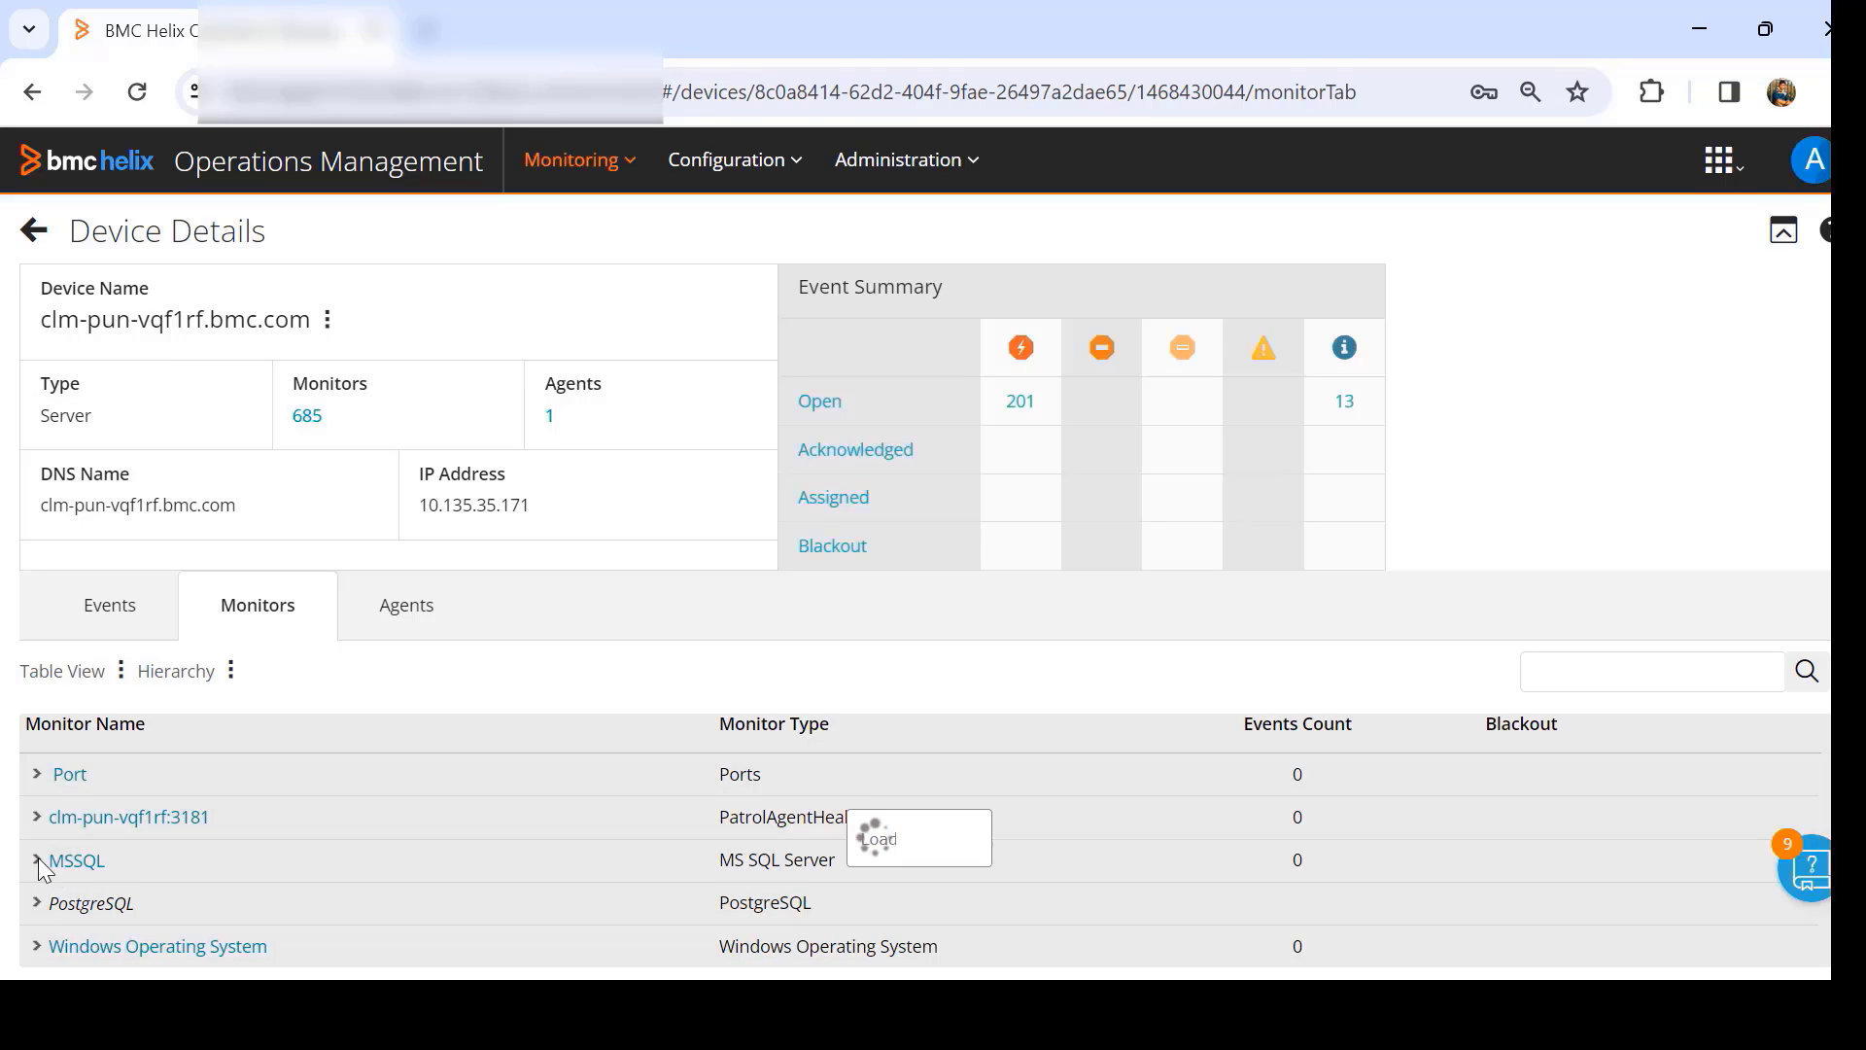
scroll(354, 729, "down", 1)
left_click(61, 863)
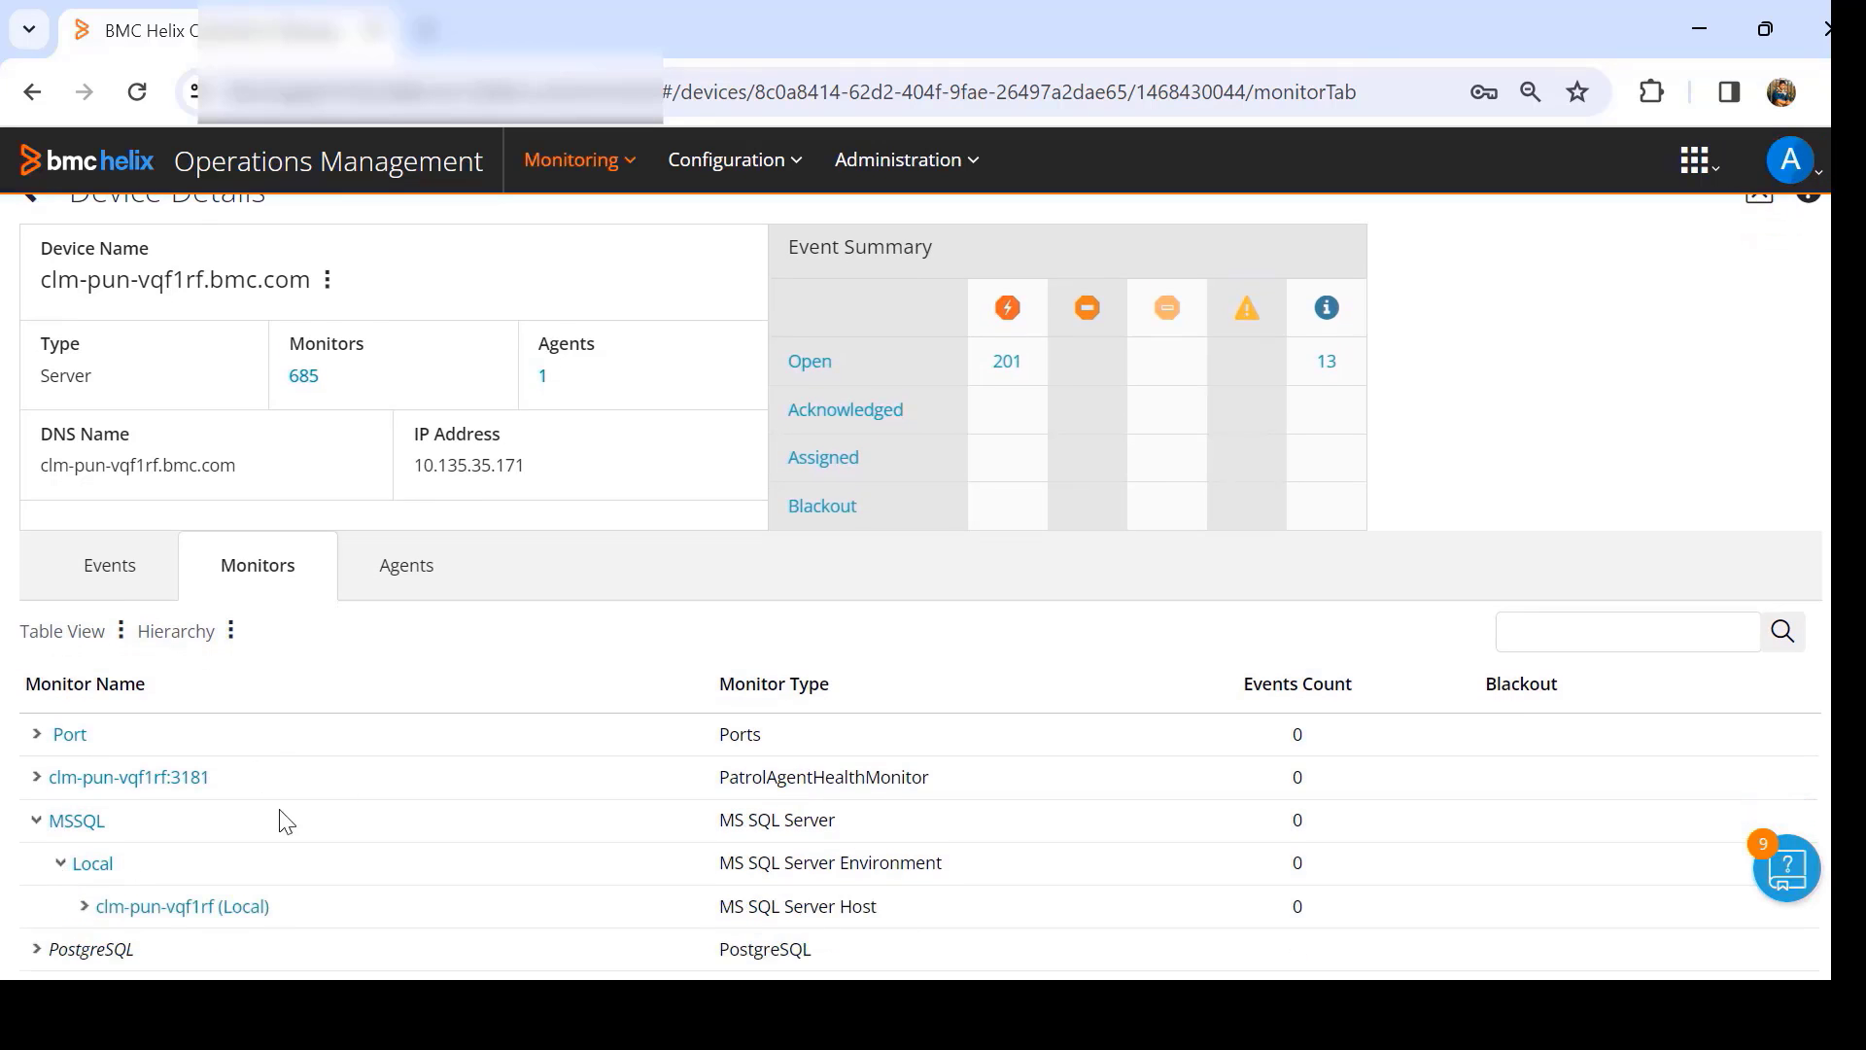
left_click(83, 906)
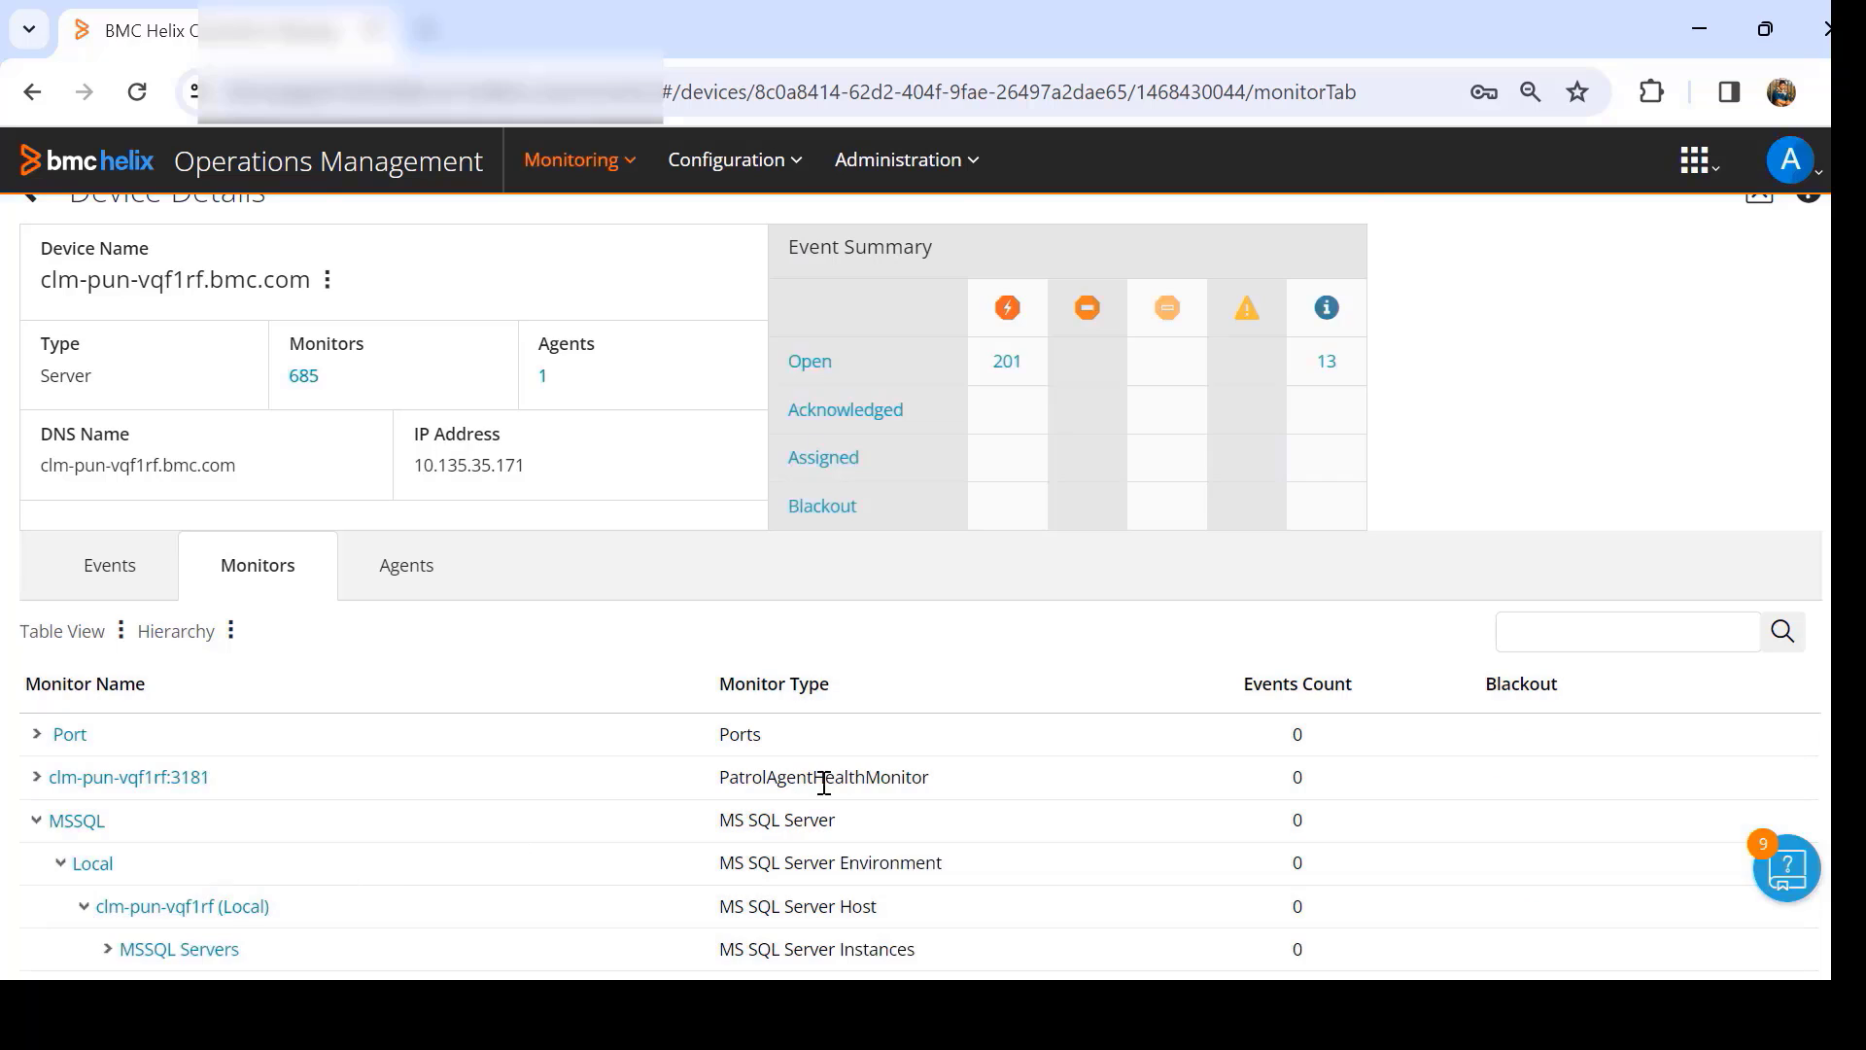
scroll(824, 784, "down", 1)
left_click(107, 864)
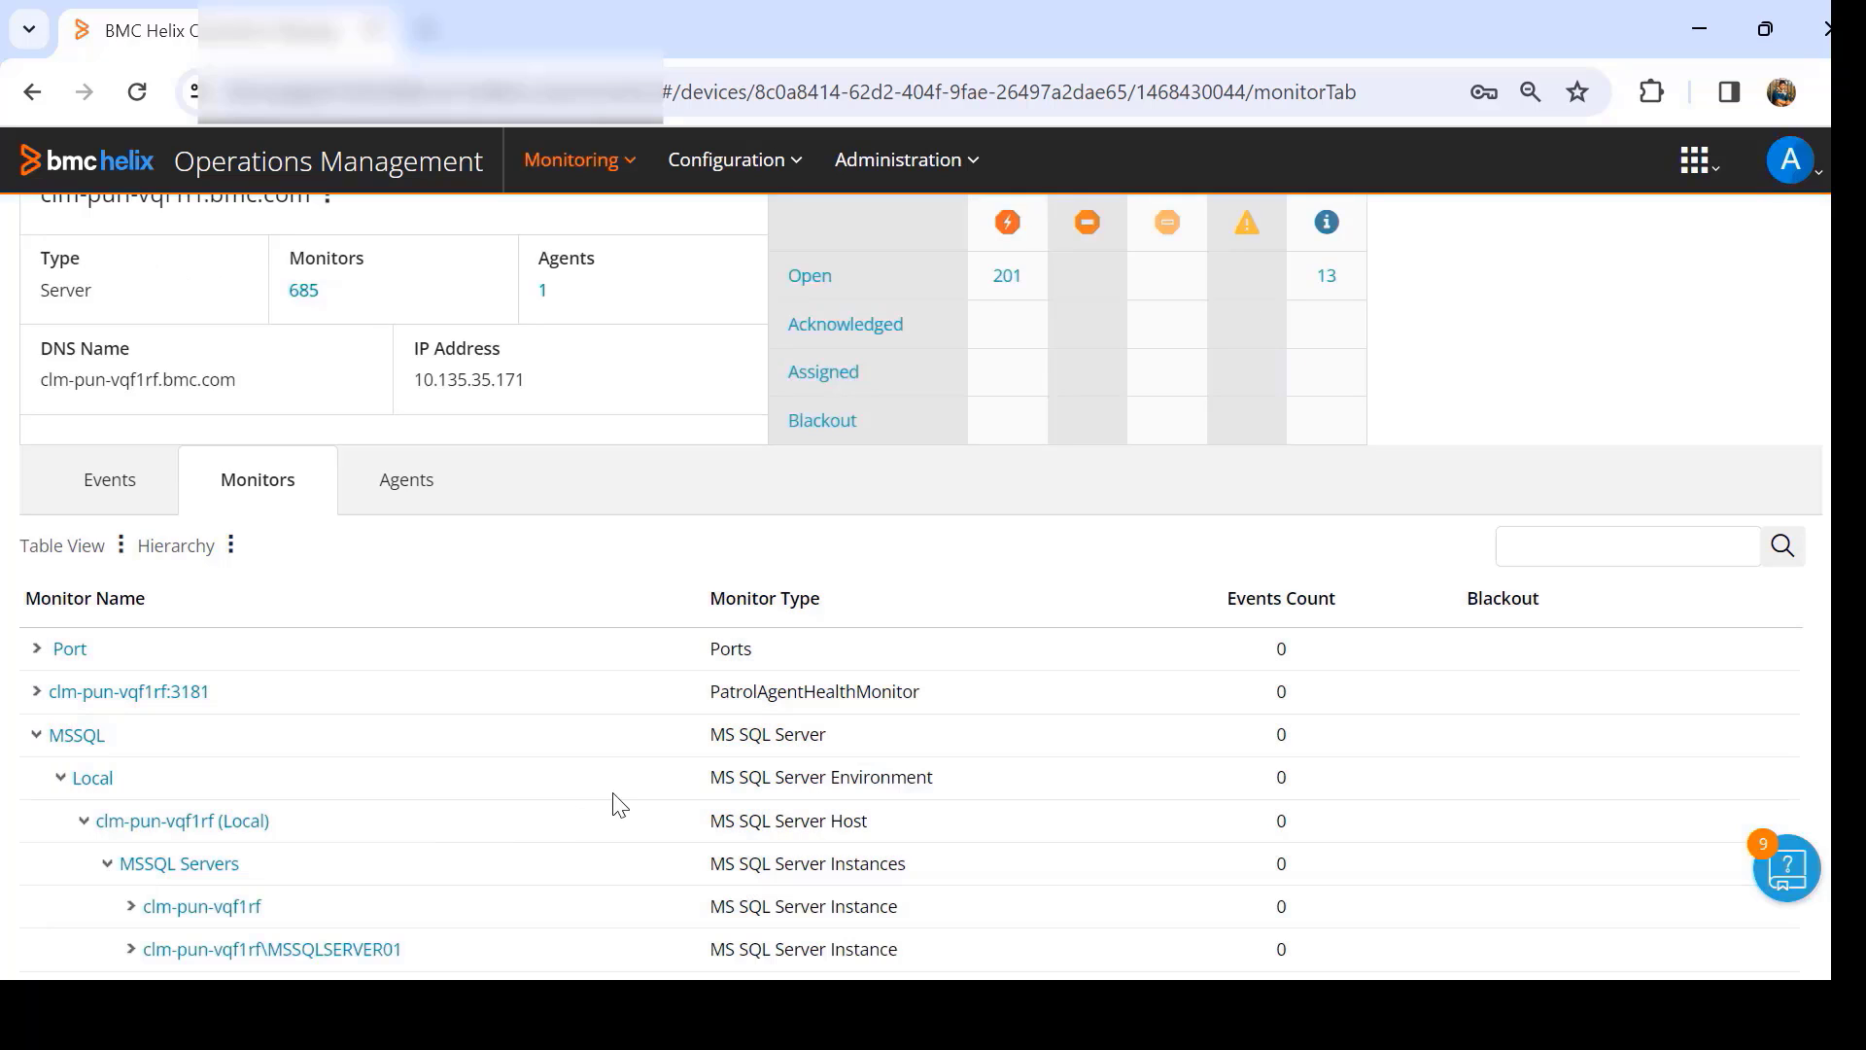
scroll(941, 753, "down", 1)
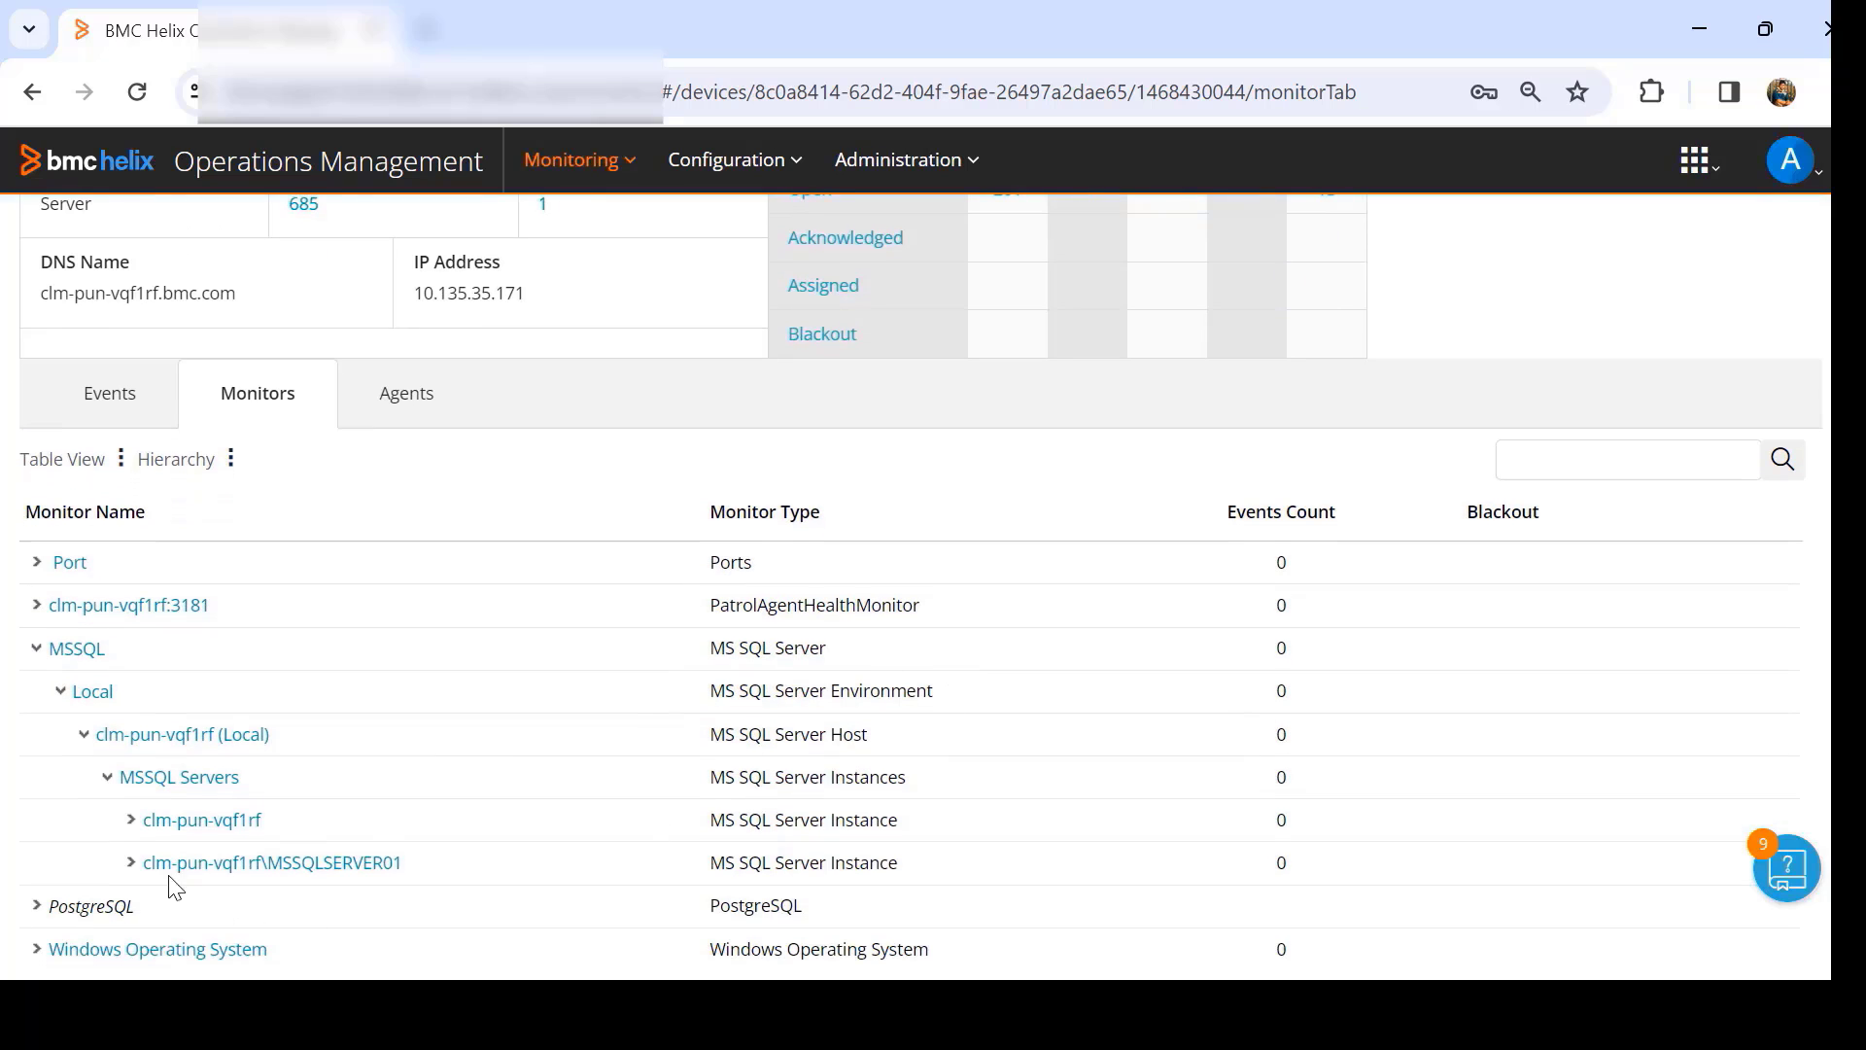
left_click(133, 863)
left_click(155, 907)
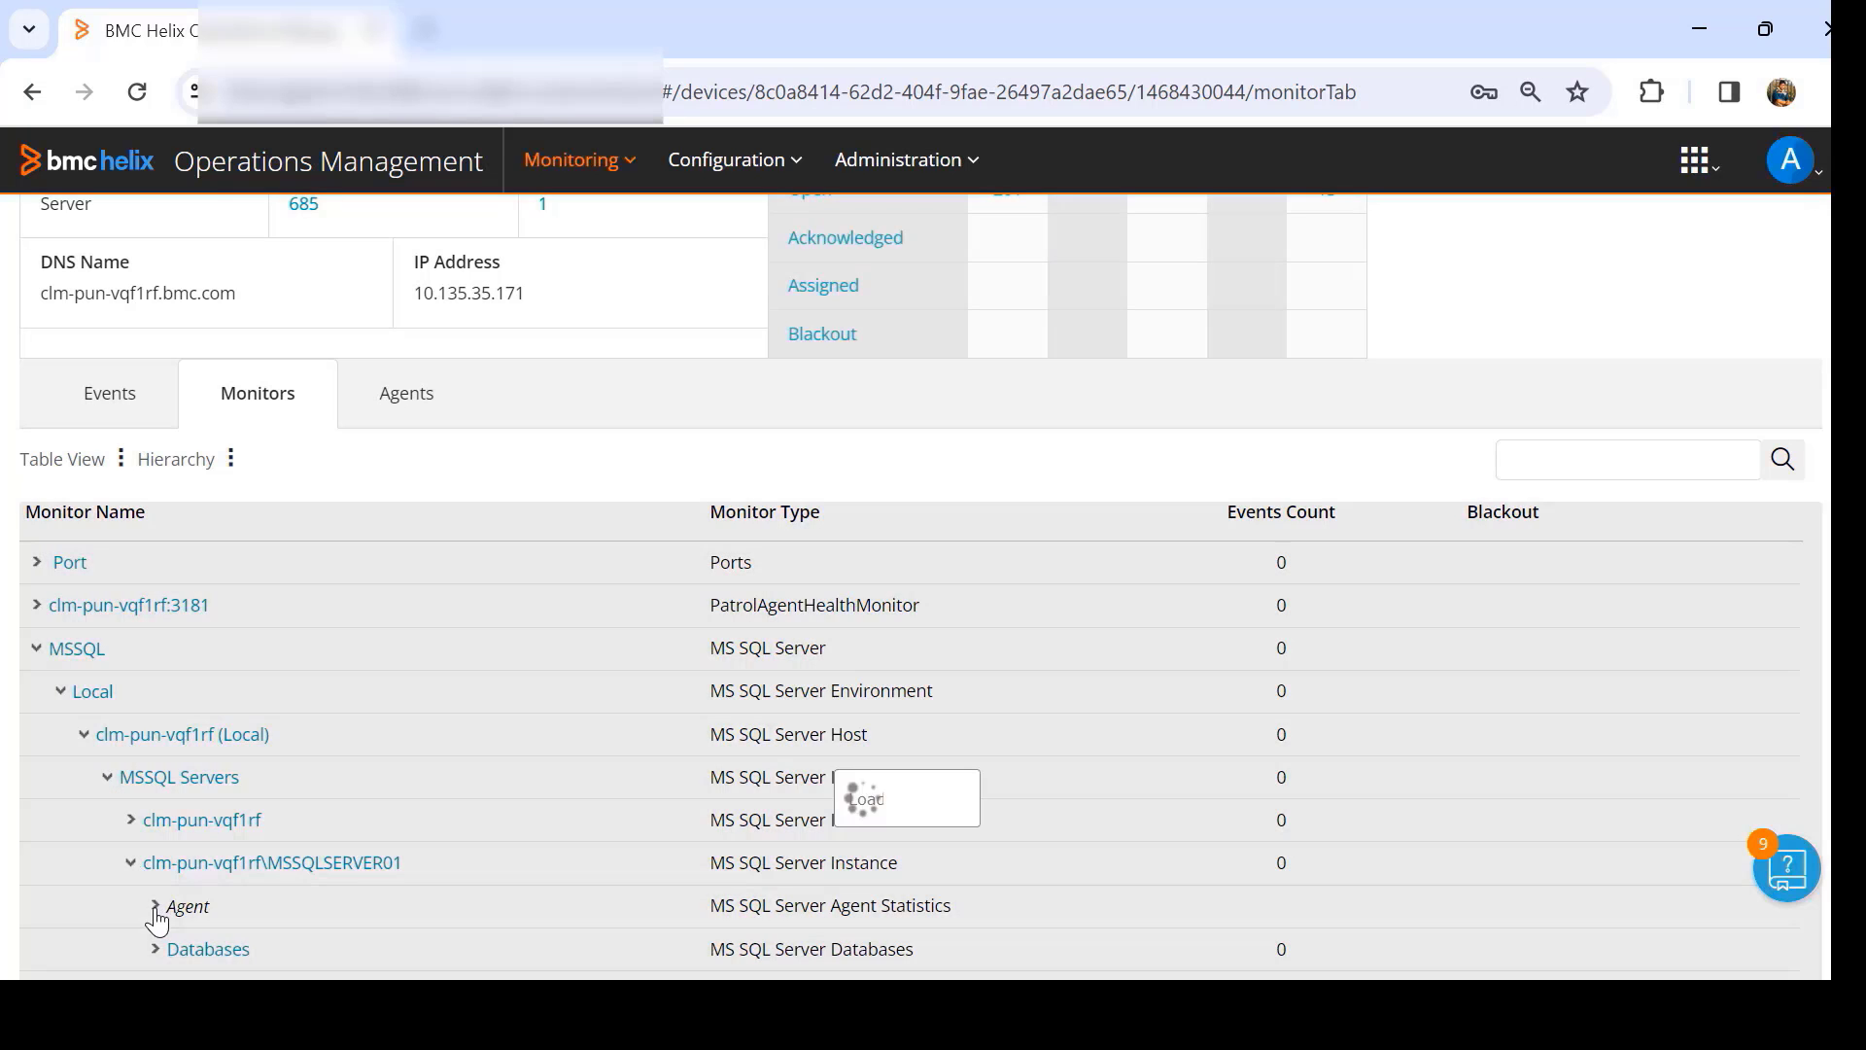
scroll(358, 778, "down", 2)
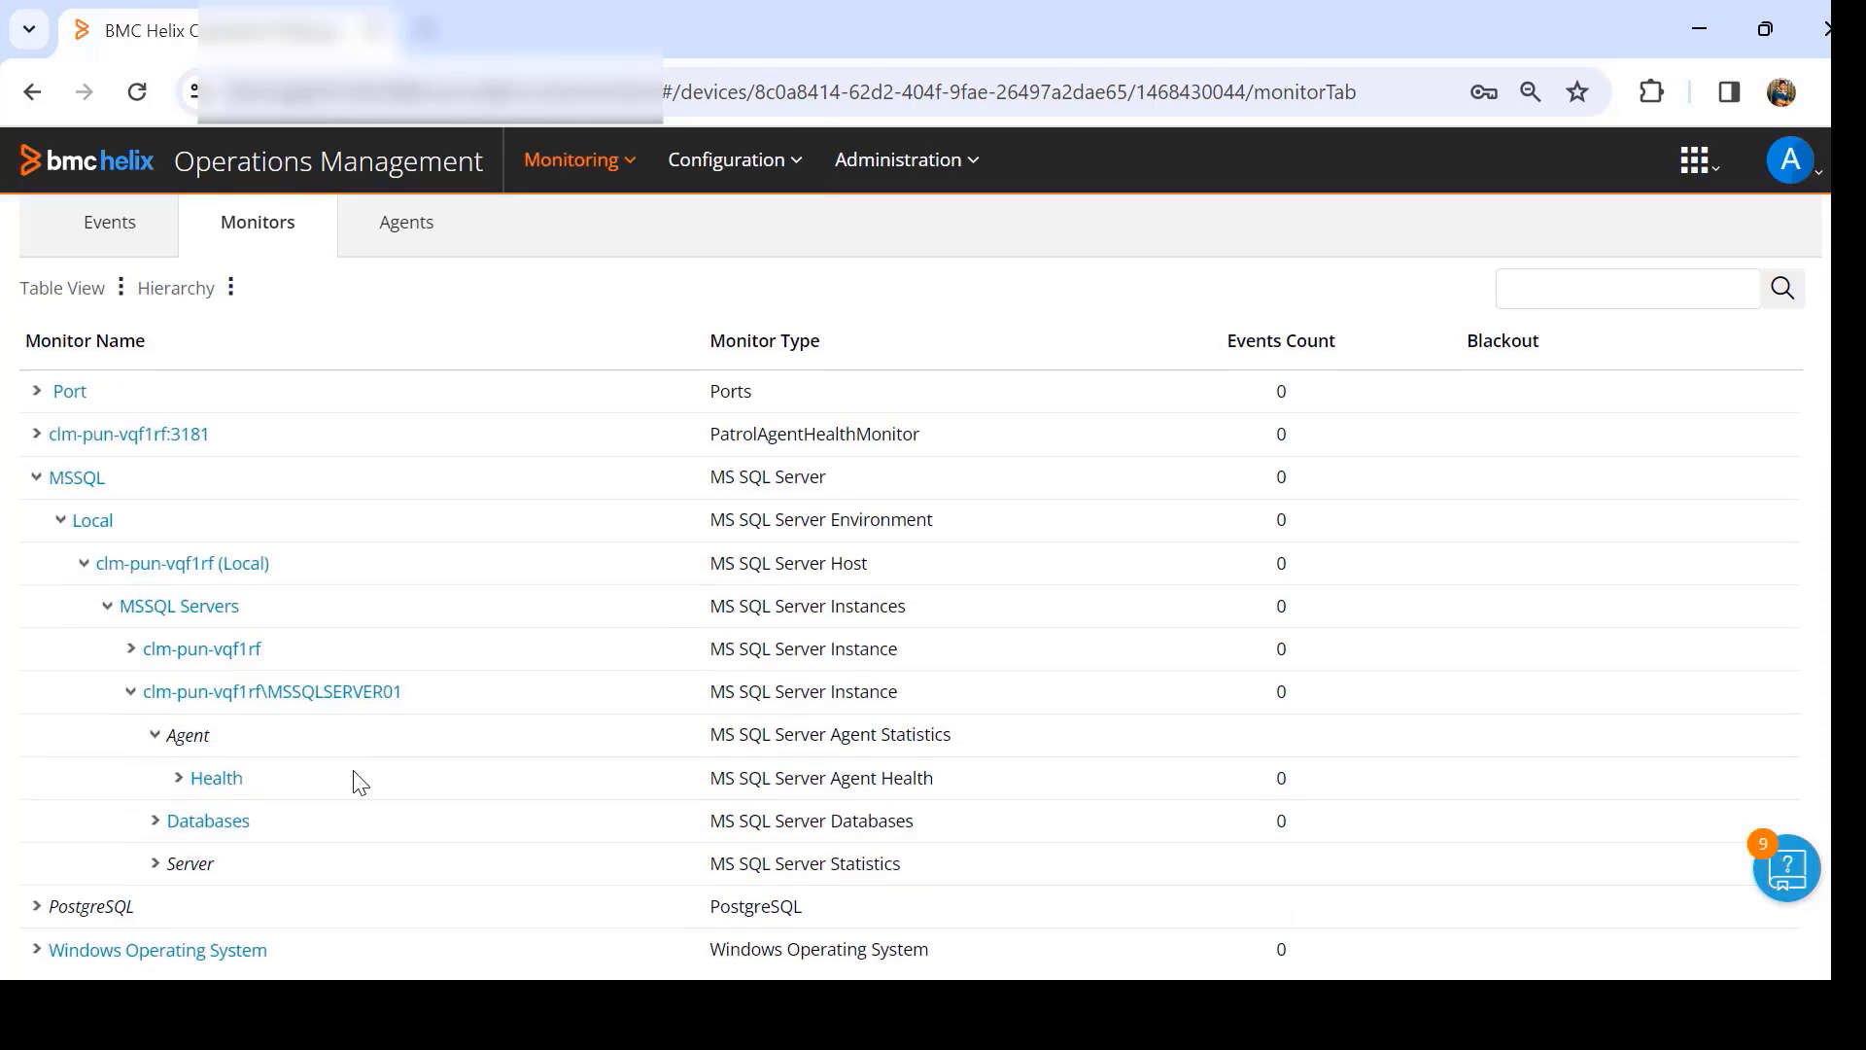
left_click(155, 821)
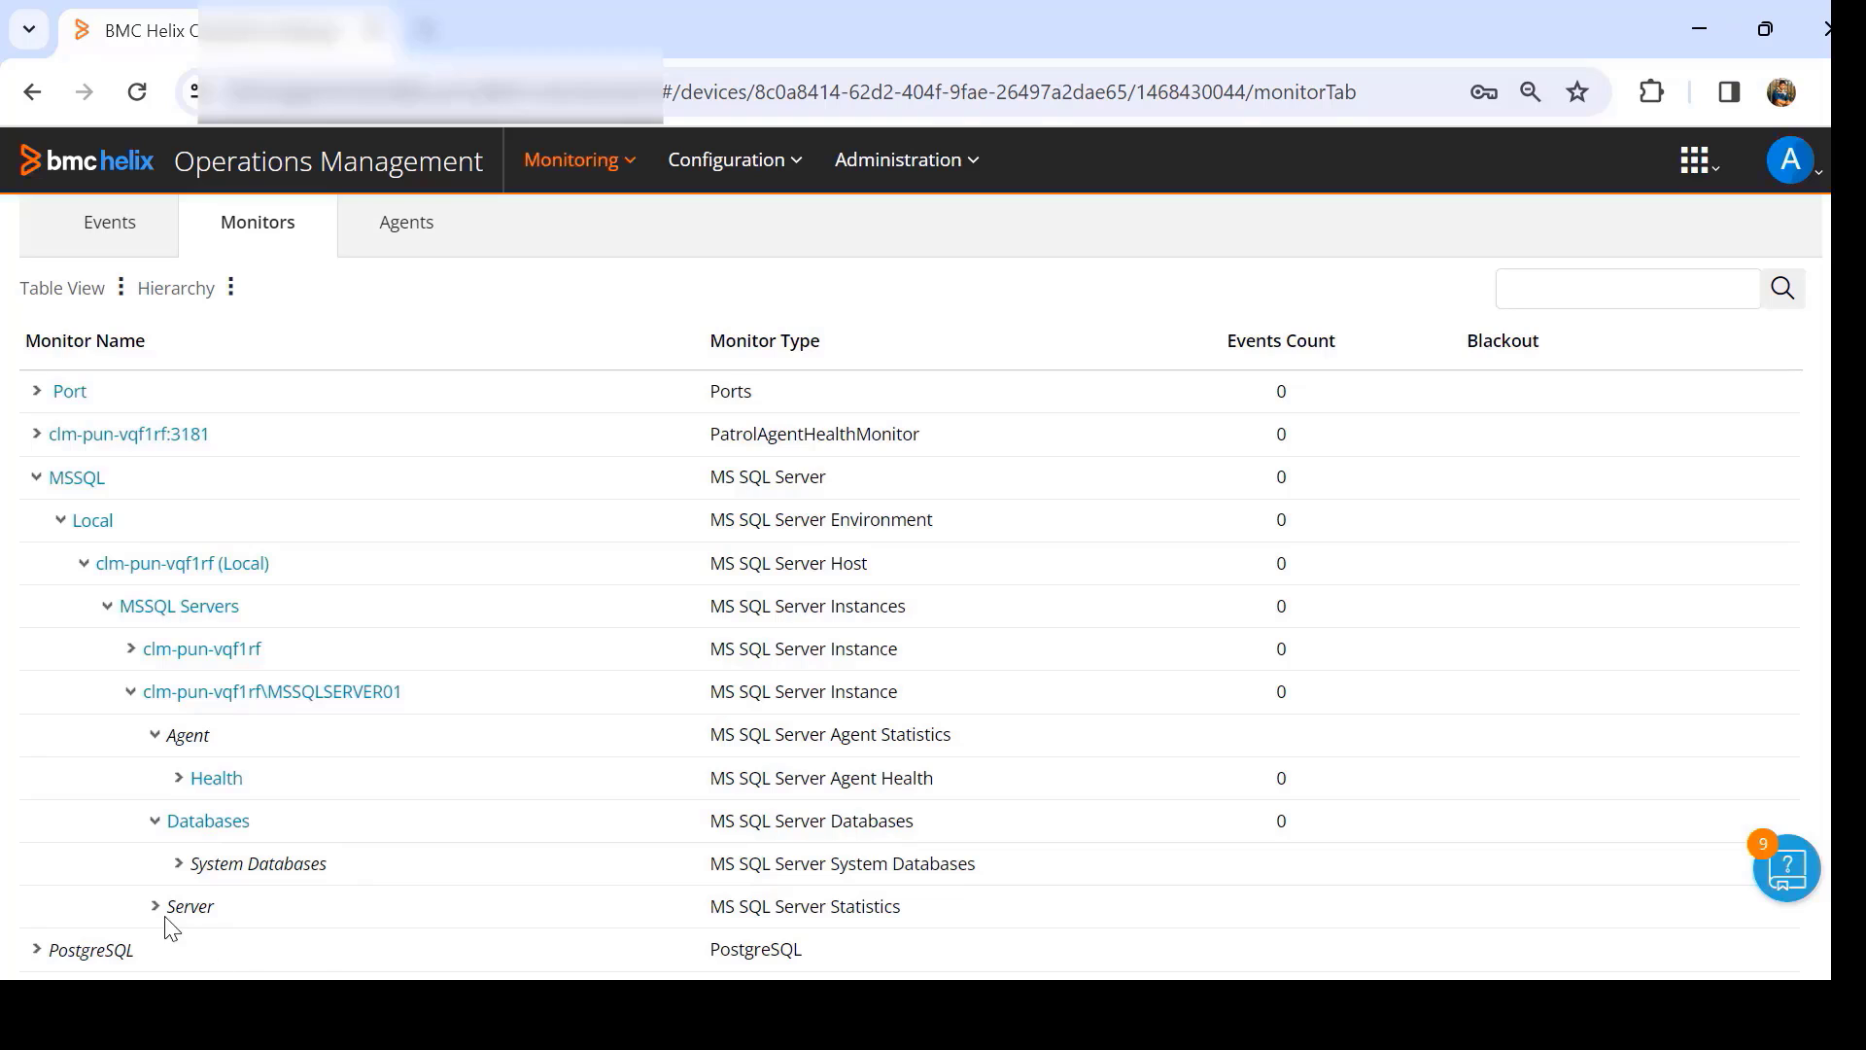
left_click(156, 906)
left_click(179, 864)
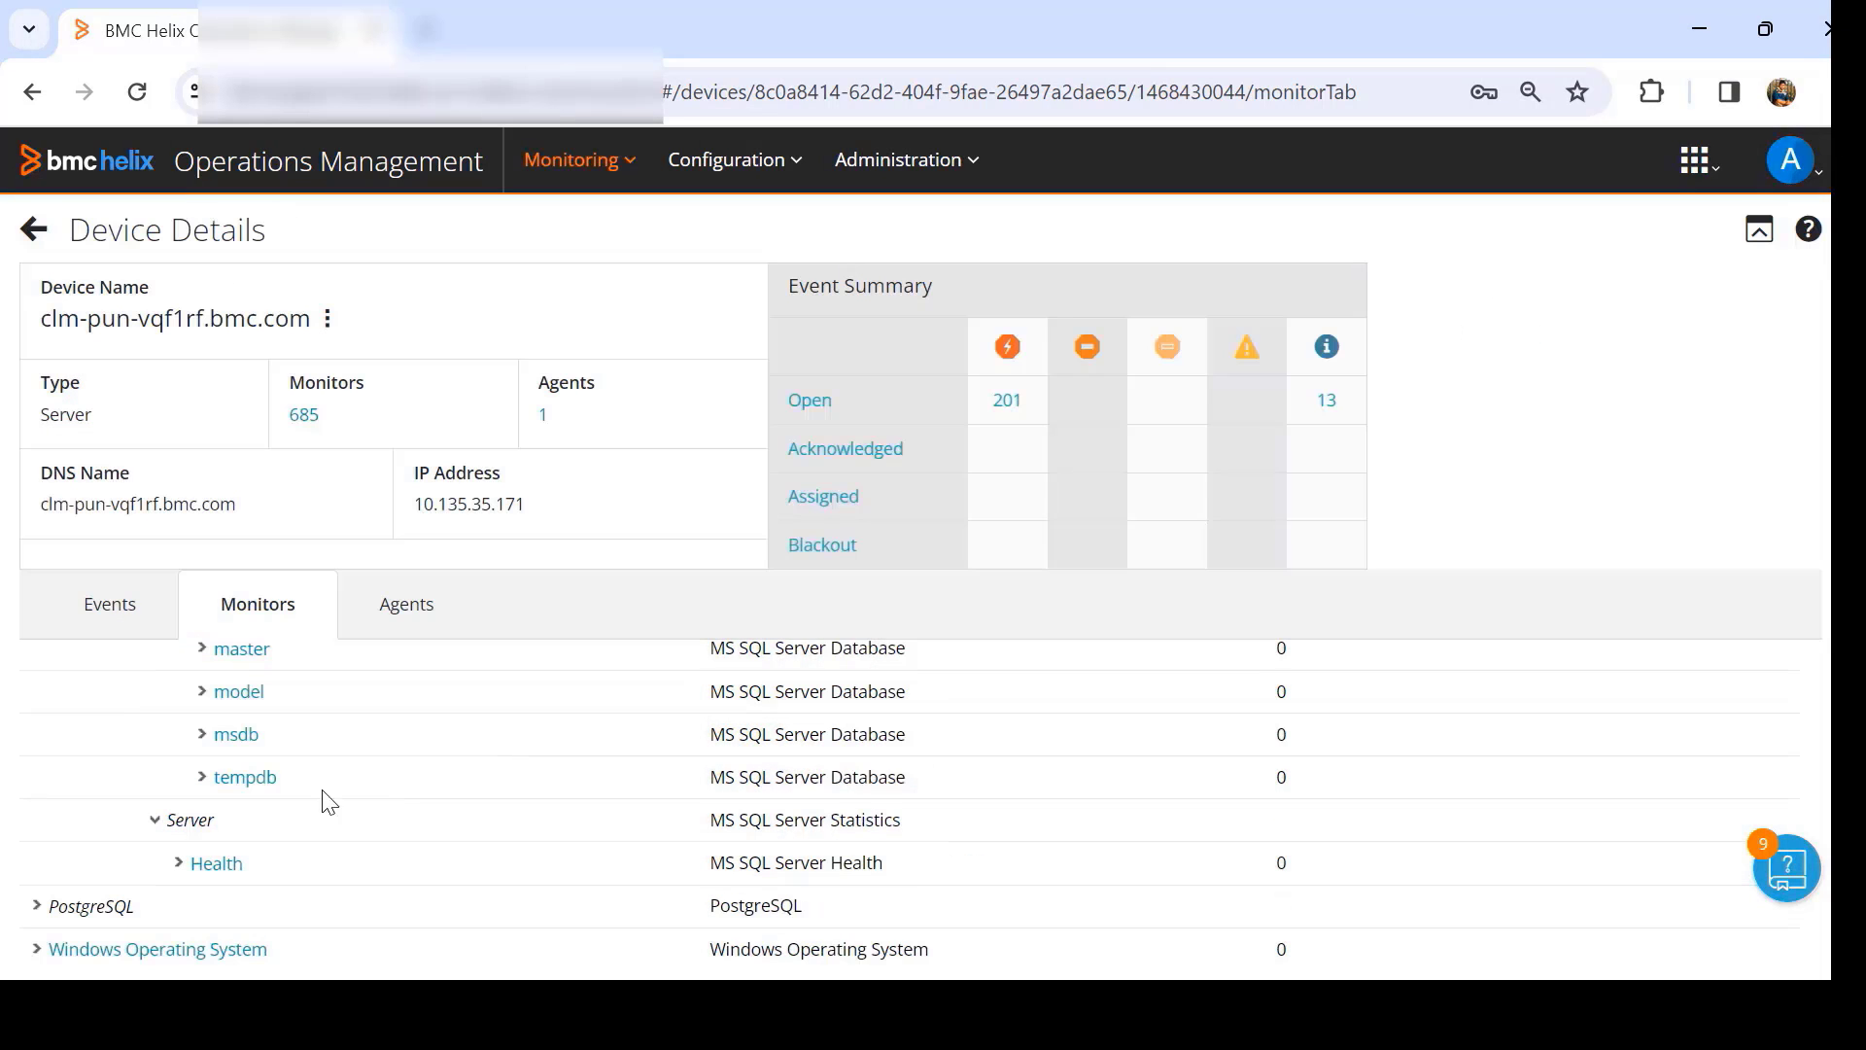
scroll(328, 802, "up", 2)
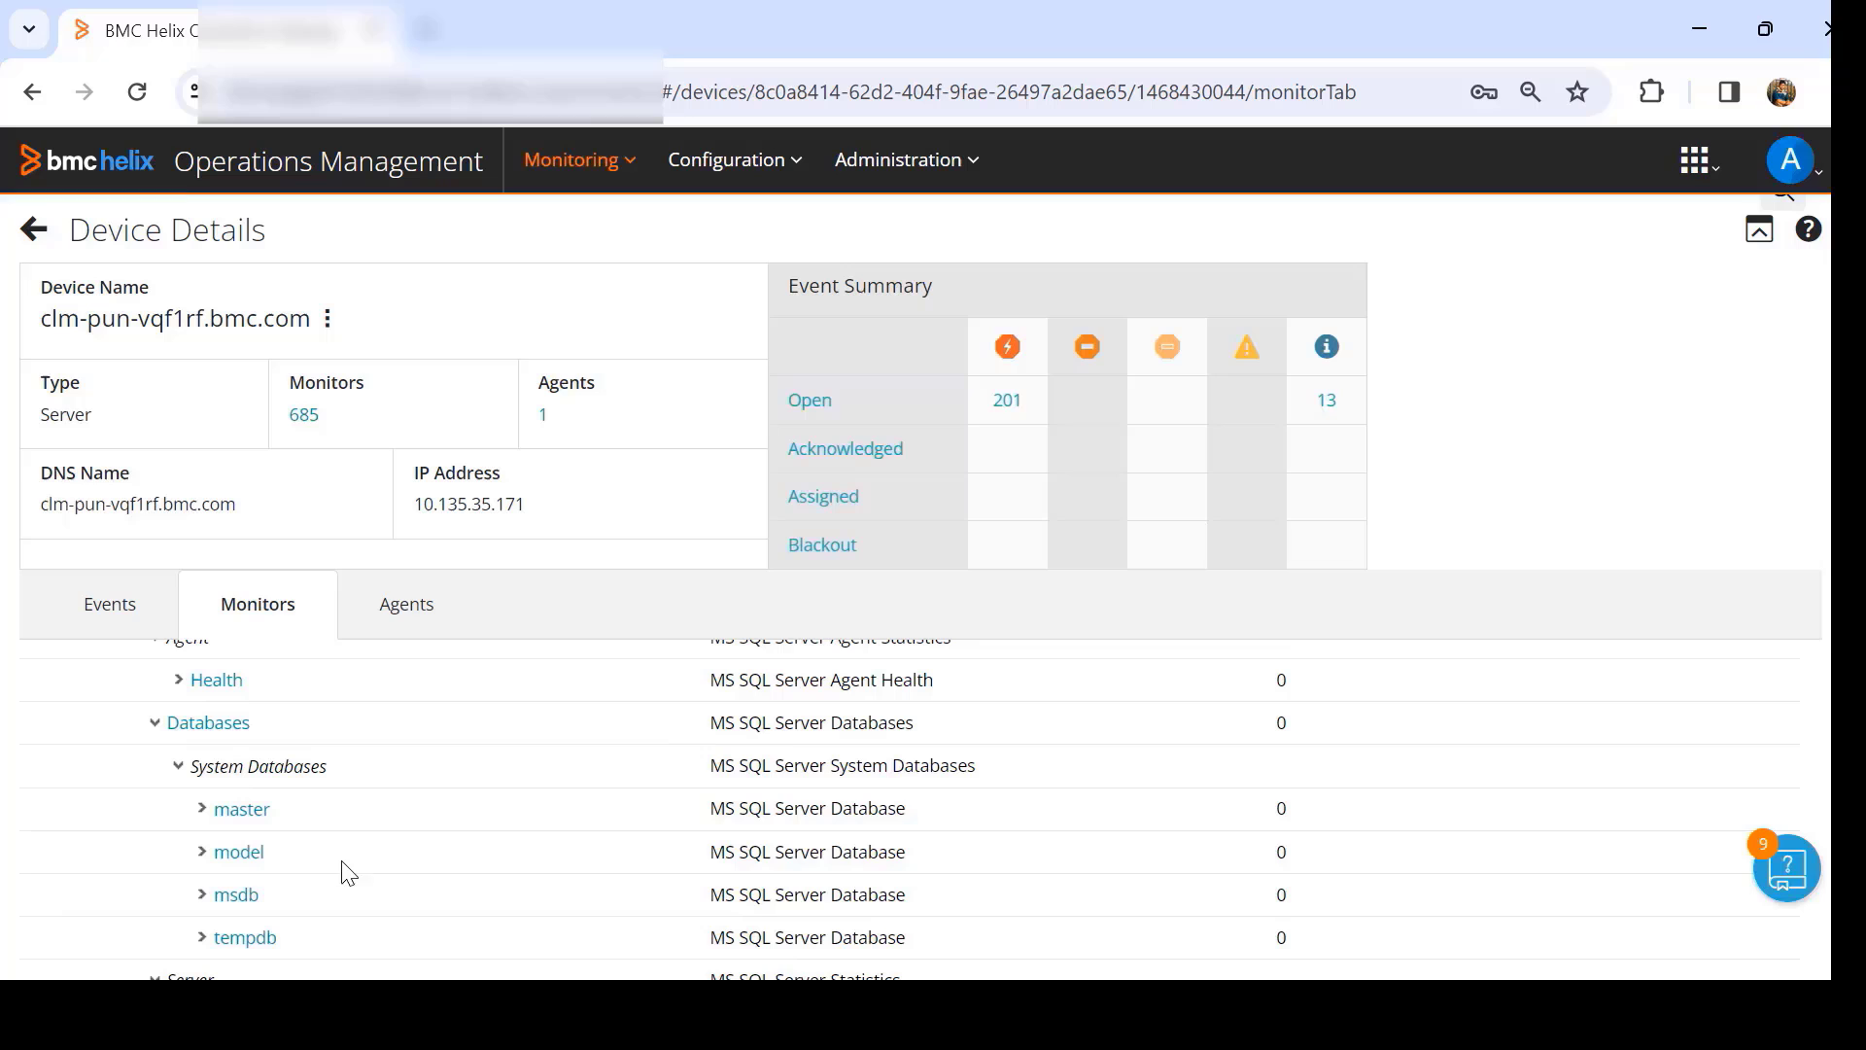
Review the master database monitor's Performance Overview chart, then return to the monitor tree.
left_click(242, 810)
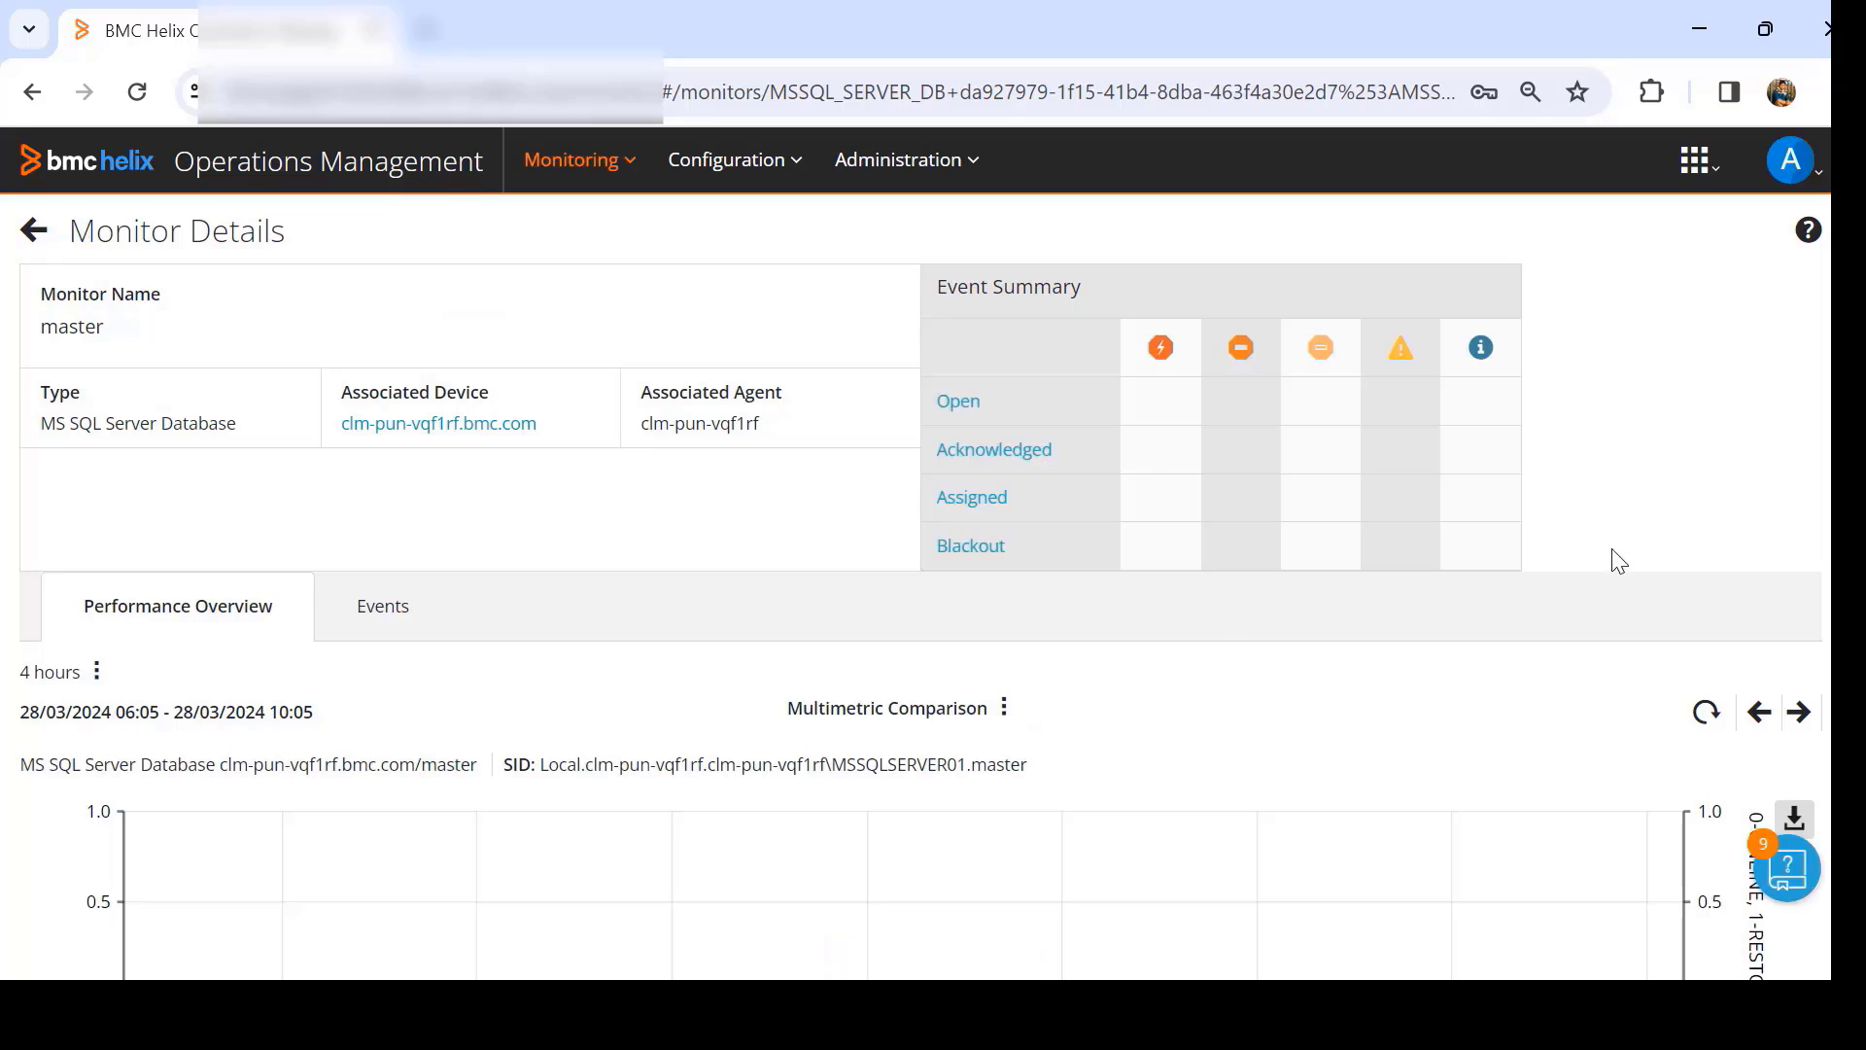
scroll(1809, 694, "down", 3)
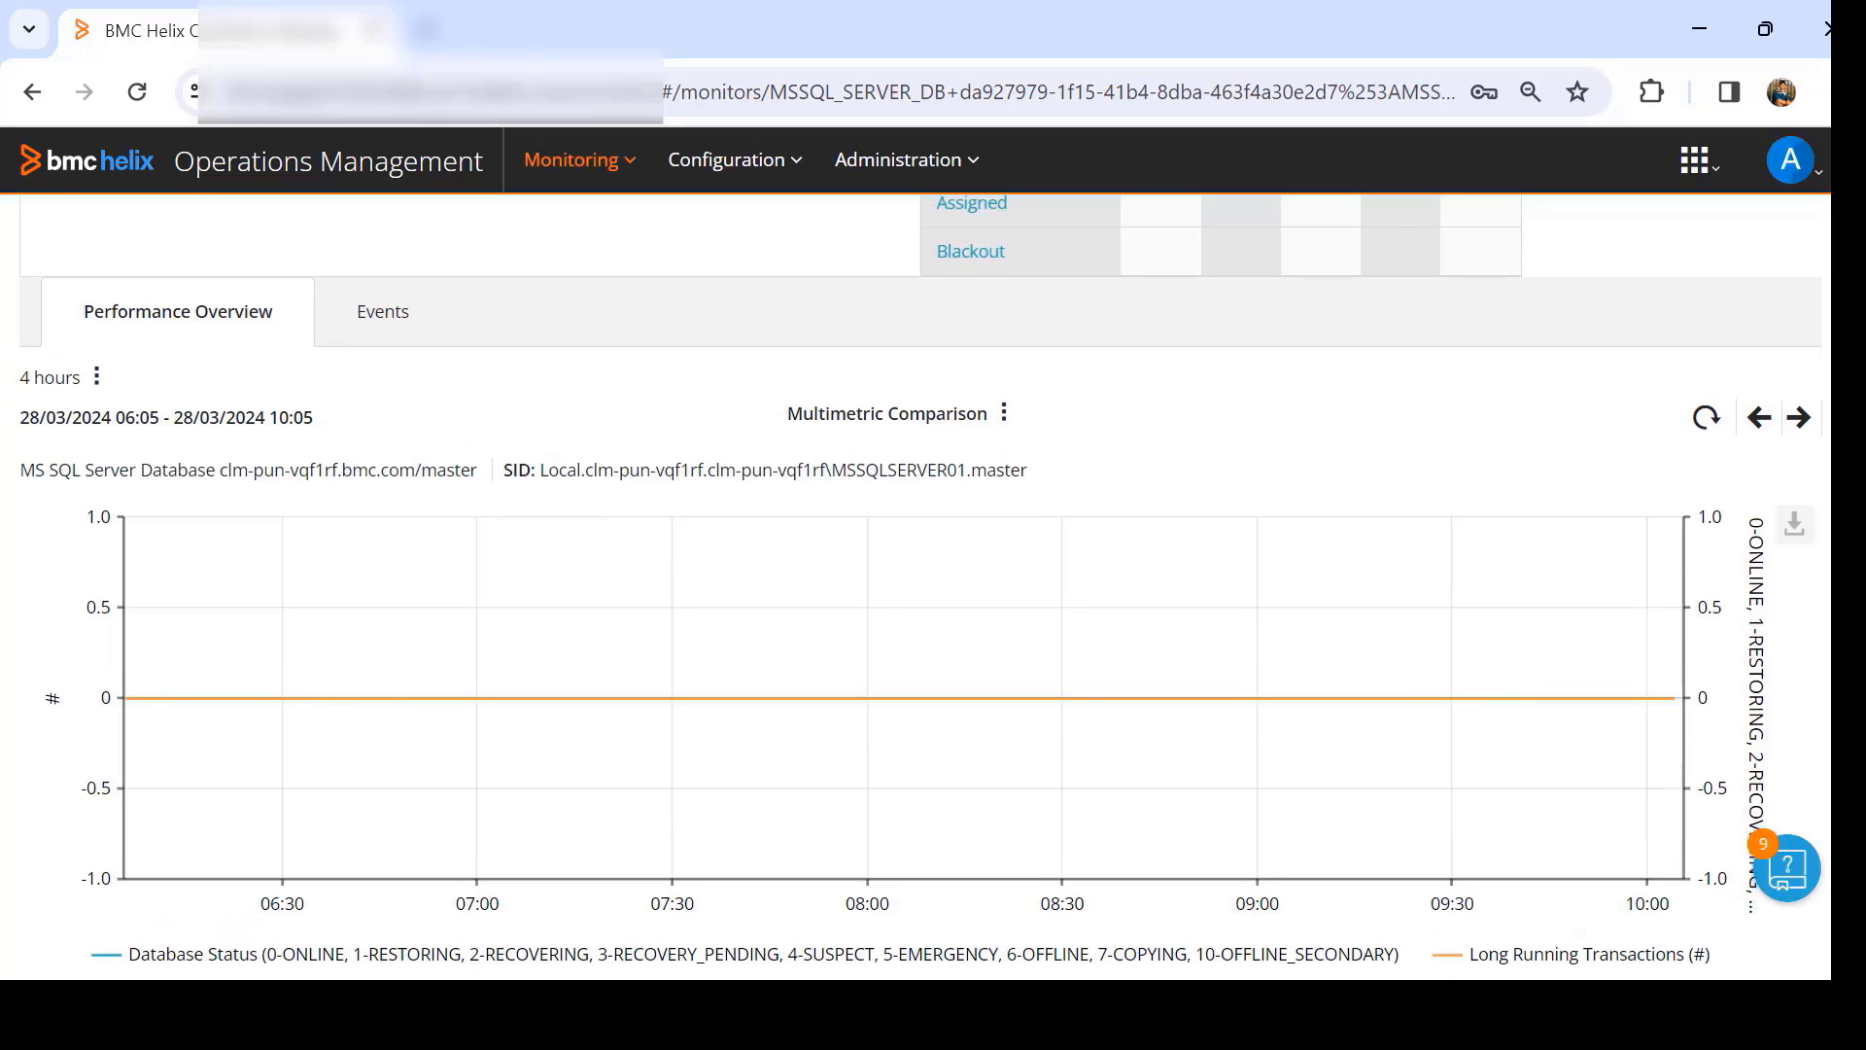
scroll(1696, 889, "up", 2)
scroll(919, 583, "up", 2)
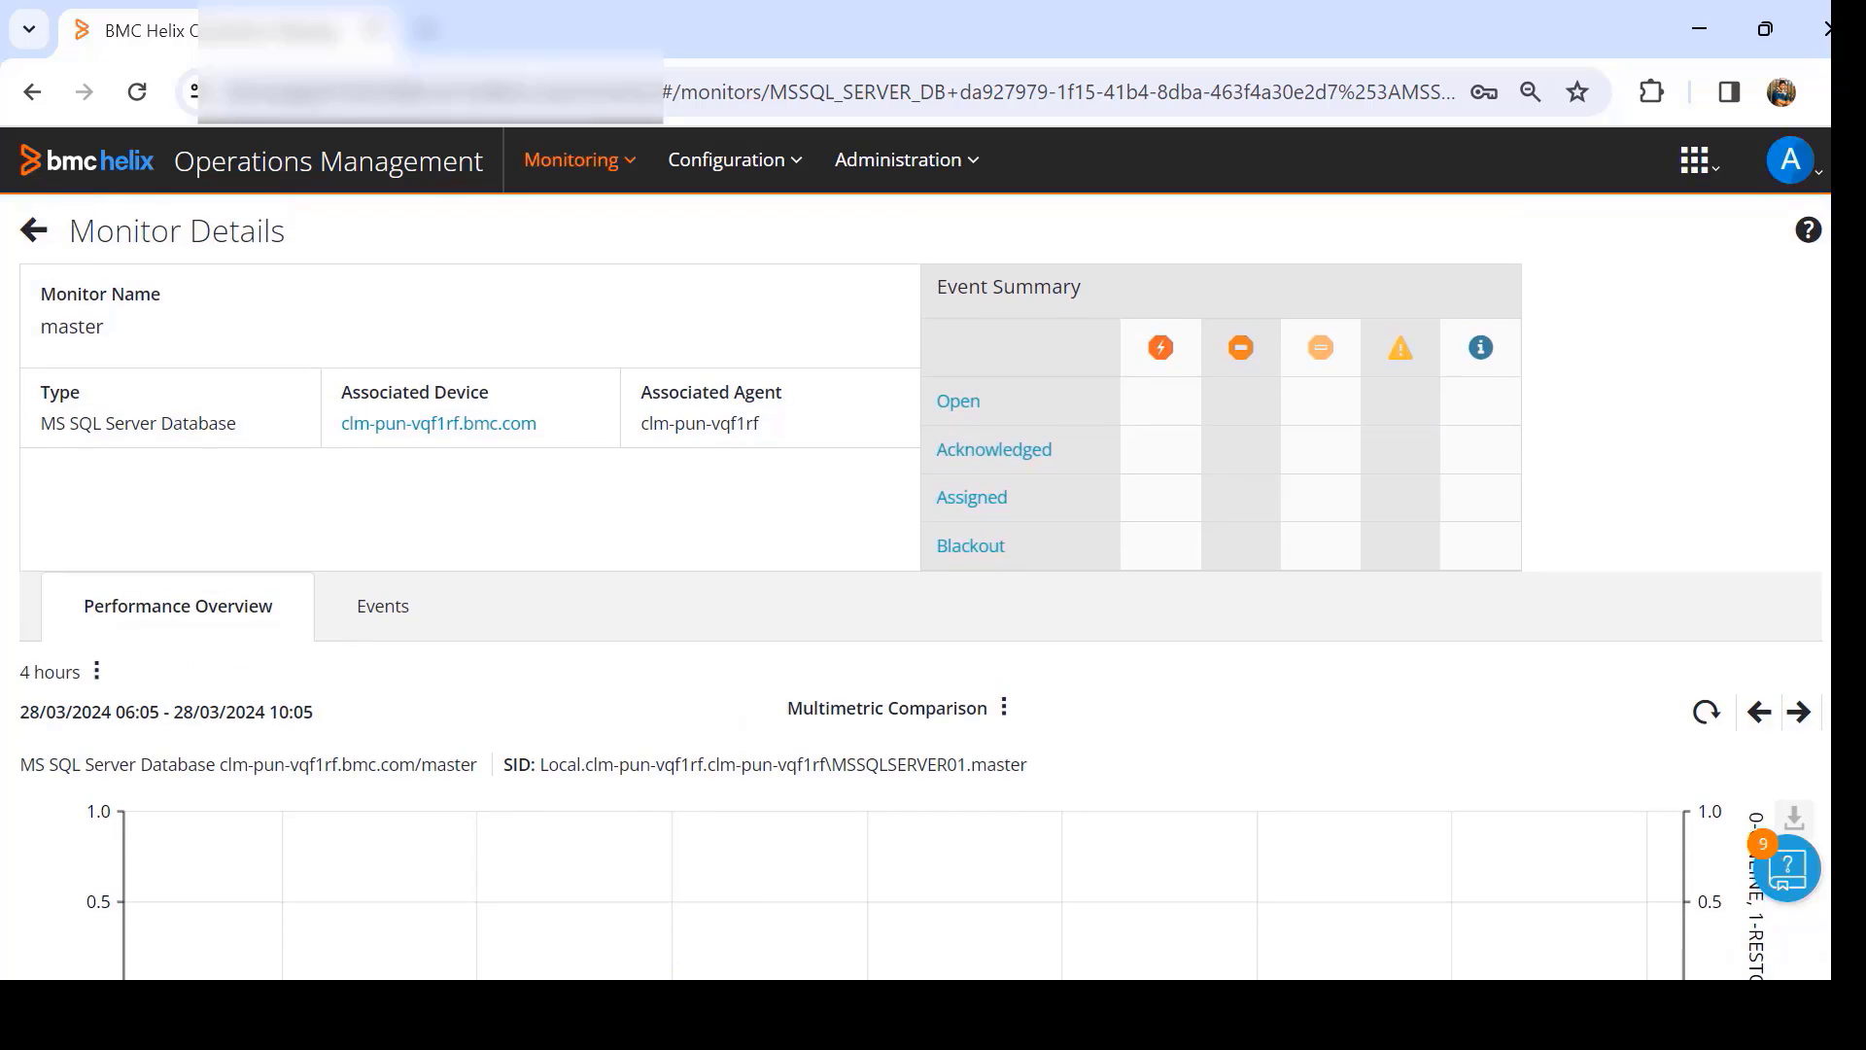
left_click(56, 239)
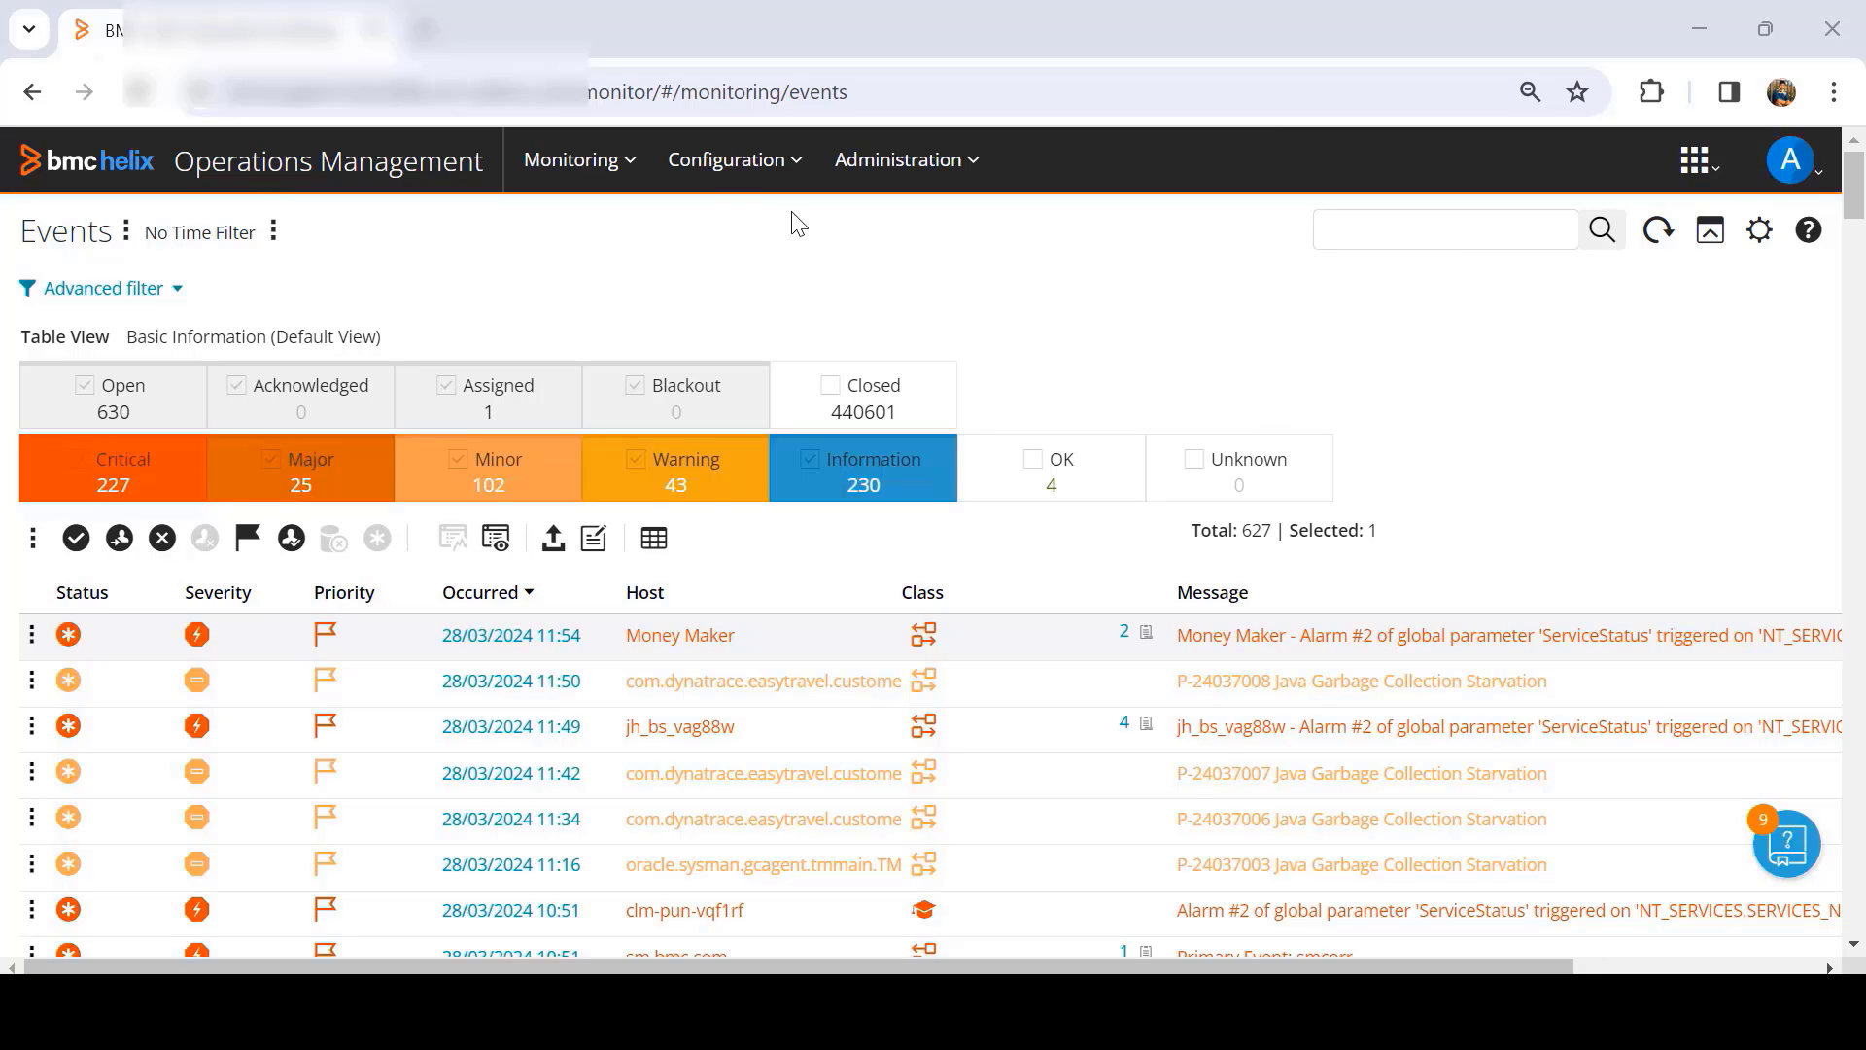
Filter the Agents configuration list to clm-pun-vqf1rf again.
left_click(718, 168)
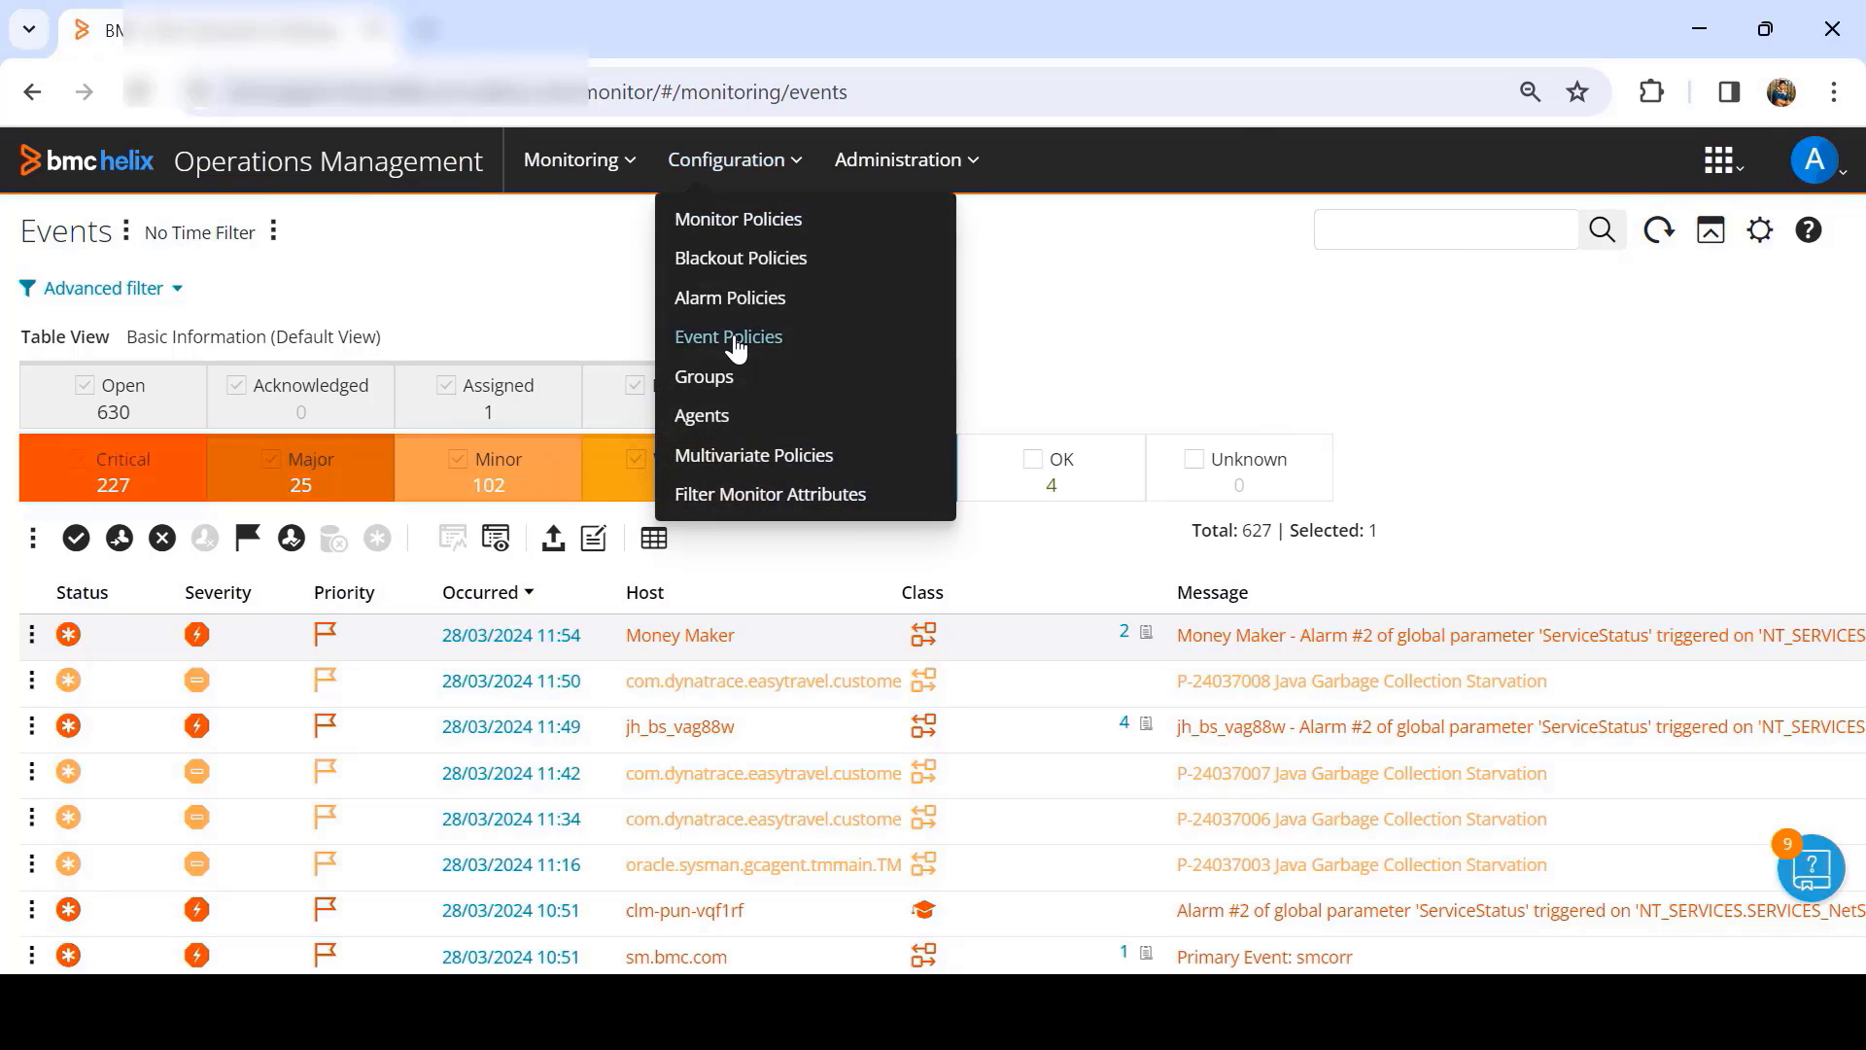
left_click(694, 428)
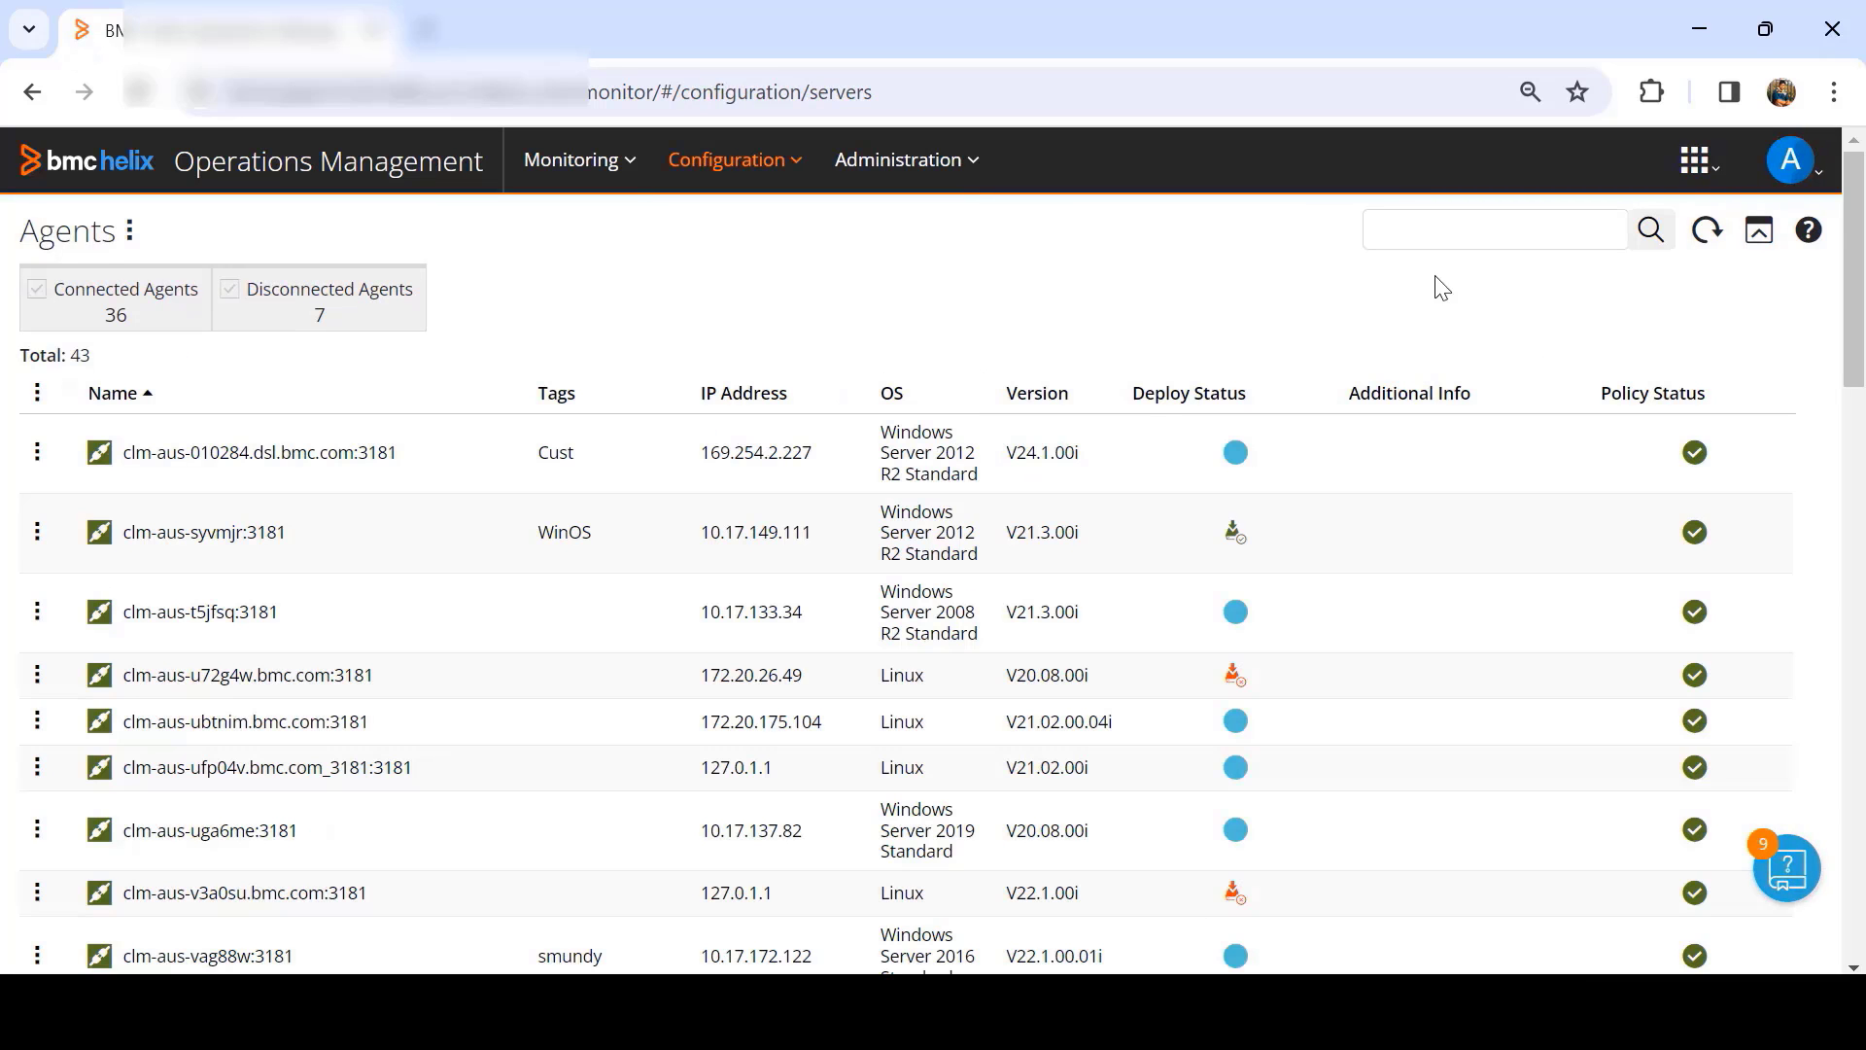
left_click(1392, 235)
type("clm-pun-vqf1rf")
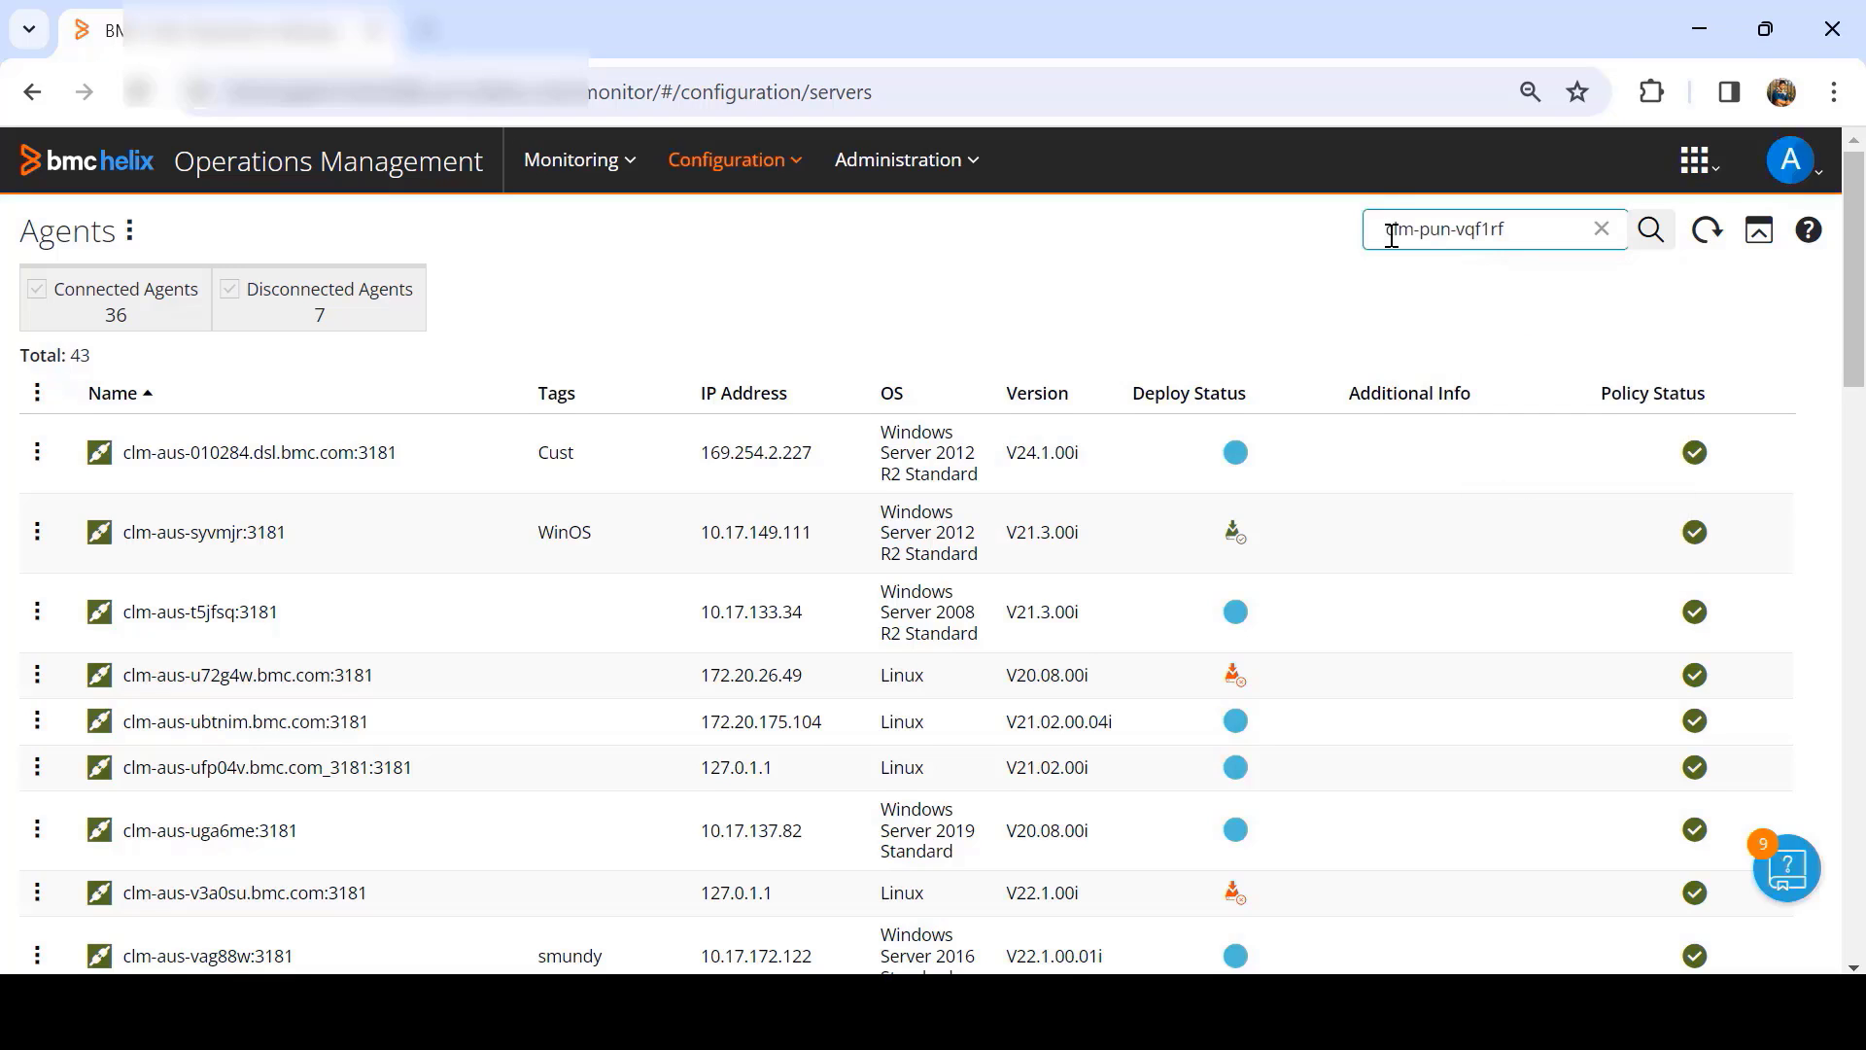
key("Return")
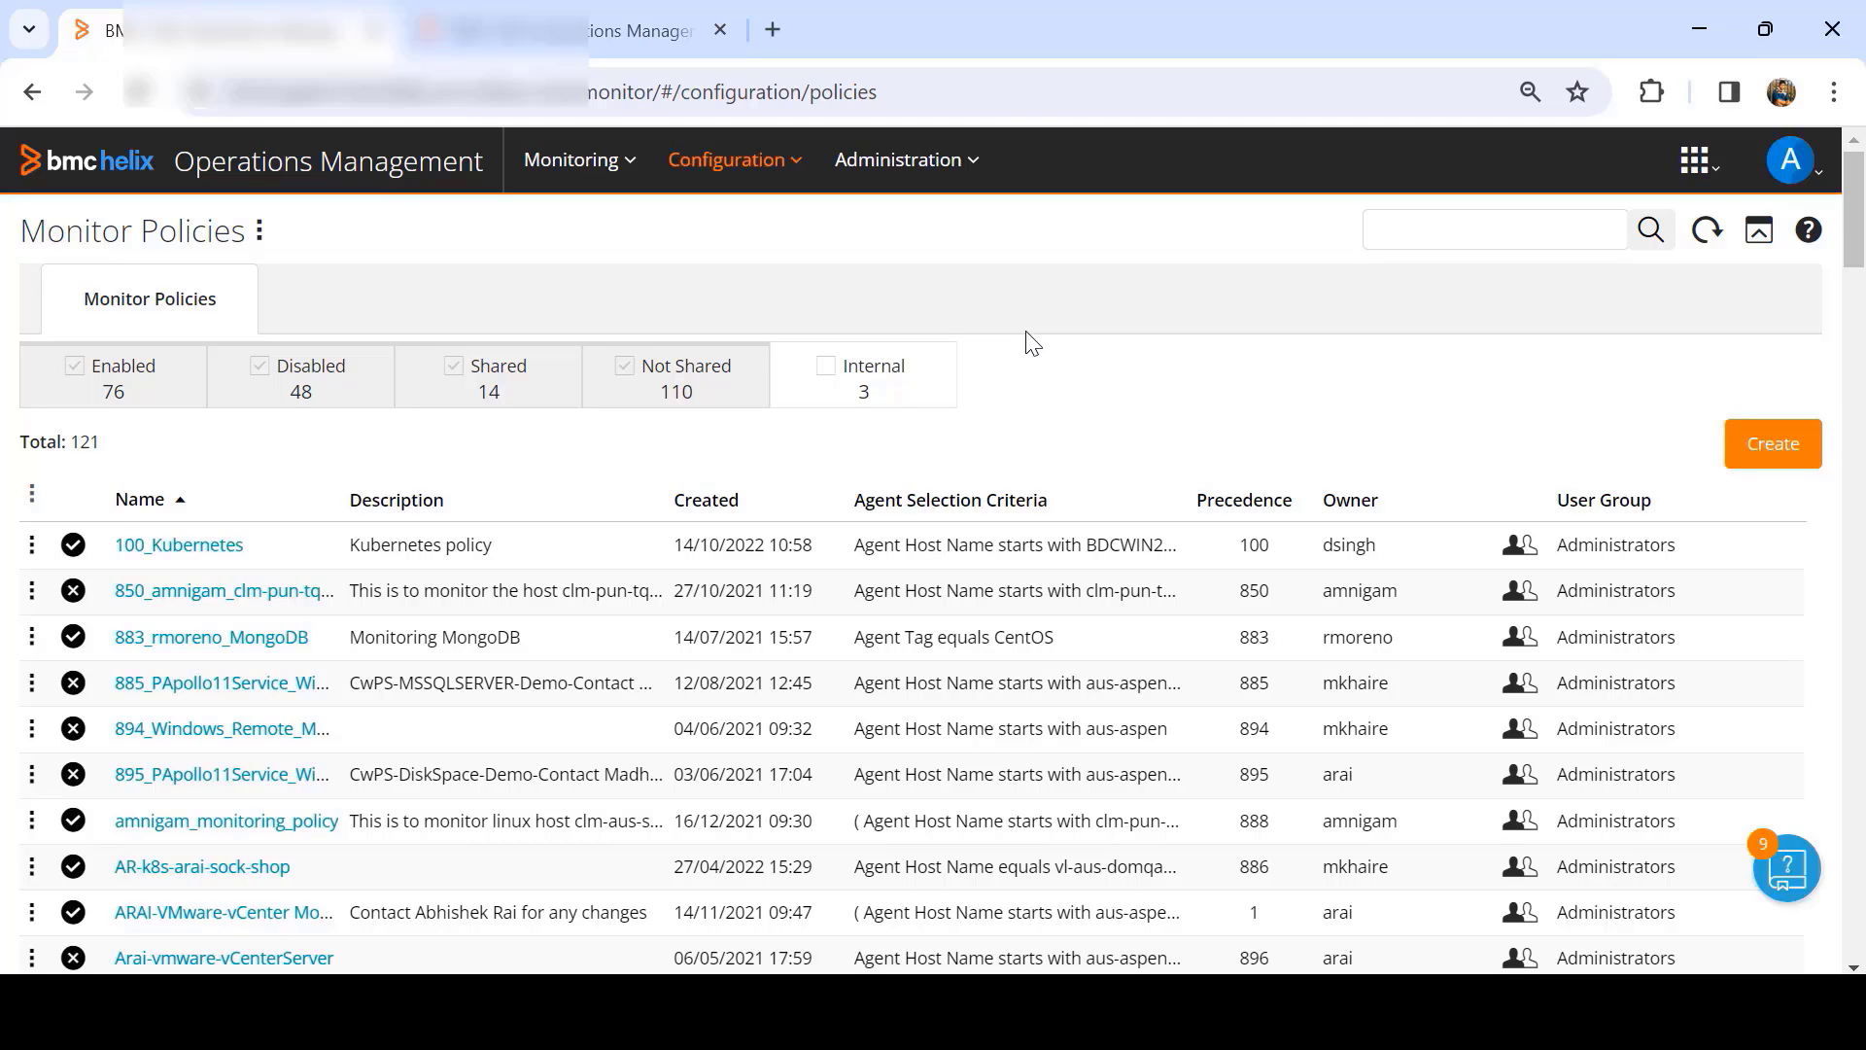
Start creating a new policy from Configuration > Monitor Policies.
left_click(742, 165)
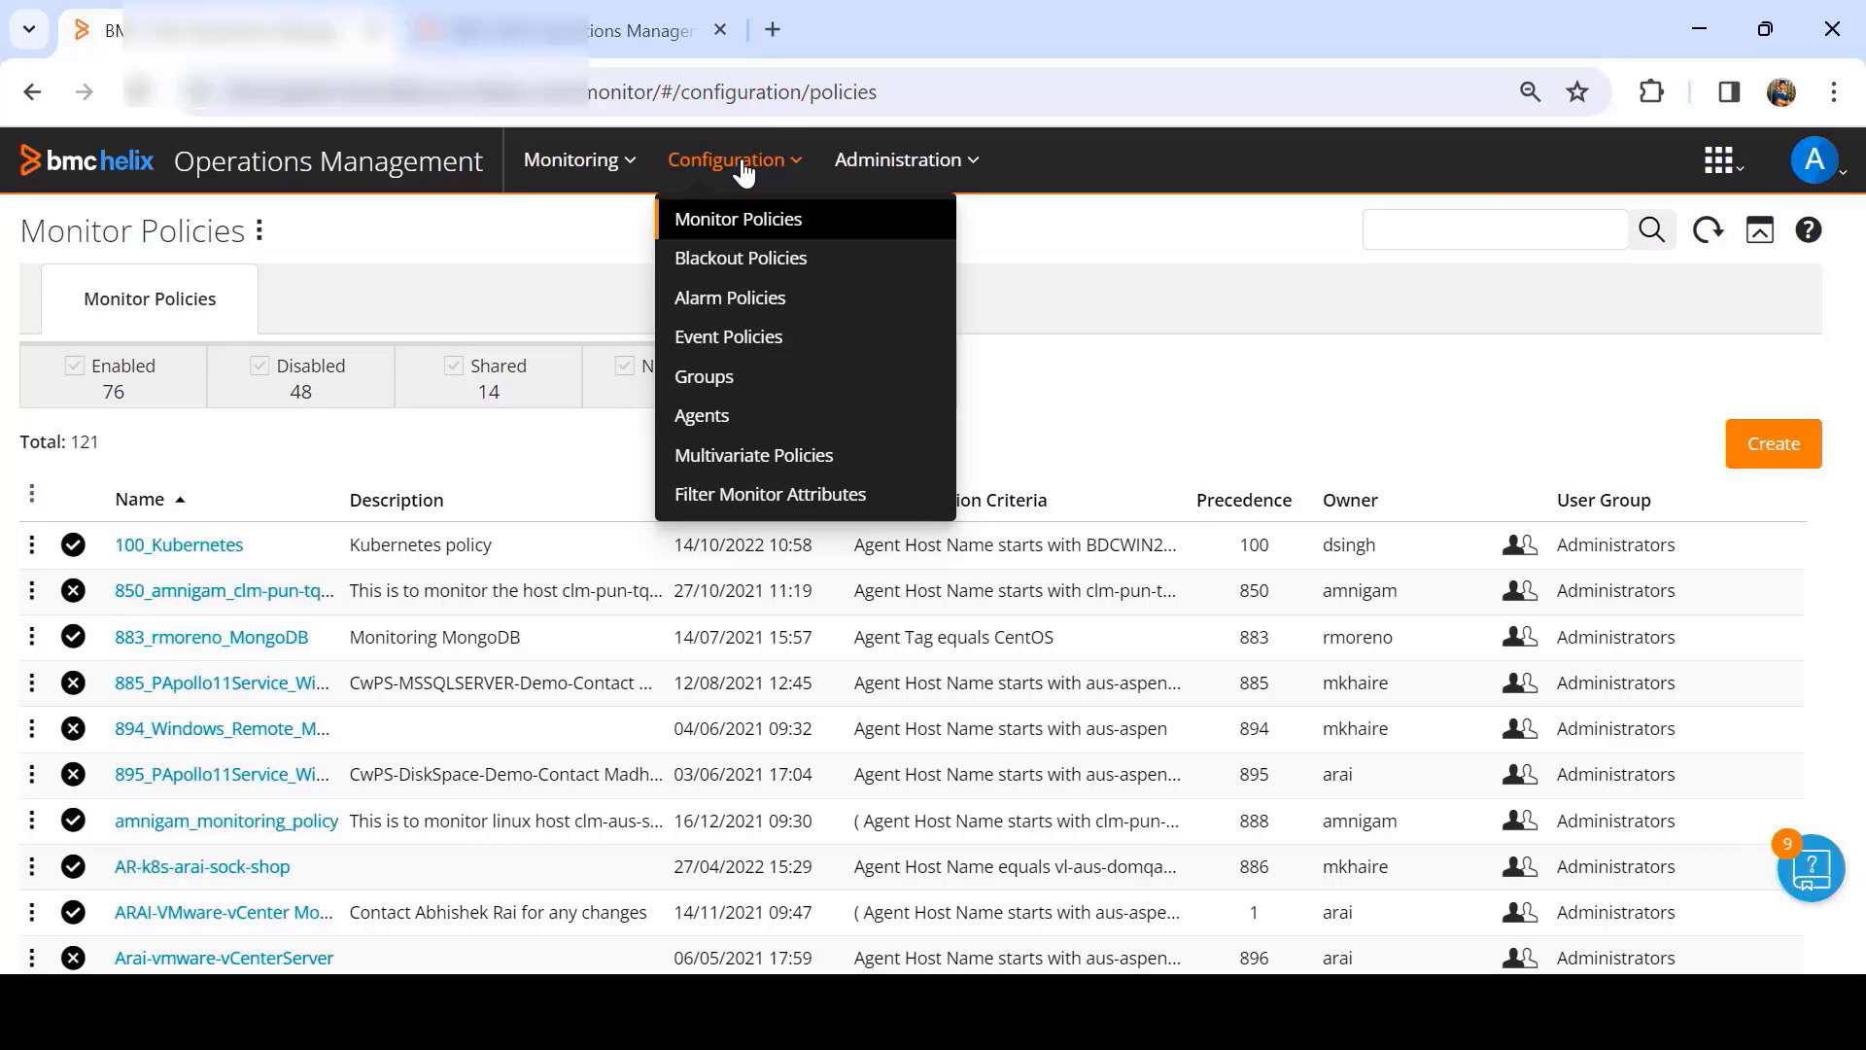
left_click(808, 227)
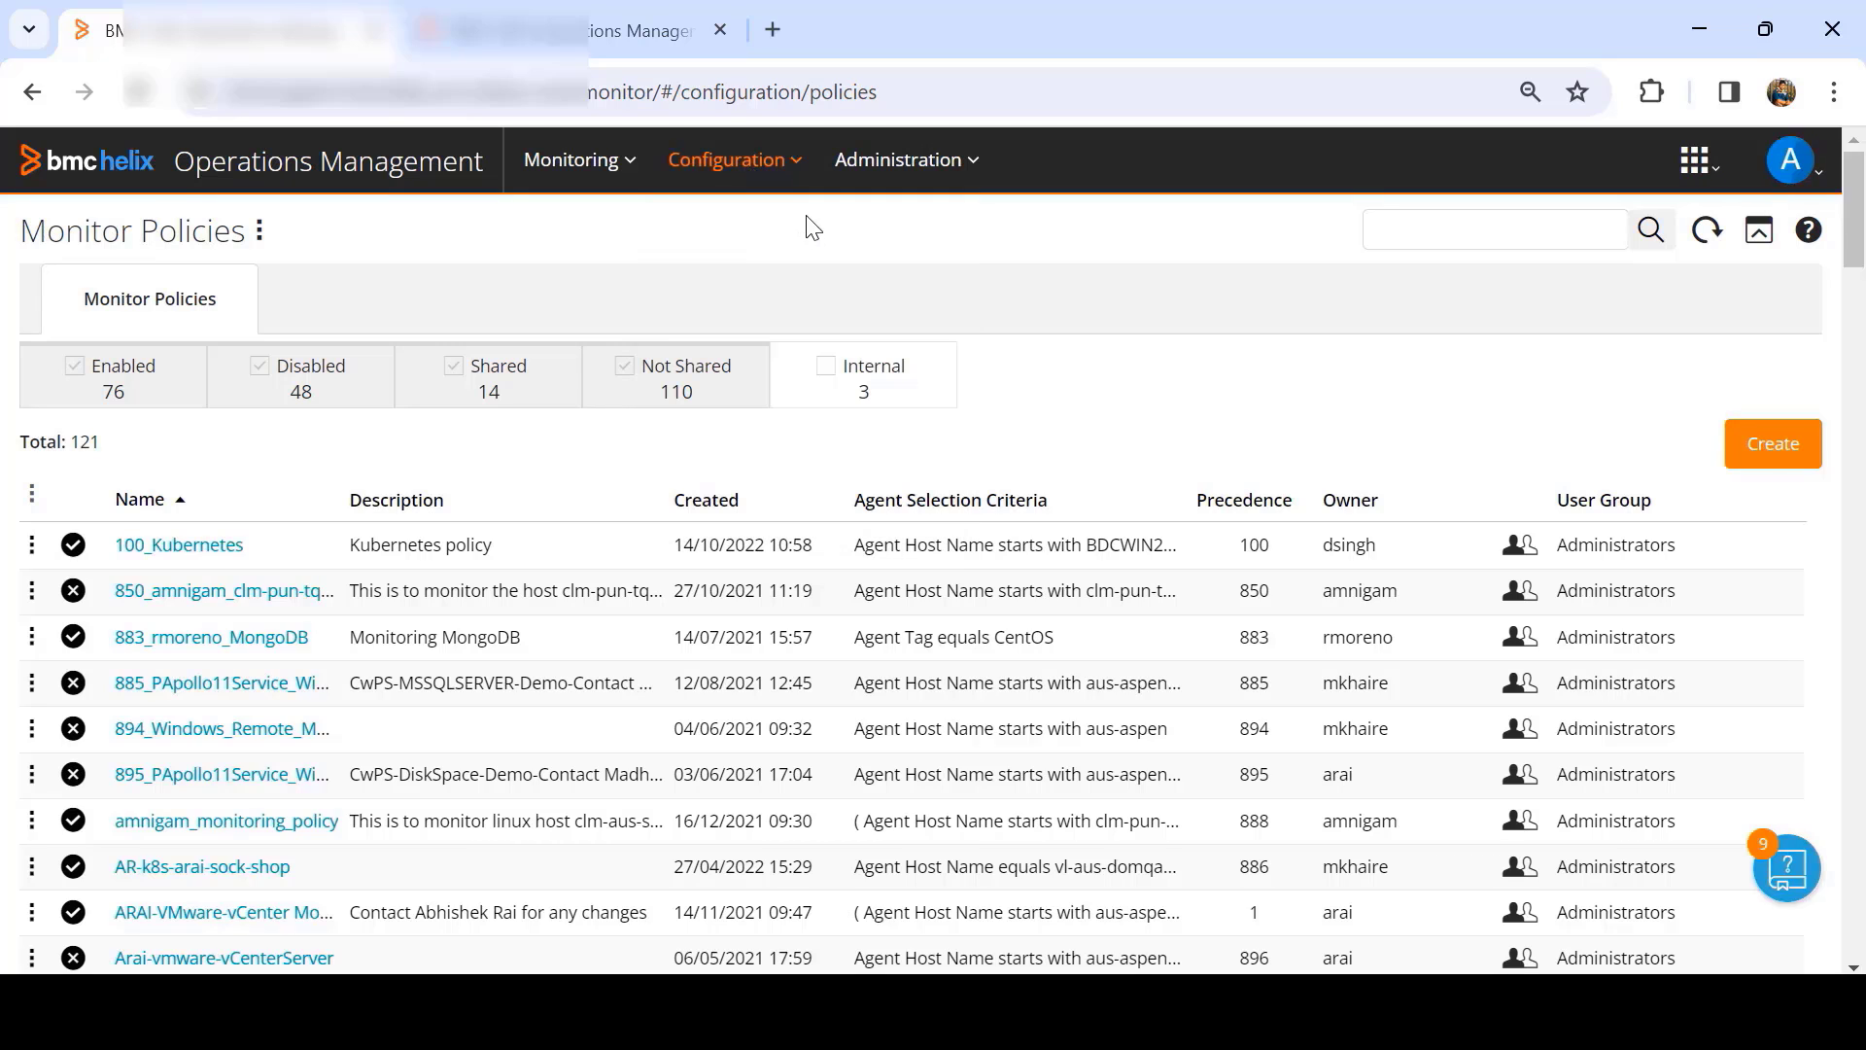
left_click(1780, 462)
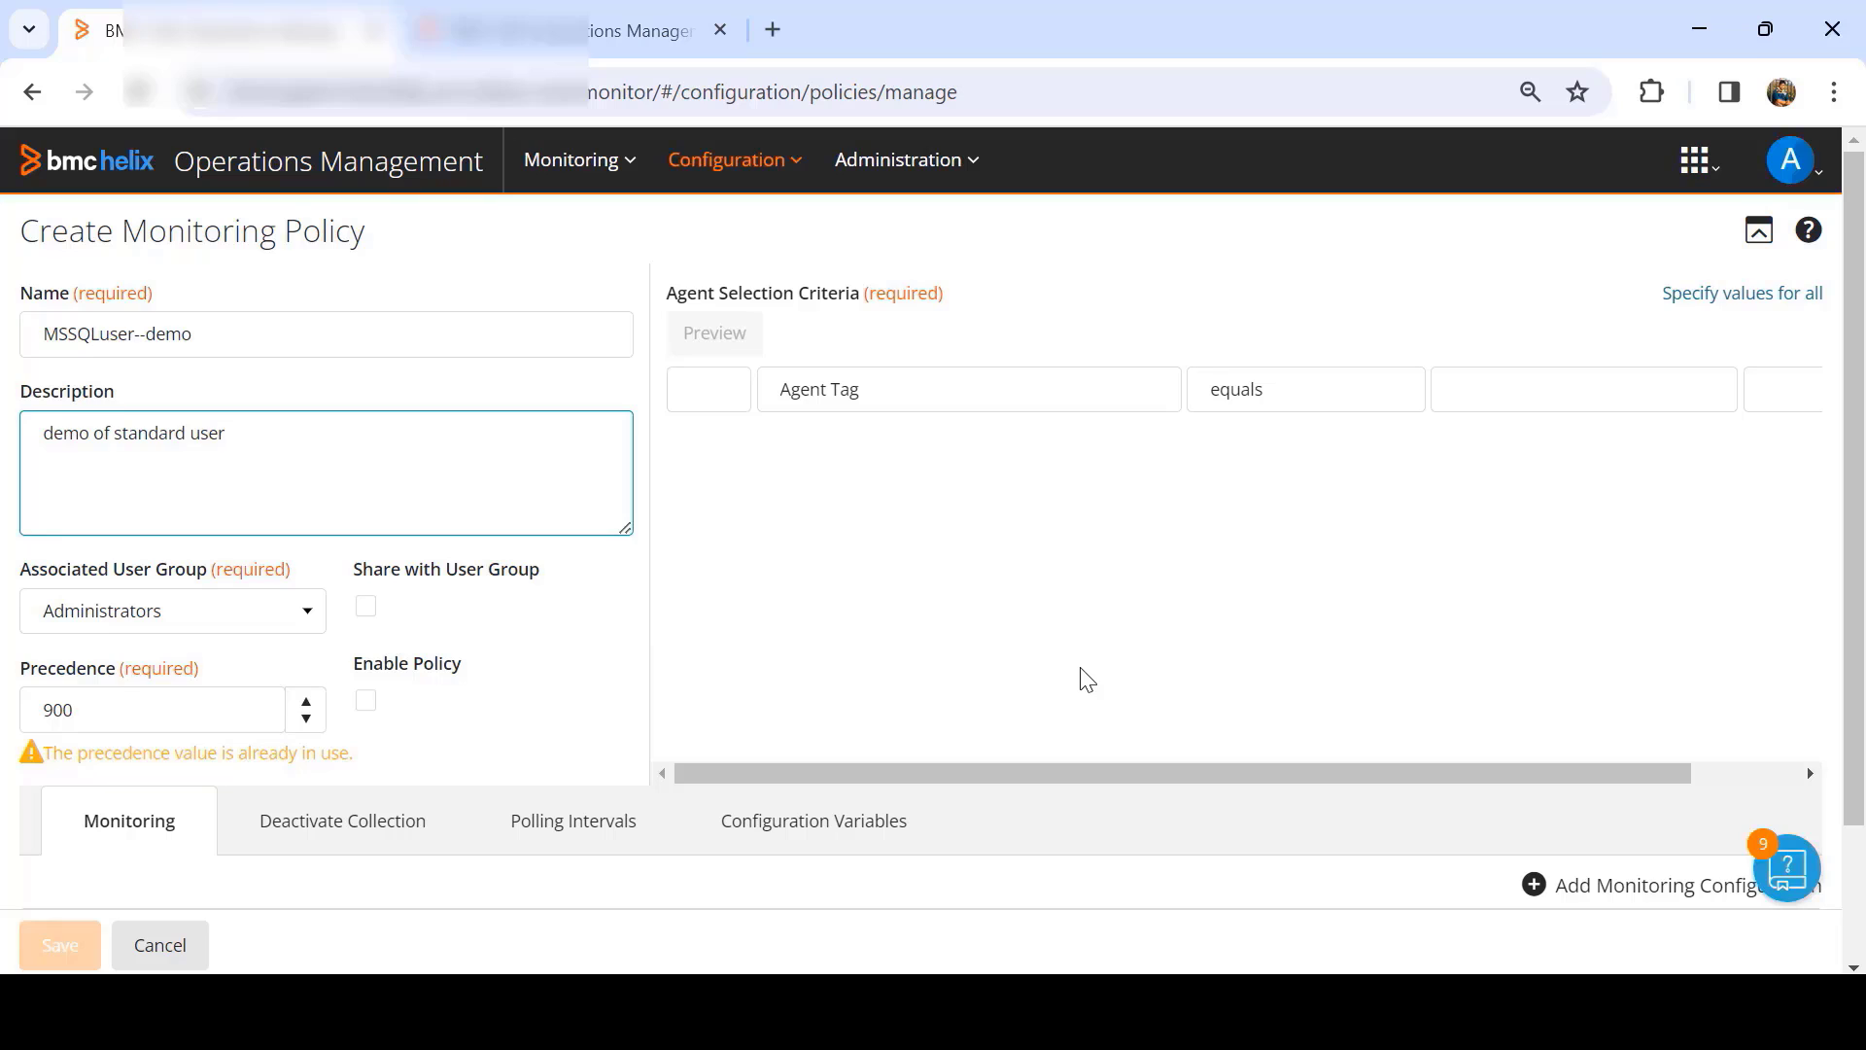
Target agents whose Agent Host Name starts with clm-pun-vqf1rf and preview the matching agent.
left_click(881, 401)
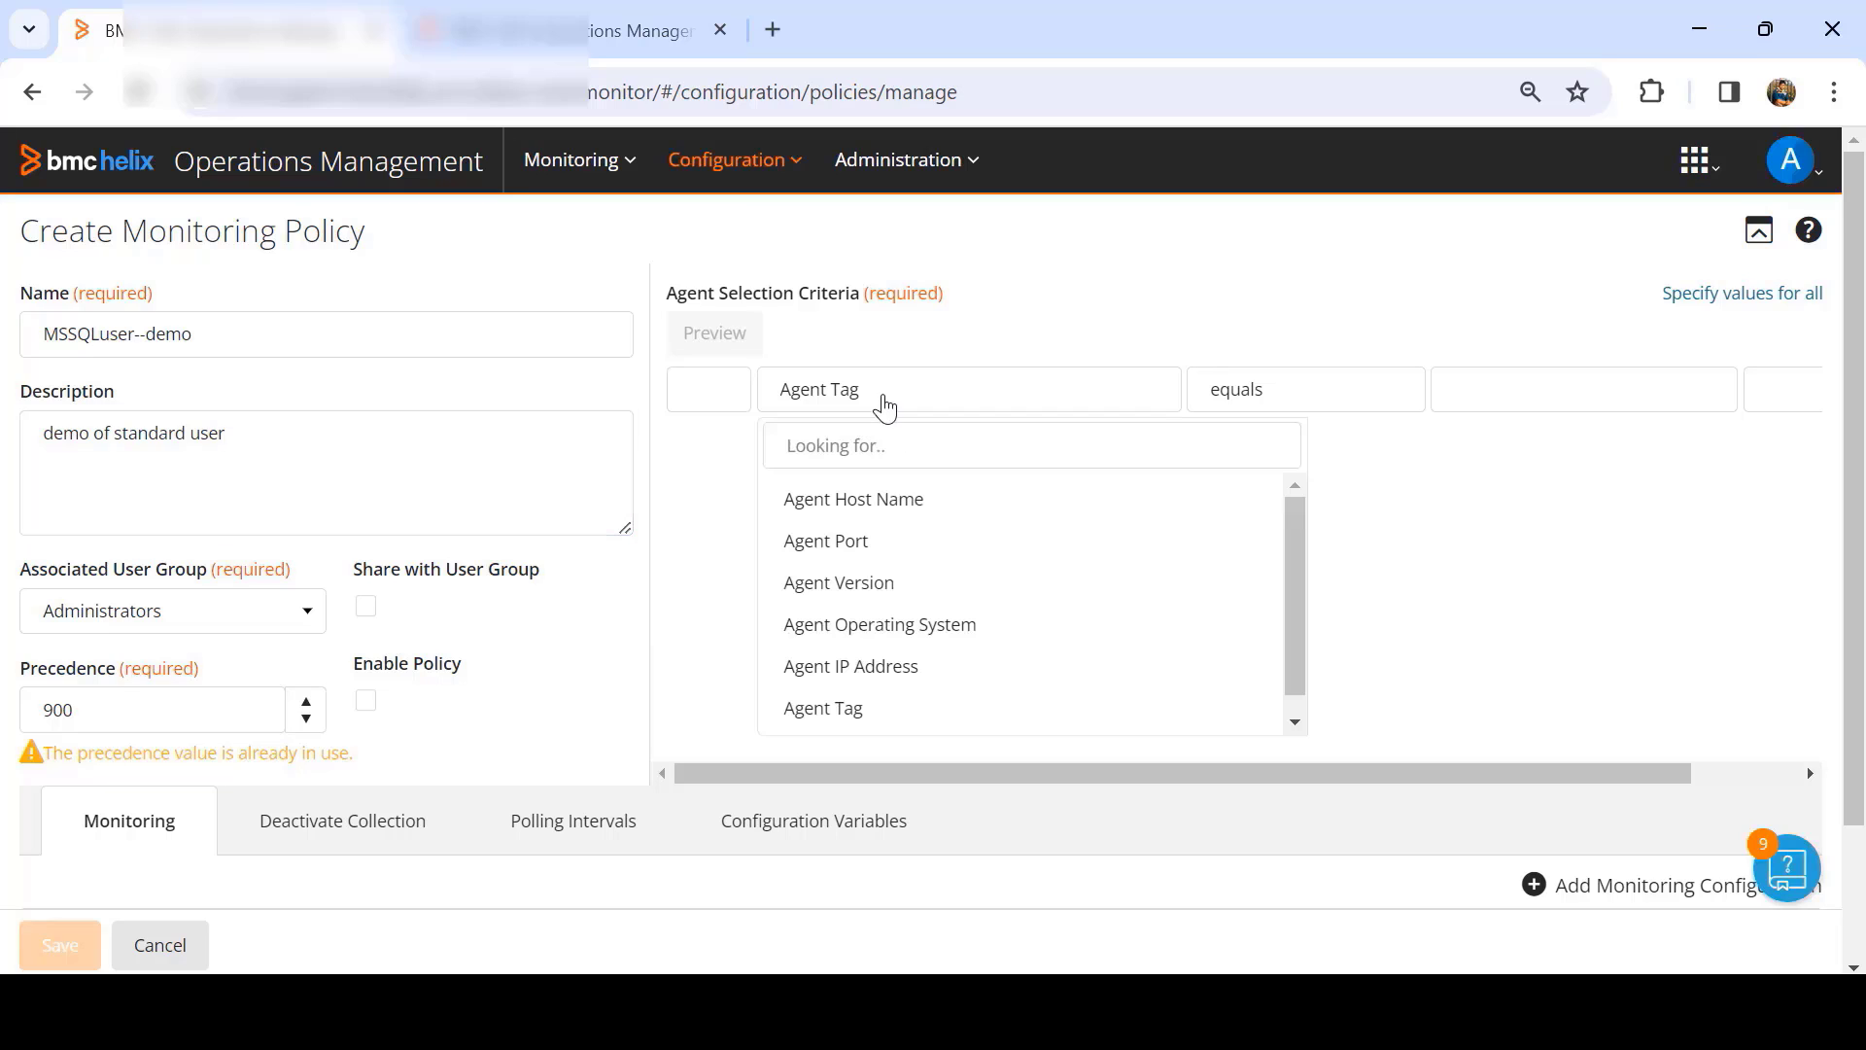
left_click(874, 497)
left_click(1509, 380)
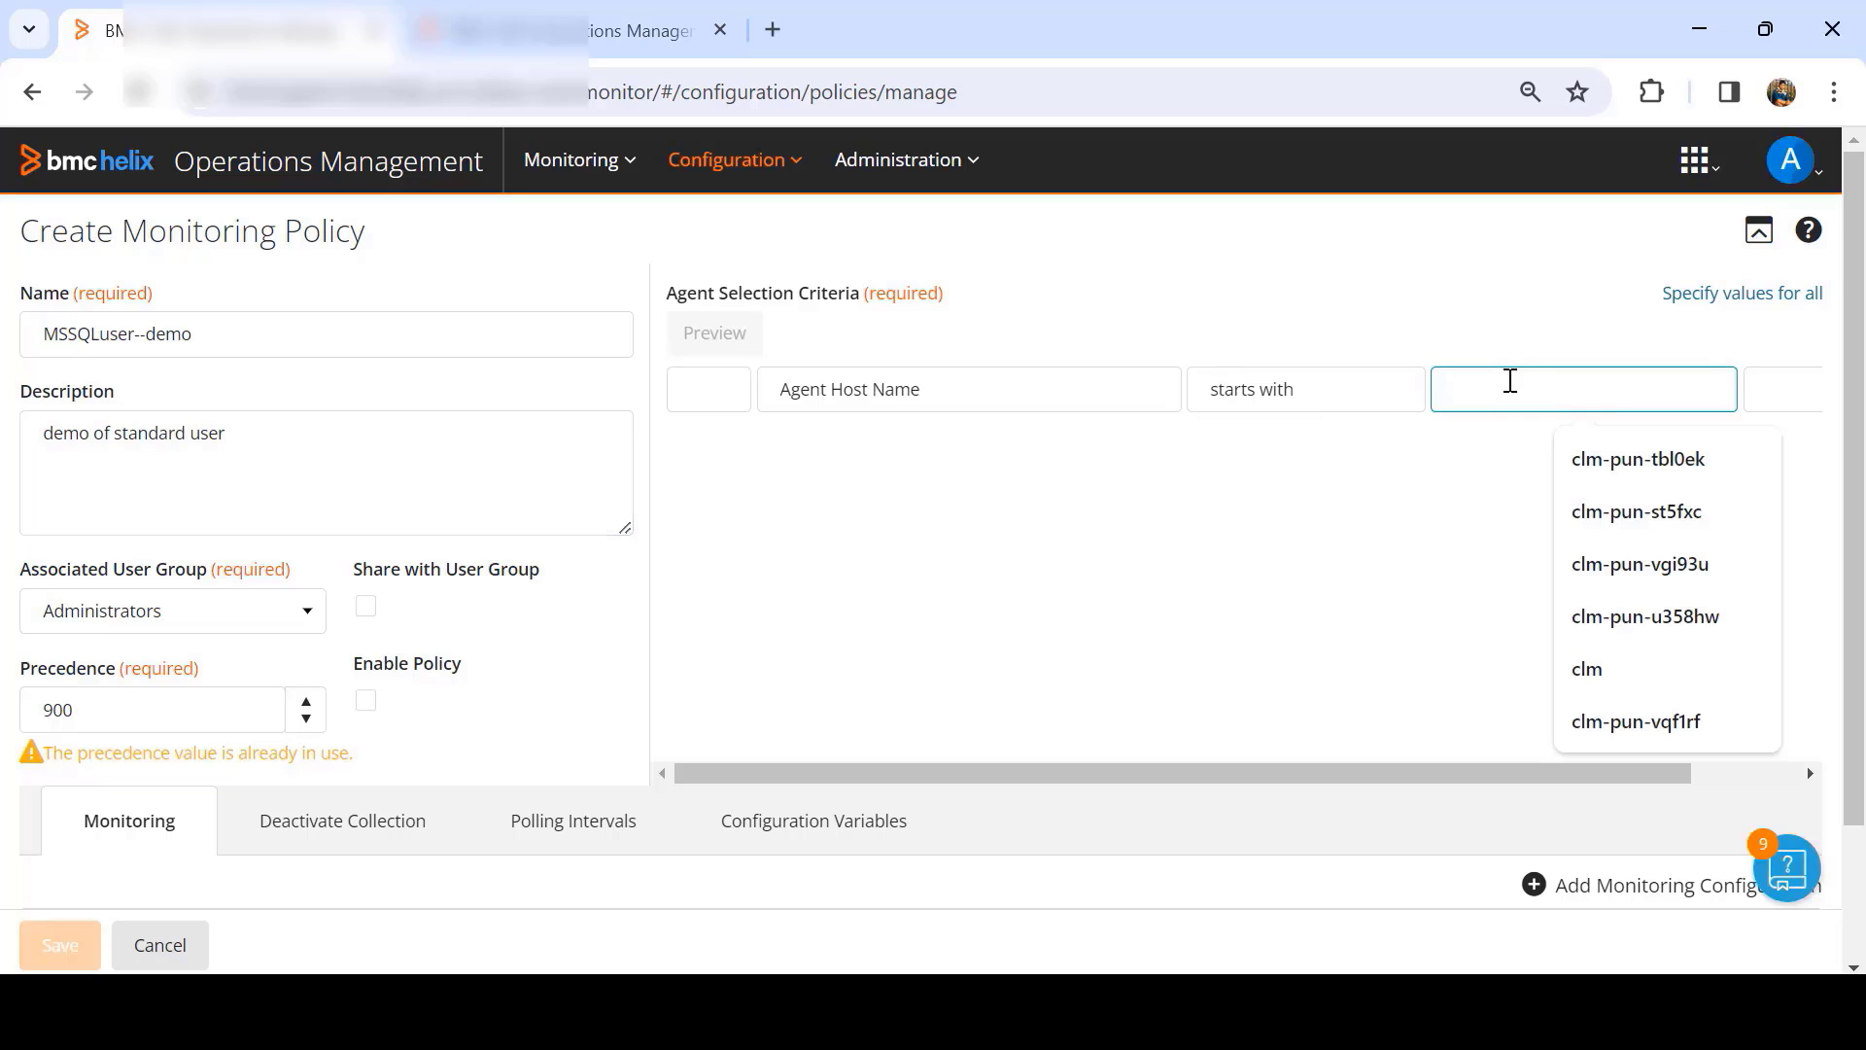
left_click(1636, 722)
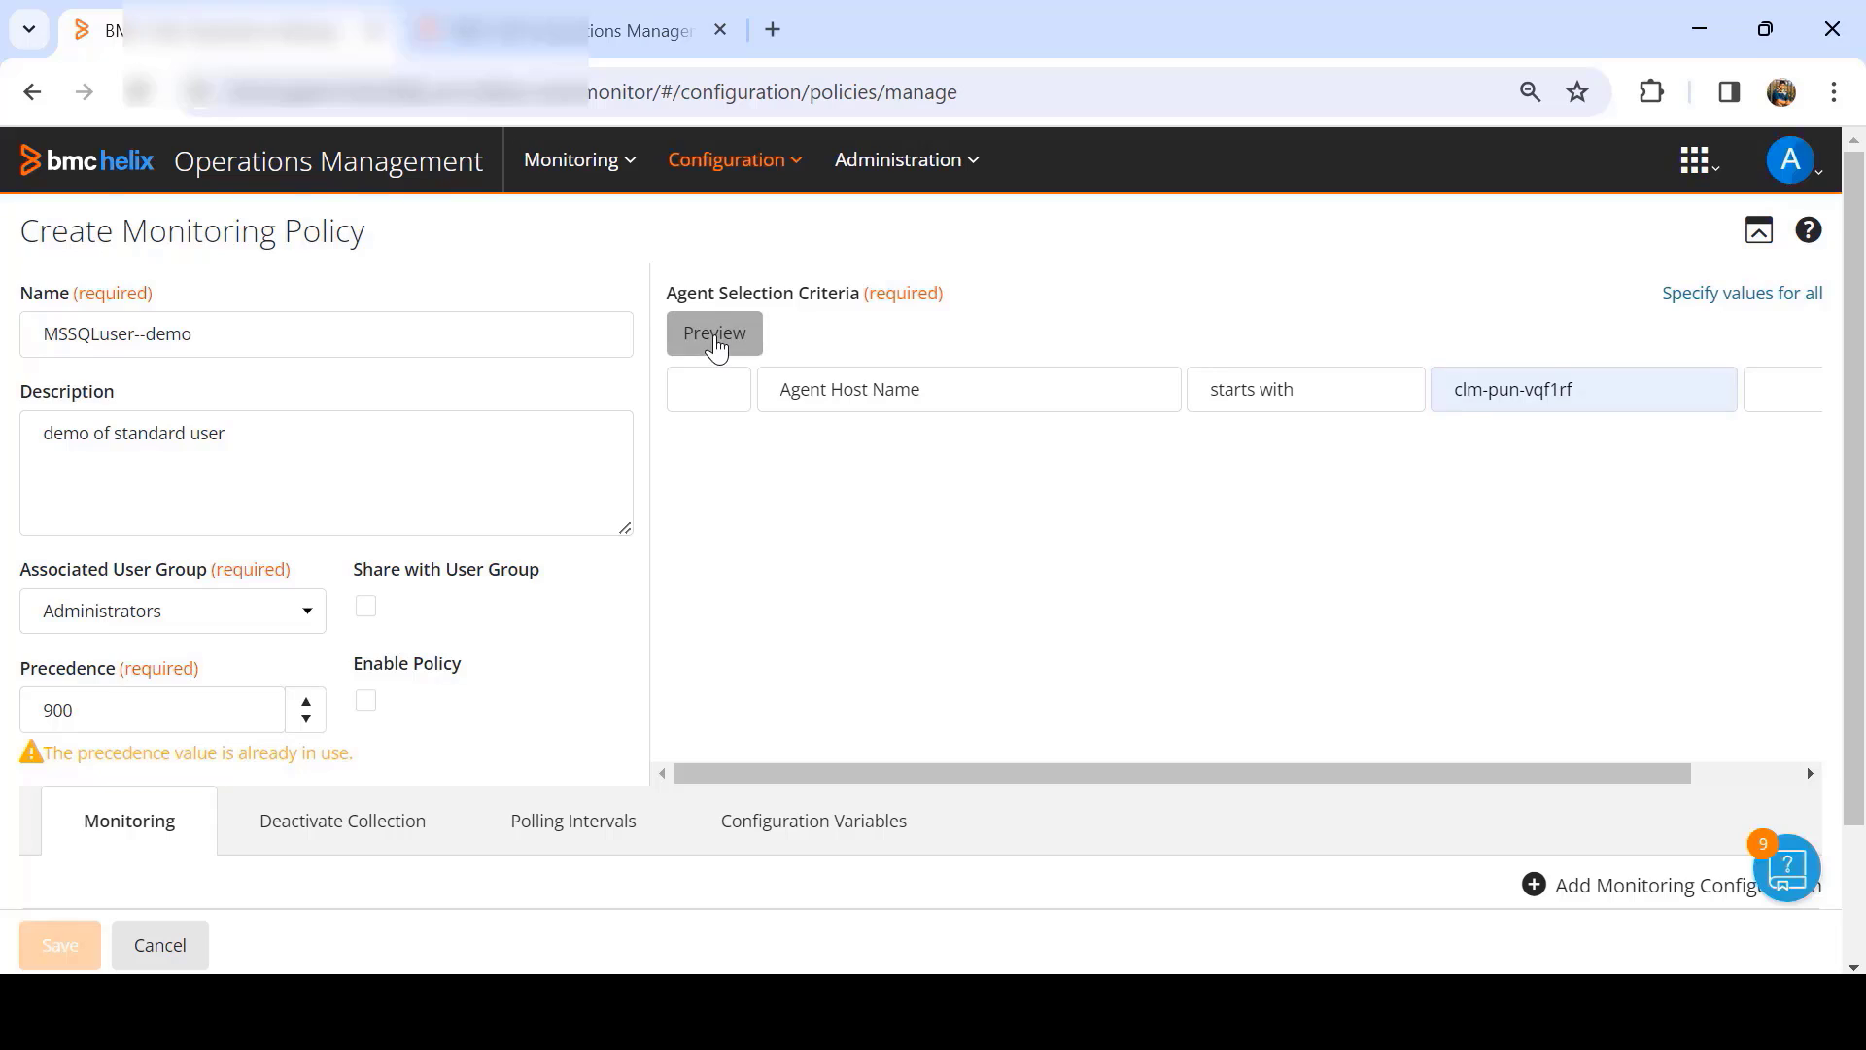
left_click(719, 354)
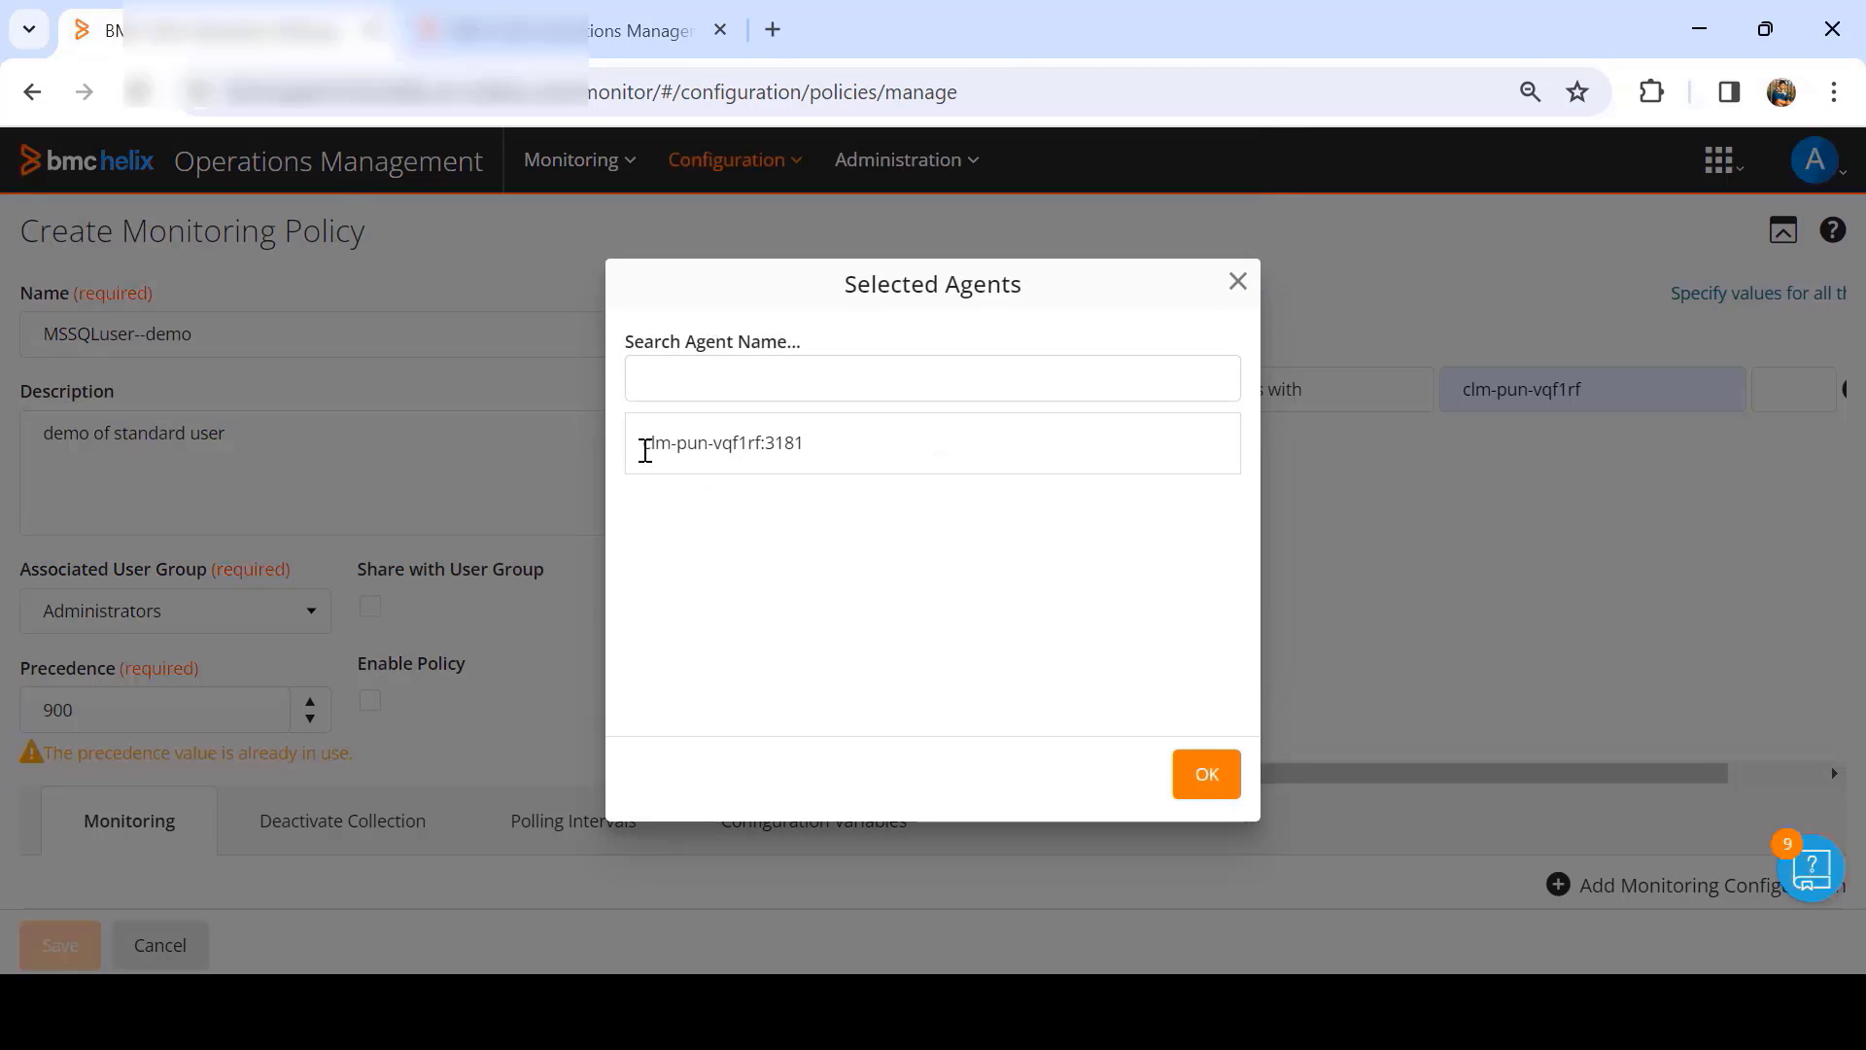
left_click_drag(644, 445, 765, 449)
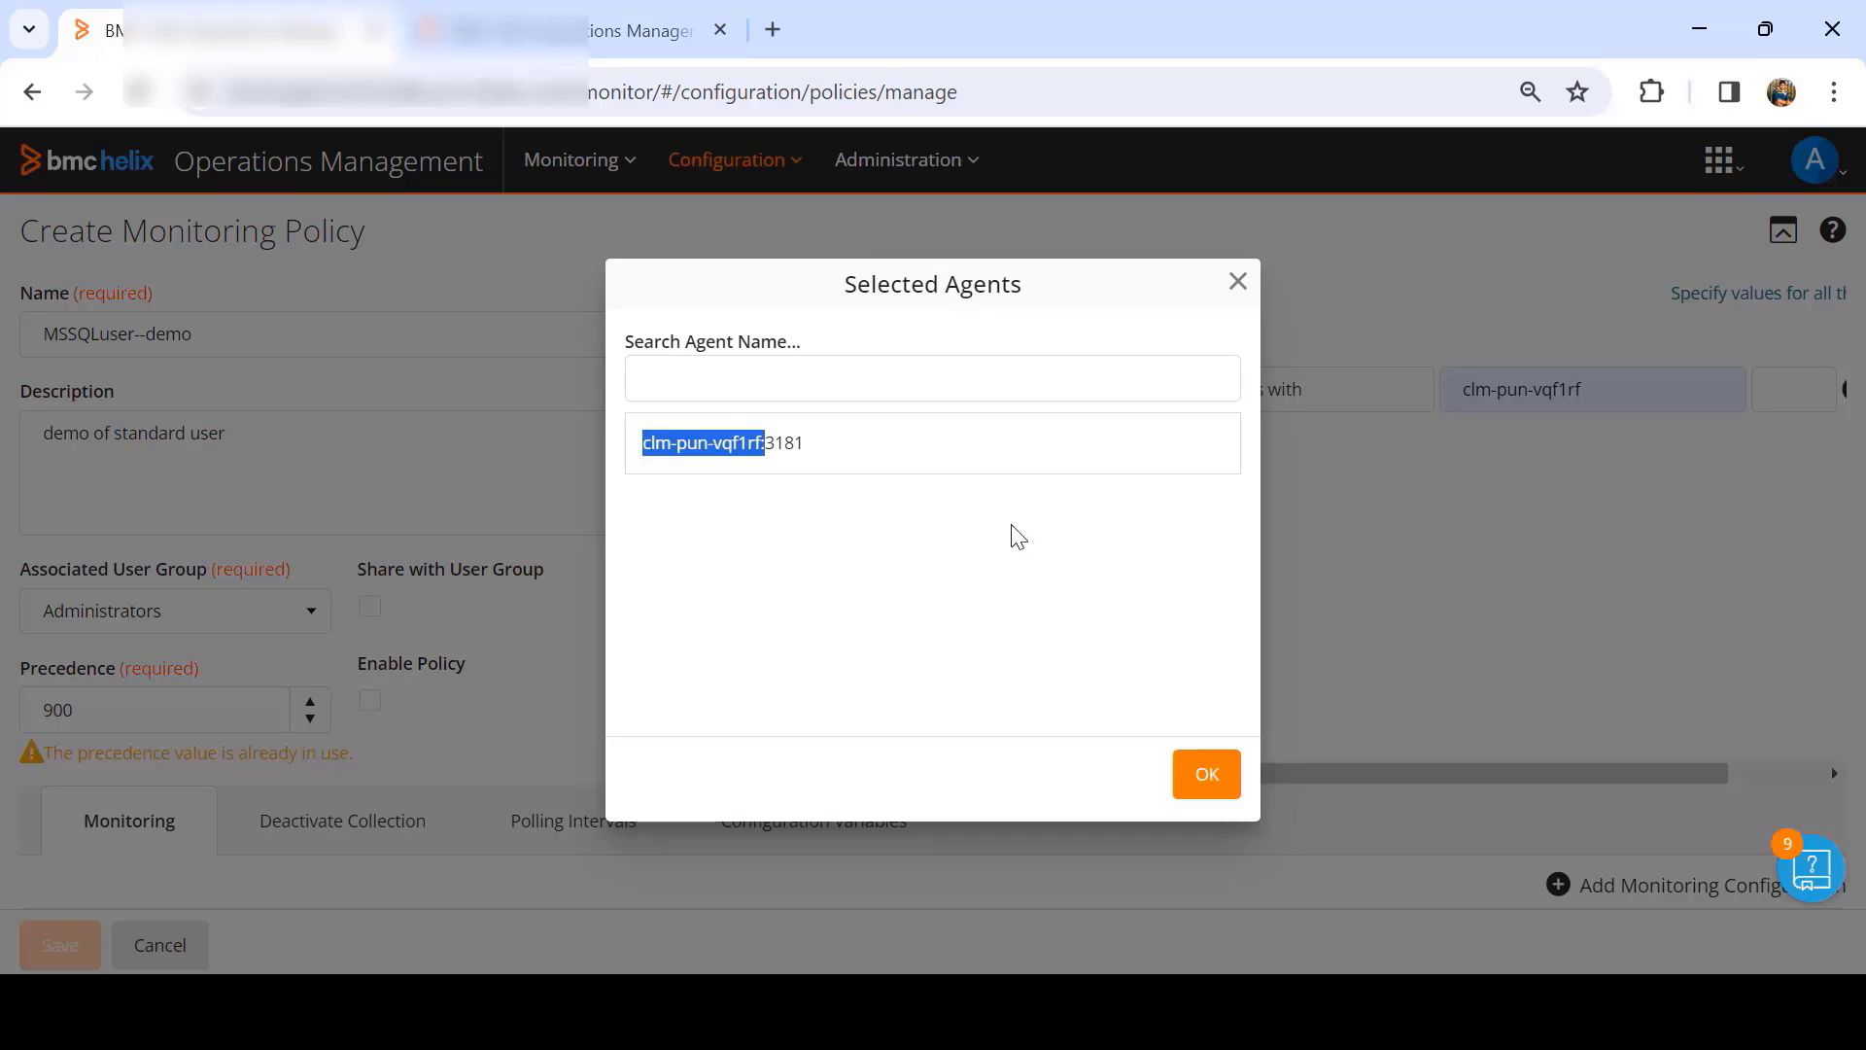
left_click(1228, 792)
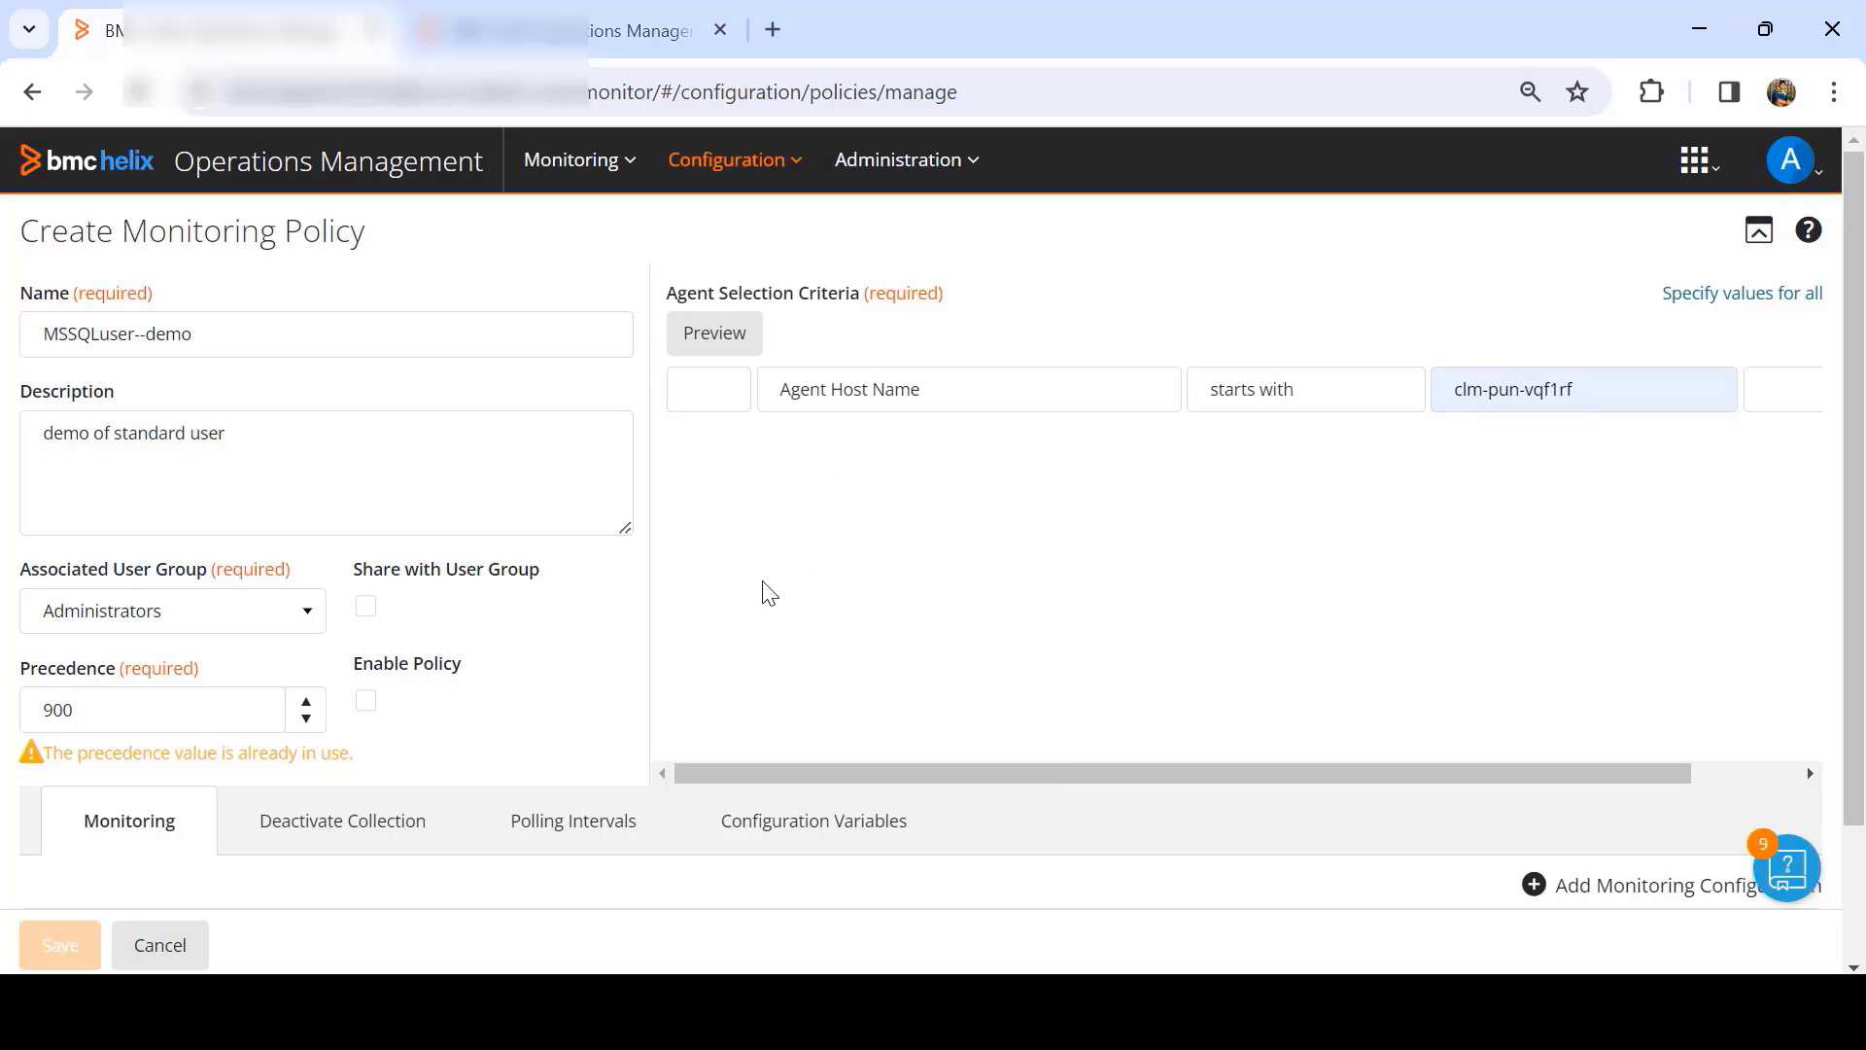
scroll(735, 582, "down", 2)
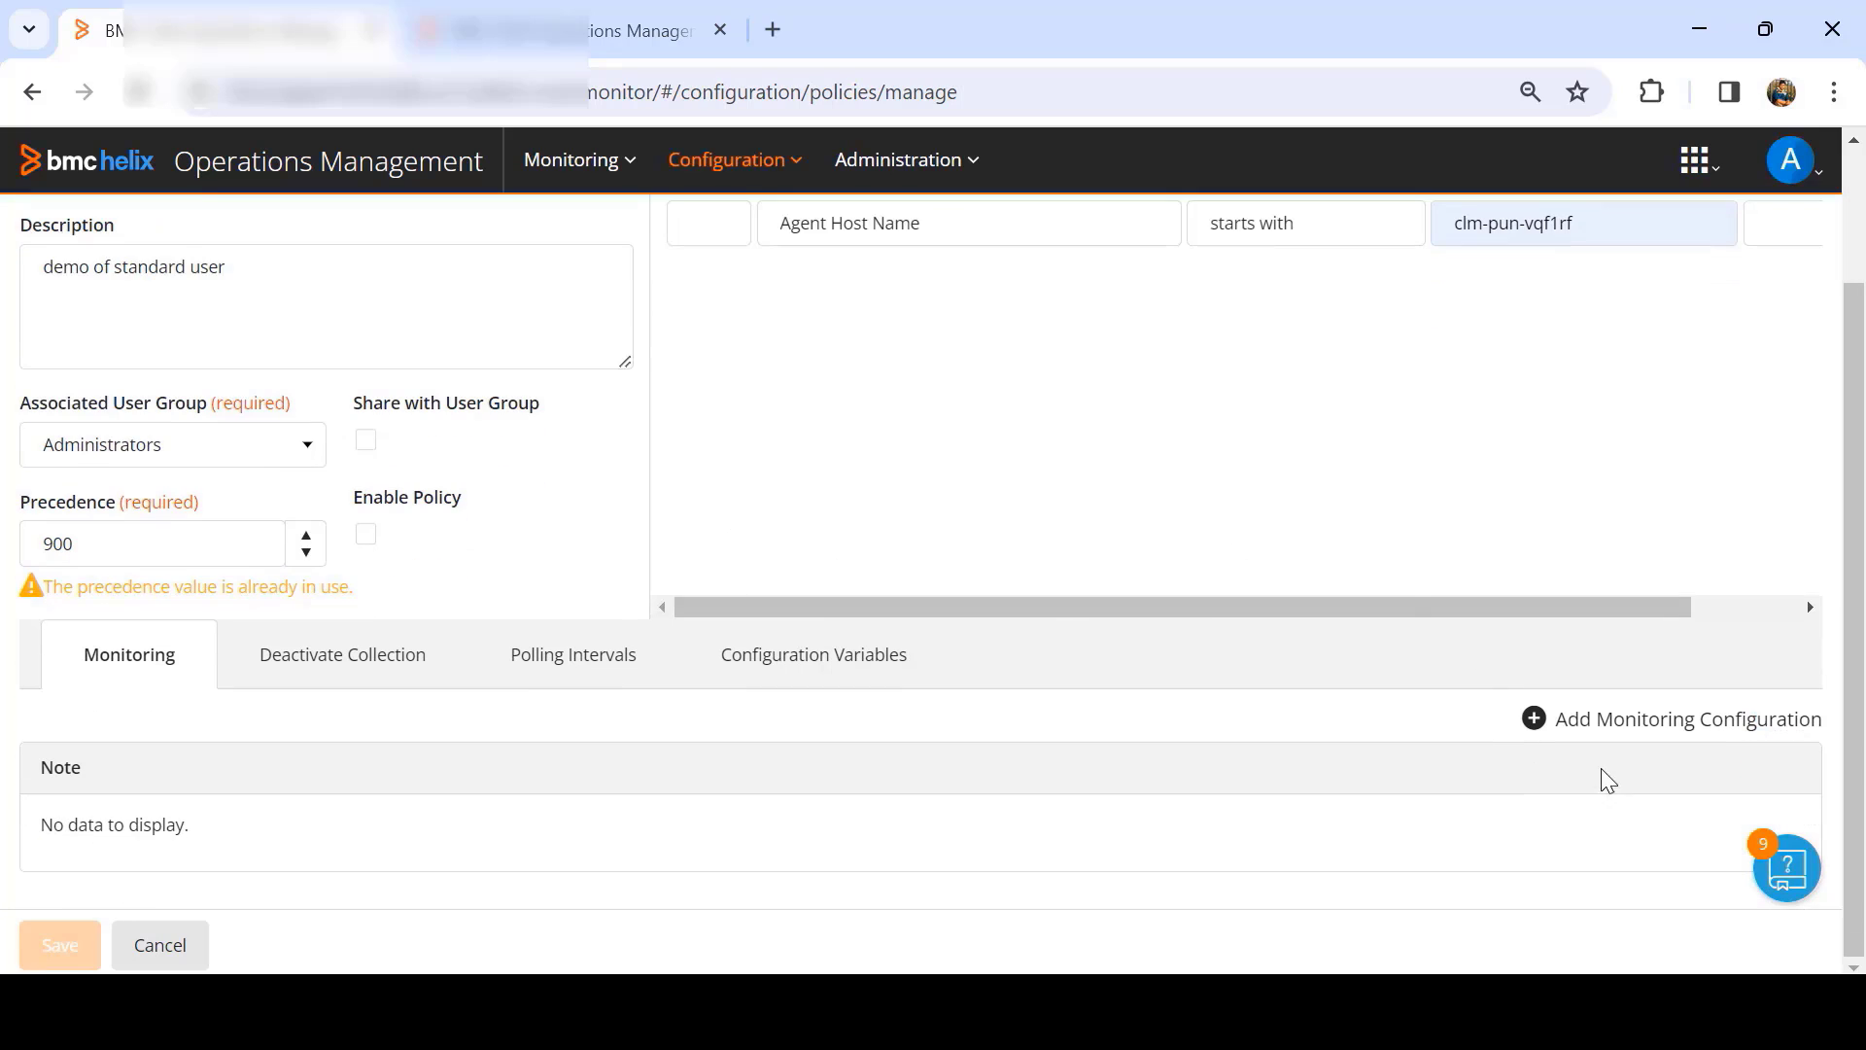
Add a monitoring configuration using Microsoft SQL Server 9.6.40 with the MS SQL Server monitor type.
left_click(1535, 725)
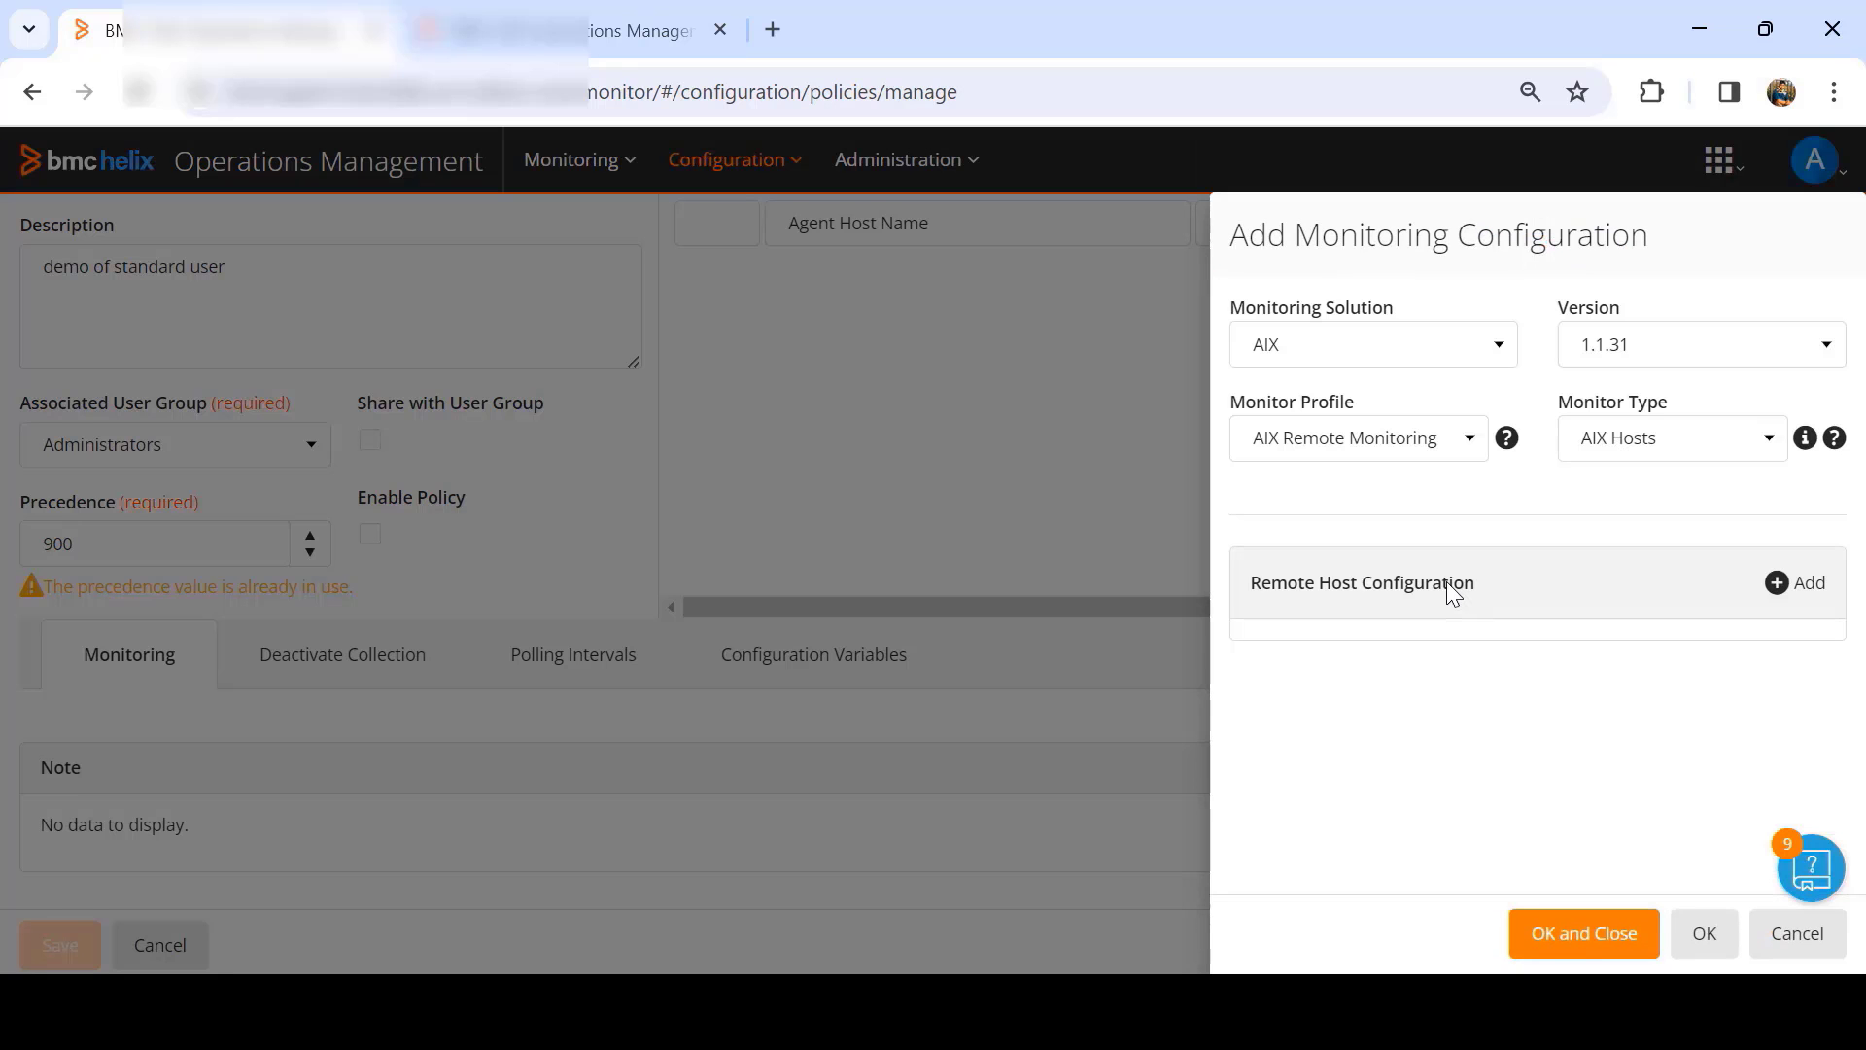
left_click(1494, 356)
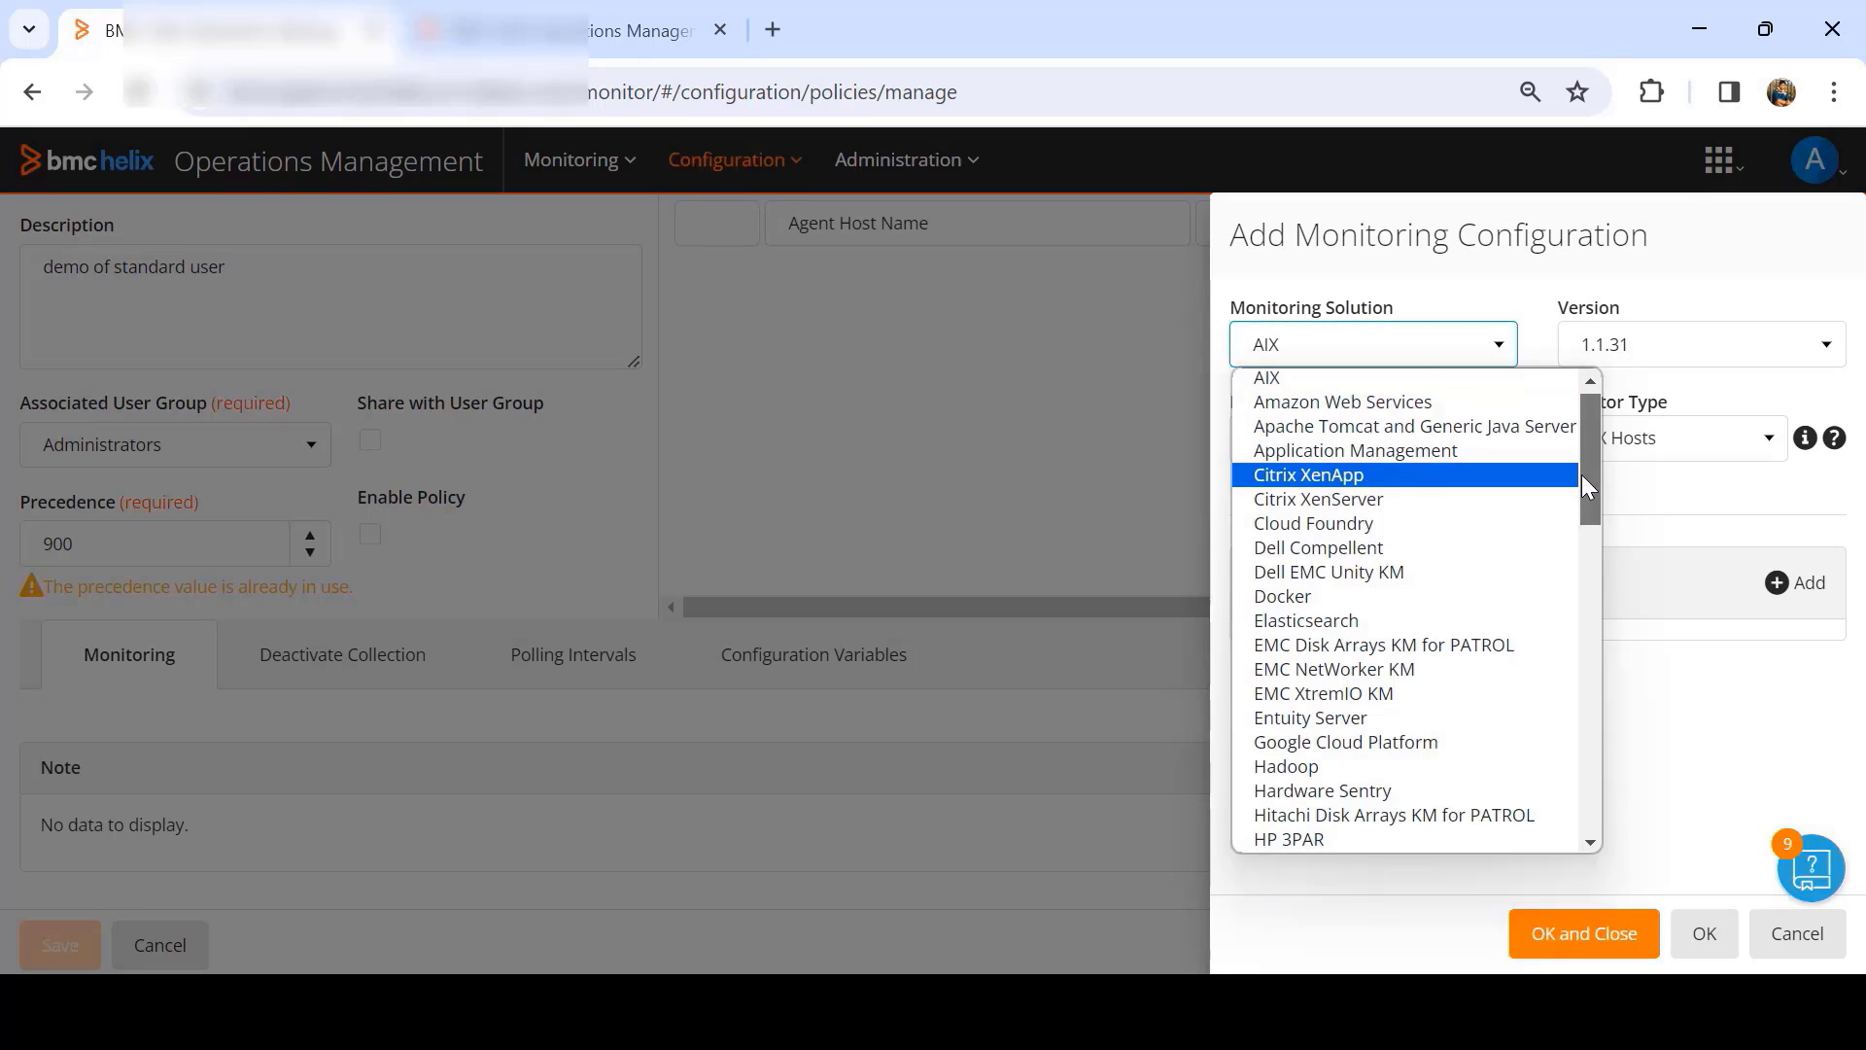
left_click_drag(1582, 474, 1577, 630)
left_click(1445, 731)
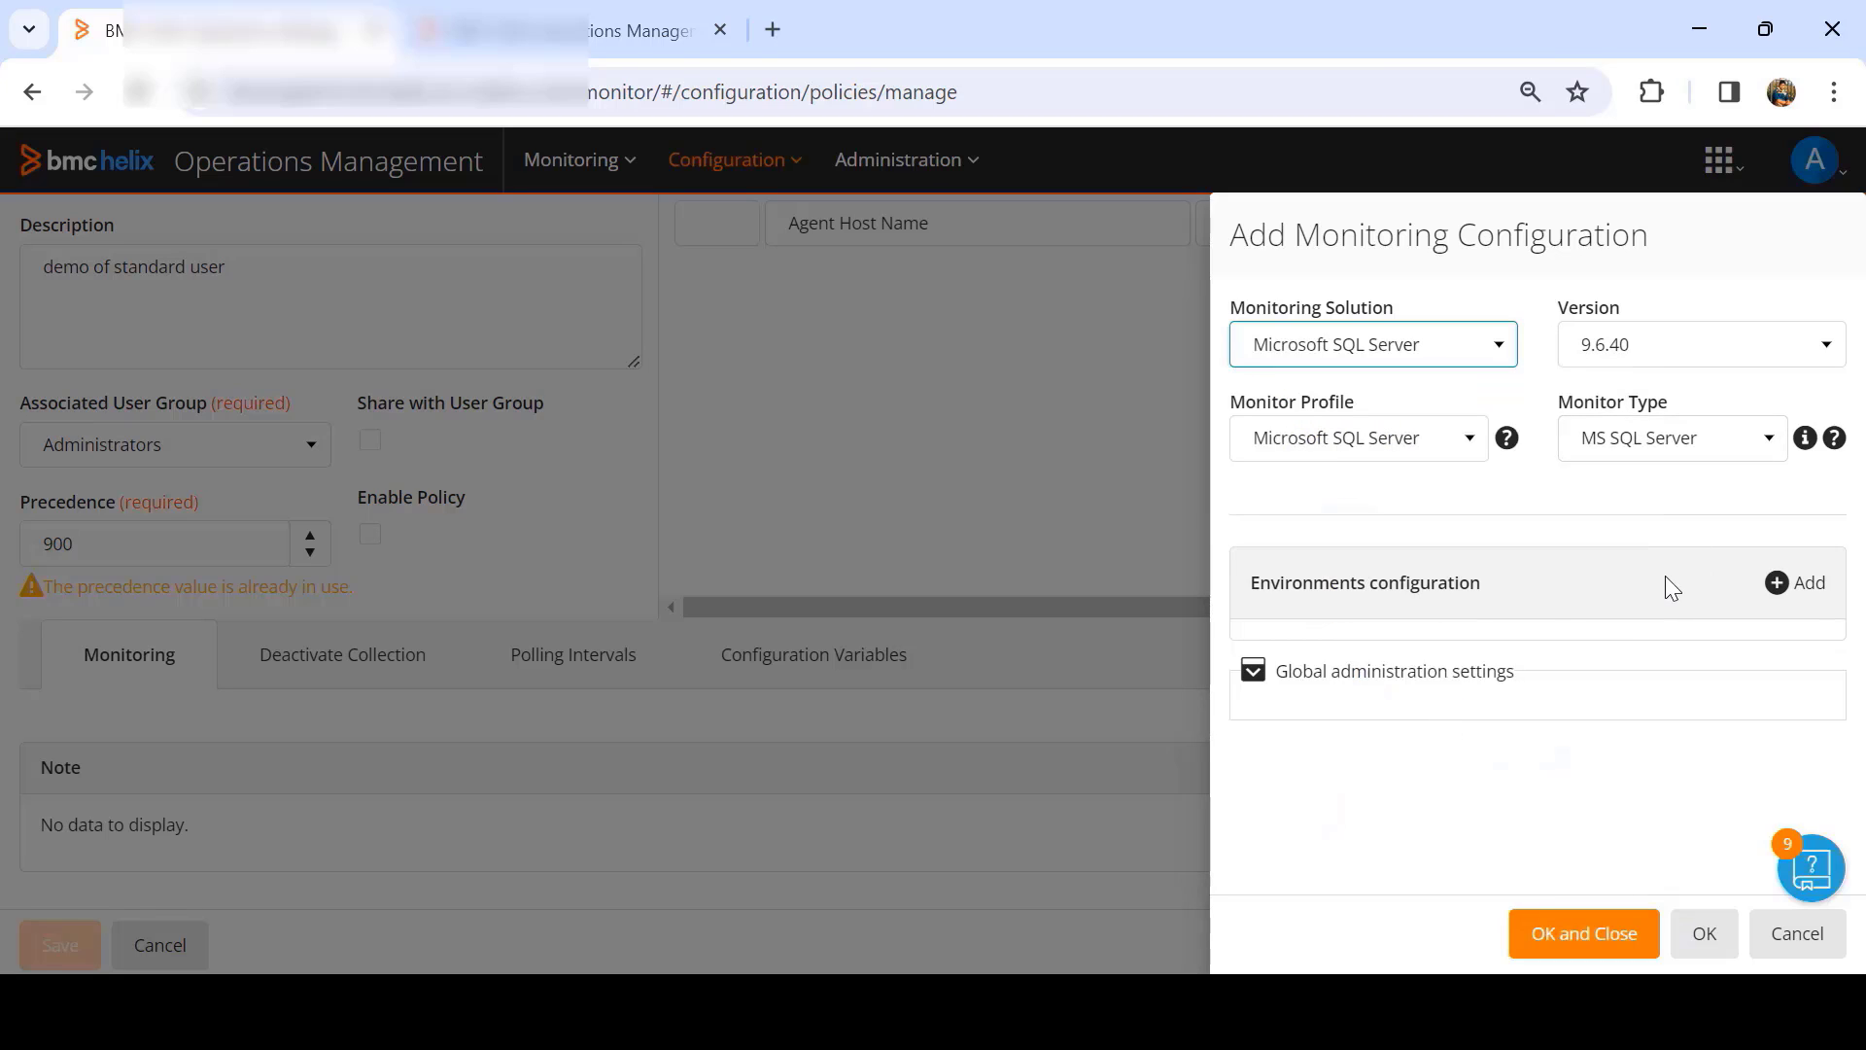
left_click(1785, 595)
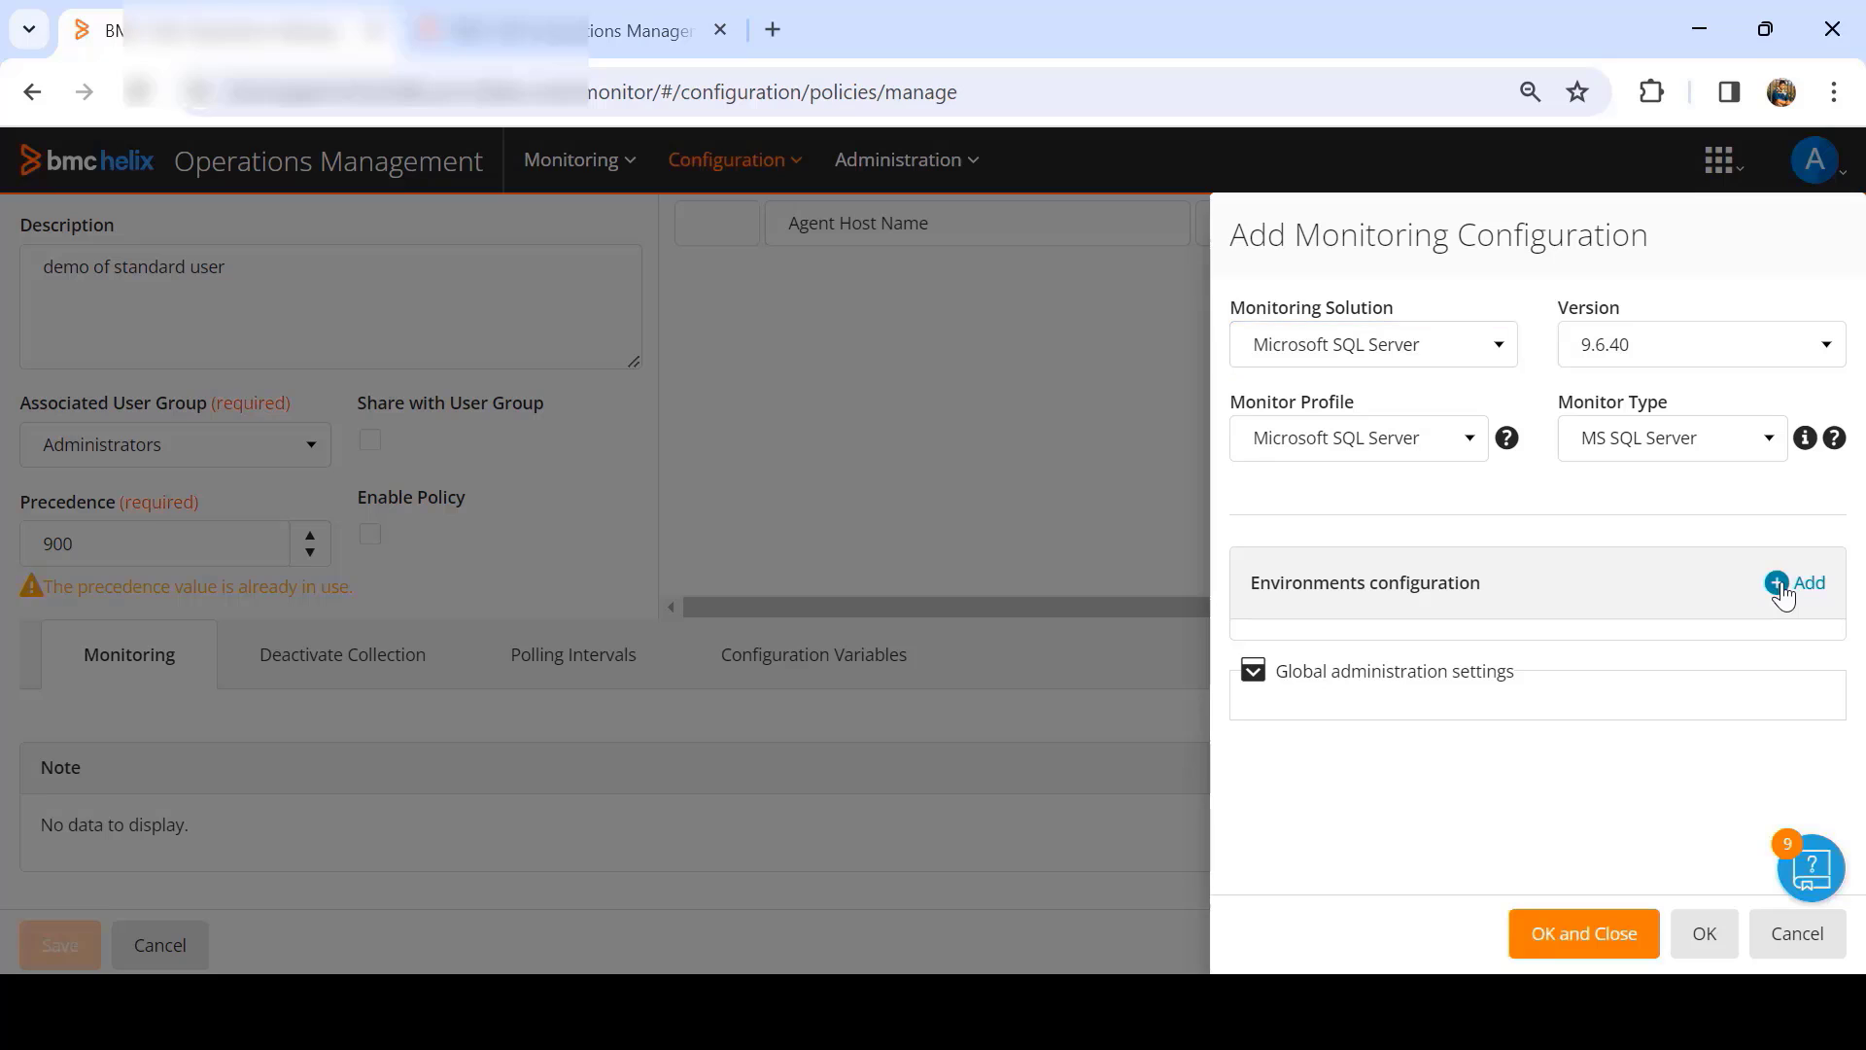
Start a Local environment configuration for the MS SQL Server monitor and review its form.
left_click(1785, 587)
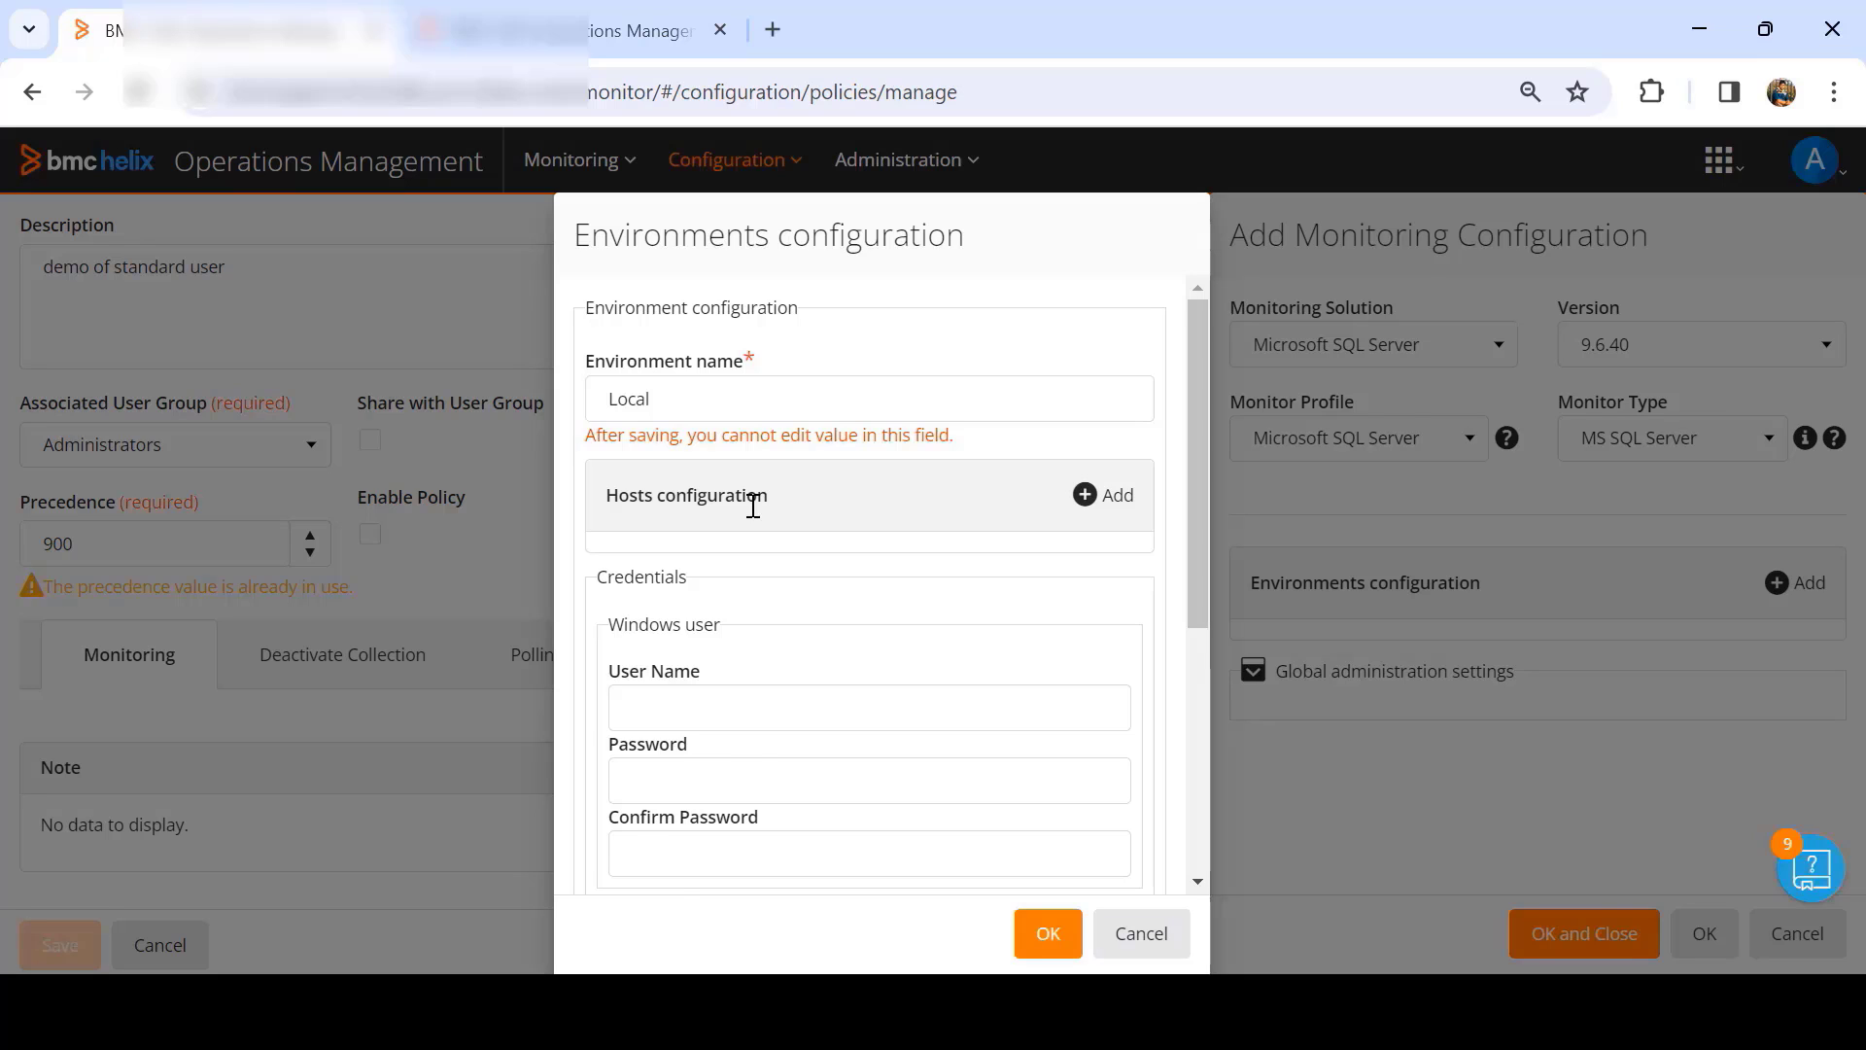
scroll(1171, 681, "down", 3)
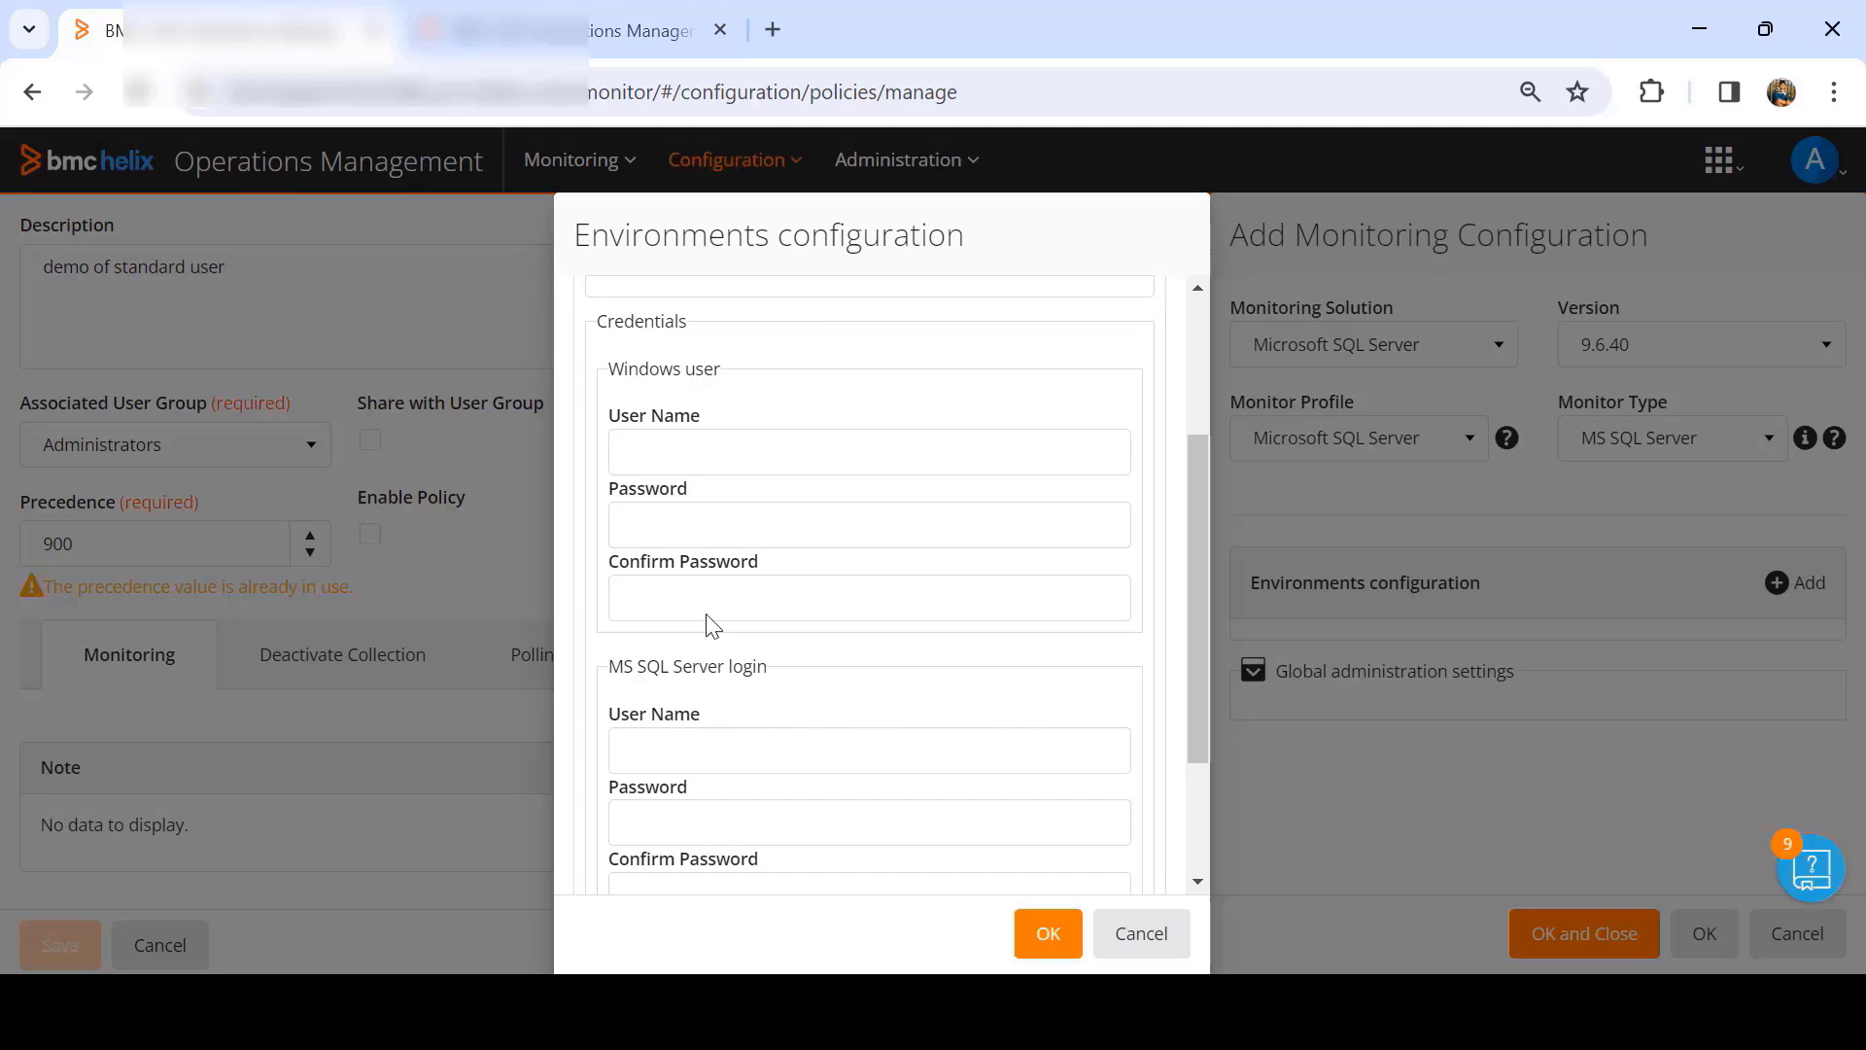
mouse_move(795, 514)
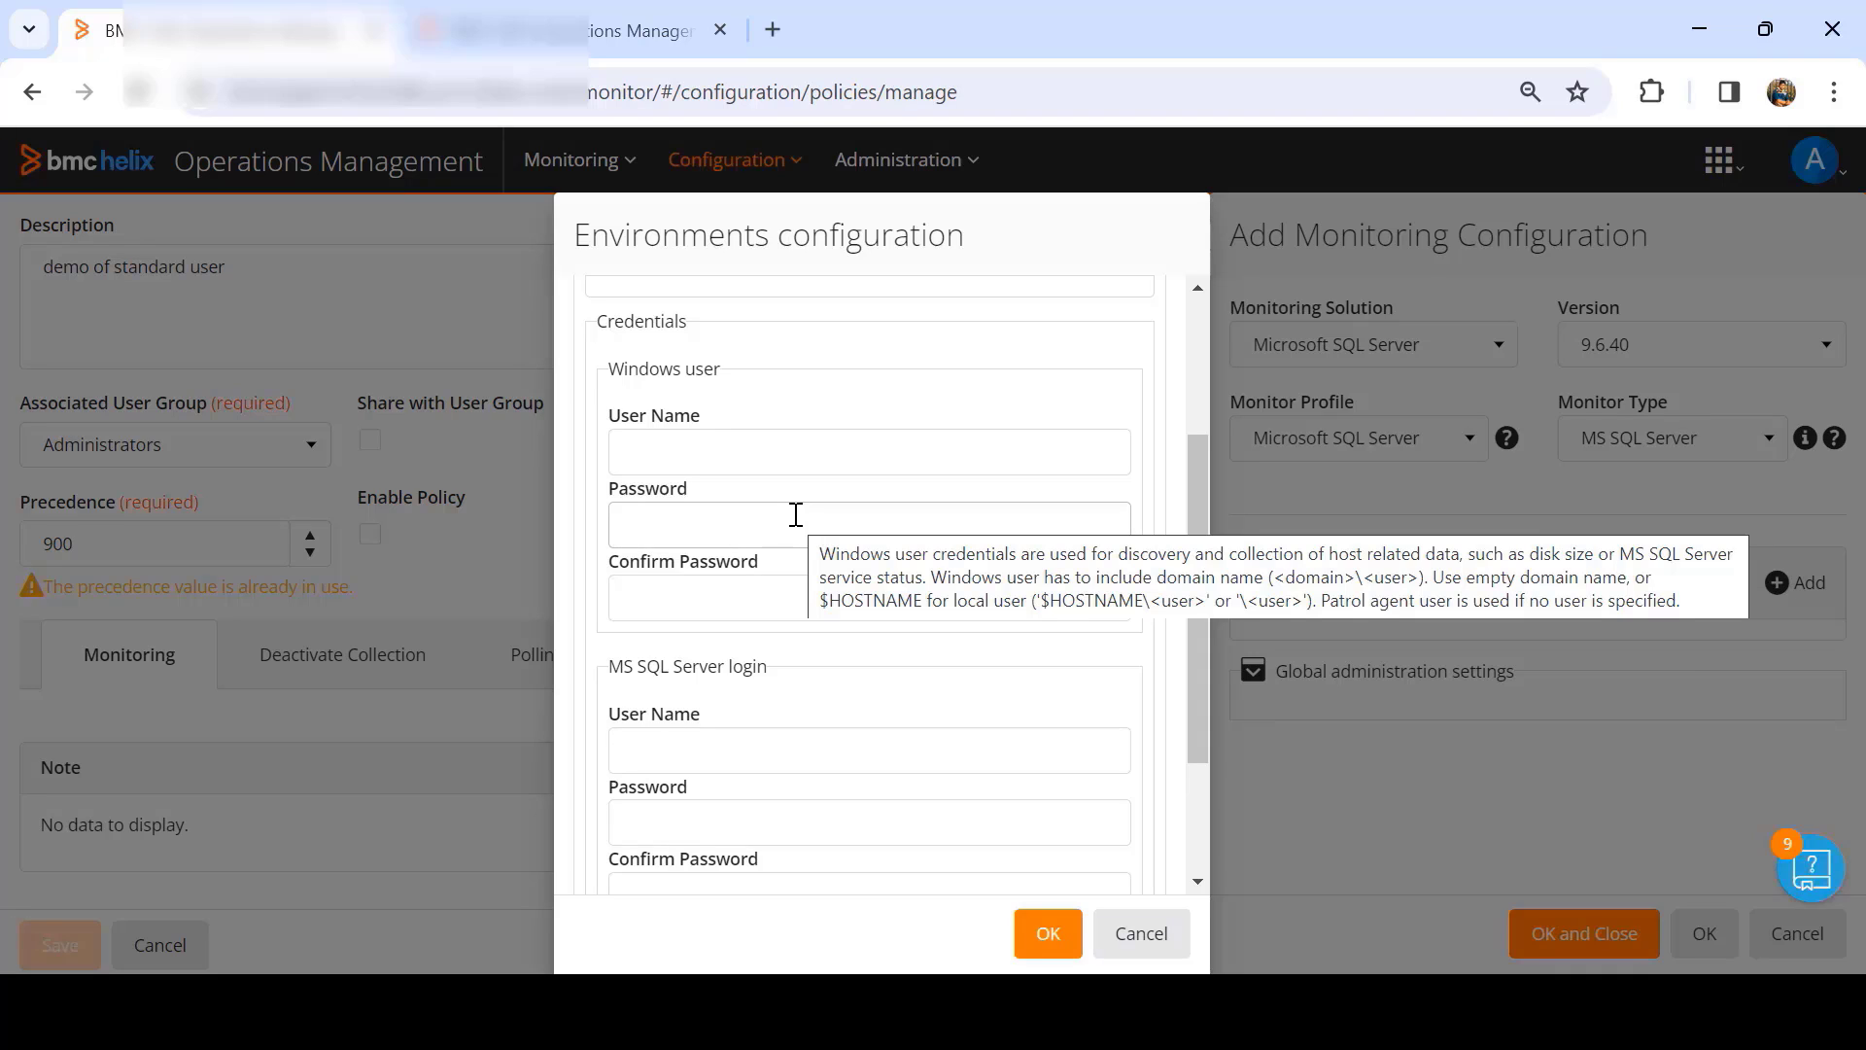
mouse_move(748, 761)
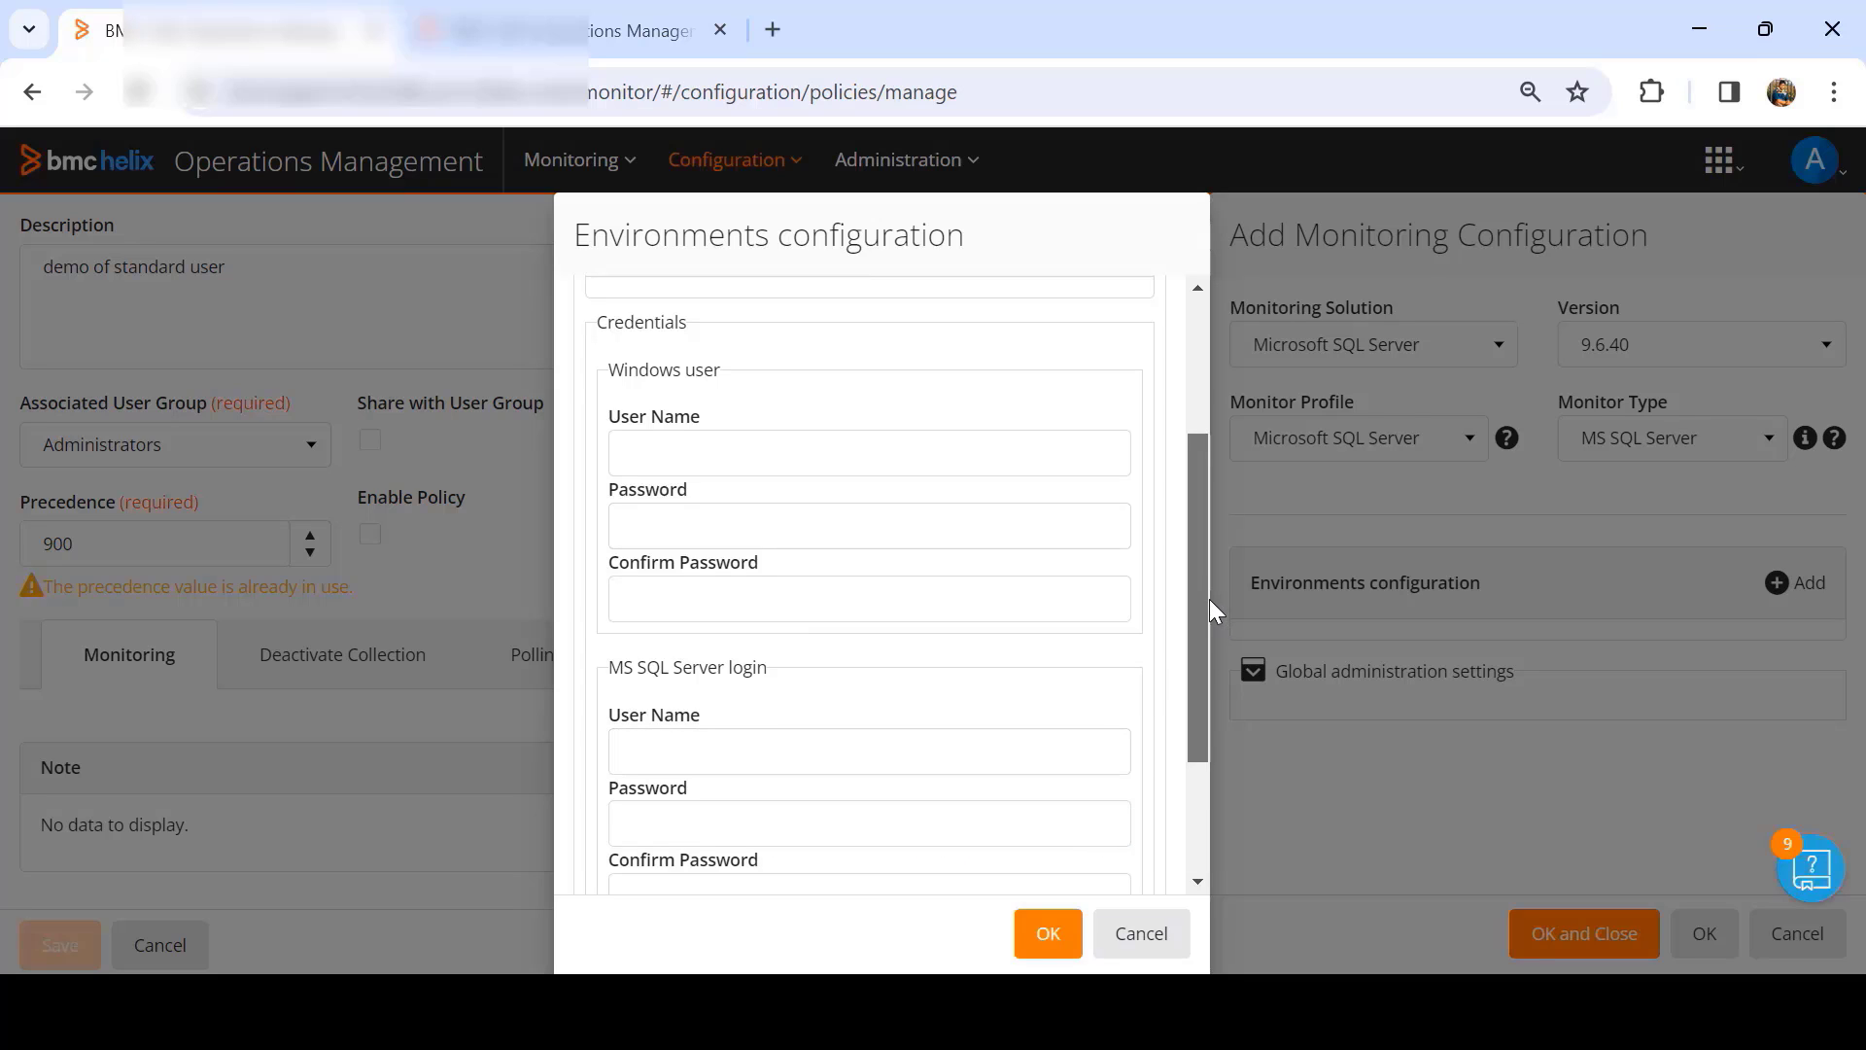
left_click_drag(1209, 598, 1198, 657)
Set the SQL login user sa with a confirmed password, save Local, and reopen it for editing.
left_click(878, 647)
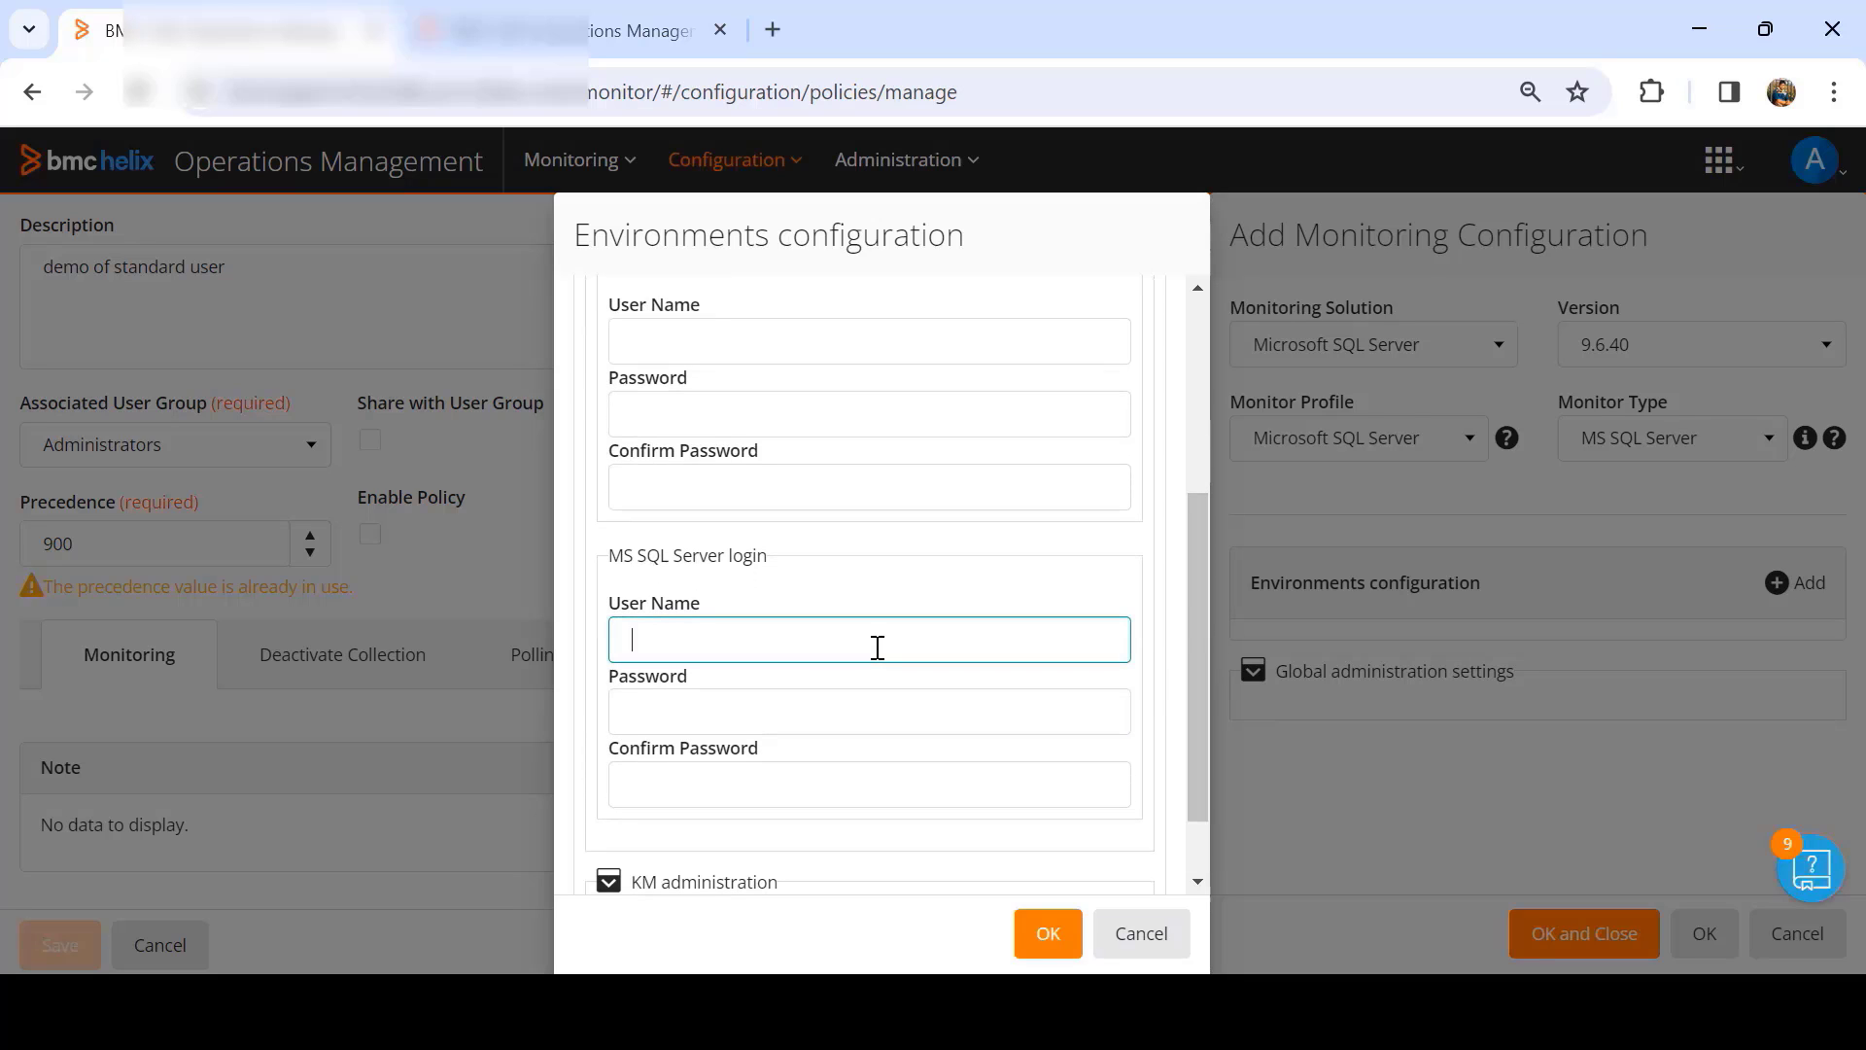
type("sa")
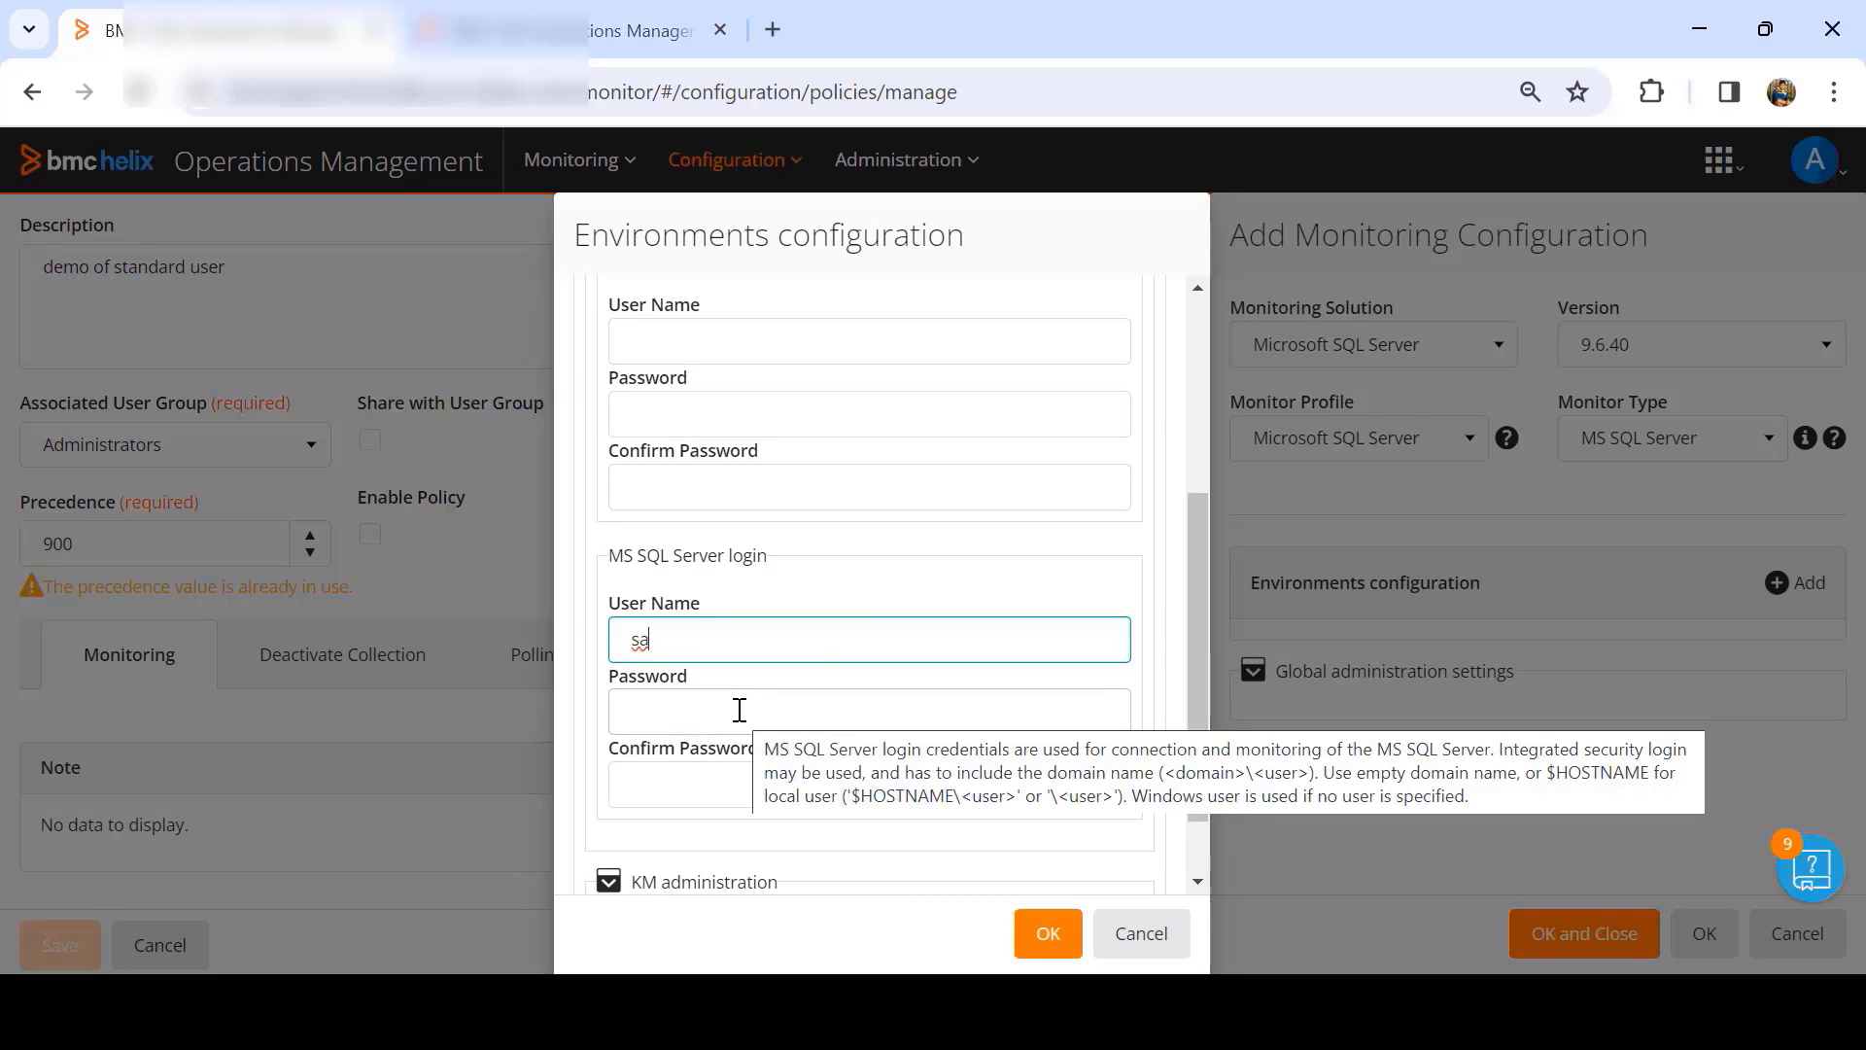
left_click(739, 710)
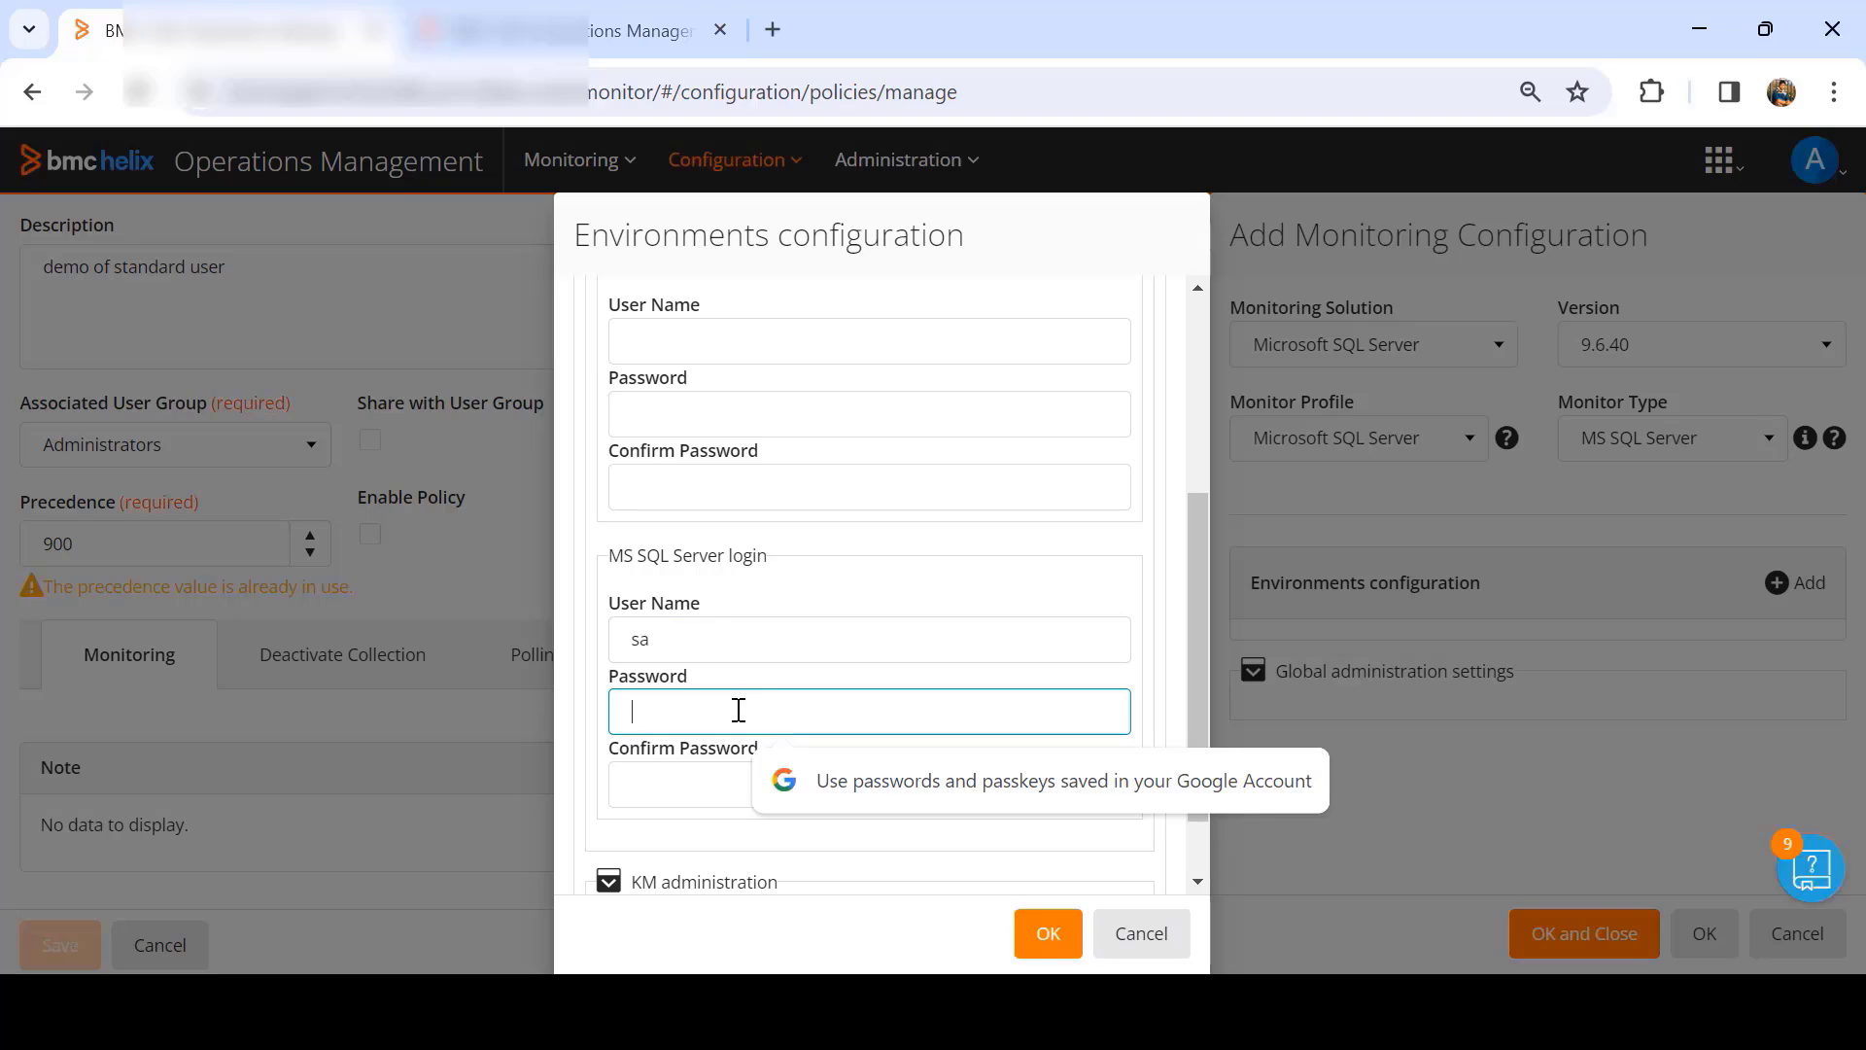
type("•••••••")
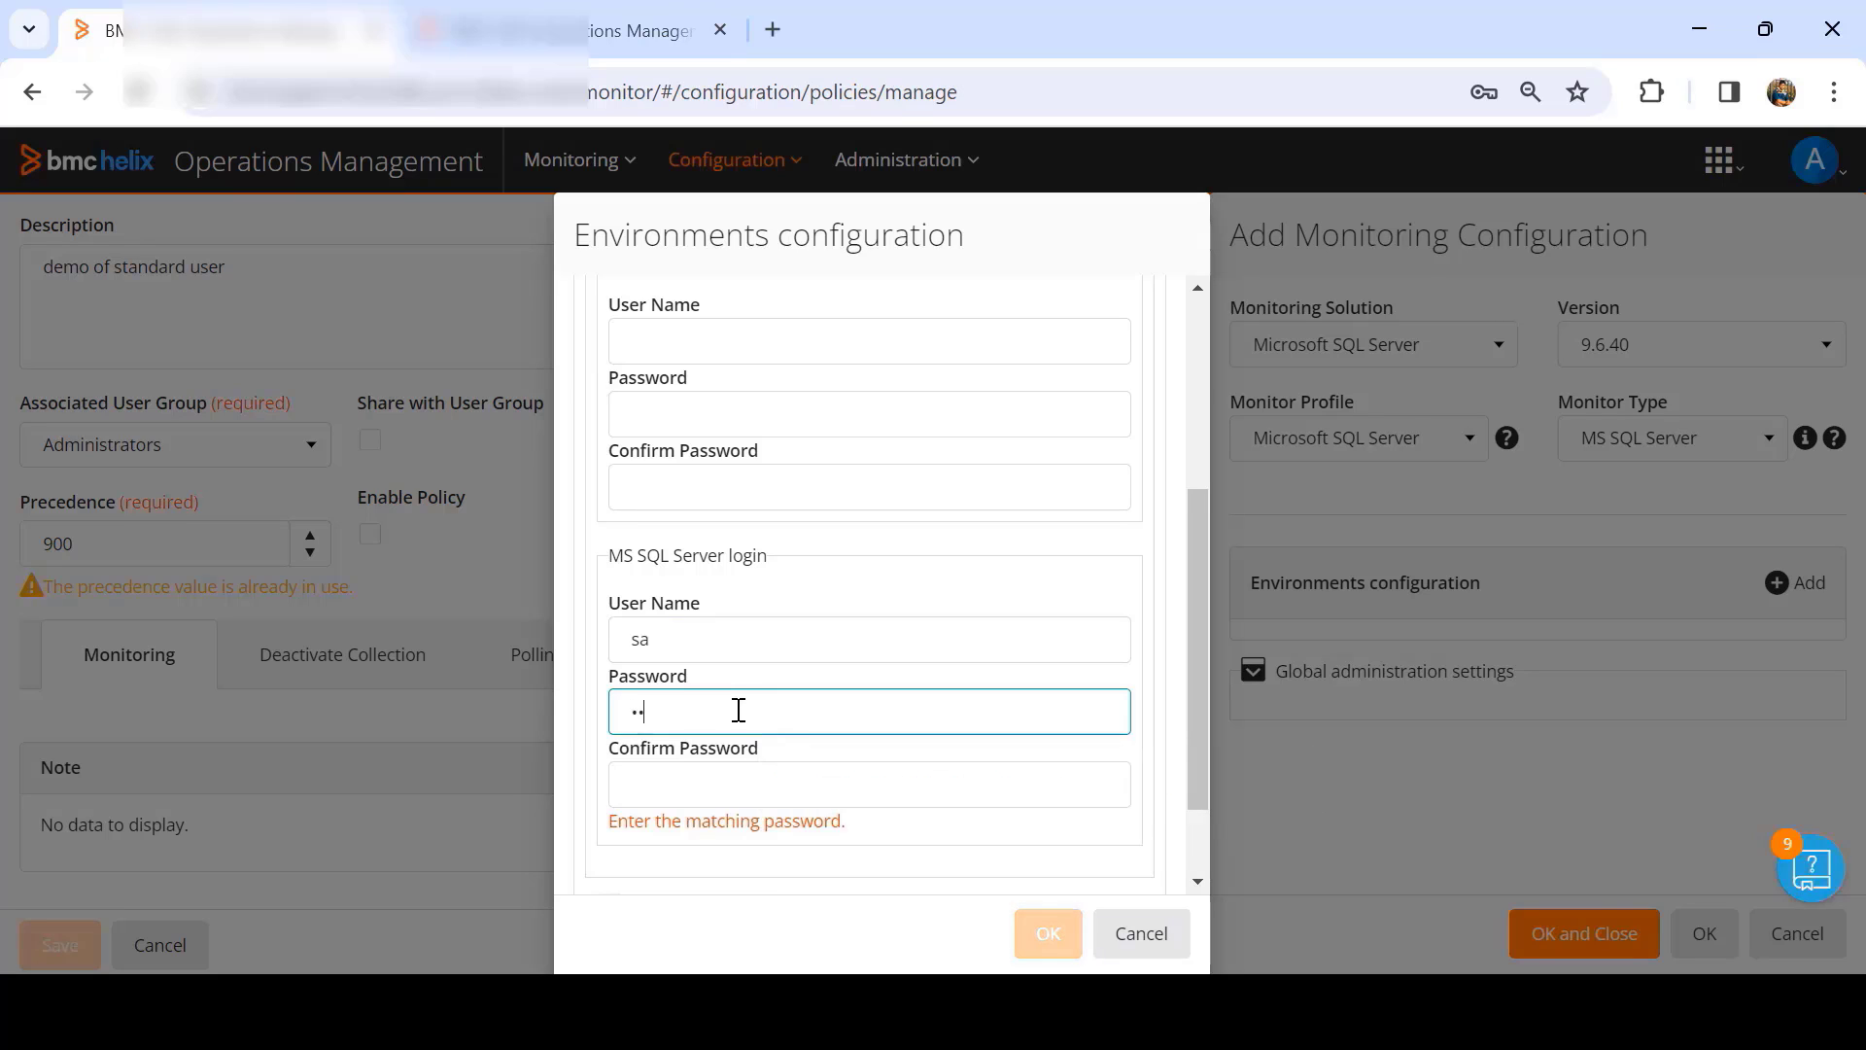
type("•")
key("Tab")
type("••••••••")
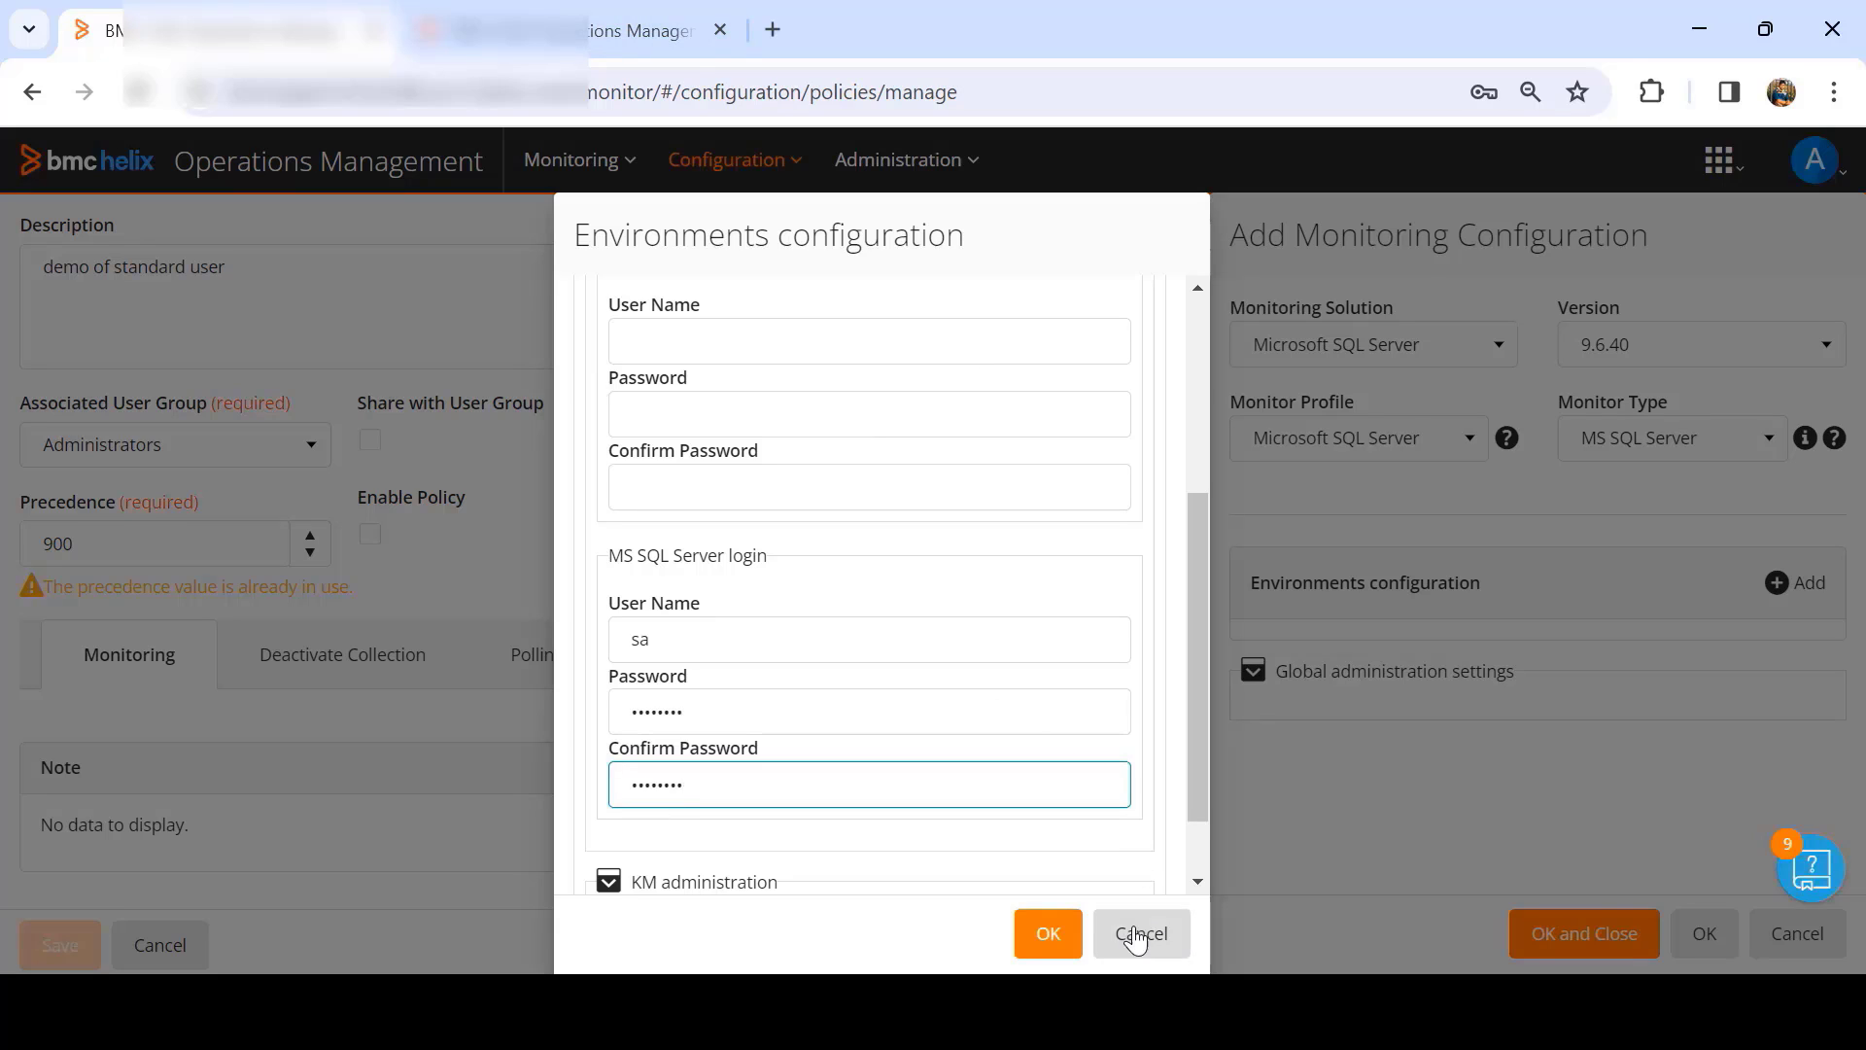
mouse_move(904, 717)
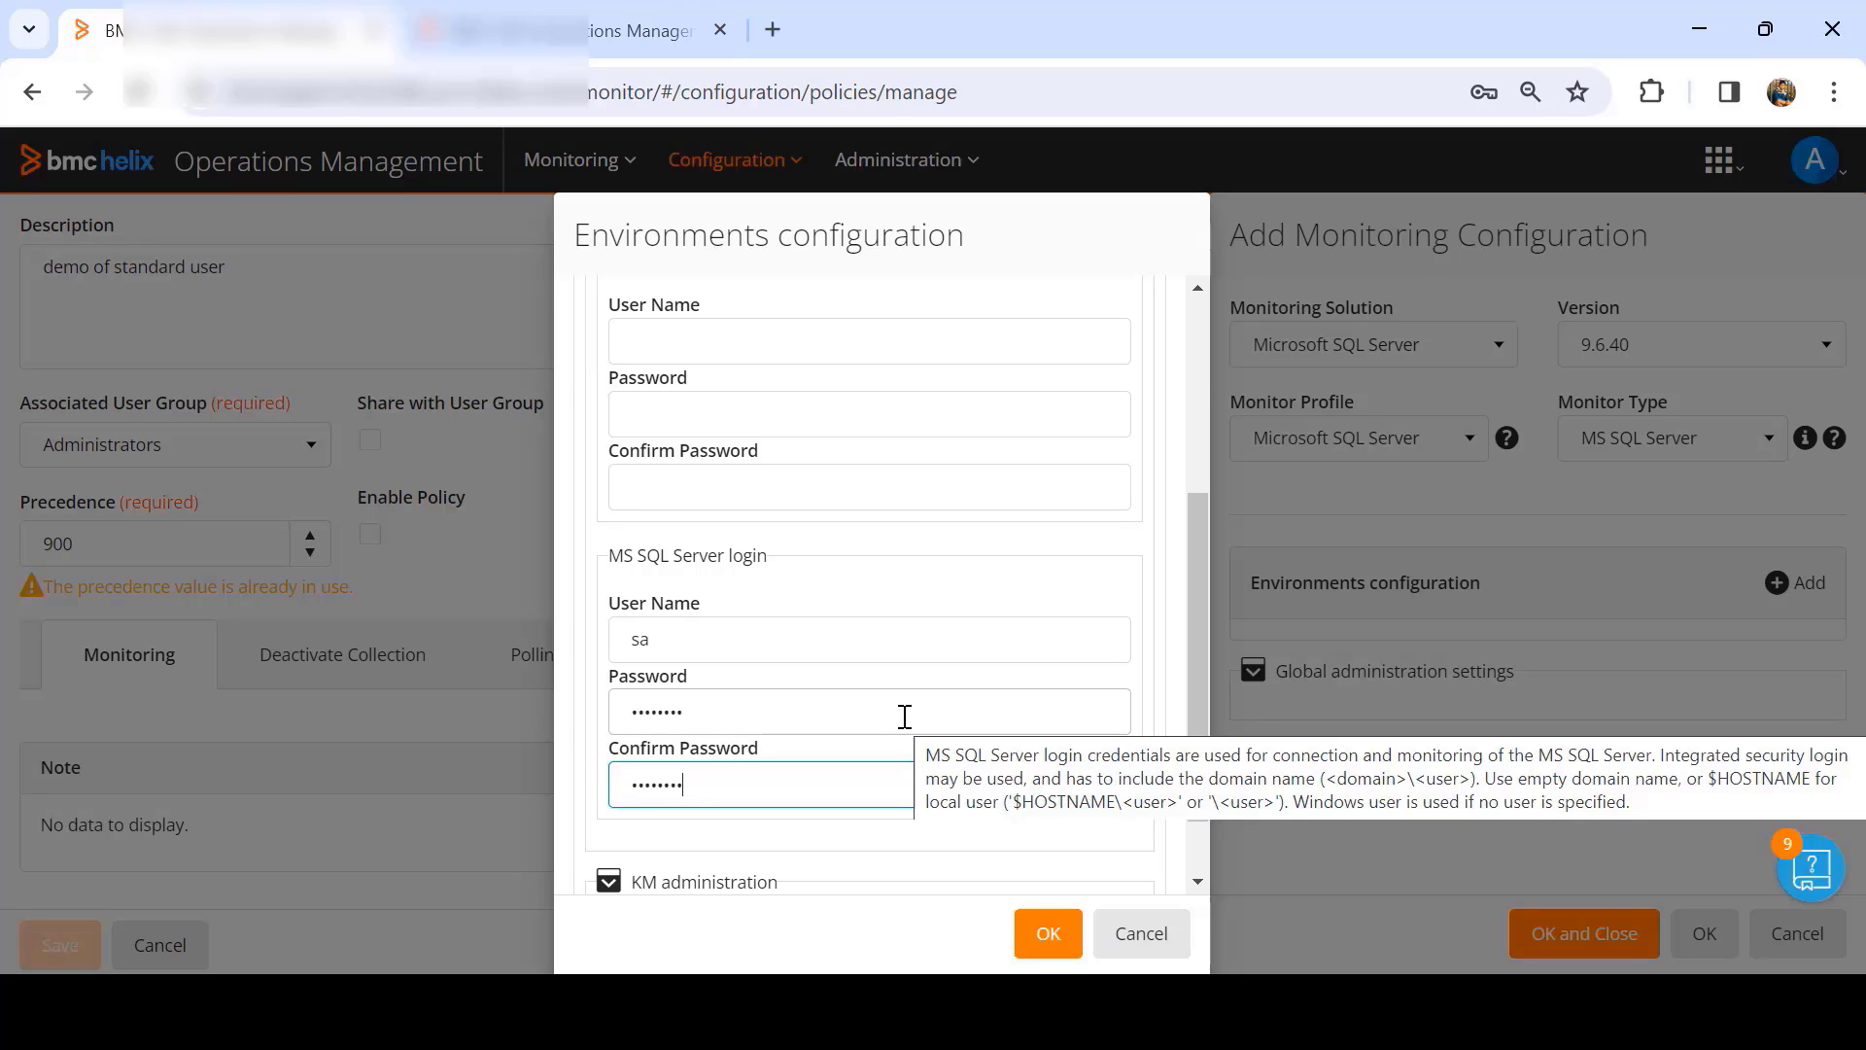
left_click(1054, 938)
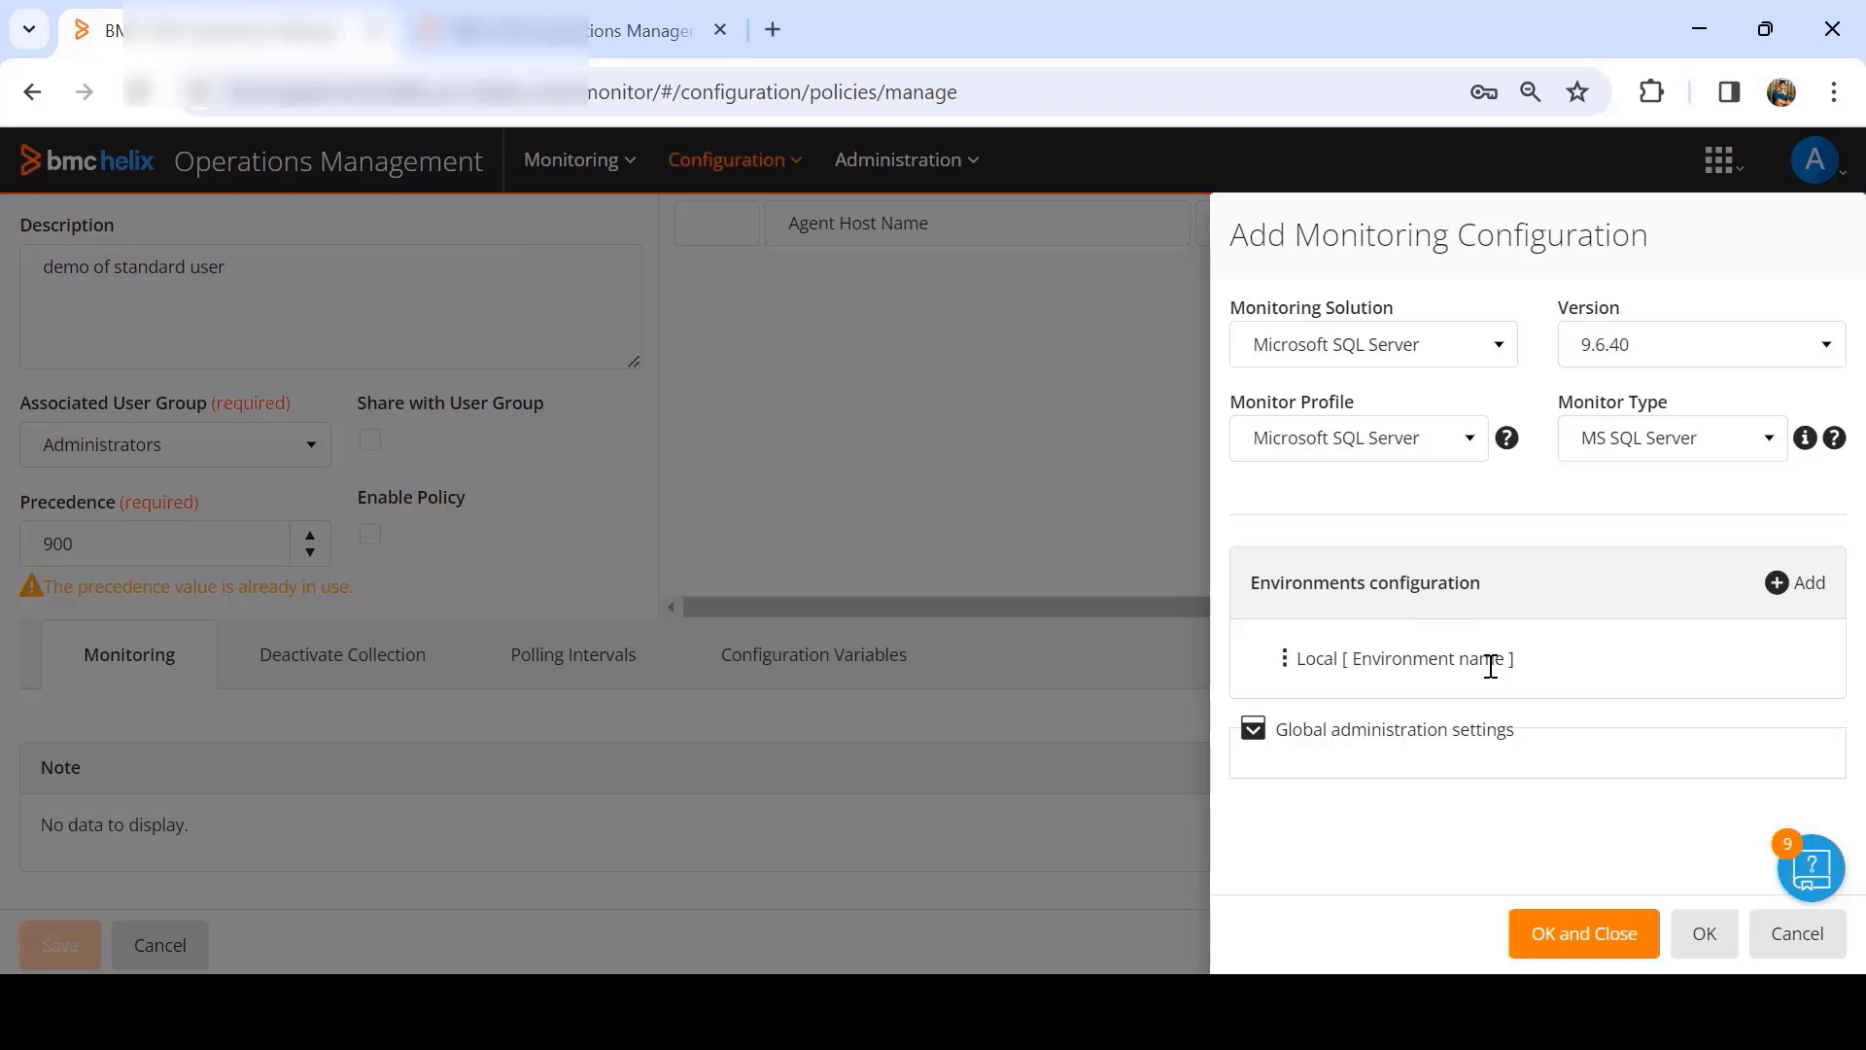
left_click(1284, 660)
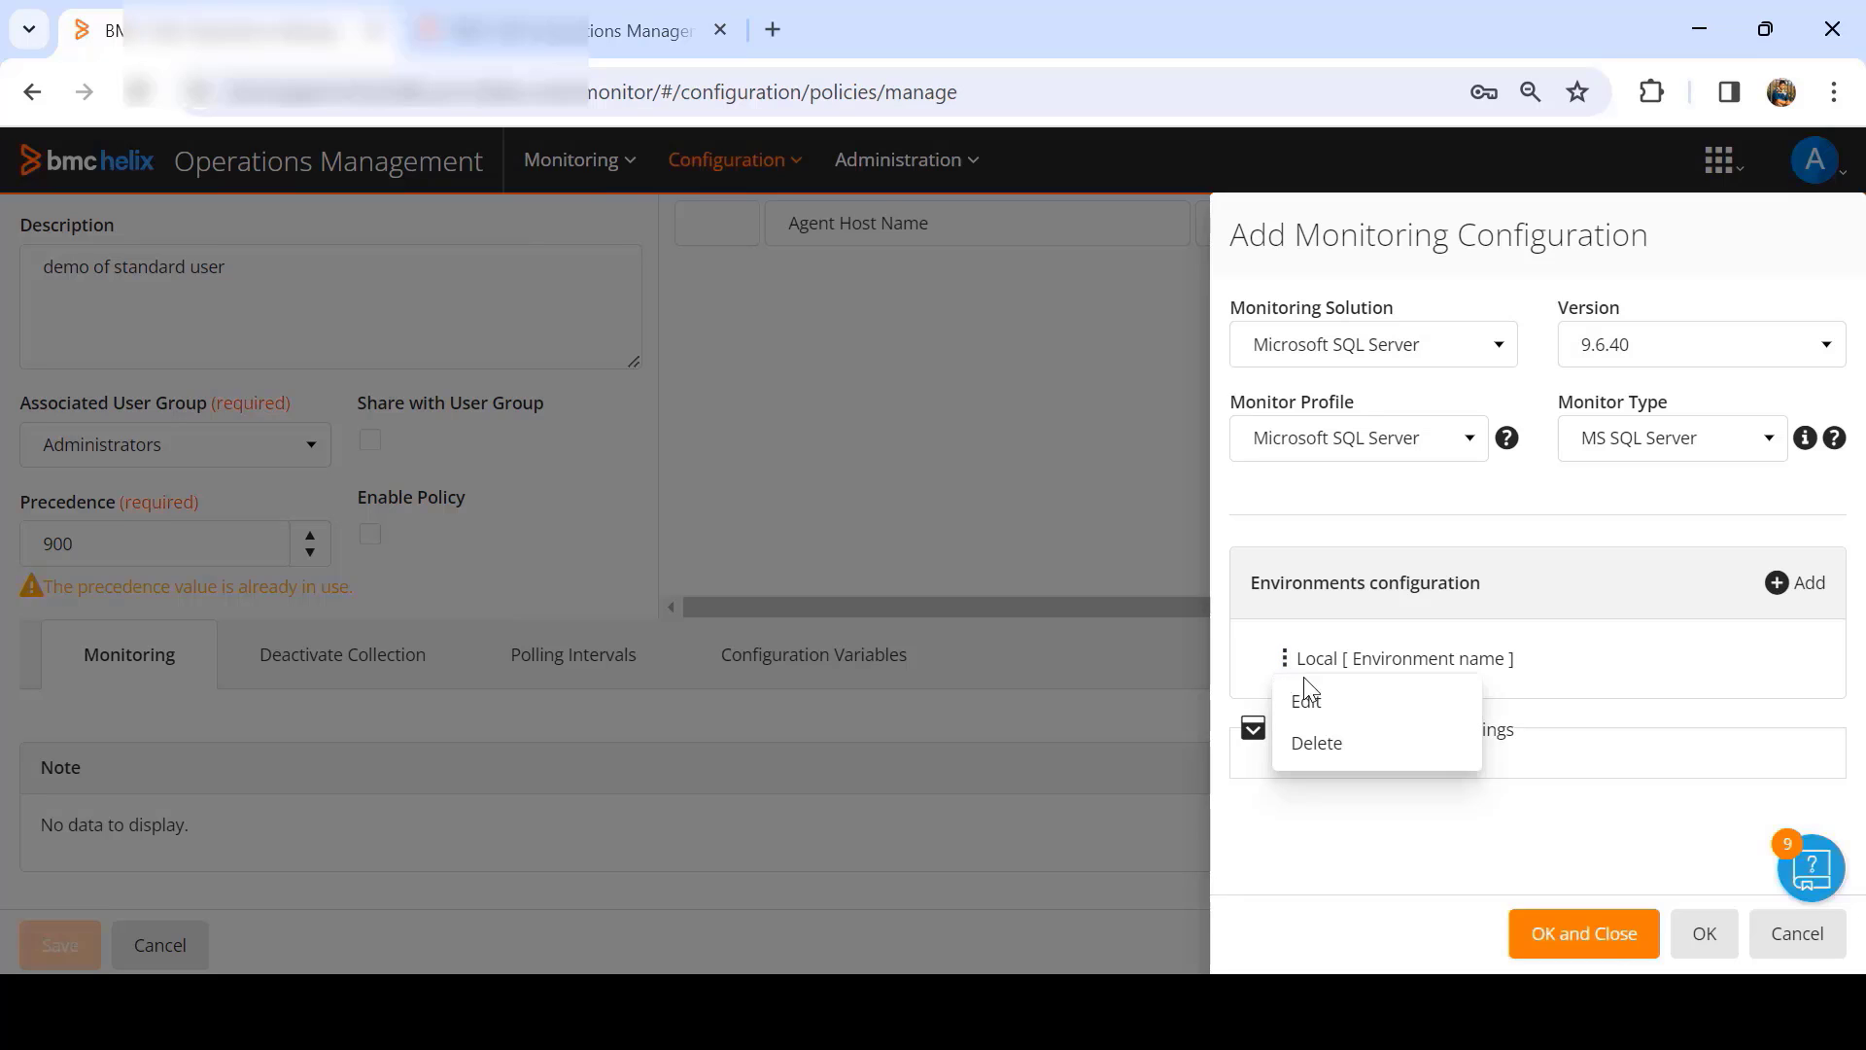
left_click(1314, 702)
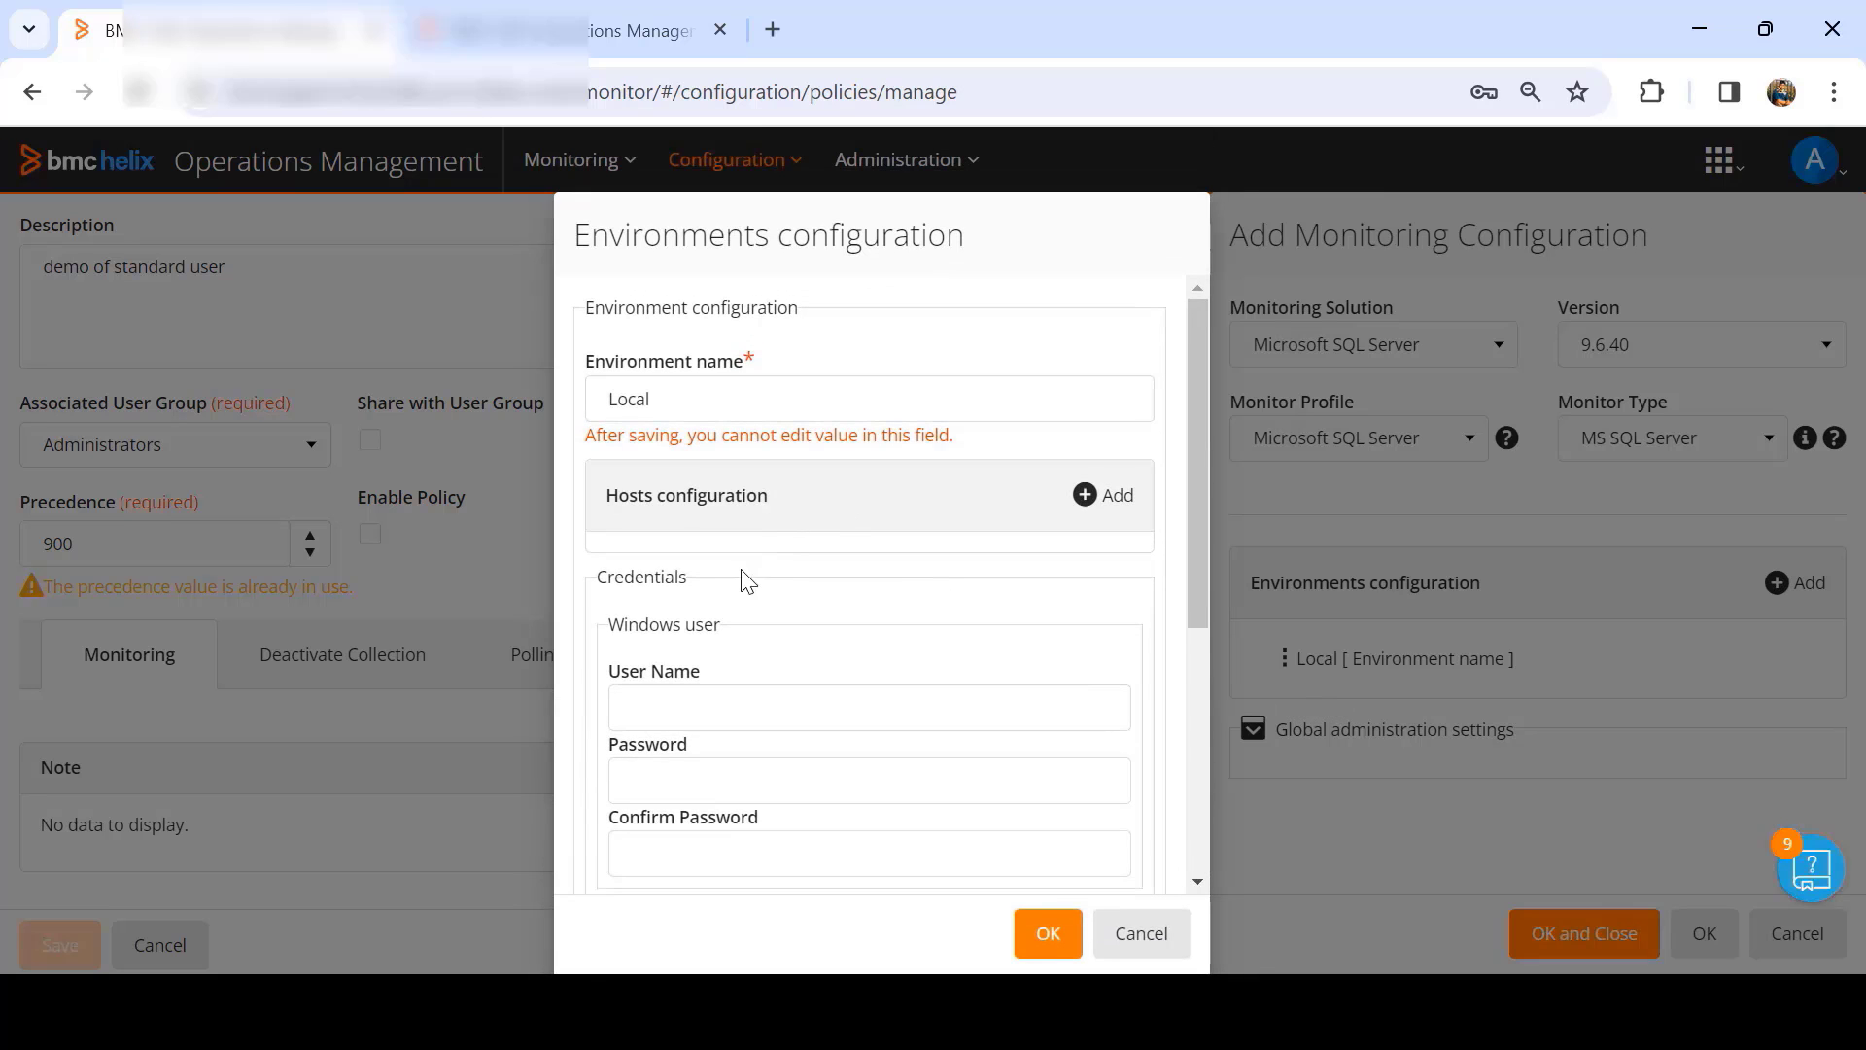
Add host $HOSTNAME under the Local environment.
left_click(1091, 512)
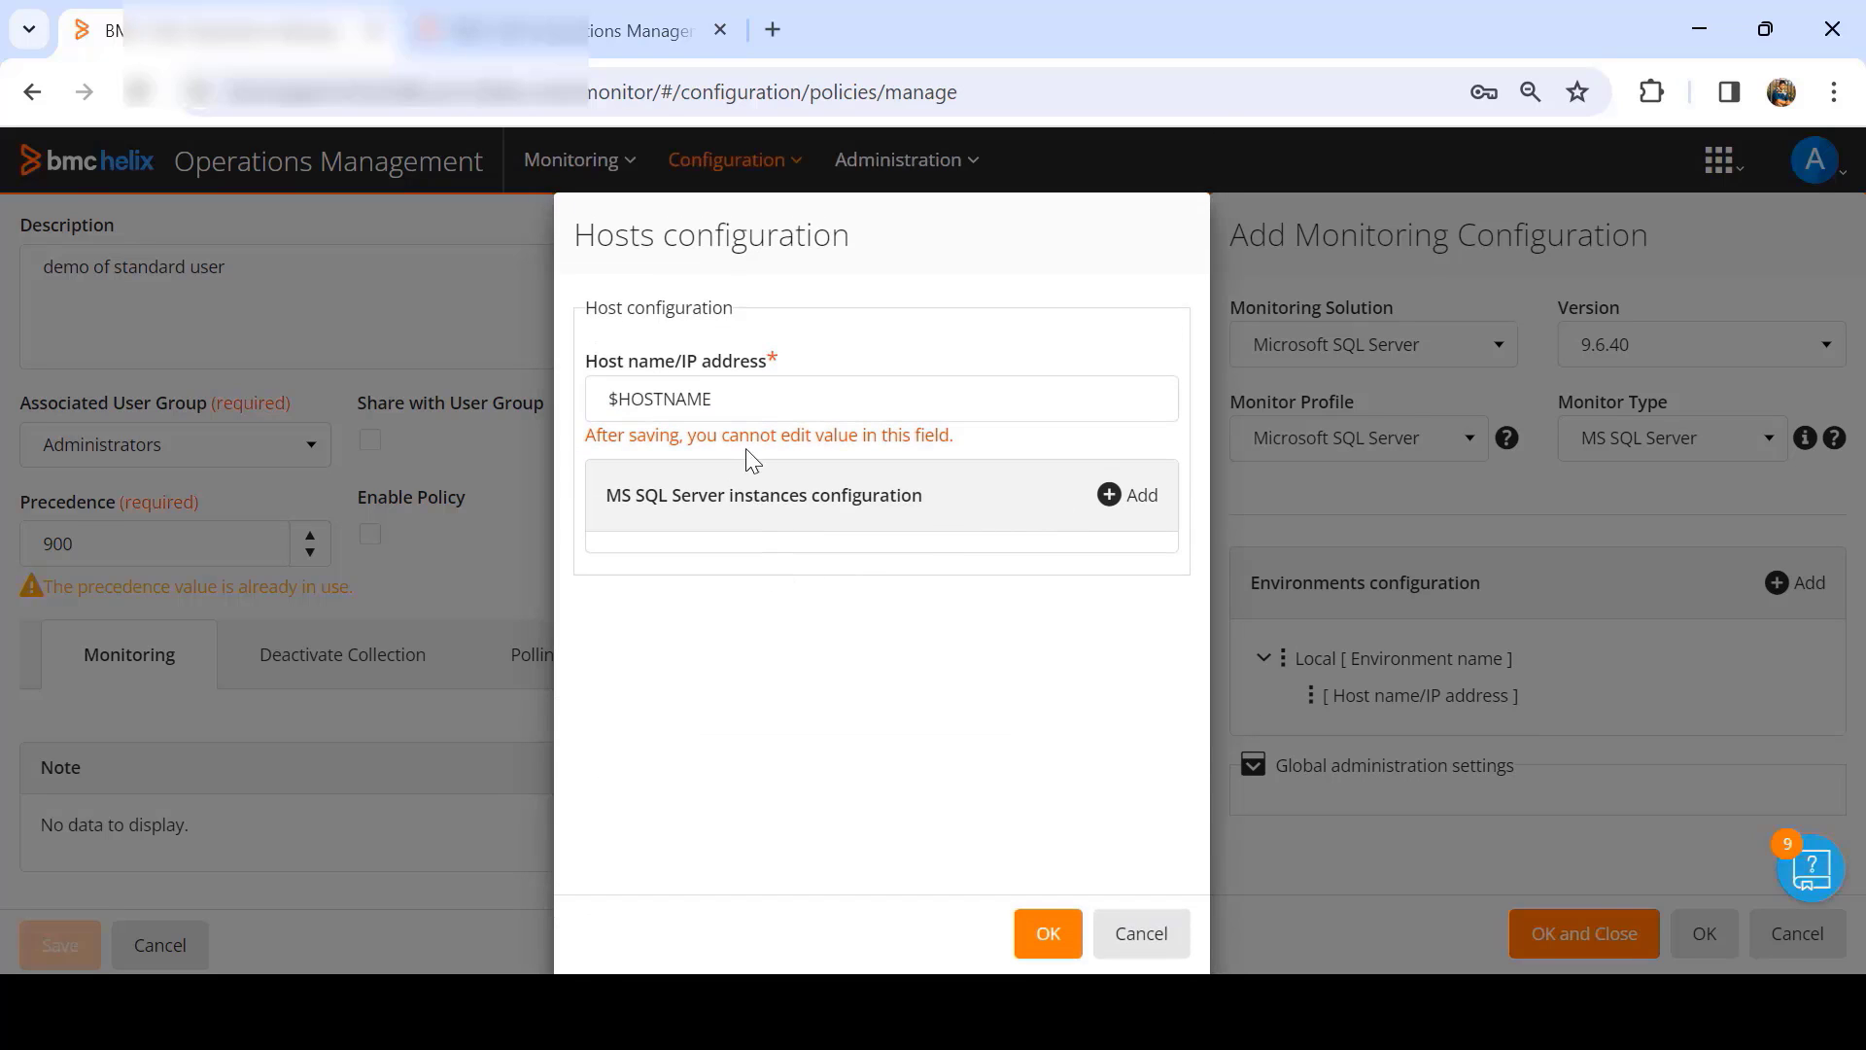
mouse_move(745, 415)
Add an MS SQL Server instance matching .*, leaving databases-only and availability-only options cleared.
left_click(1115, 517)
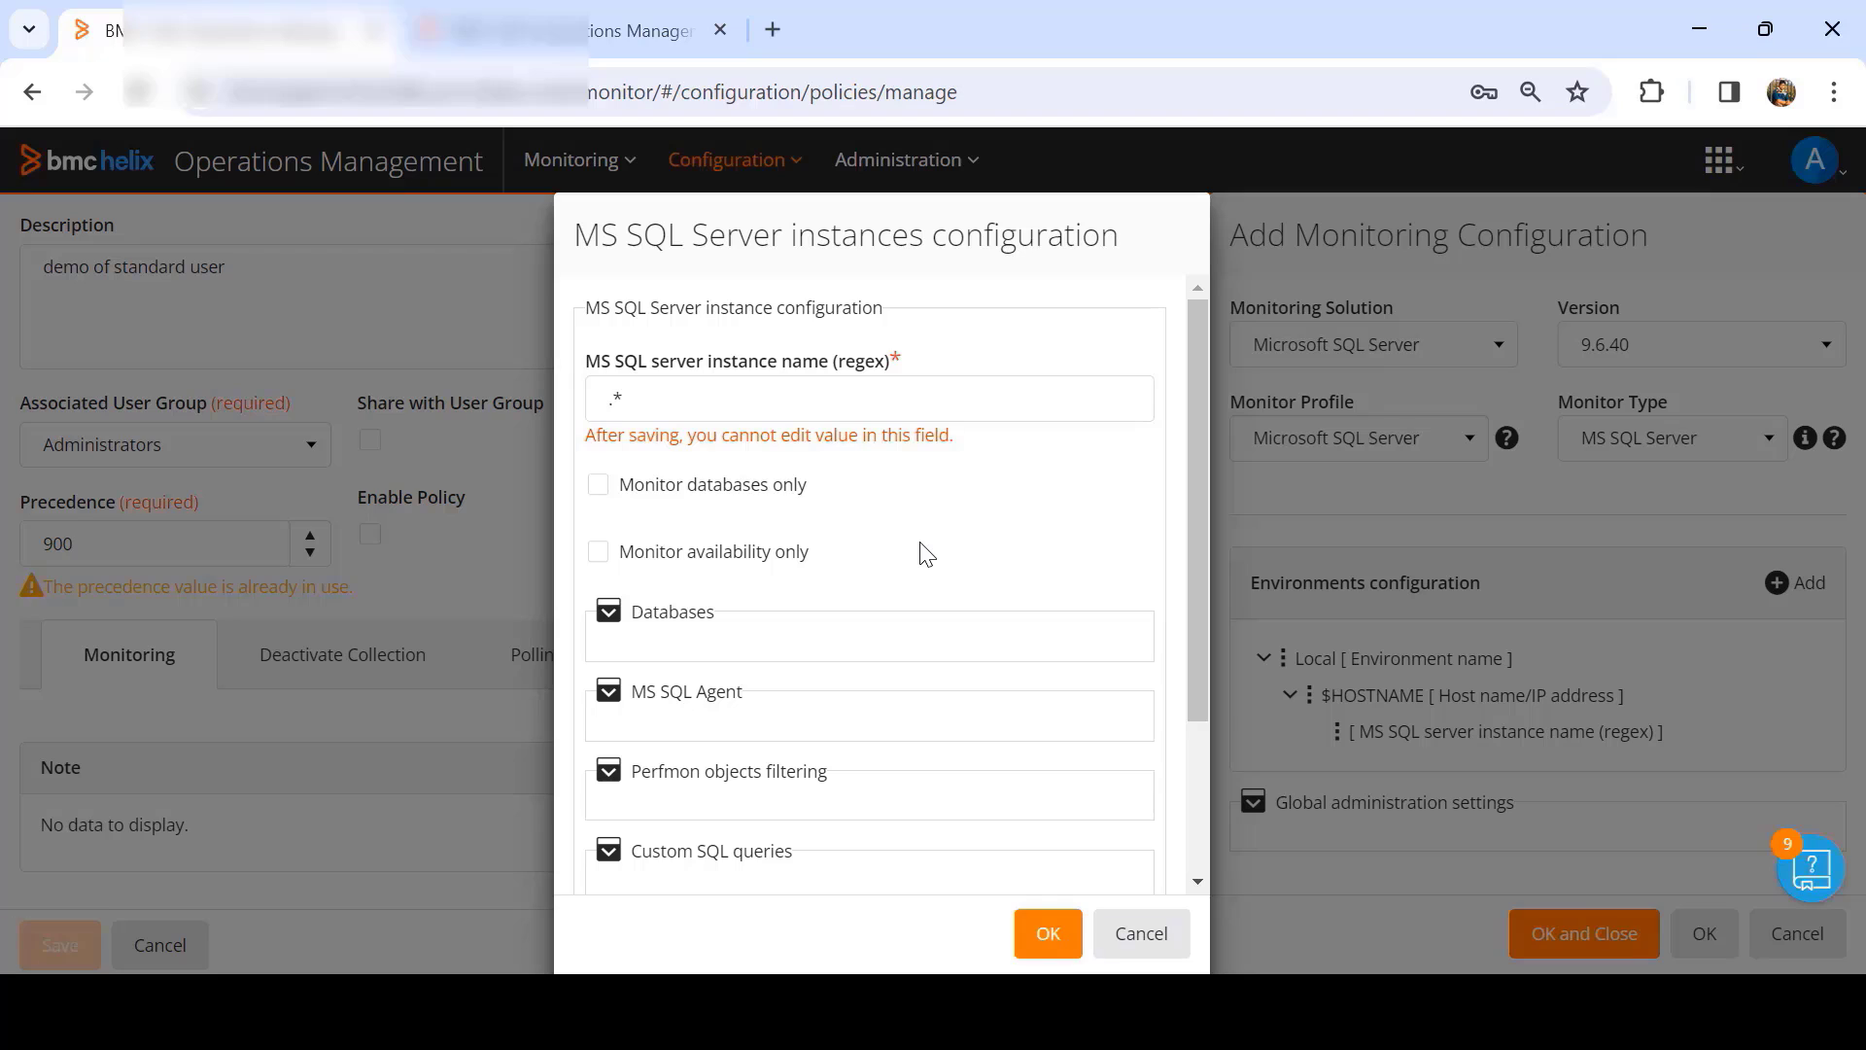
left_click(602, 493)
left_click(599, 552)
left_click(599, 486)
left_click(598, 551)
scroll(778, 486, "down", 2)
Review the Databases settings and keep the Perfmon monitoring level at Most Important.
left_click(737, 464)
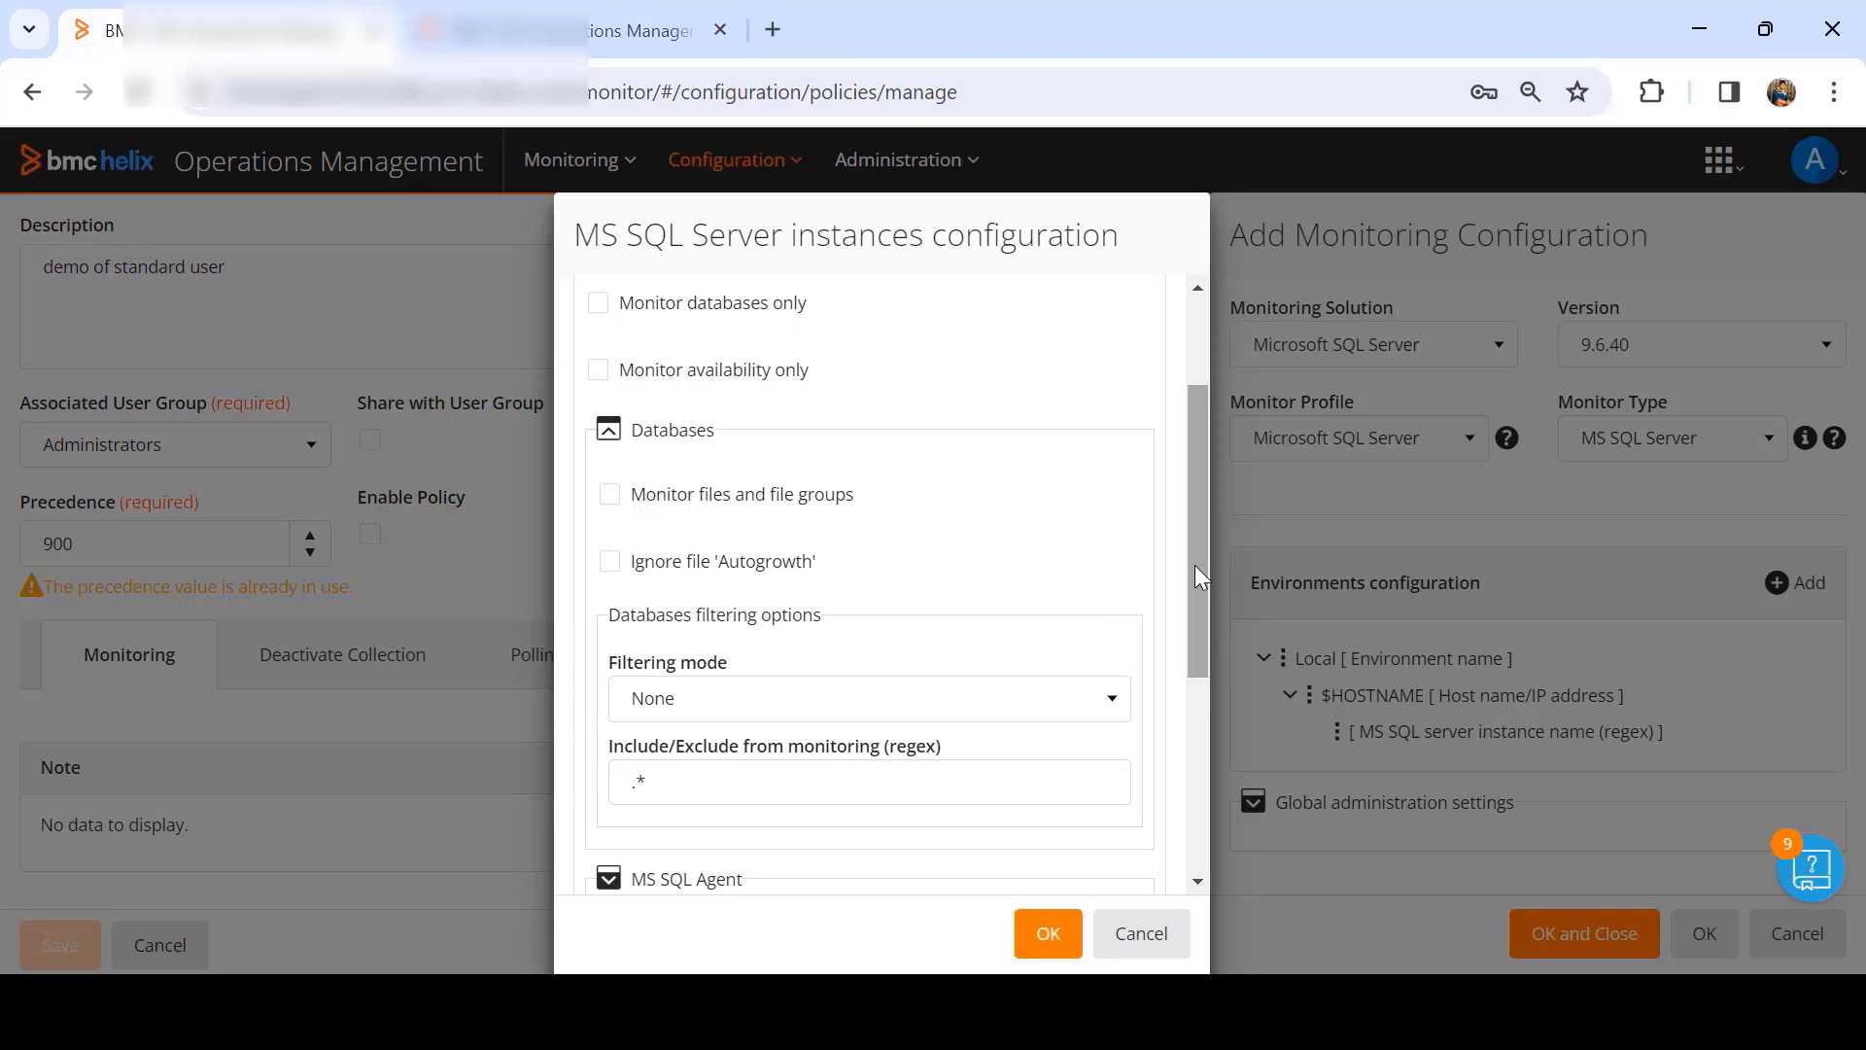
left_click_drag(1194, 567, 1193, 598)
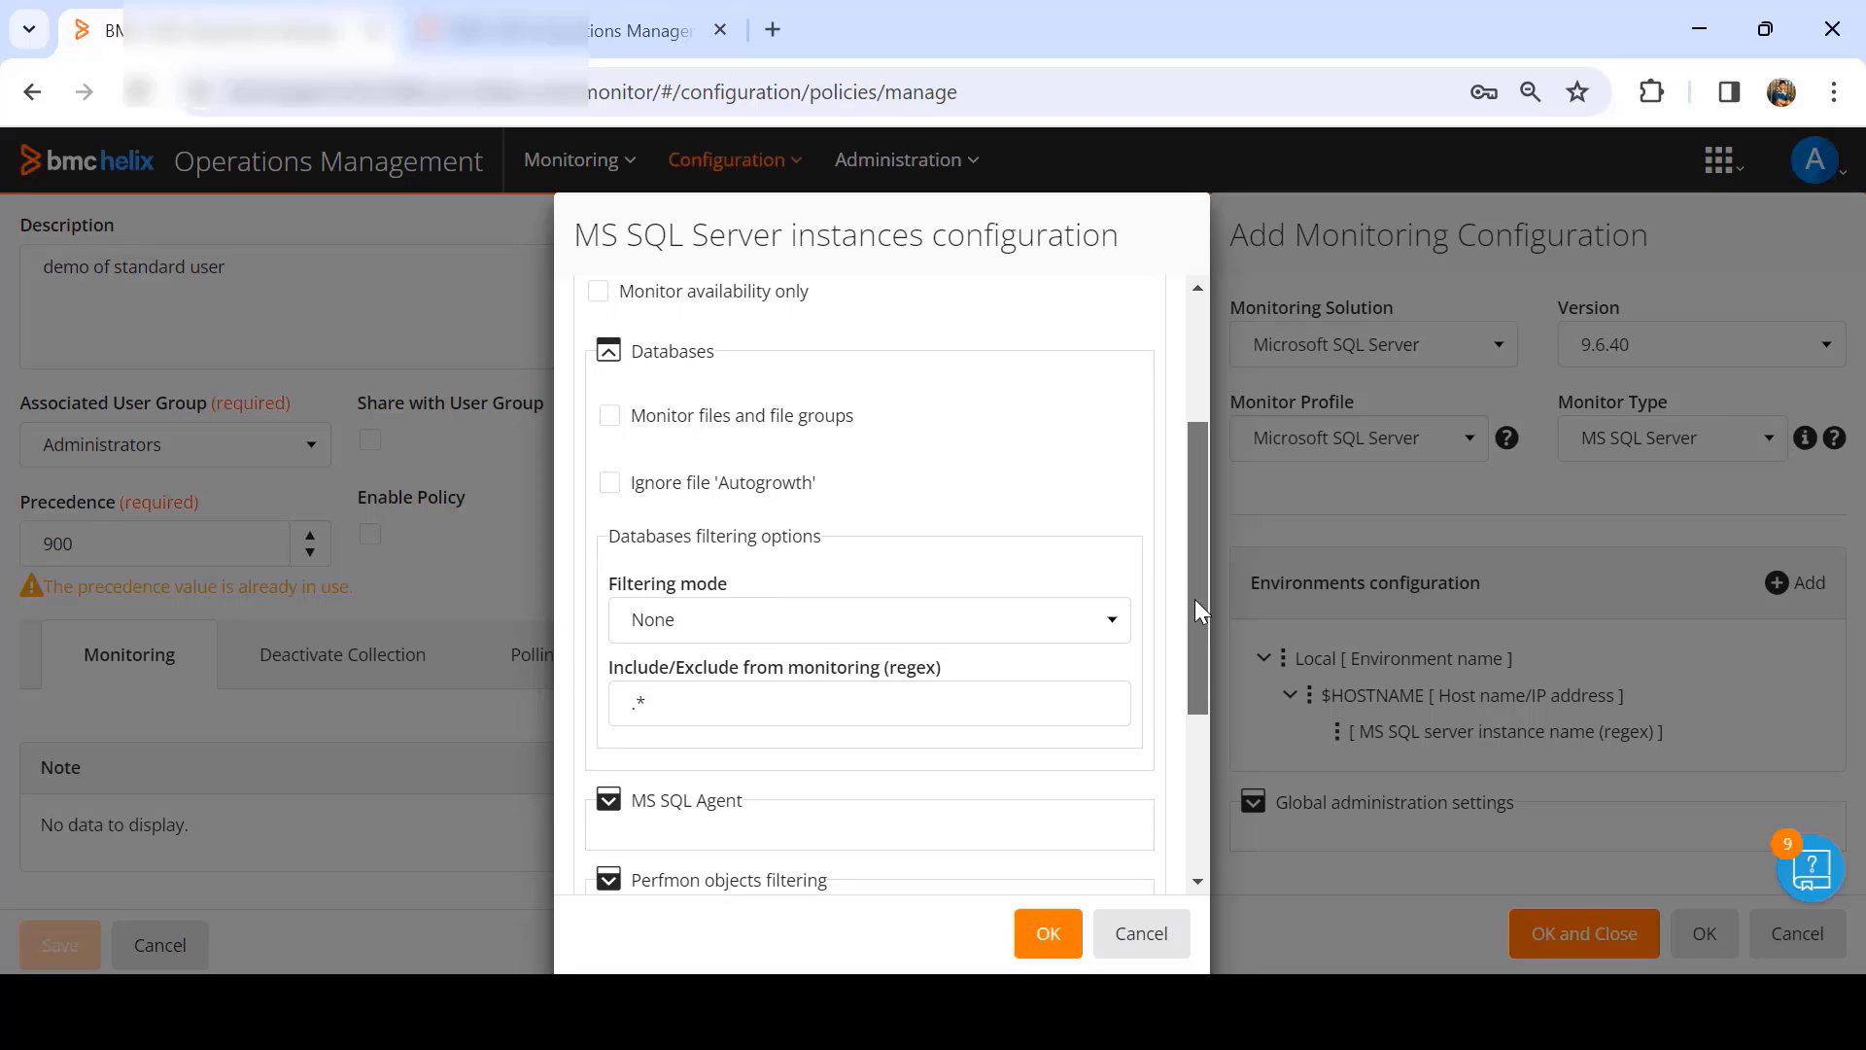
left_click_drag(1194, 599, 1187, 614)
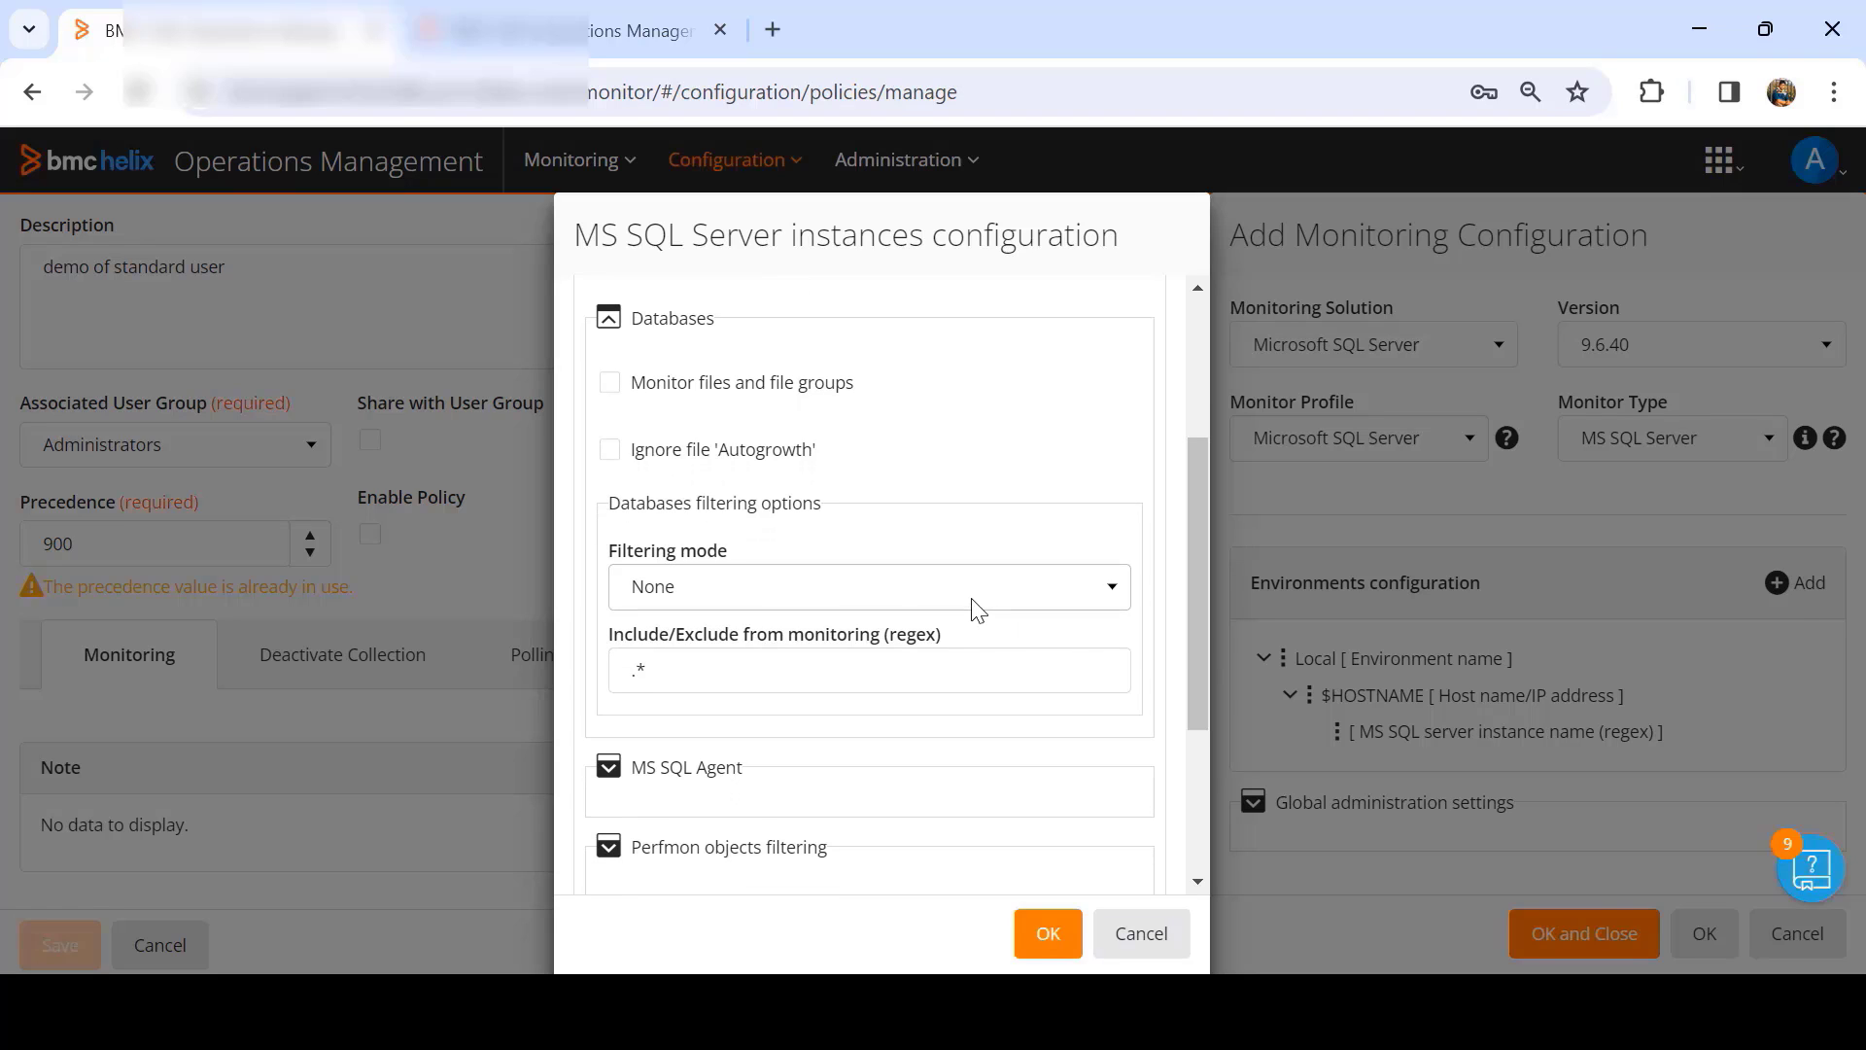
mouse_move(976, 611)
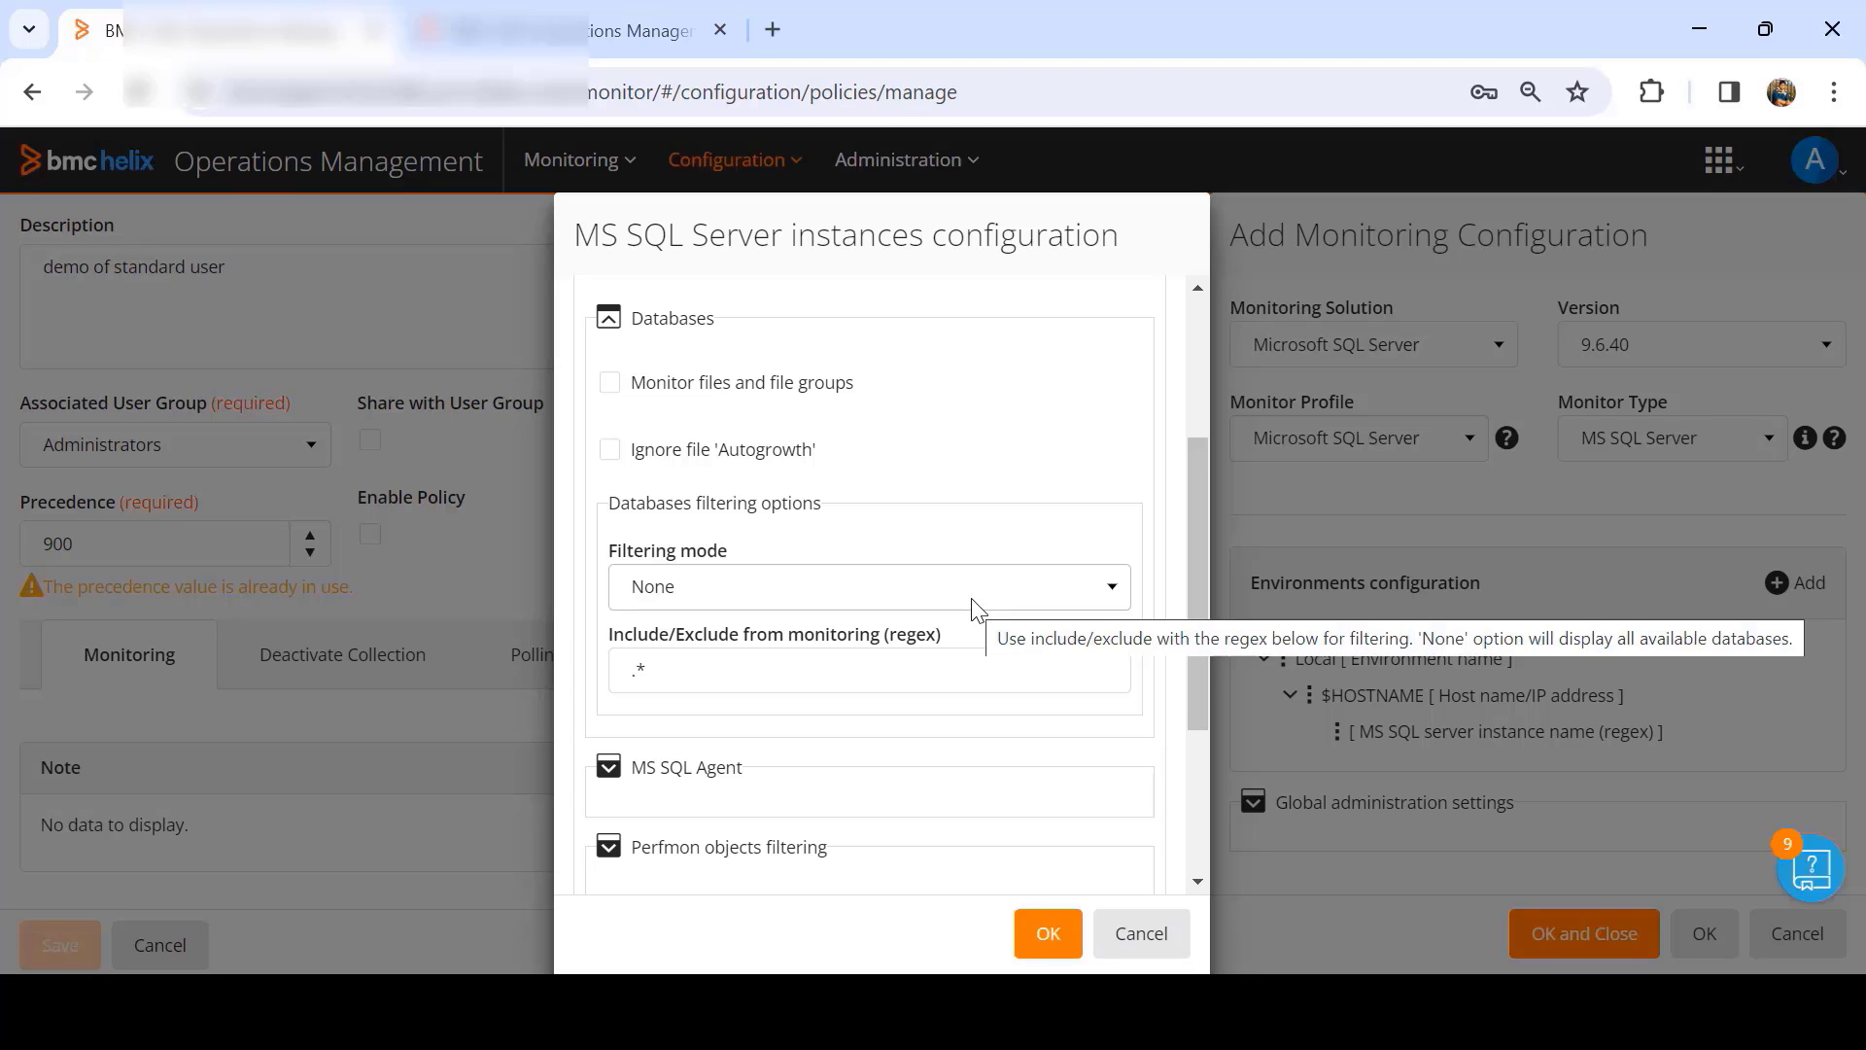
scroll(928, 597, "down", 3)
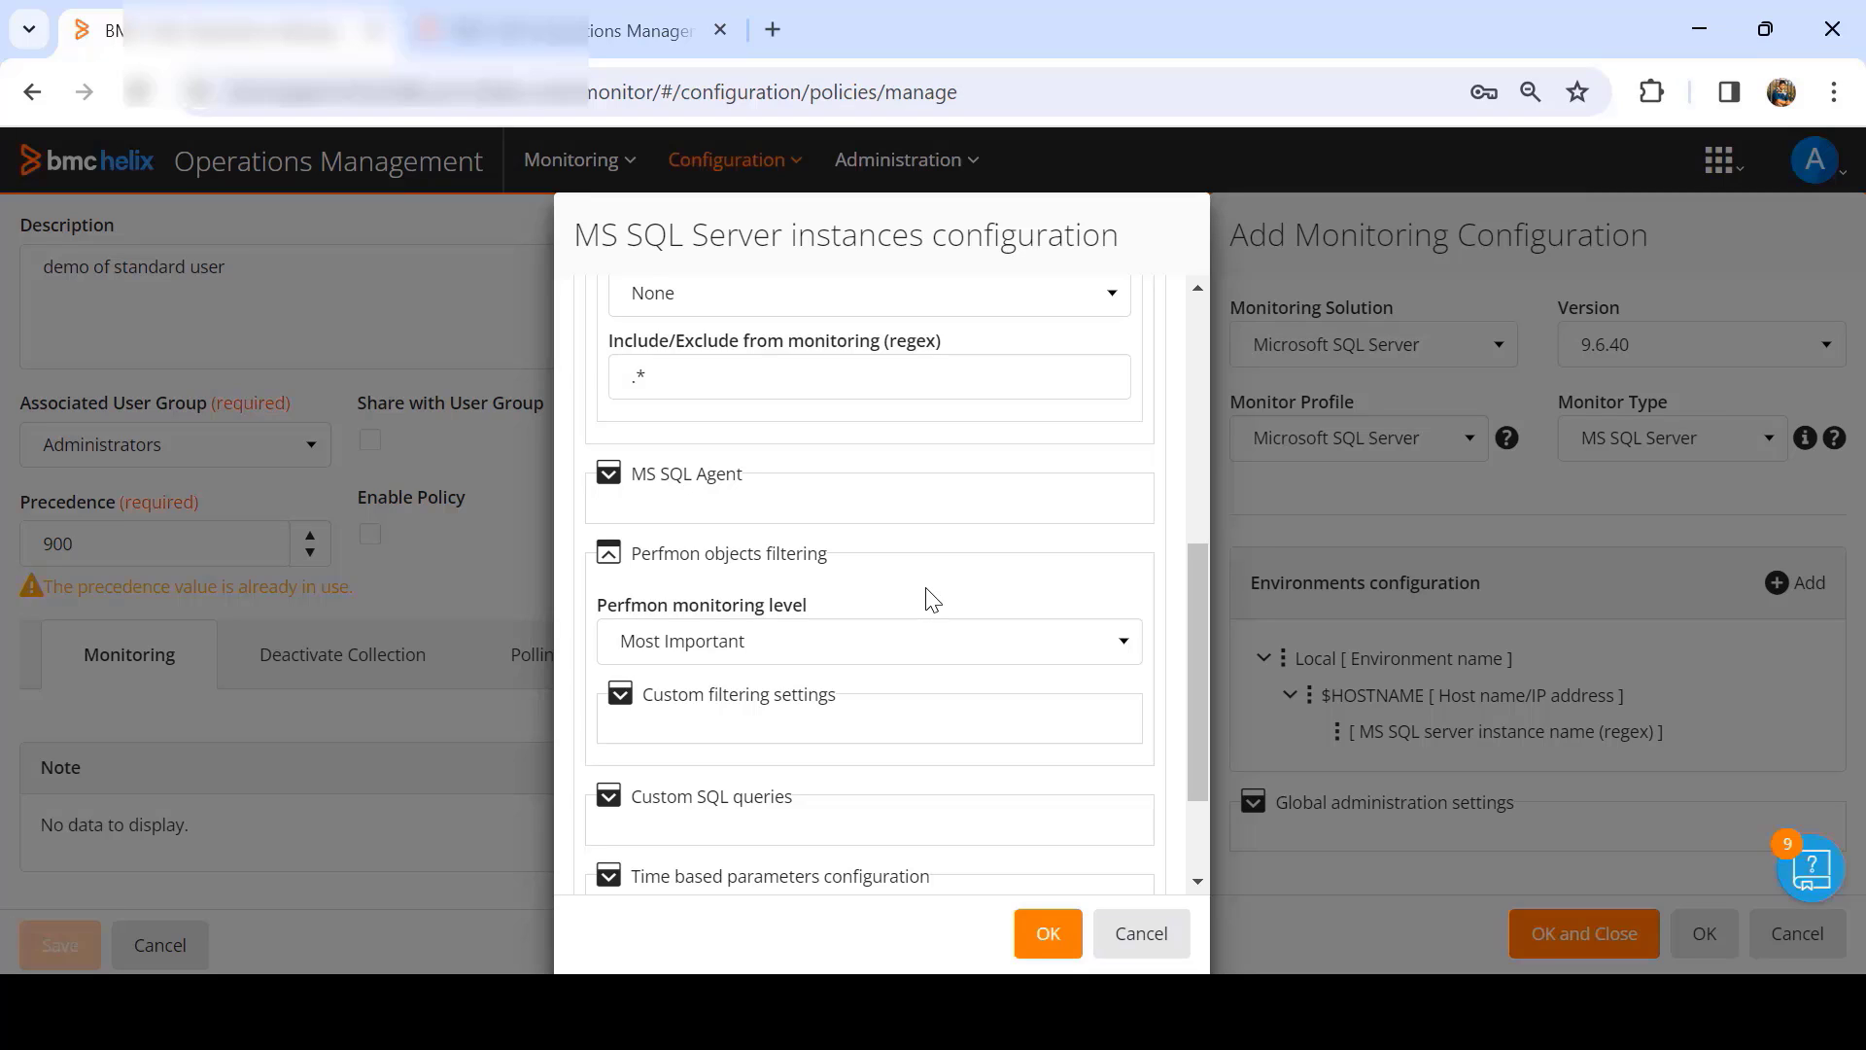
left_click(863, 649)
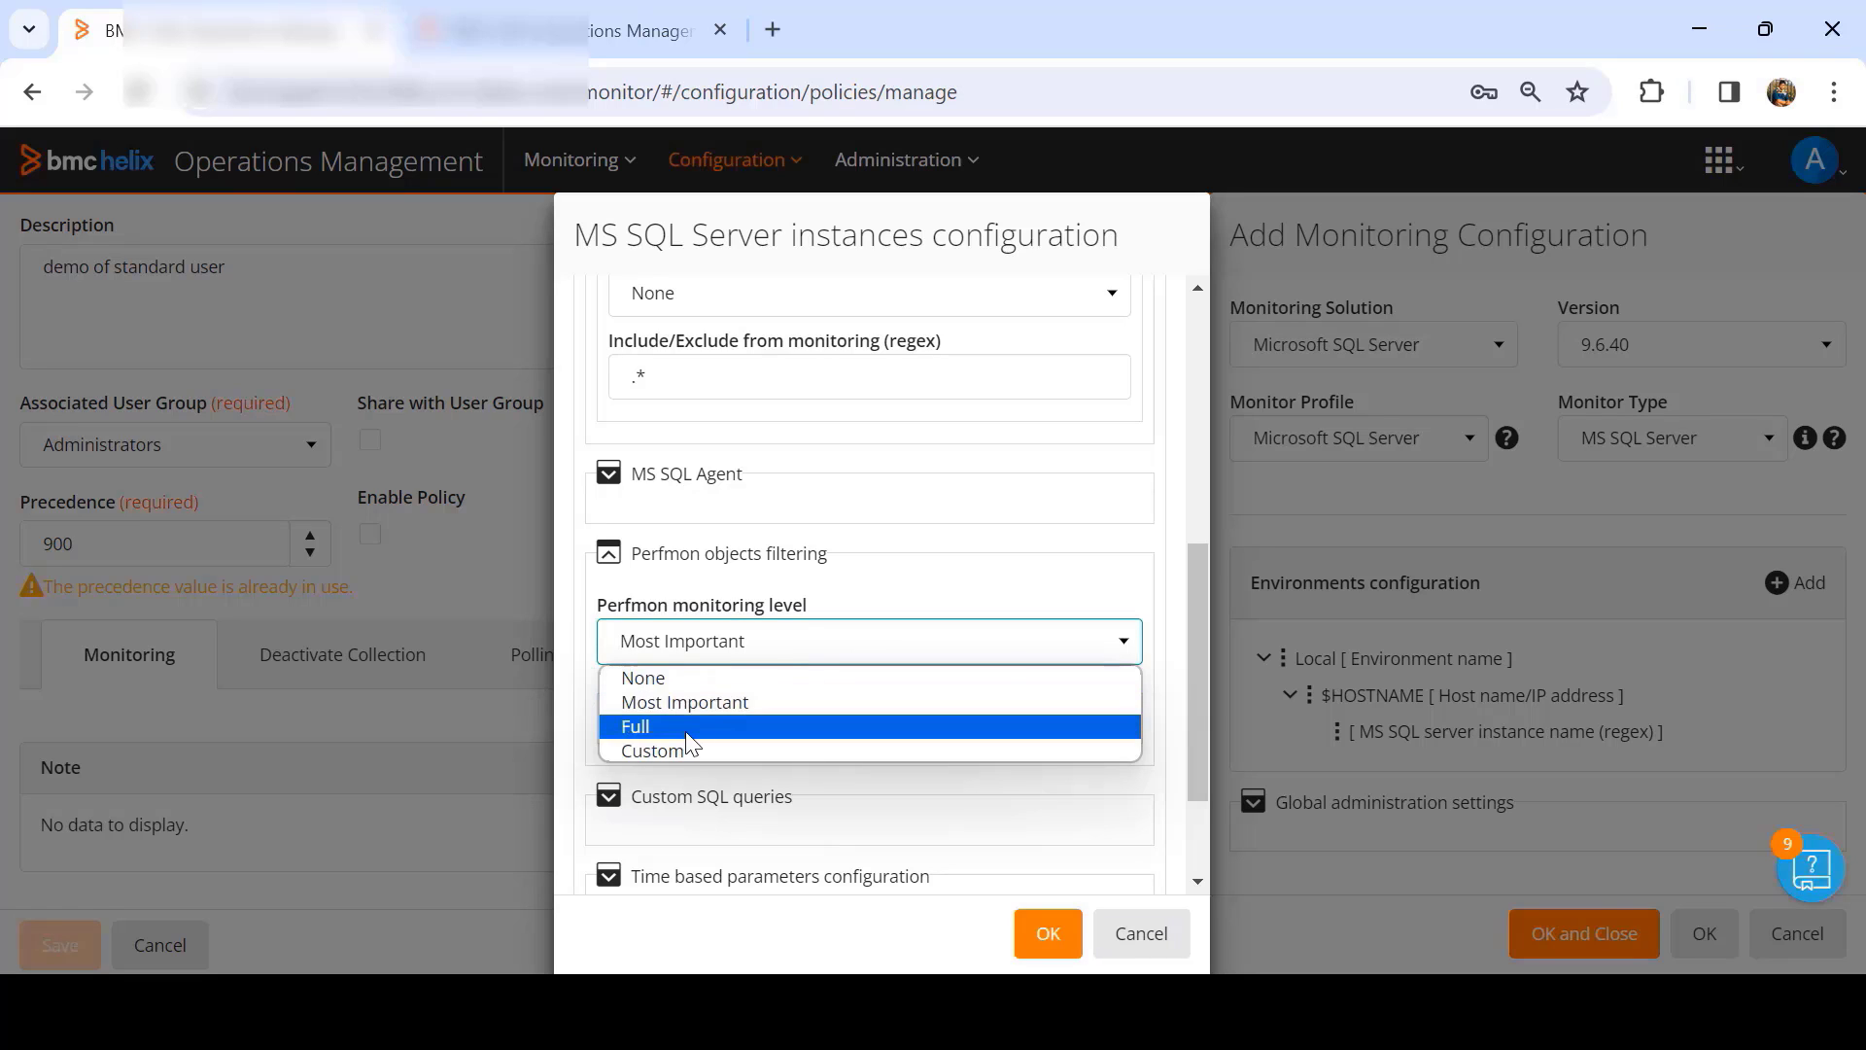
left_click(895, 650)
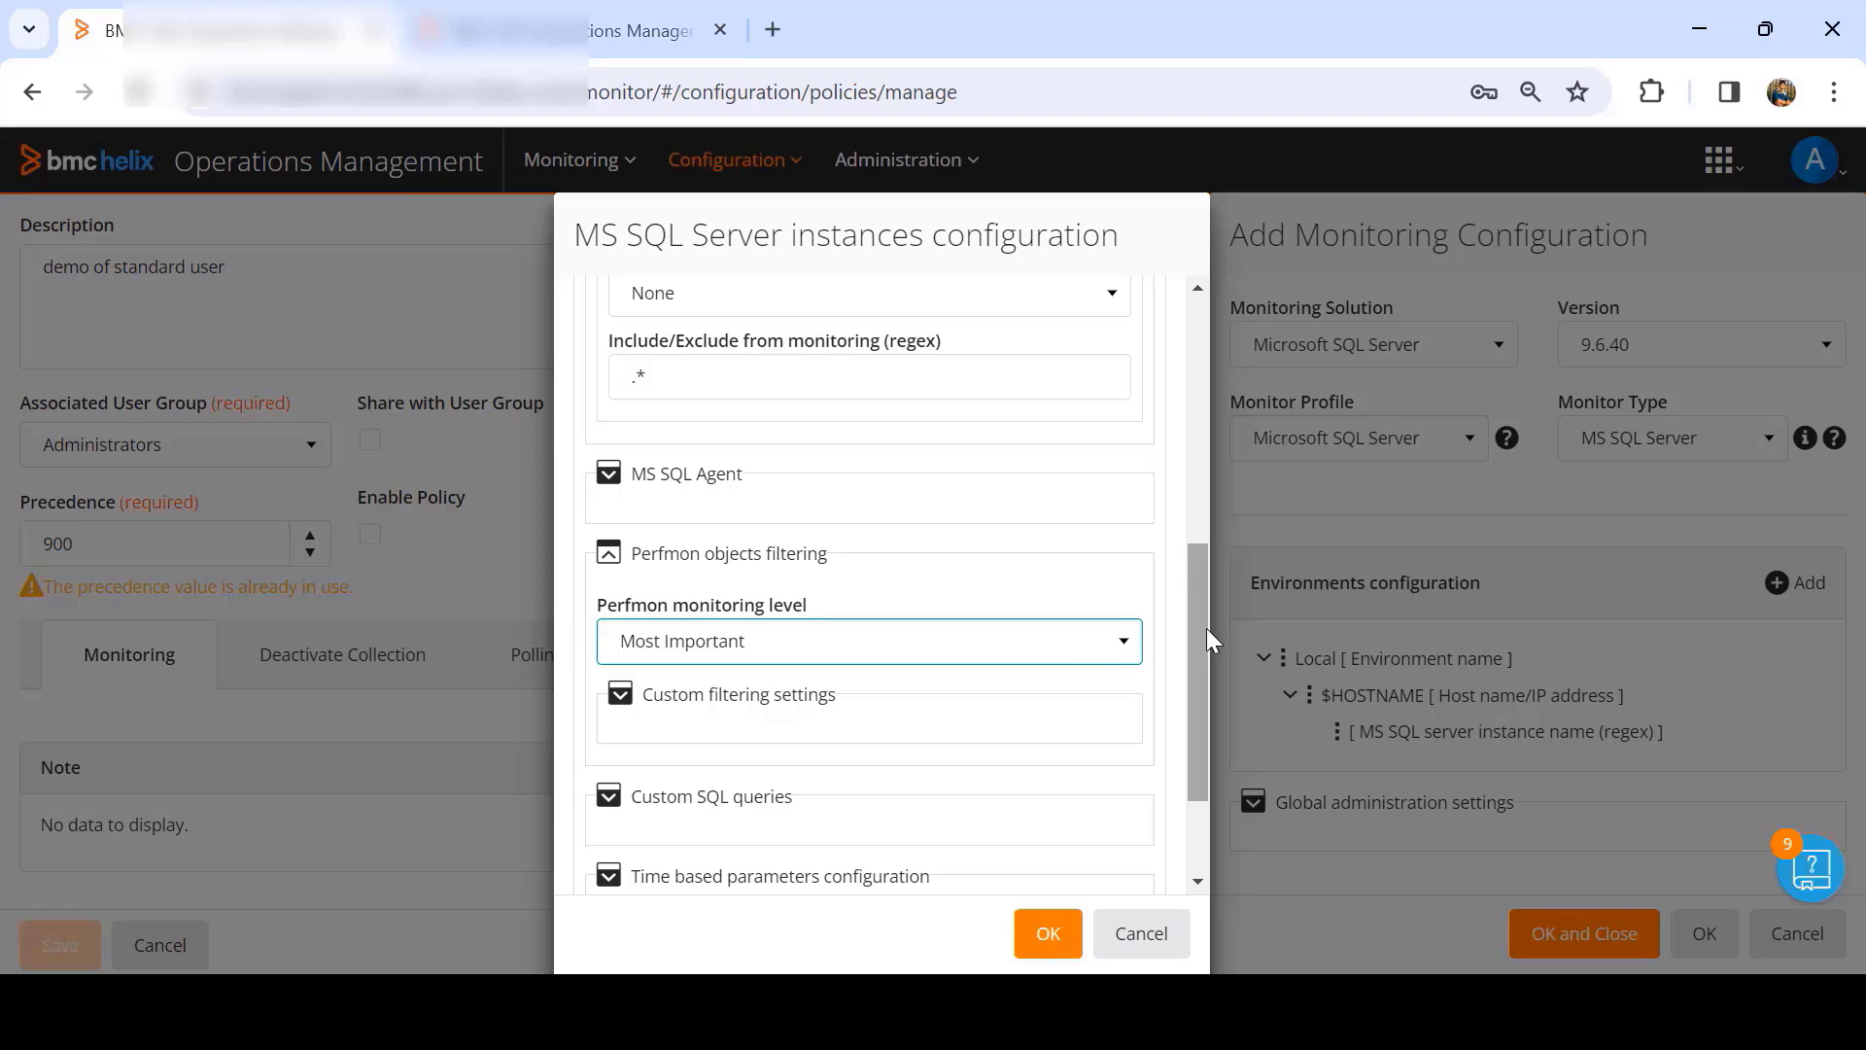
scroll(1194, 604, "down", 2)
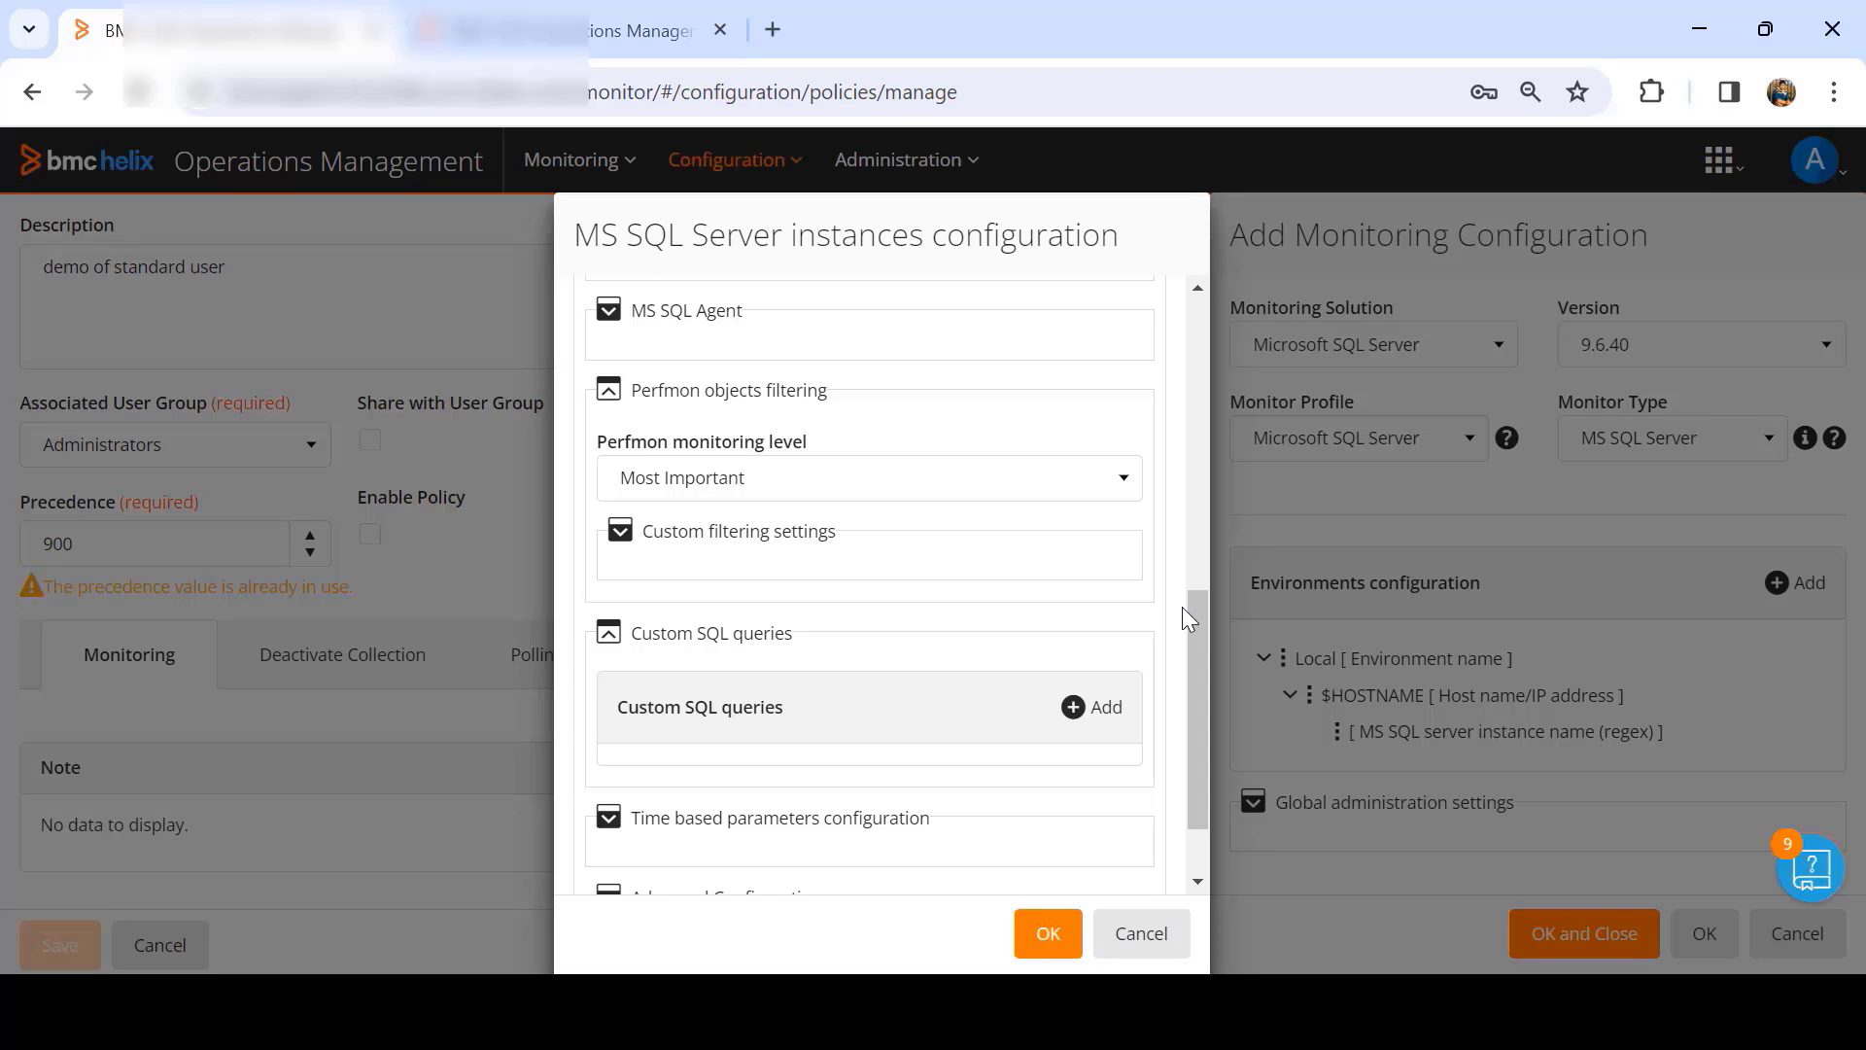
Add custom SQL query 'test' with the pasted master..syslockinfo count query, interval 10 minutes.
left_click(1077, 709)
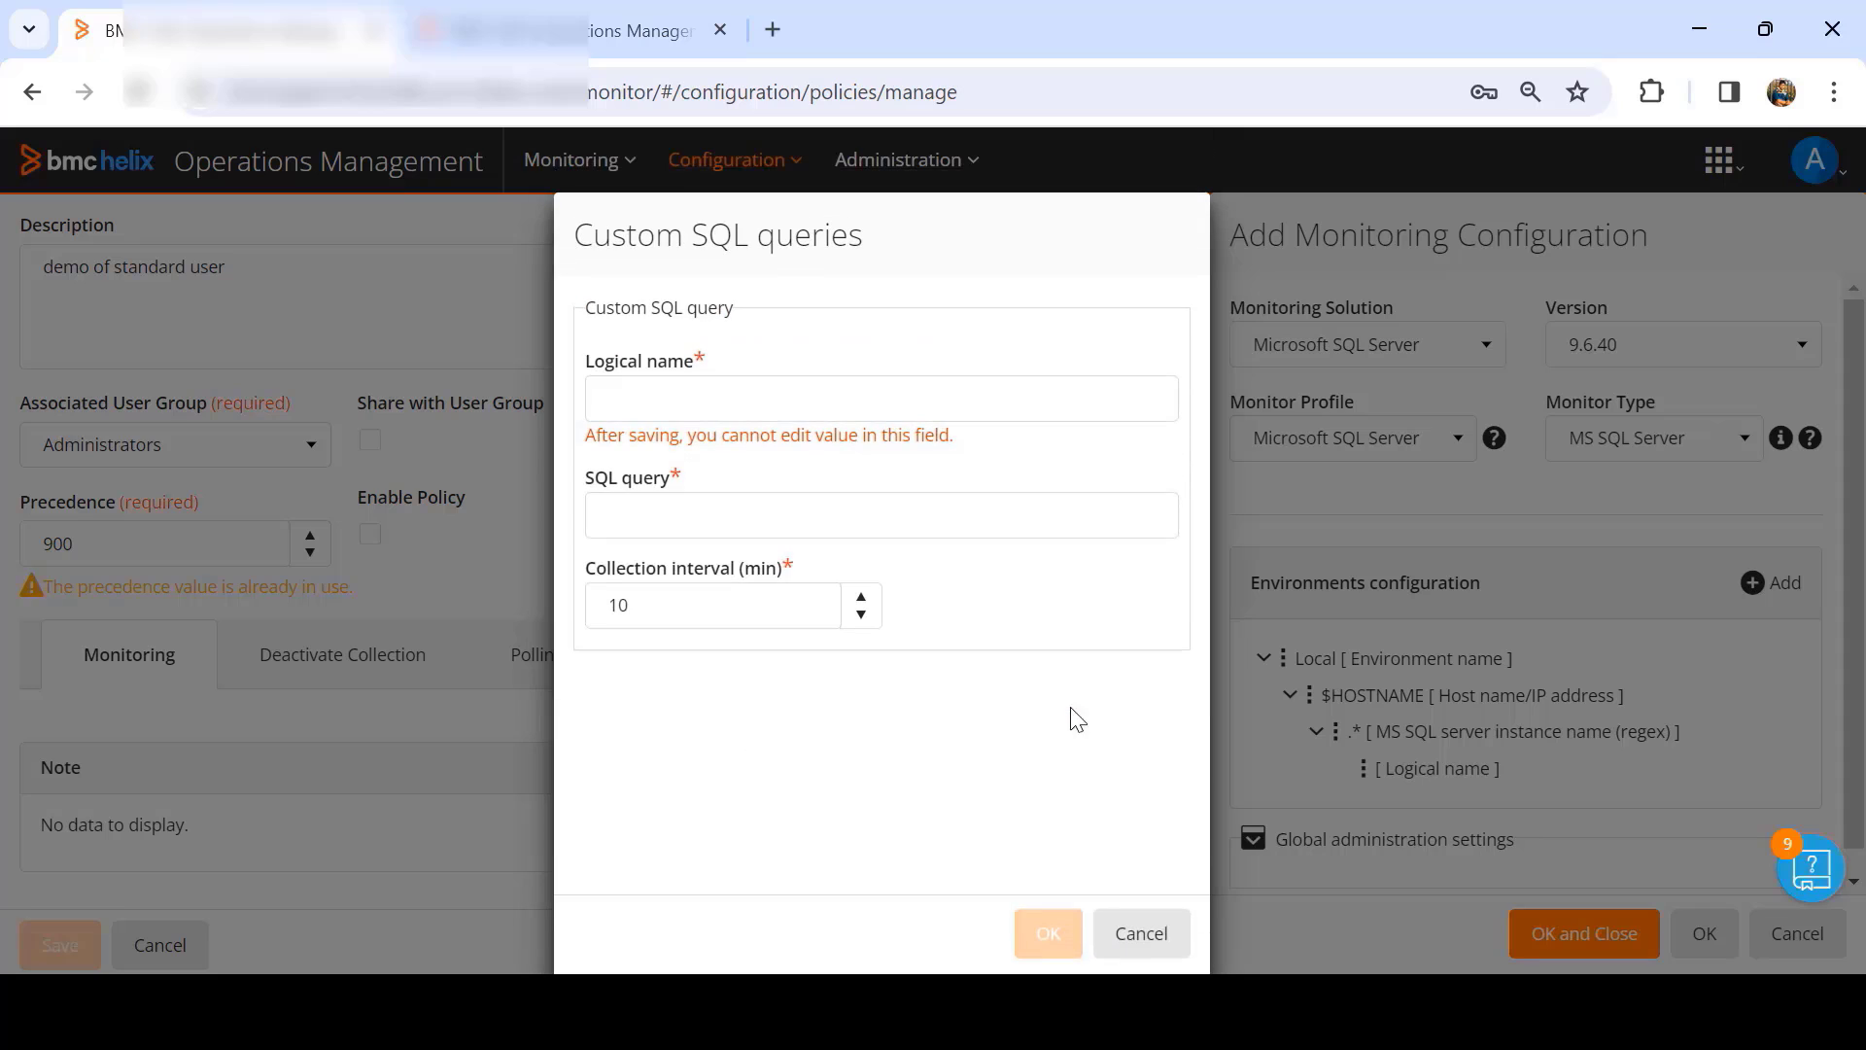
left_click(660, 396)
type("test")
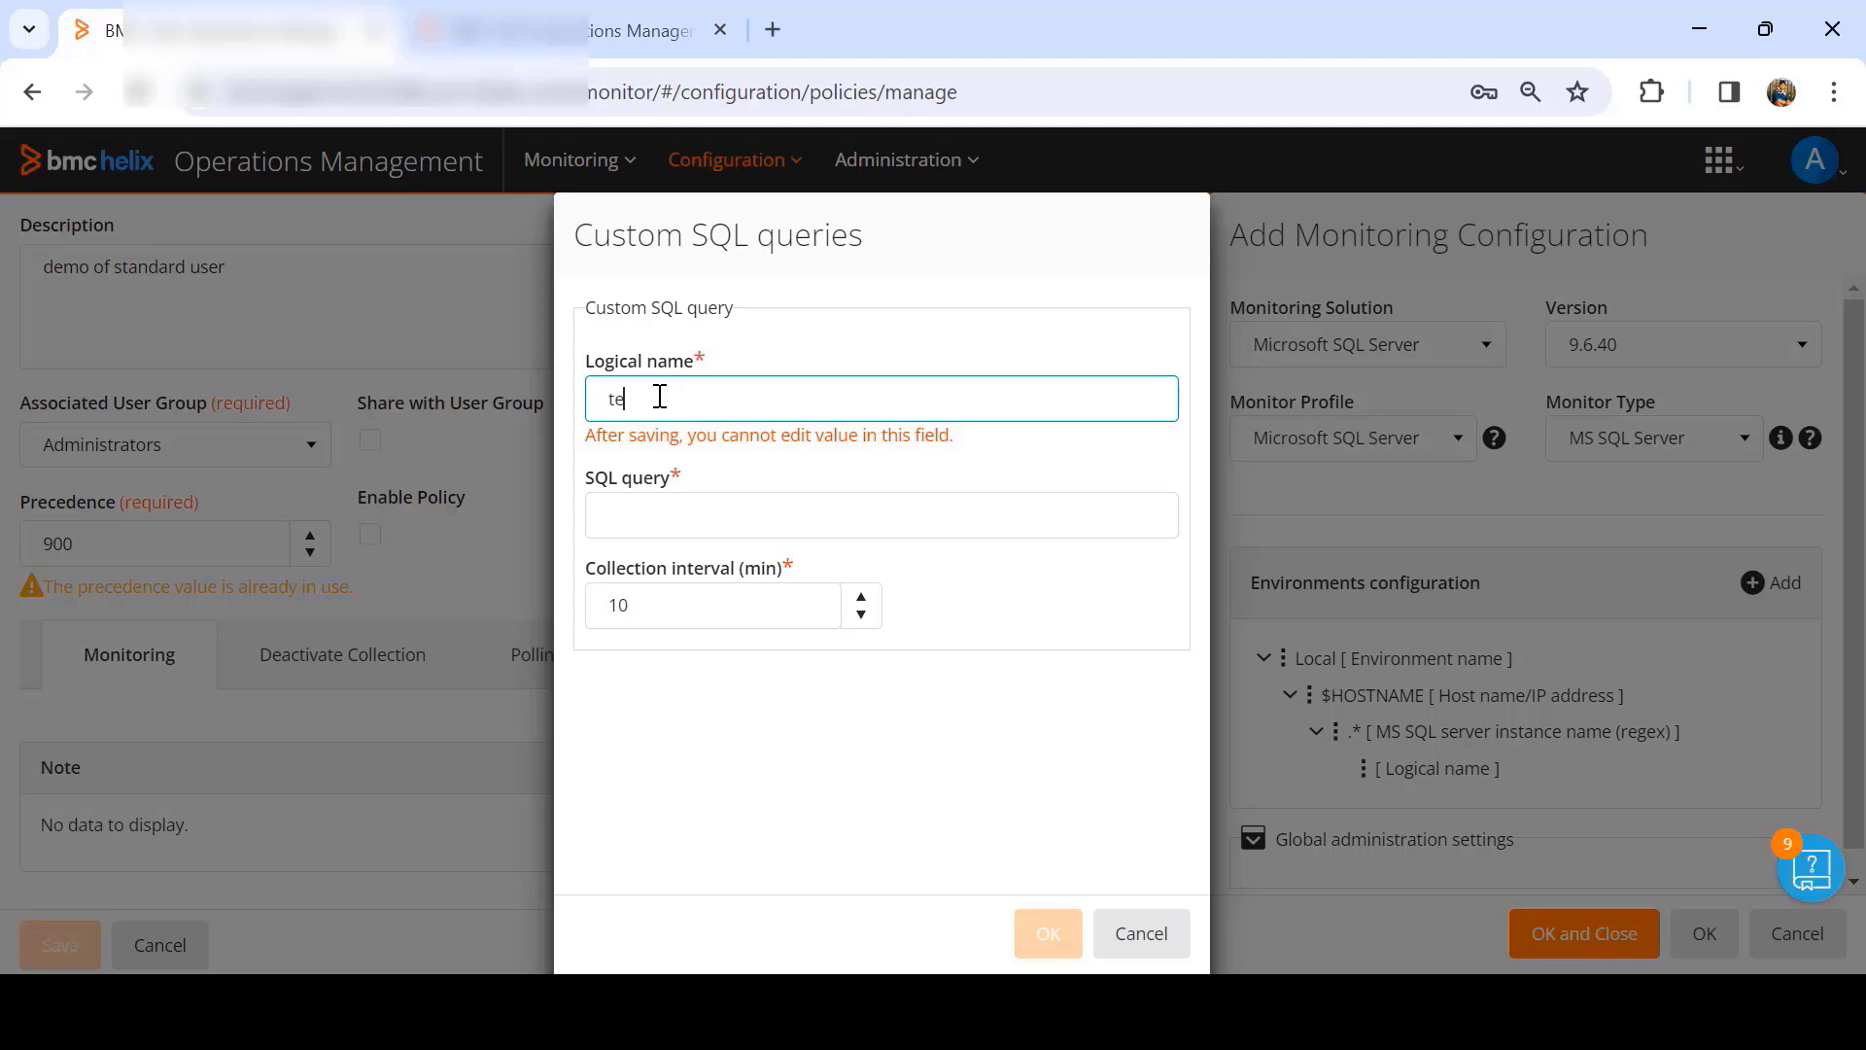
key("Tab")
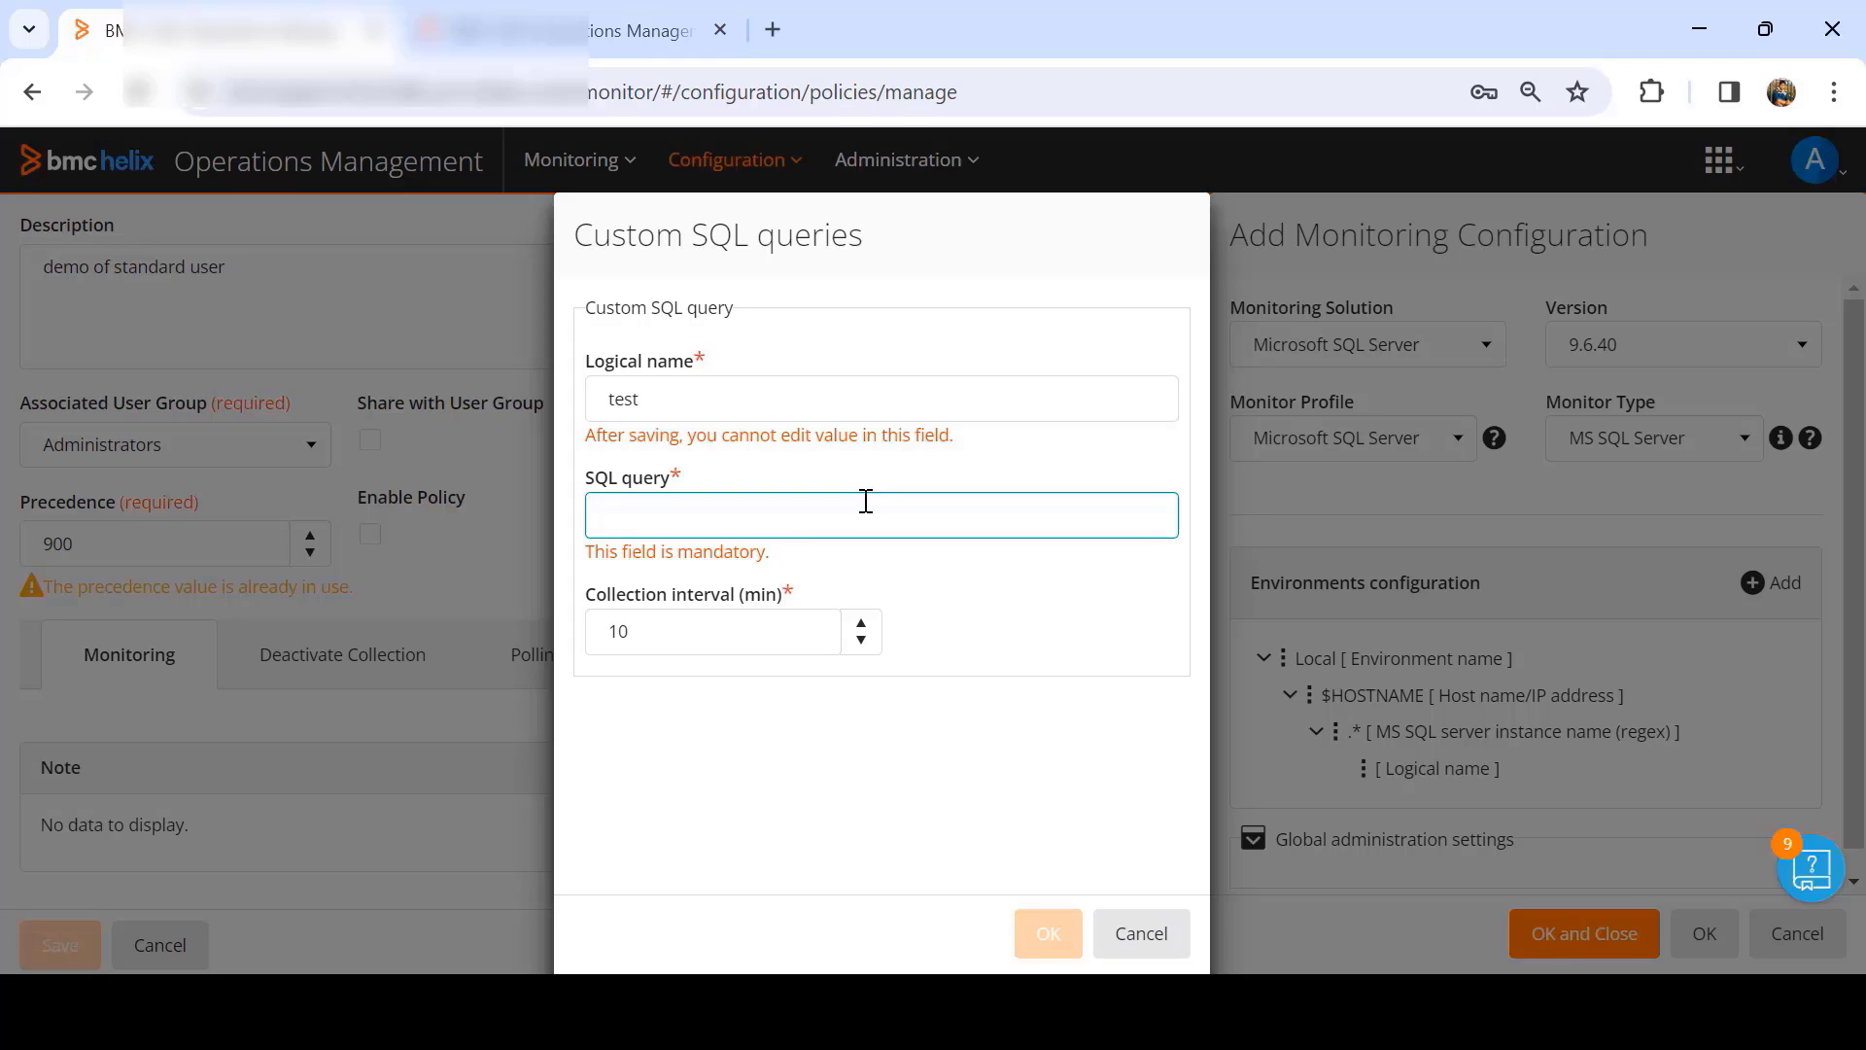
type("SELECT count(*) from master..syslockinfo with (nolock)")
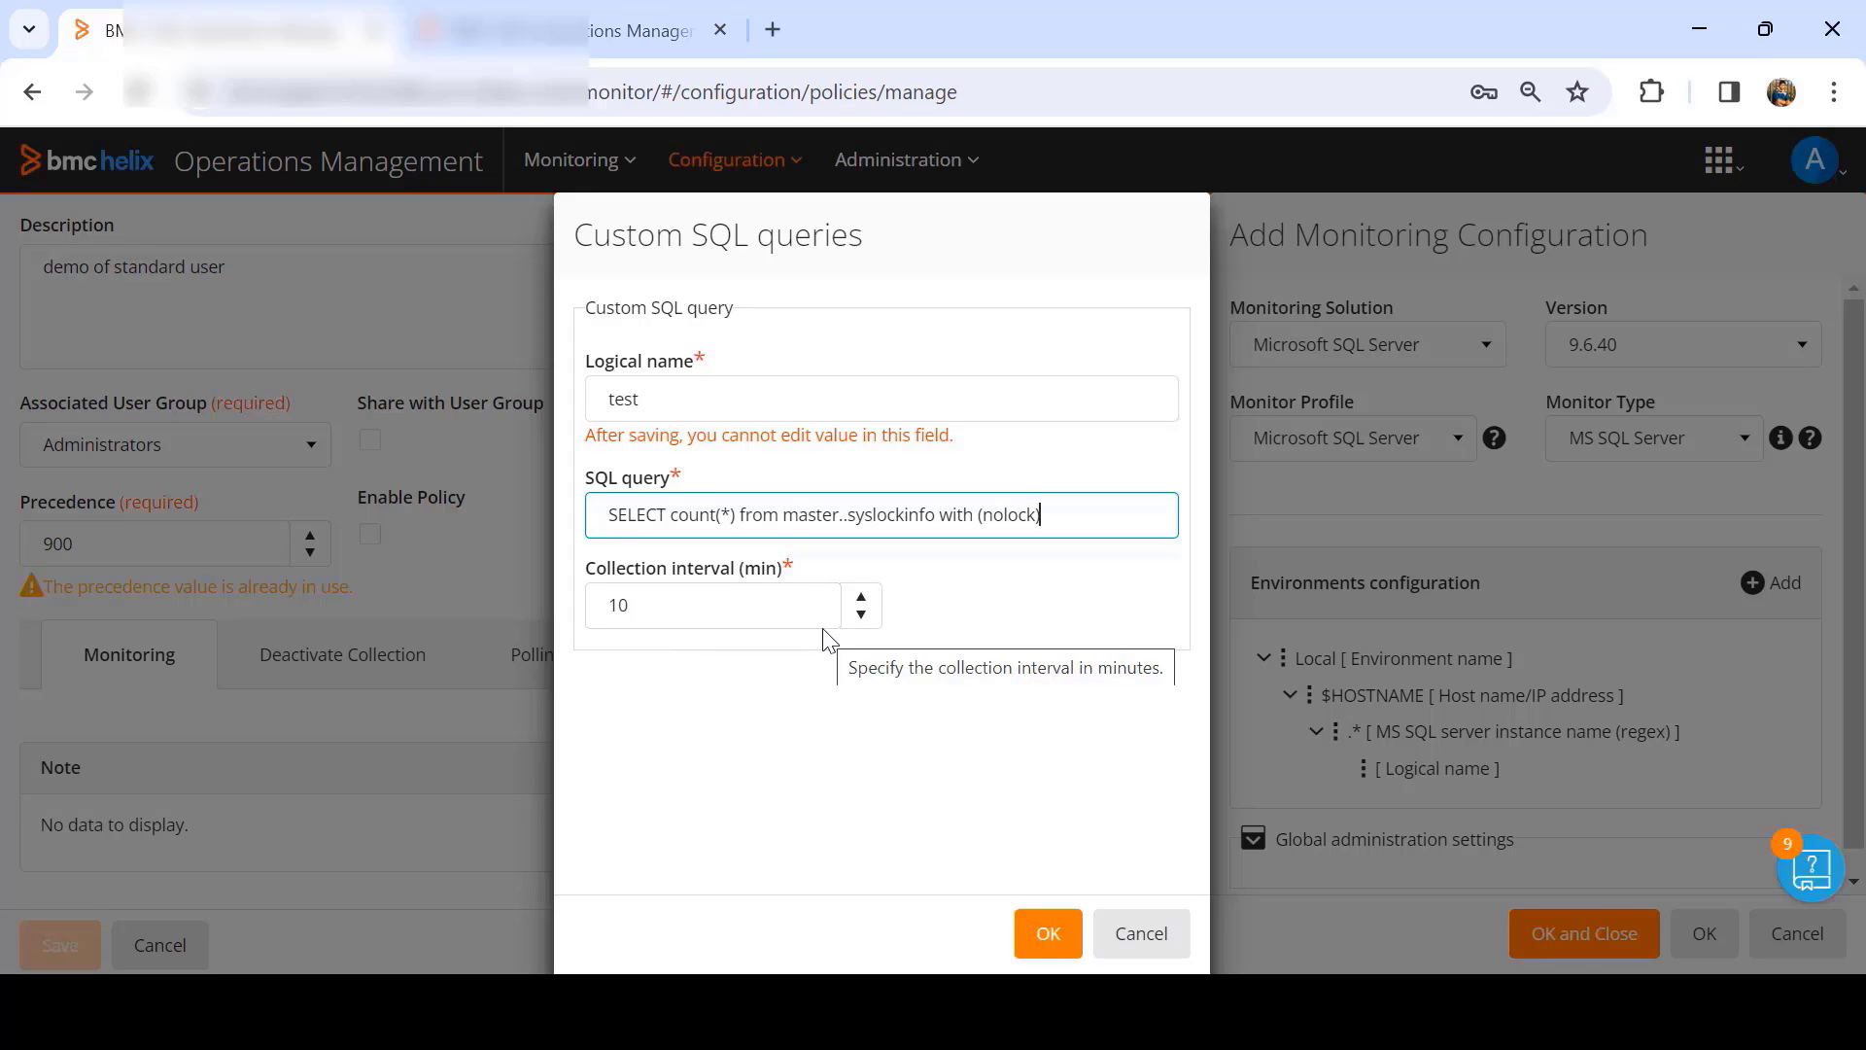
left_click(1048, 935)
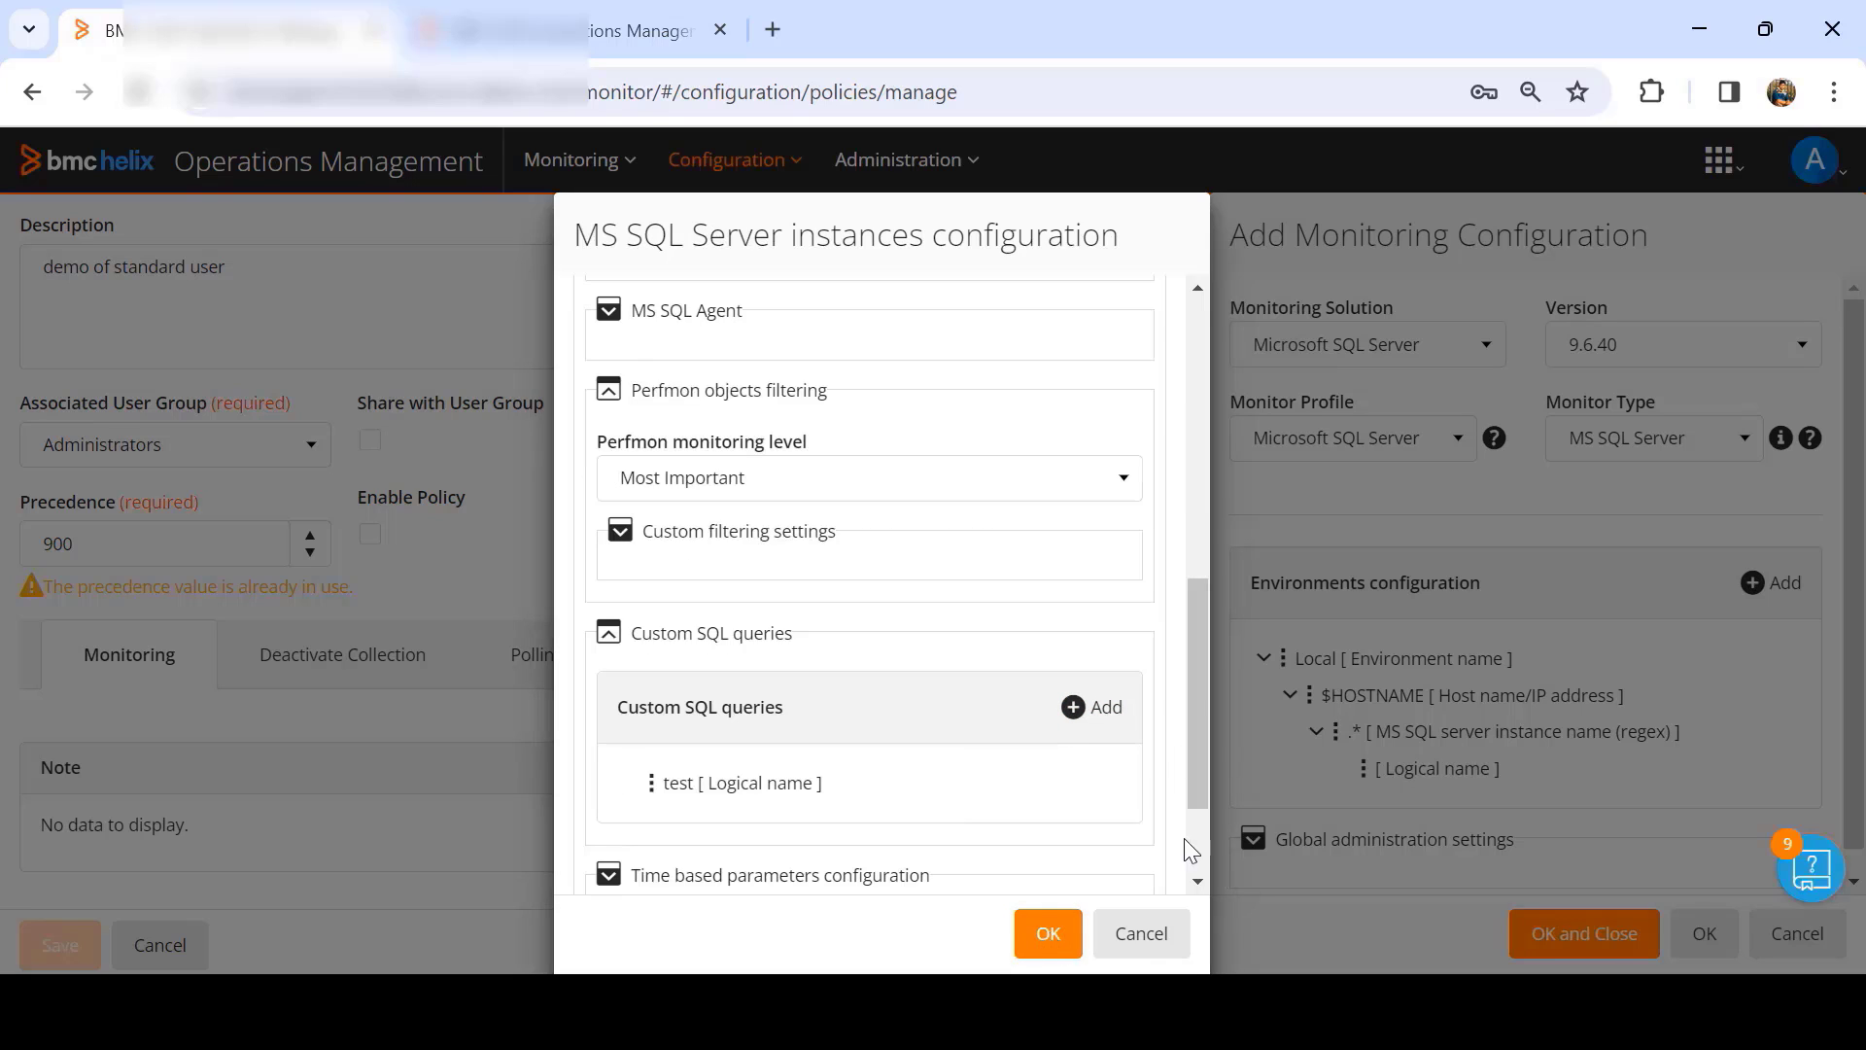
Confirm the instance, $HOSTNAME host and Local environment dialogs, then save policy MSSQLuser--demo.
left_click(1083, 878)
scroll(1060, 680, "down", 5)
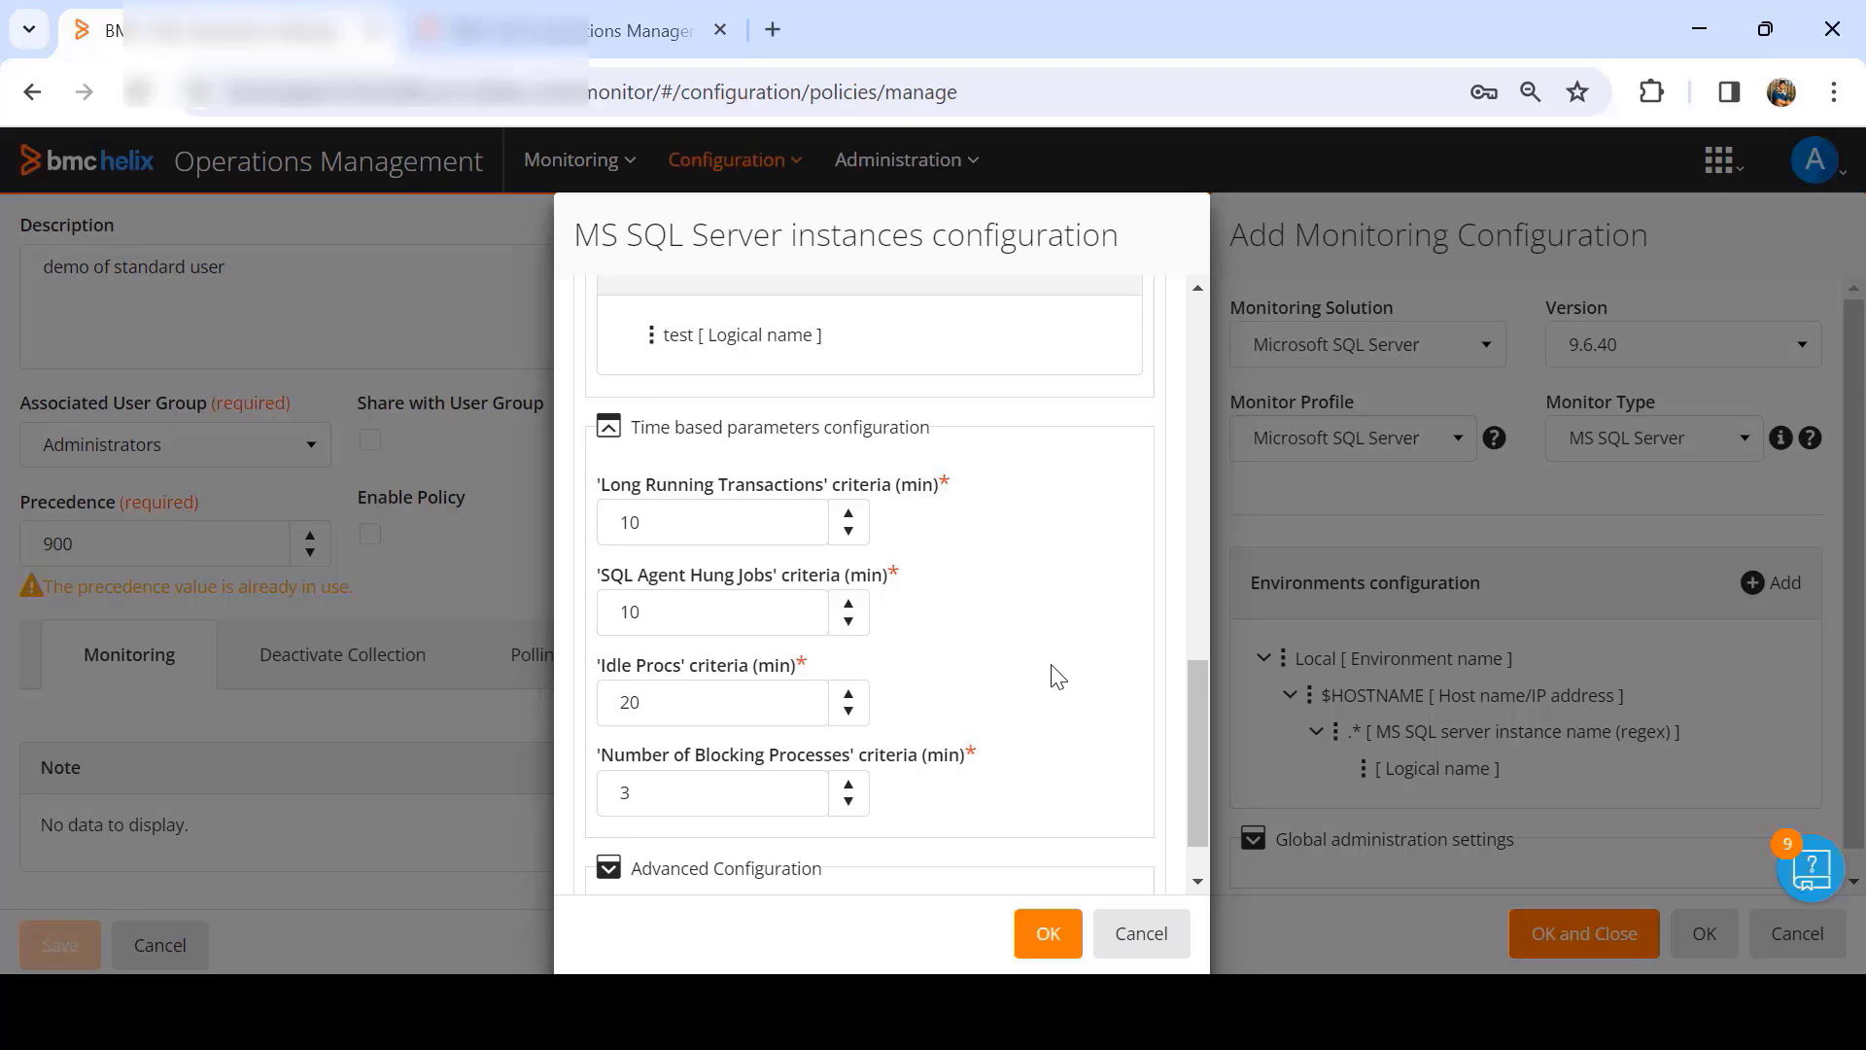
scroll(1125, 828, "down", 2)
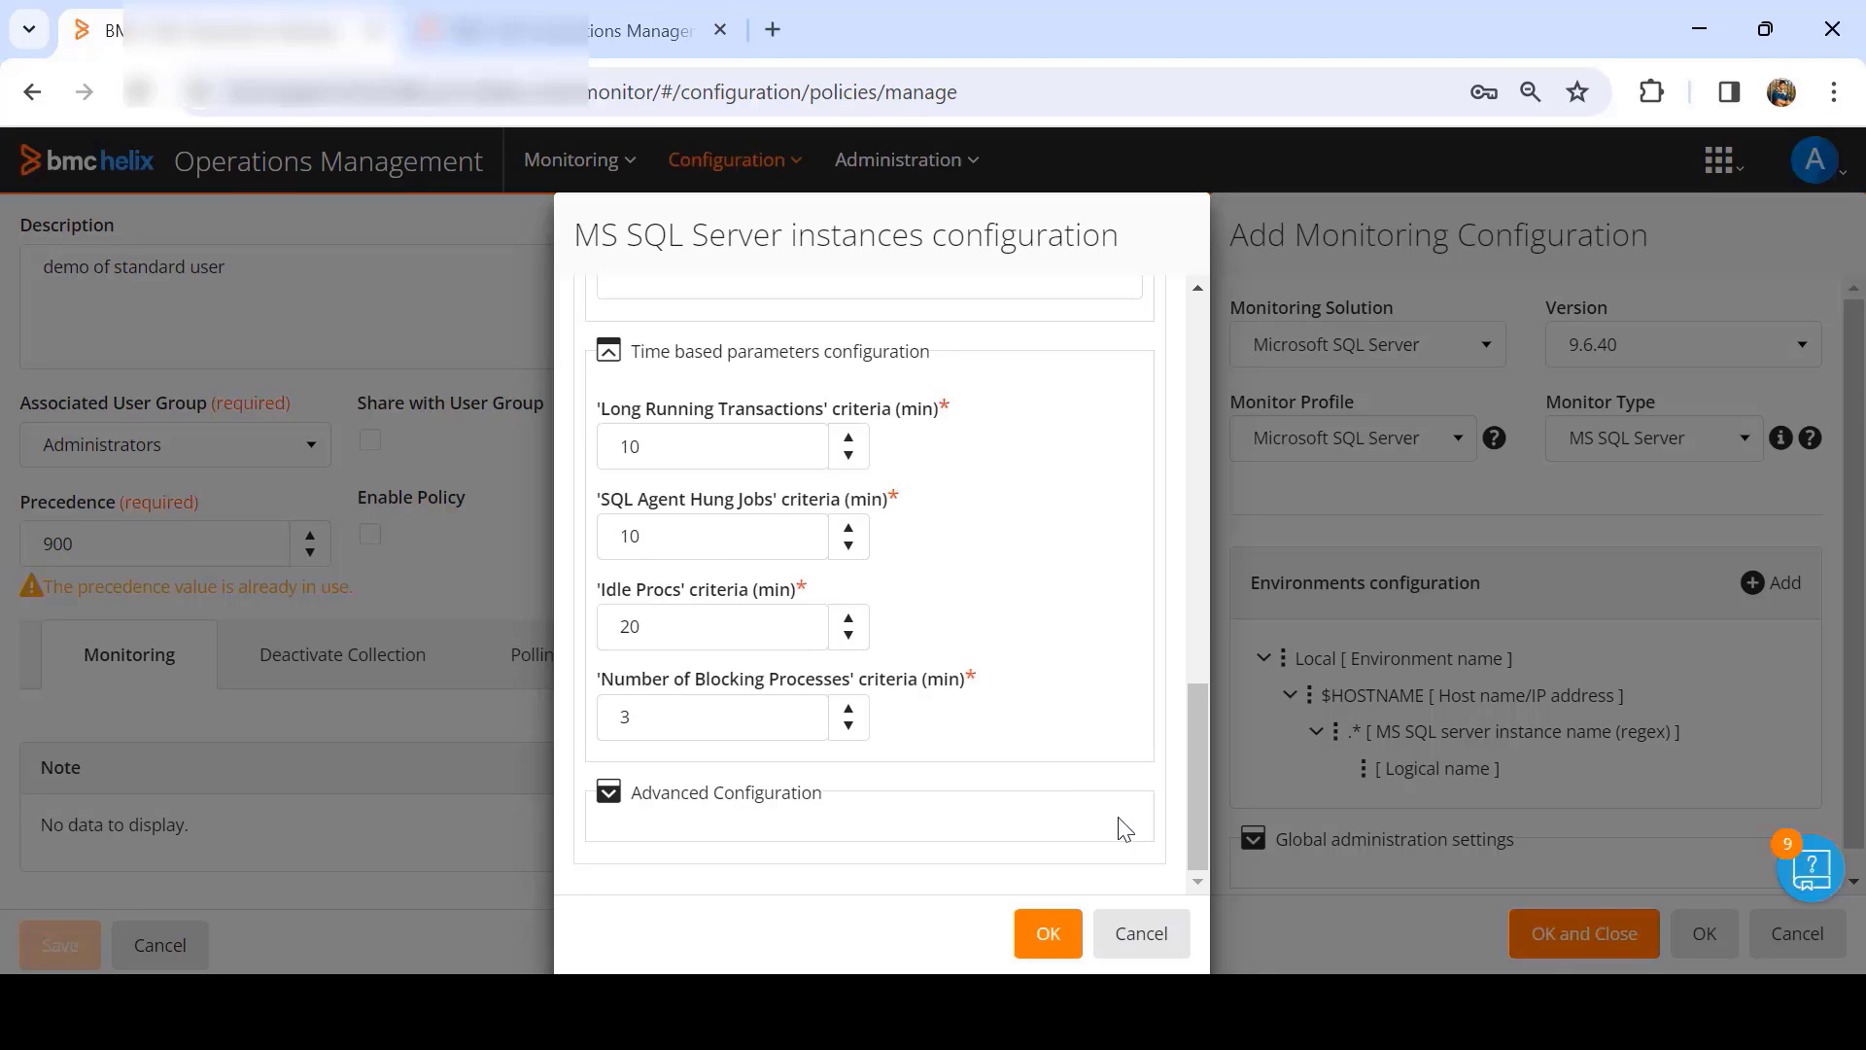
left_click(1048, 933)
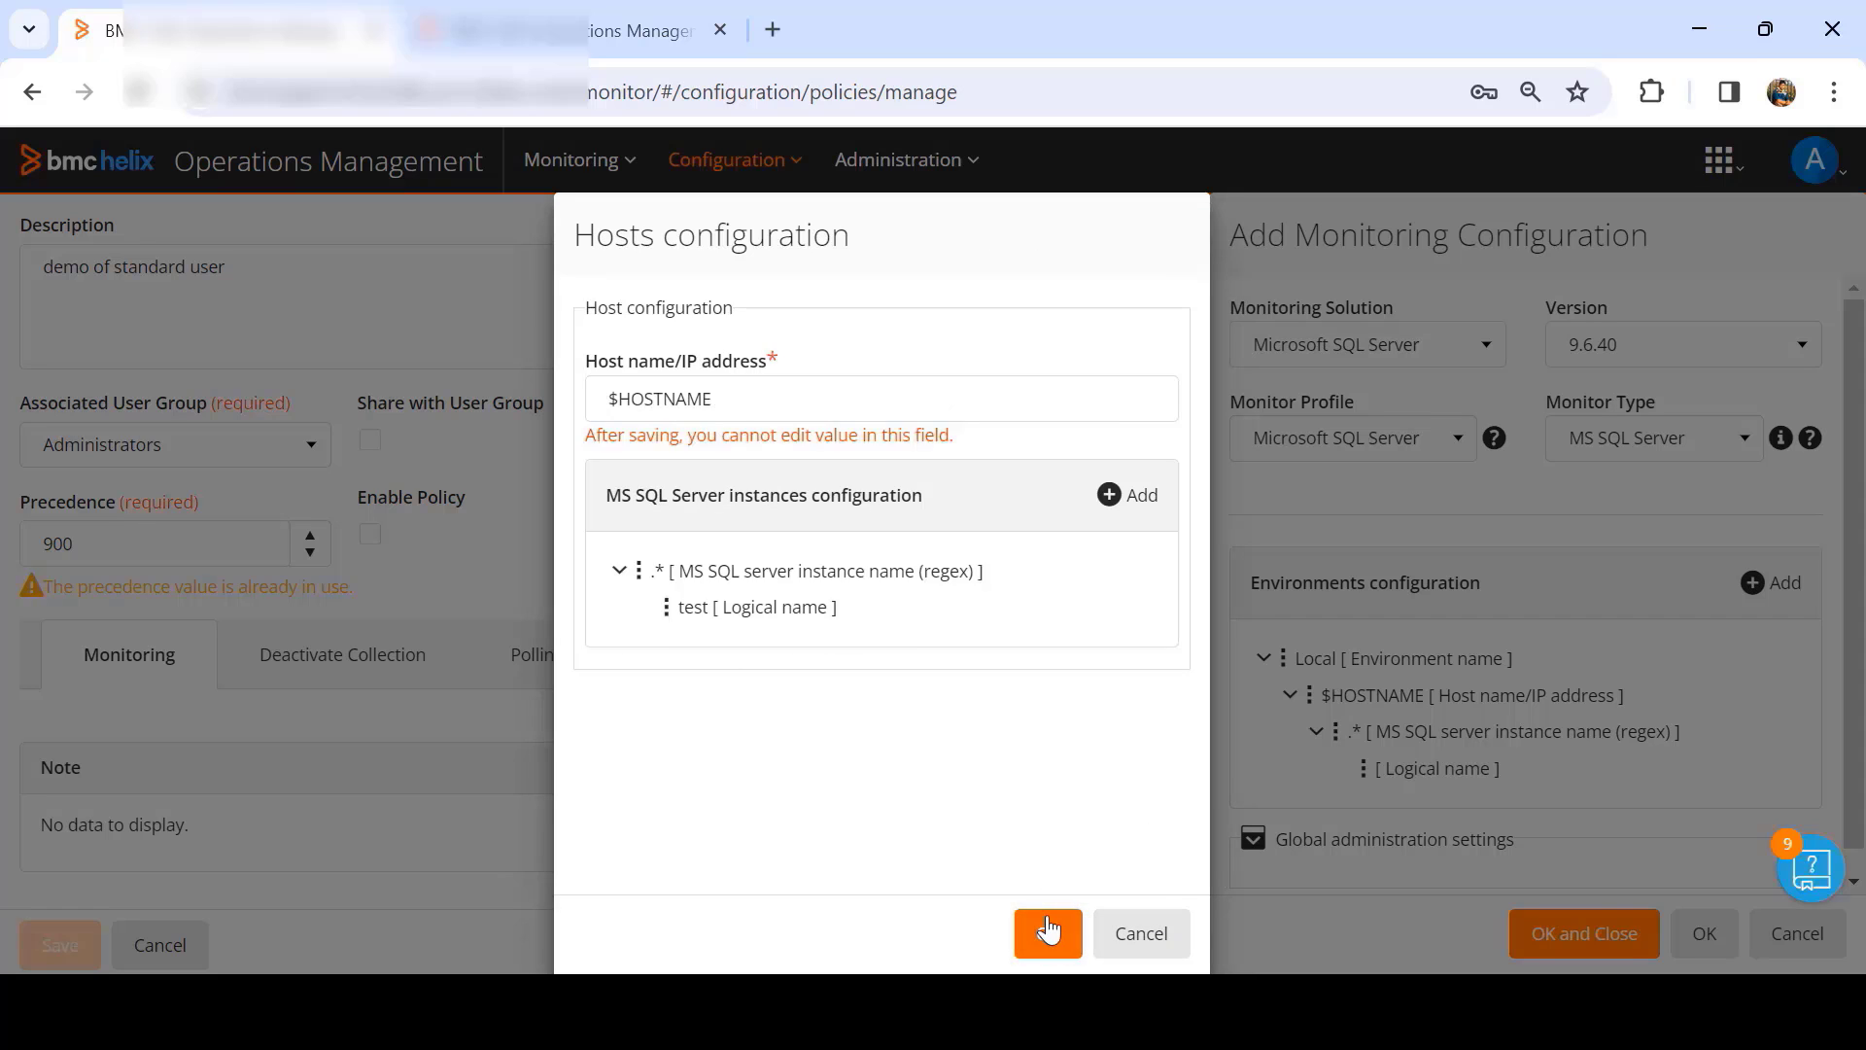
left_click(1048, 931)
left_click(1050, 933)
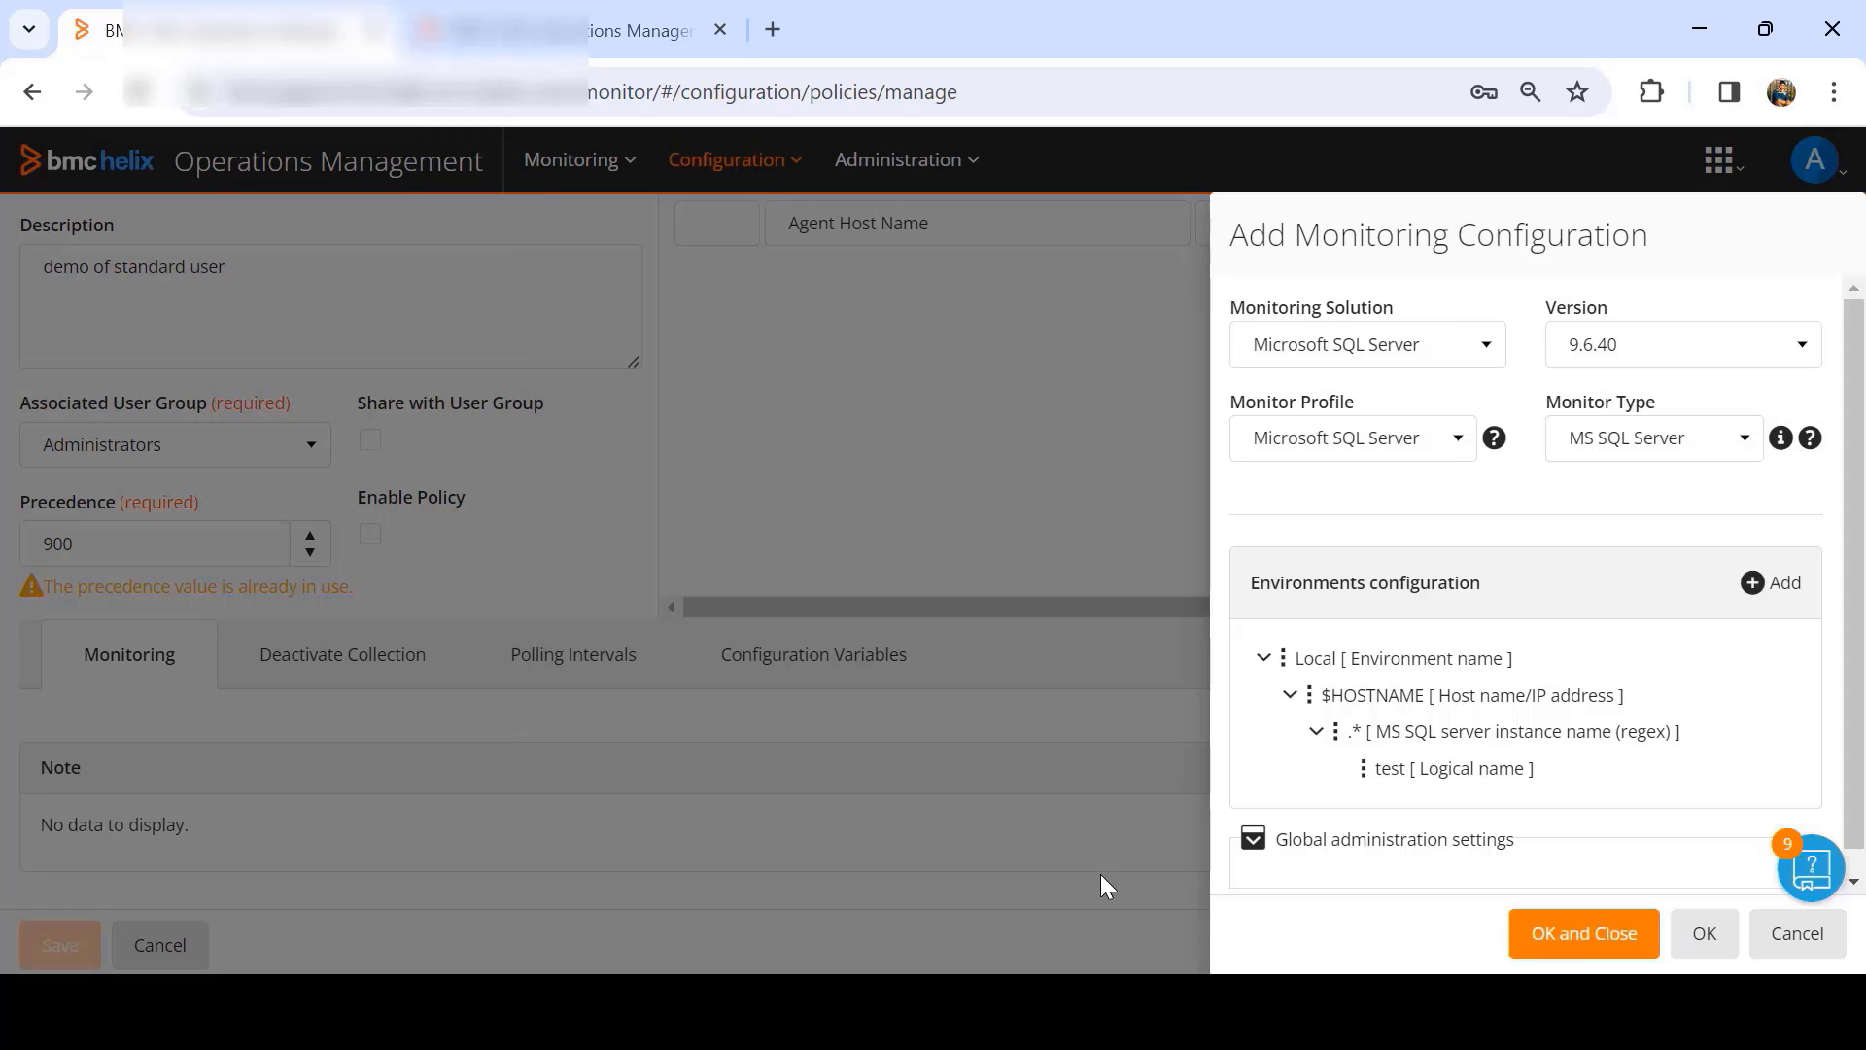
left_click(1602, 948)
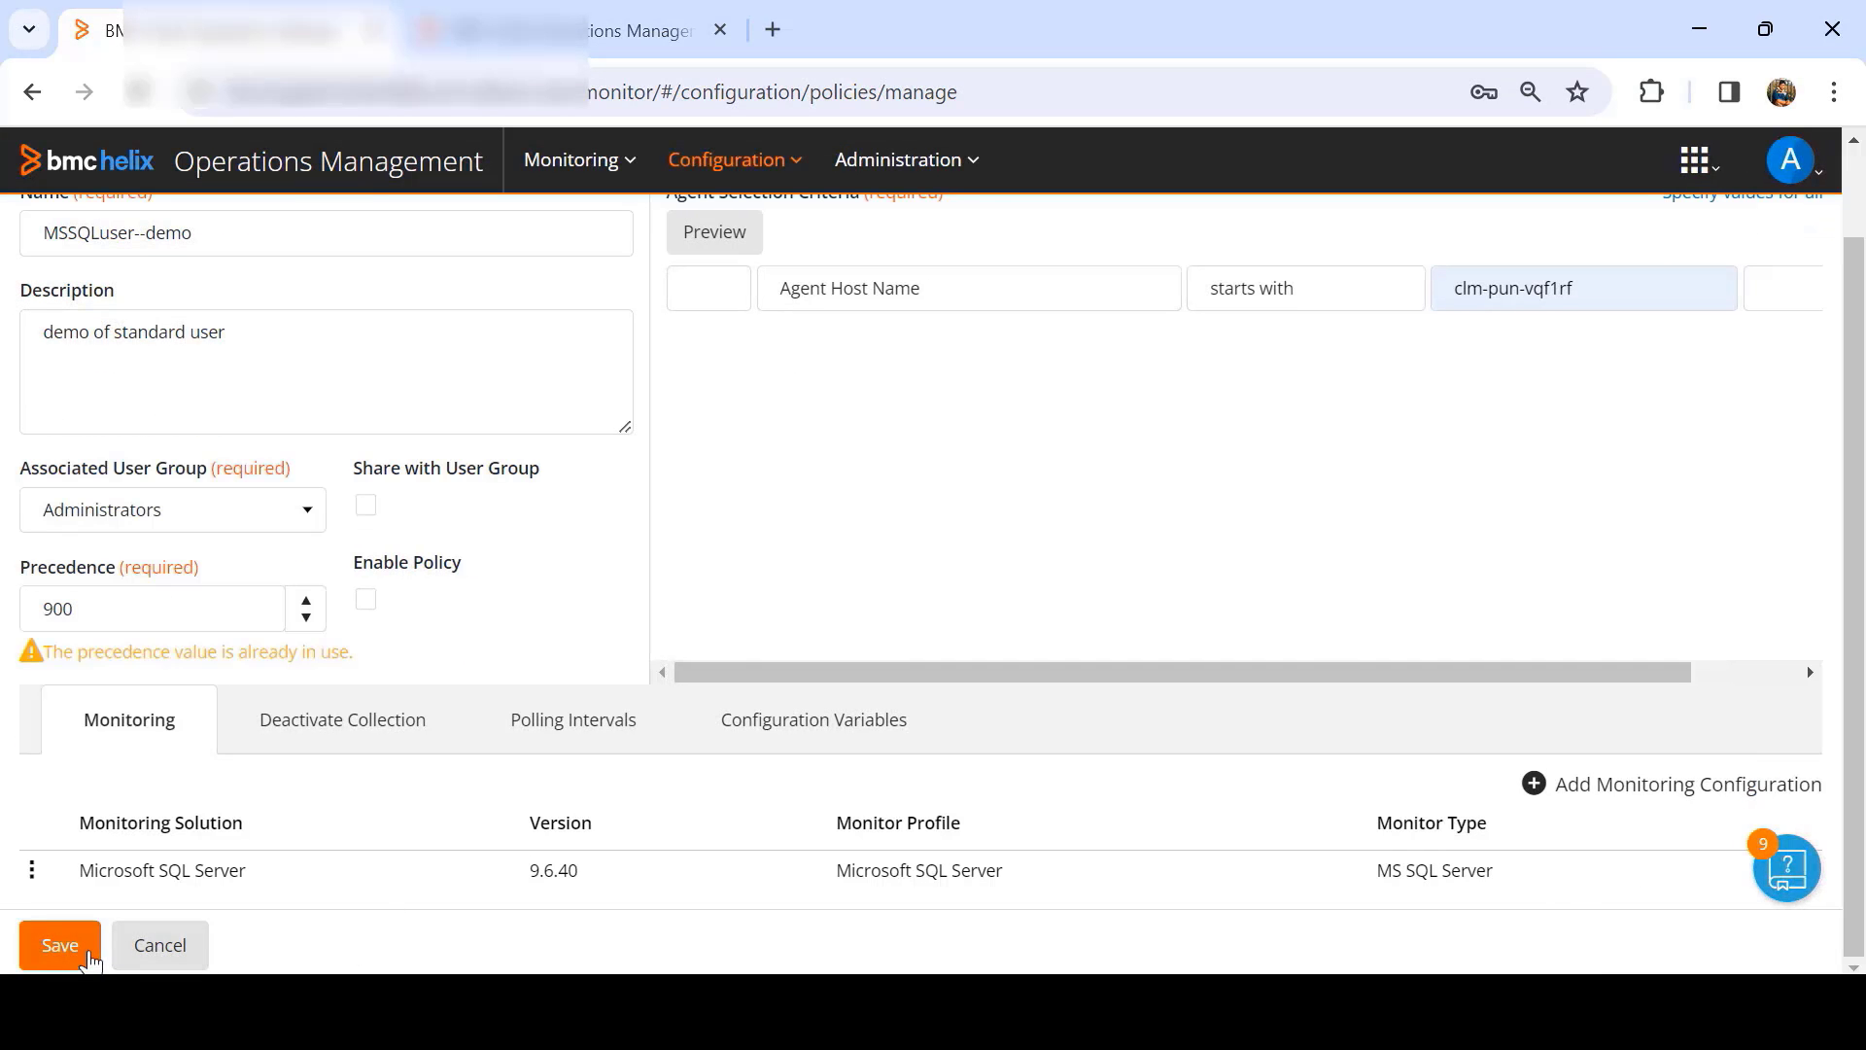
left_click(79, 956)
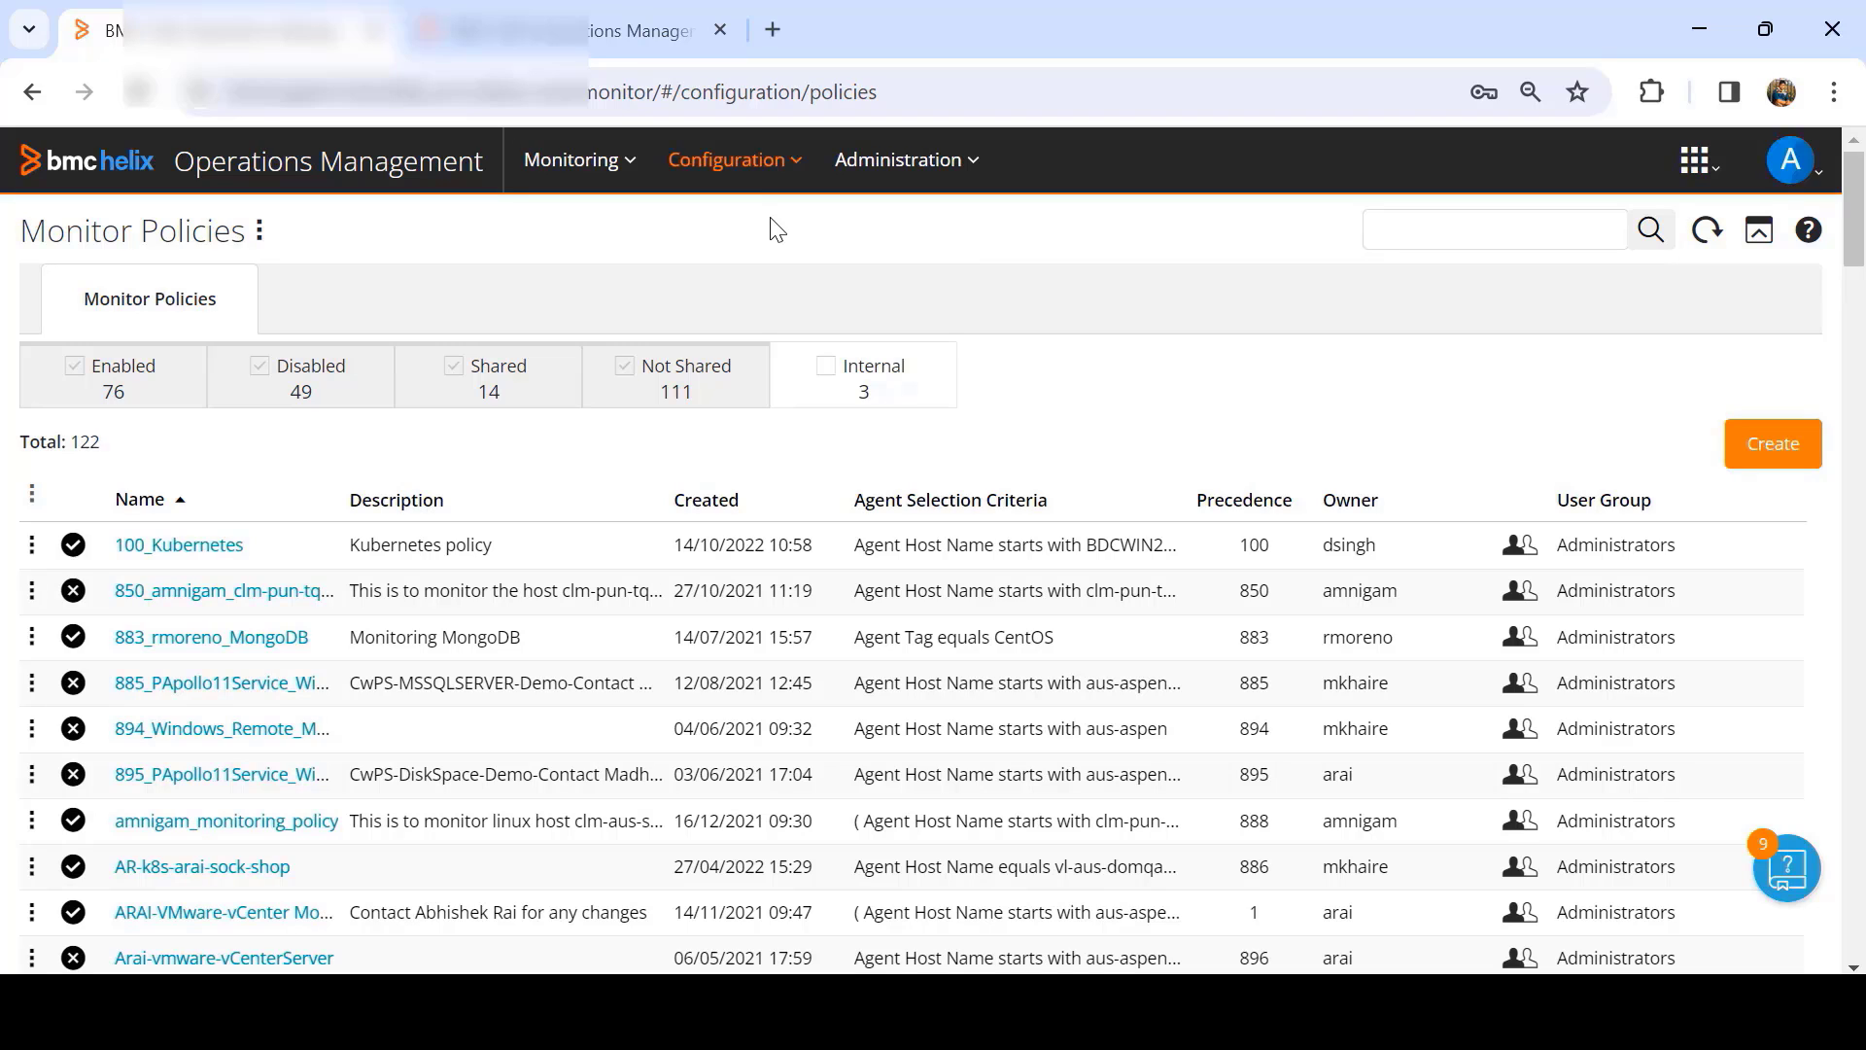
left_click(729, 162)
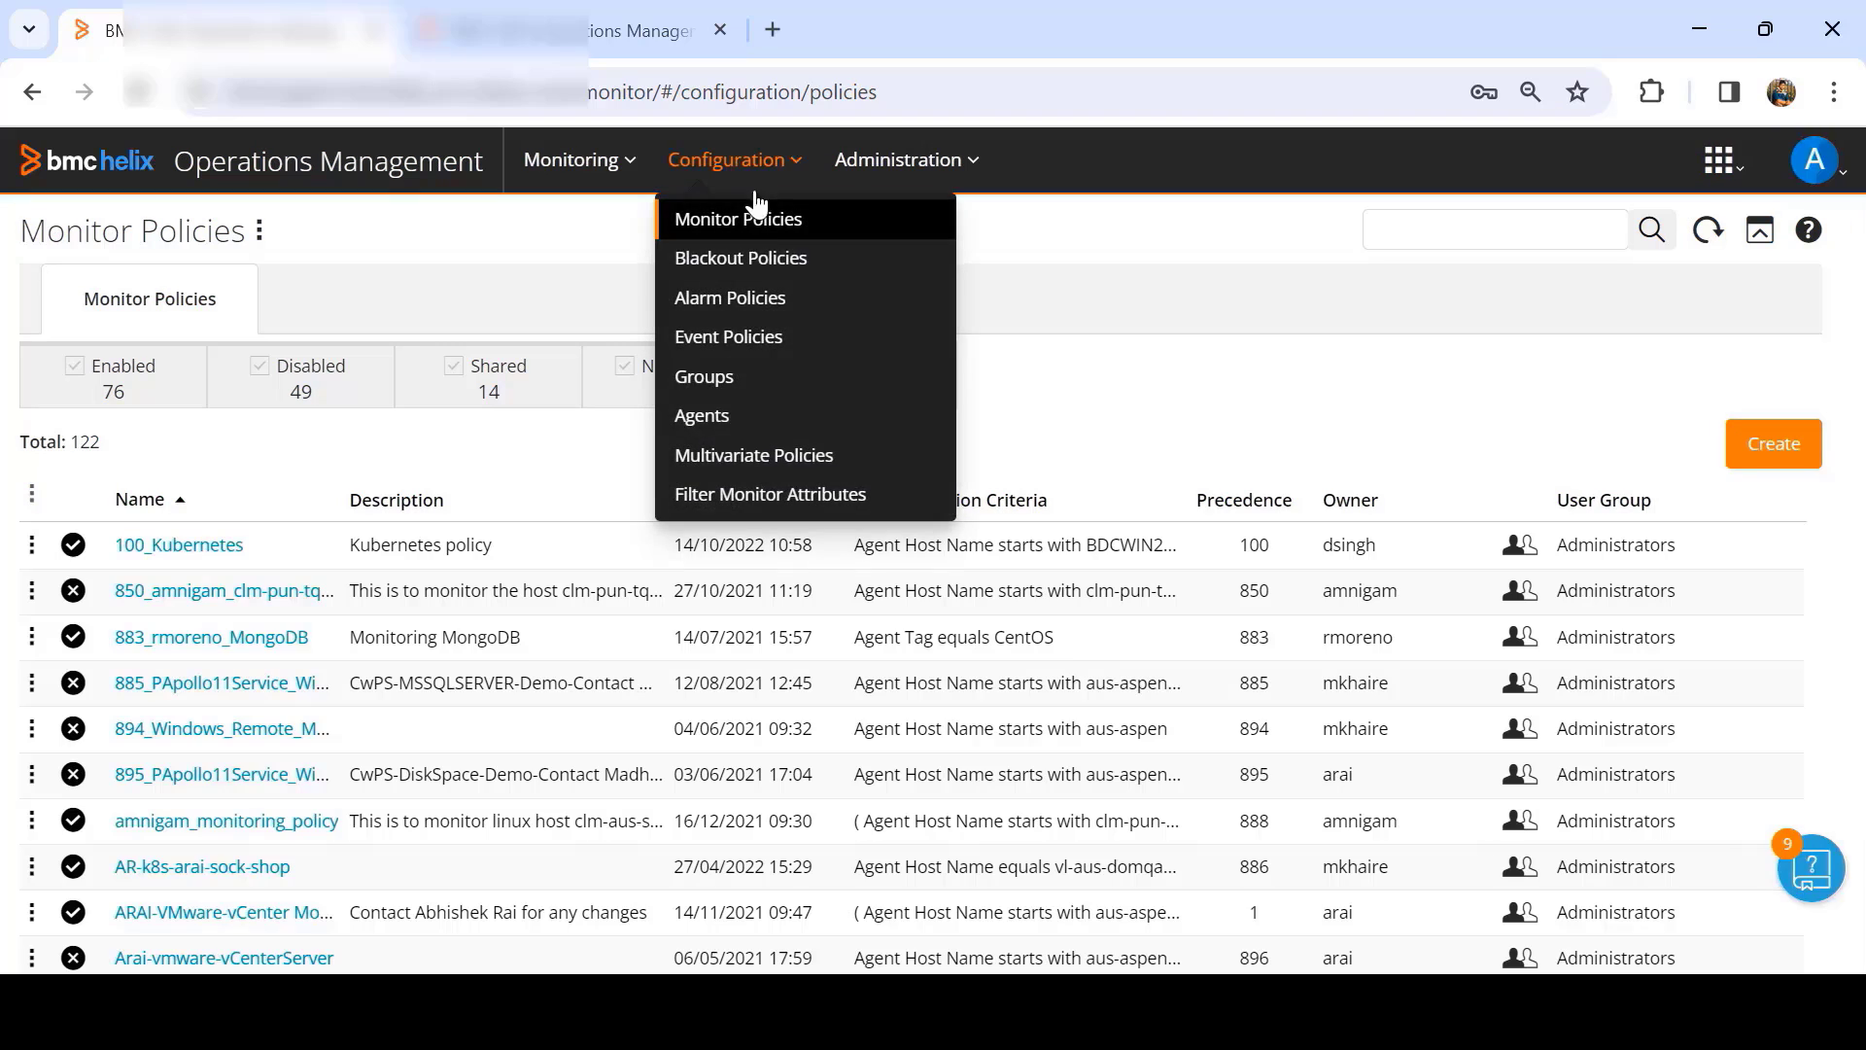
left_click(704, 425)
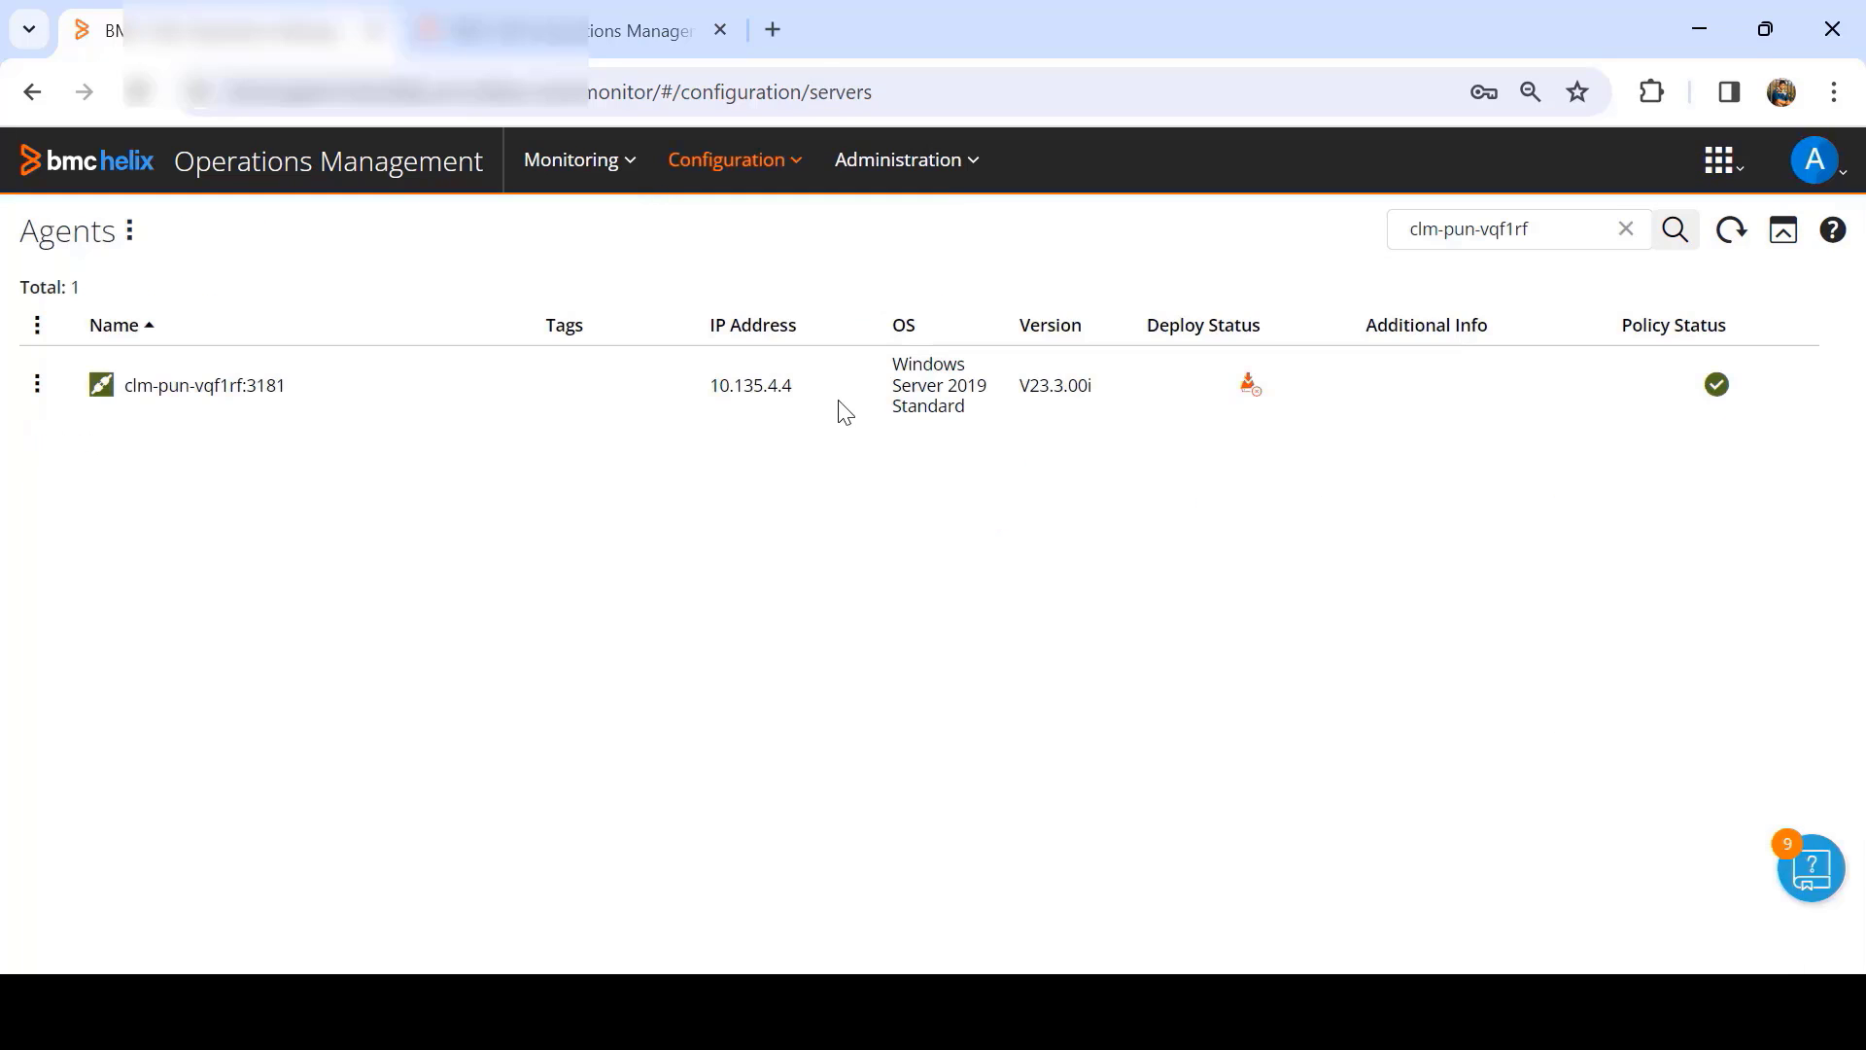
left_click(39, 387)
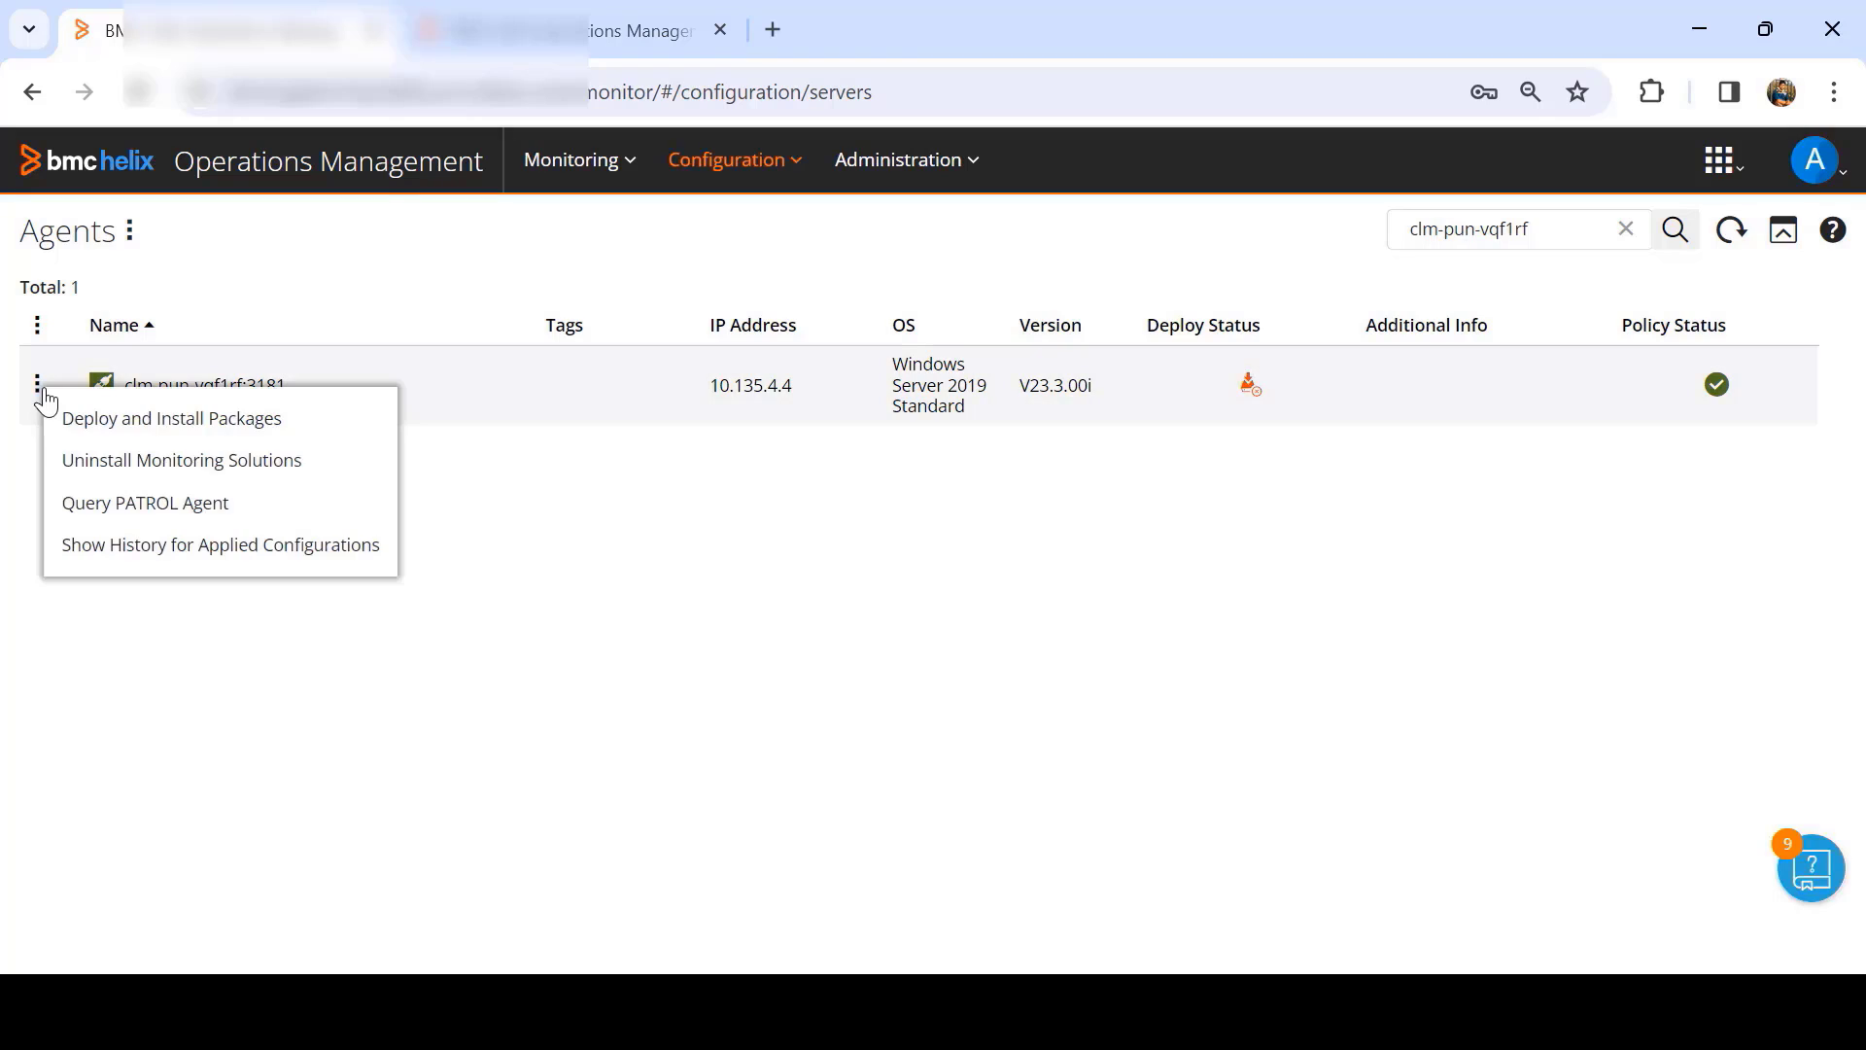
left_click(131, 548)
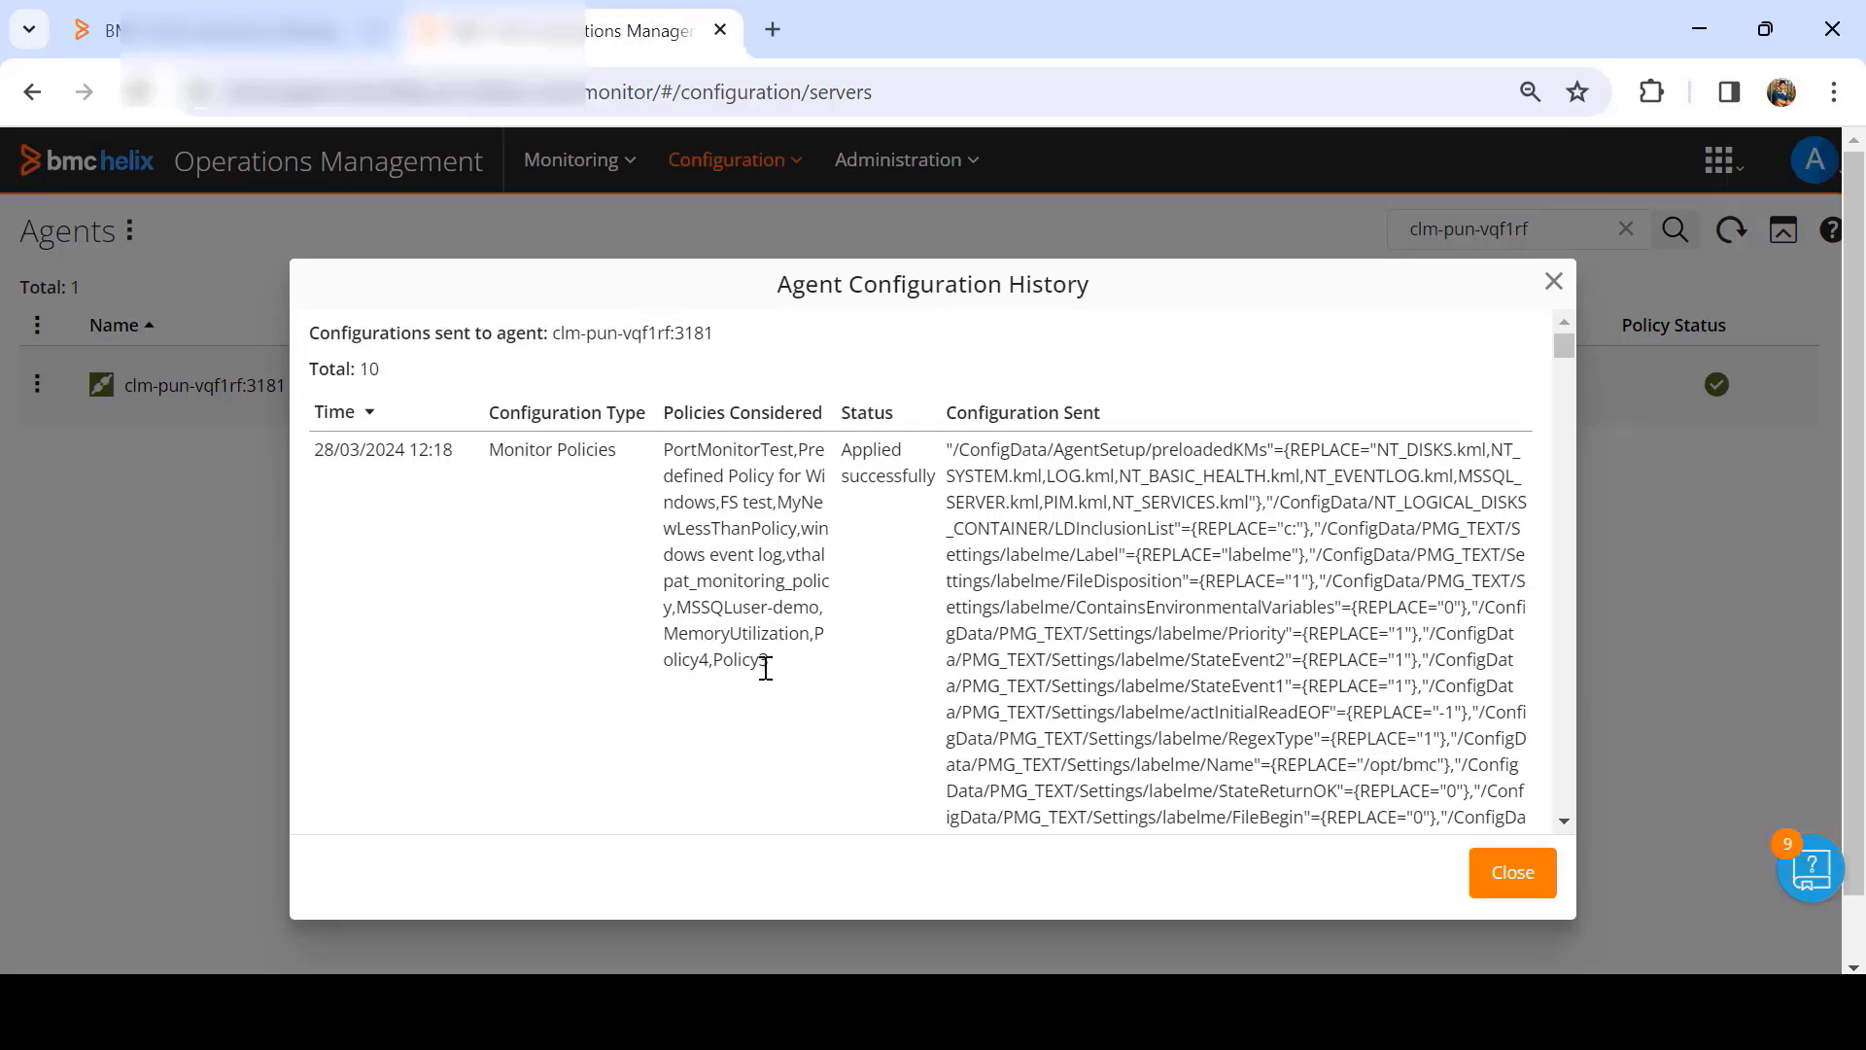
left_click_drag(680, 608, 828, 611)
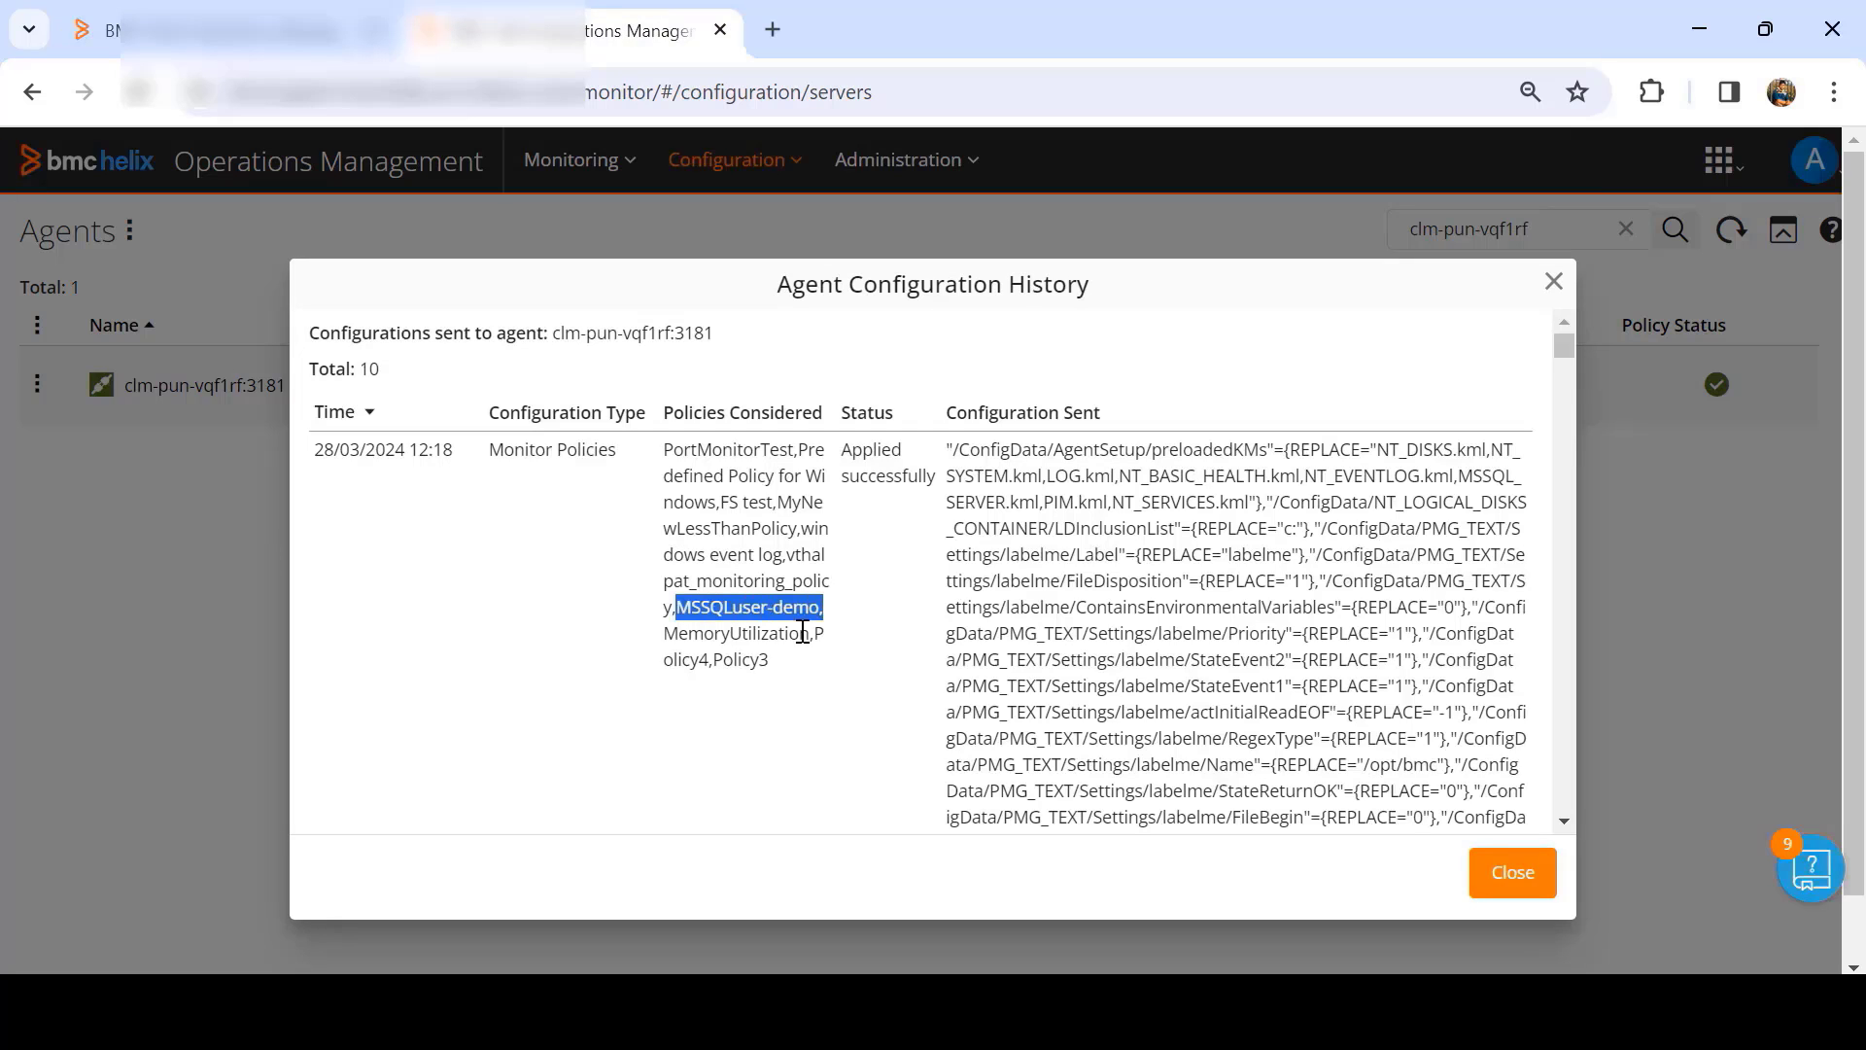
left_click(1514, 897)
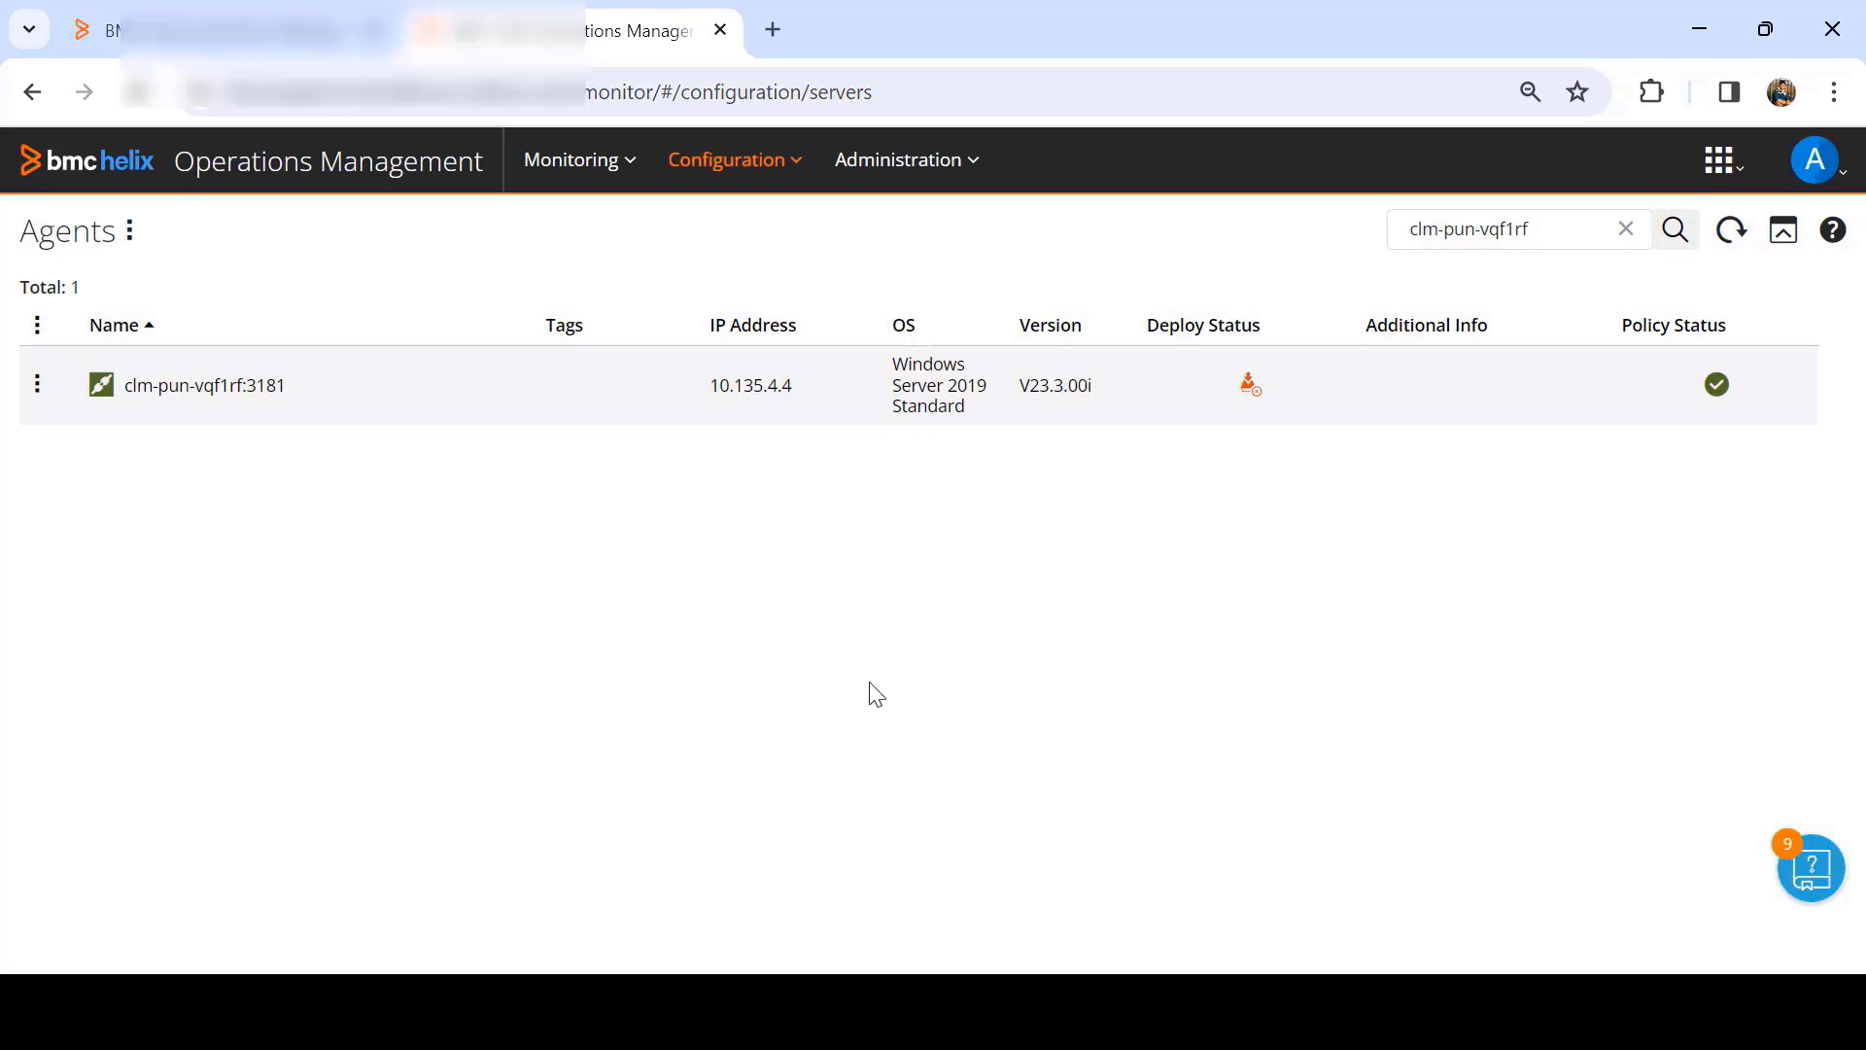
left_click(577, 177)
Search Devices for clm-pun-vqf1rf and open the clm-pun-vqf1rf.bmc.com server details.
left_click(572, 223)
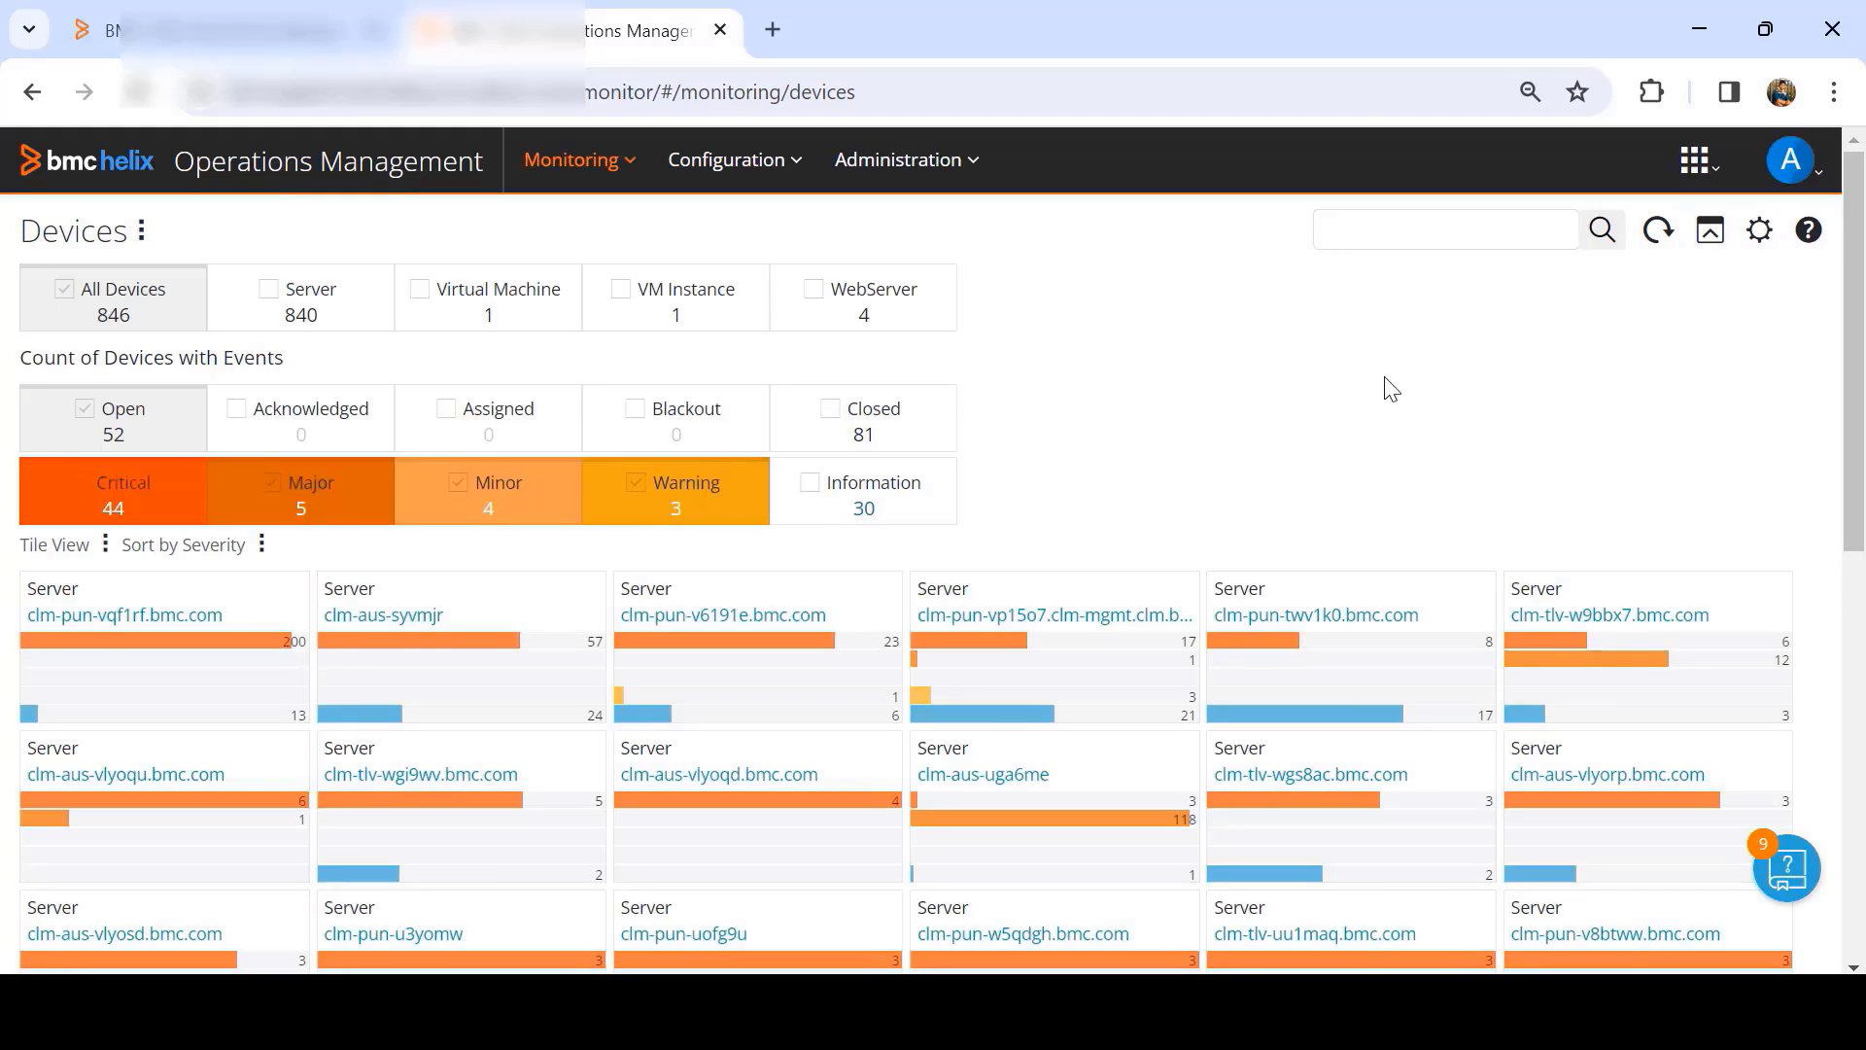
left_click(1371, 230)
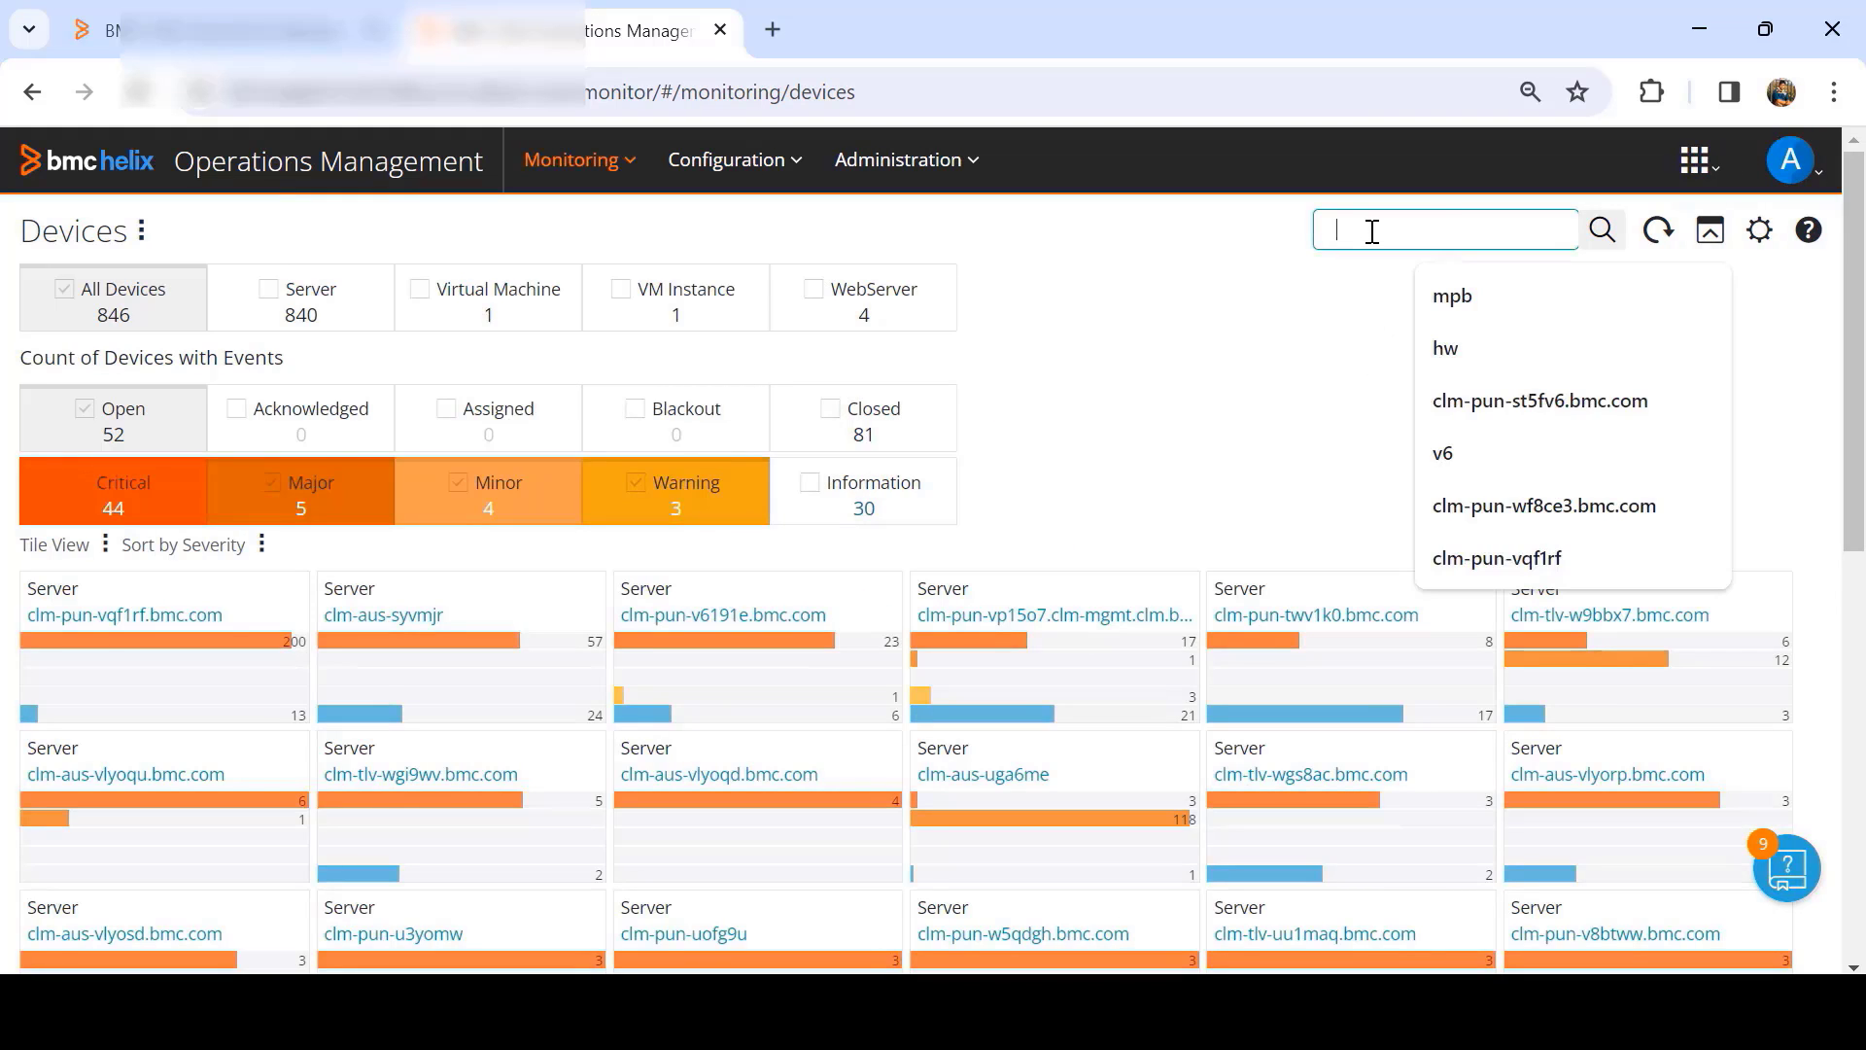
type("clm-pun-vqf1rf")
key("Return")
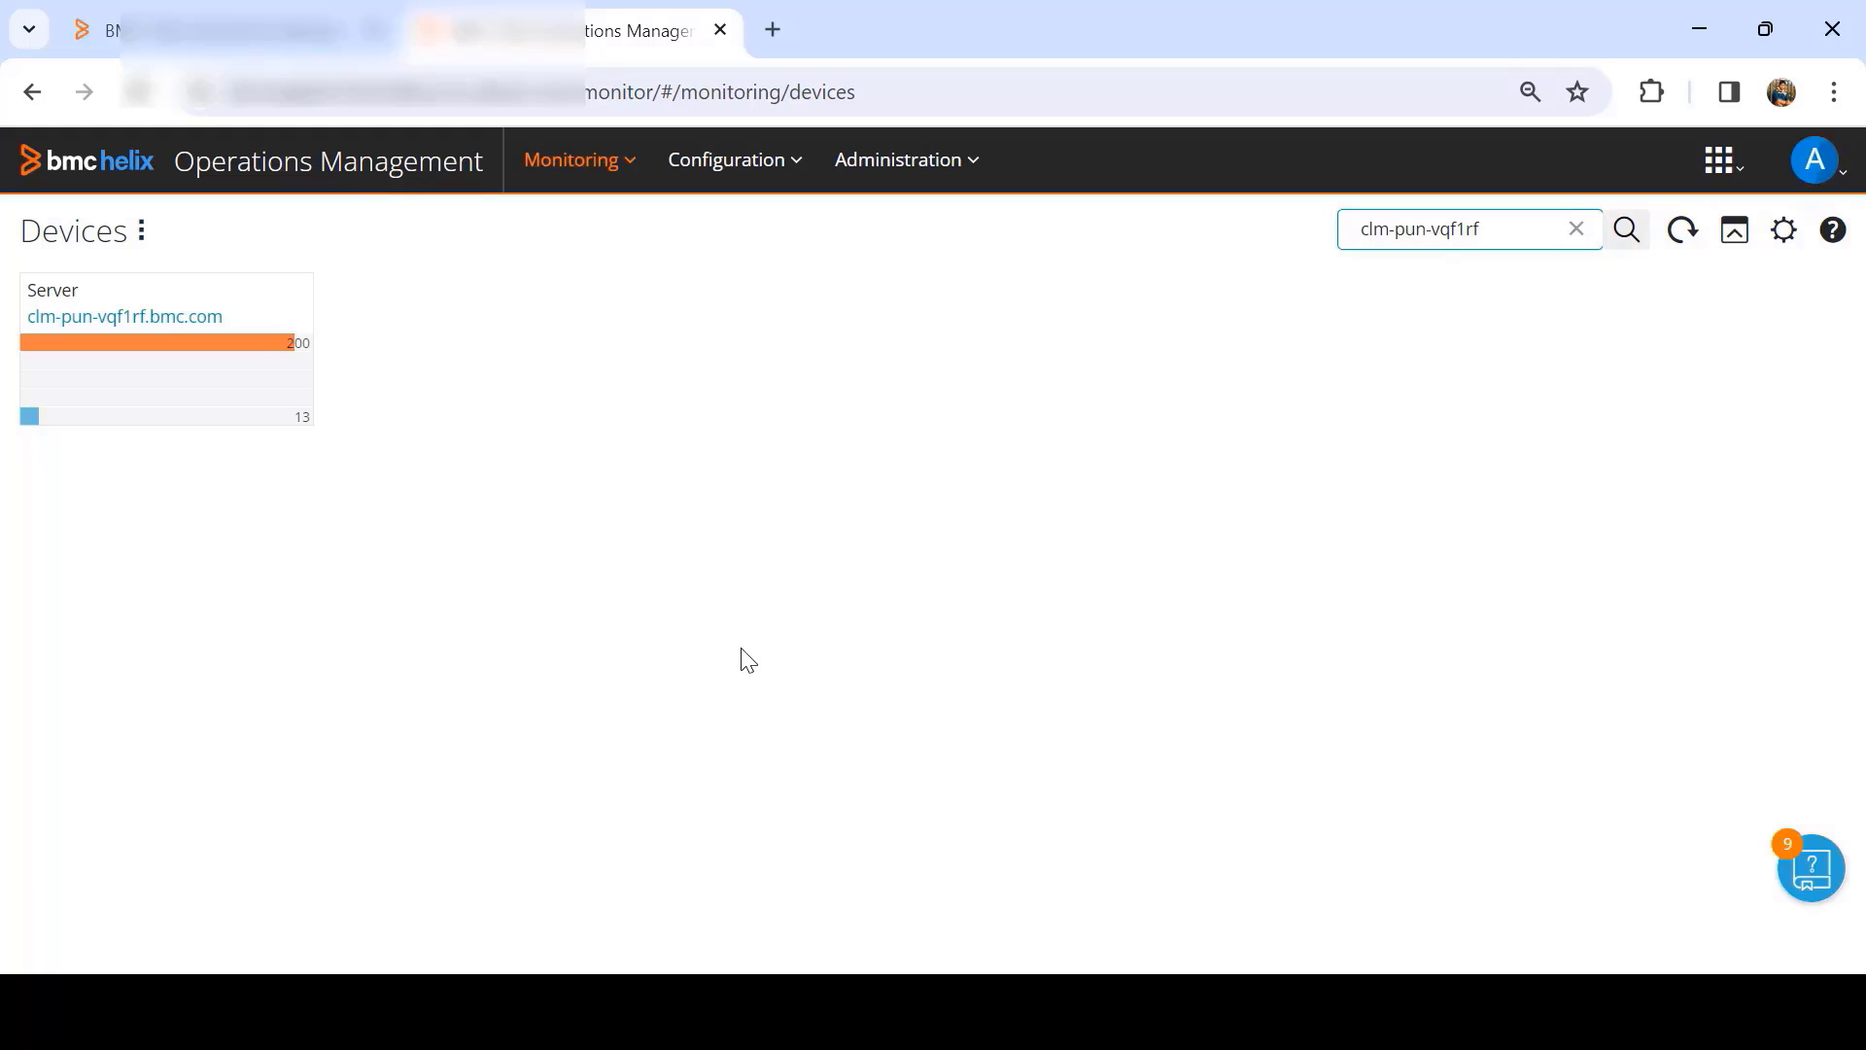
left_click(166, 320)
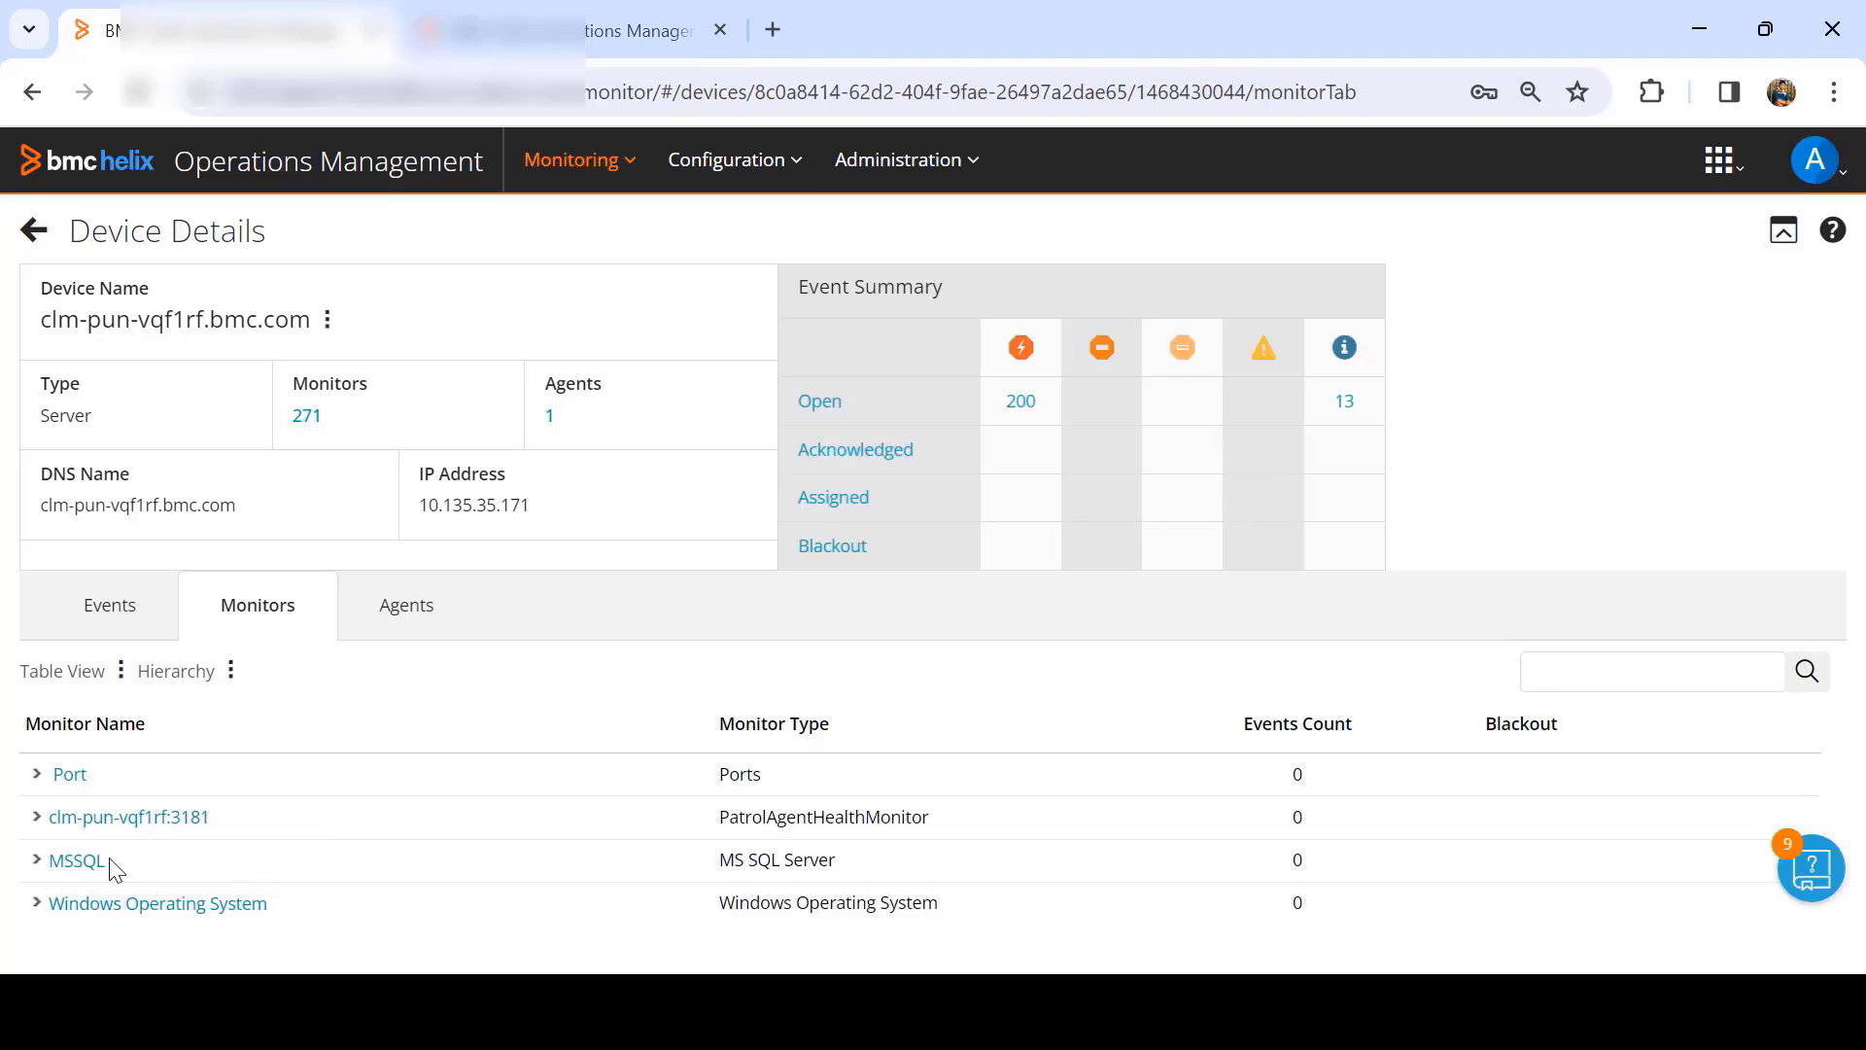
Expand MSSQL > Local > host > MSSQL Servers > MSSQLSERVER01 > Databases > System Databases.
left_click(37, 860)
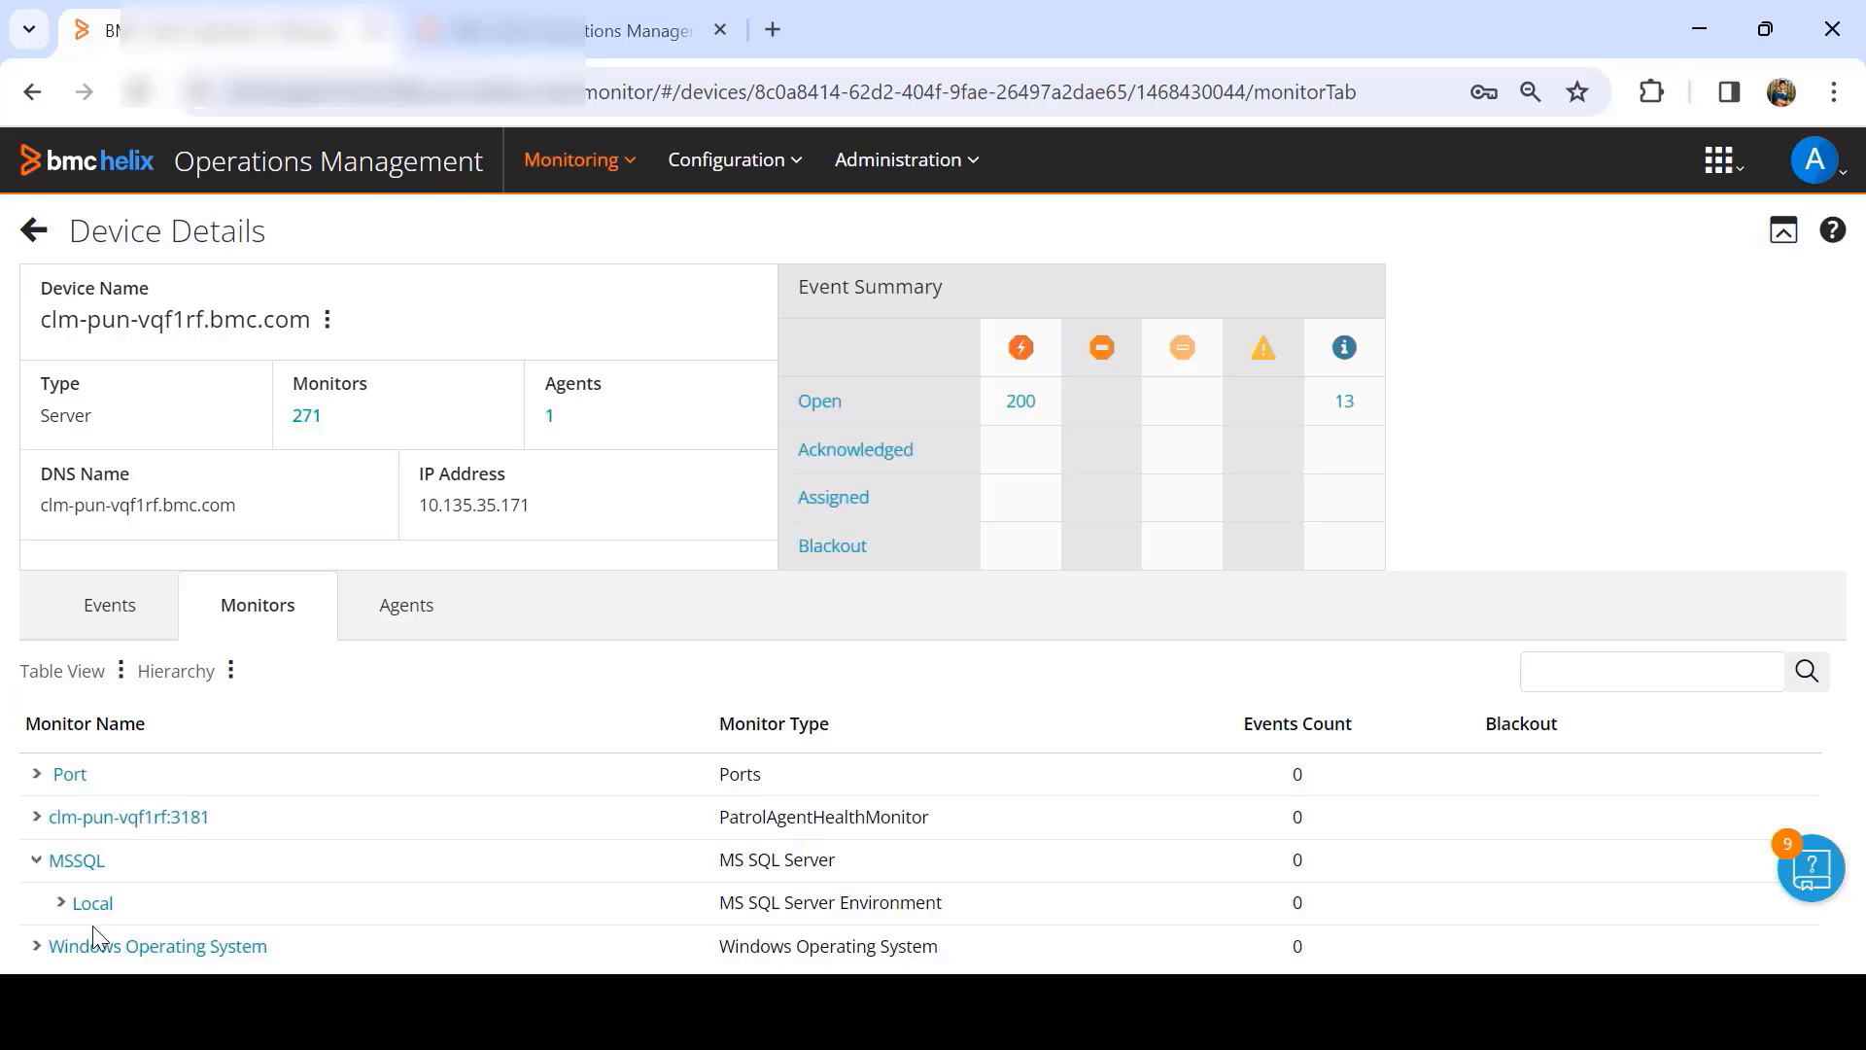
left_click(61, 904)
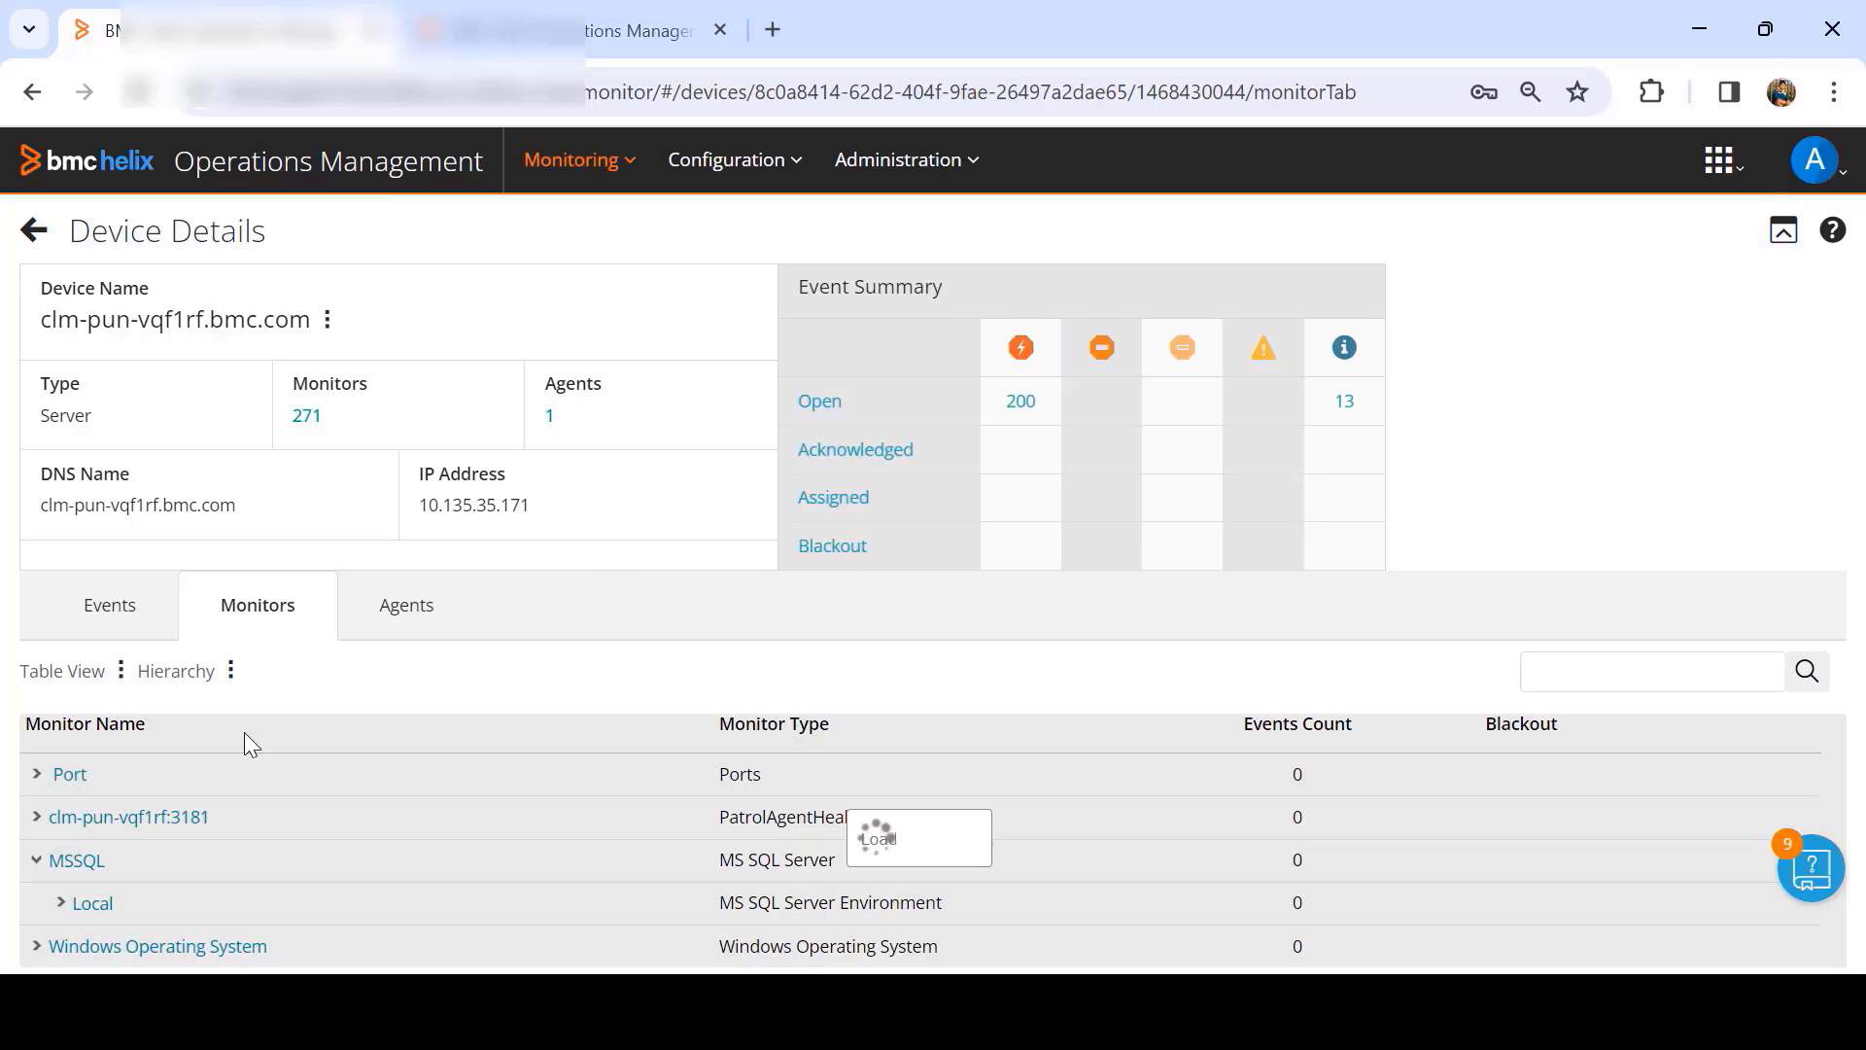
scroll(355, 669, "down", 1)
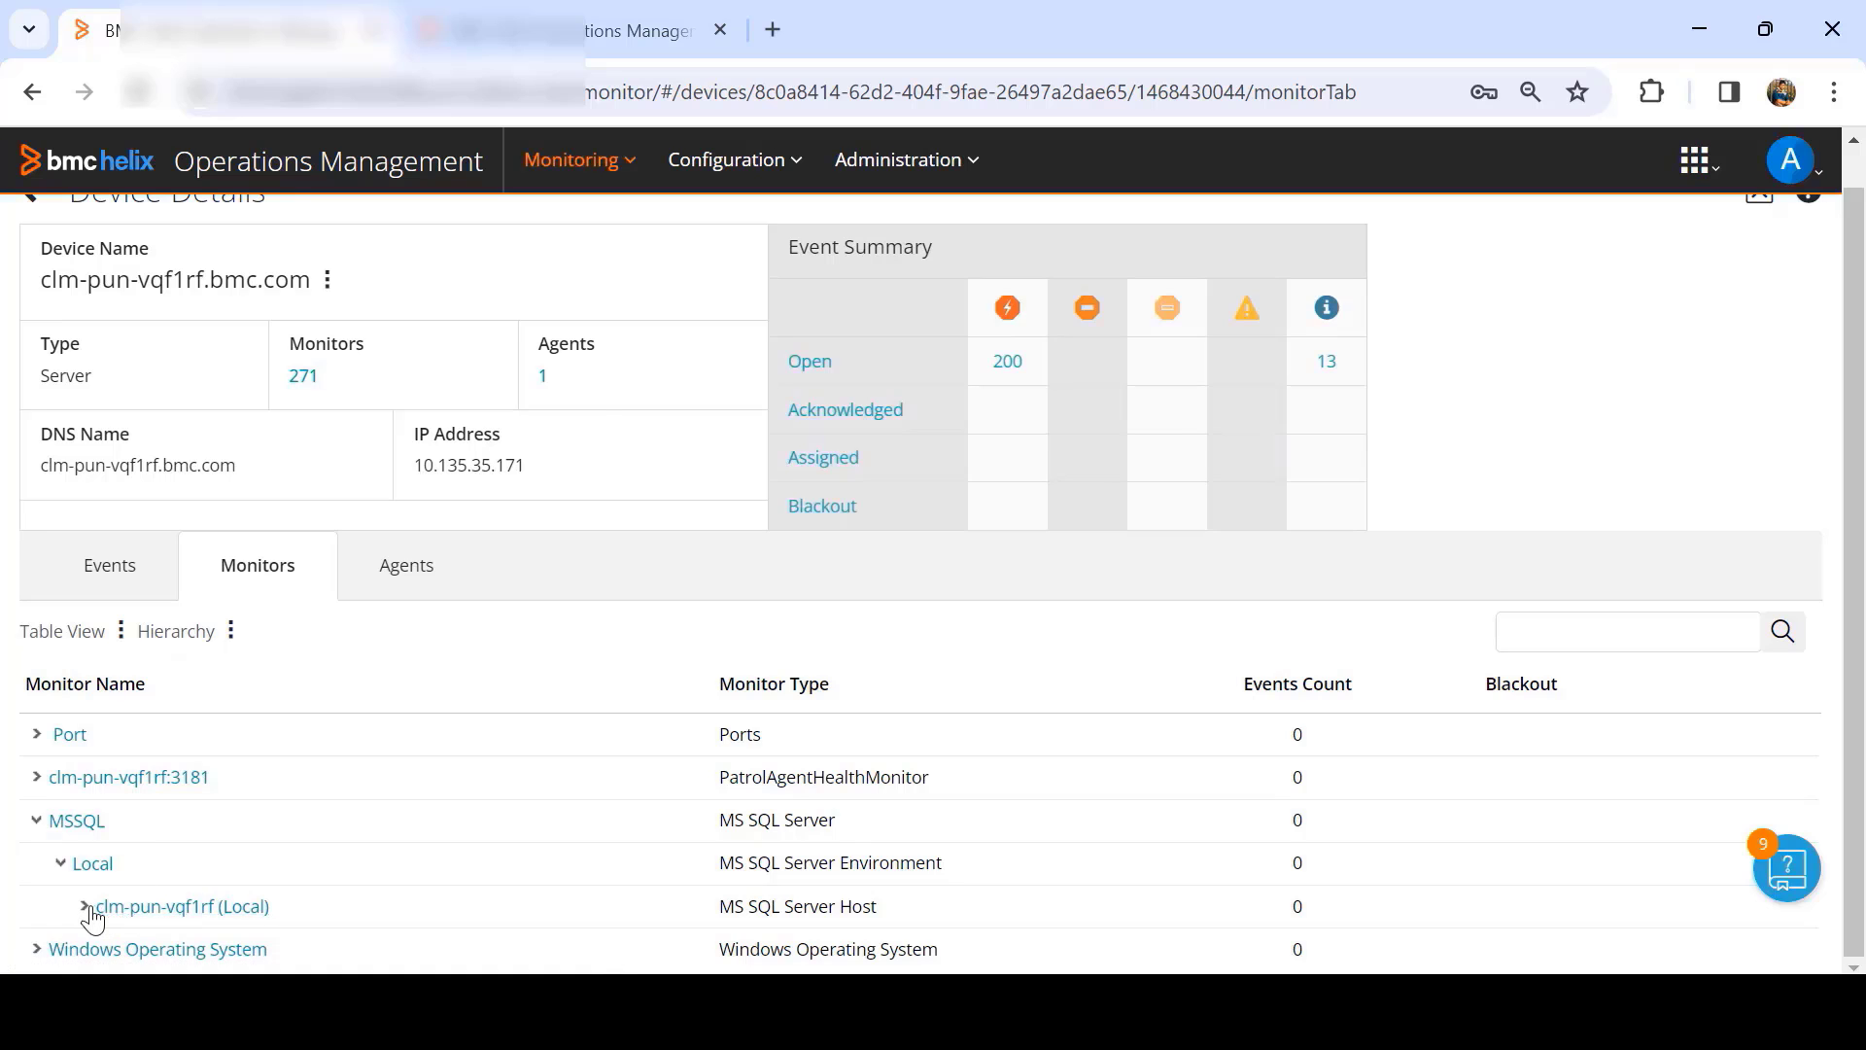
left_click(85, 906)
scroll(439, 671, "down", 1)
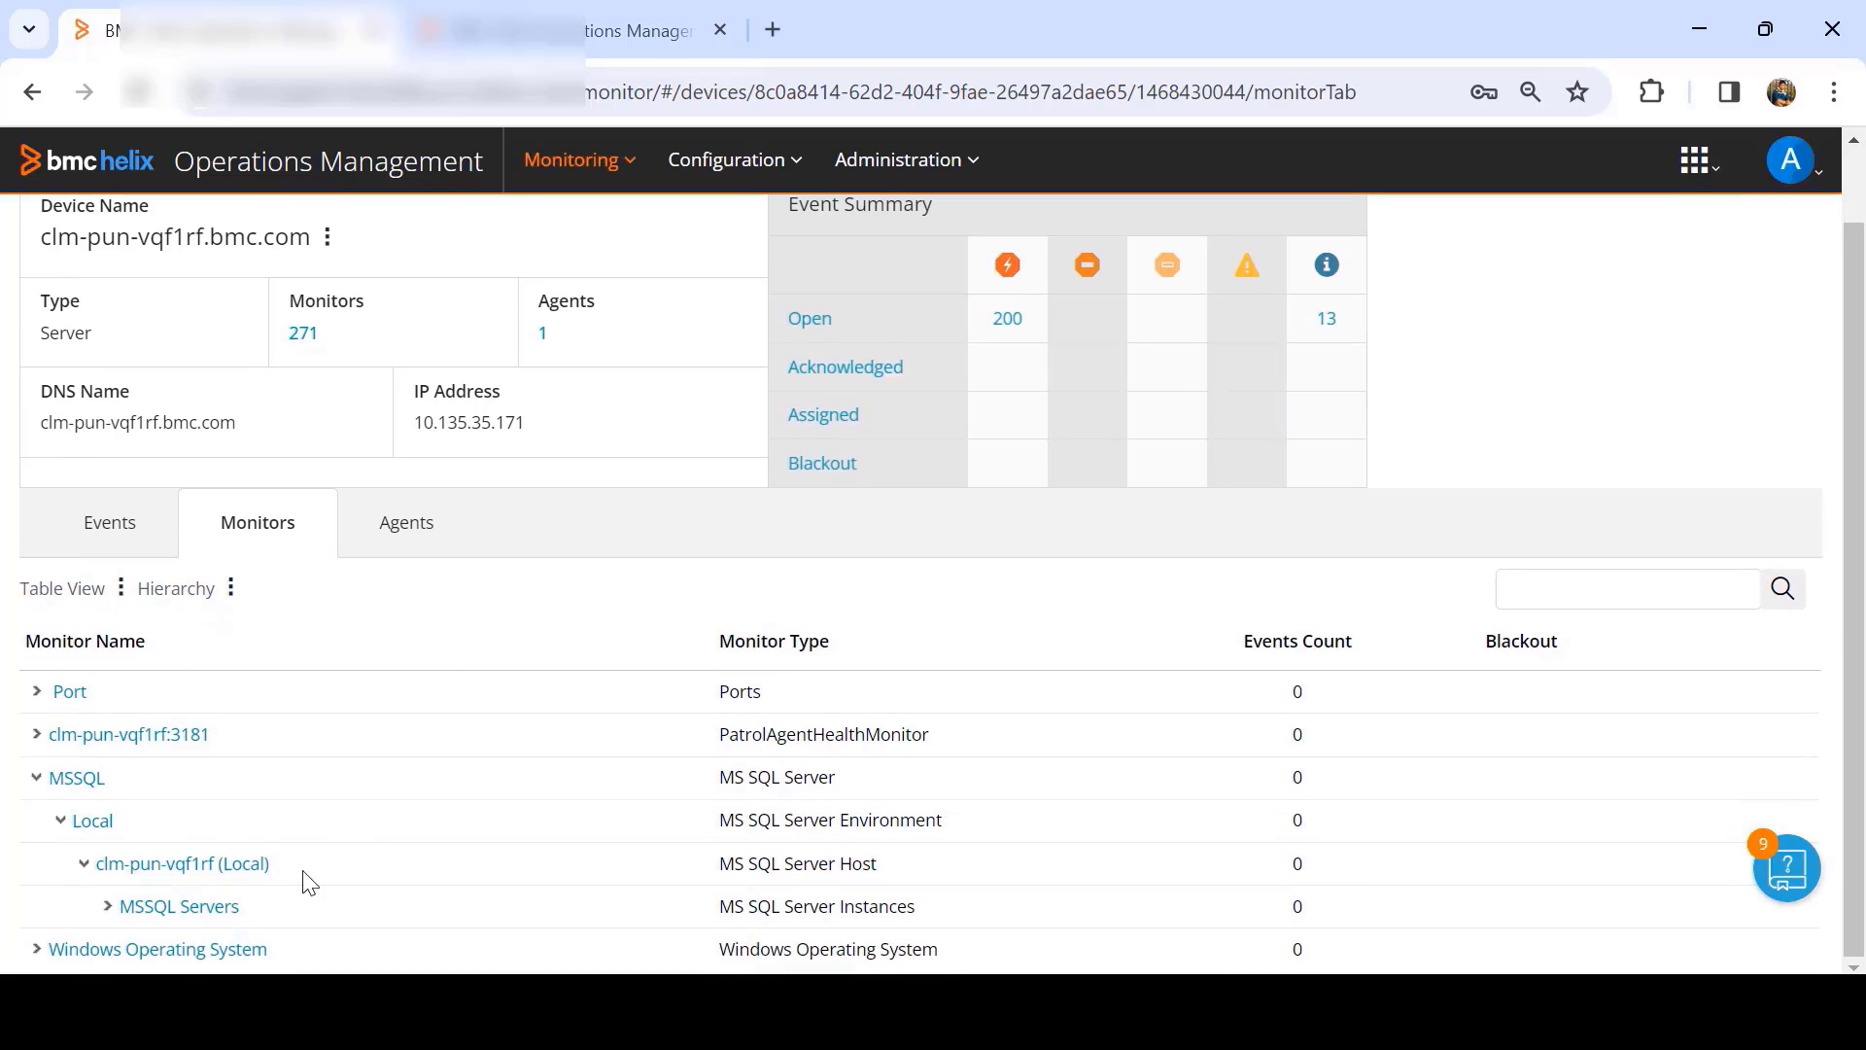
left_click(108, 906)
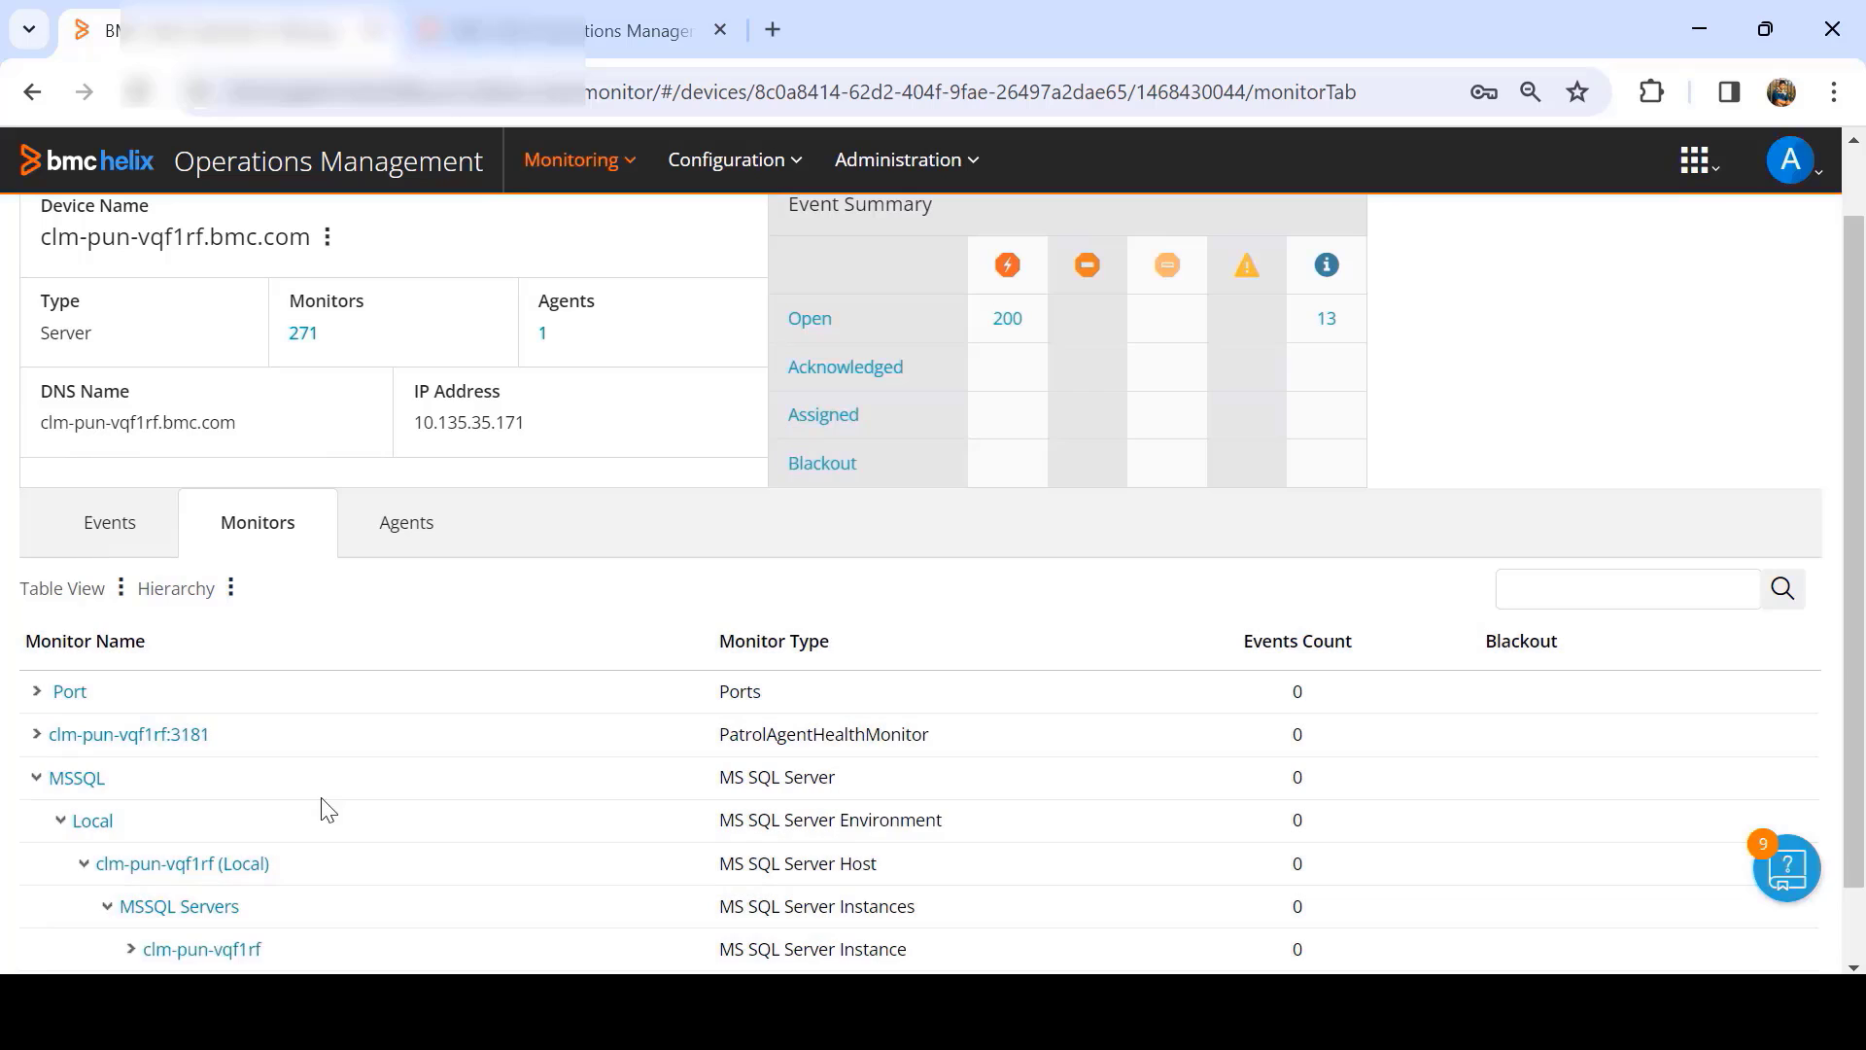
scroll(355, 782, "down", 1)
scroll(355, 783, "down", 1)
left_click(161, 902)
scroll(291, 865, "down", 2)
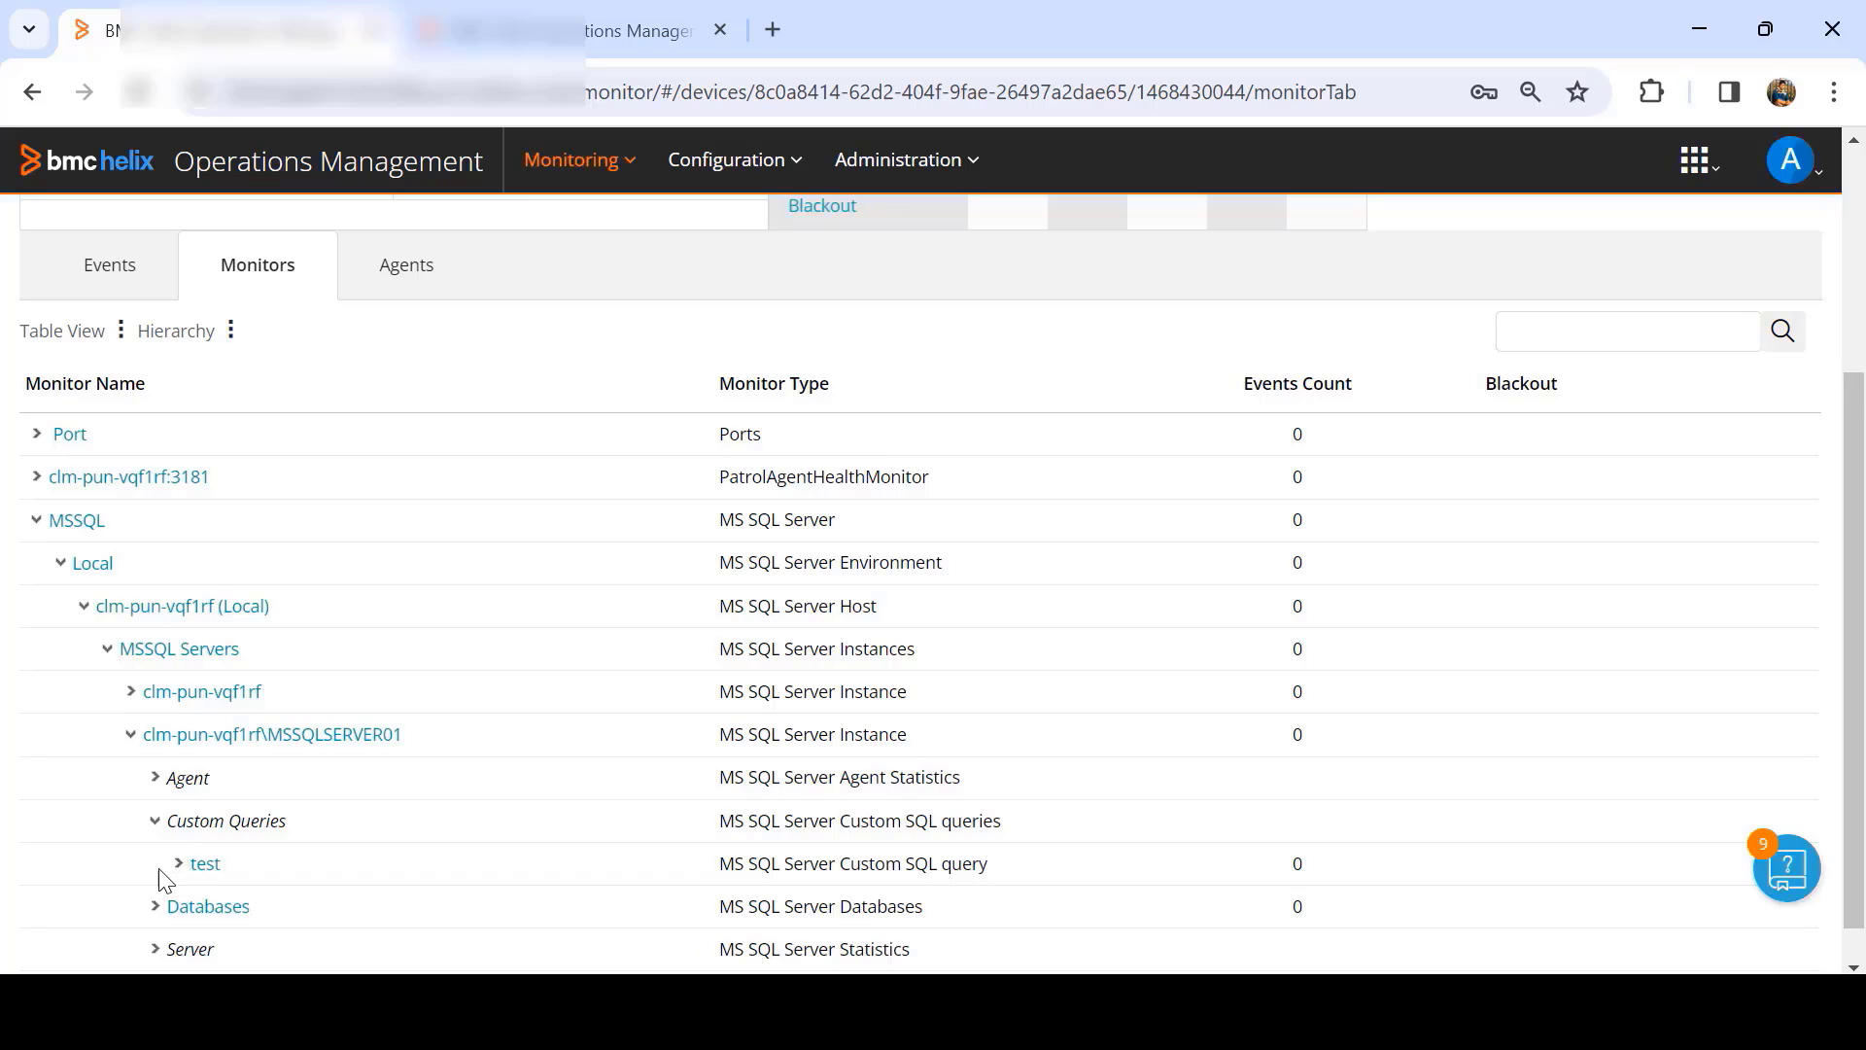
scroll(160, 880, "down", 1)
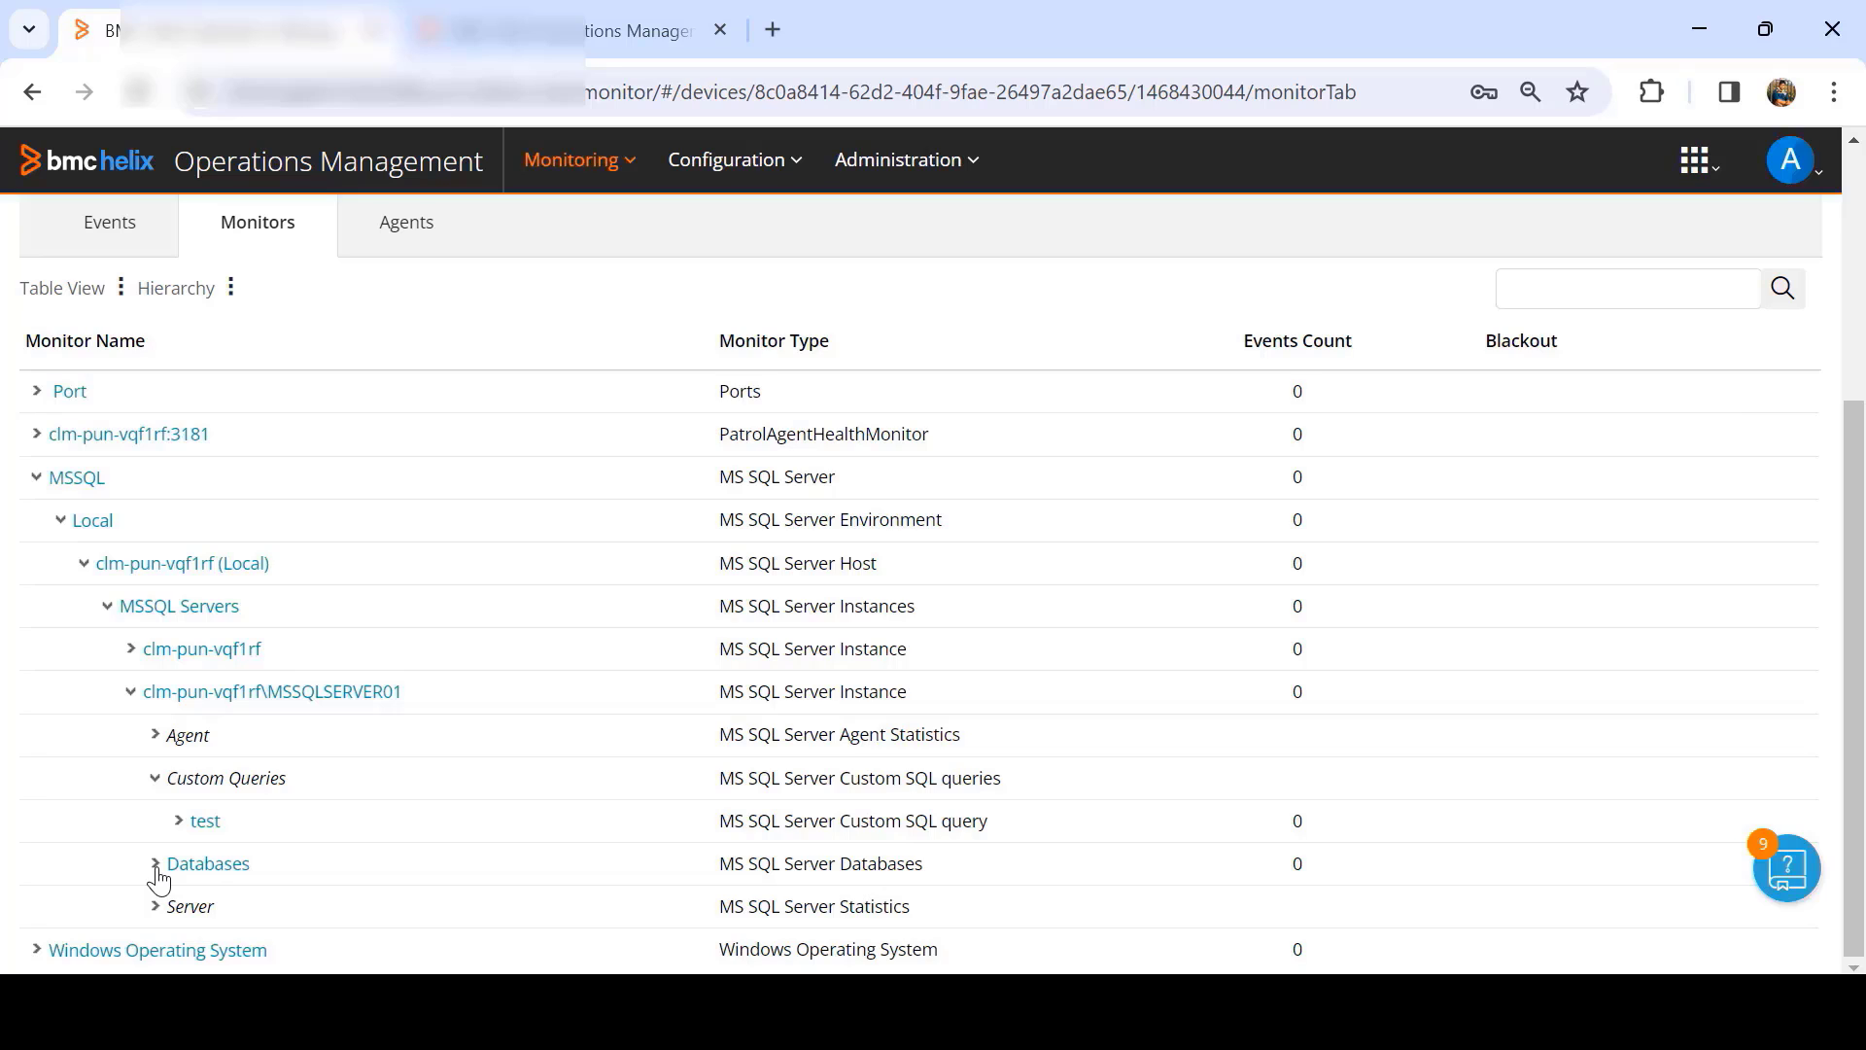
left_click(156, 865)
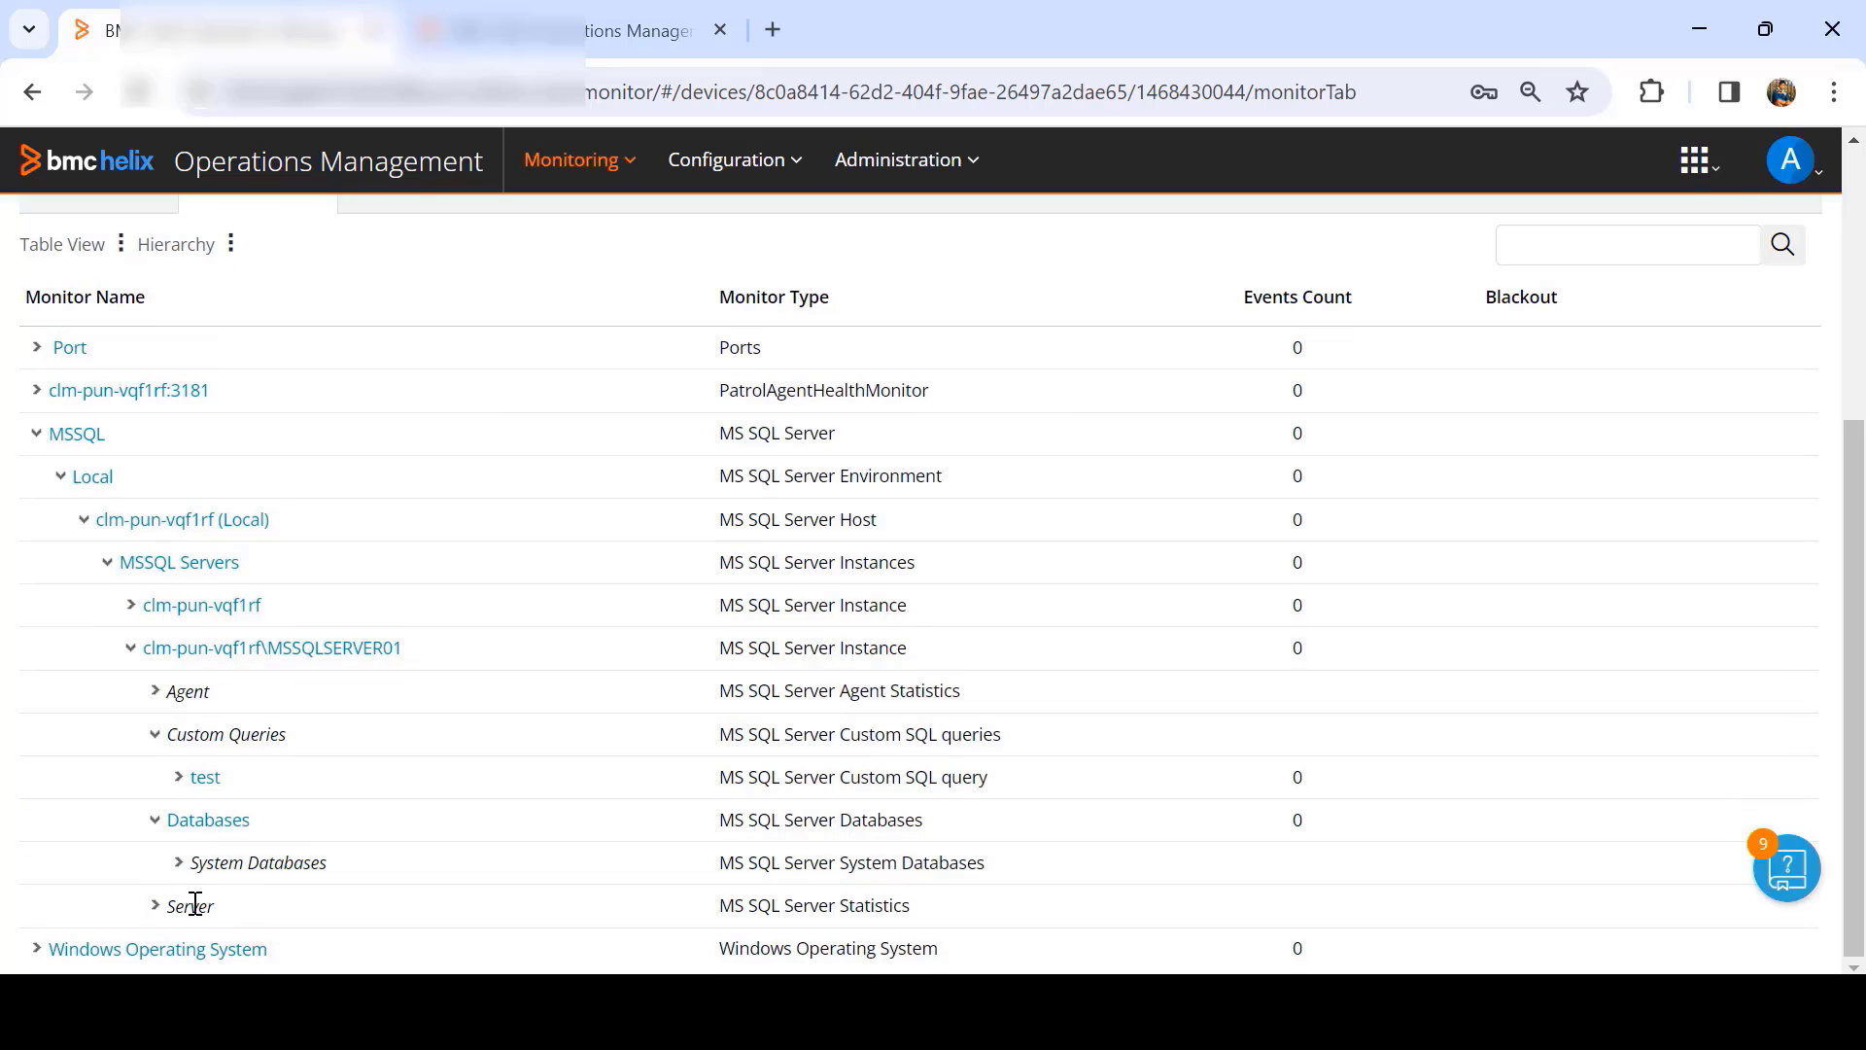
left_click(181, 864)
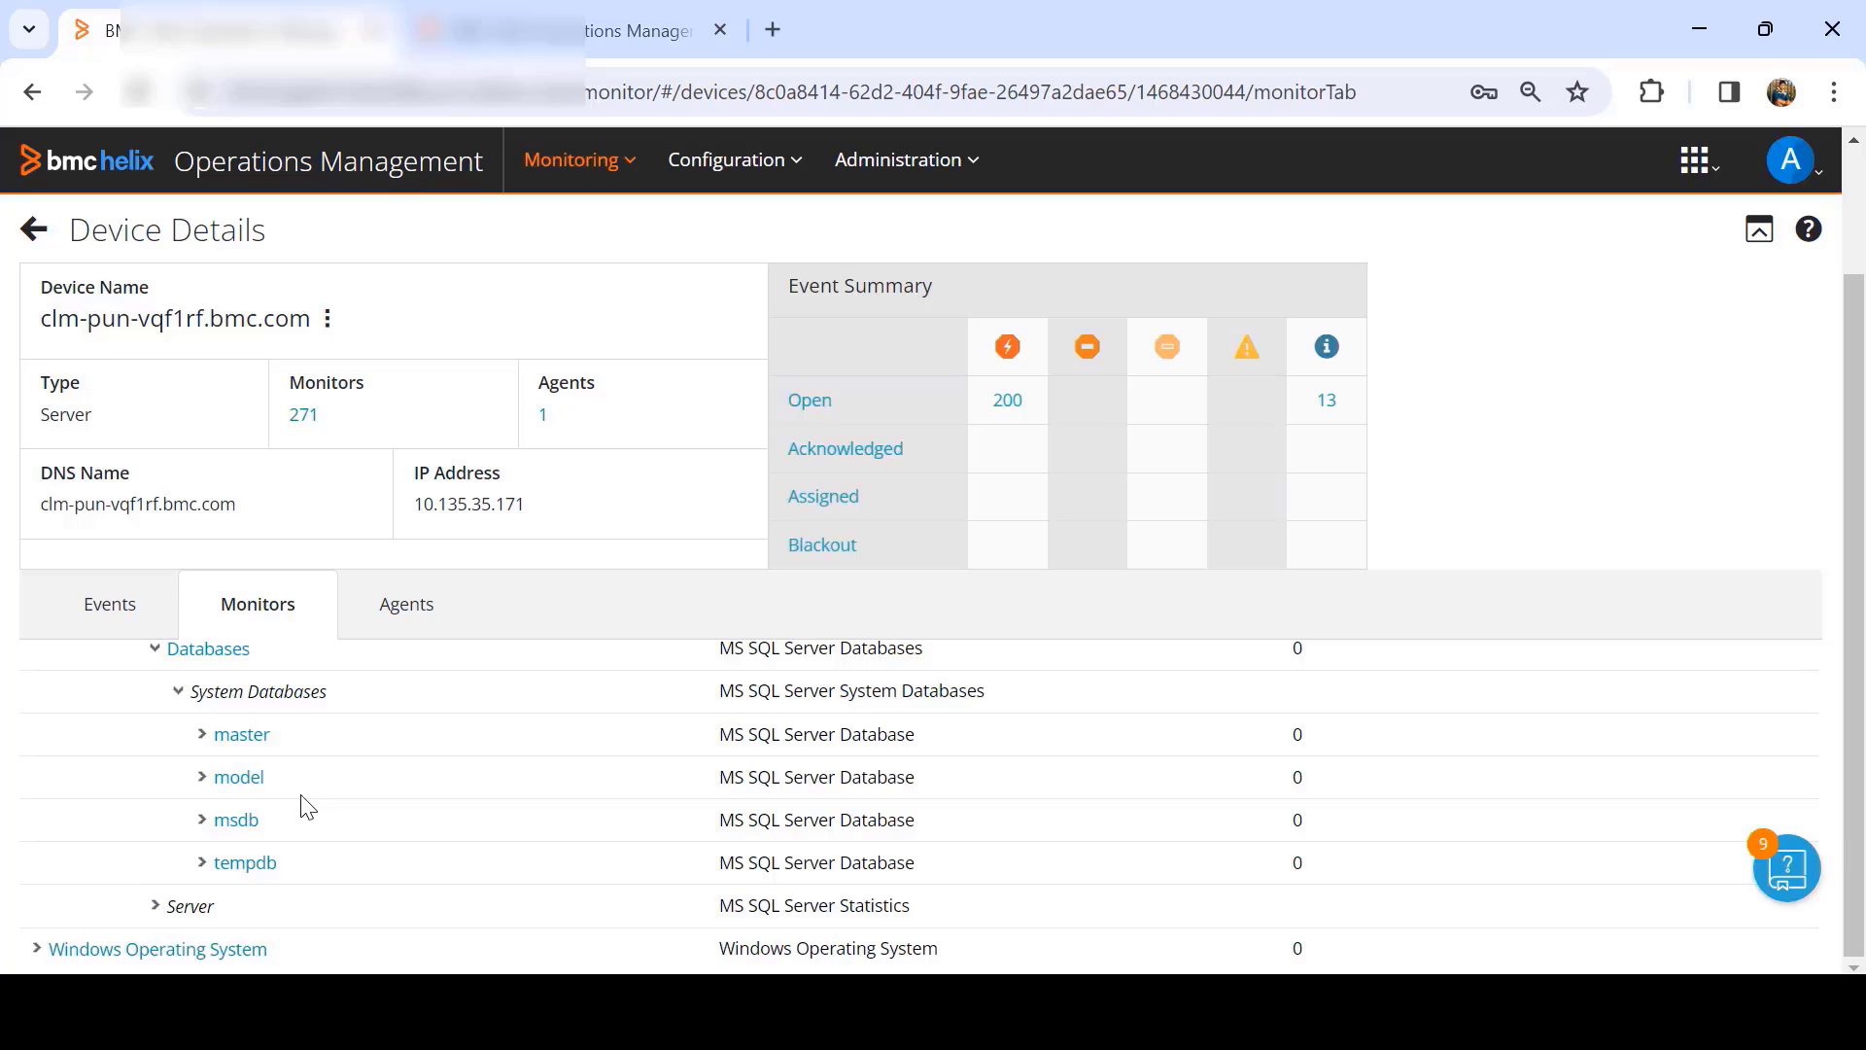
left_click(248, 743)
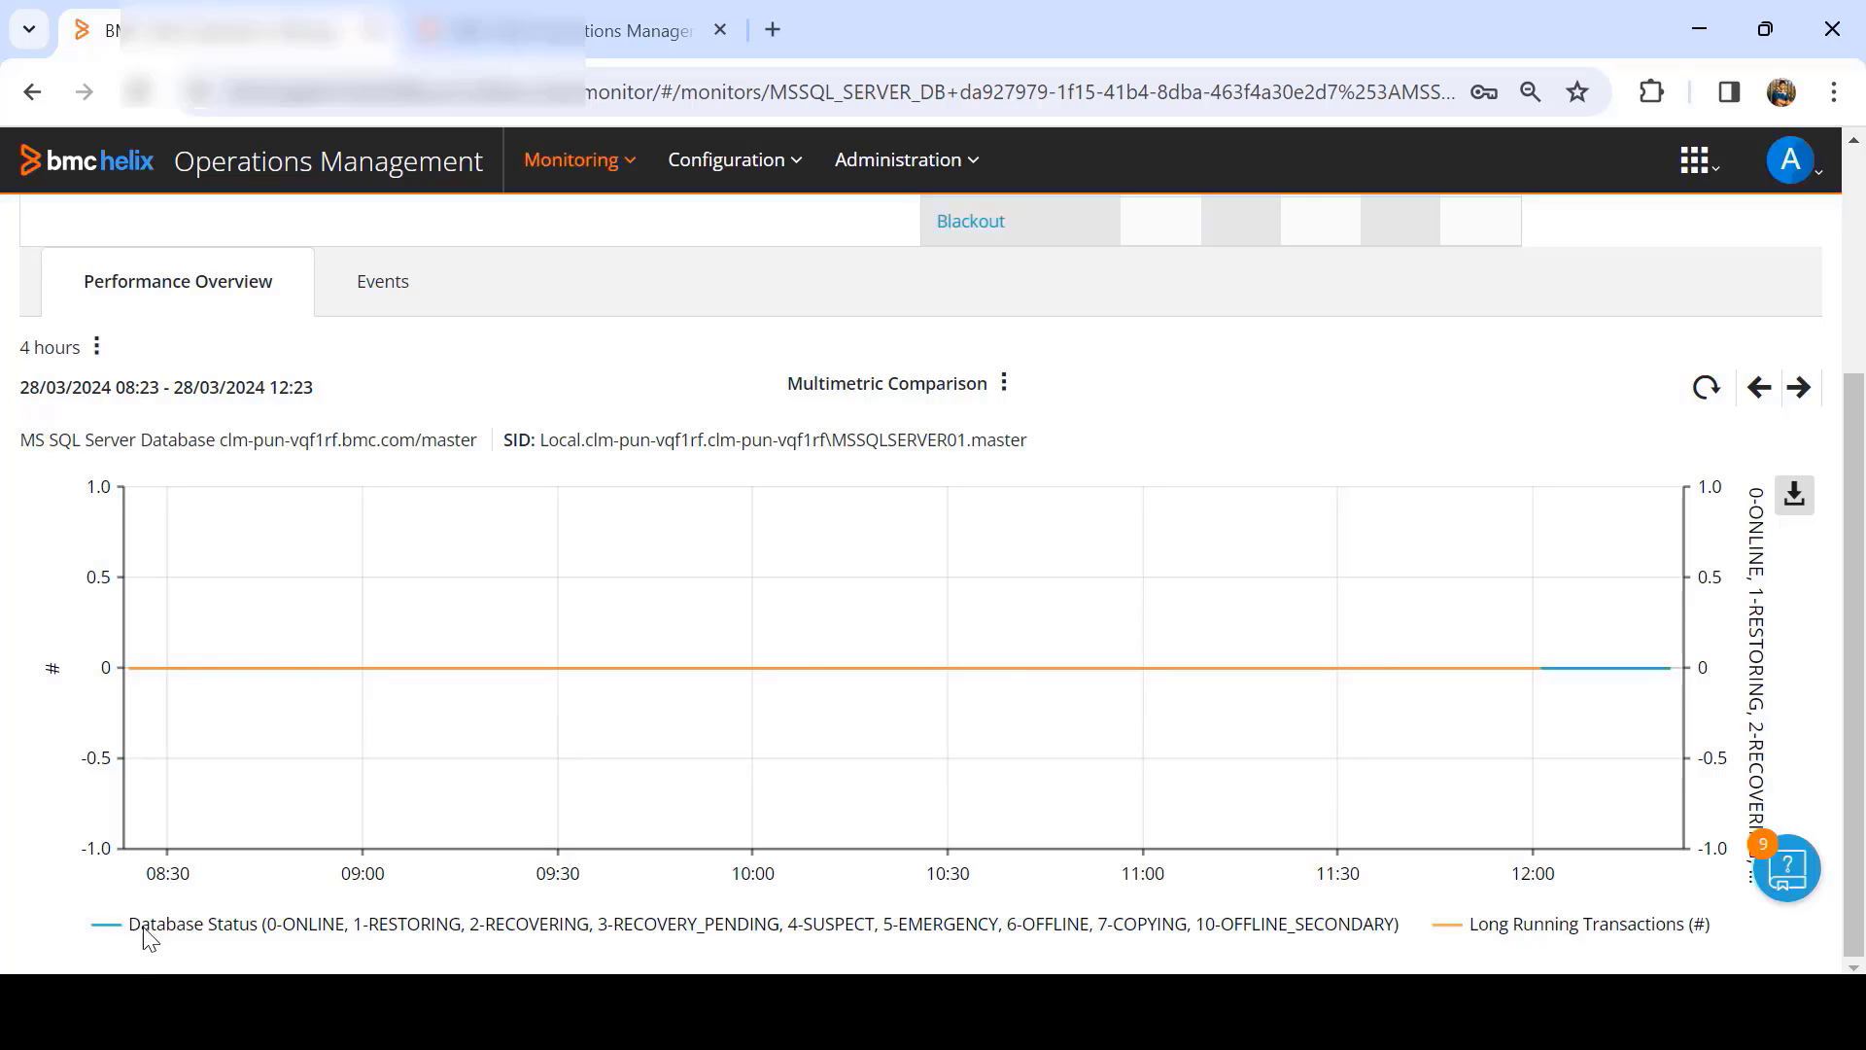
scroll(661, 734, "up", 1)
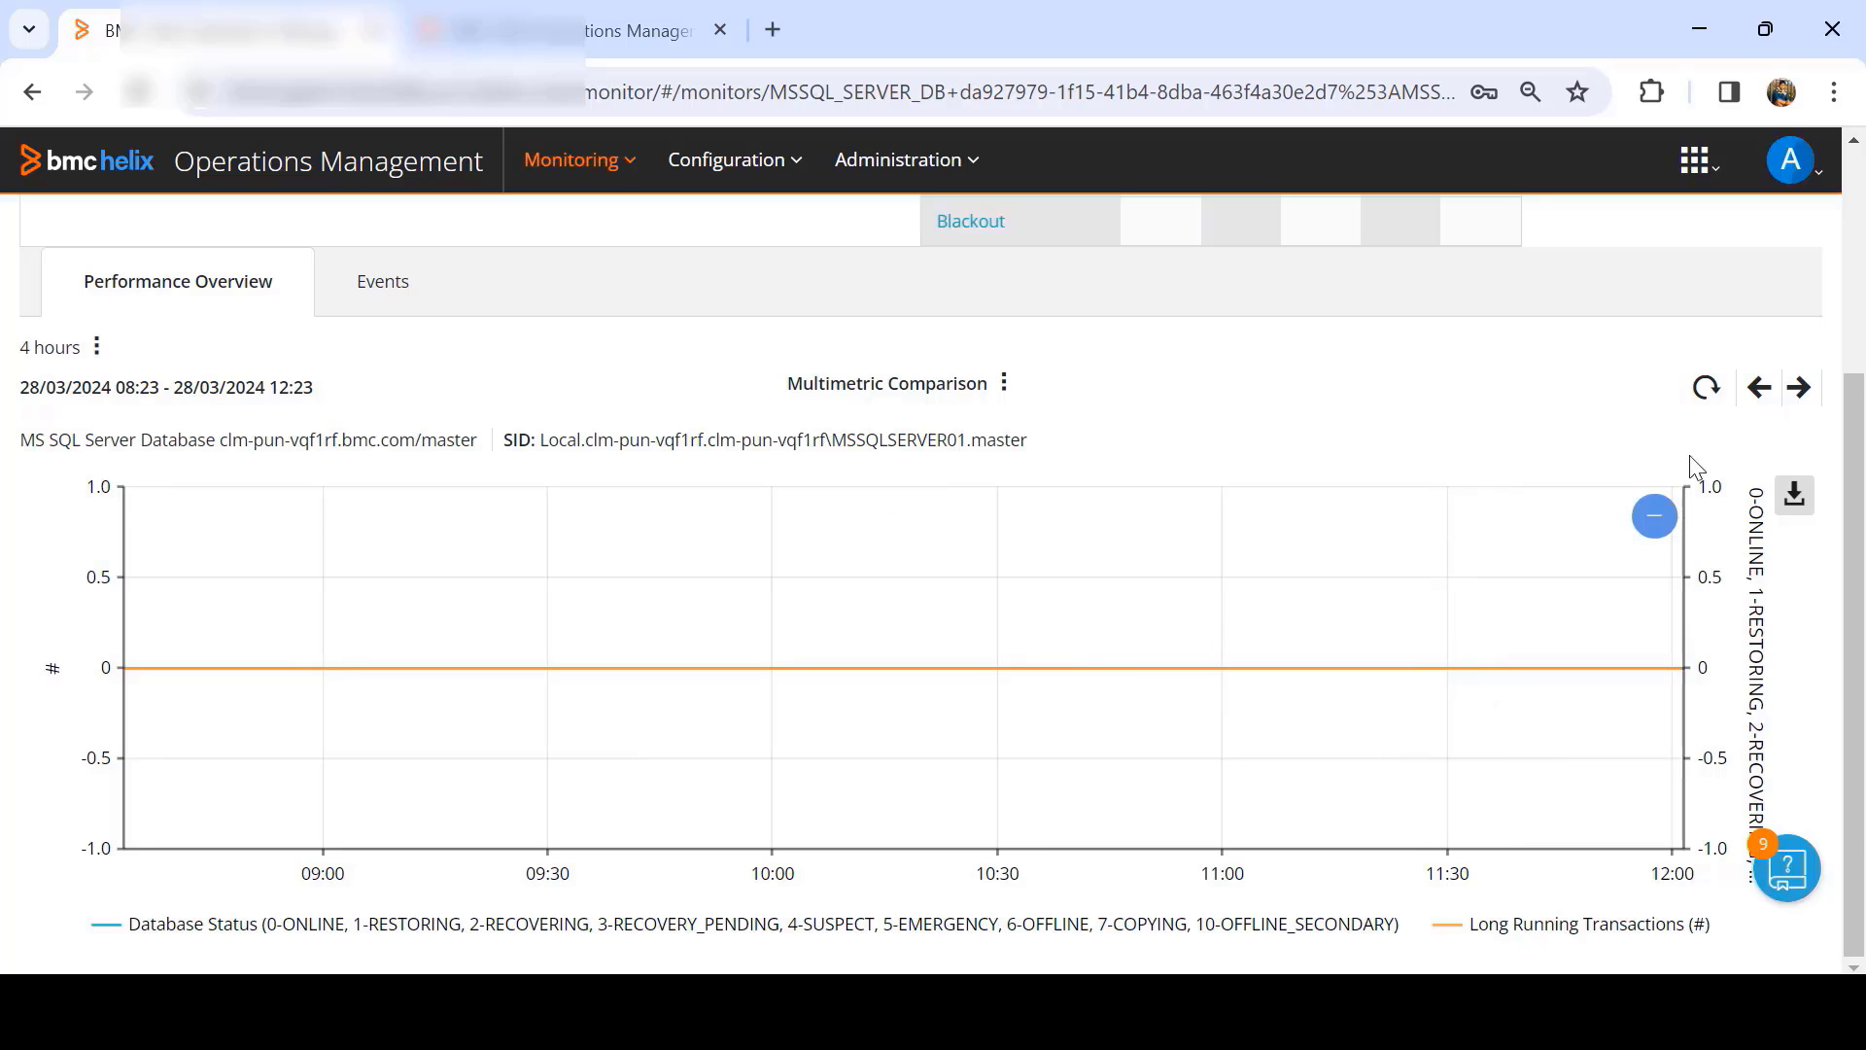
left_click_drag(1854, 602, 1856, 379)
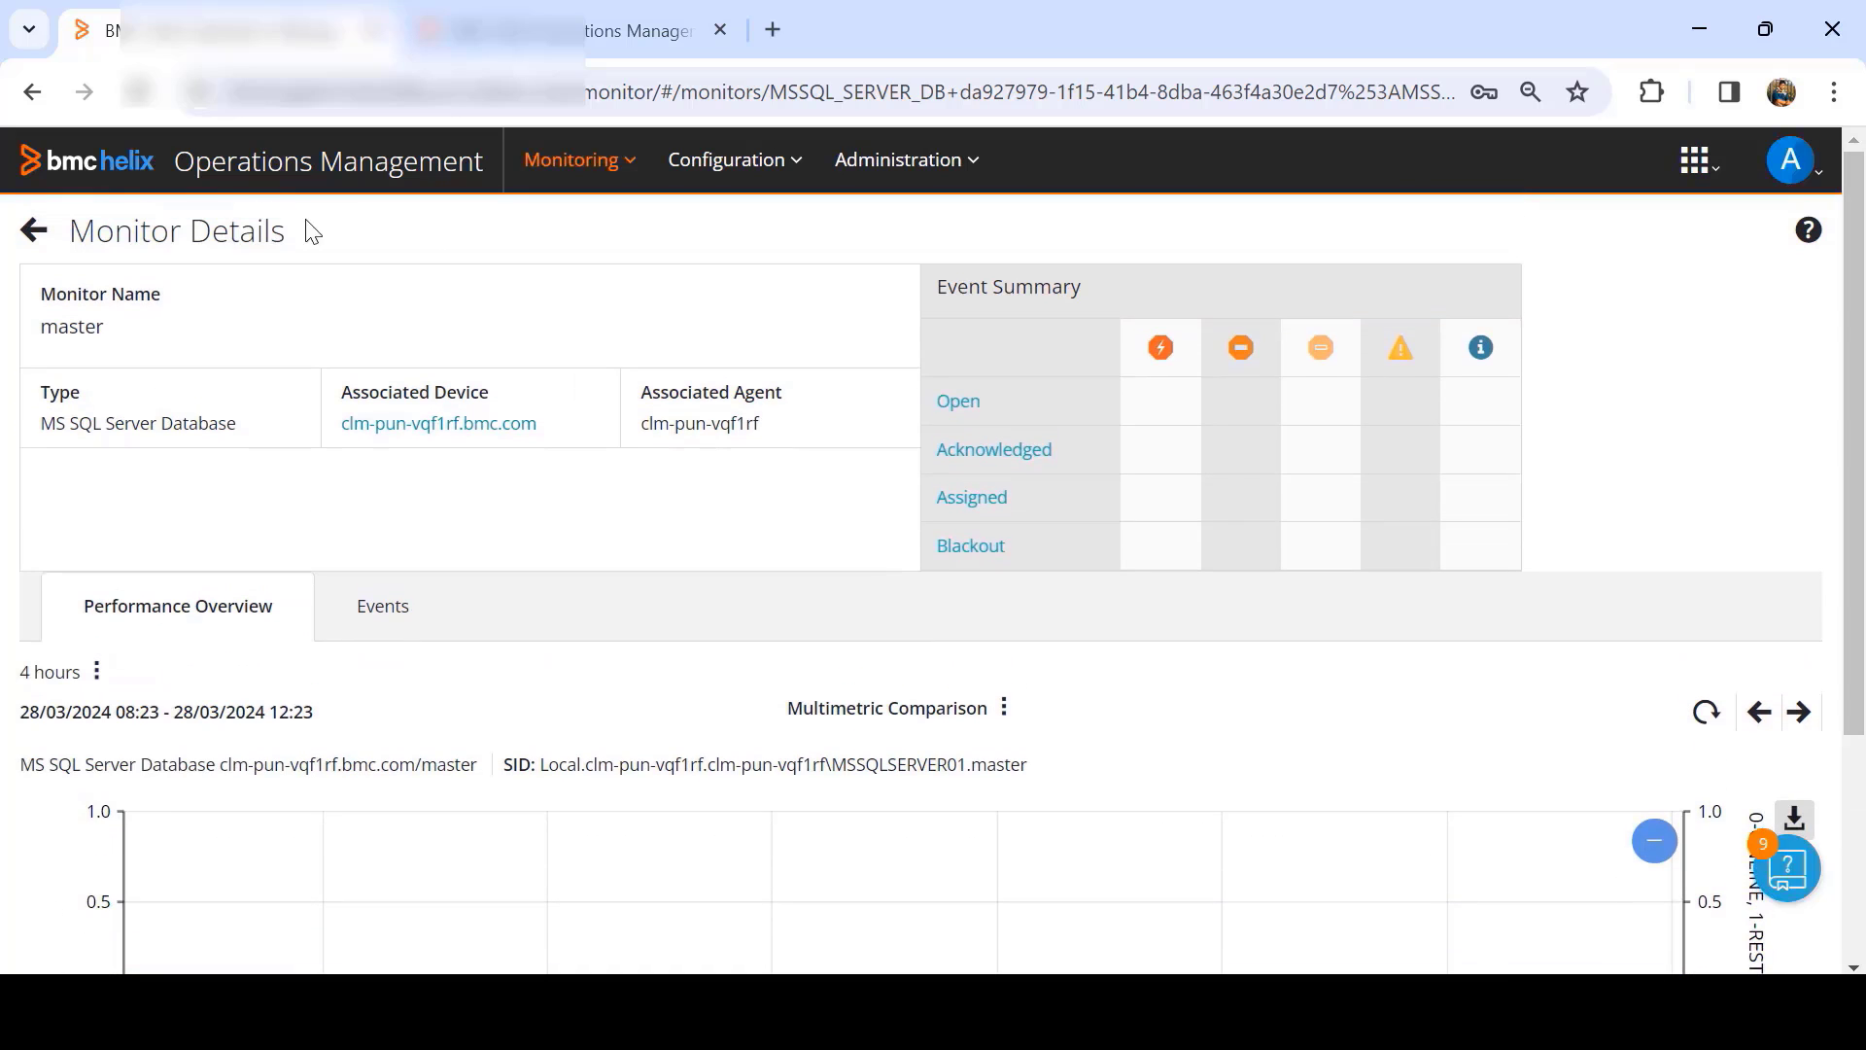
left_click(35, 233)
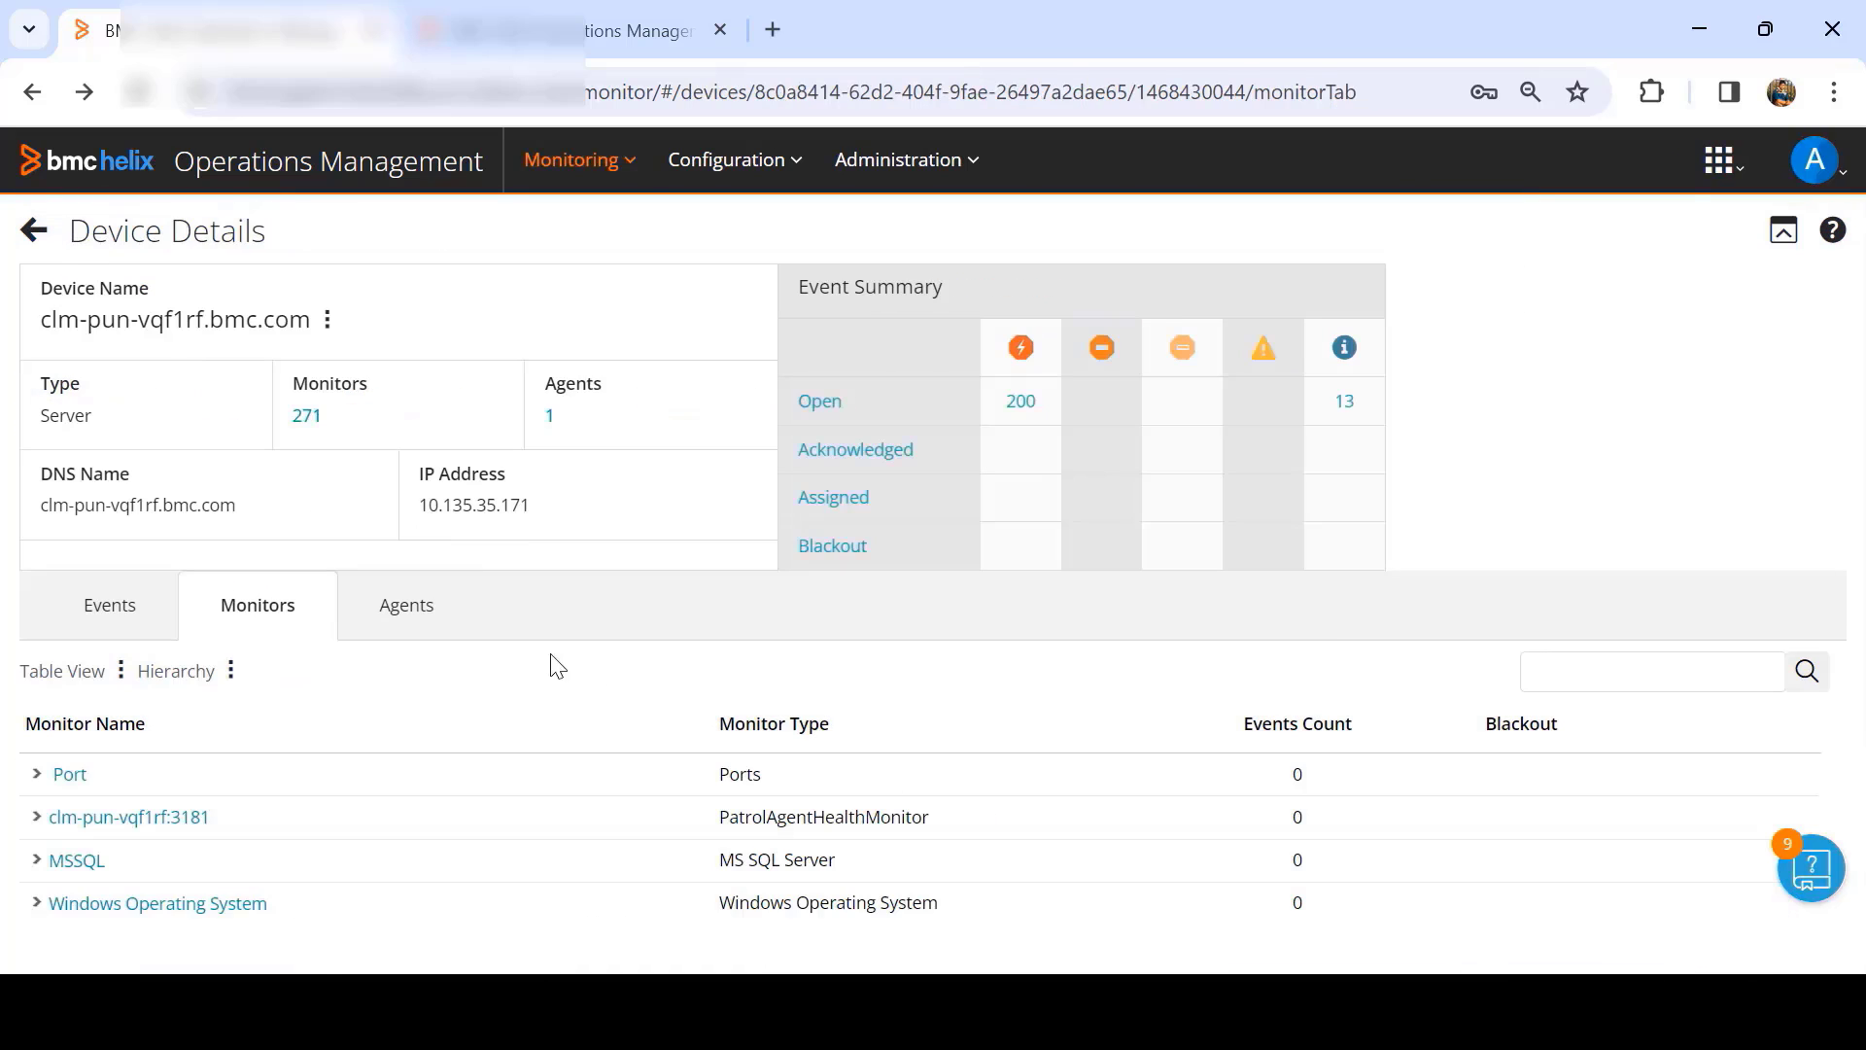
Expand MSSQL > Local > clm-pun-vqf1rf host > MSSQL Servers > MSSQLSERVER01 again.
left_click(46, 867)
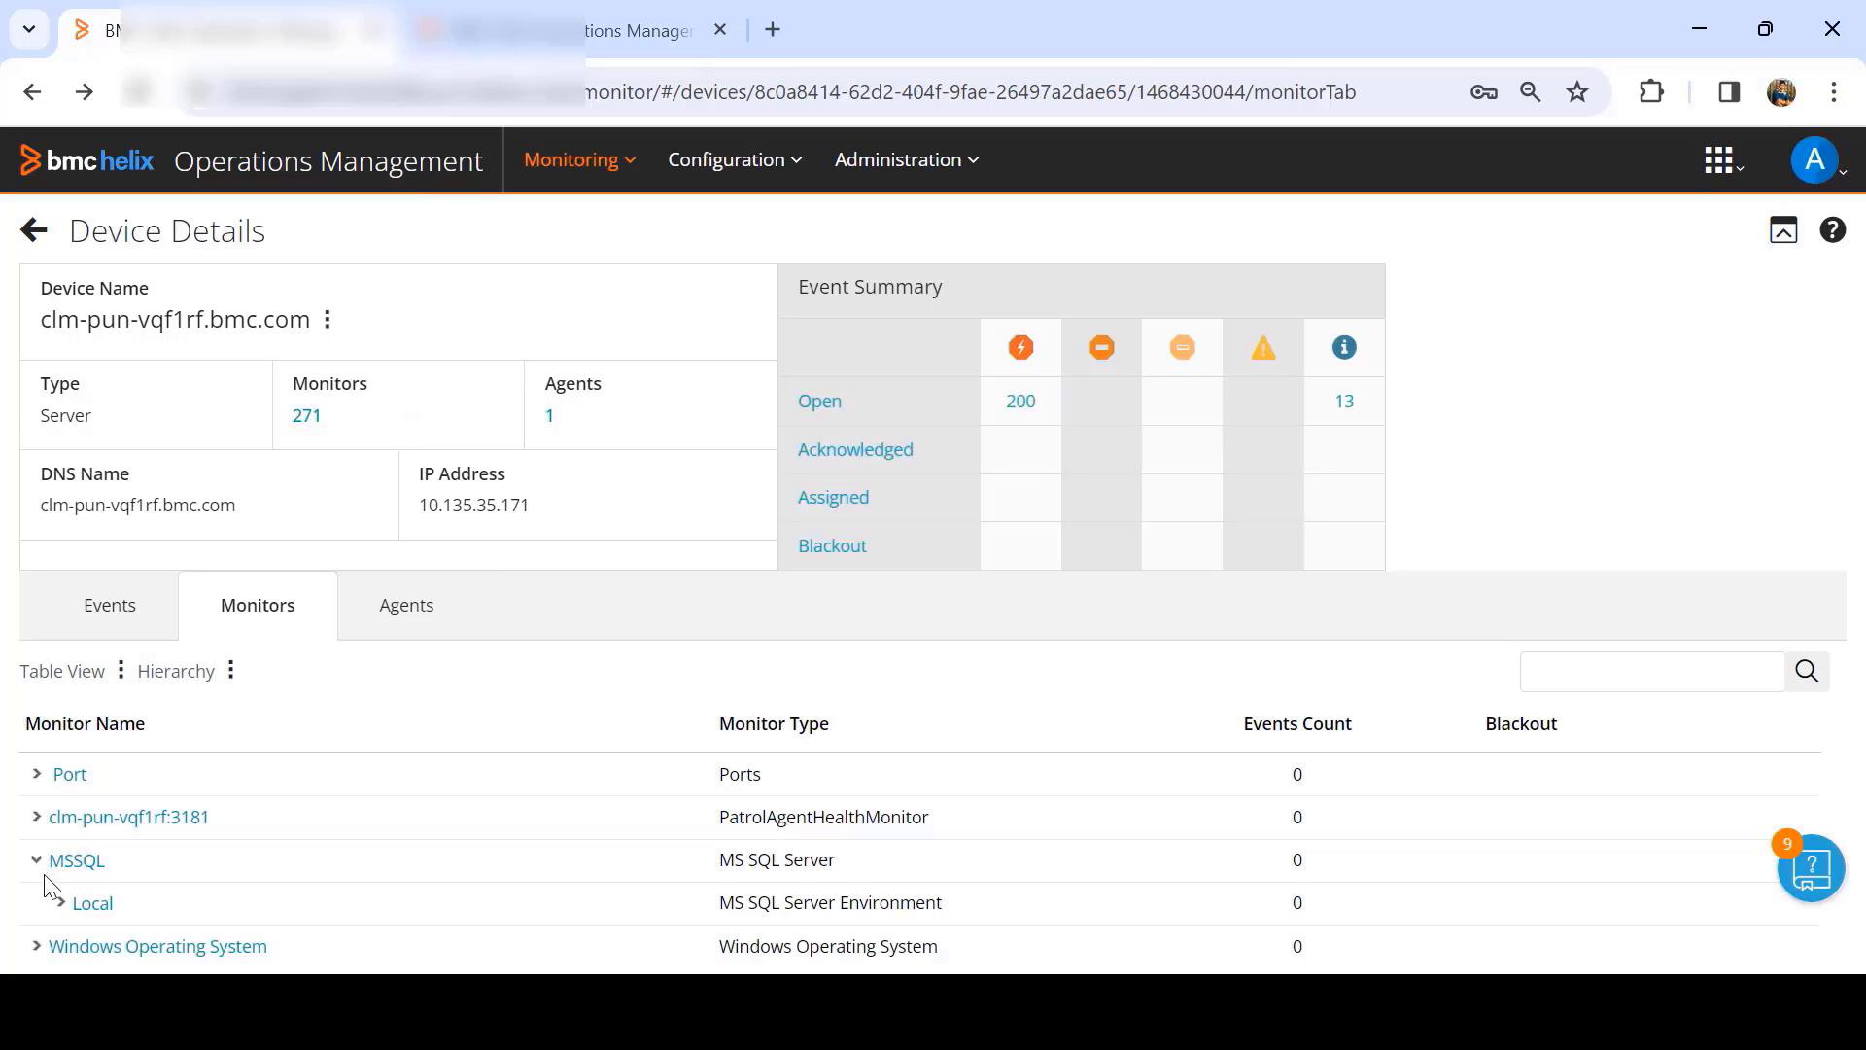
left_click(61, 903)
scroll(87, 889, "down", 1)
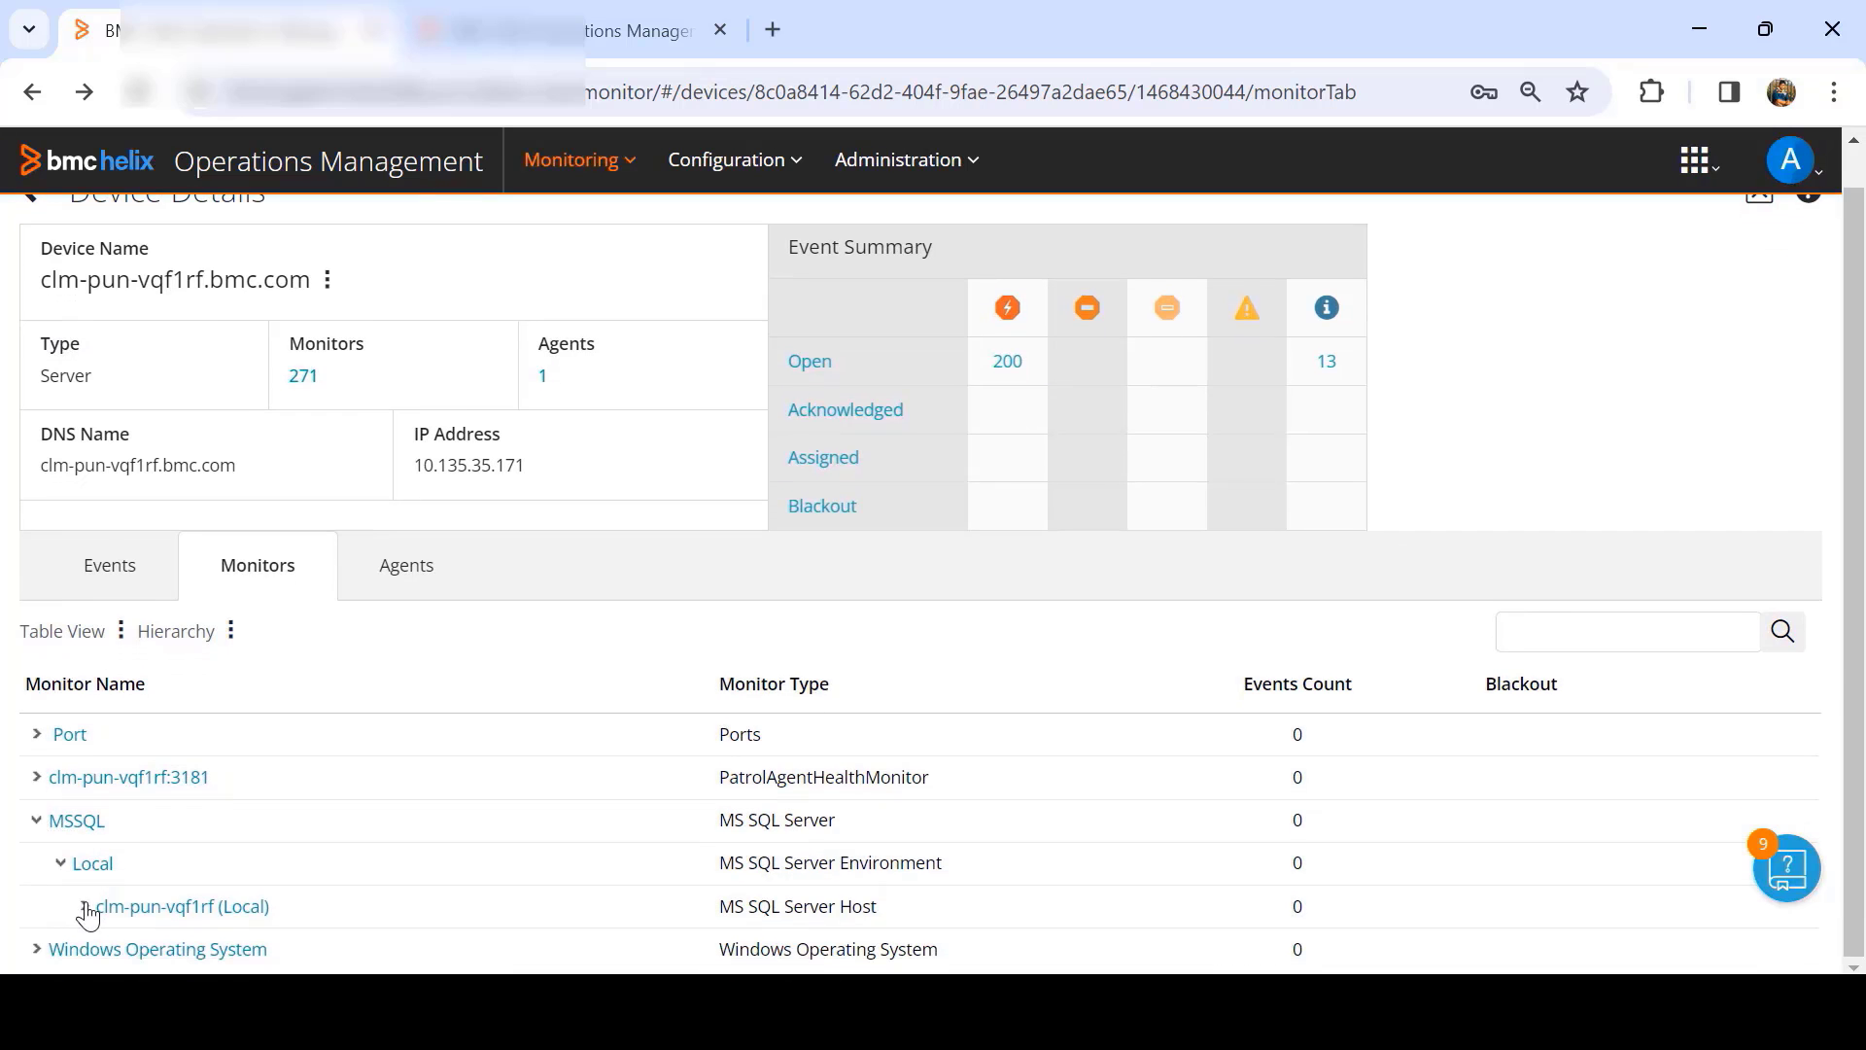
left_click(85, 906)
scroll(177, 850, "down", 1)
left_click(108, 906)
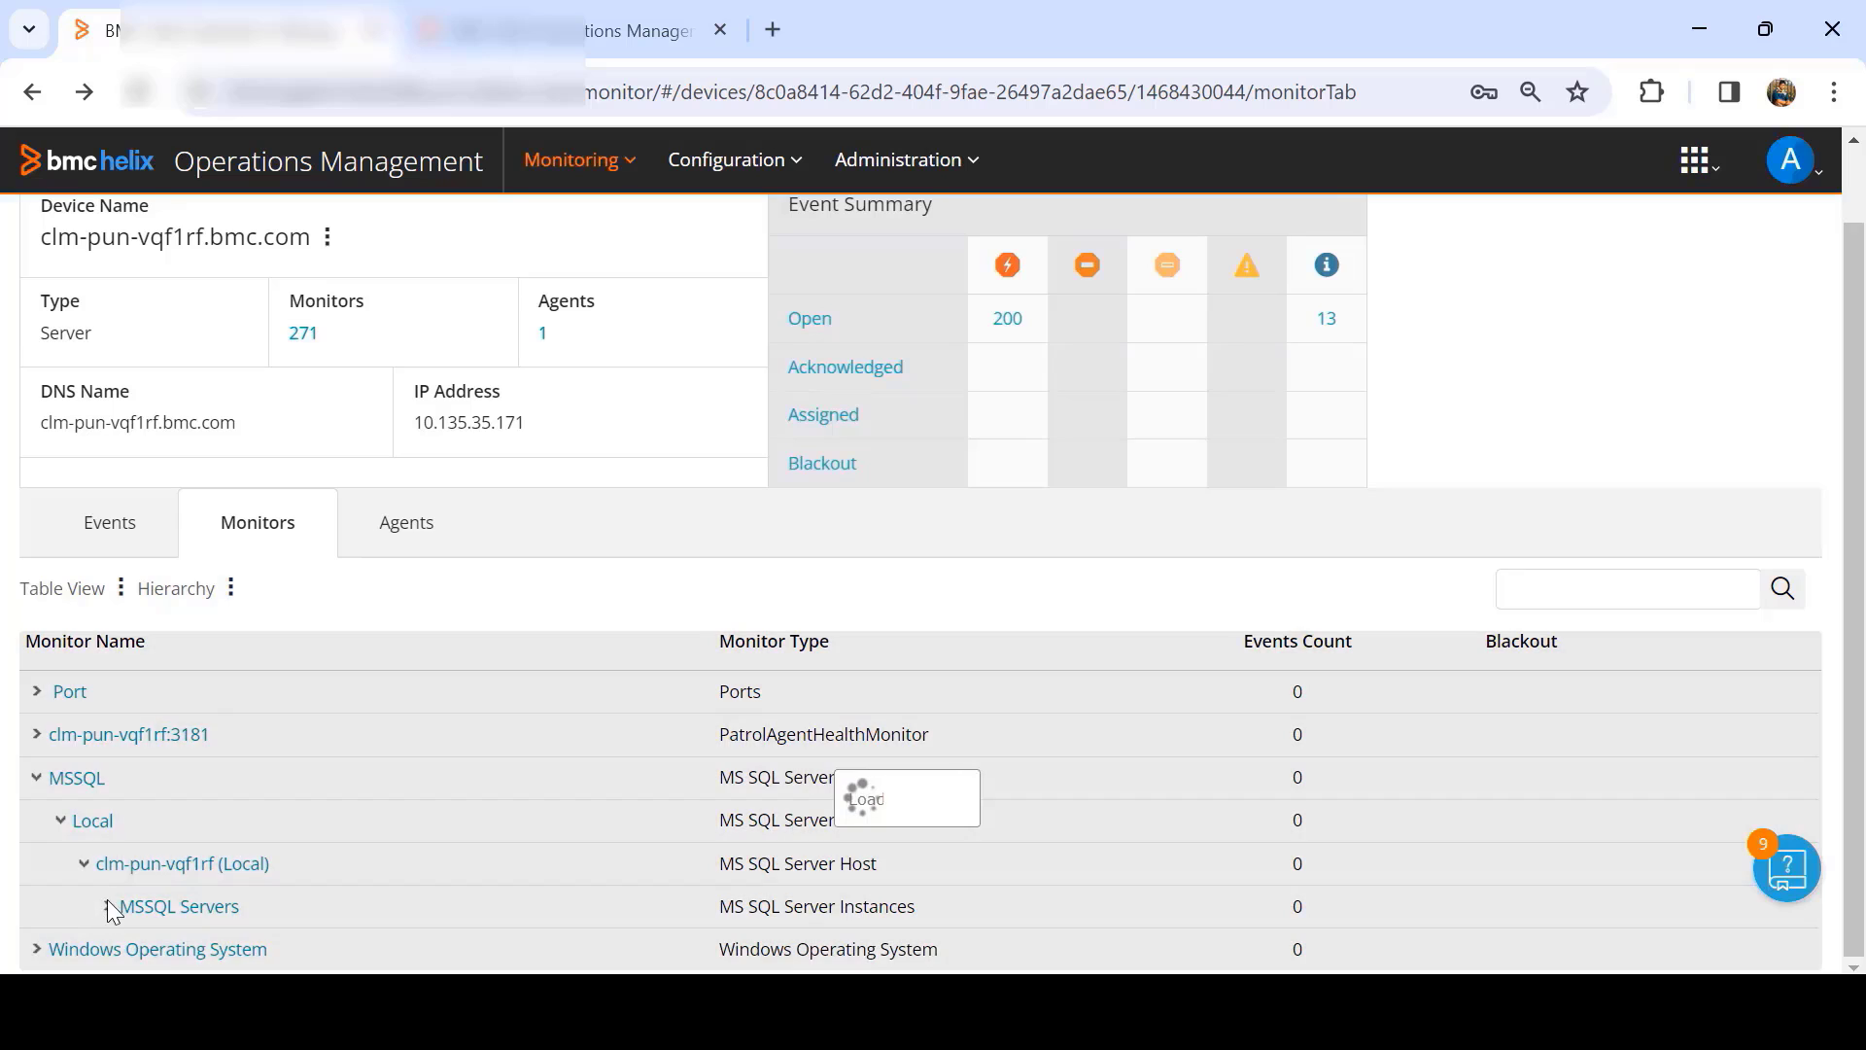
scroll(277, 821, "down", 2)
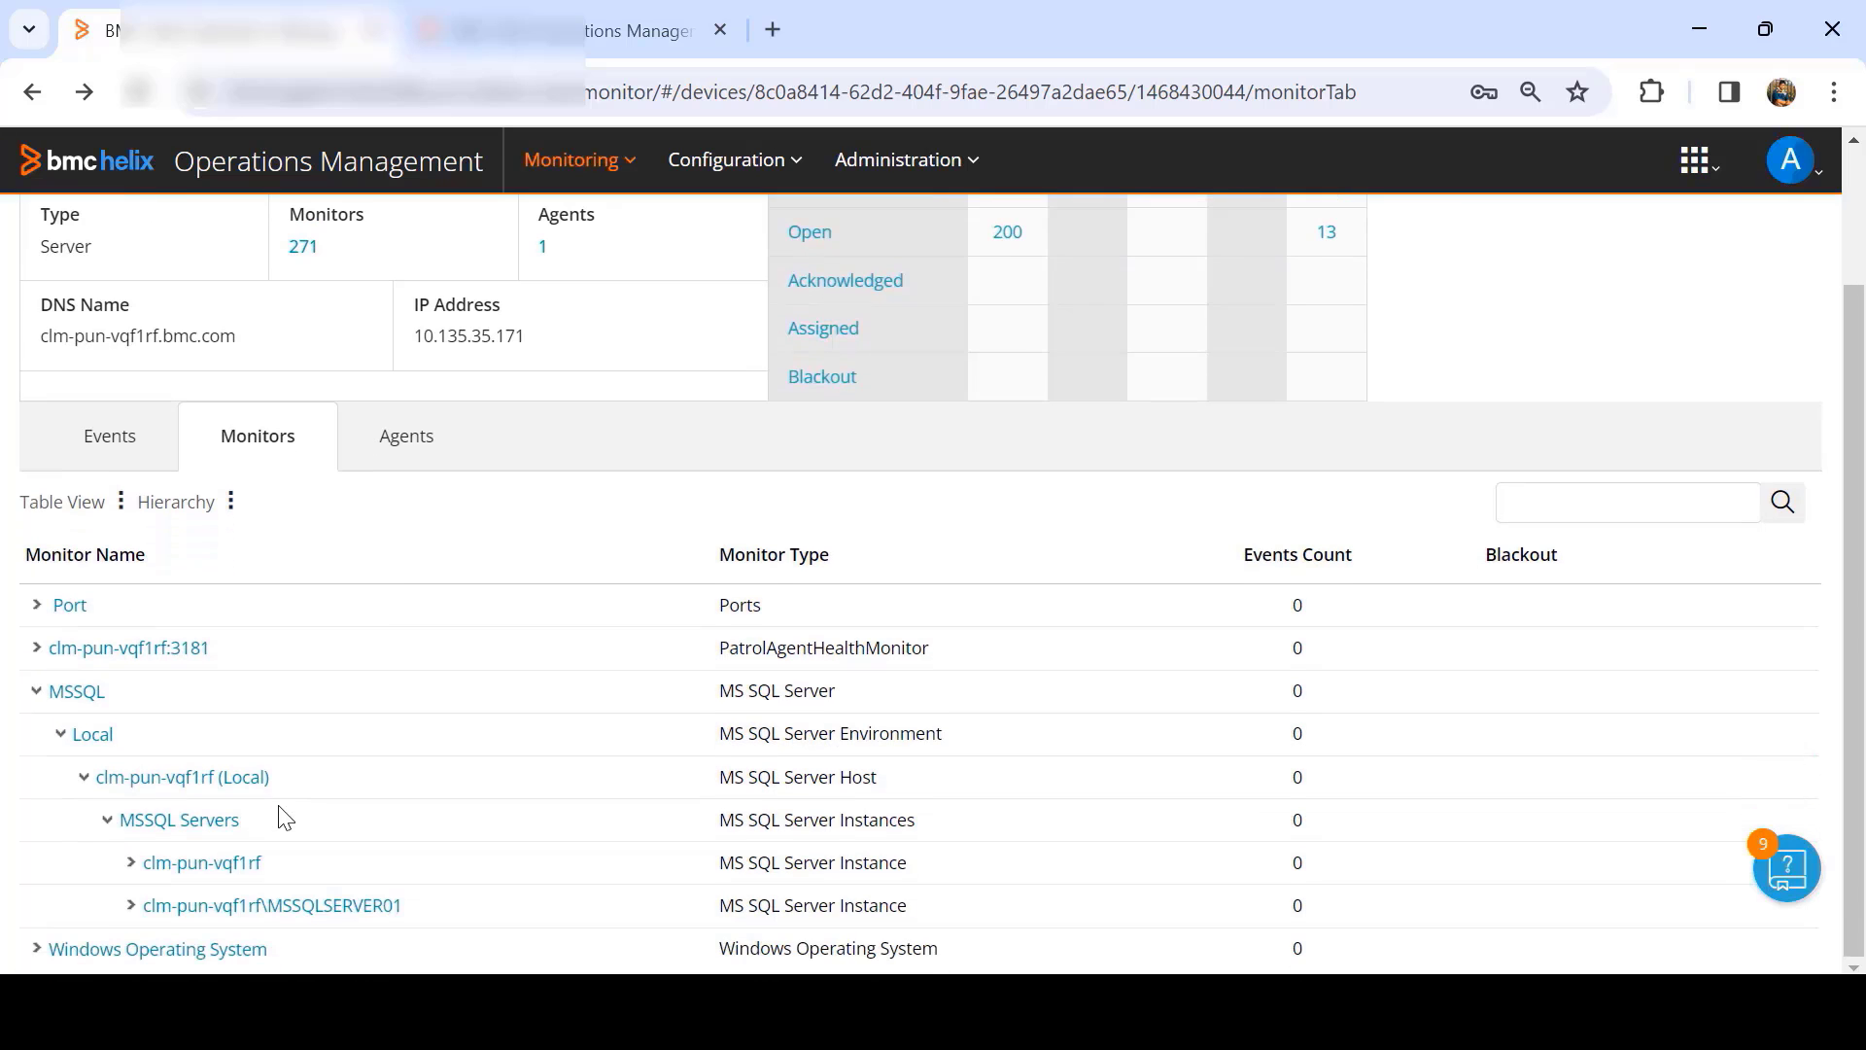
left_click(132, 906)
scroll(525, 768, "down", 4)
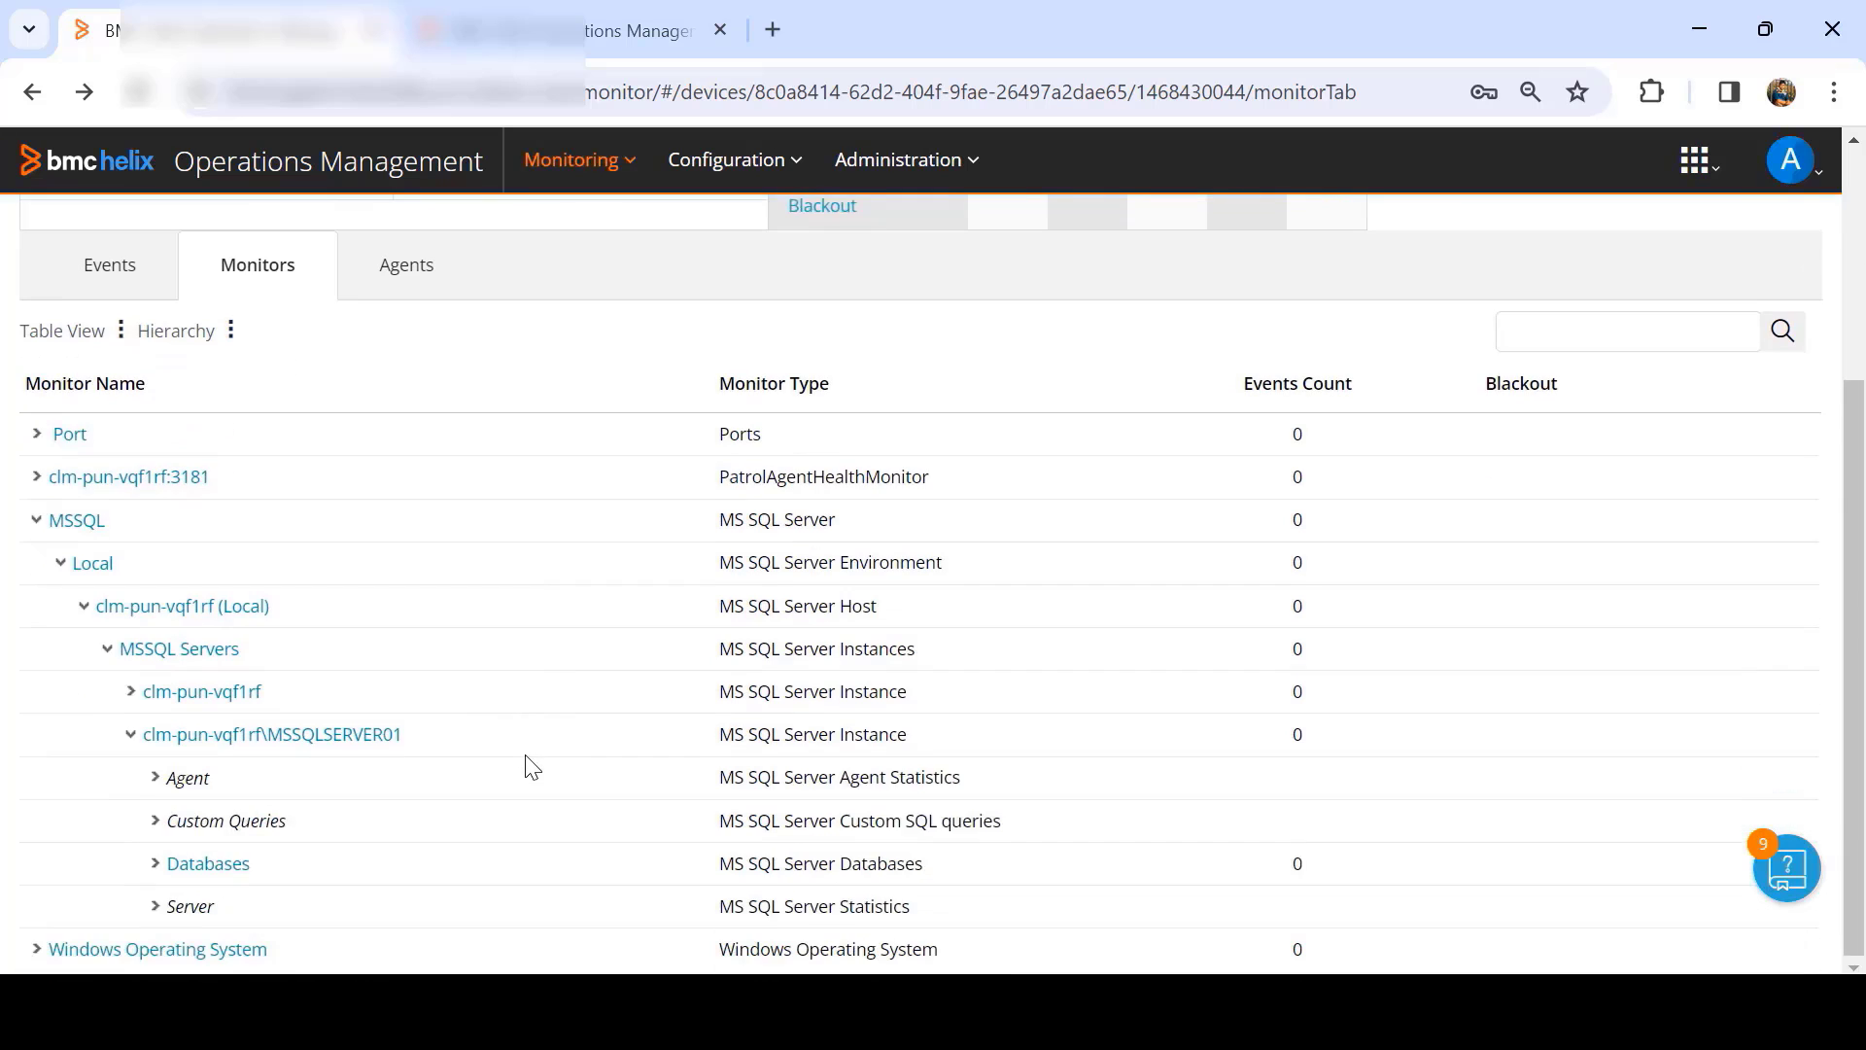
Open the test custom query monitor and view its chart showing Value 4 and Query Status 0.
left_click(155, 821)
left_click(212, 872)
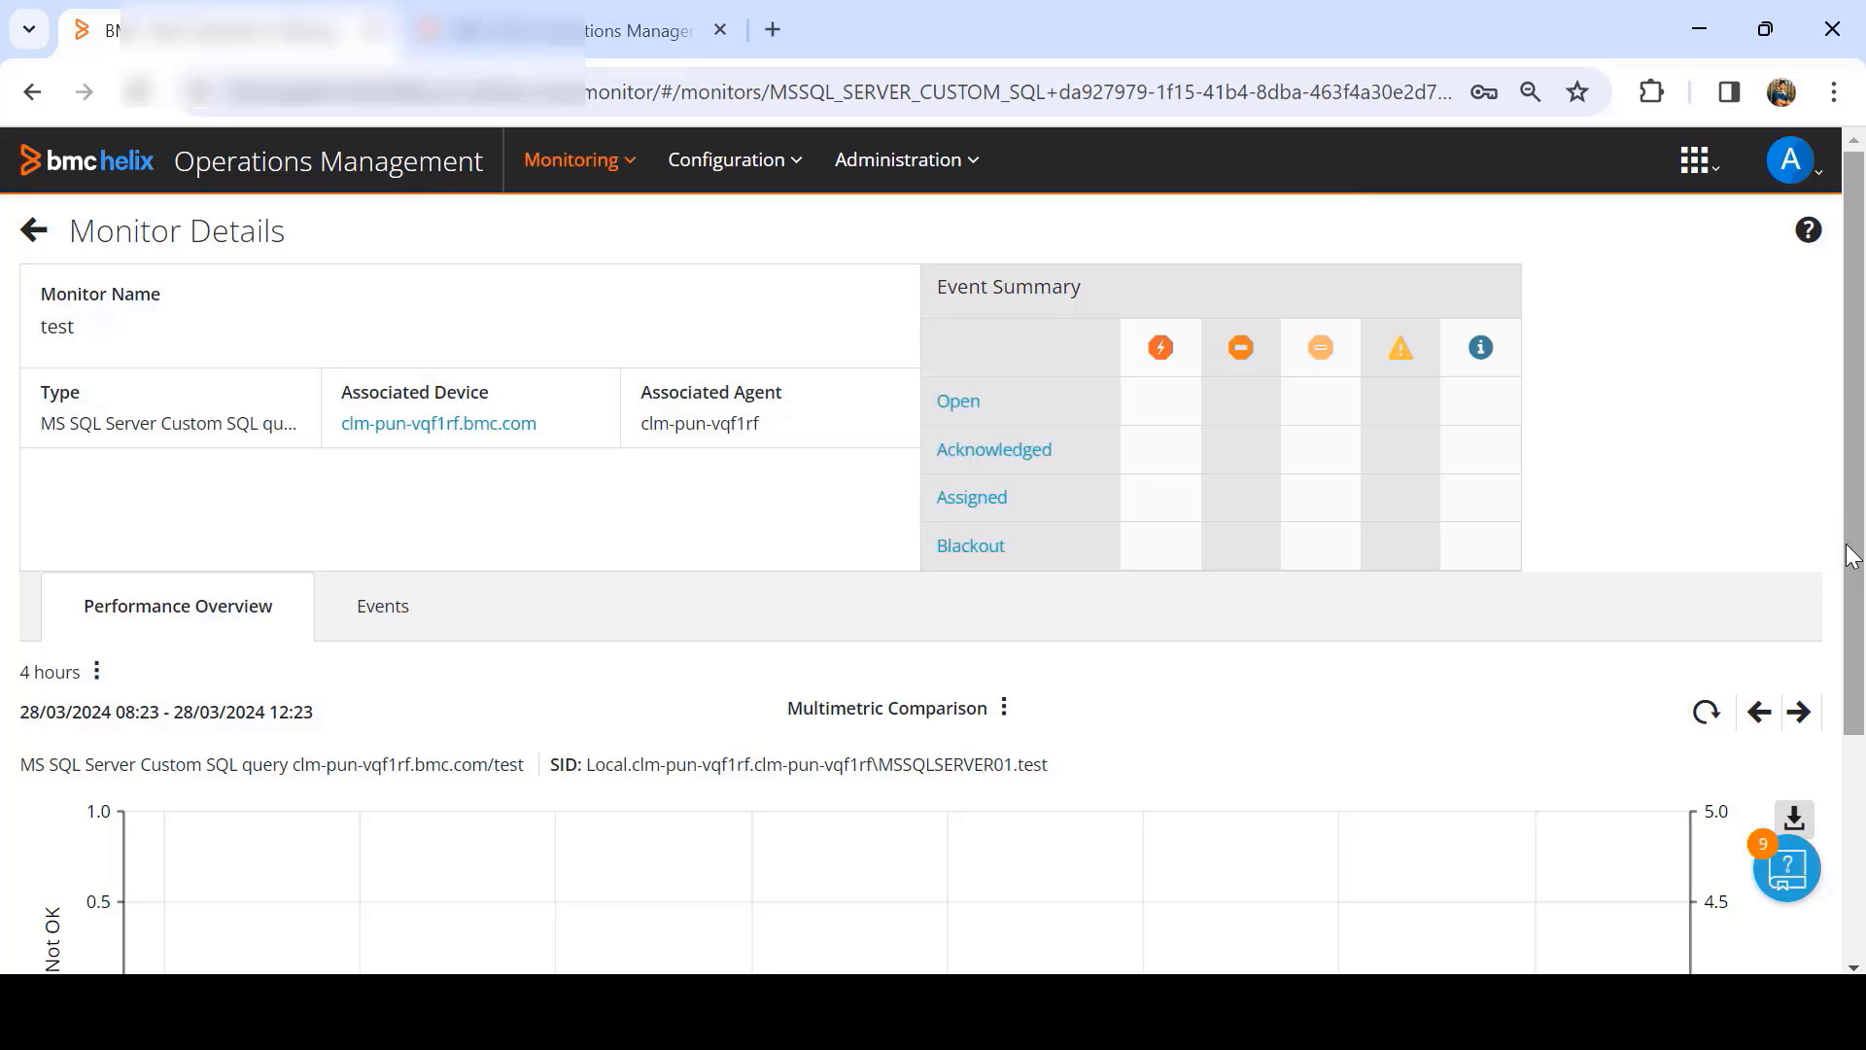
left_click_drag(1855, 573, 1856, 799)
mouse_move(1351, 700)
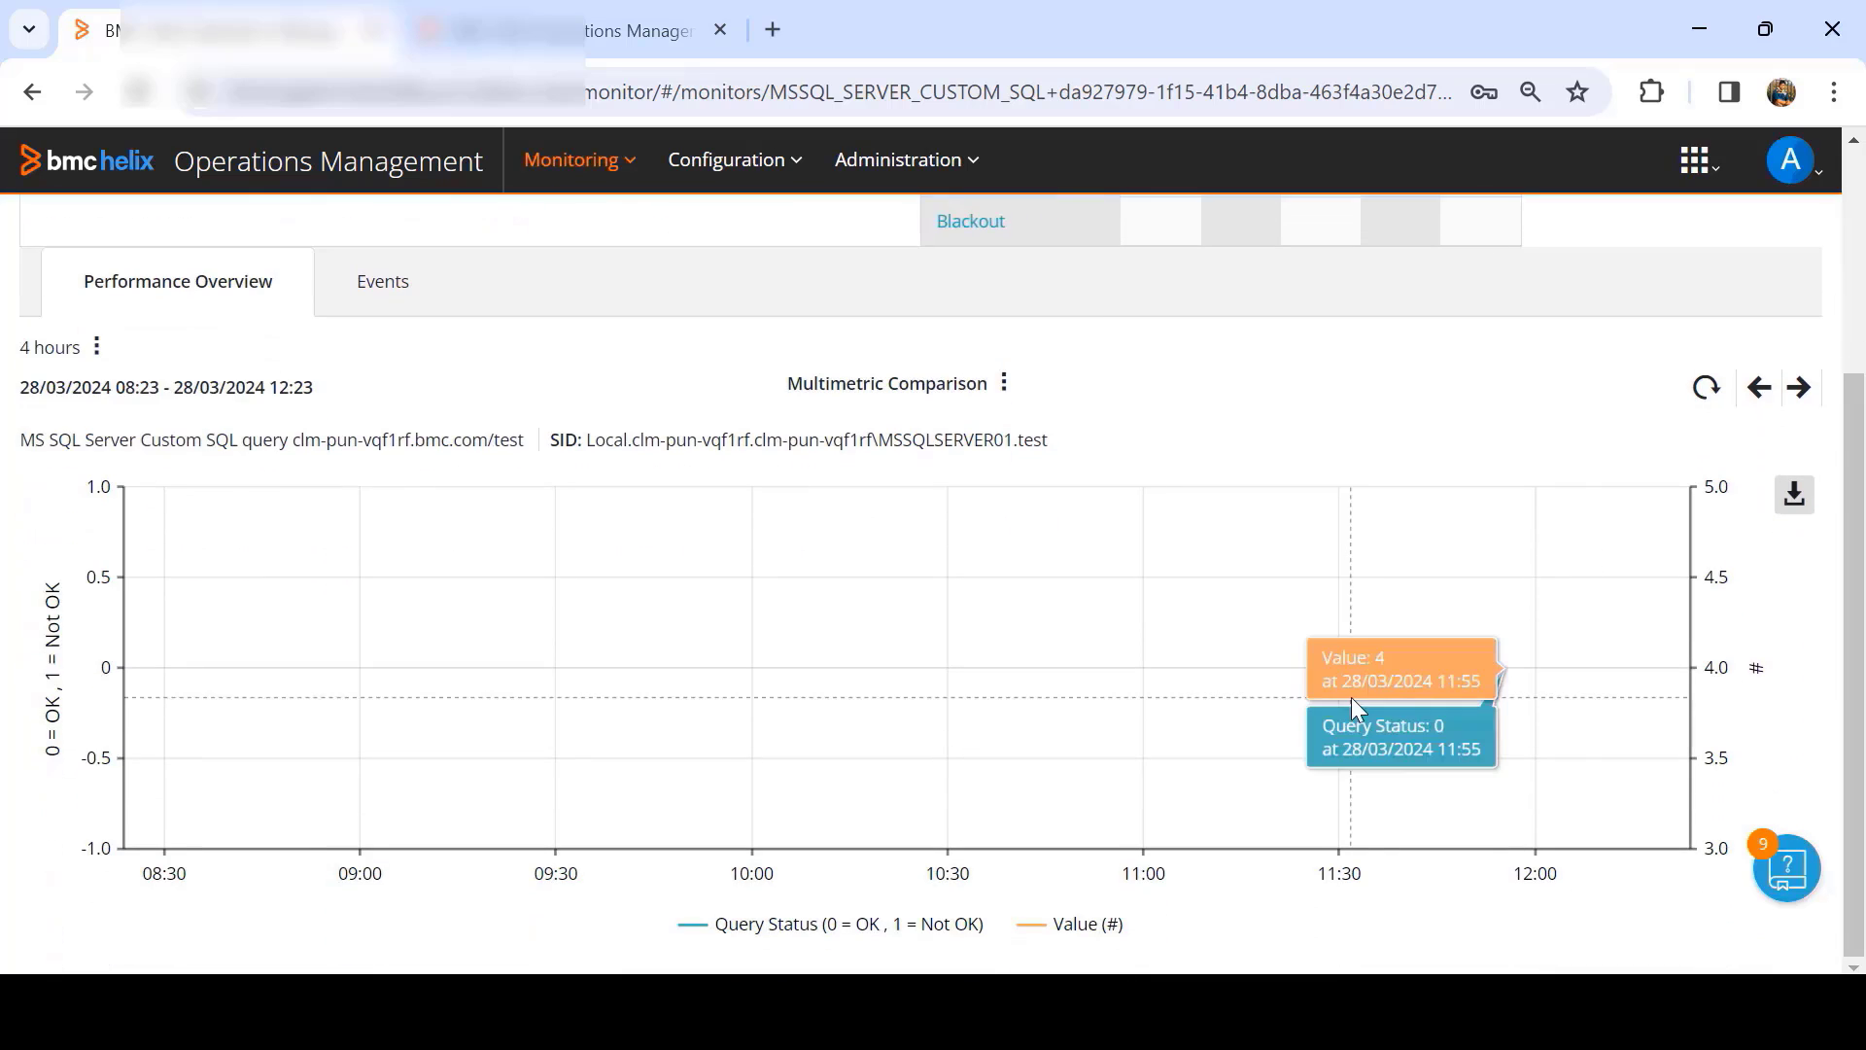
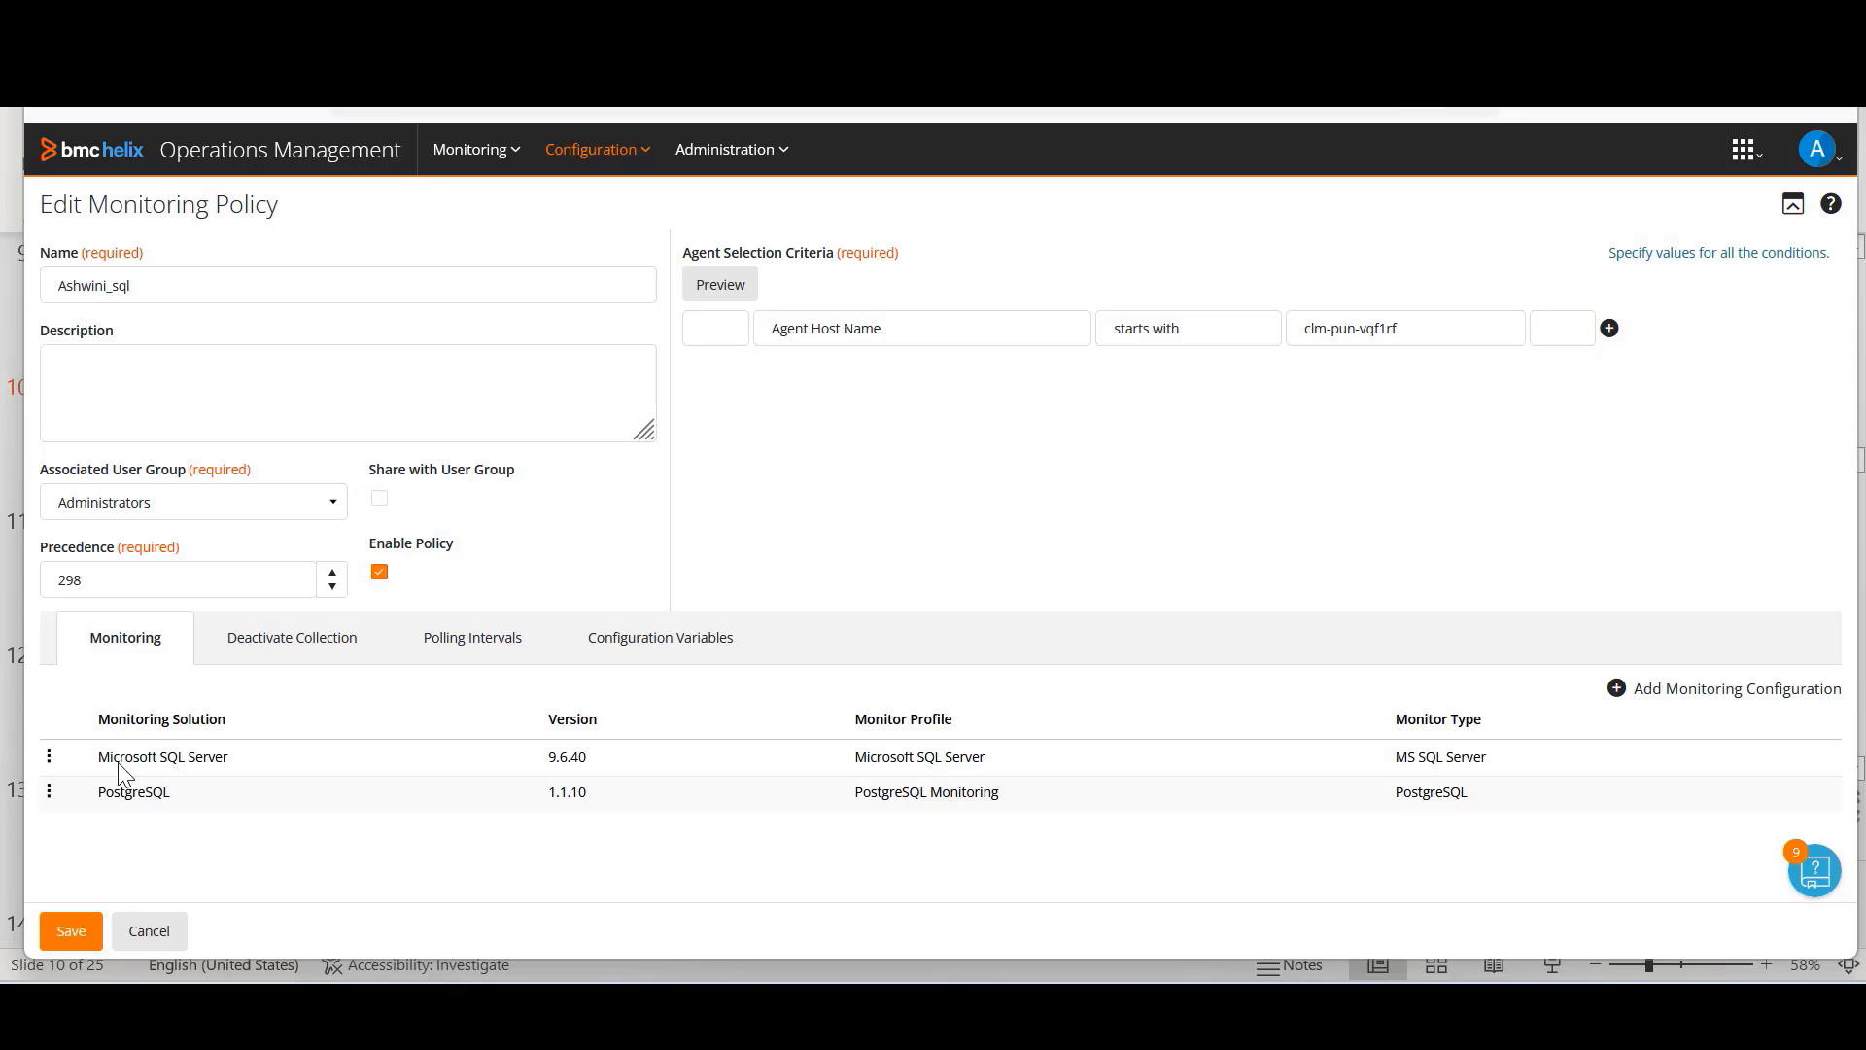
Drill into Microsoft SQL Server > Local > clm-pun-vqf1rf > instance and view the MS SQL Agent job settings.
left_click(49, 759)
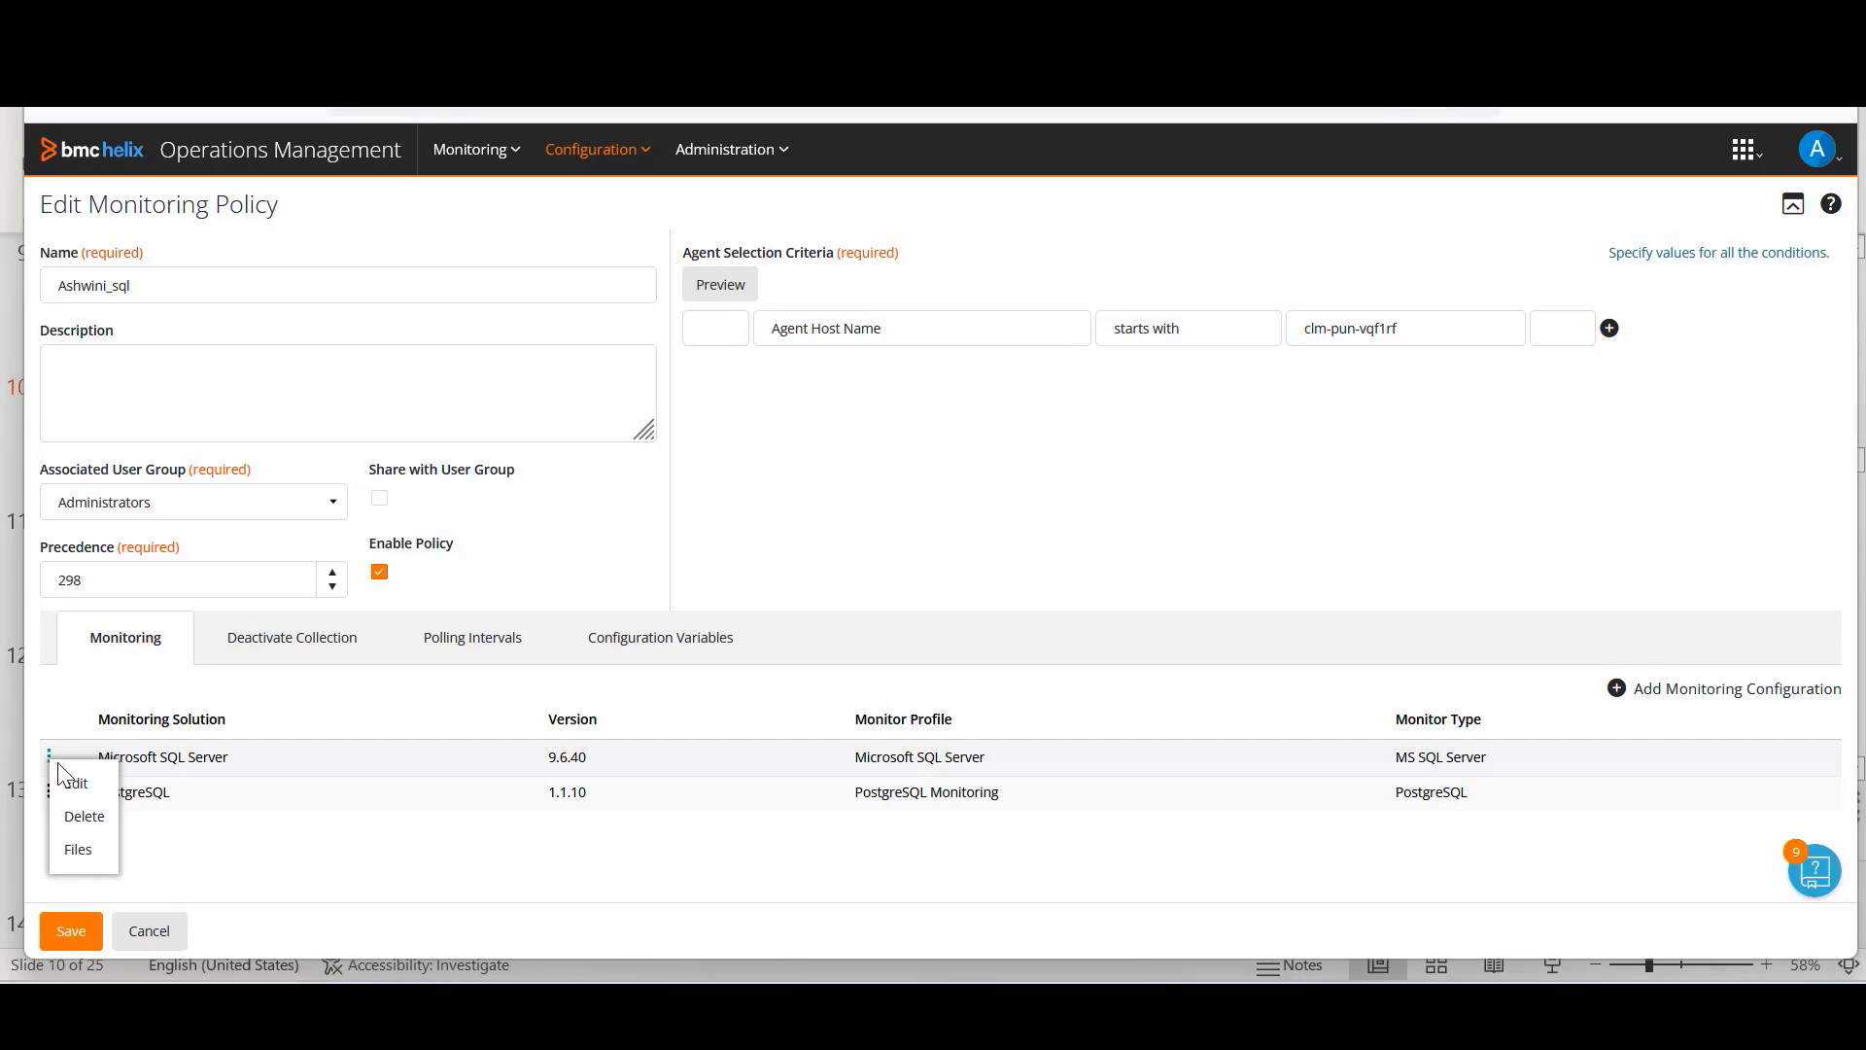
left_click(77, 783)
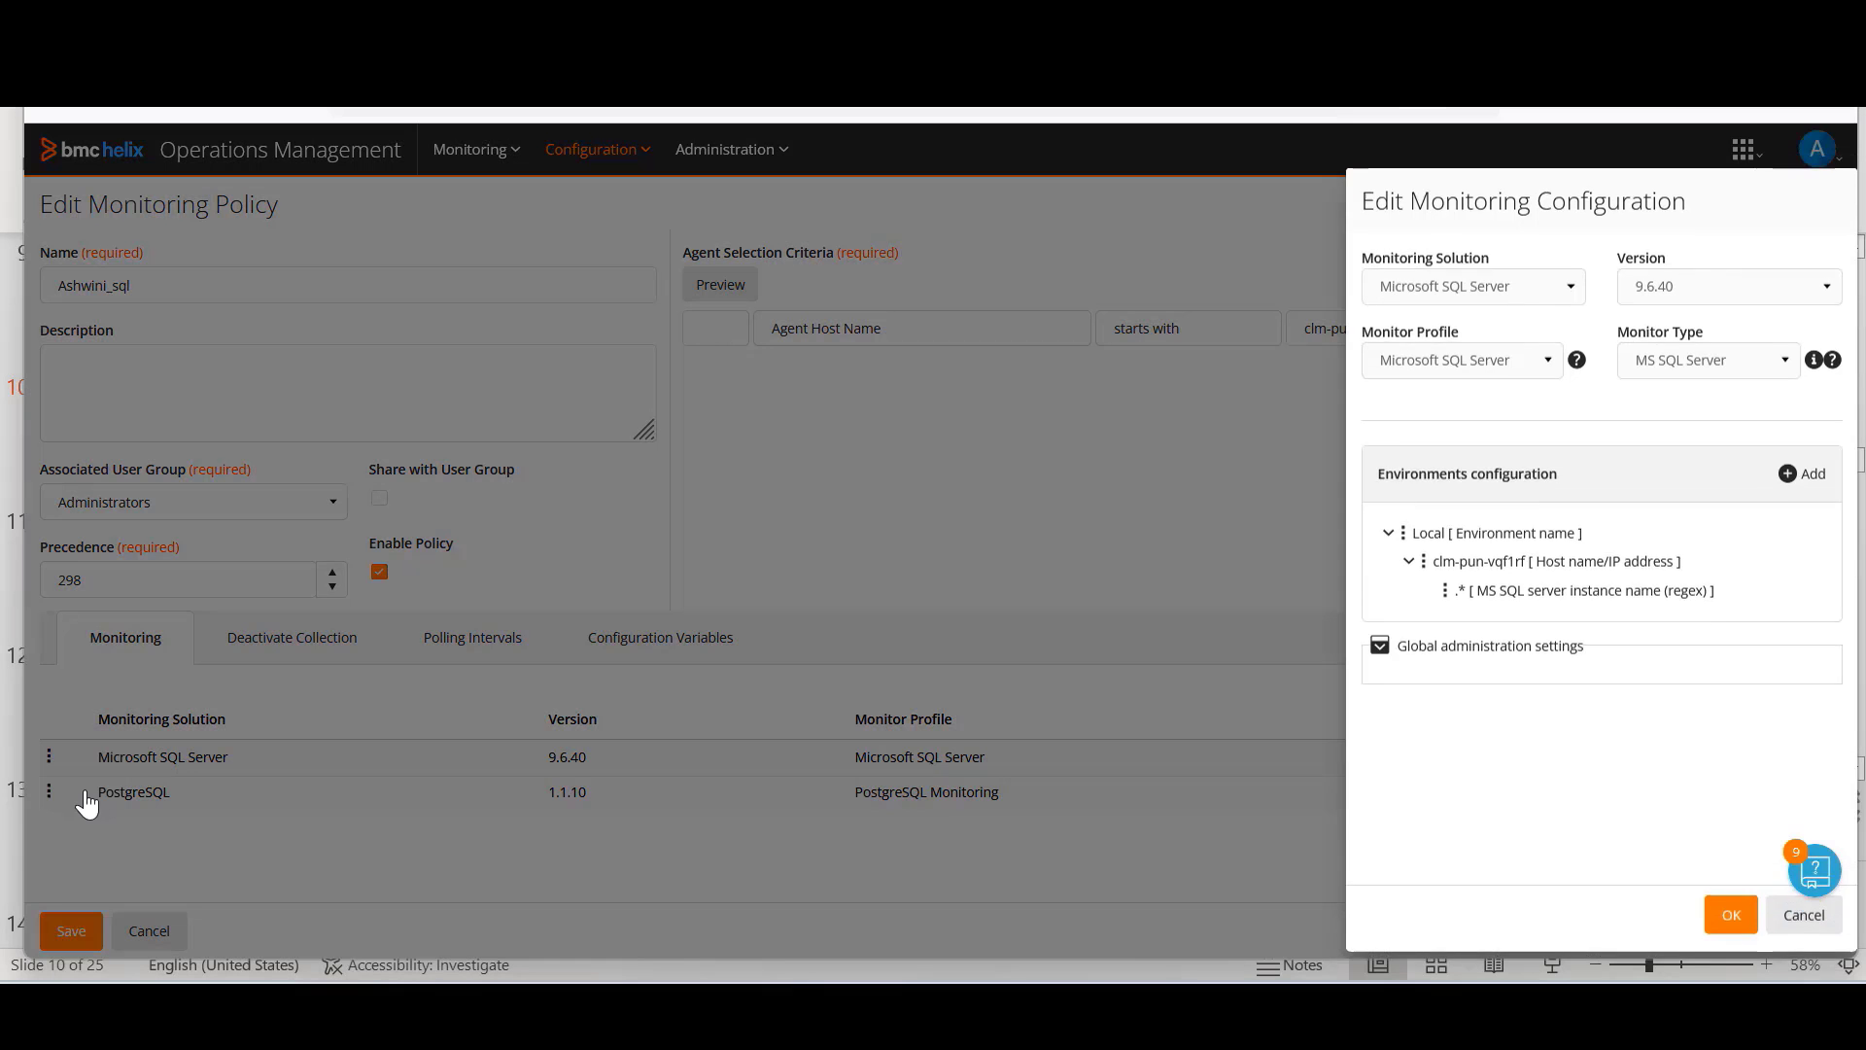
left_click(1403, 543)
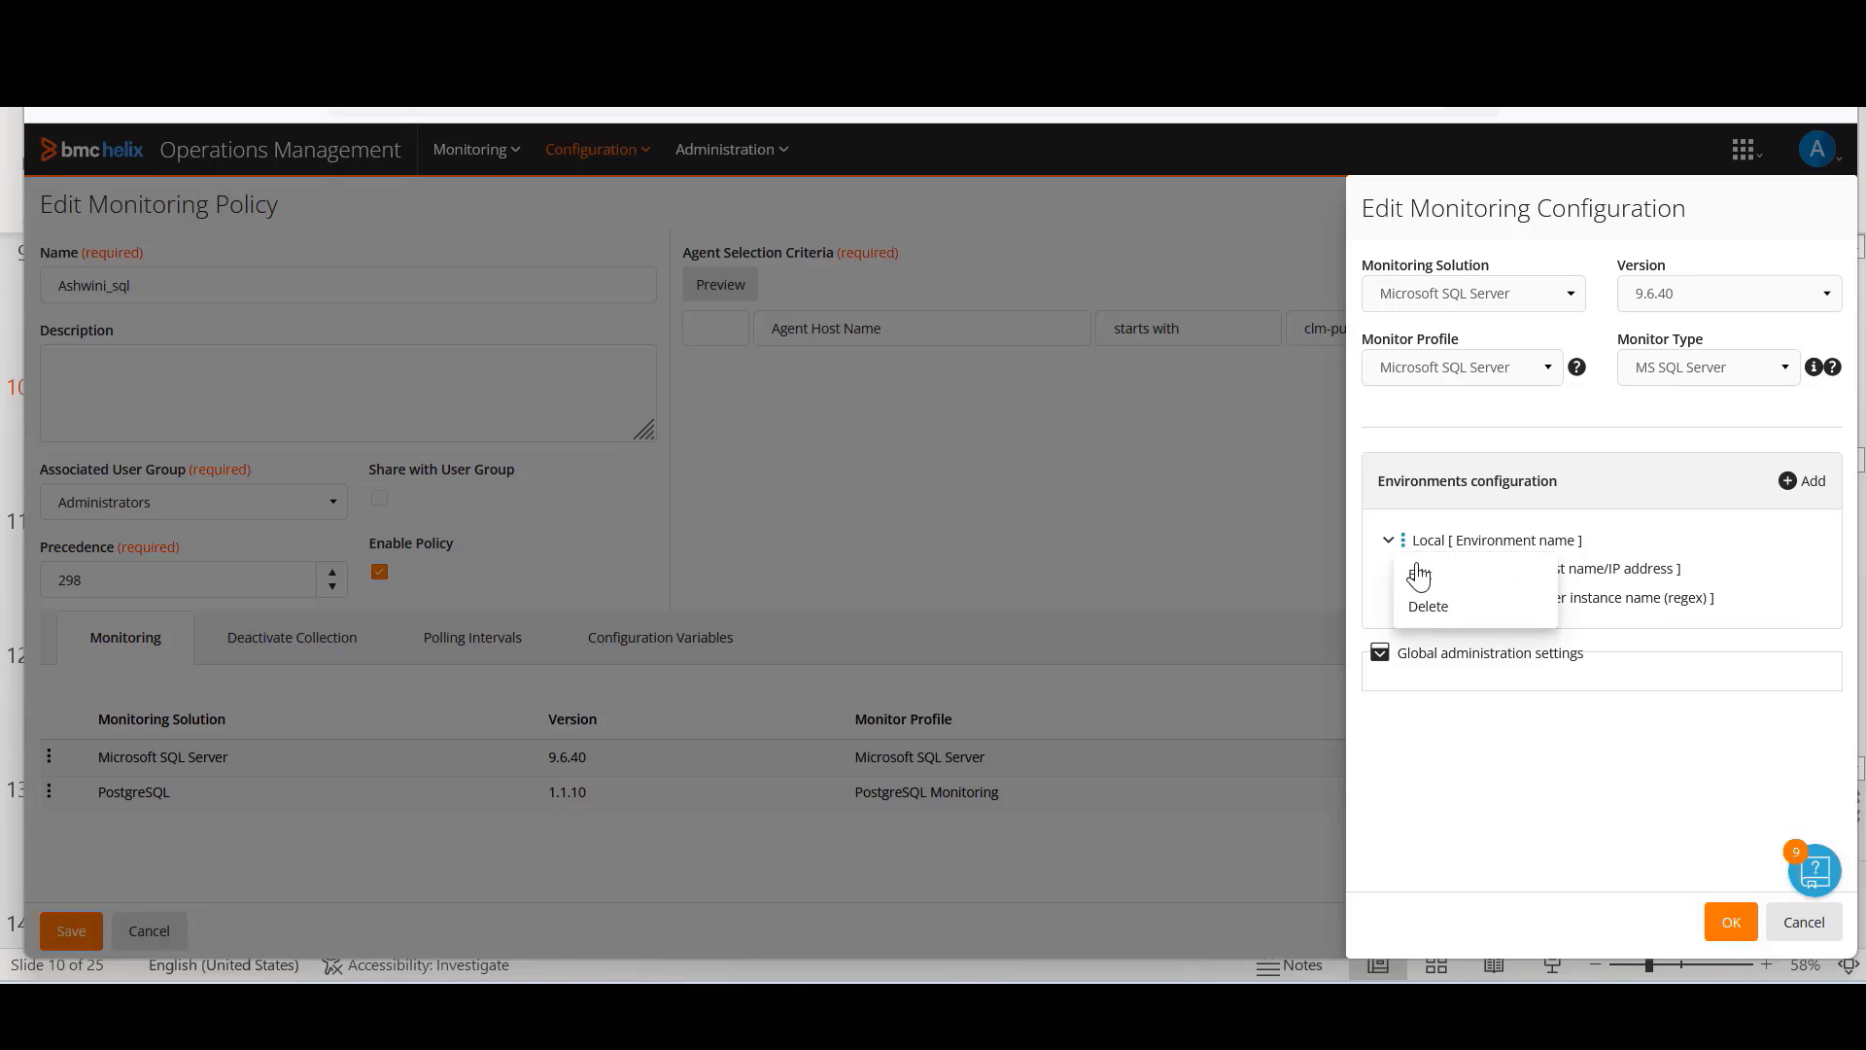
left_click(1425, 574)
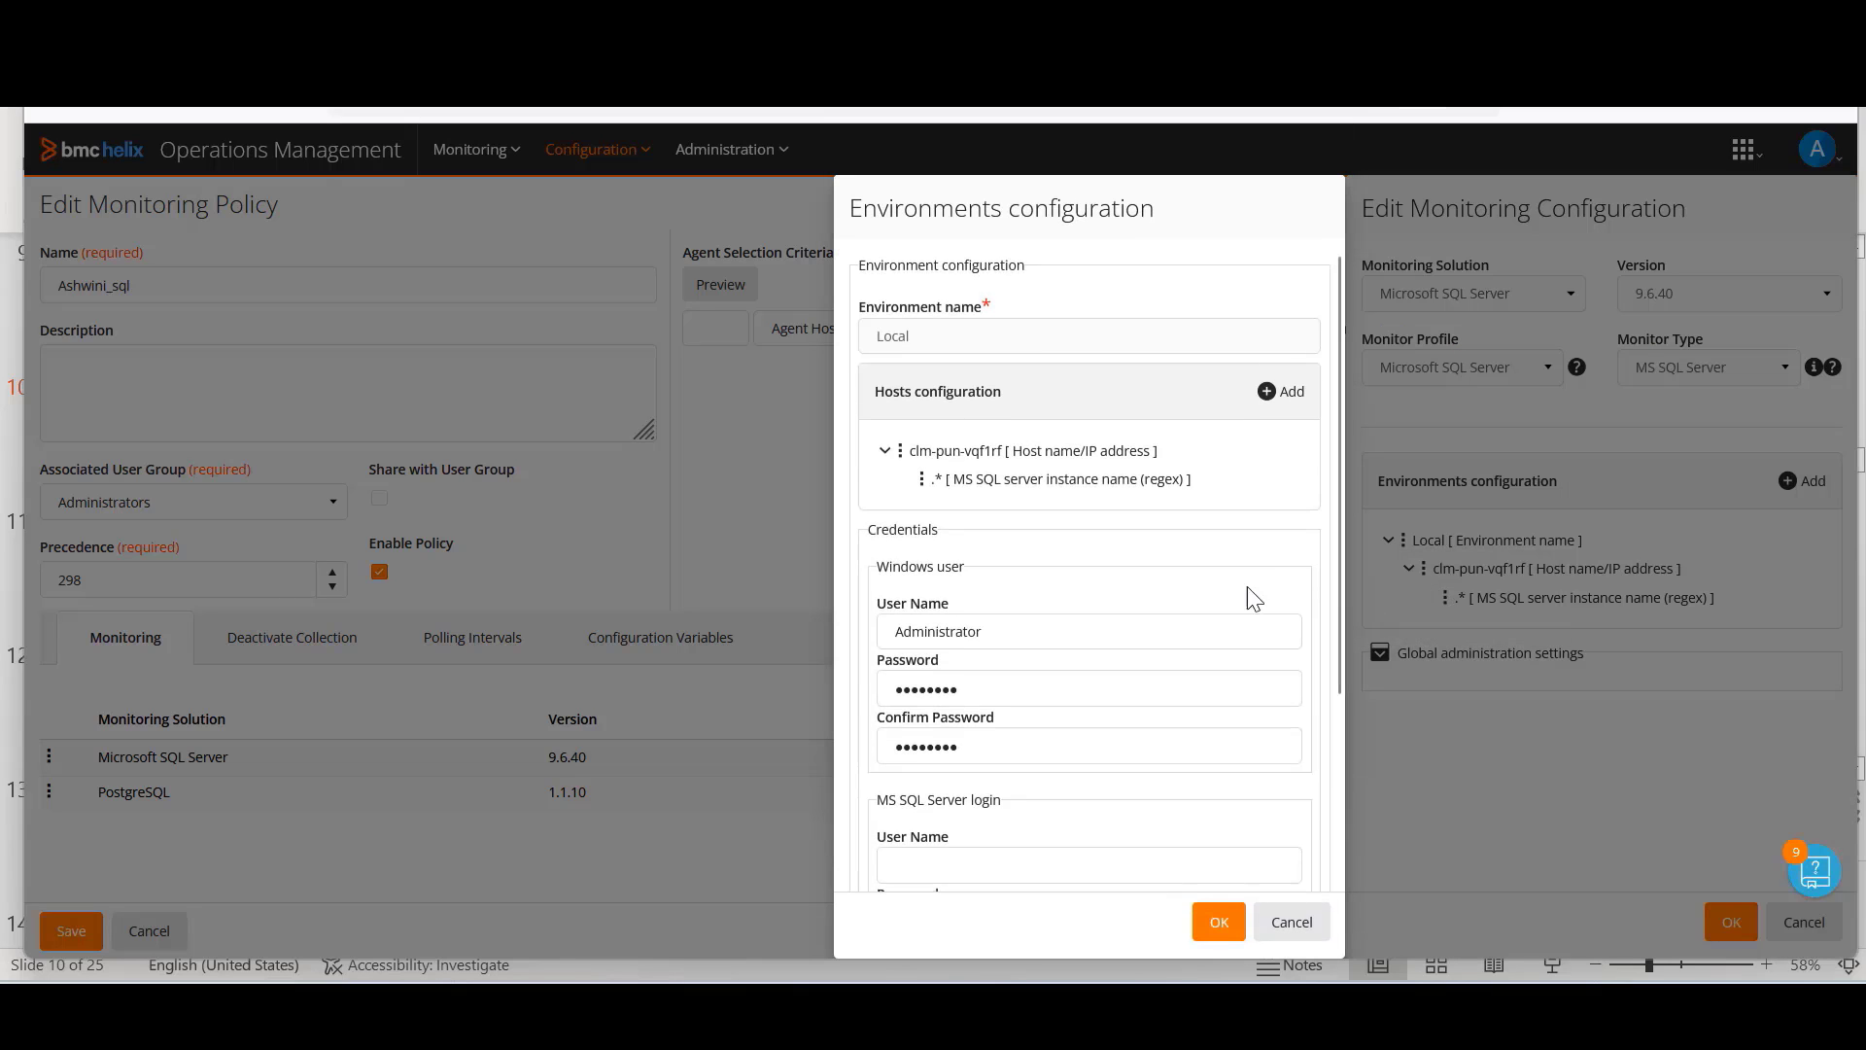
left_click(900, 450)
left_click(916, 483)
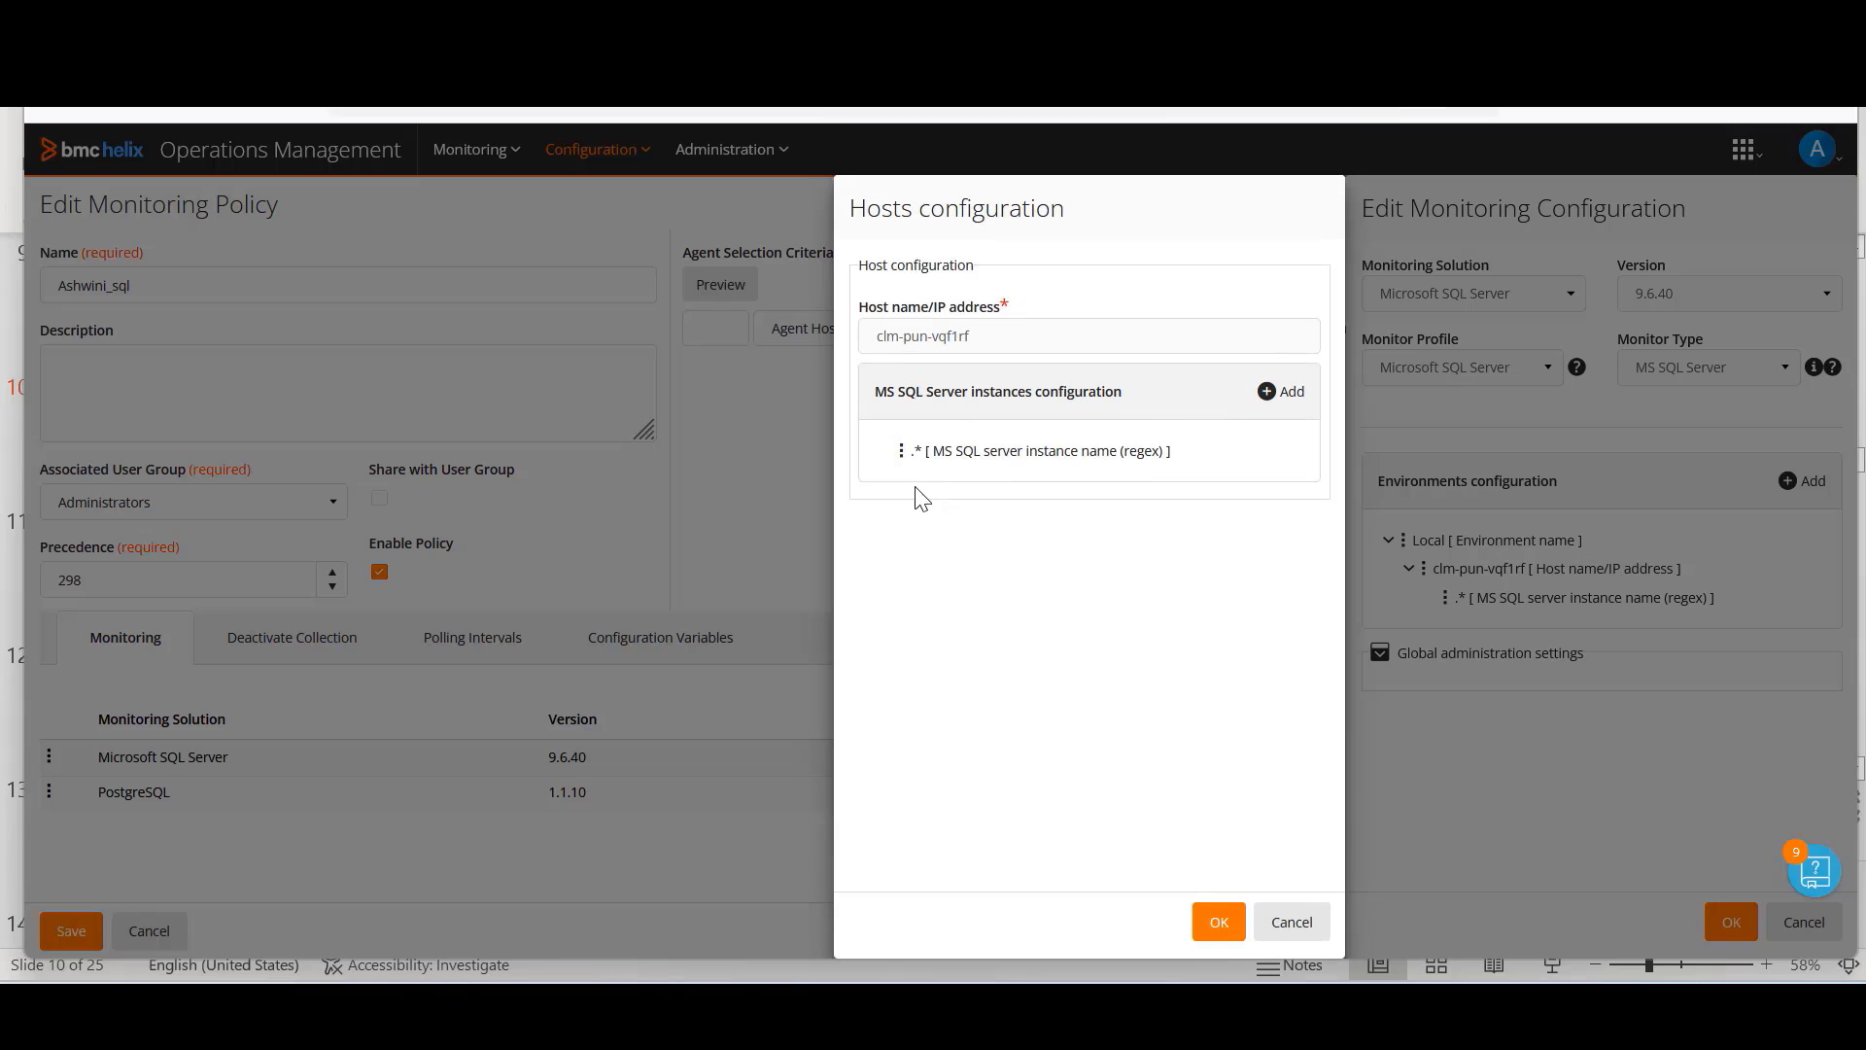
left_click(901, 451)
left_click(916, 484)
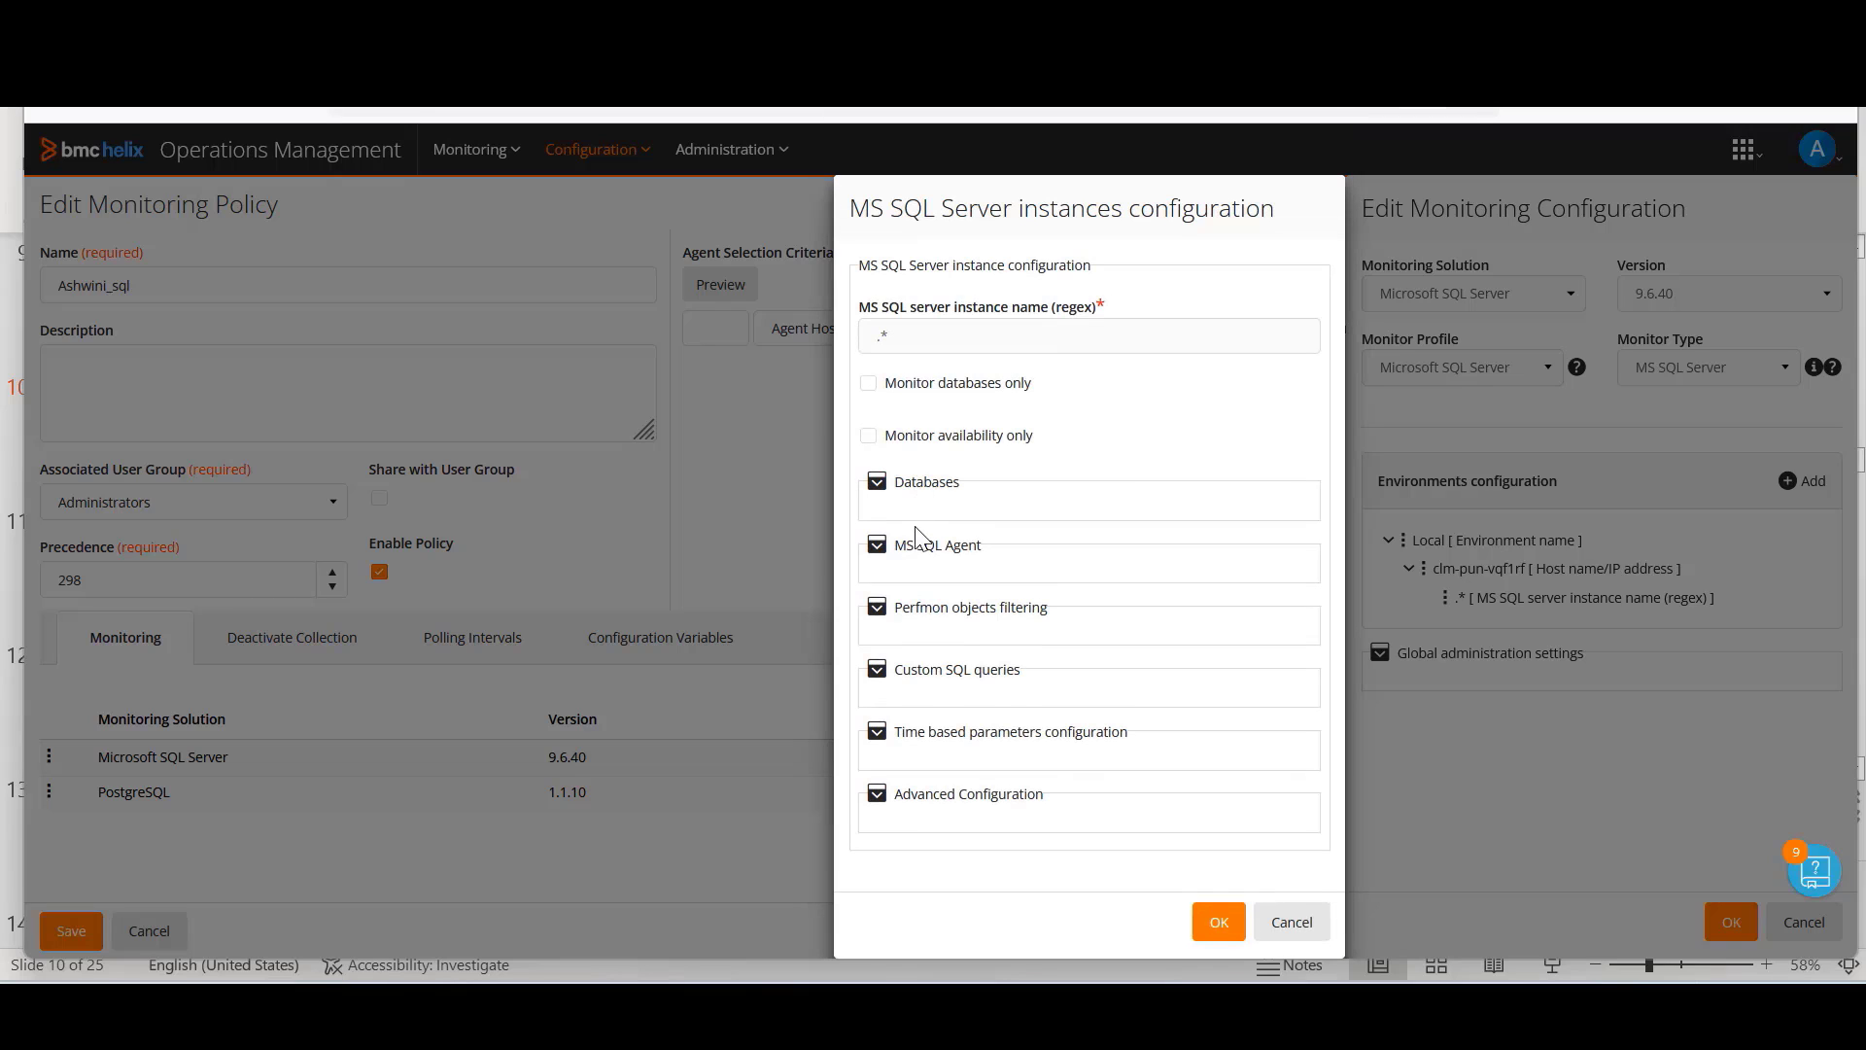
left_click(876, 547)
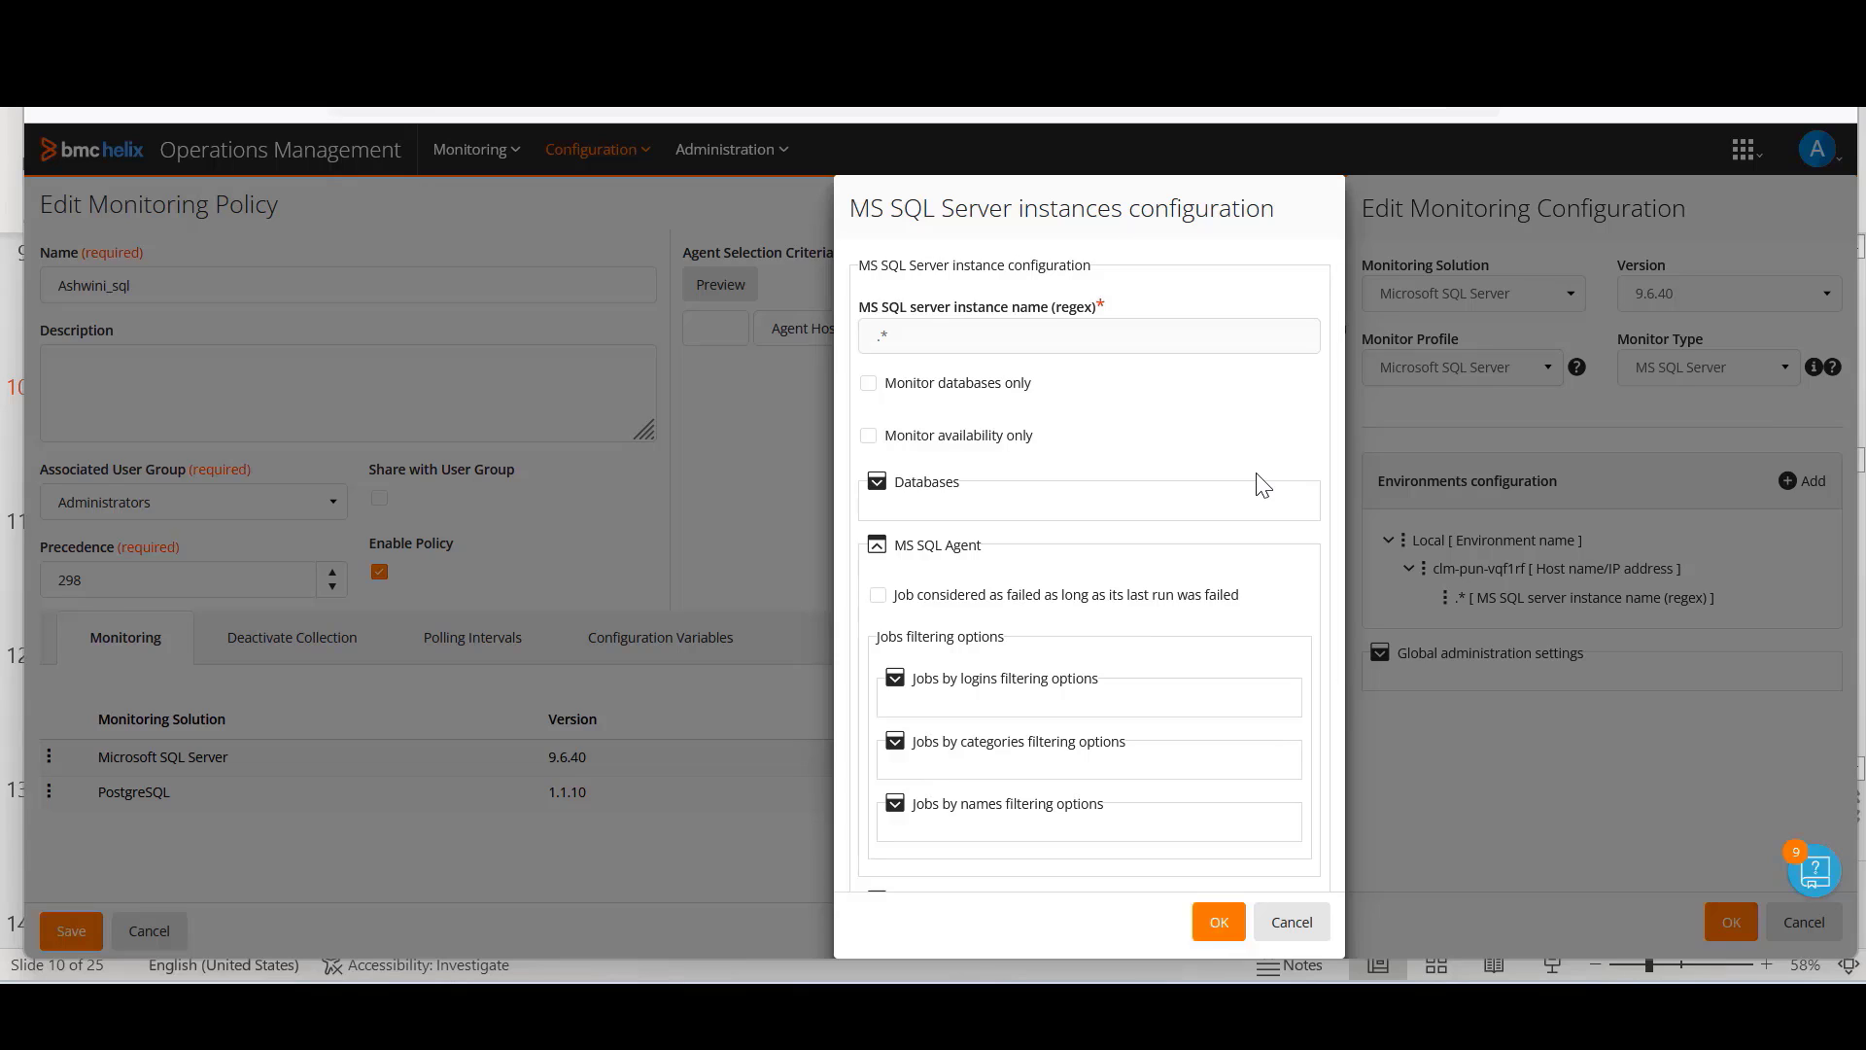
mouse_move(884, 608)
Confirm the instance, host, environment and SQL Server configurations, then save the Ashwini_sql policy.
left_click(1220, 923)
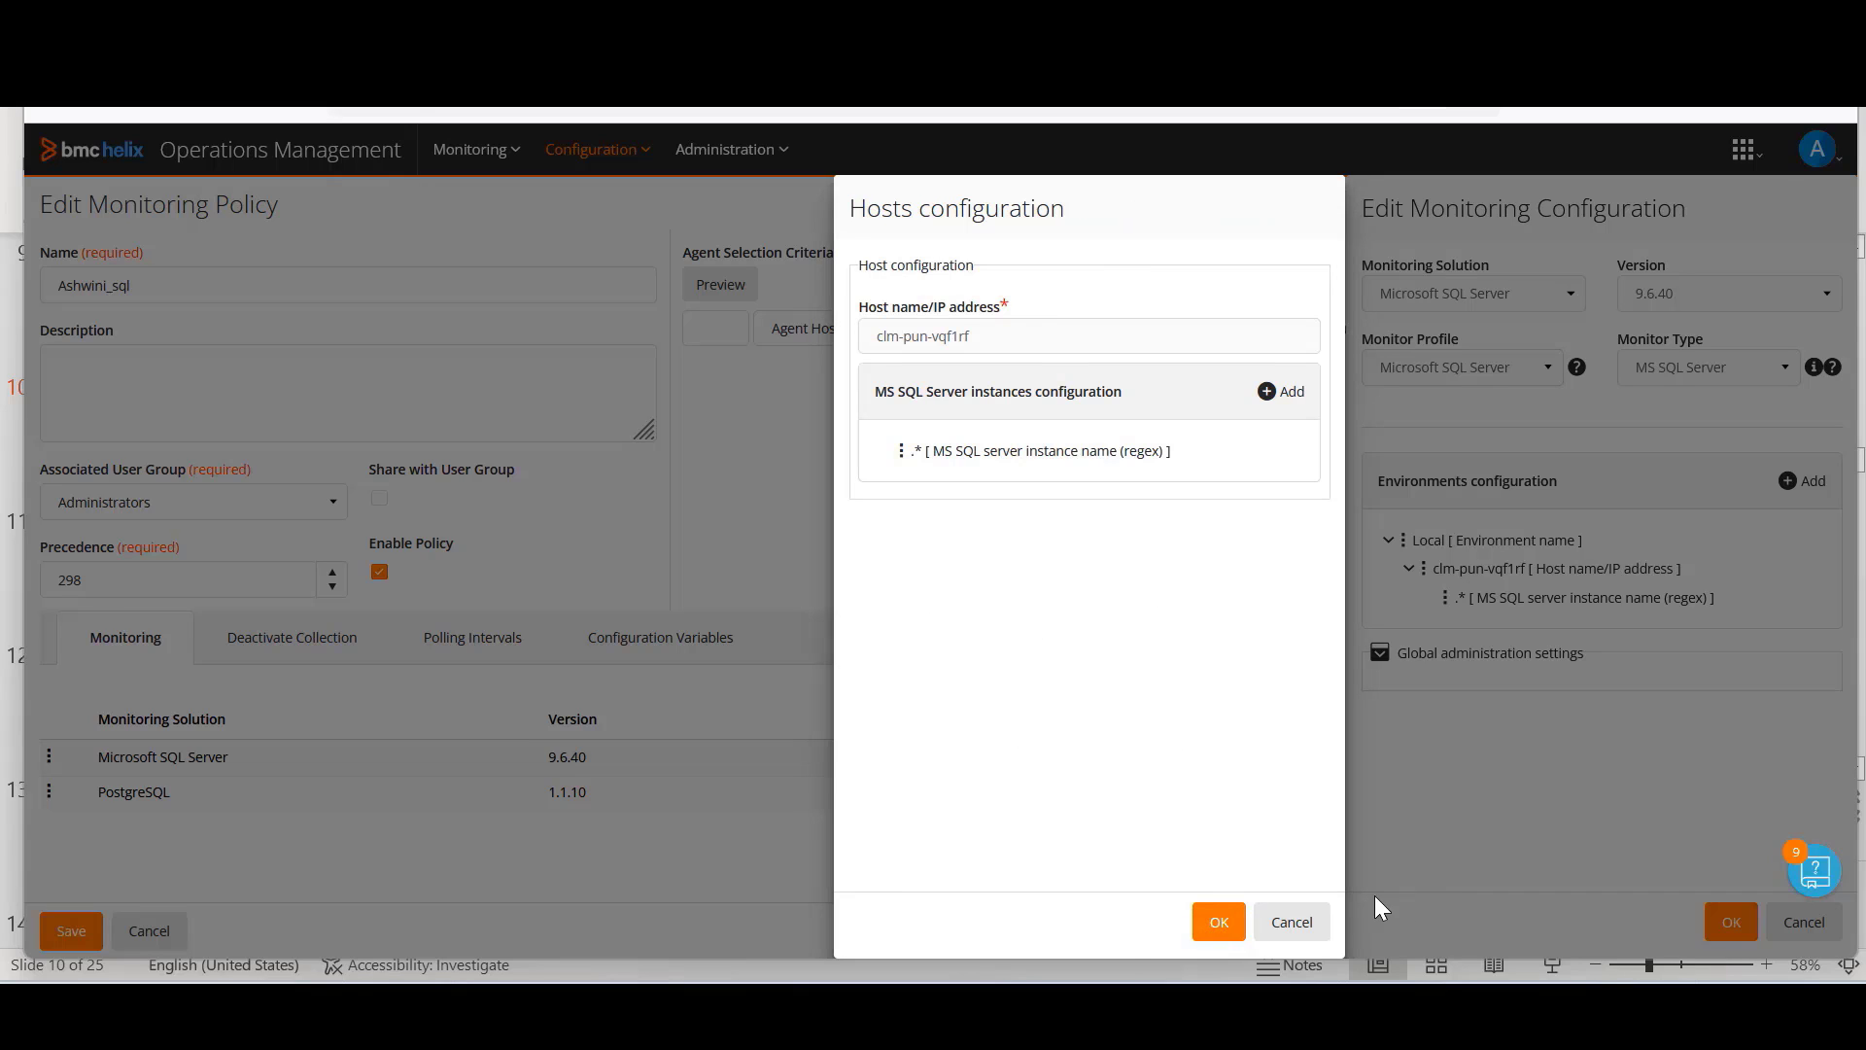
left_click(1217, 933)
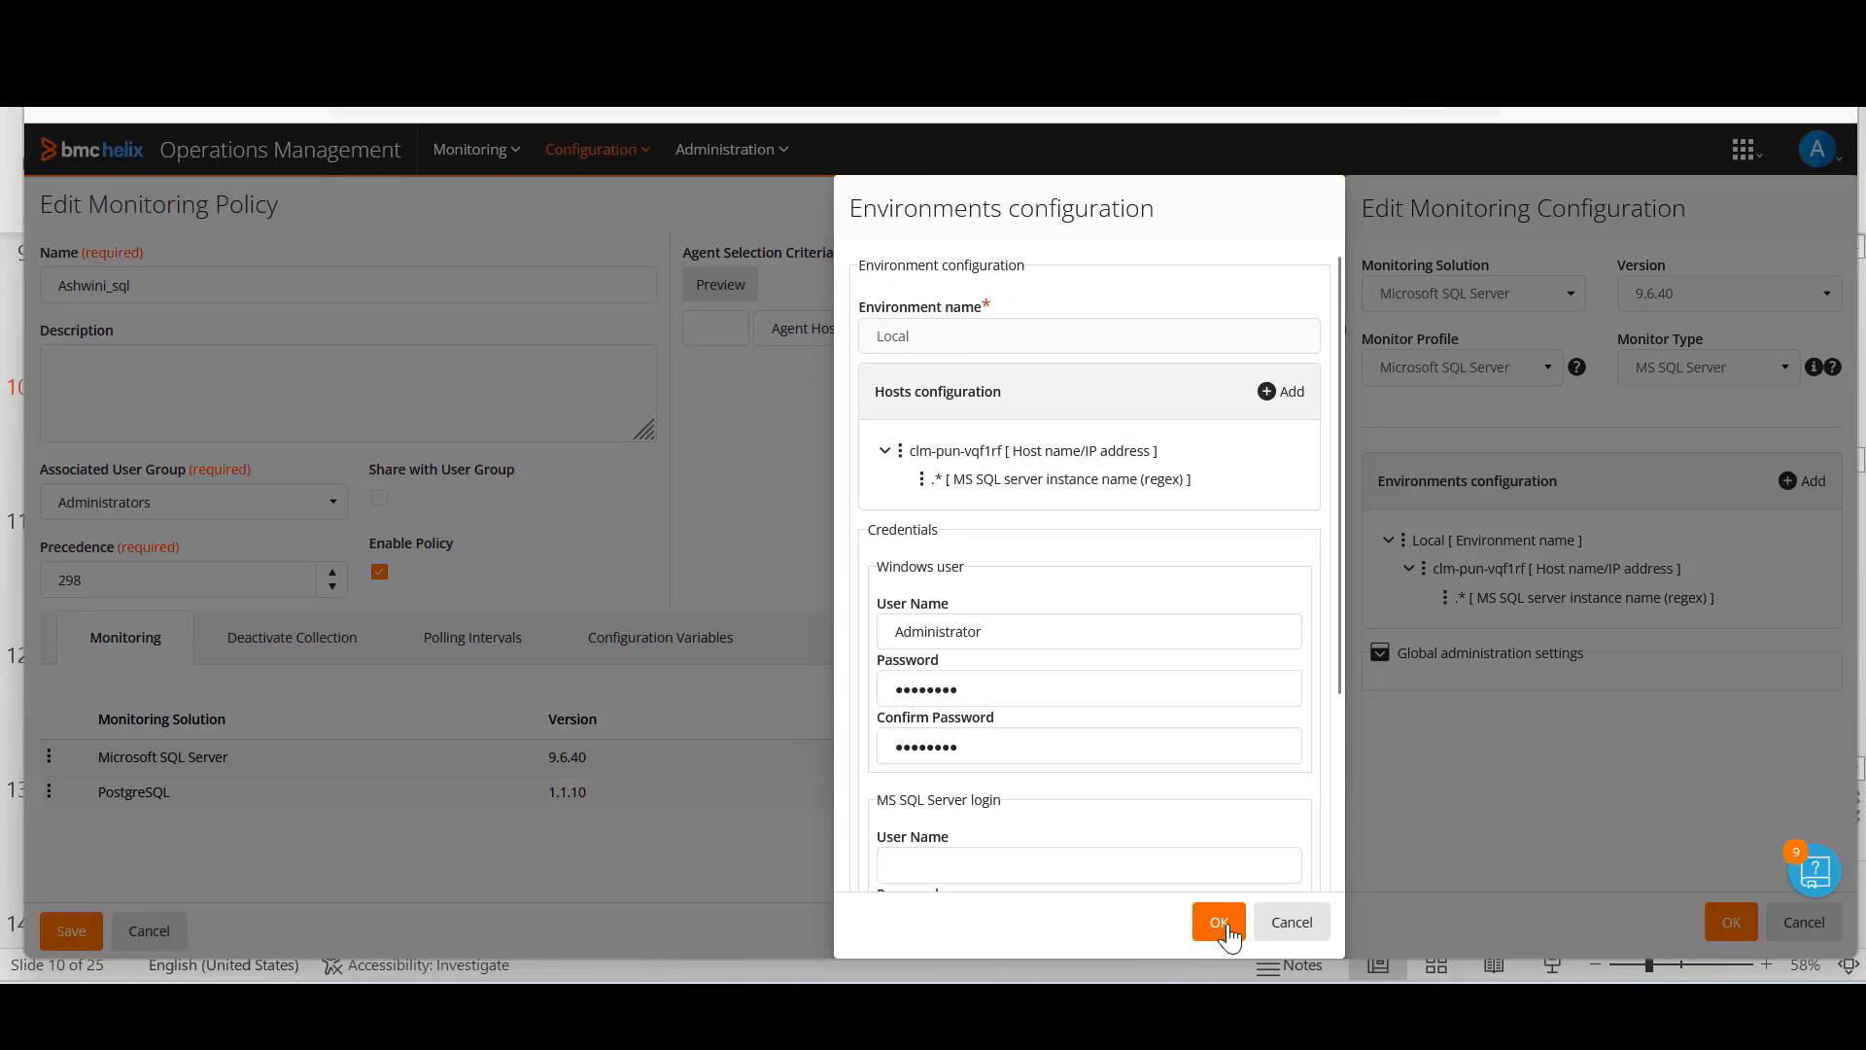
left_click(1217, 924)
left_click(1729, 923)
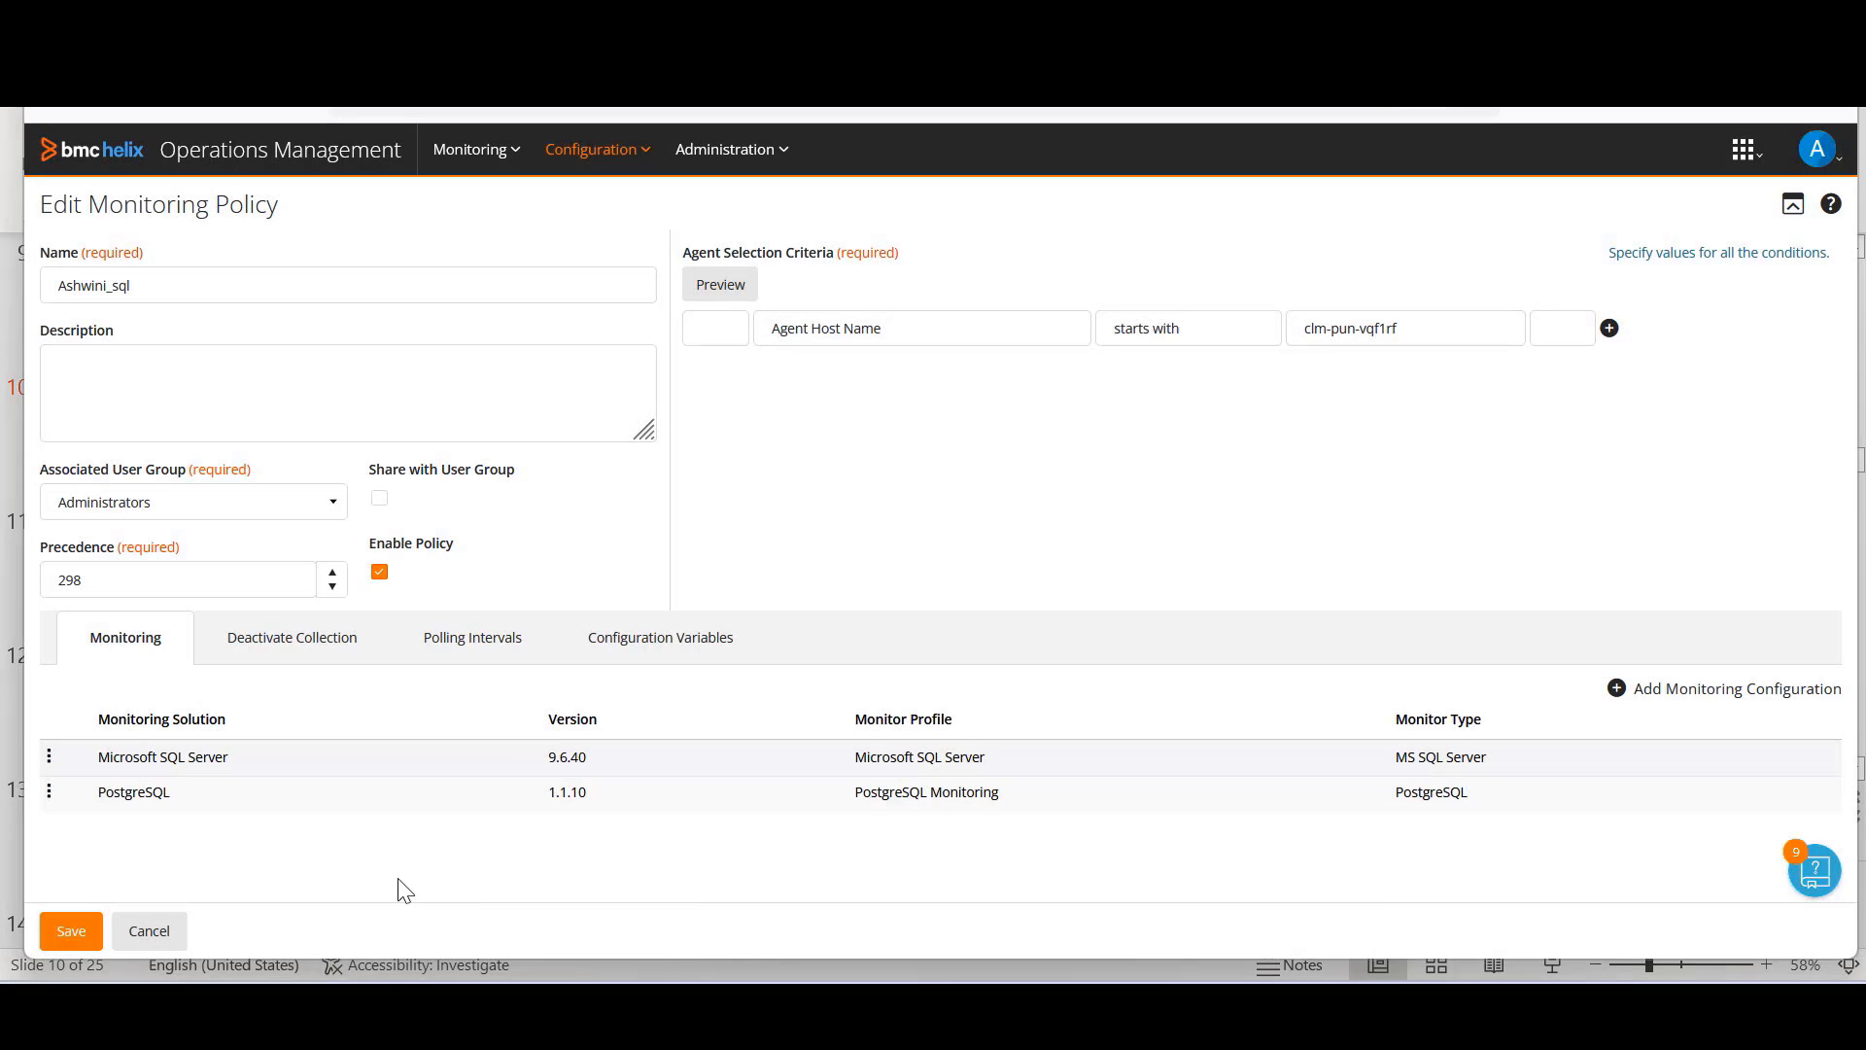
left_click(71, 931)
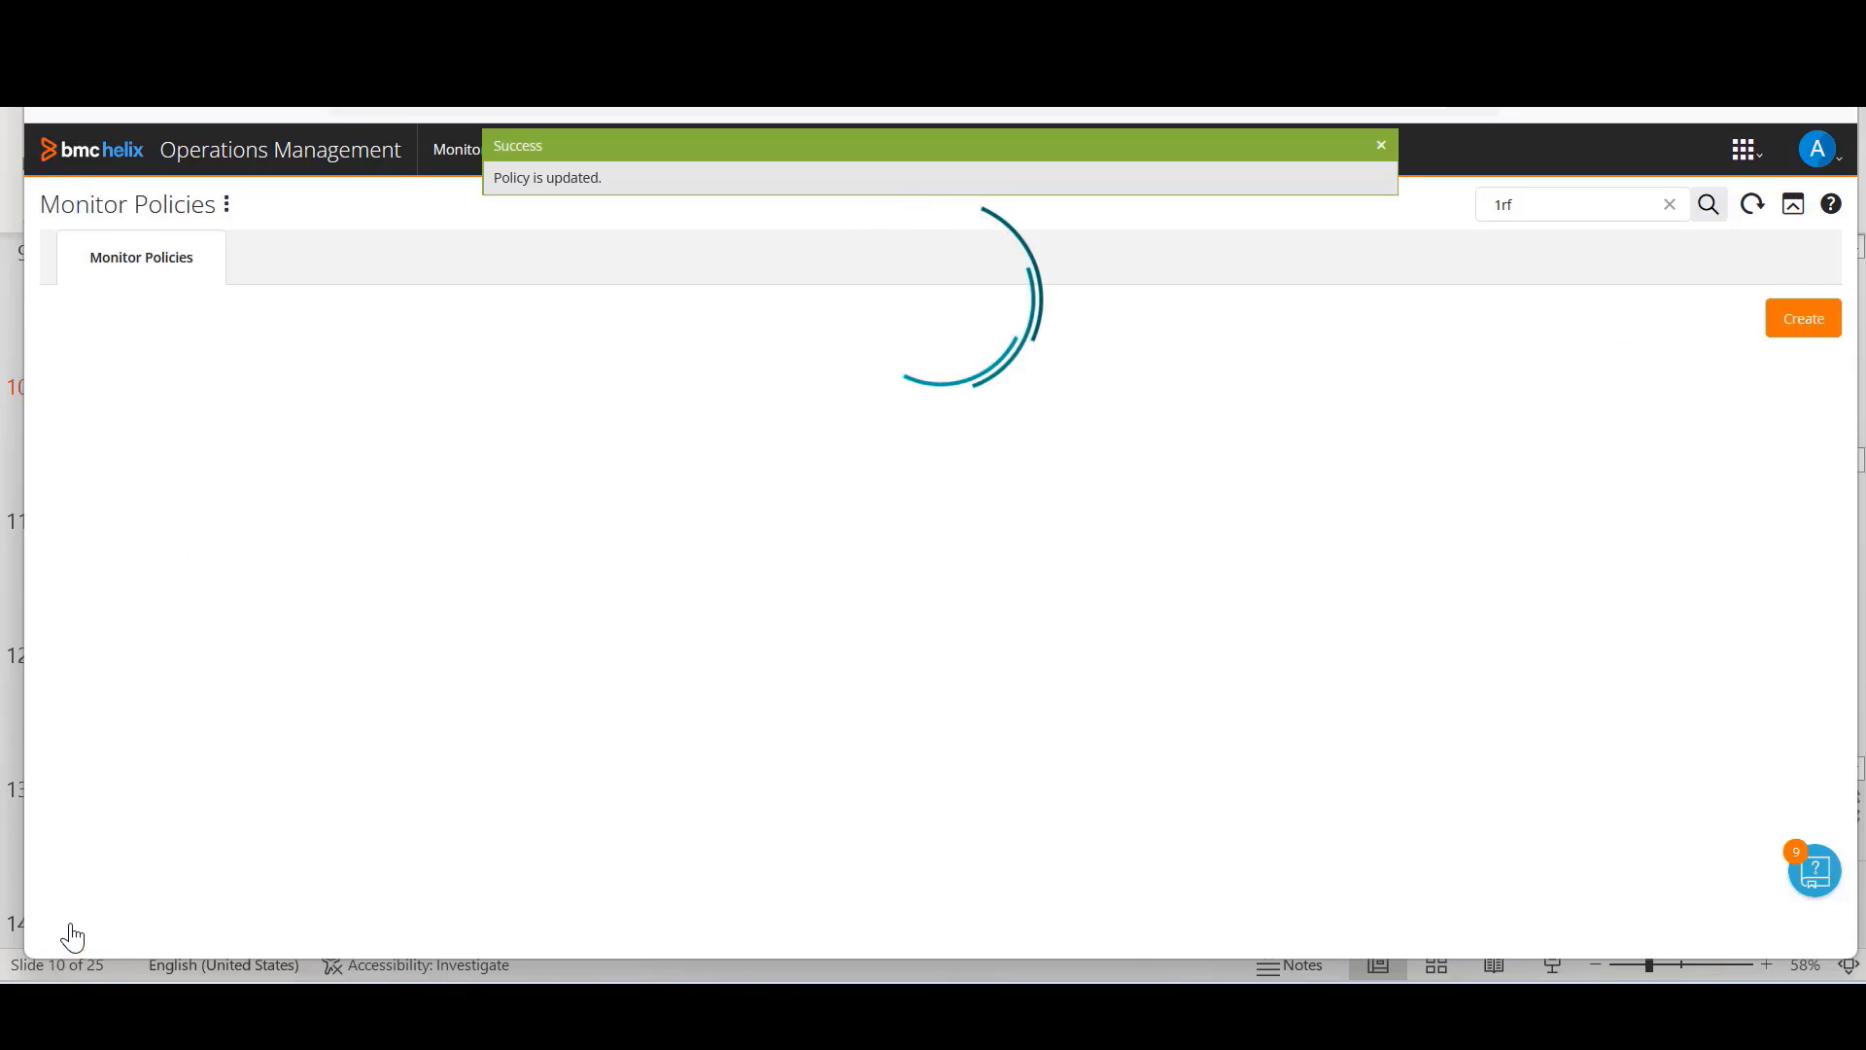
Dismiss the policy-updated notice and go to the Monitoring > Devices list.
left_click(1381, 145)
left_click(498, 158)
left_click(486, 191)
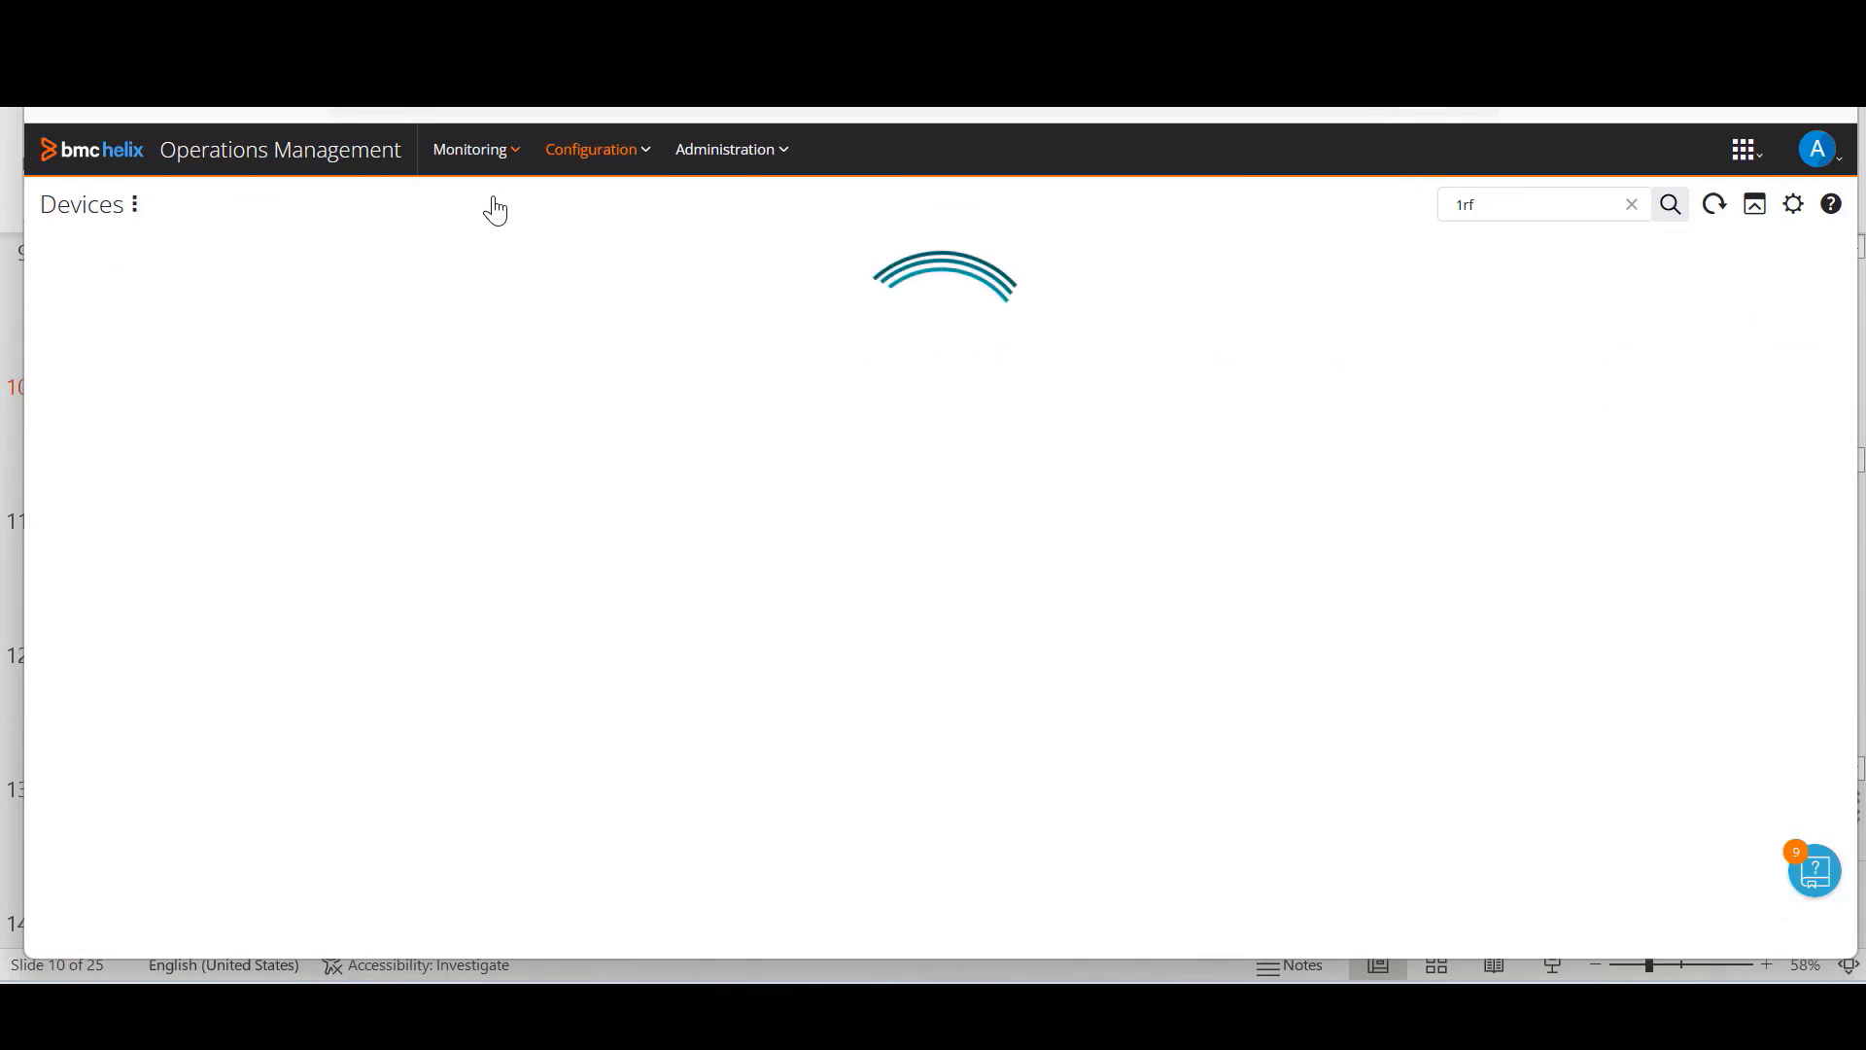
Search the devices for '1rf' and open the clm-pun-vqf1rf.bmc.com server details.
left_click(1568, 205)
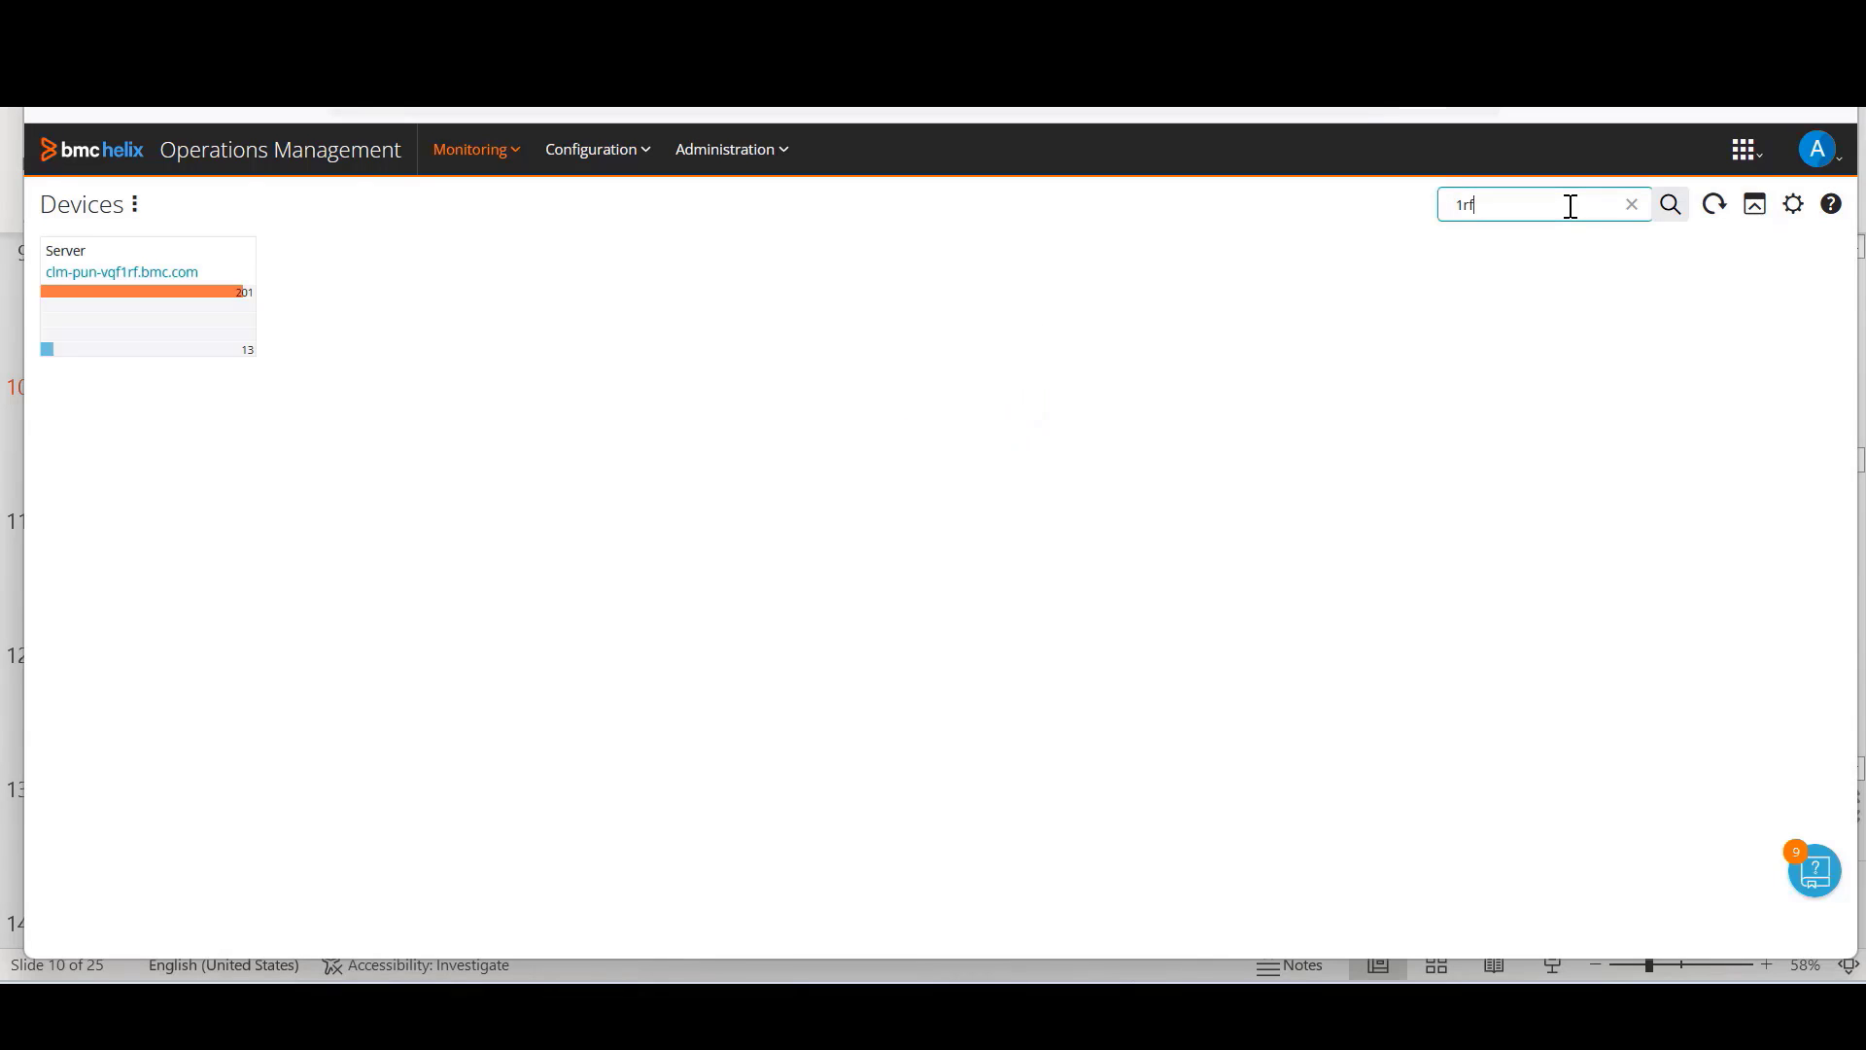
double_click(1567, 206)
type("1rf")
key("Return")
left_click(146, 311)
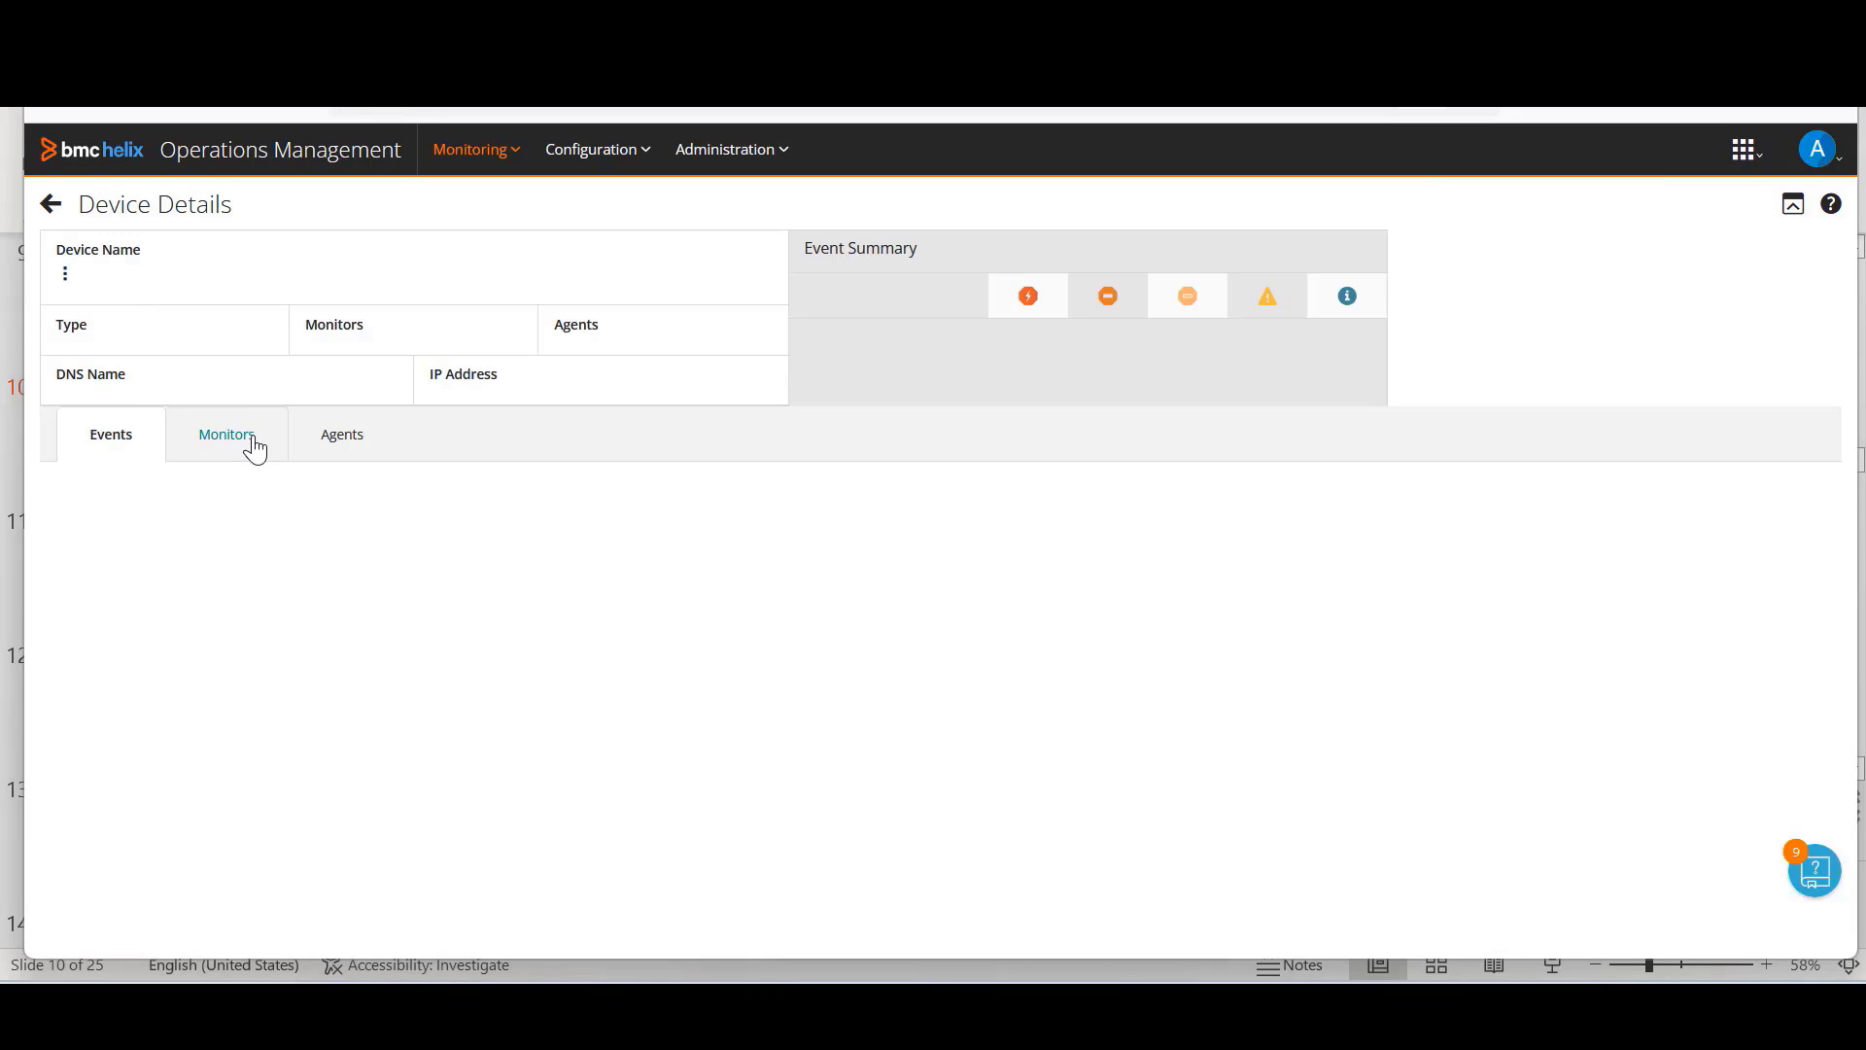
On the Monitors tab, expand MSSQL down to MSSQLSERVER01's Agent and open its Health monitor.
left_click(233, 509)
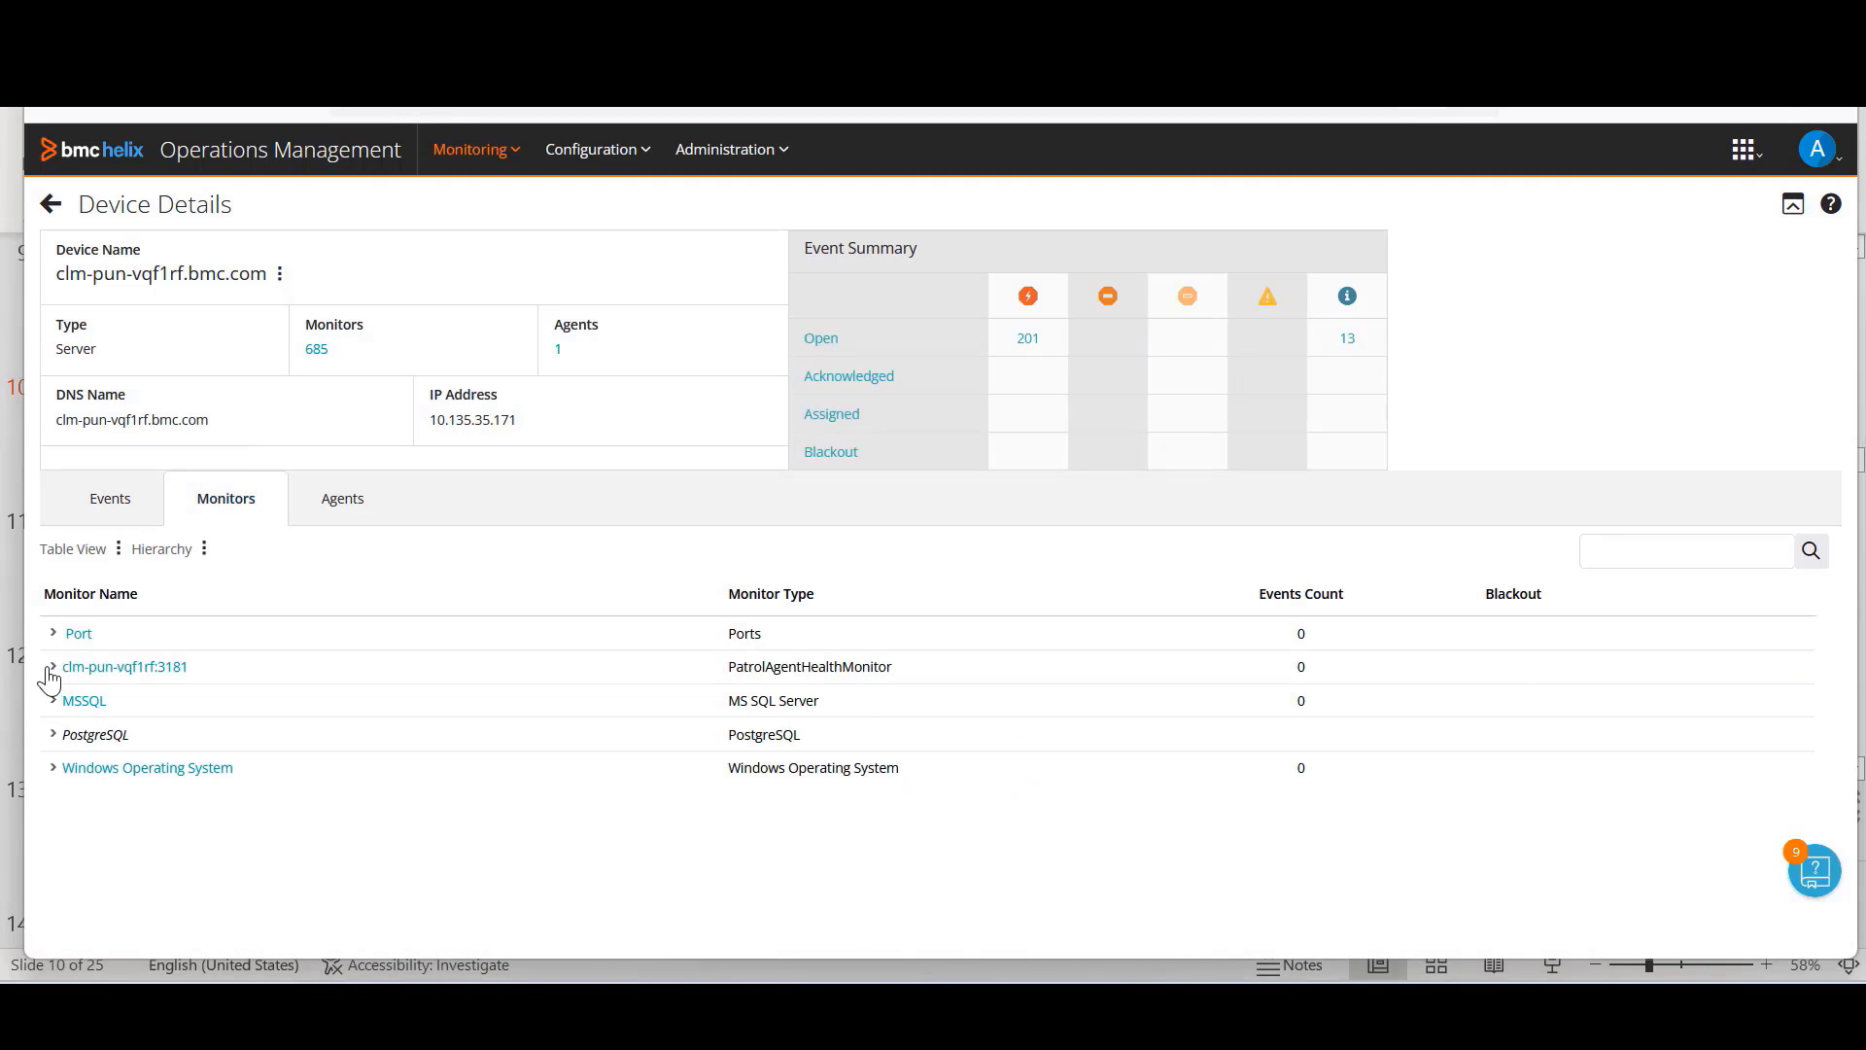
left_click(52, 699)
left_click(70, 736)
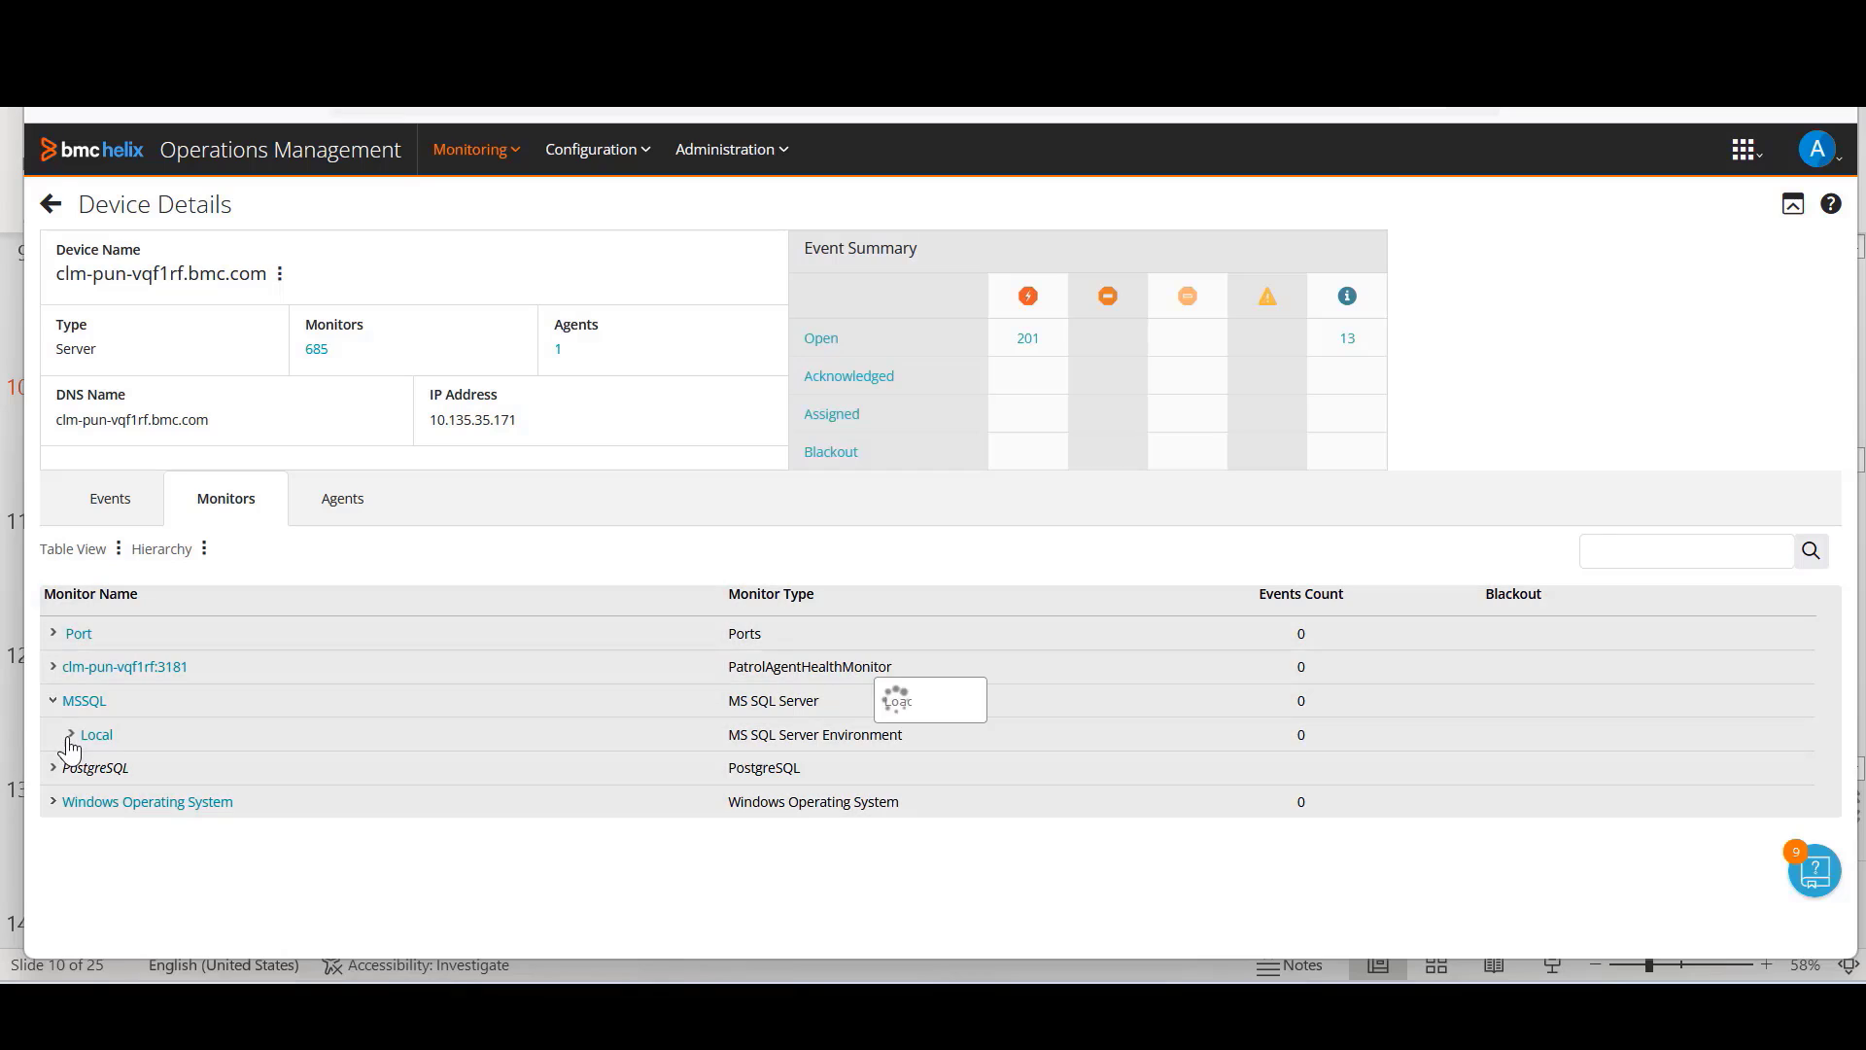
left_click(90, 768)
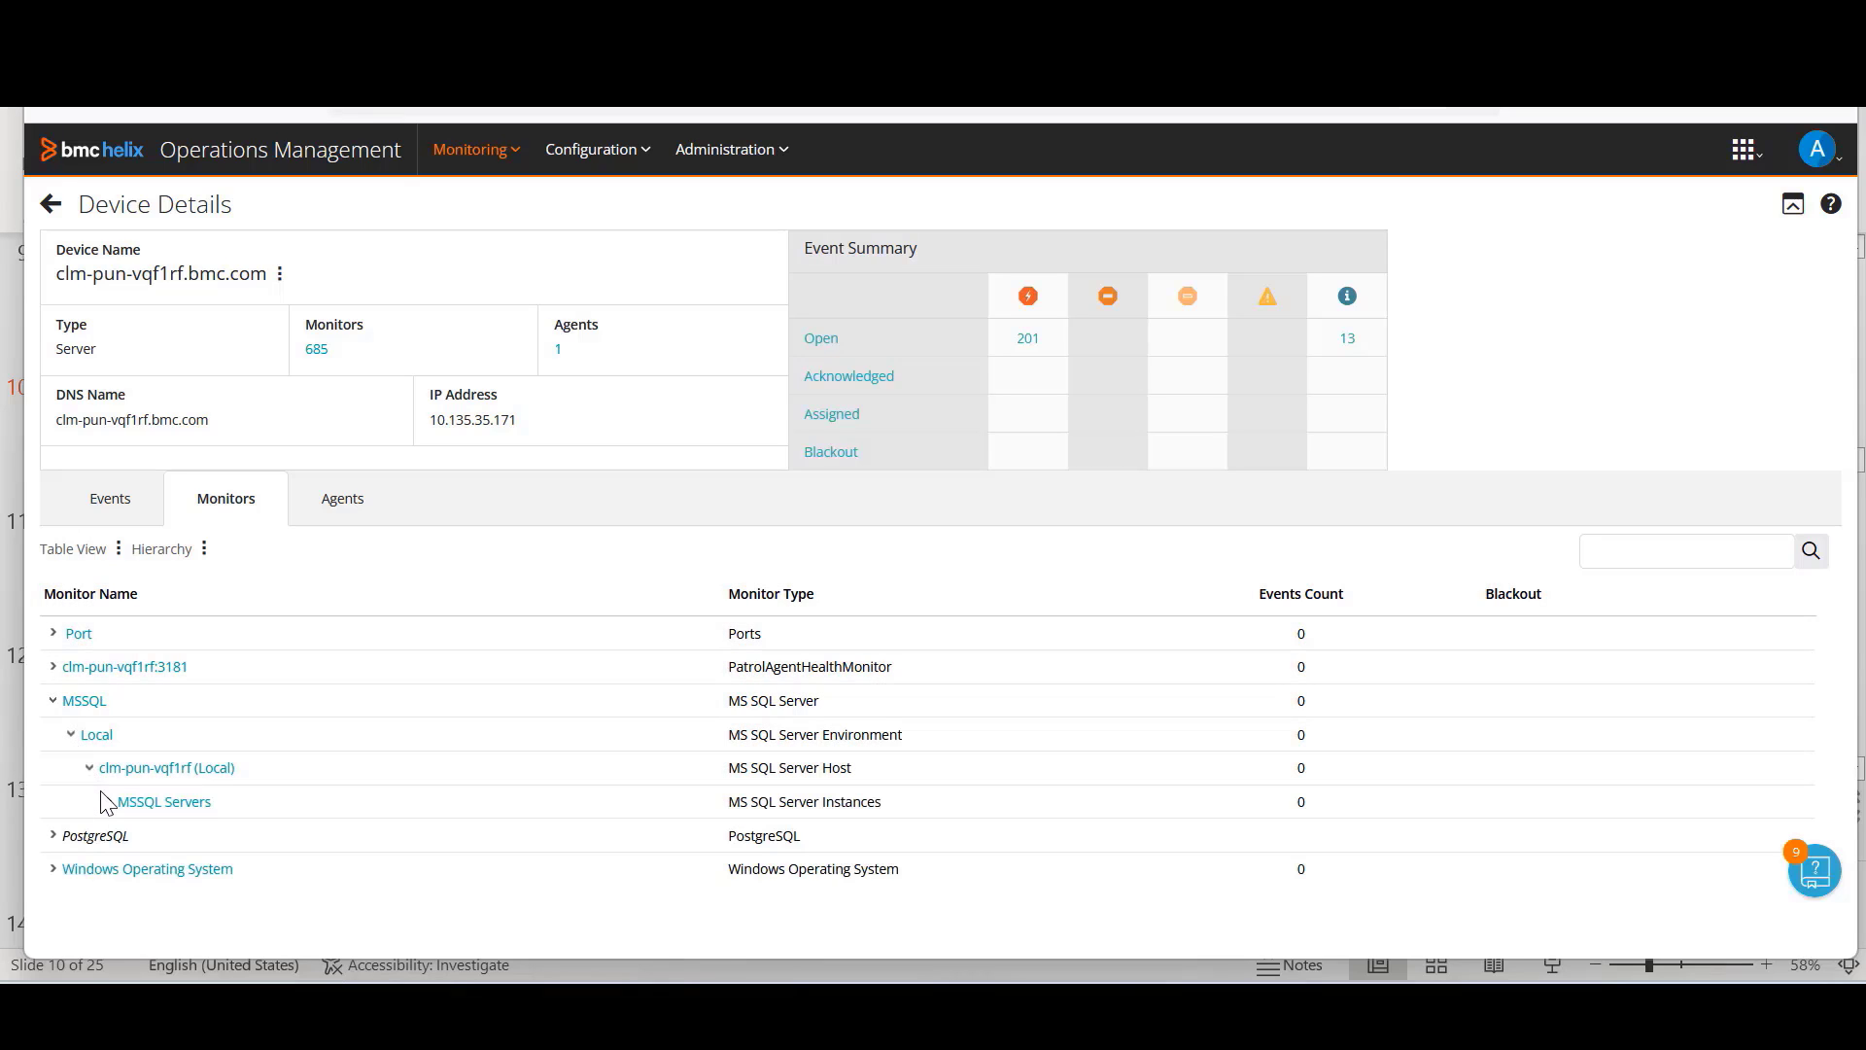
left_click(106, 802)
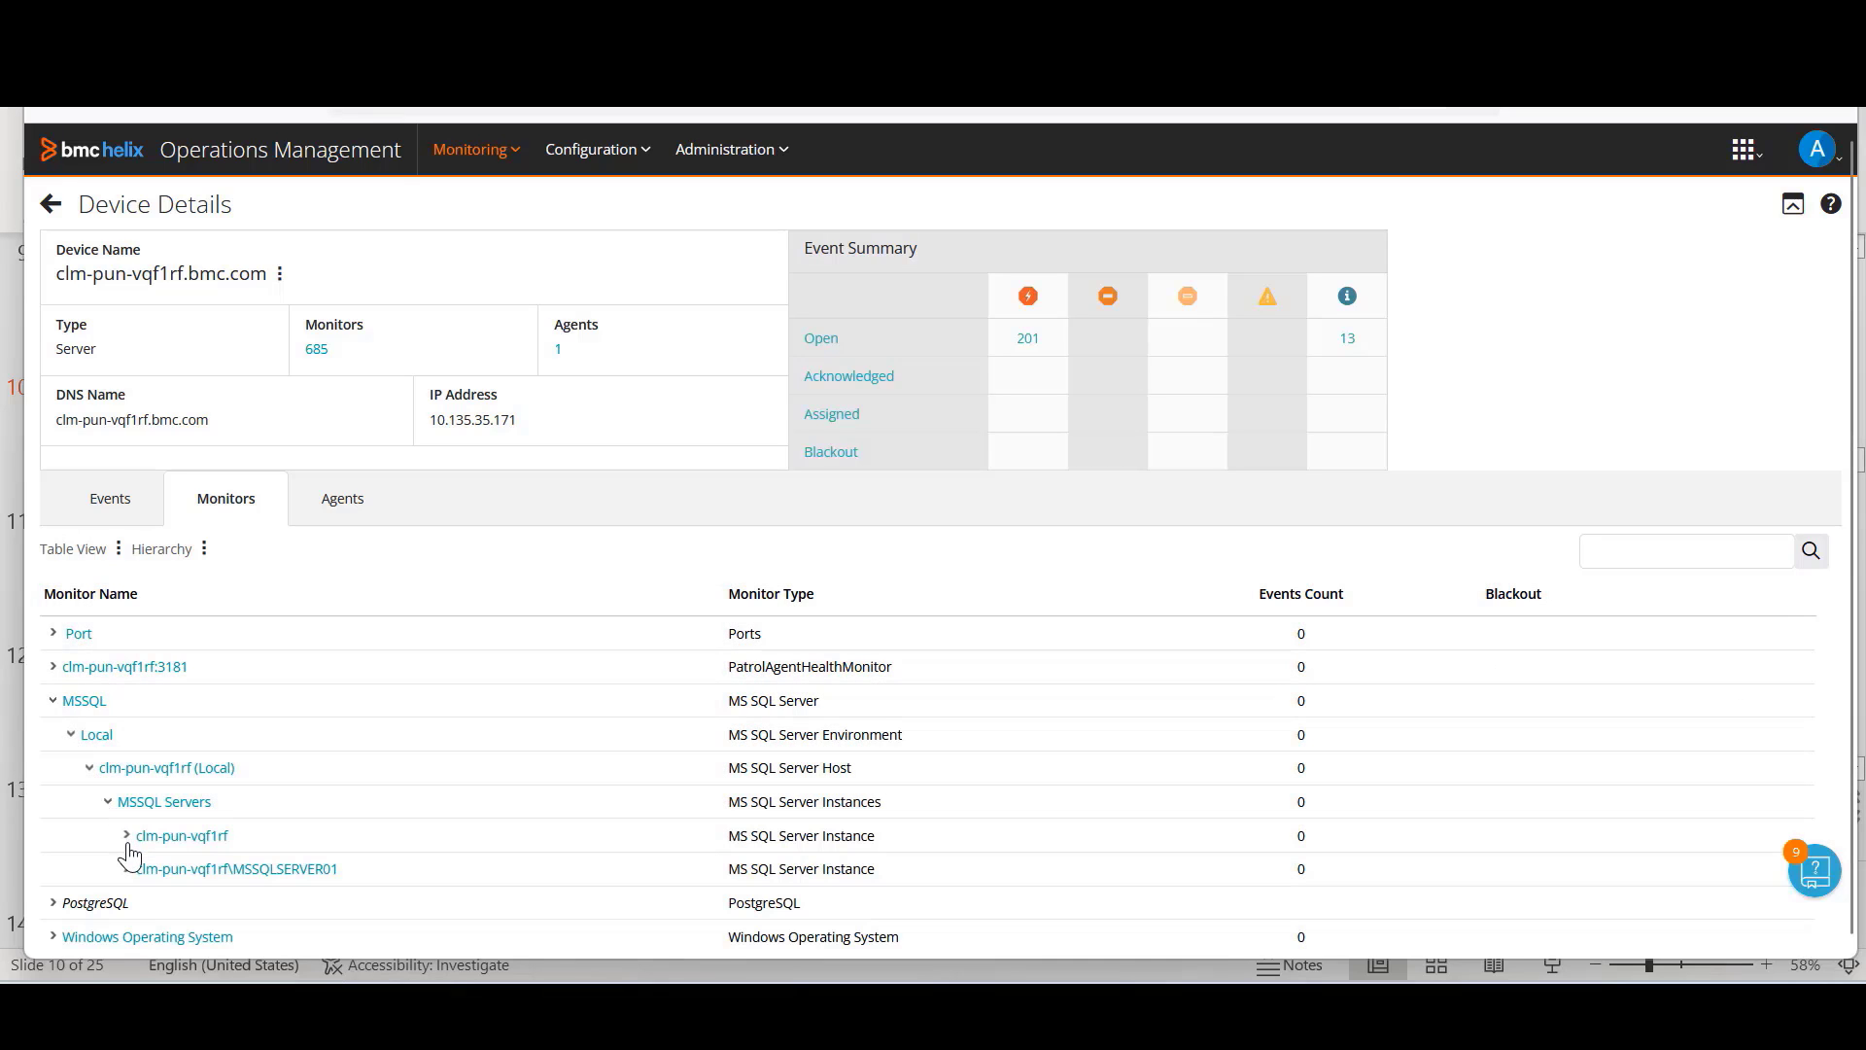
left_click(126, 838)
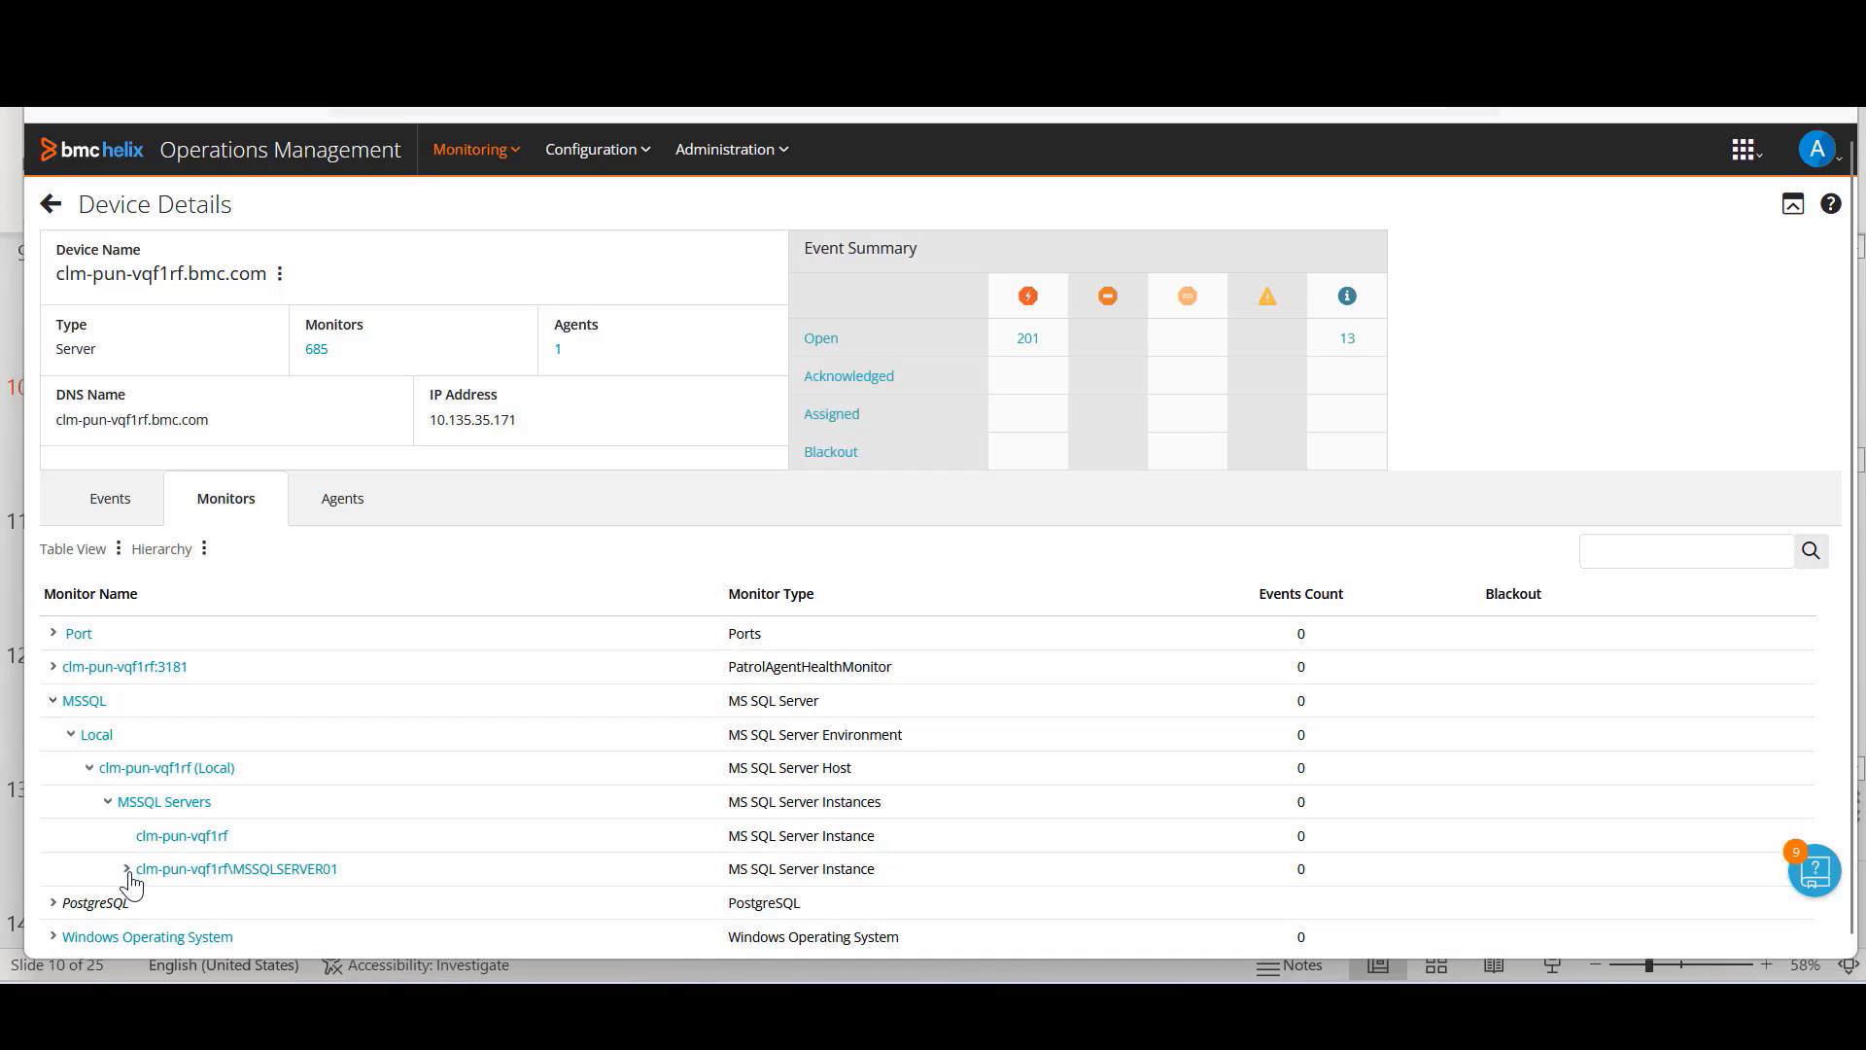
left_click(127, 870)
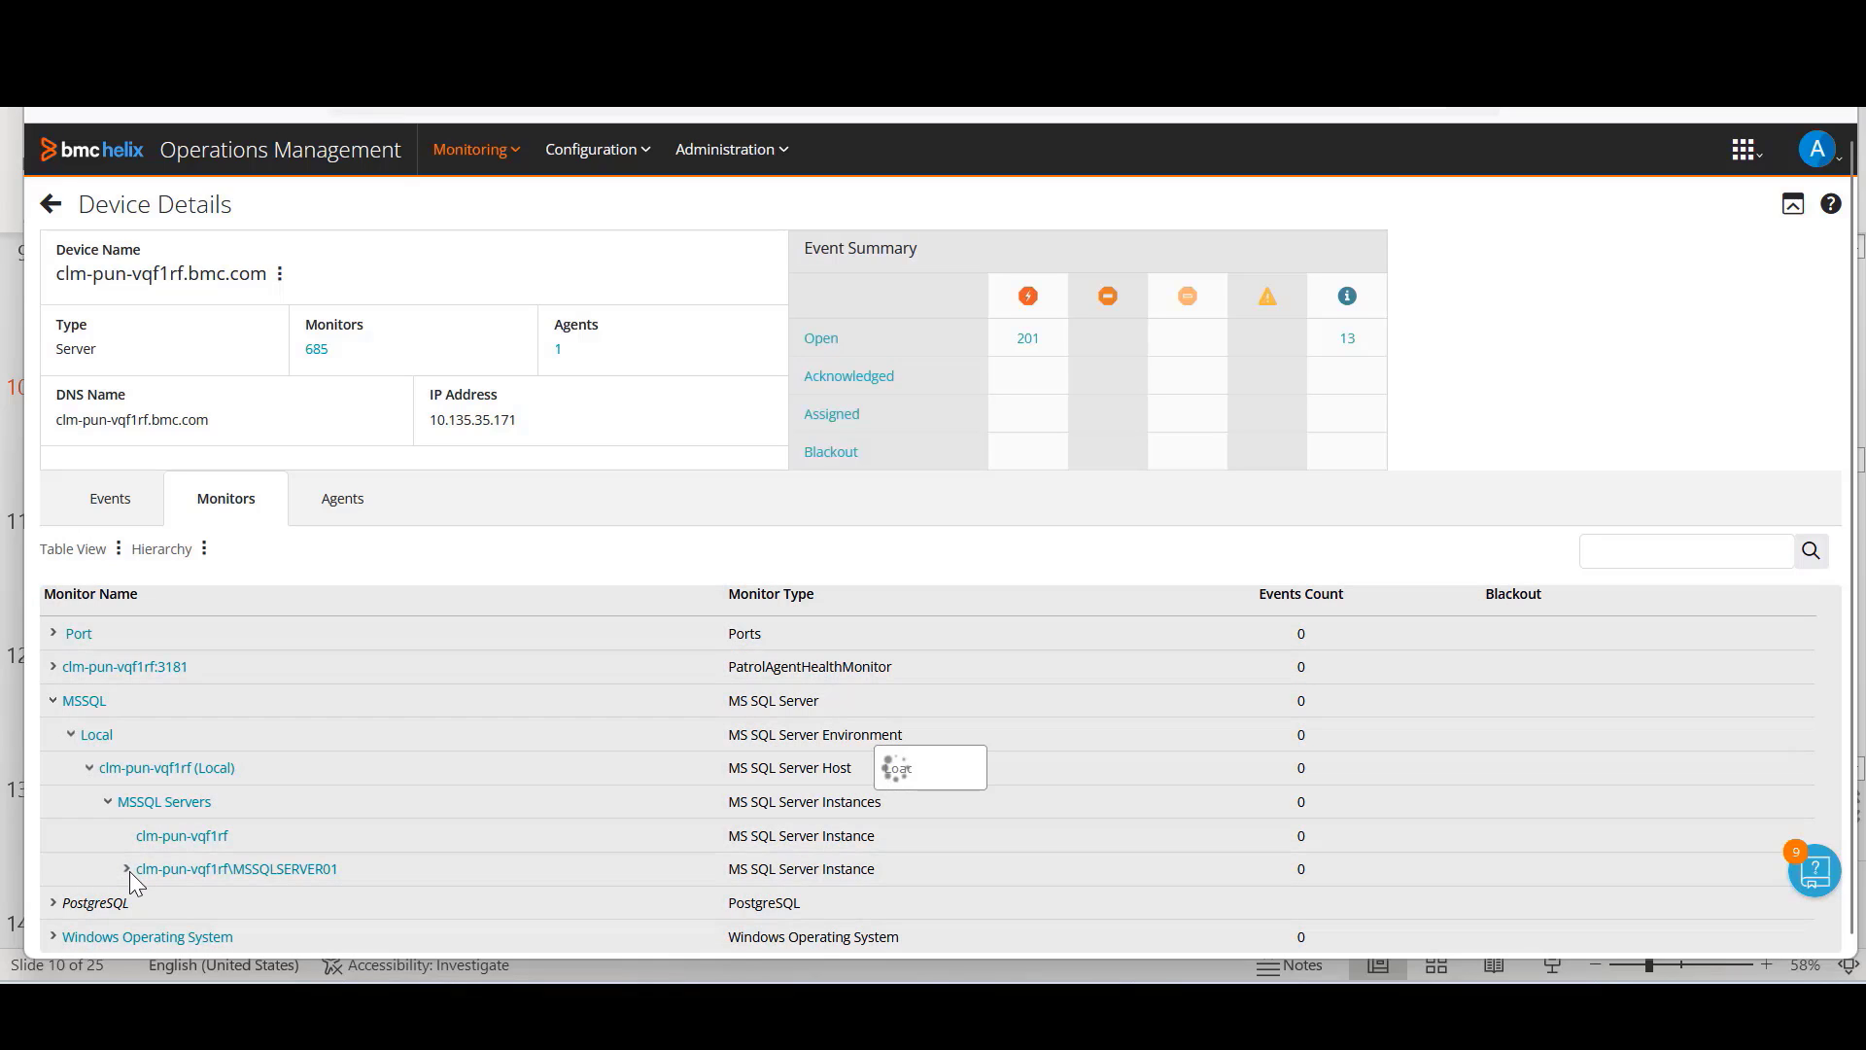
left_click(145, 894)
scroll(292, 797, "down", 1)
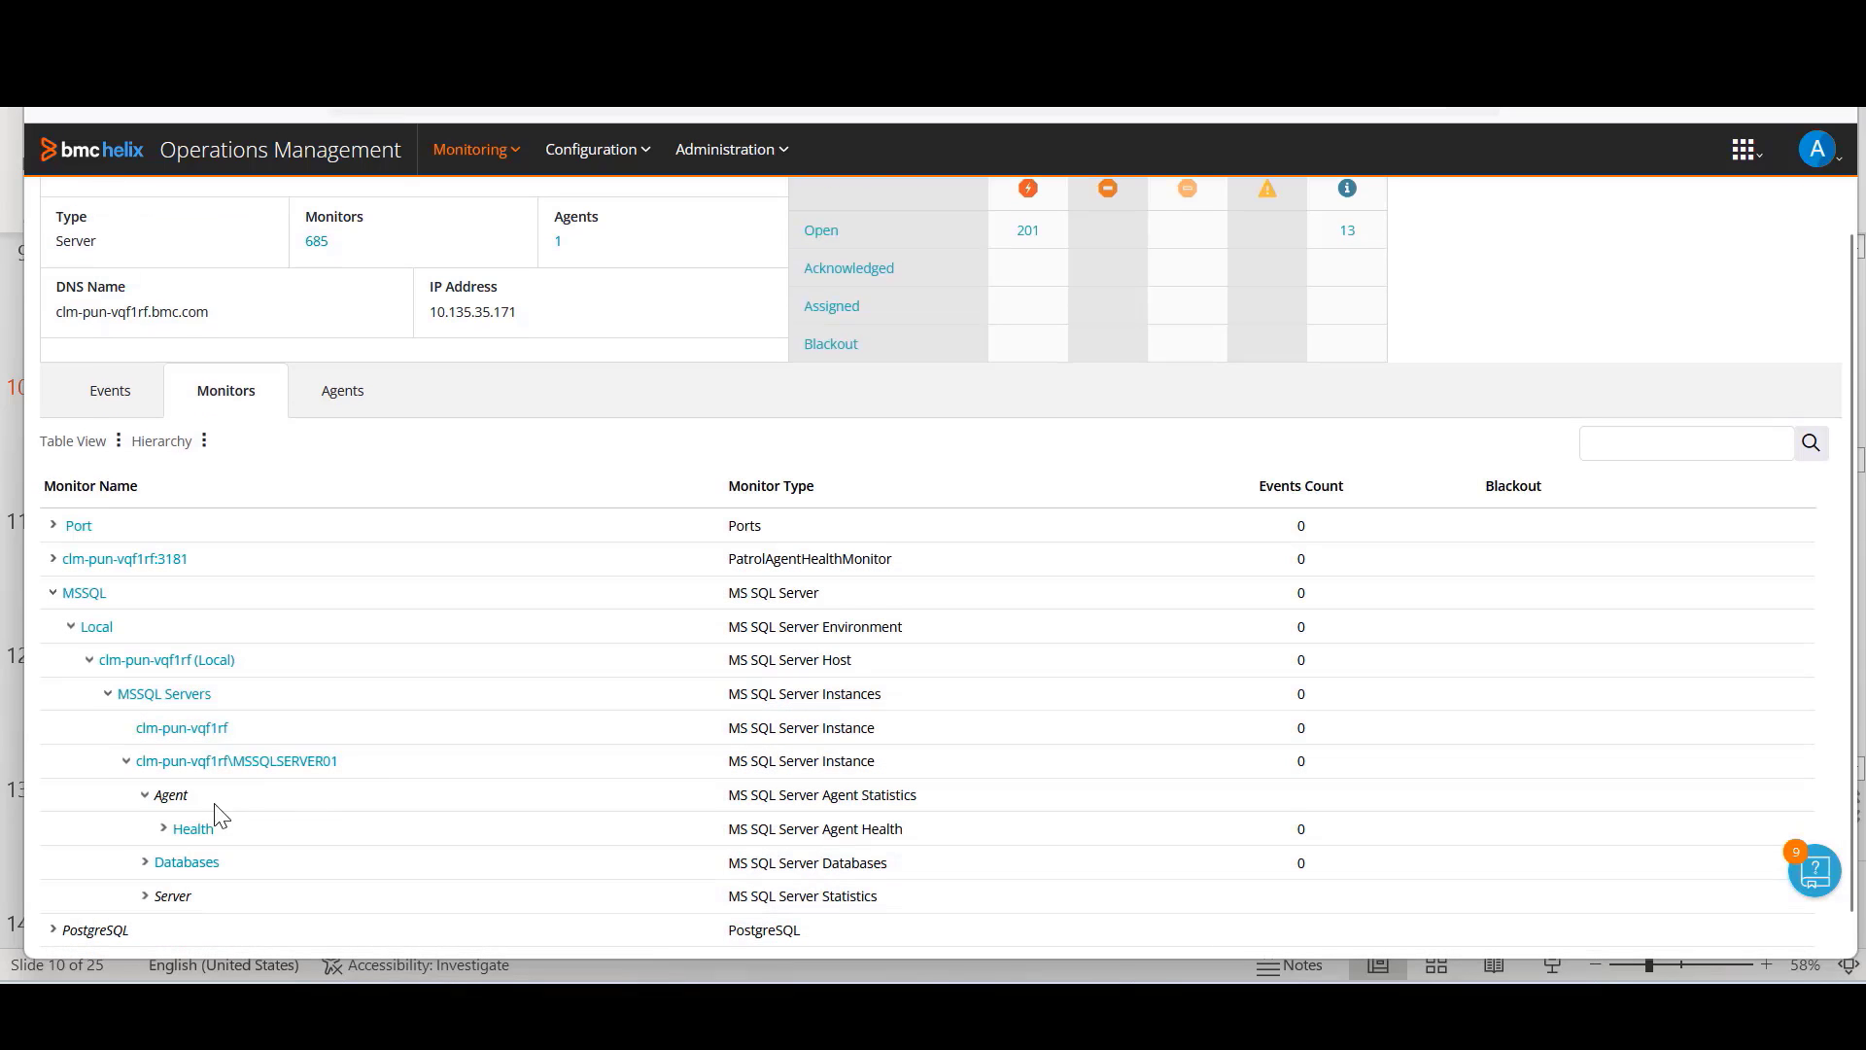
left_click(163, 829)
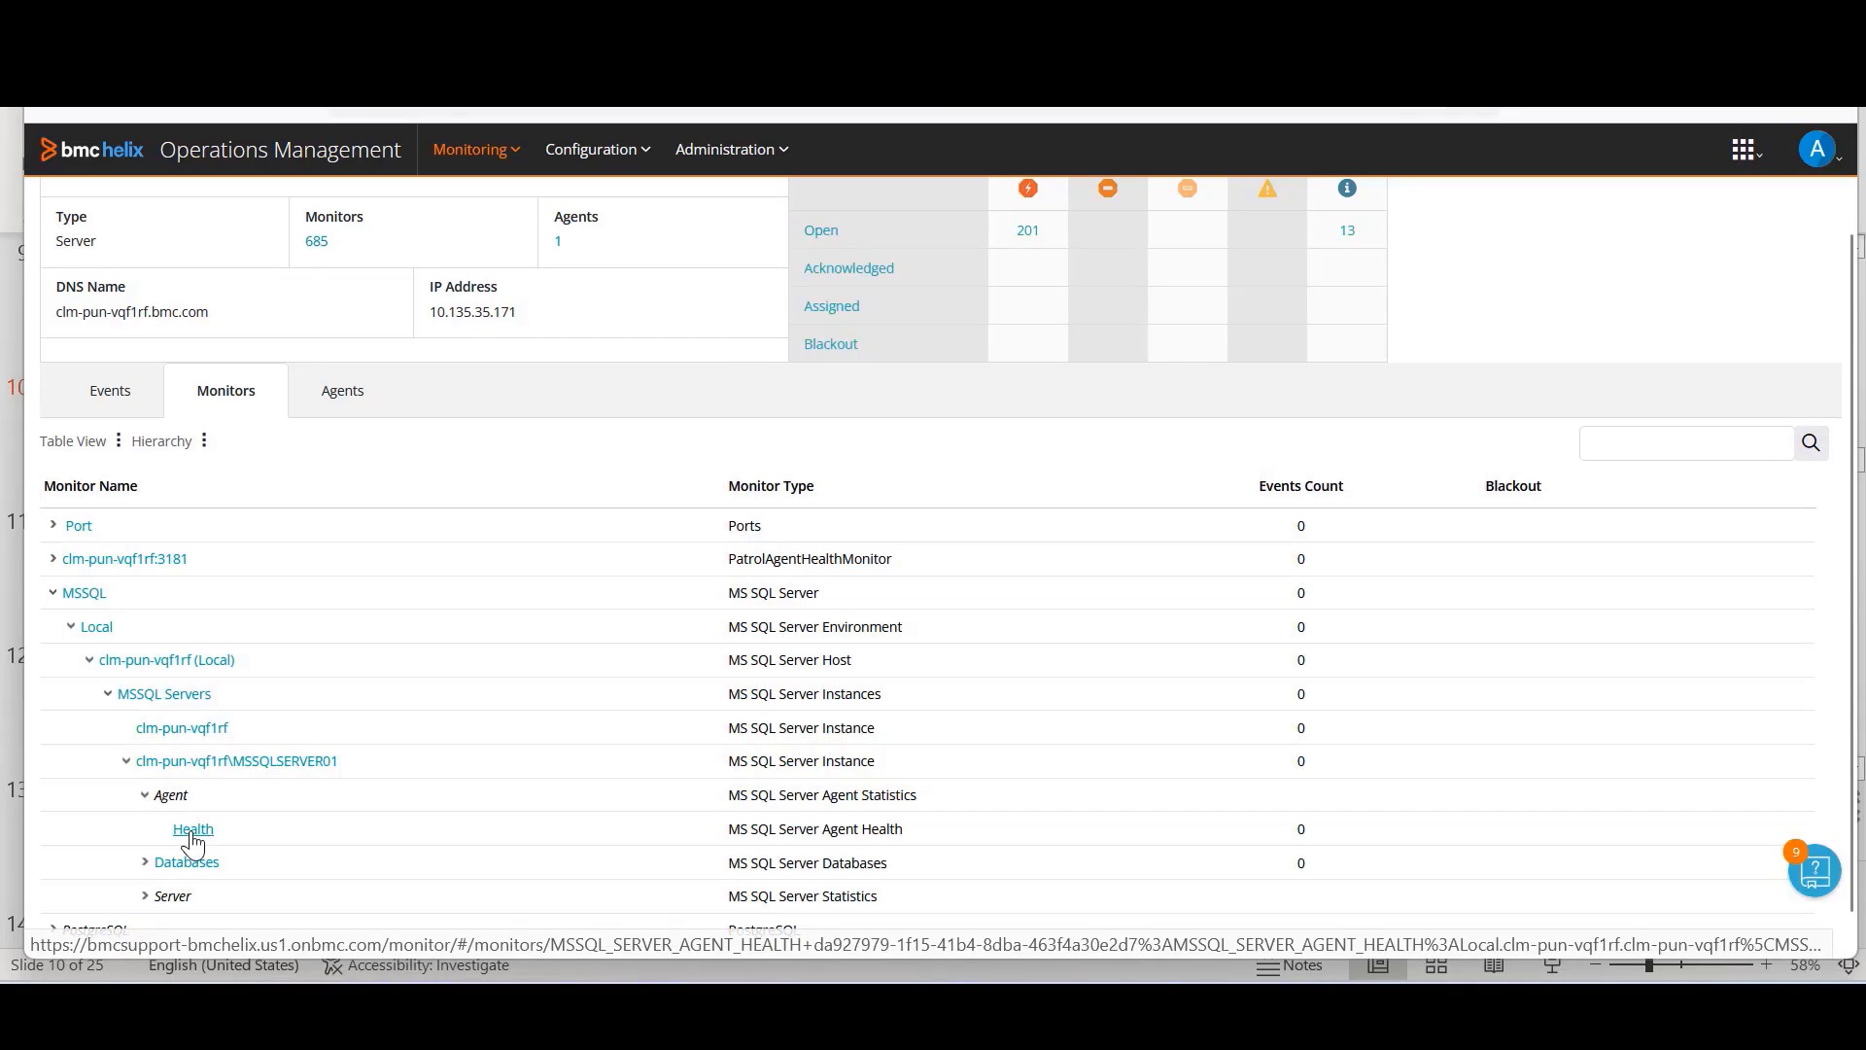
left_click(193, 829)
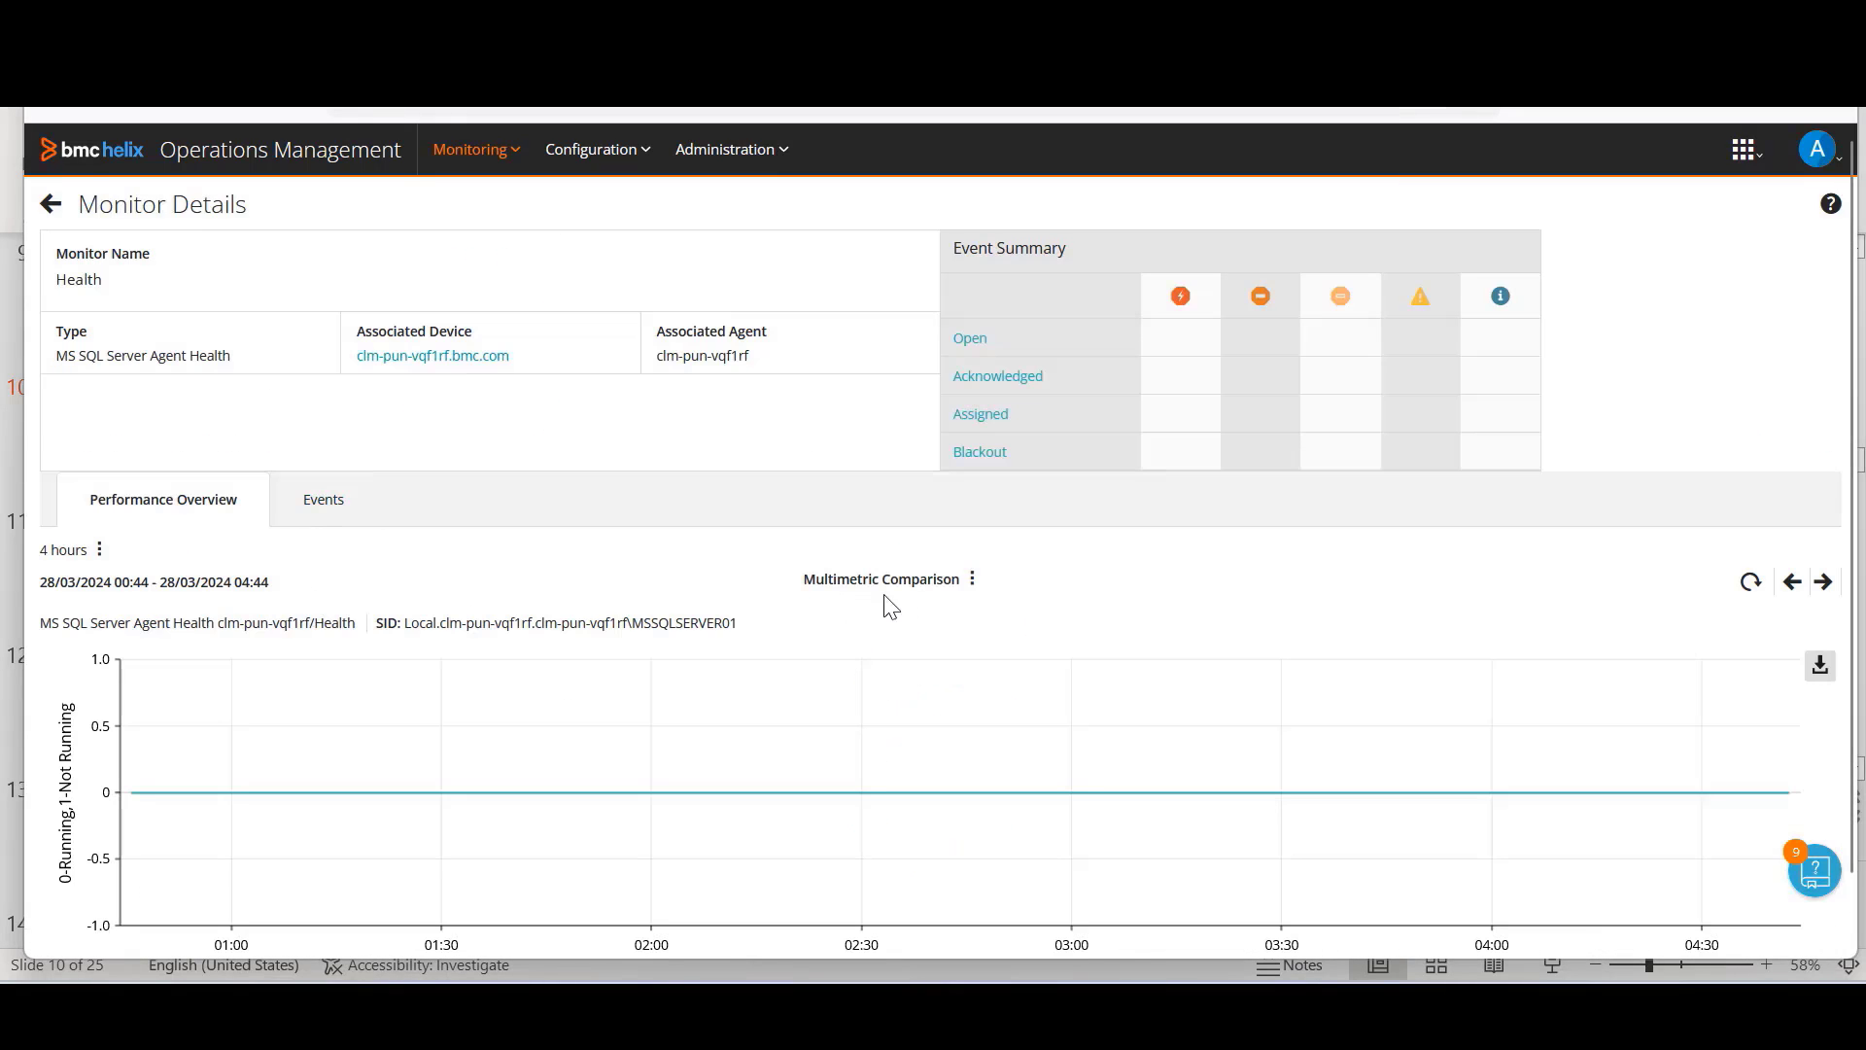
Add KPI: SQL Agent Job Failures (#) to the Multimetric Comparison chart settings and apply.
left_click(972, 578)
left_click(1001, 614)
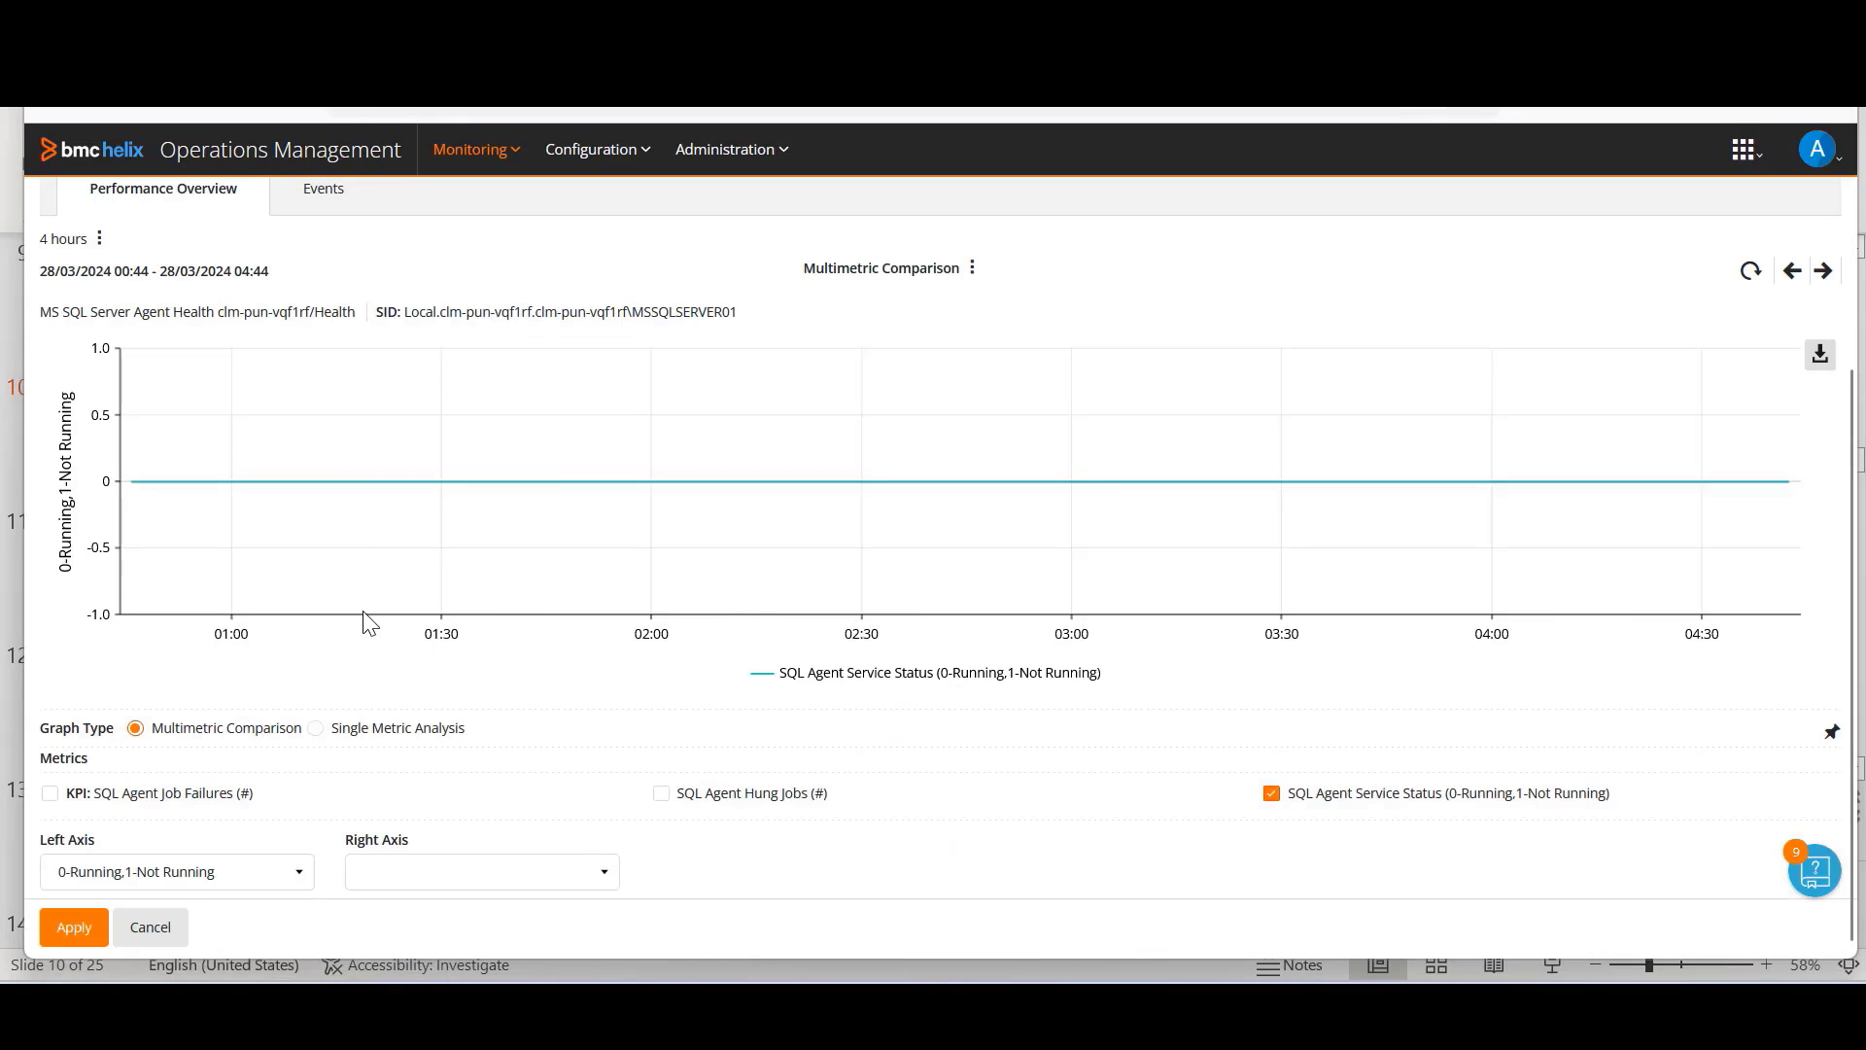
left_click(114, 795)
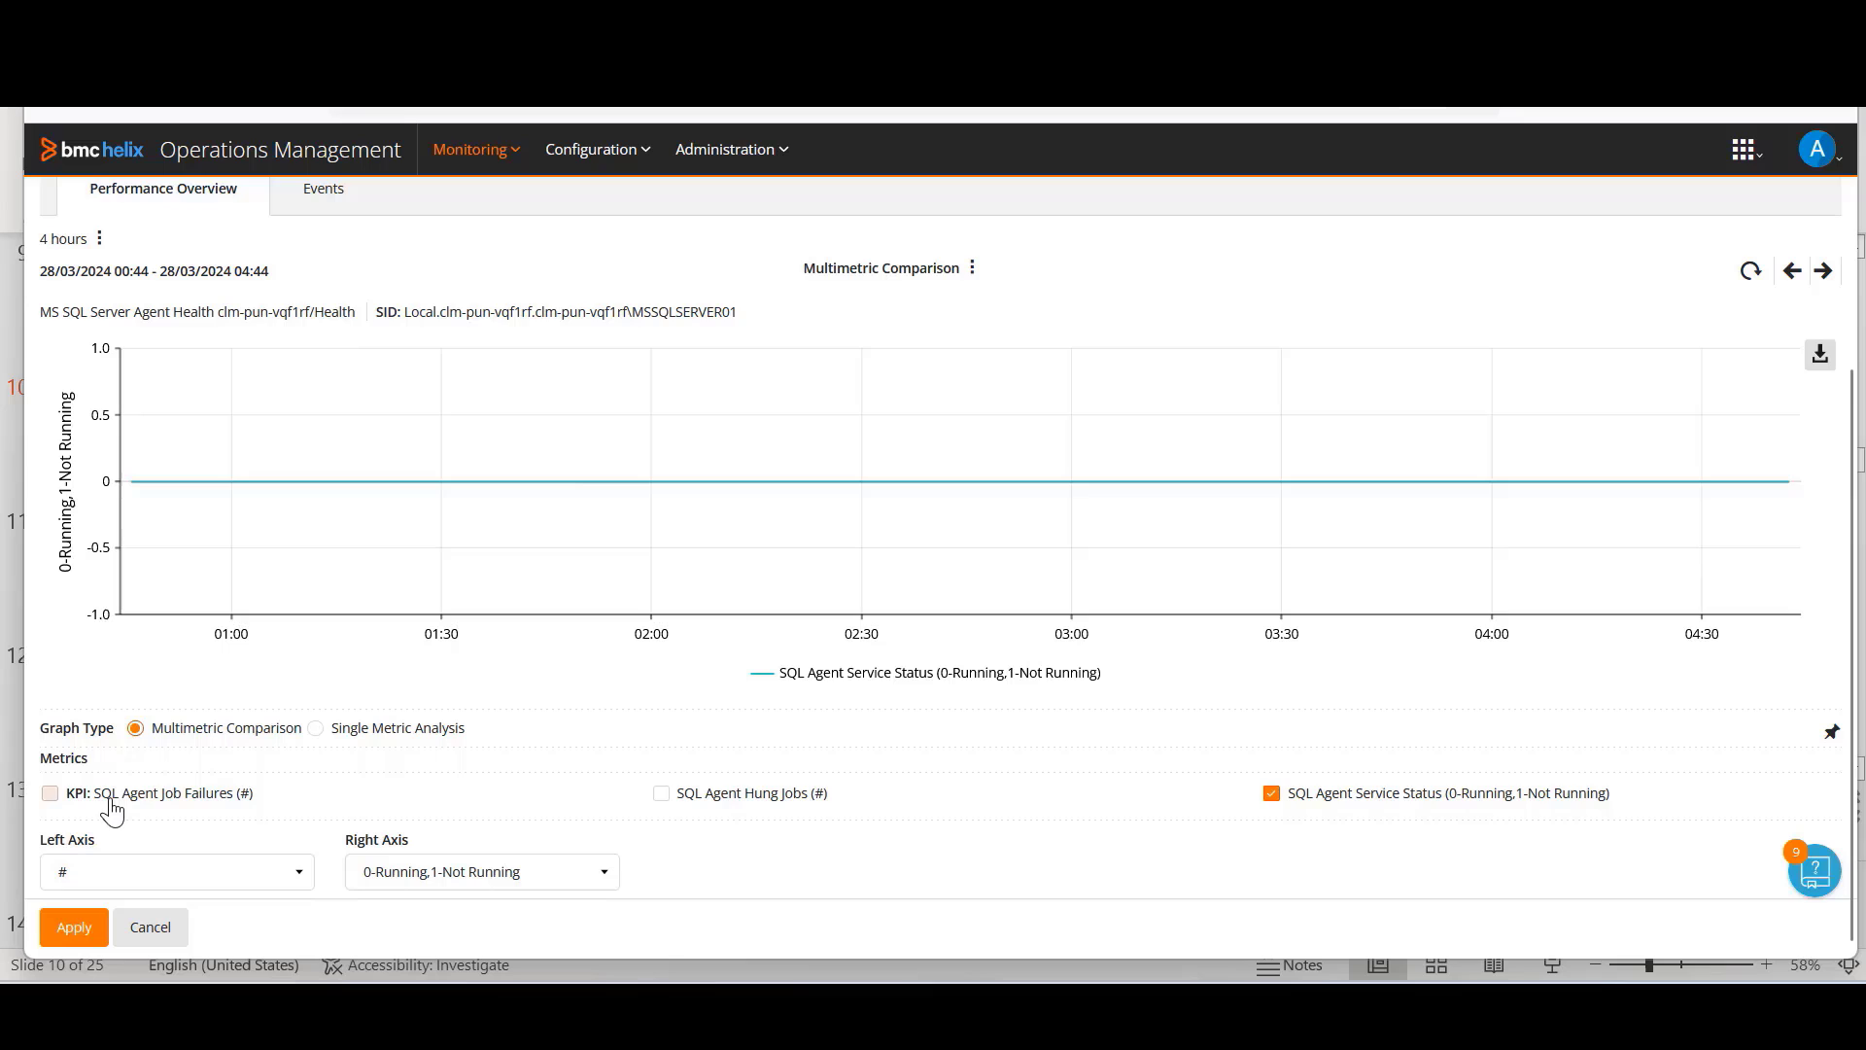
left_click(74, 931)
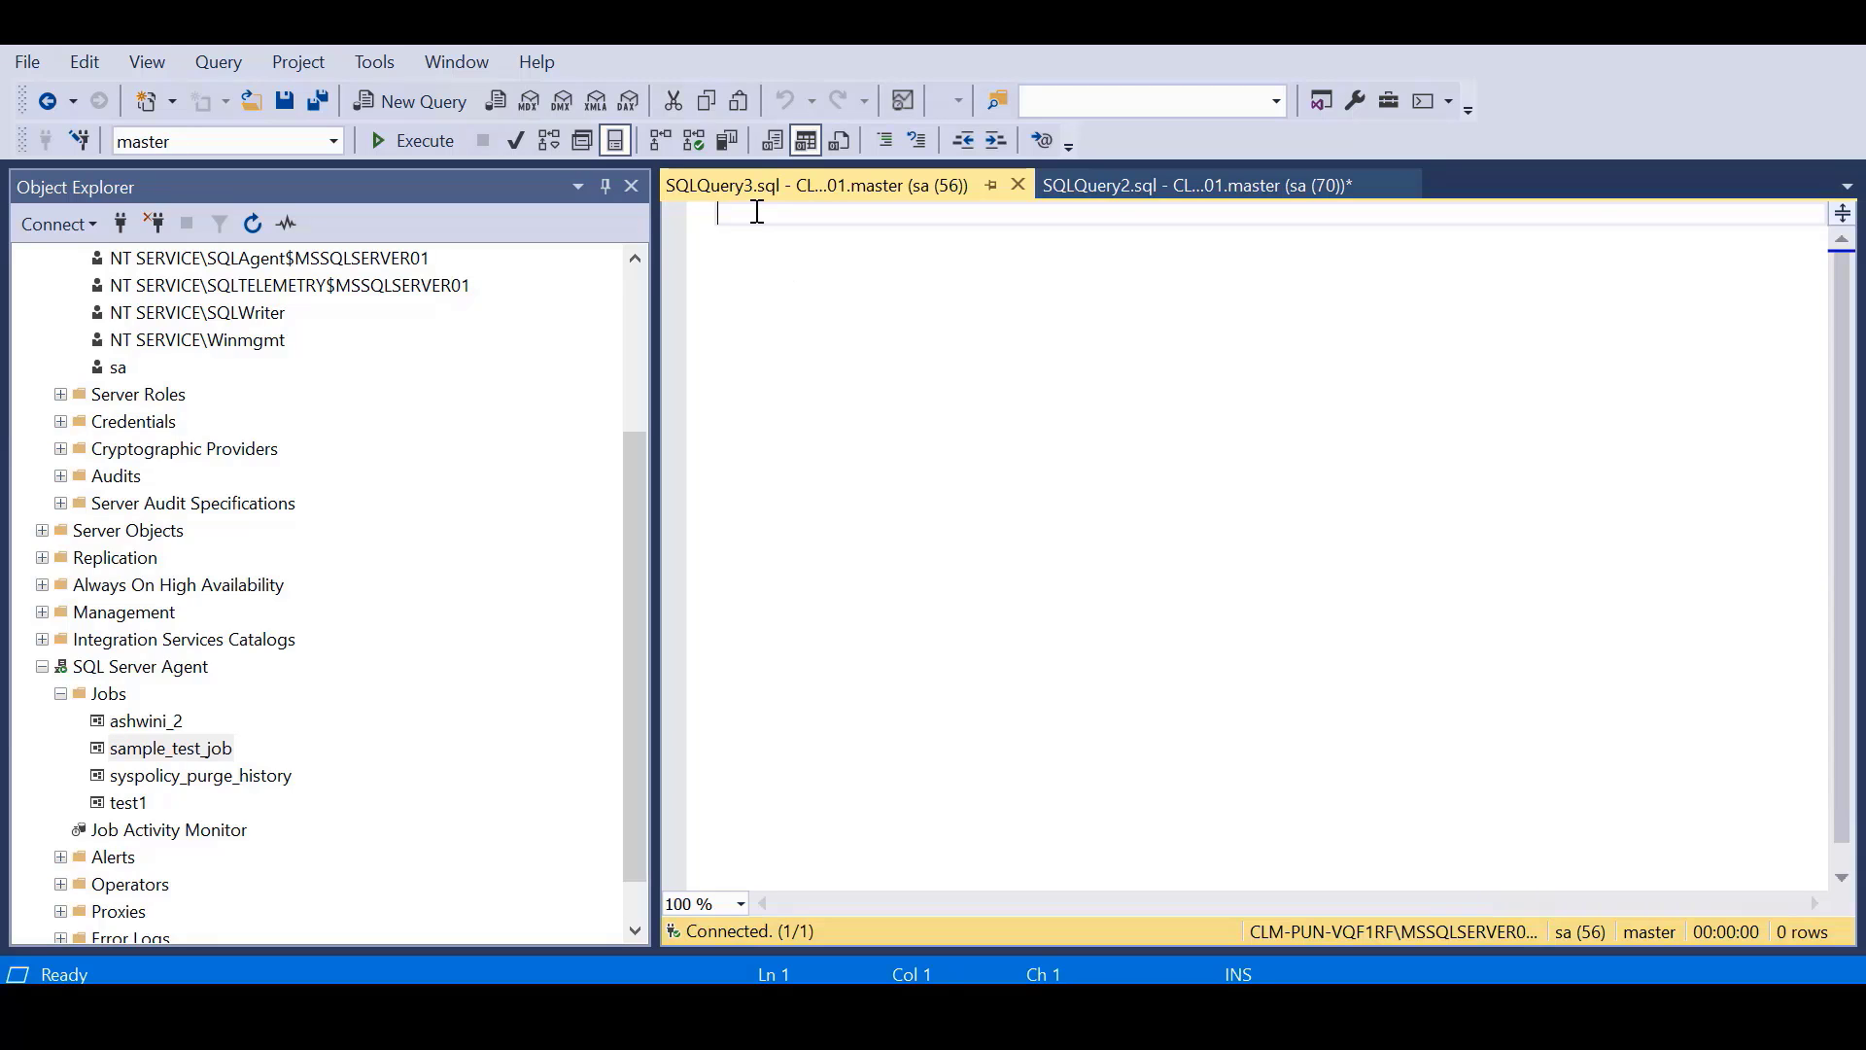
Run the failed job history query, then start sample_test_job so it fails and dismiss the error.
key("ctrl+v")
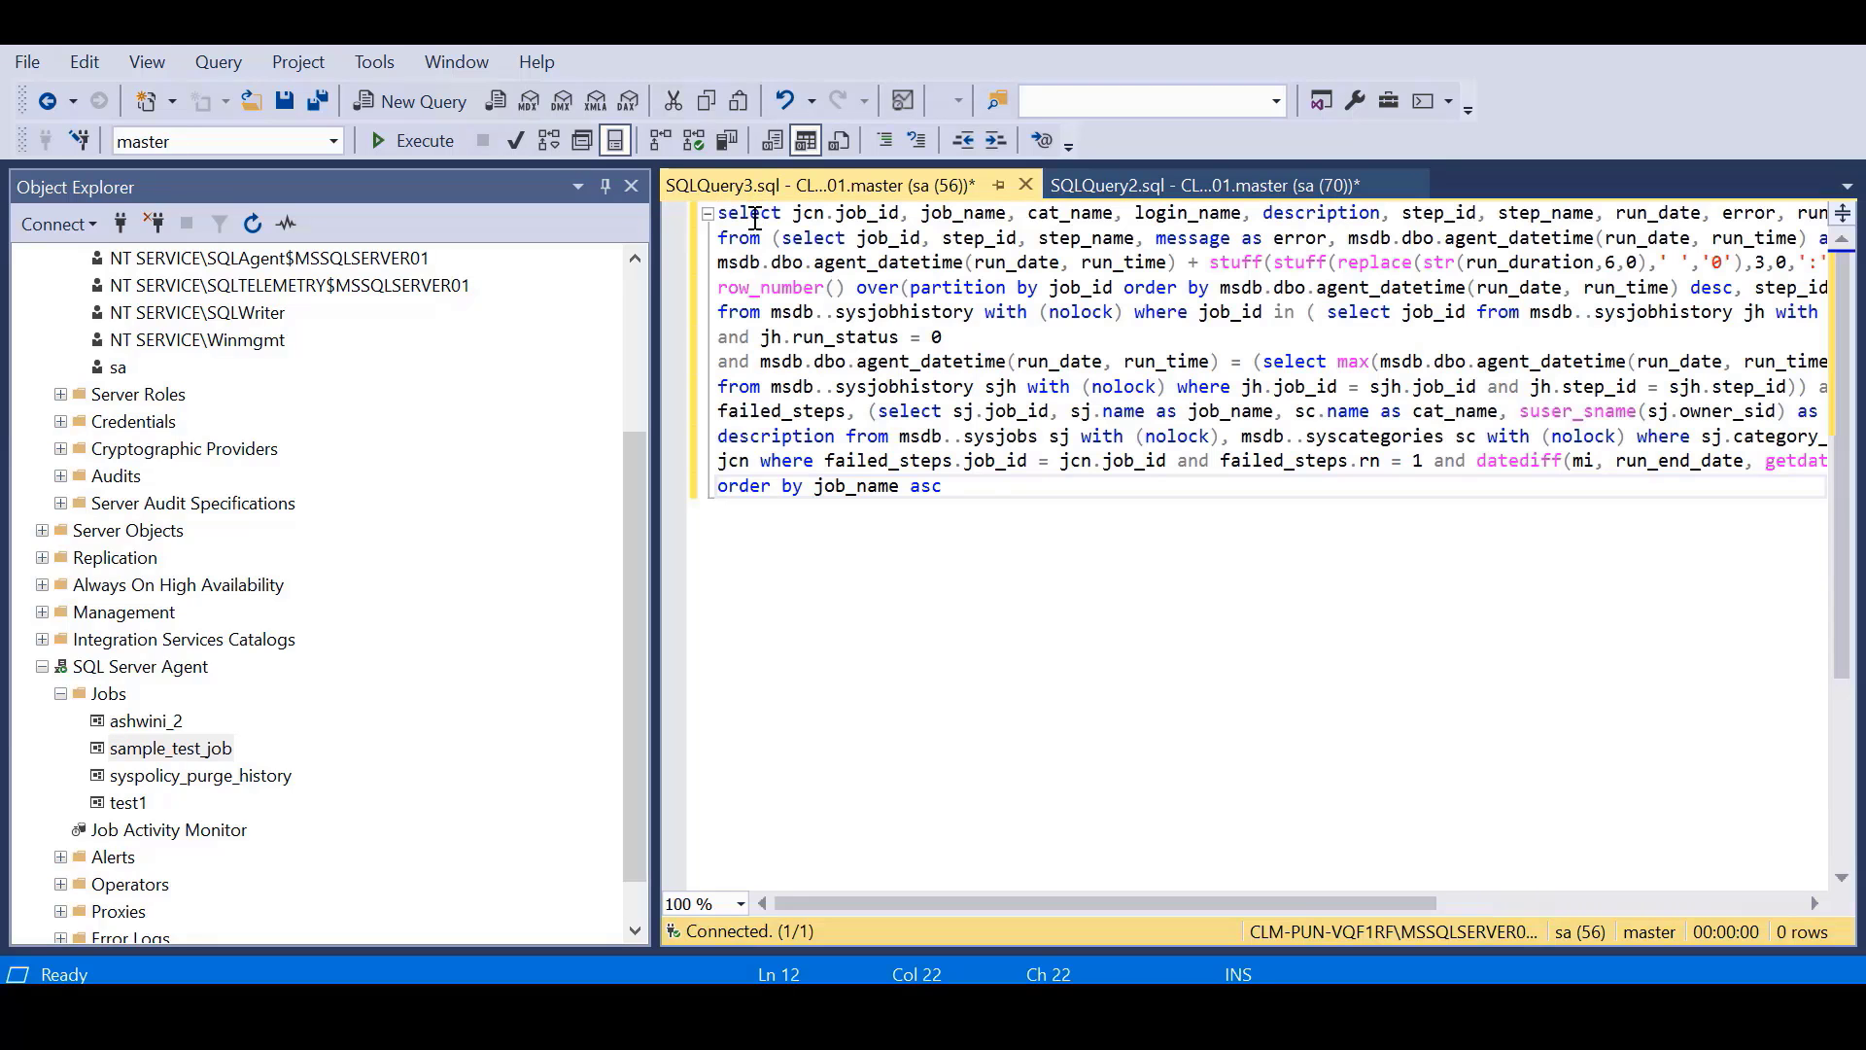
left_click(400, 138)
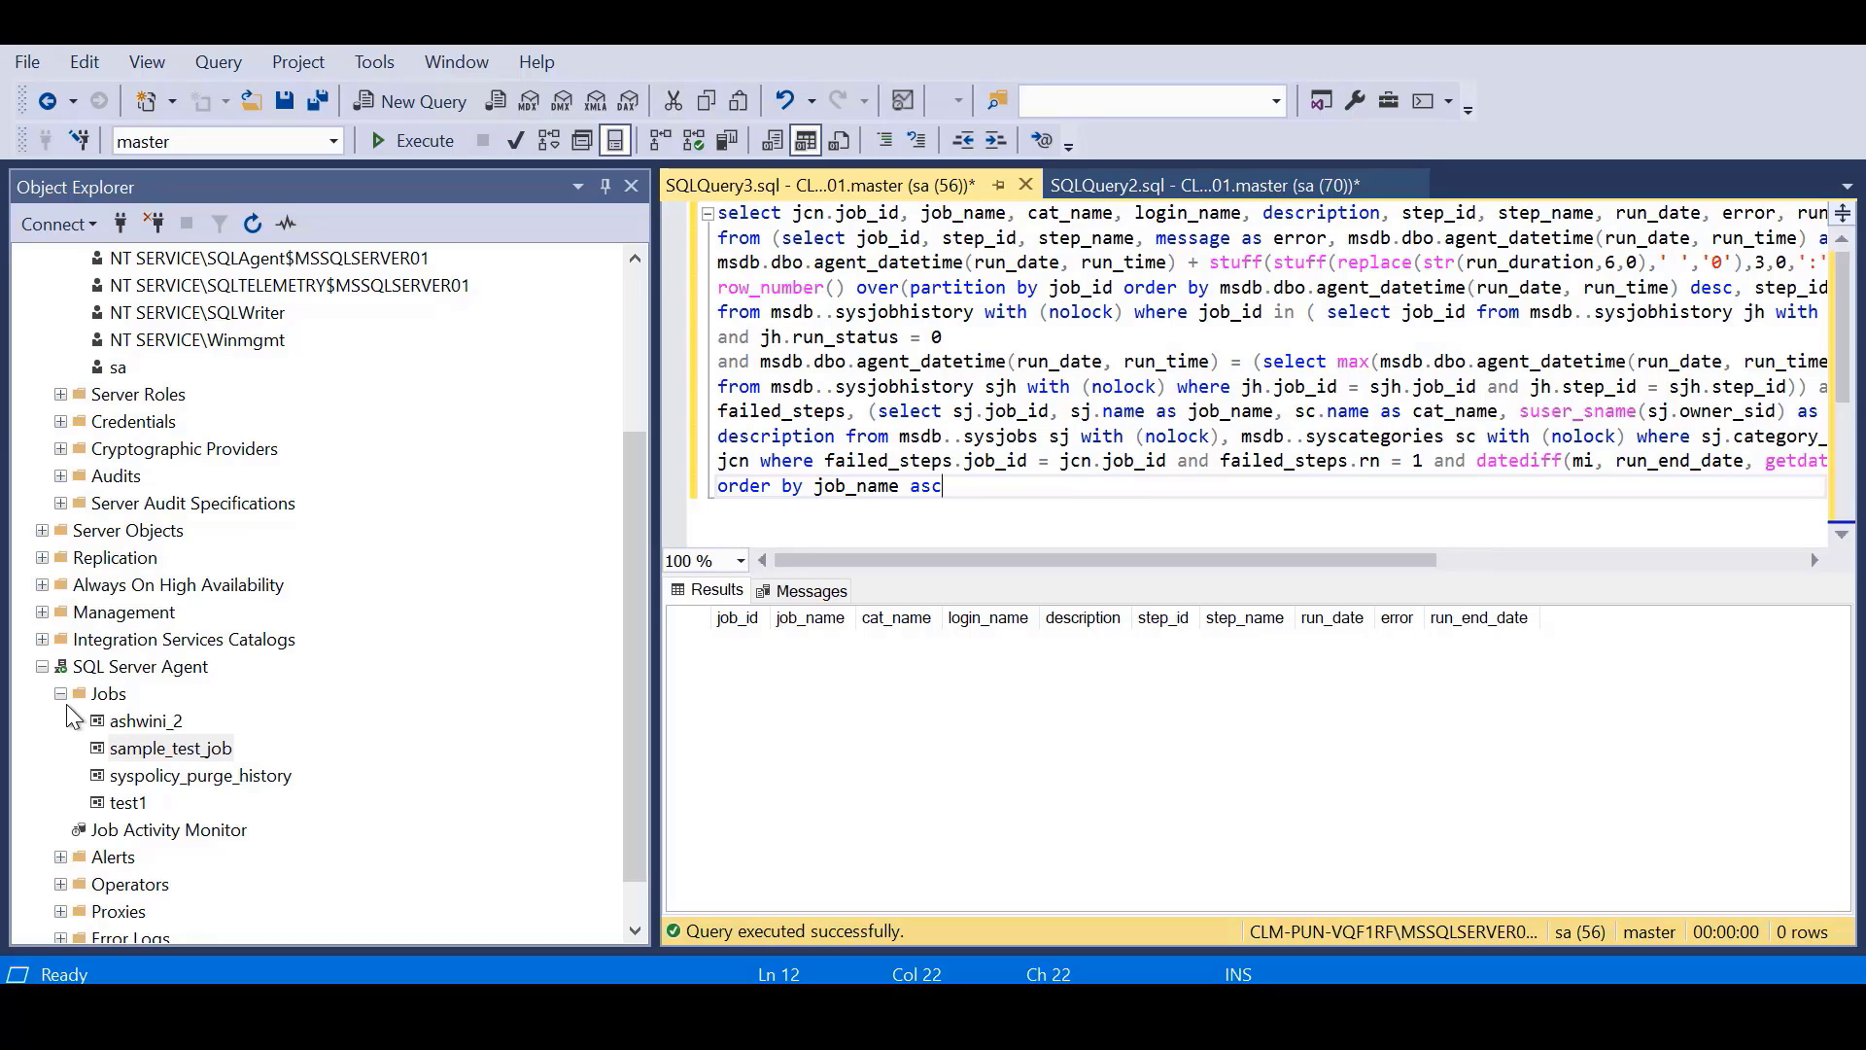
left_click(179, 756)
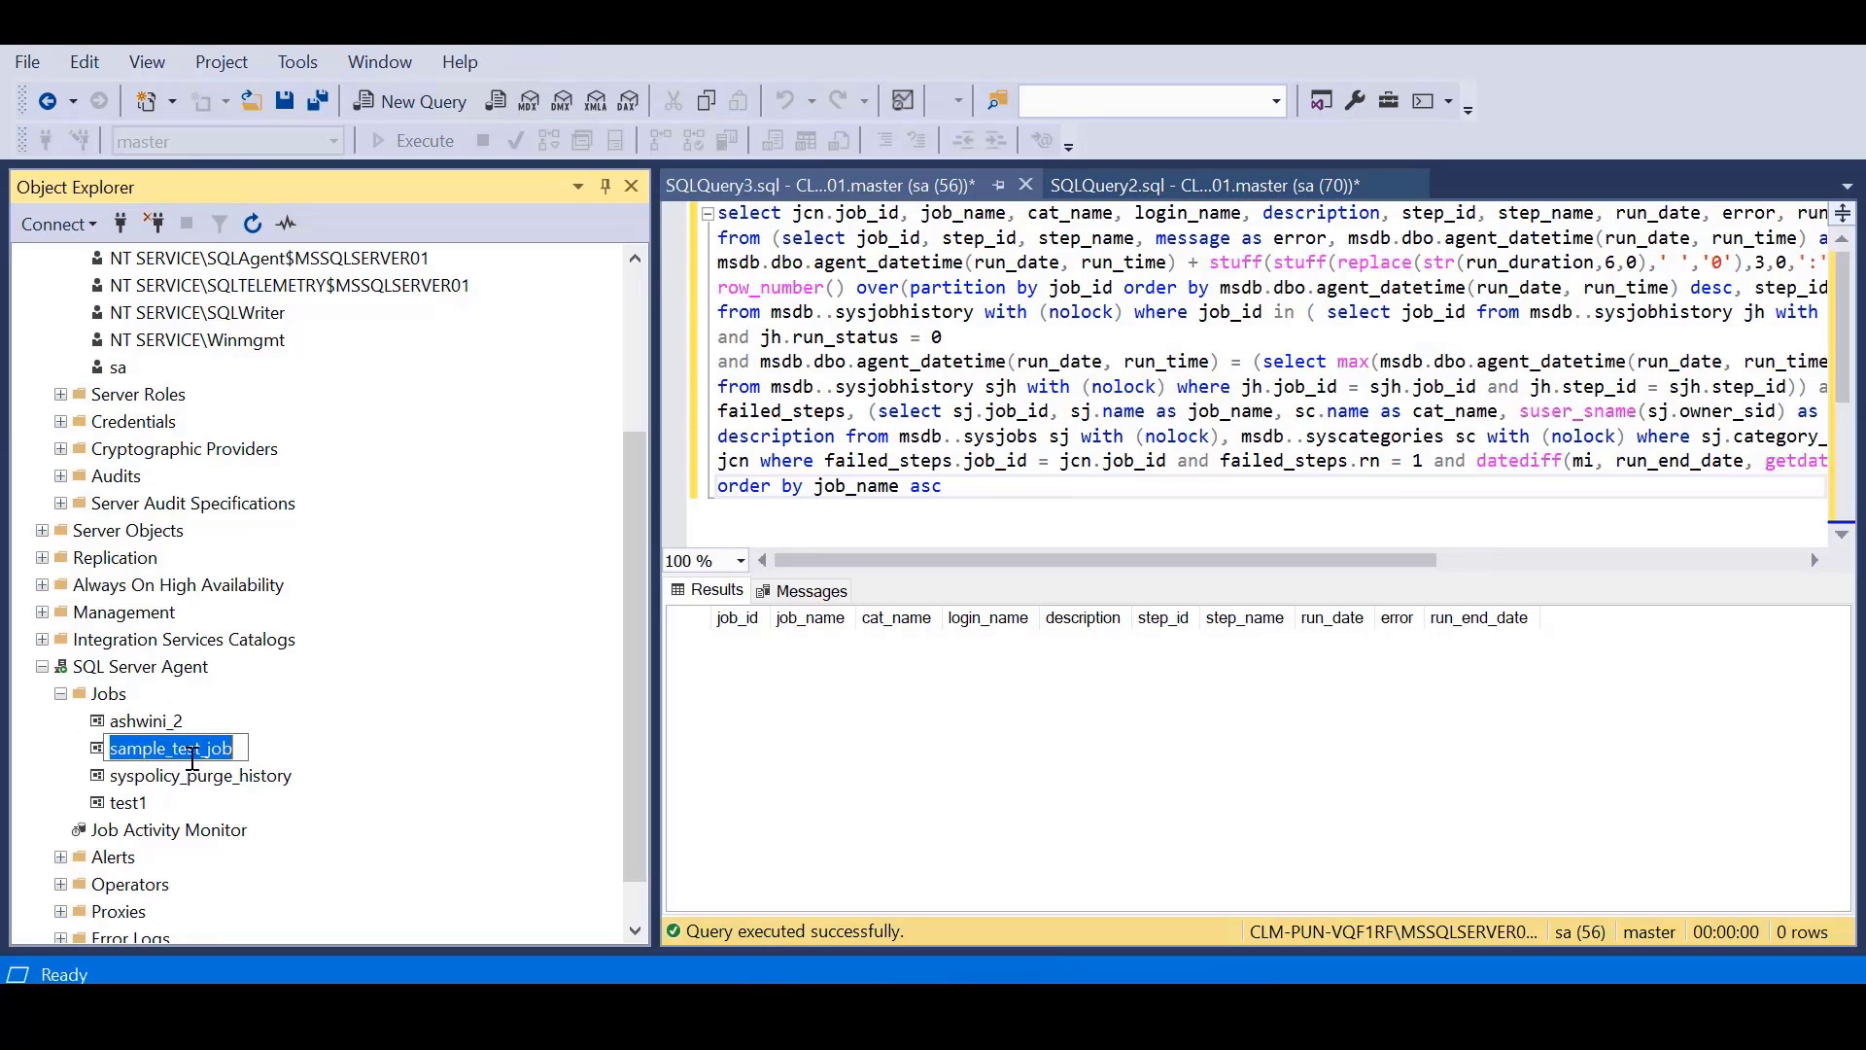
key("Escape")
right_click(204, 756)
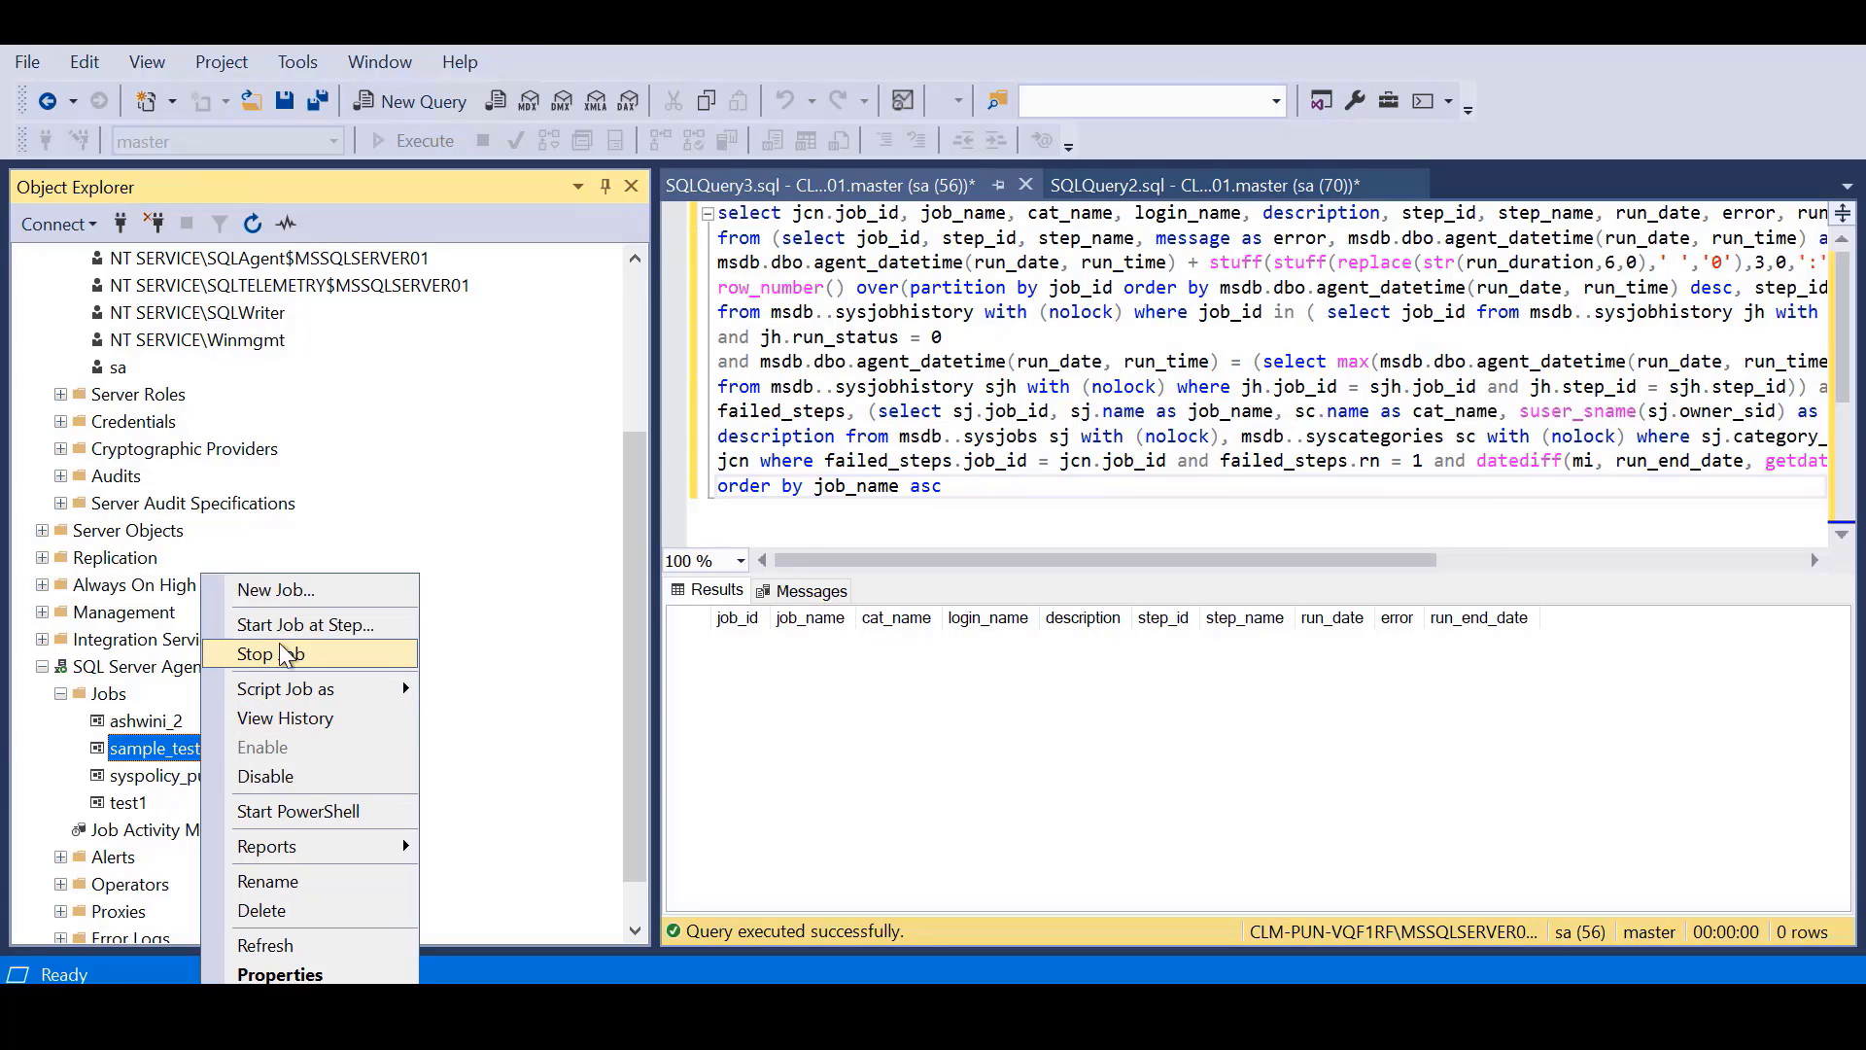
left_click(305, 625)
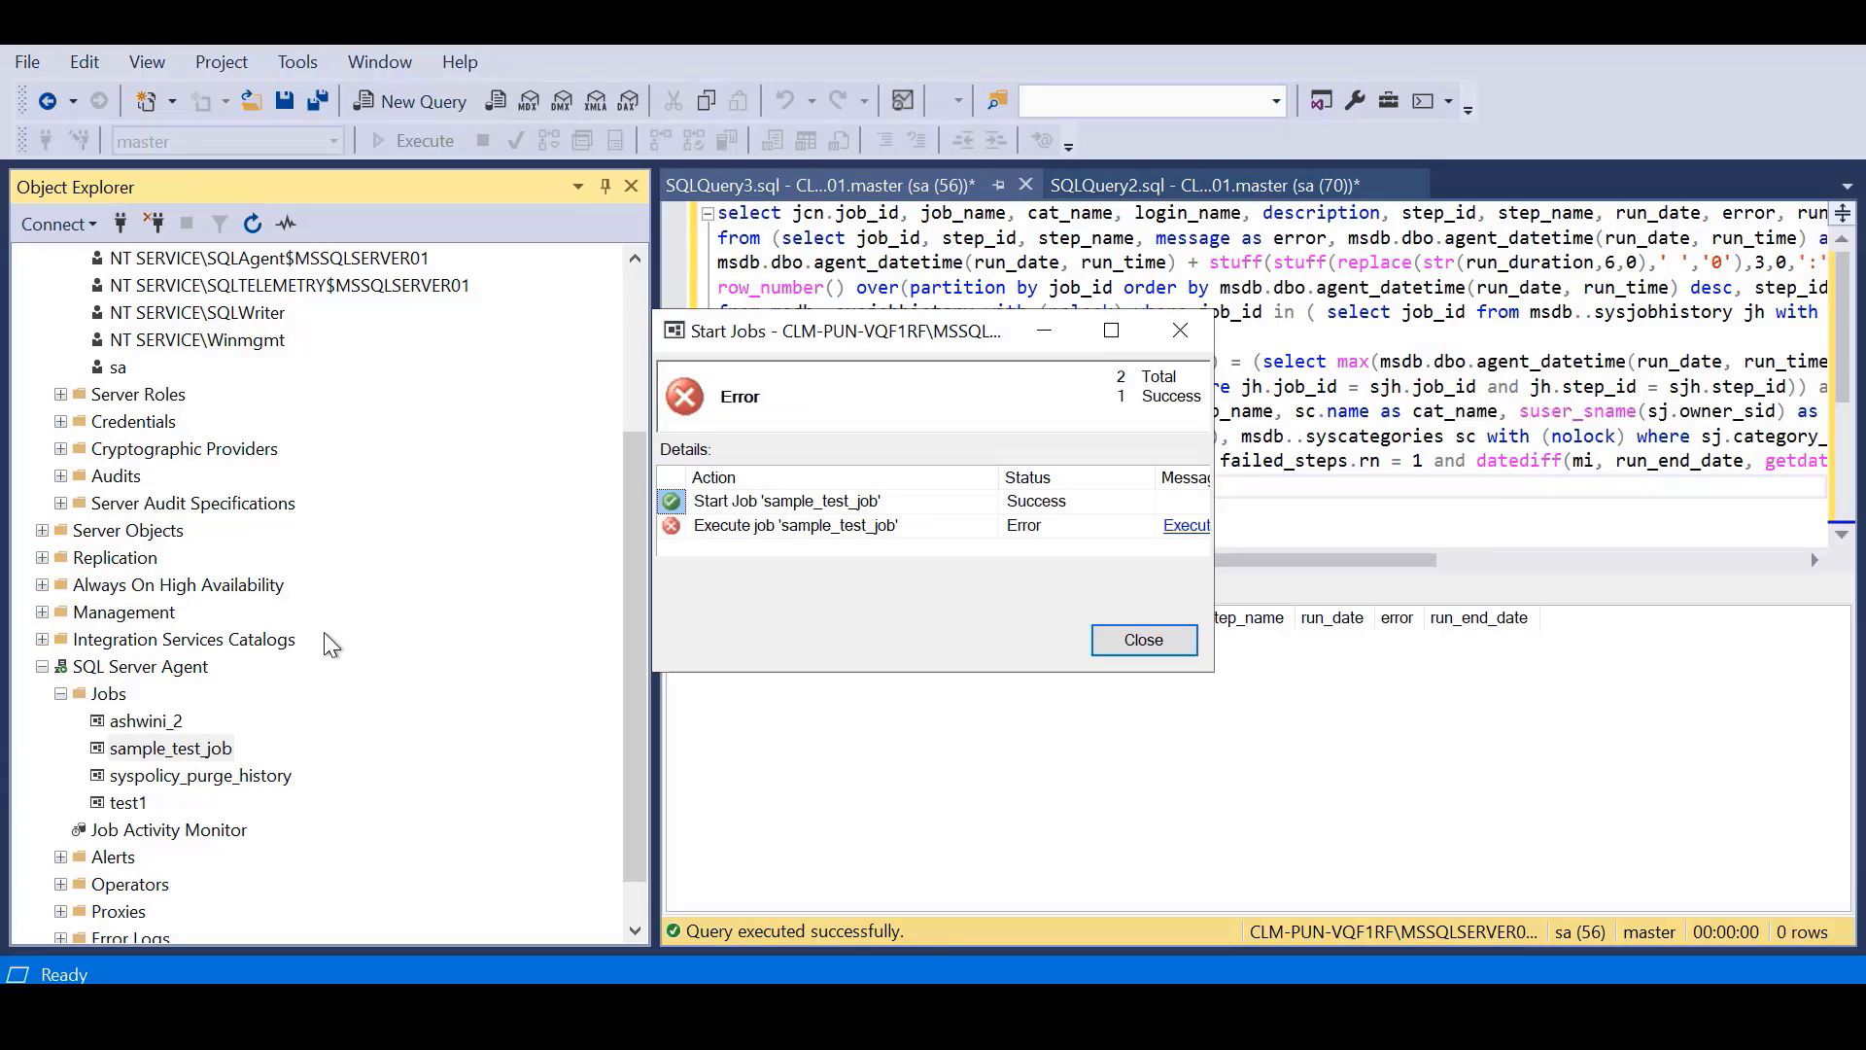
left_click(1124, 640)
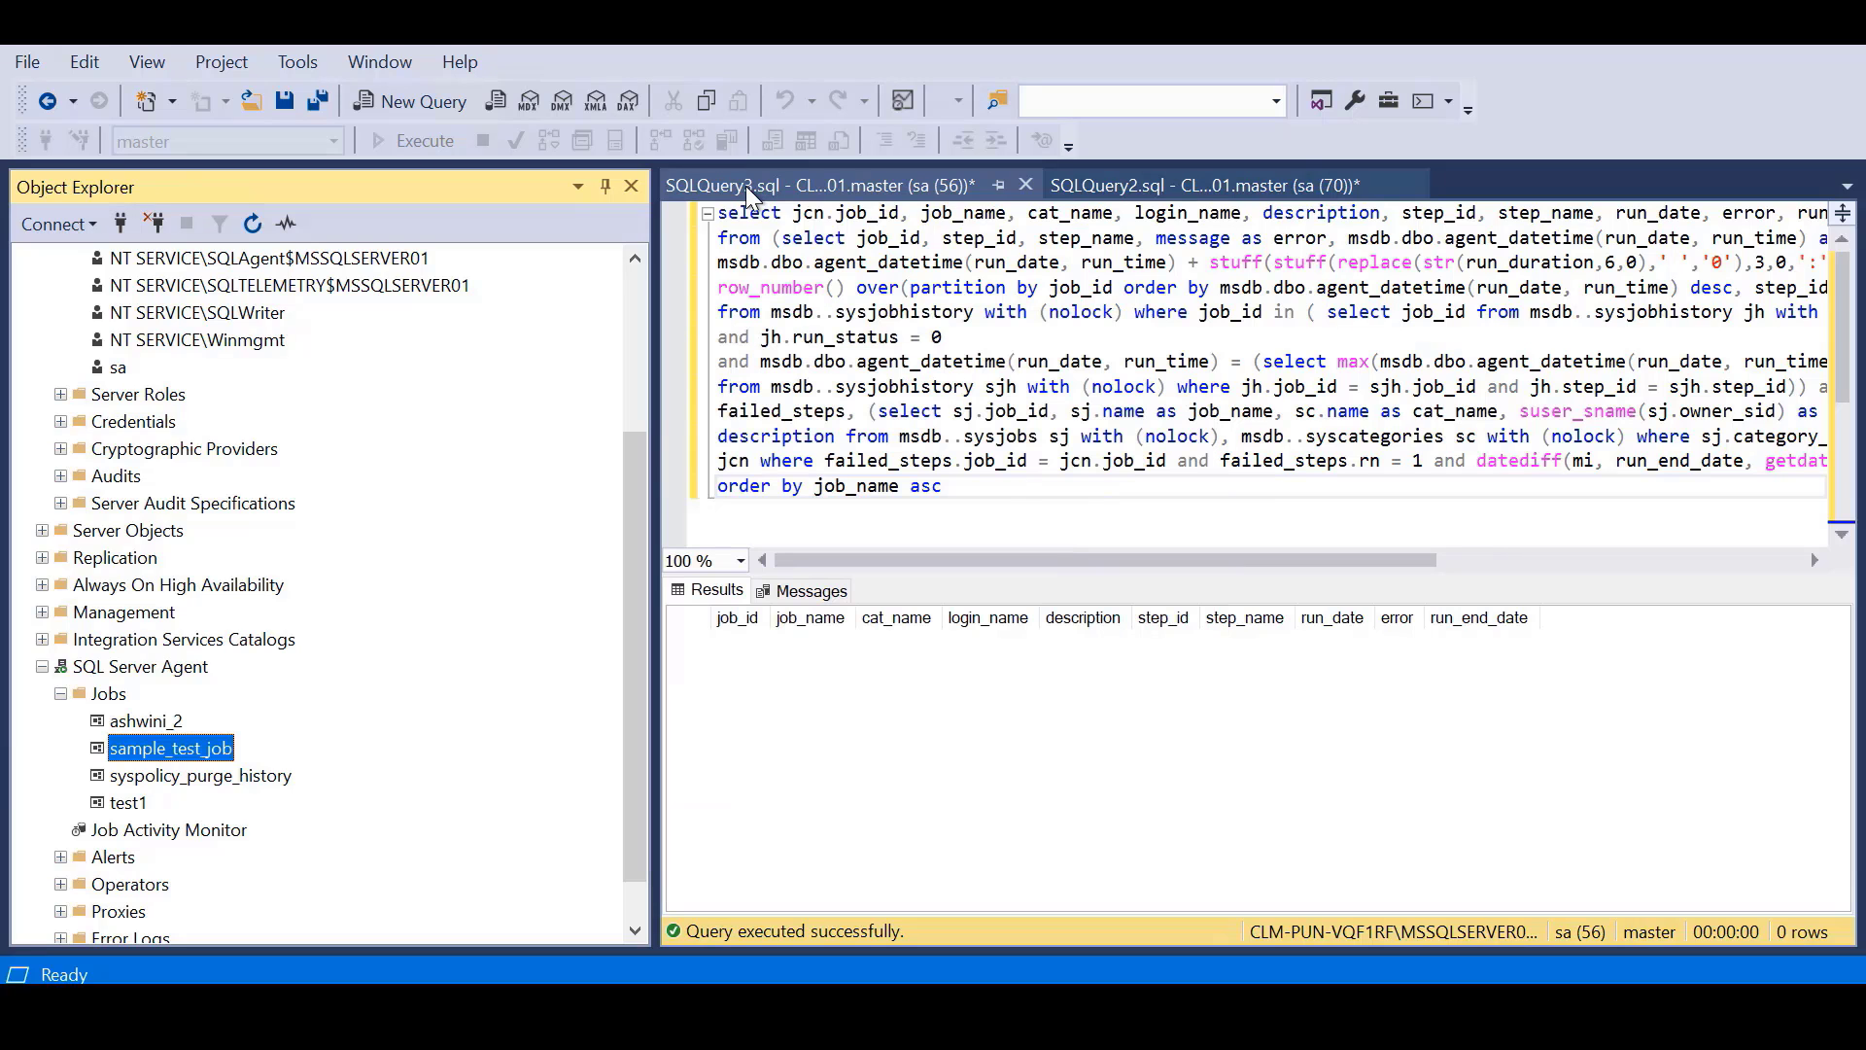
Rerun the whole failed-jobs query and inspect the failed sample_test_job result row.
left_click_drag(720, 212, 975, 486)
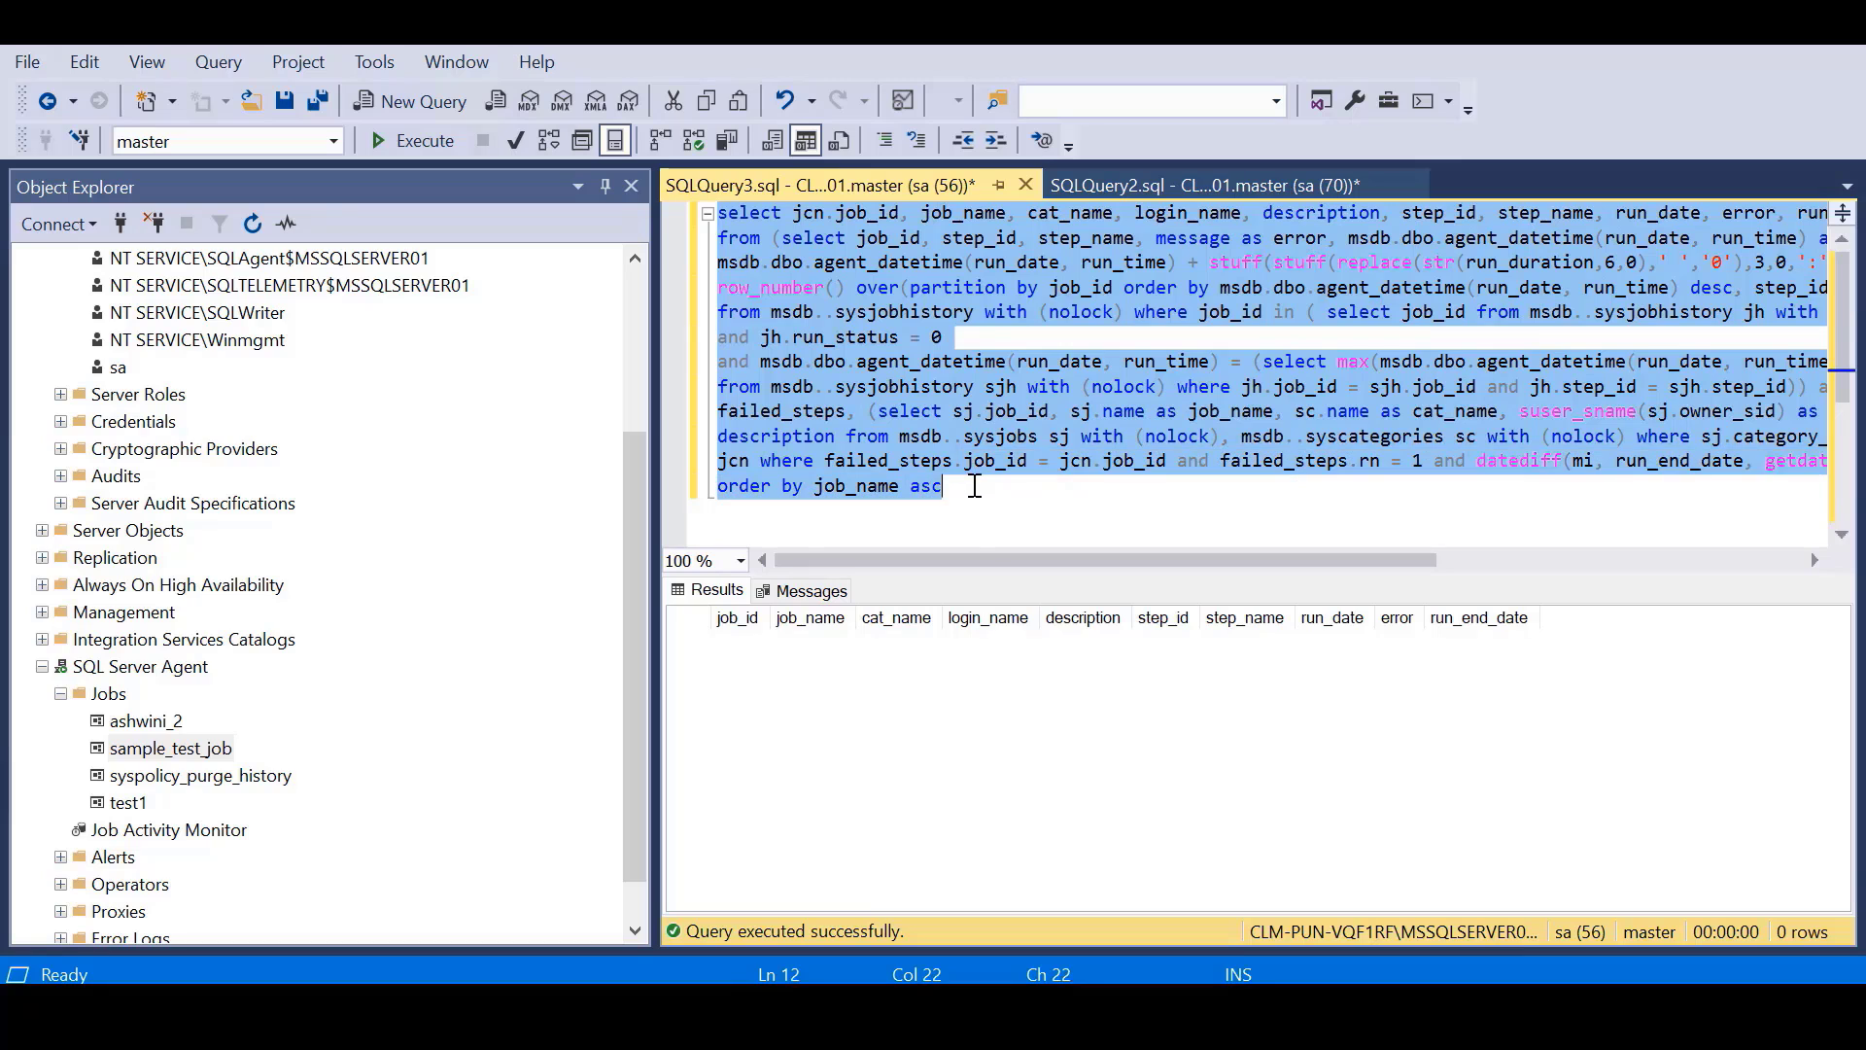
left_click(405, 143)
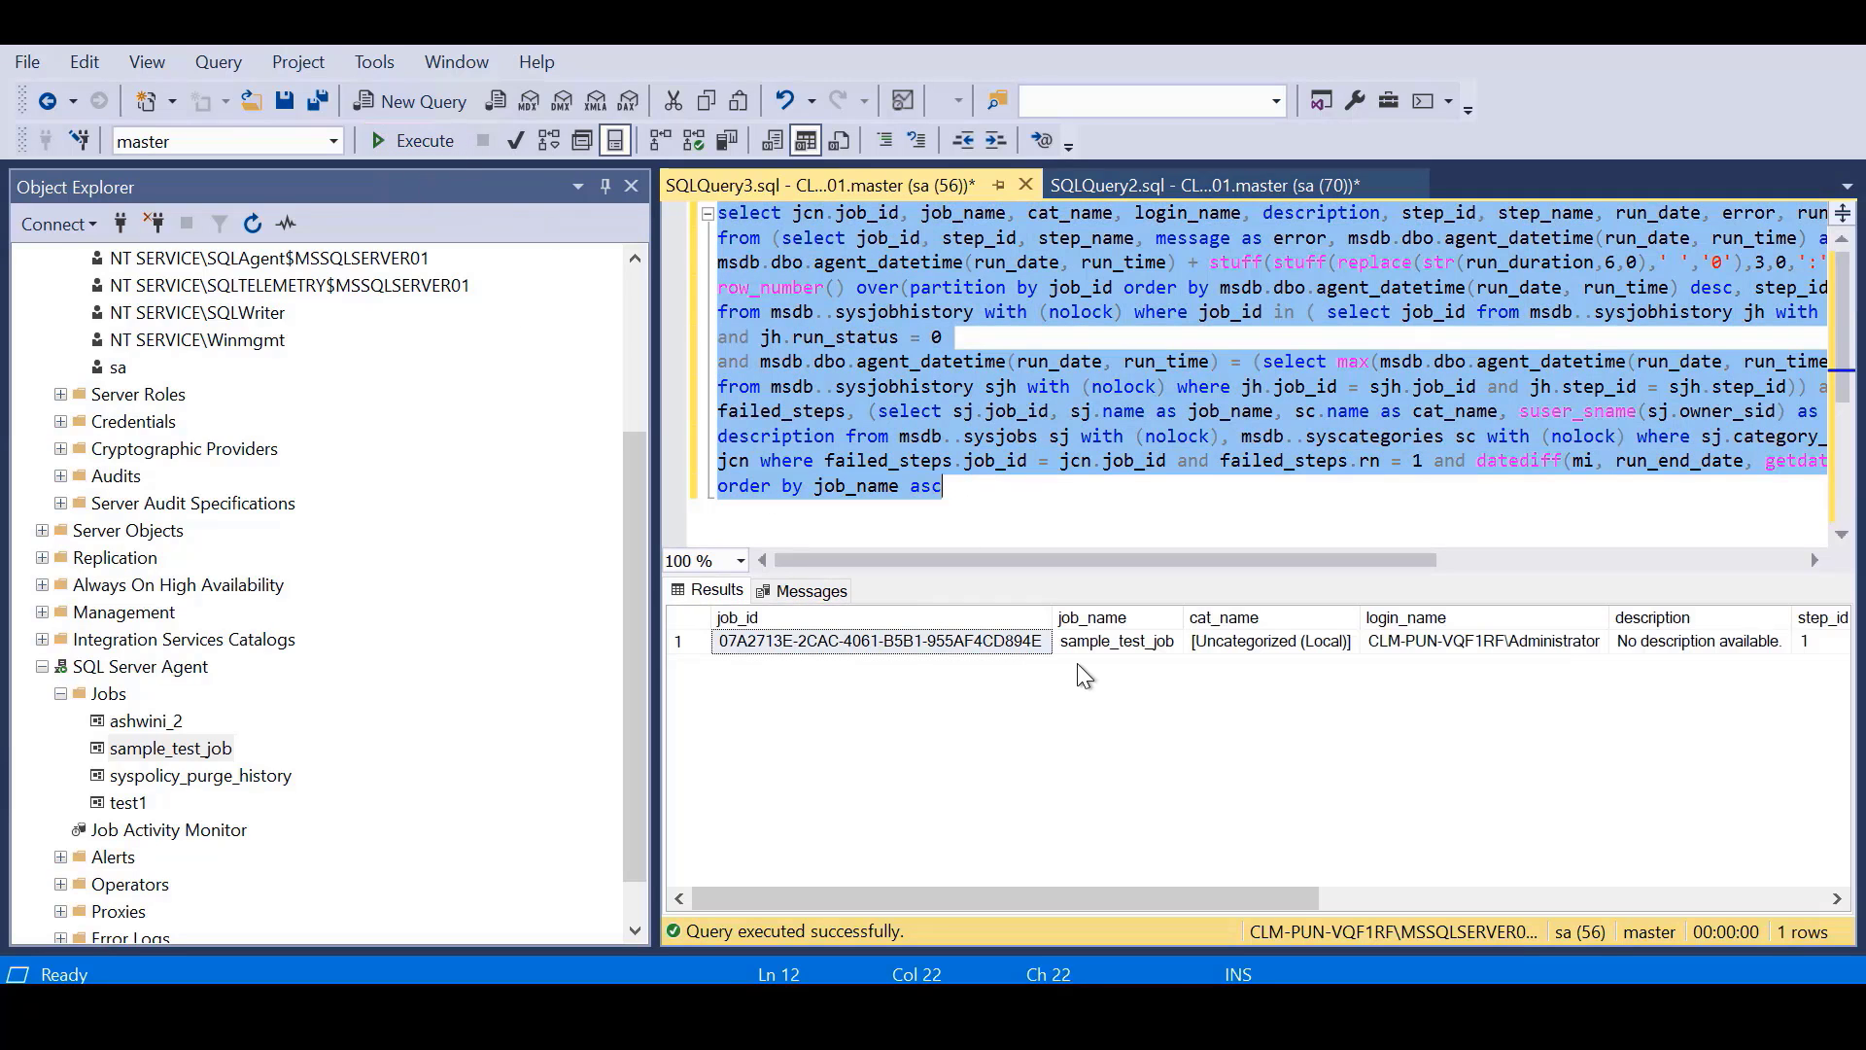
left_click(1132, 644)
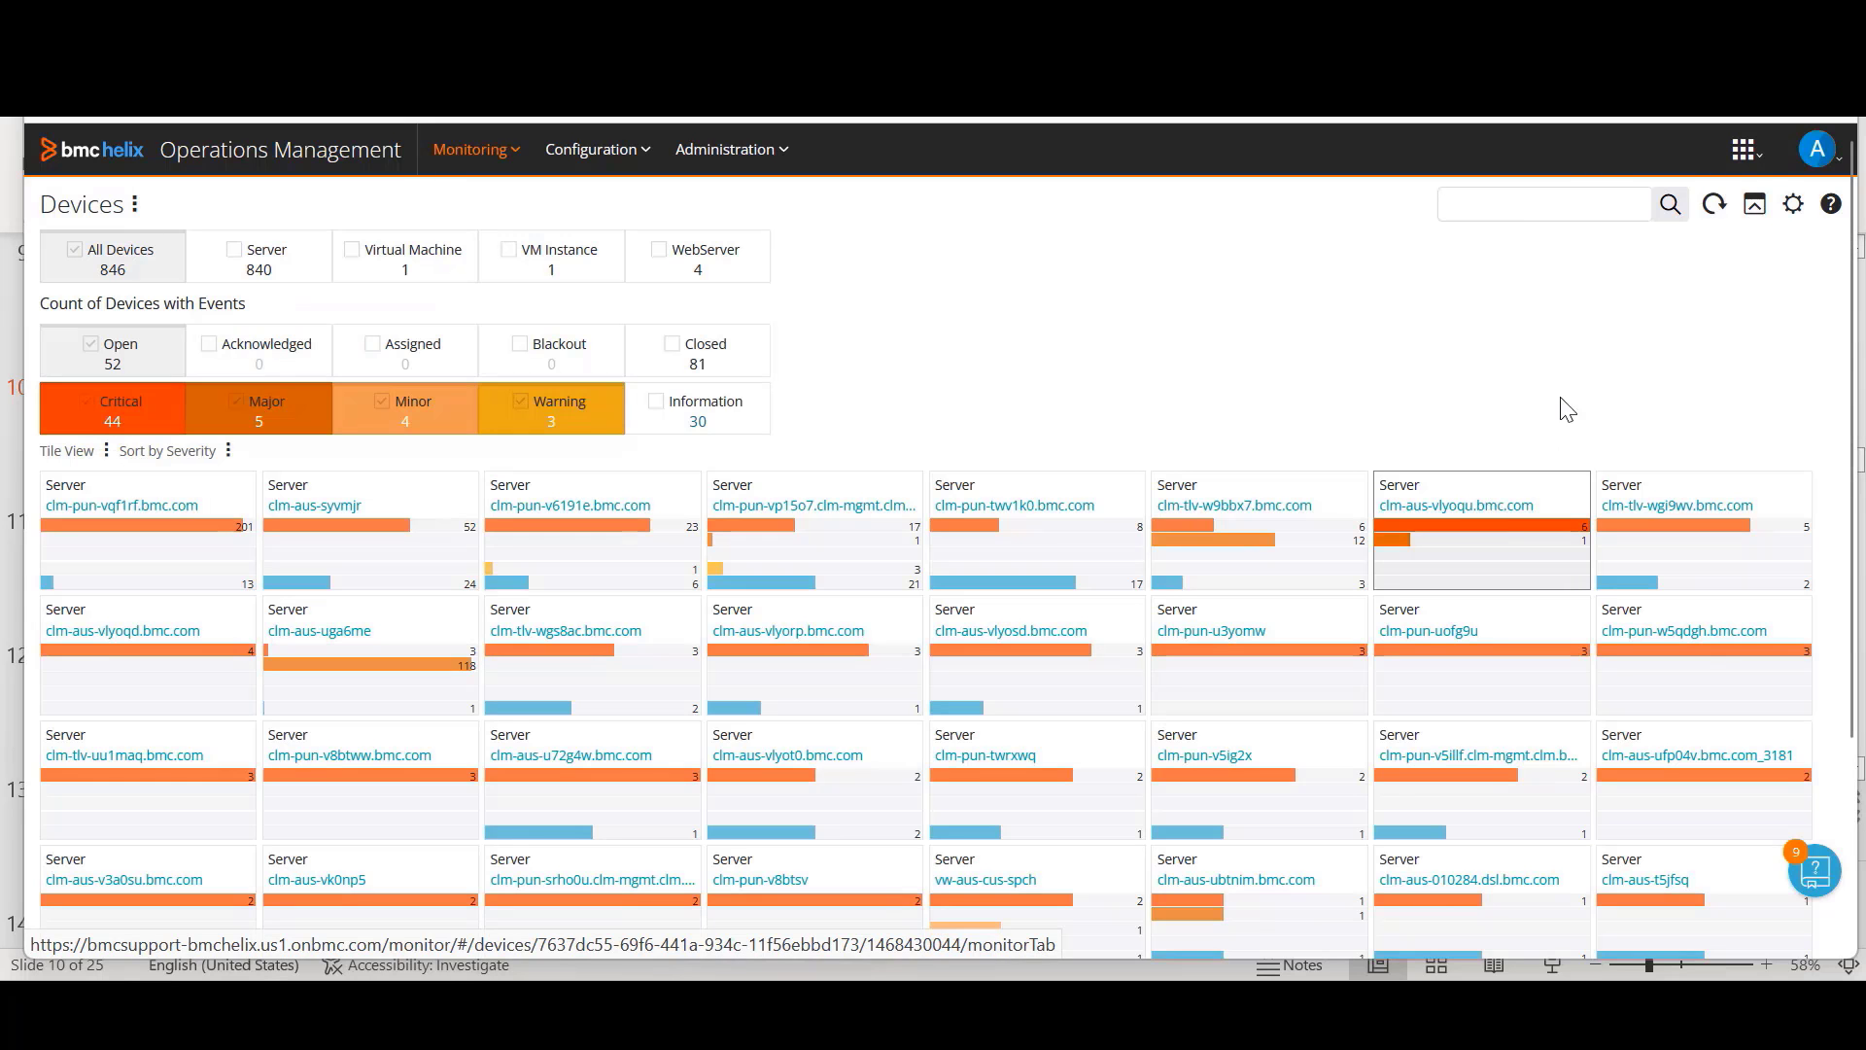
Search devices for '1rf', open clm-pun-vqf1rf.bmc.com and show its monitors.
left_click(1526, 204)
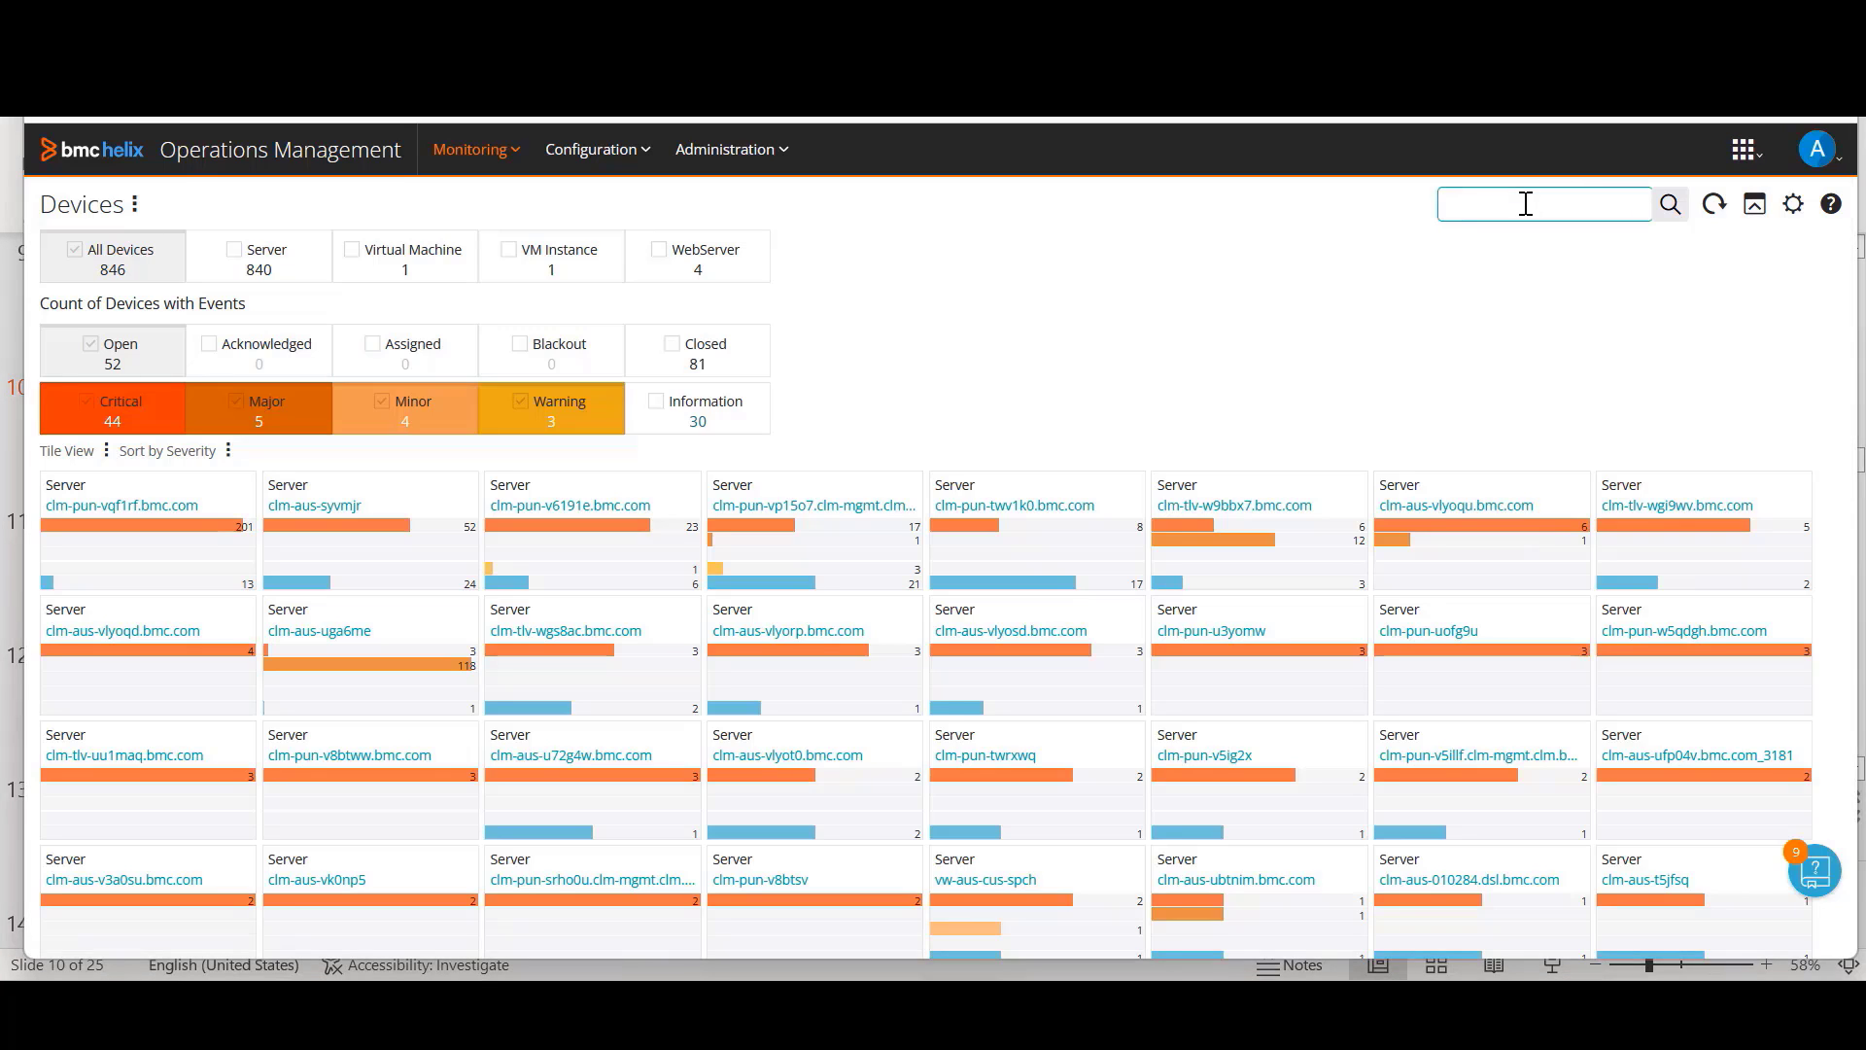
type("1rf")
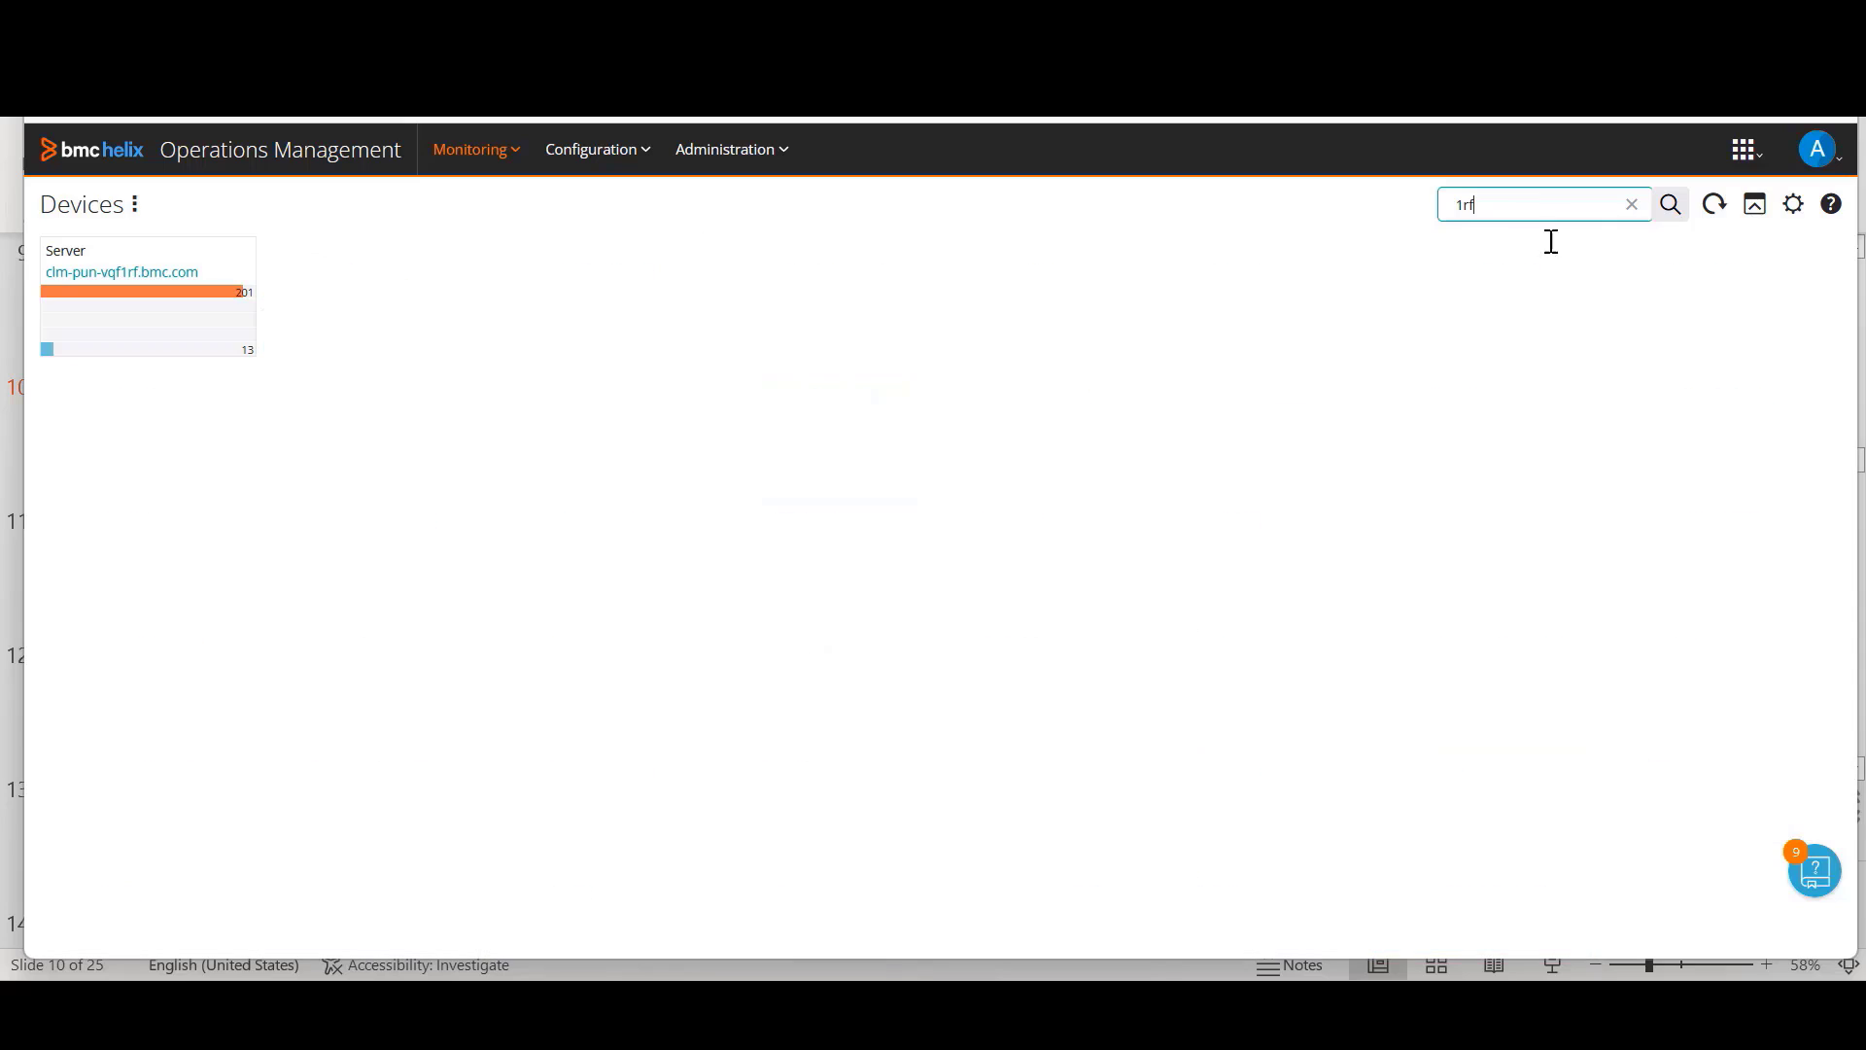
left_click(183, 345)
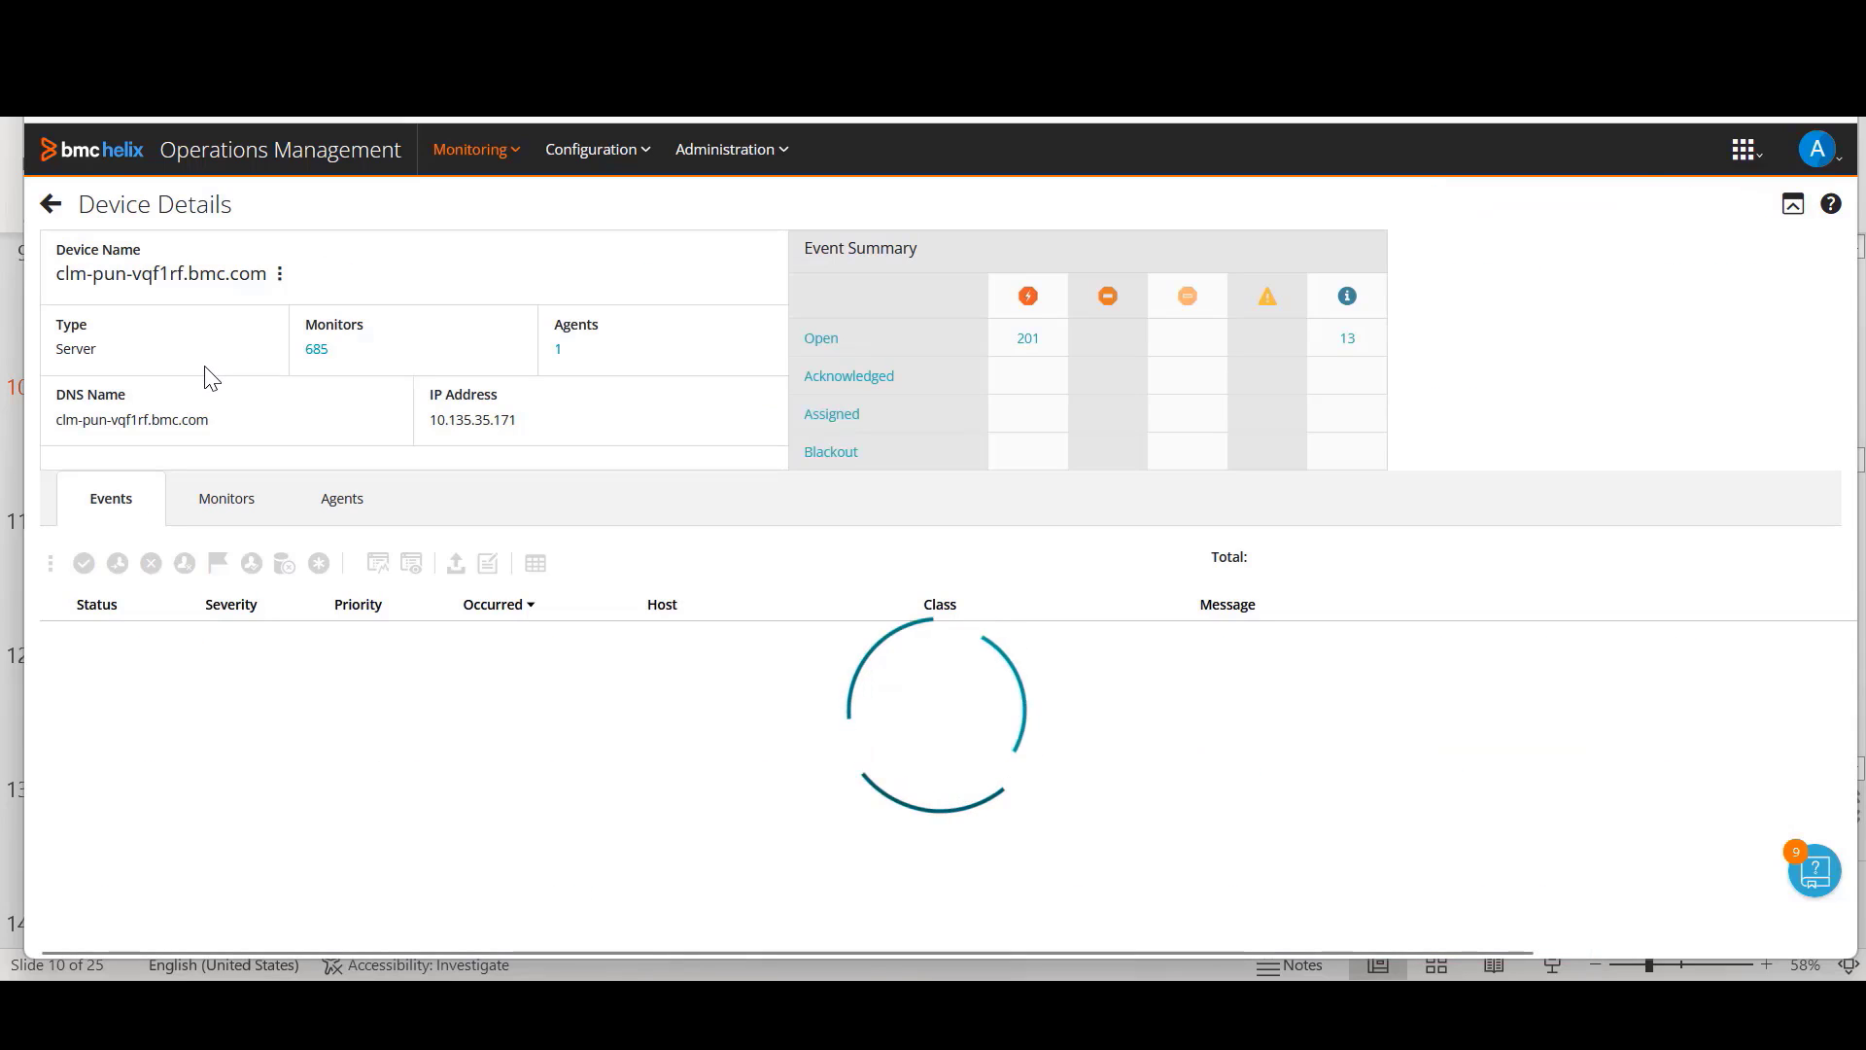
left_click(219, 515)
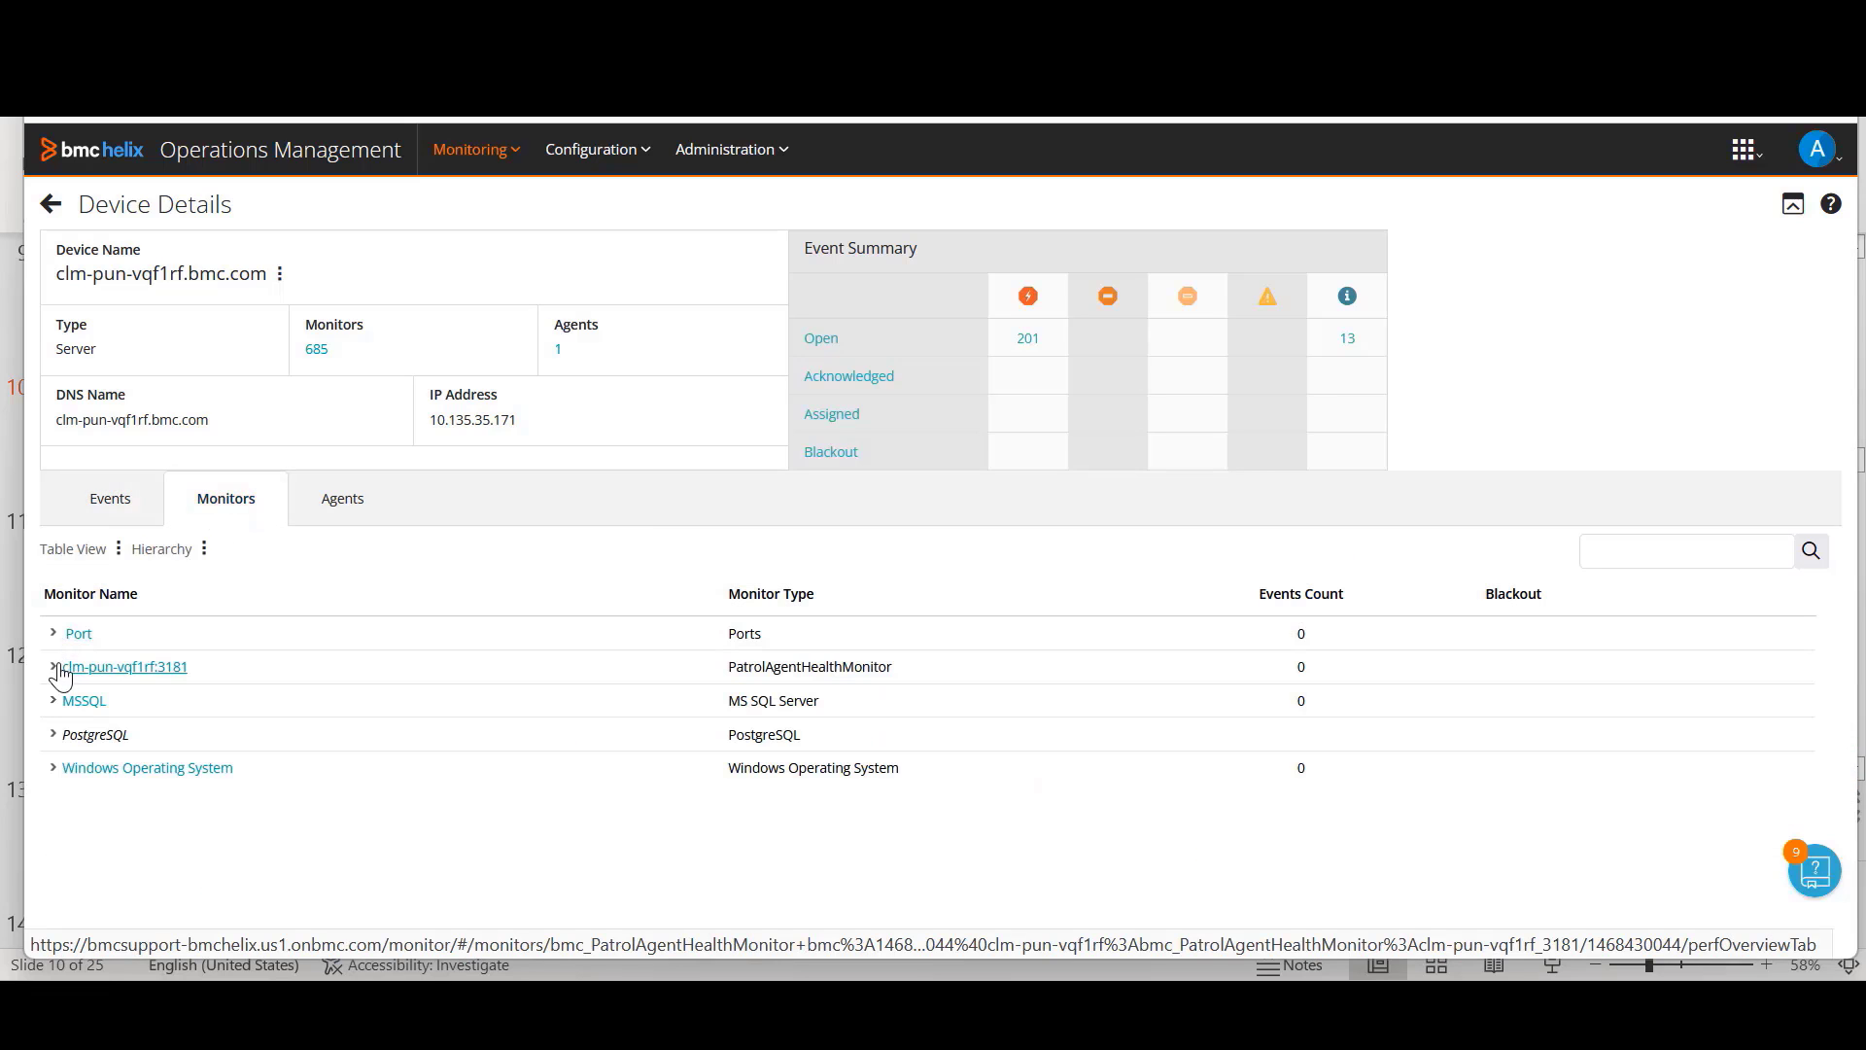
Expand clm-pun-vqf1rf:3181 > MSSQL > Local > host > MSSQL Servers > MSSQLSERVER01 > Agent.
left_click(54, 669)
left_click(55, 700)
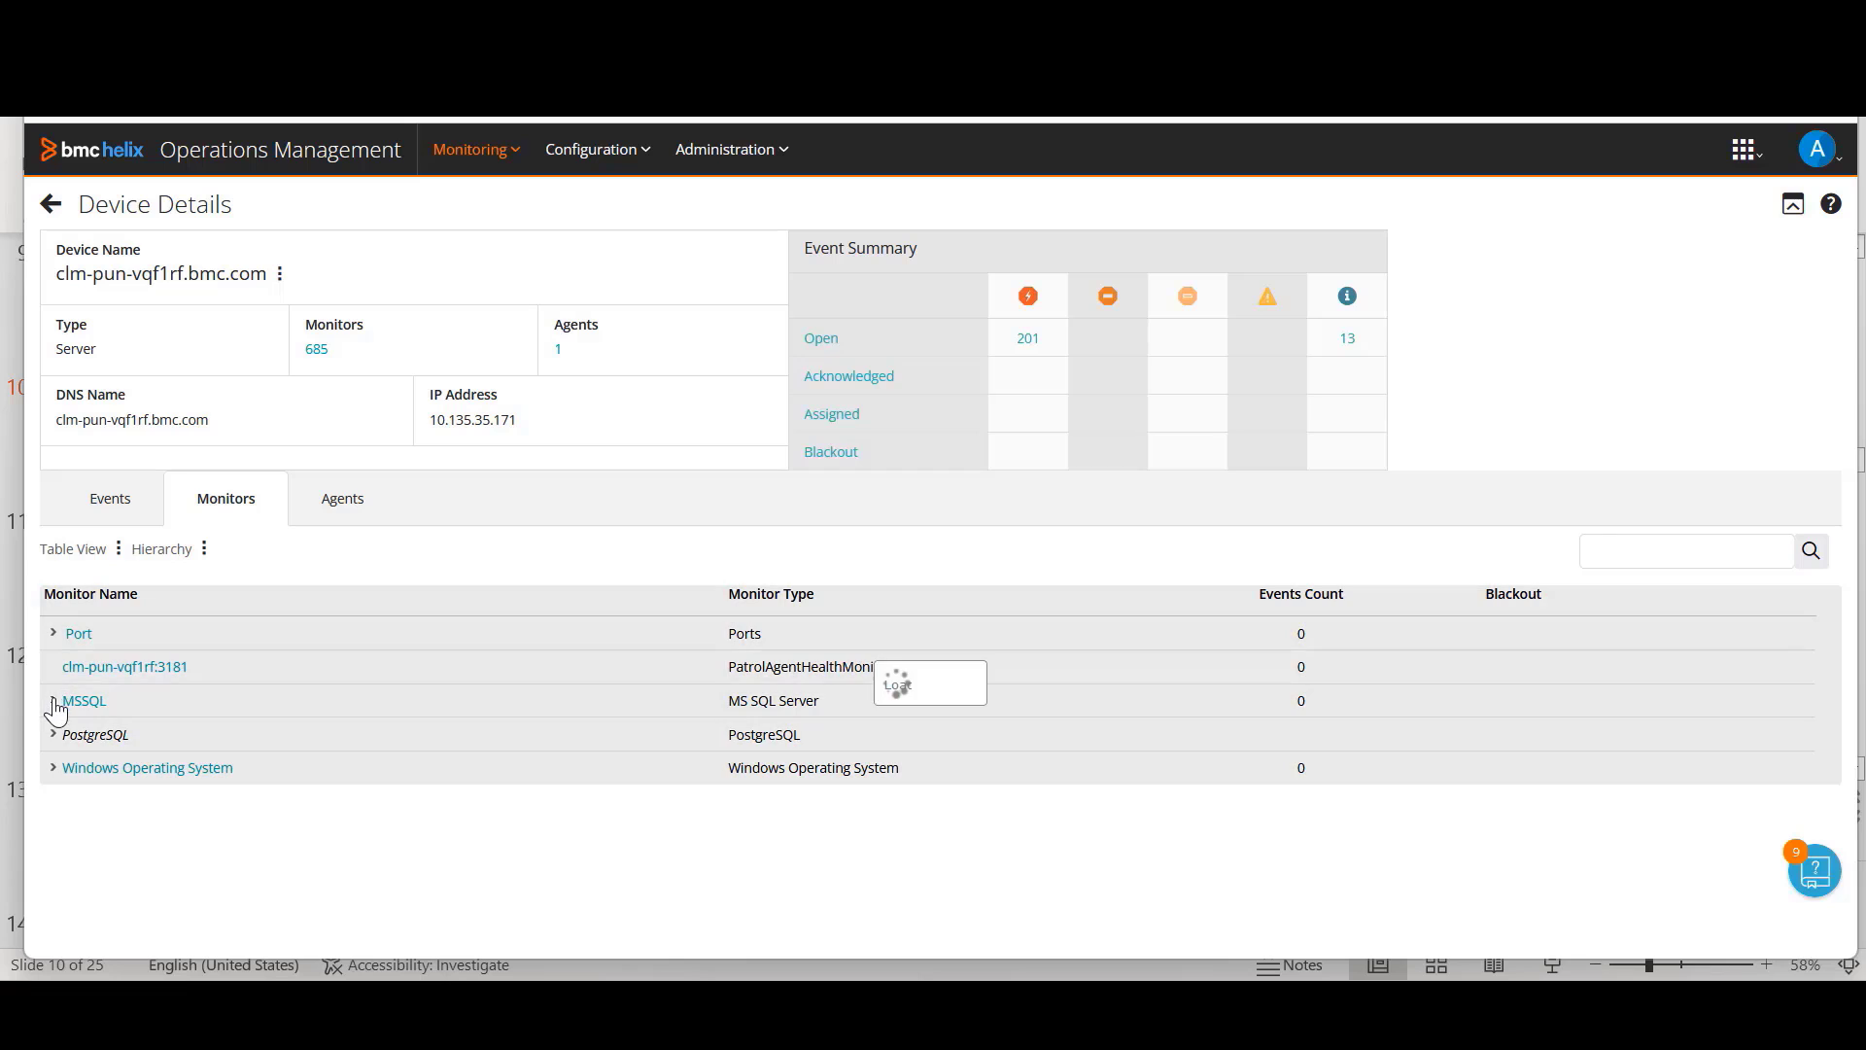
left_click(70, 735)
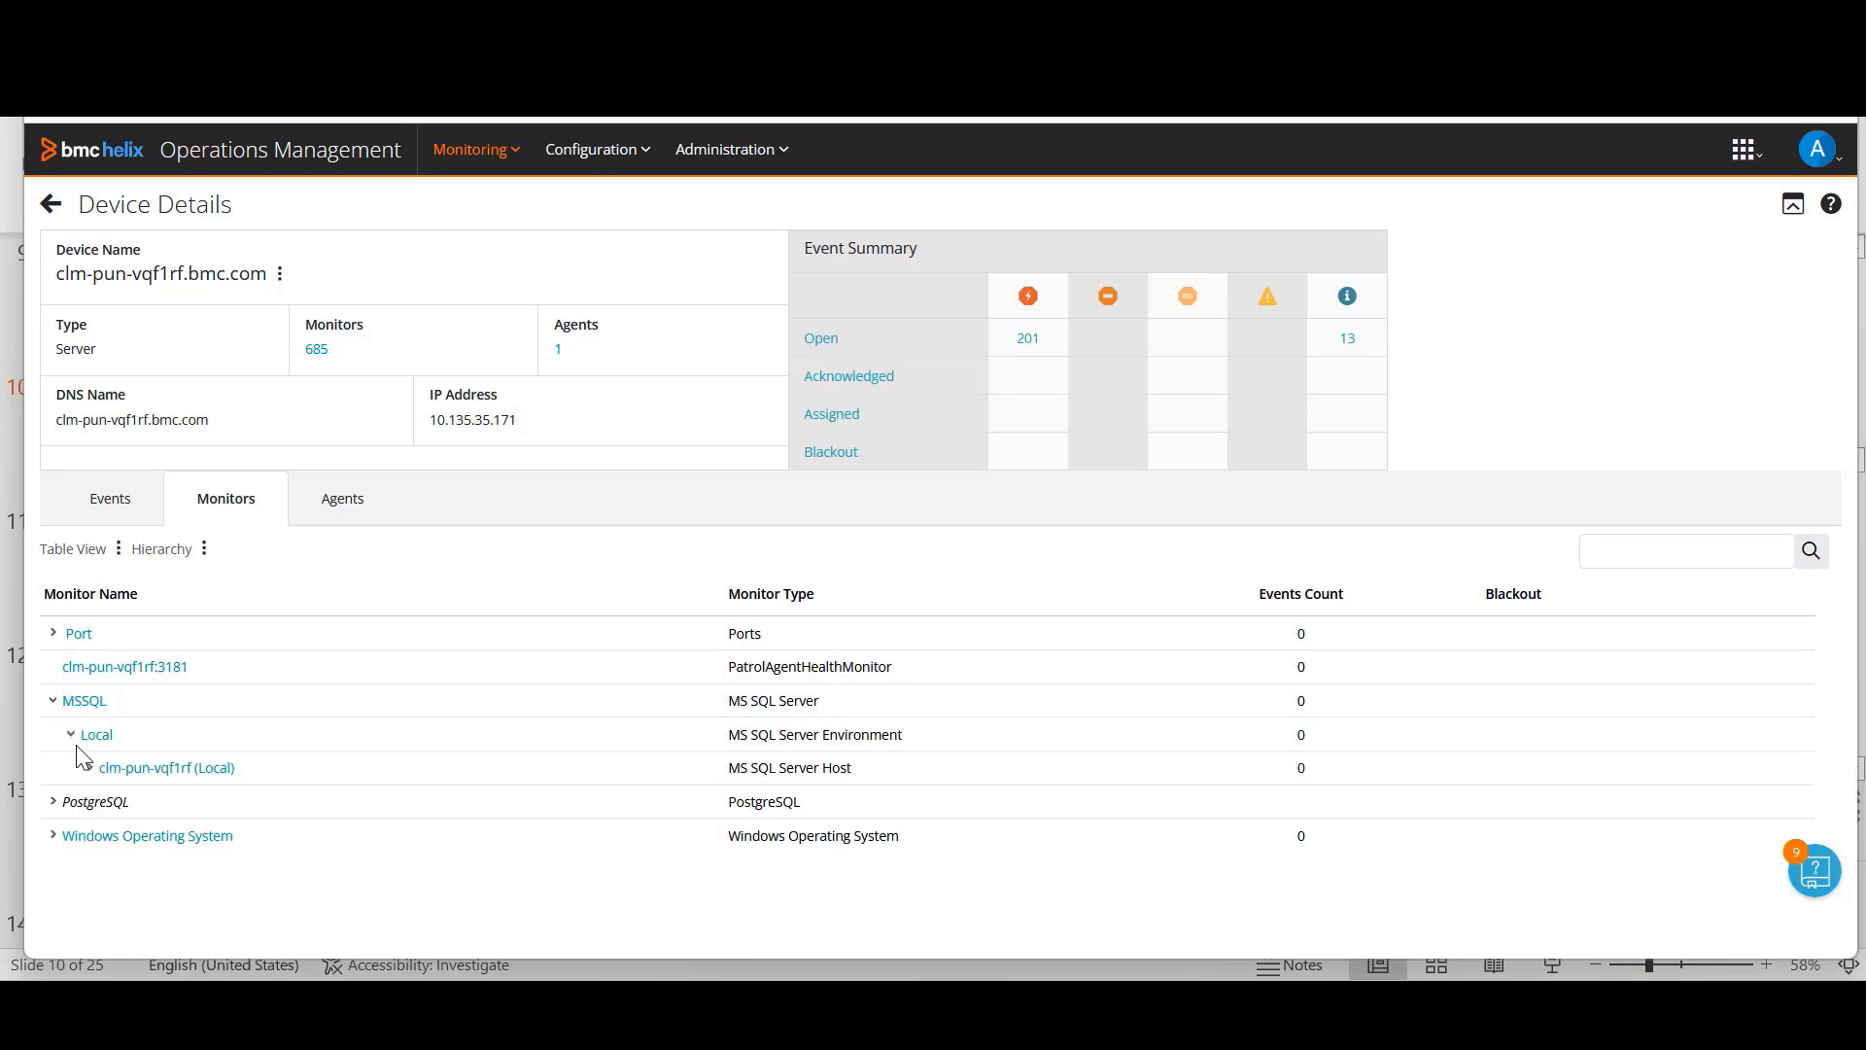
left_click(89, 767)
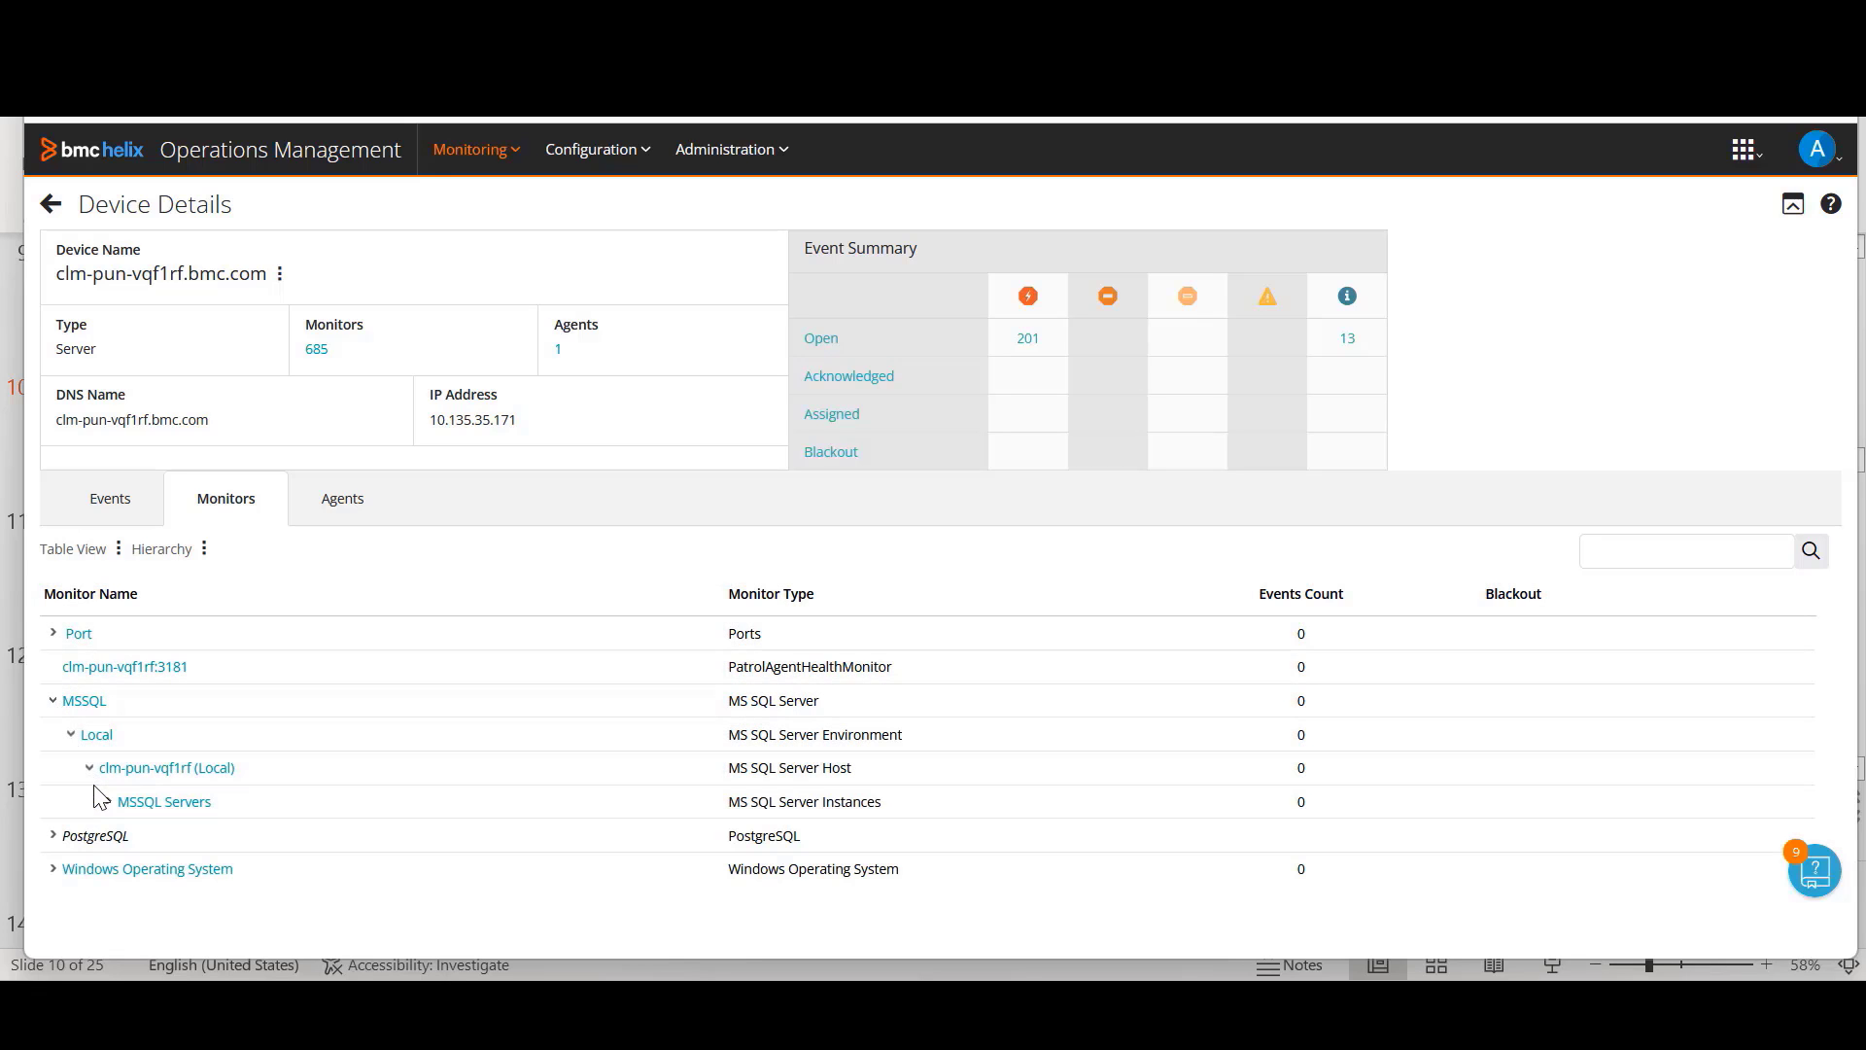
left_click(107, 802)
left_click(126, 868)
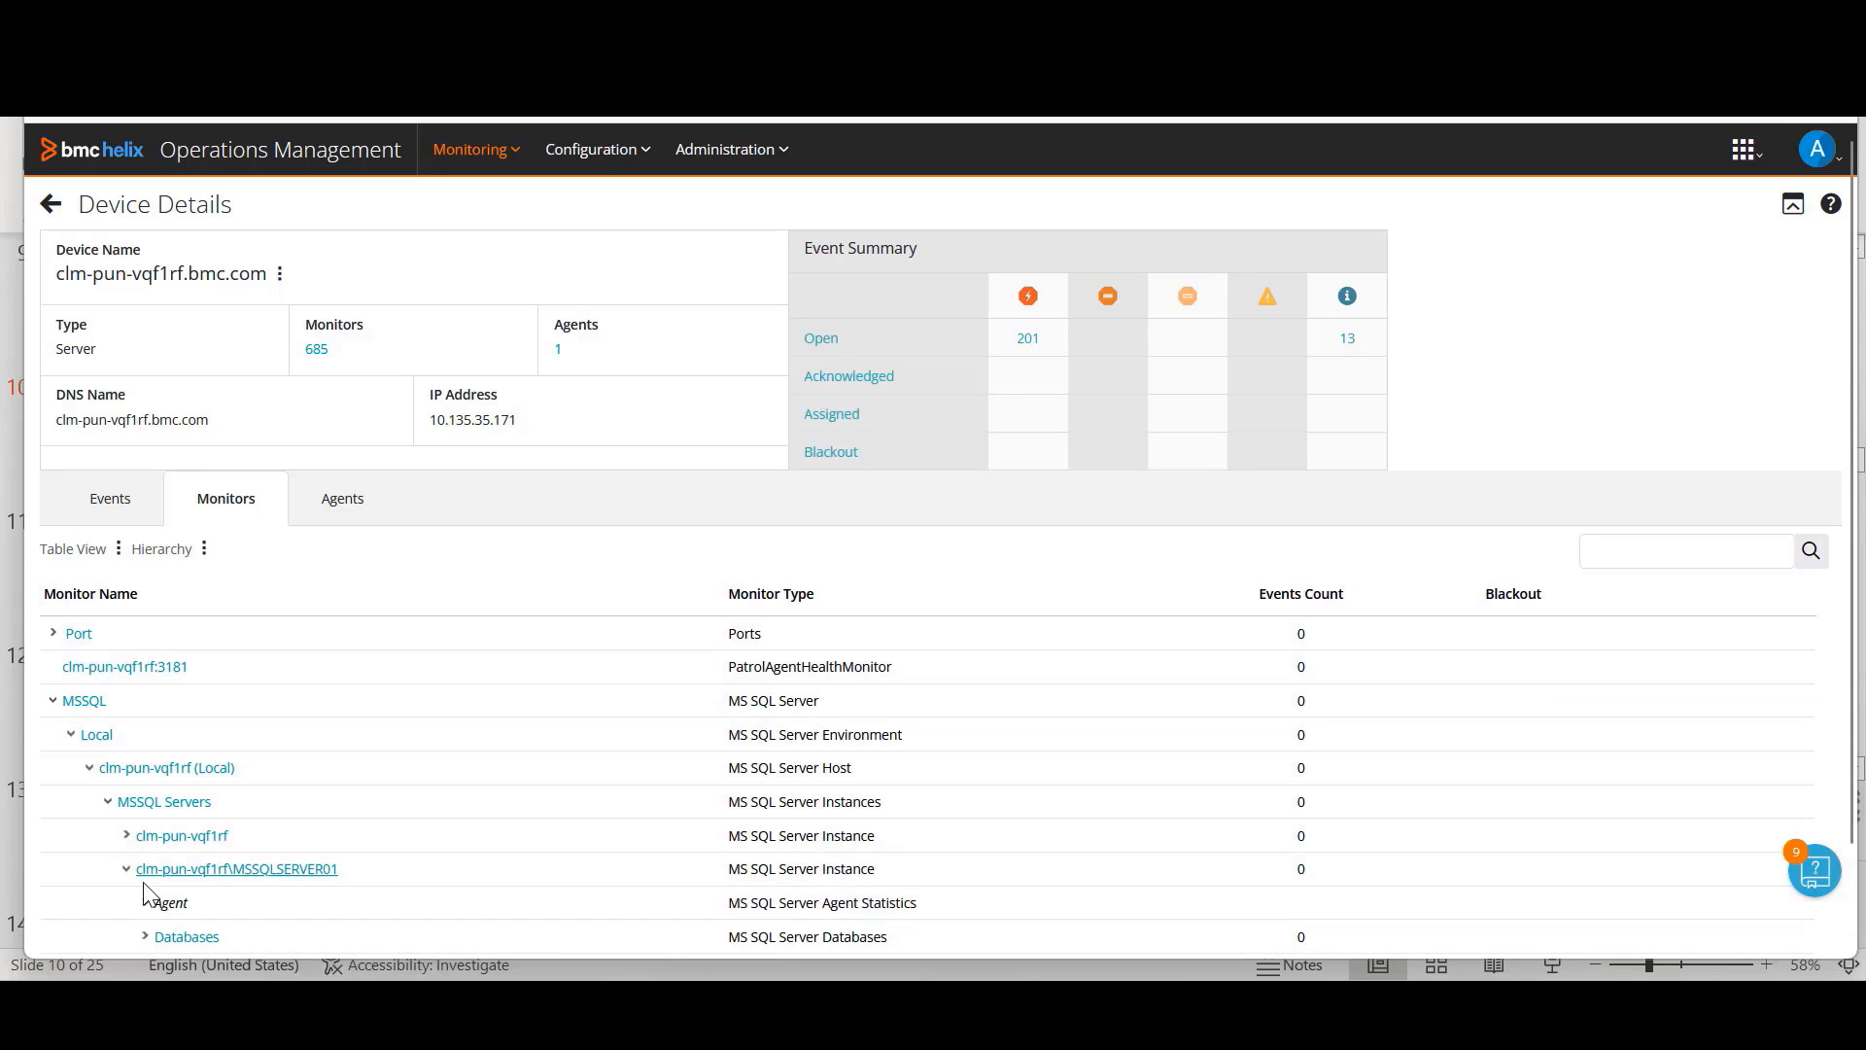
left_click(145, 894)
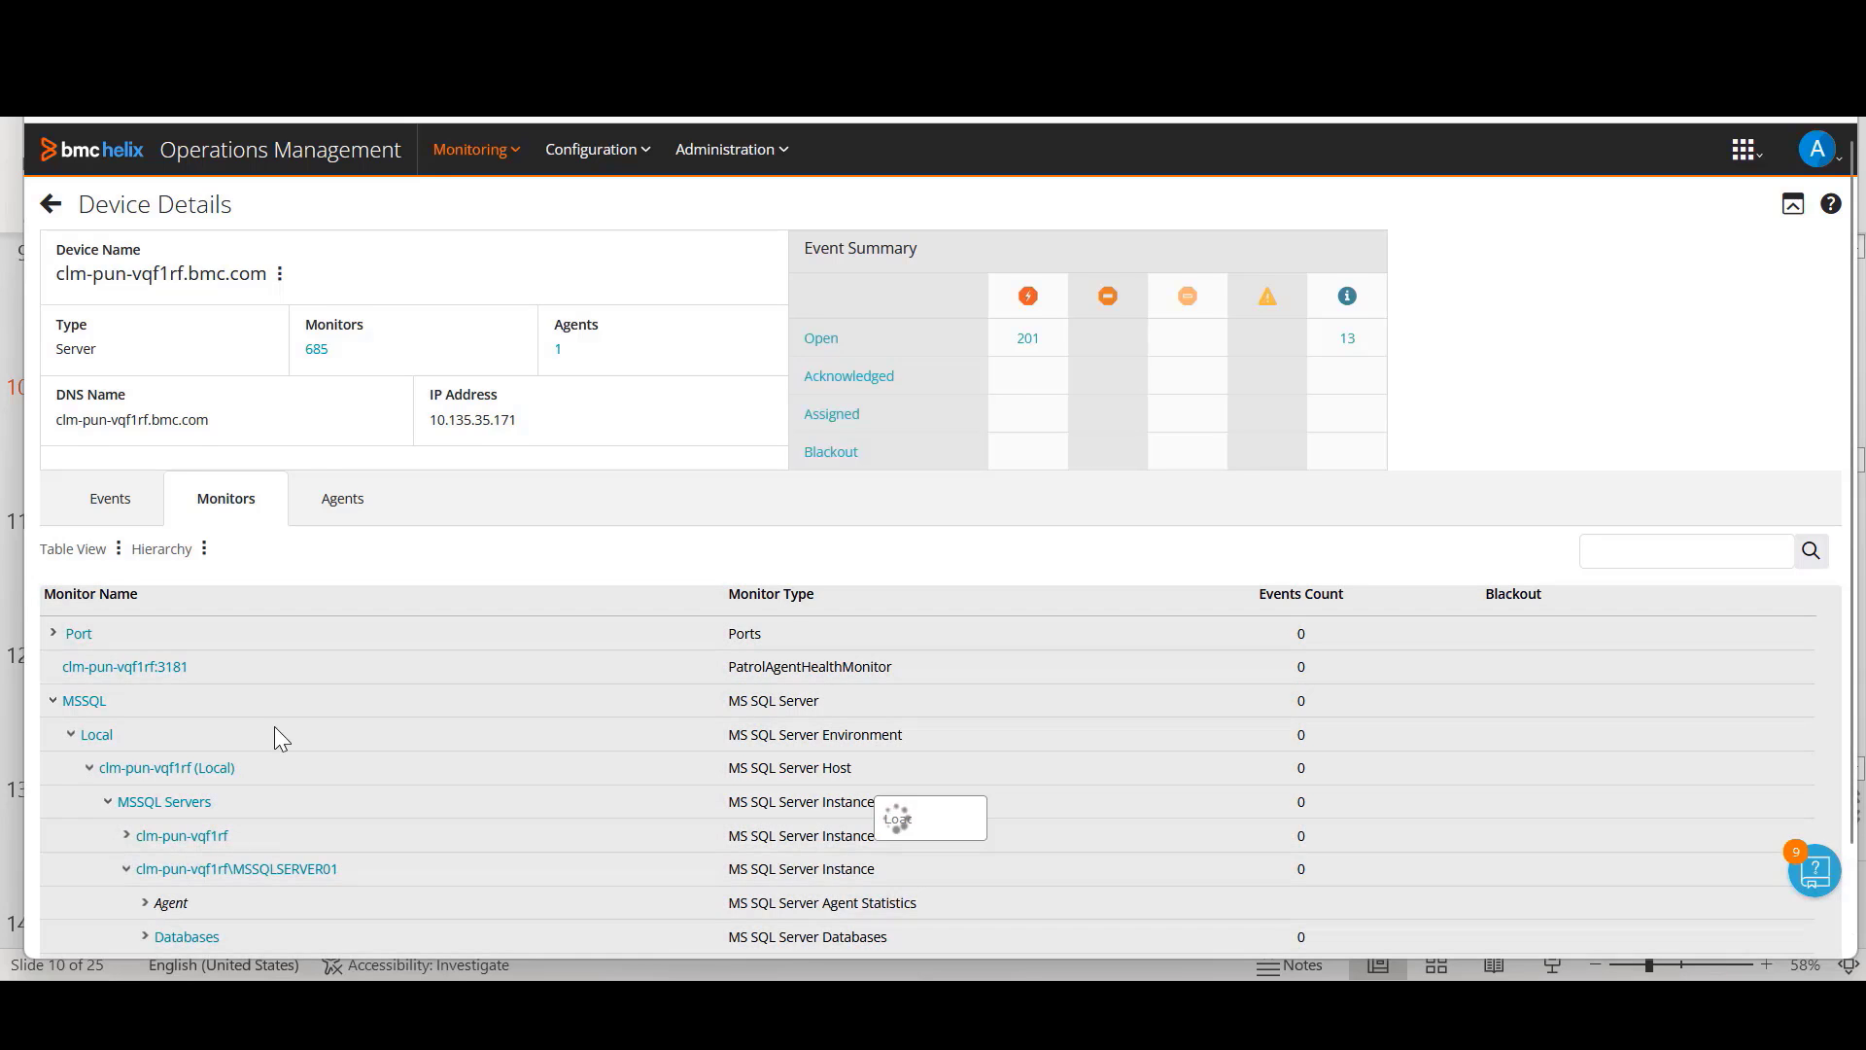
scroll(233, 777, "down", 1)
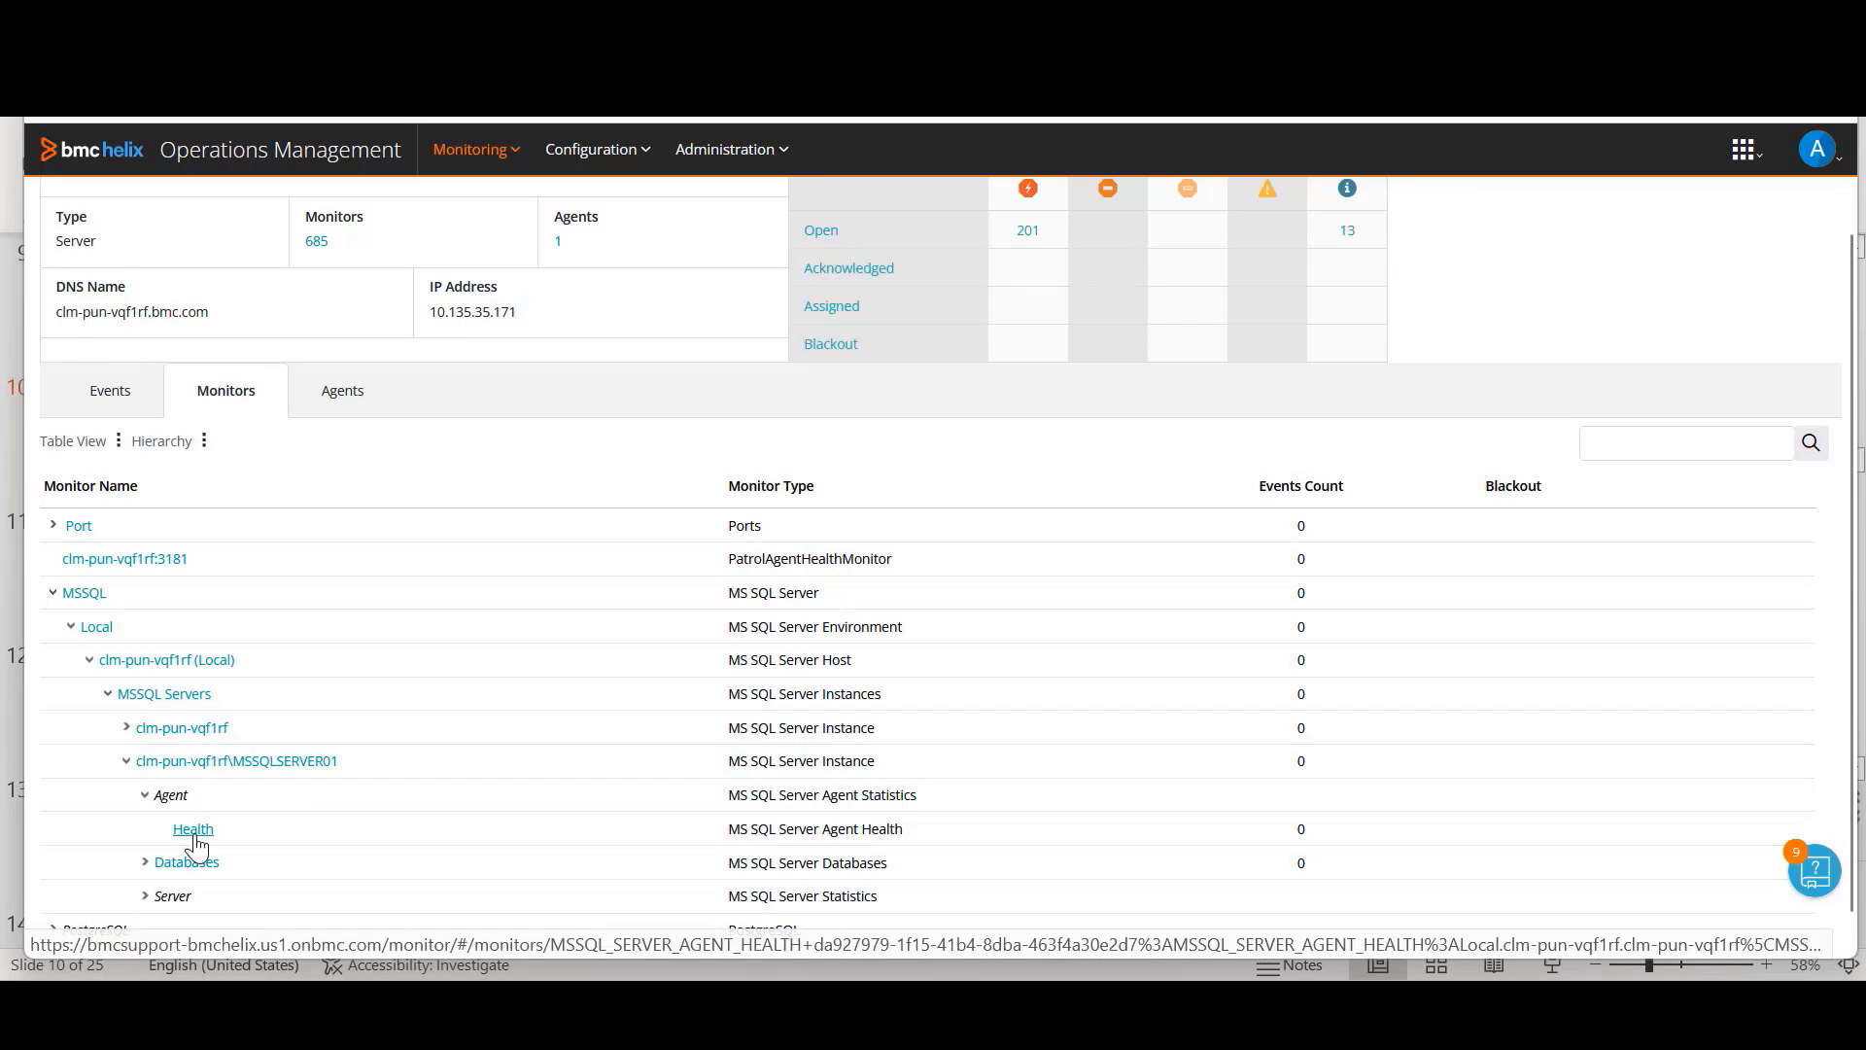
Open the Agent Health monitor and add SQL Agent Job Failures to its comparison chart.
left_click(193, 838)
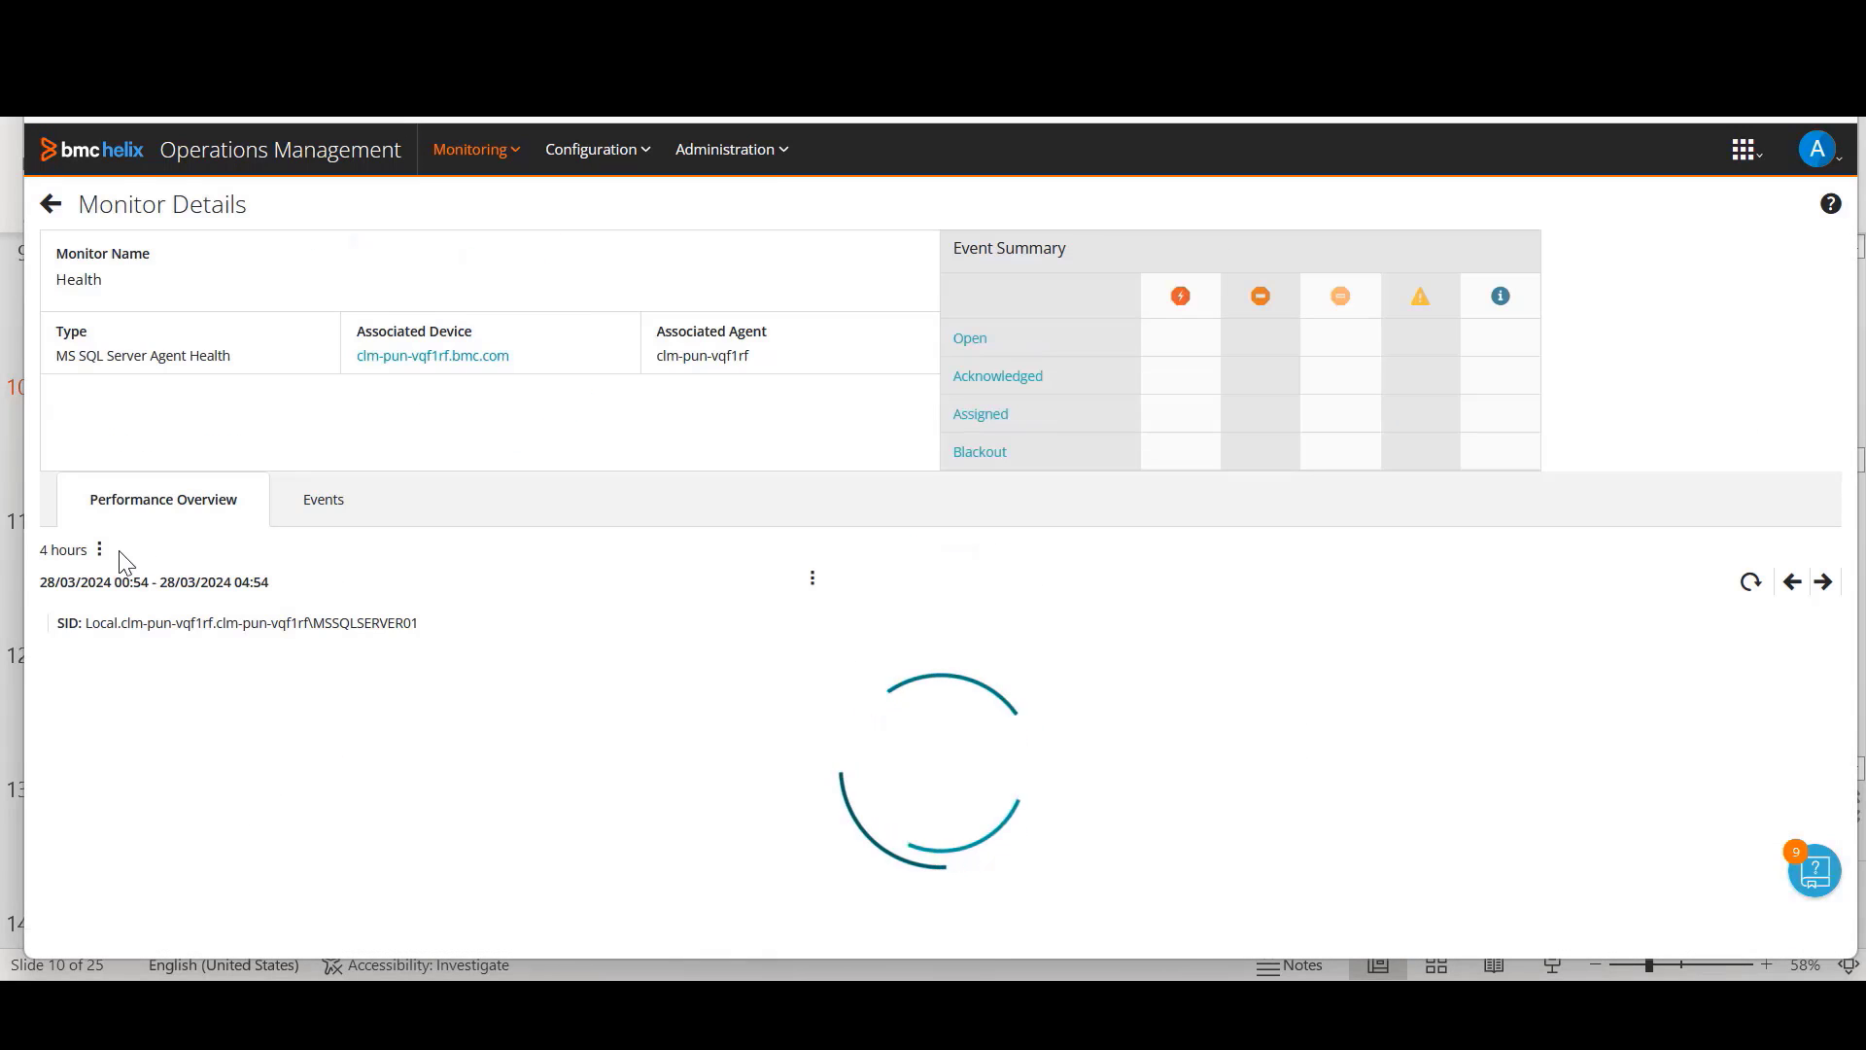
left_click(972, 579)
left_click(985, 612)
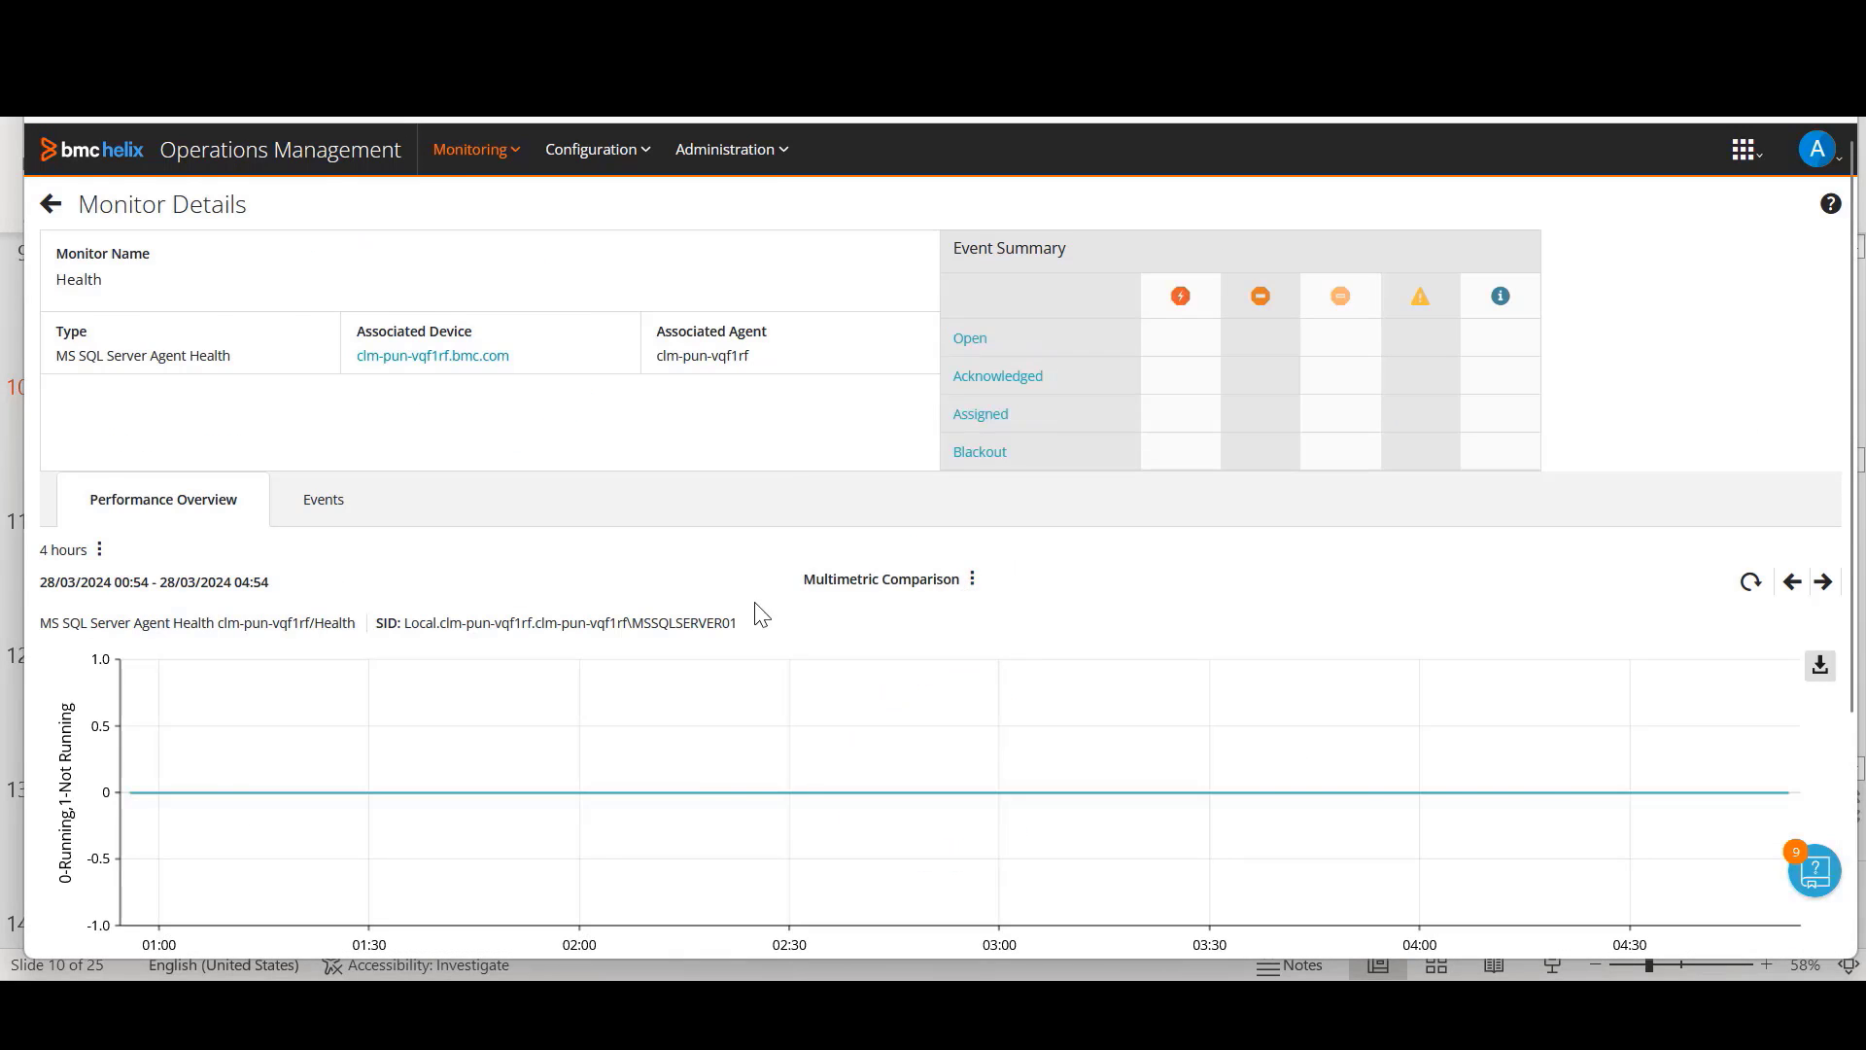
left_click(177, 803)
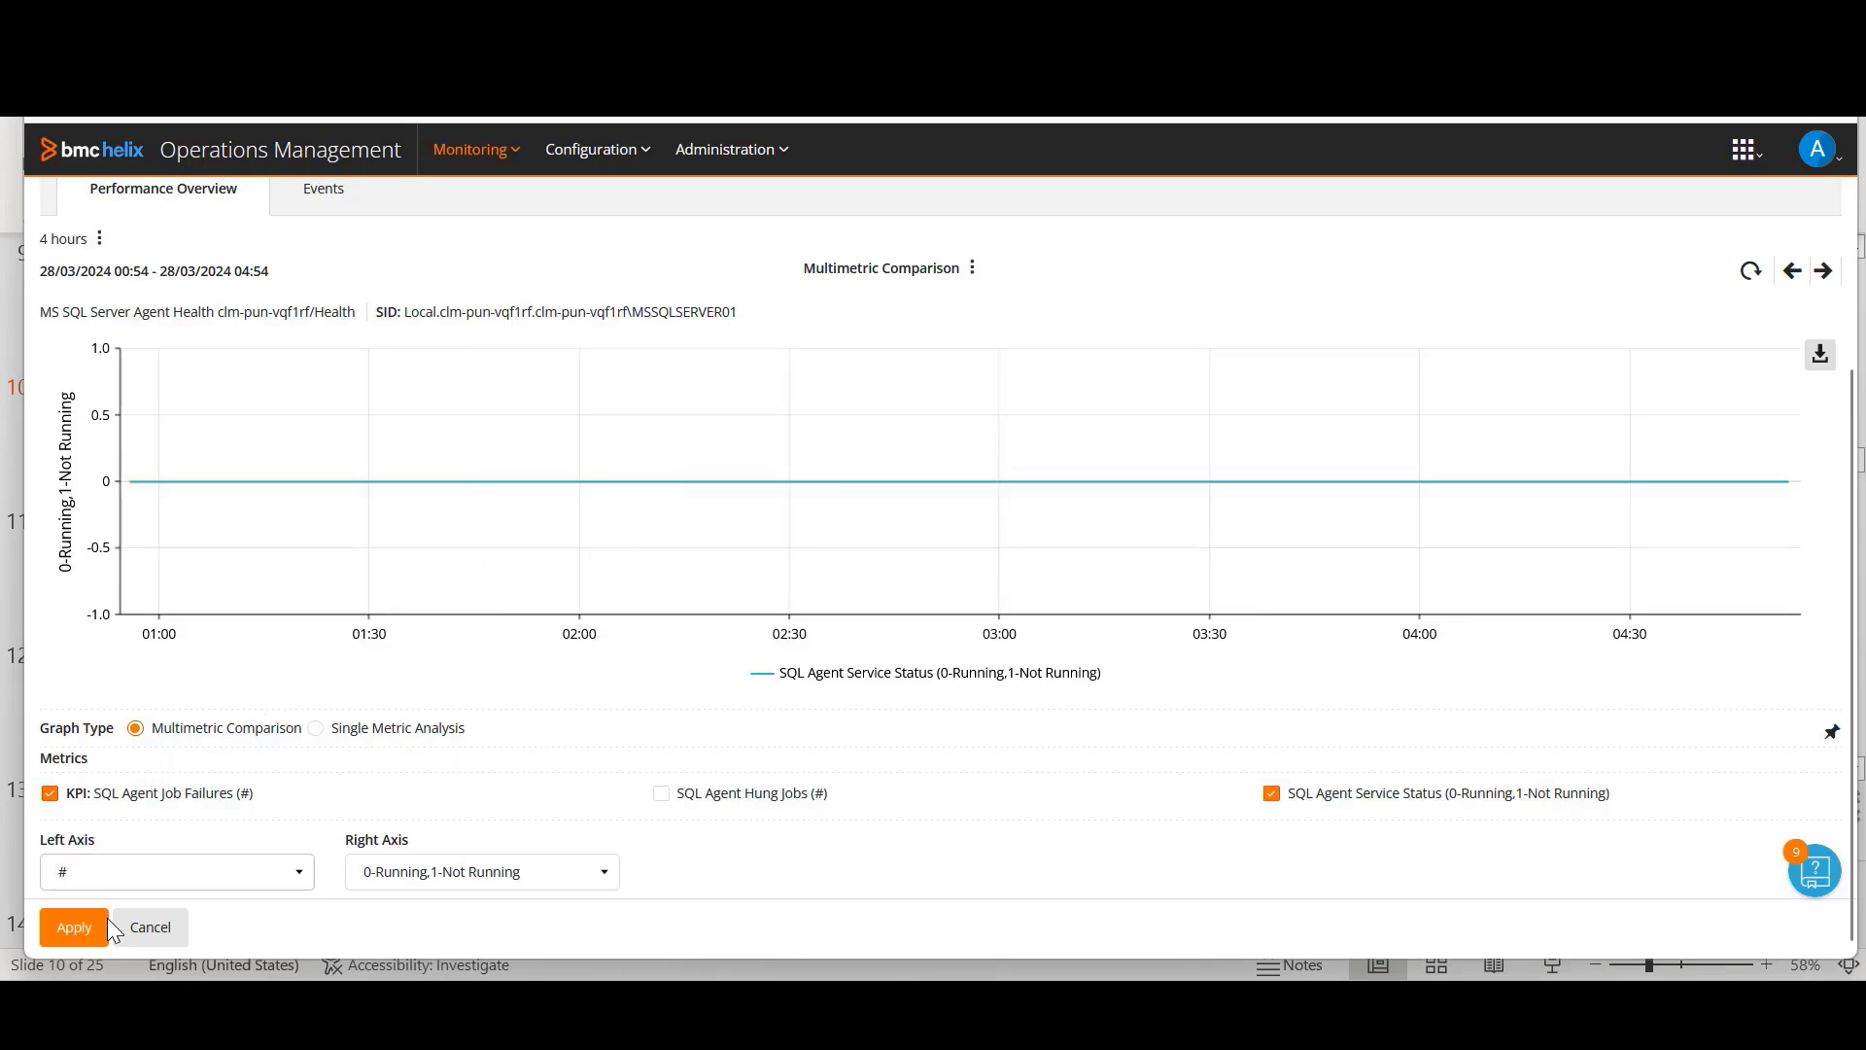
left_click(70, 931)
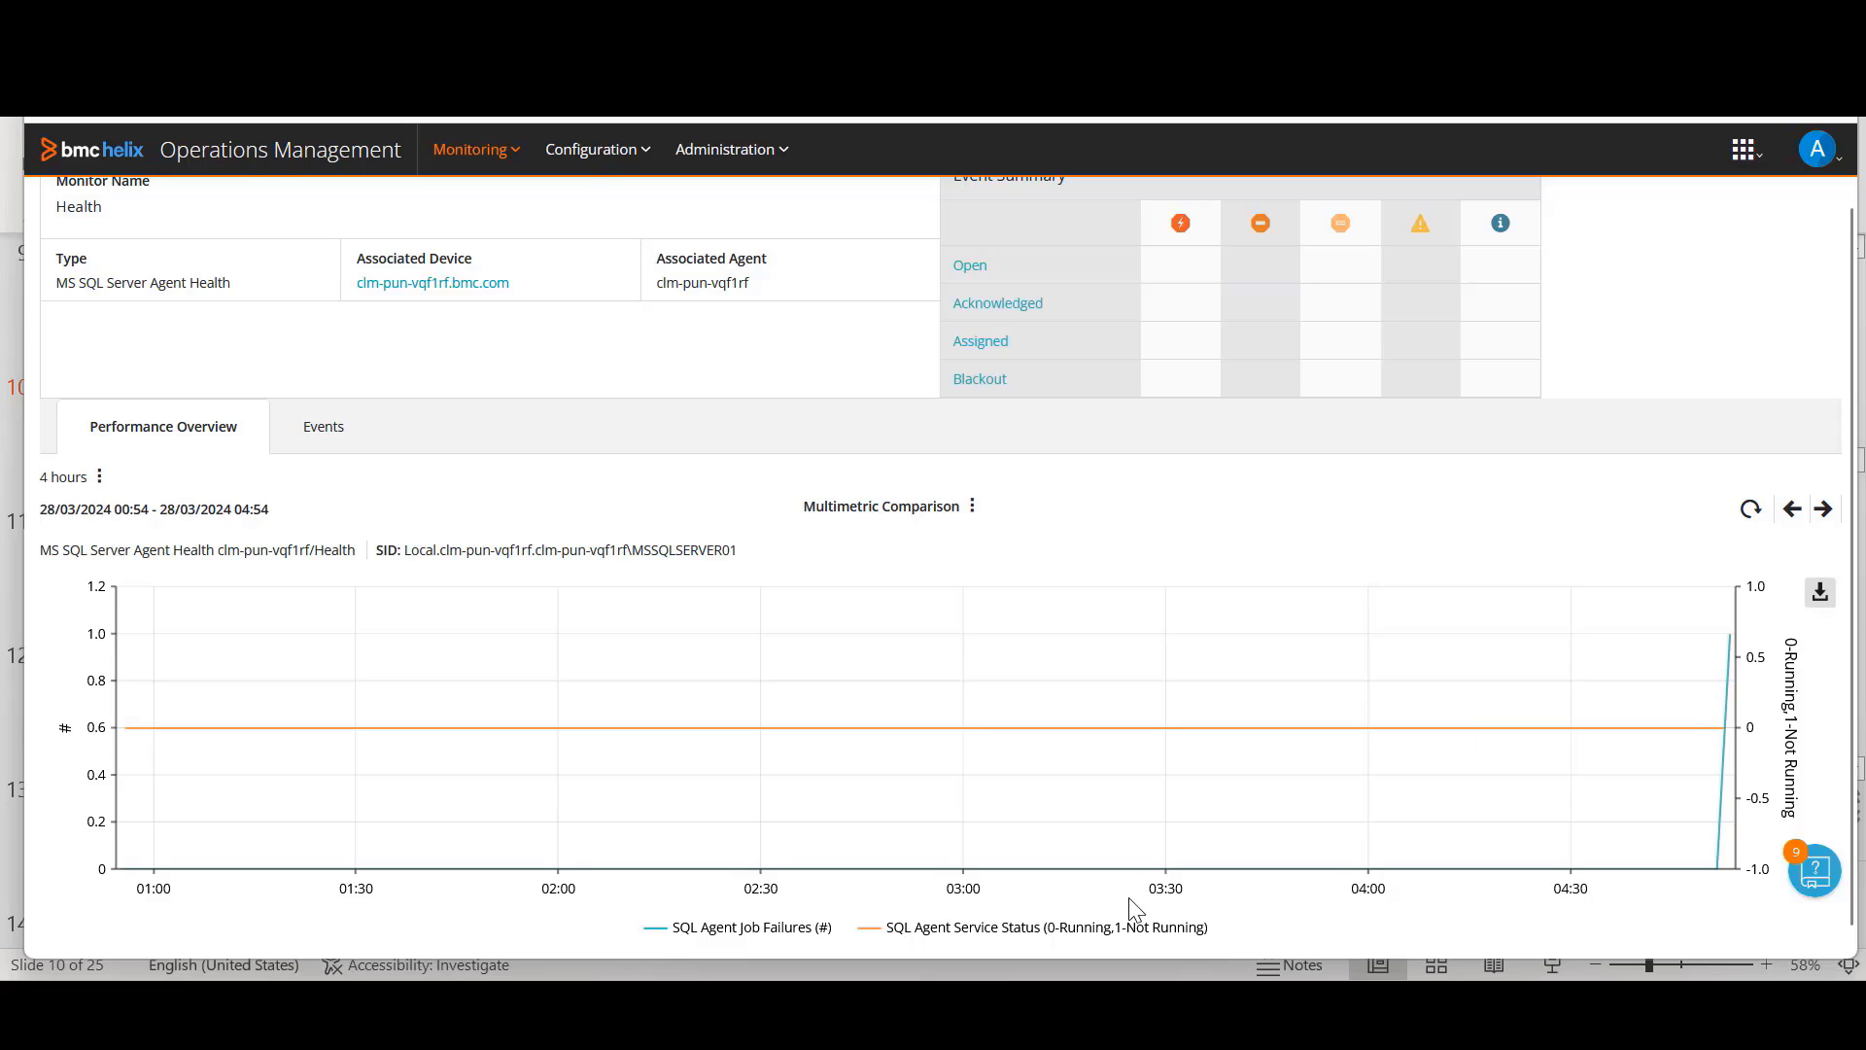
Limit the chart to the last 15 minutes and show the Health monitor's events.
left_click(99, 476)
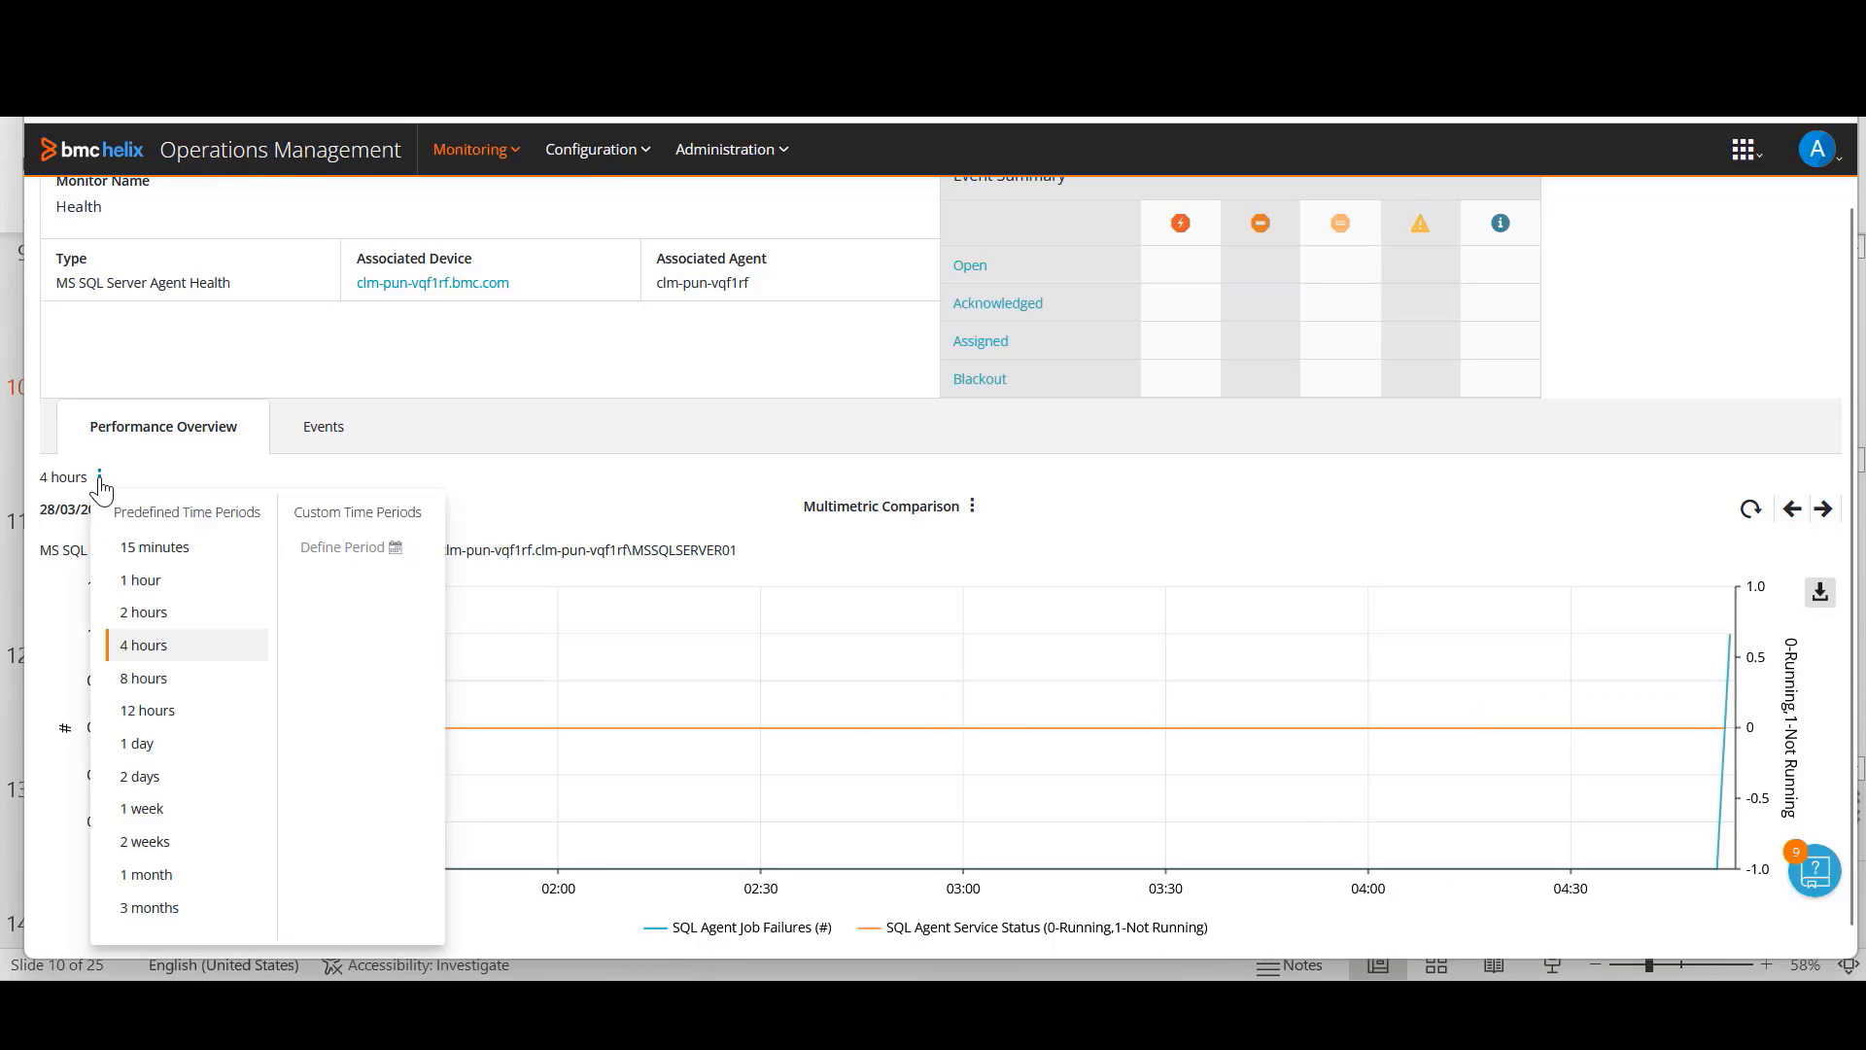
left_click(165, 549)
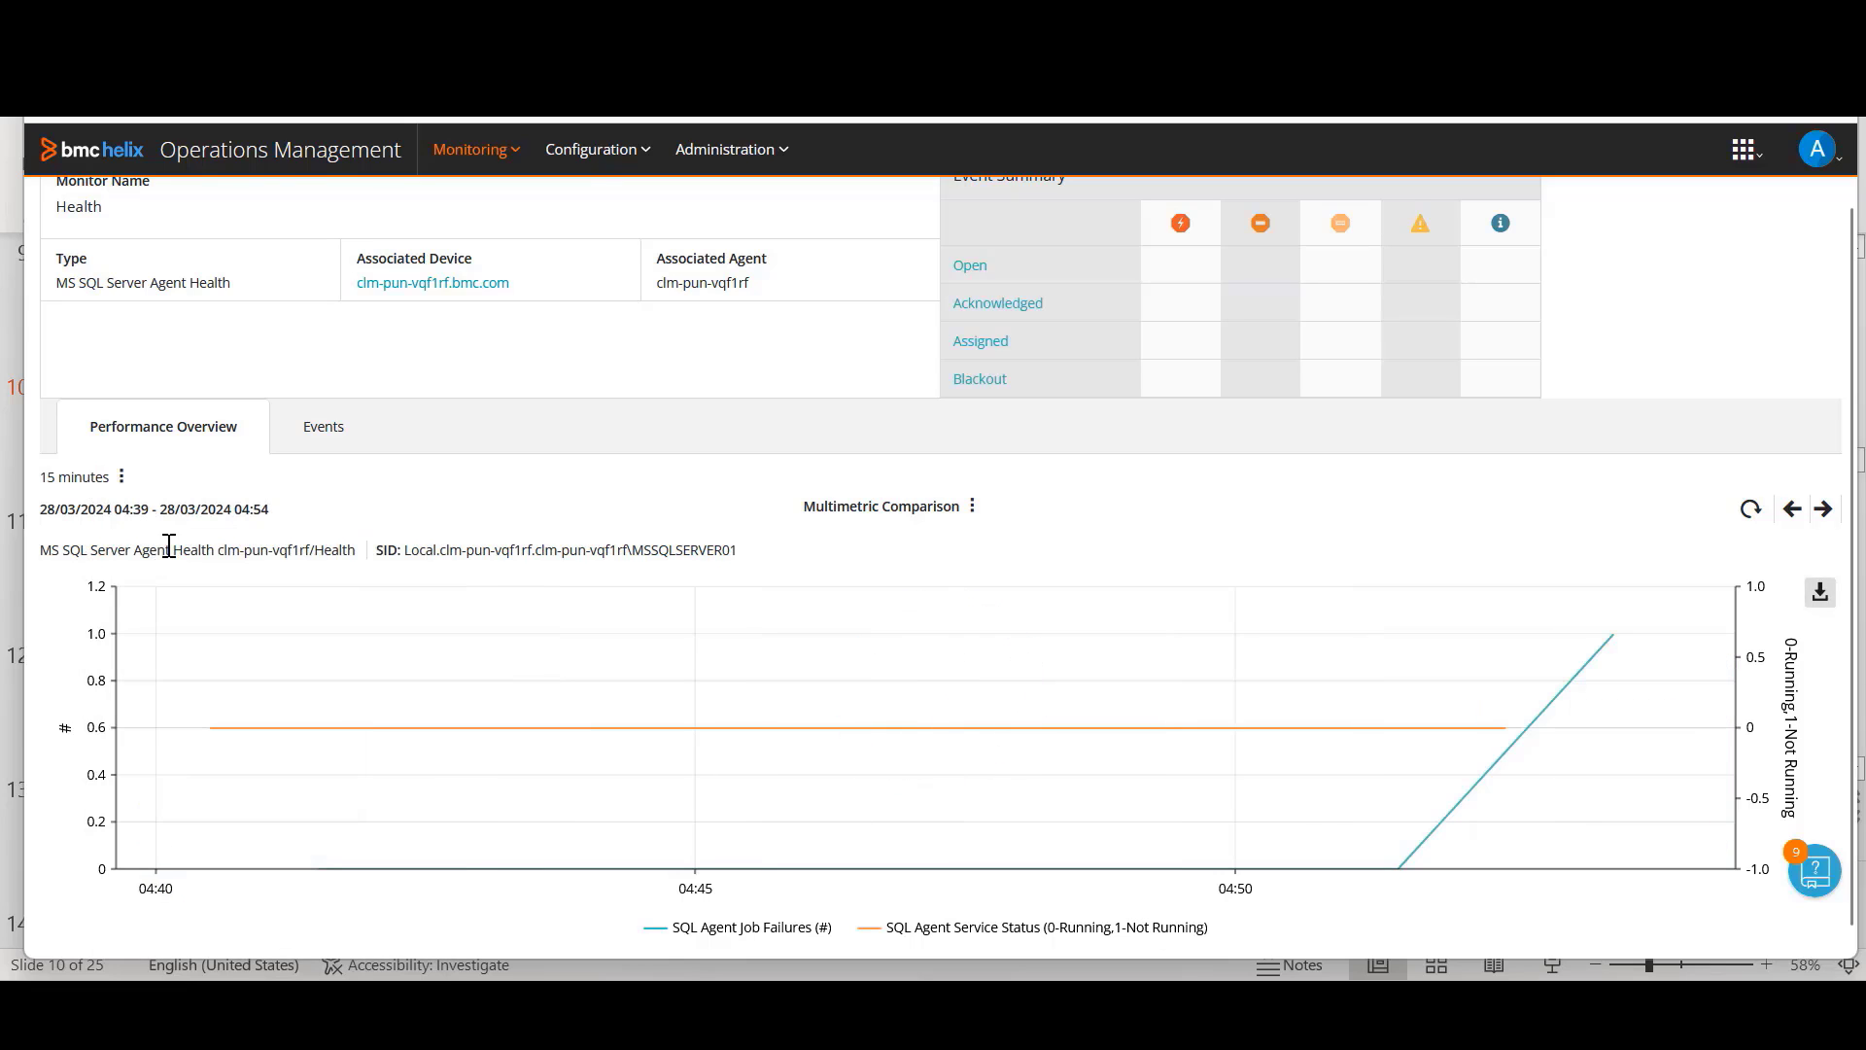
mouse_move(1605, 653)
left_click(339, 443)
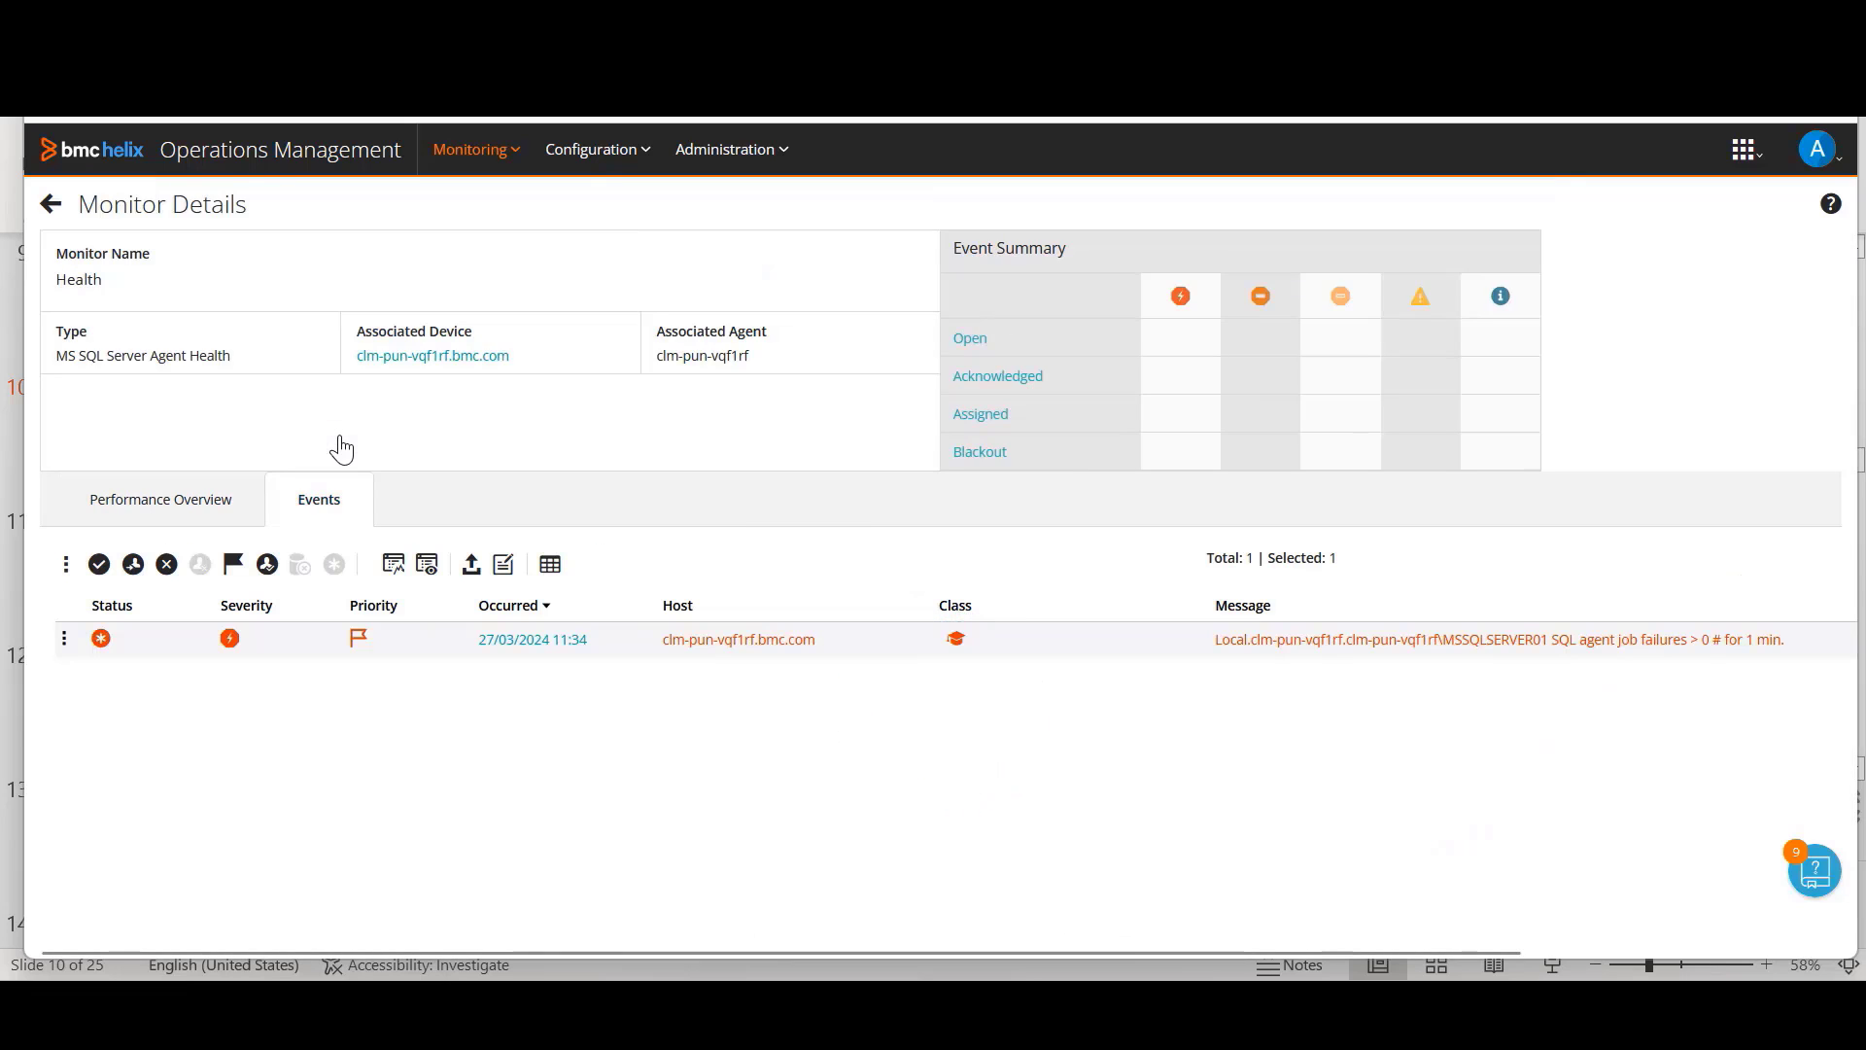
Open the job failure event, review its Others fields including SQLAgentJobFailures, and return to Monitor Details.
left_click(331, 515)
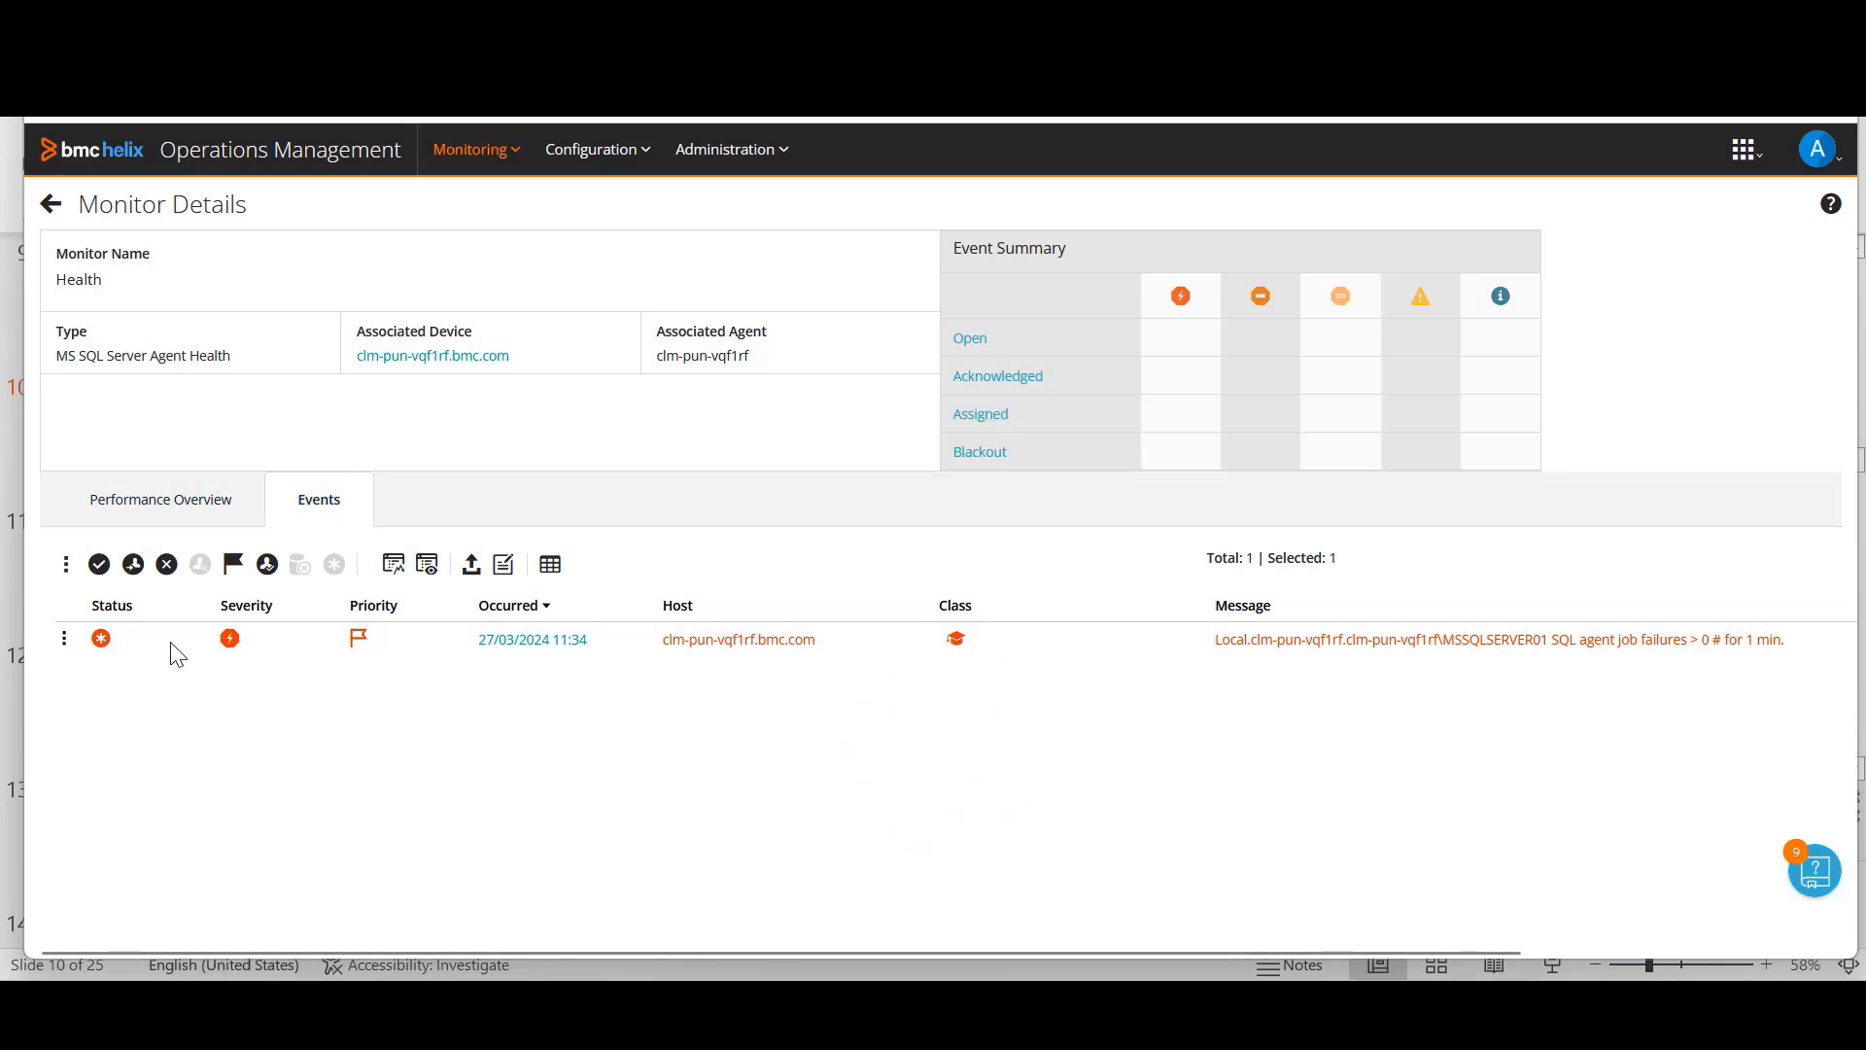
left_click(533, 638)
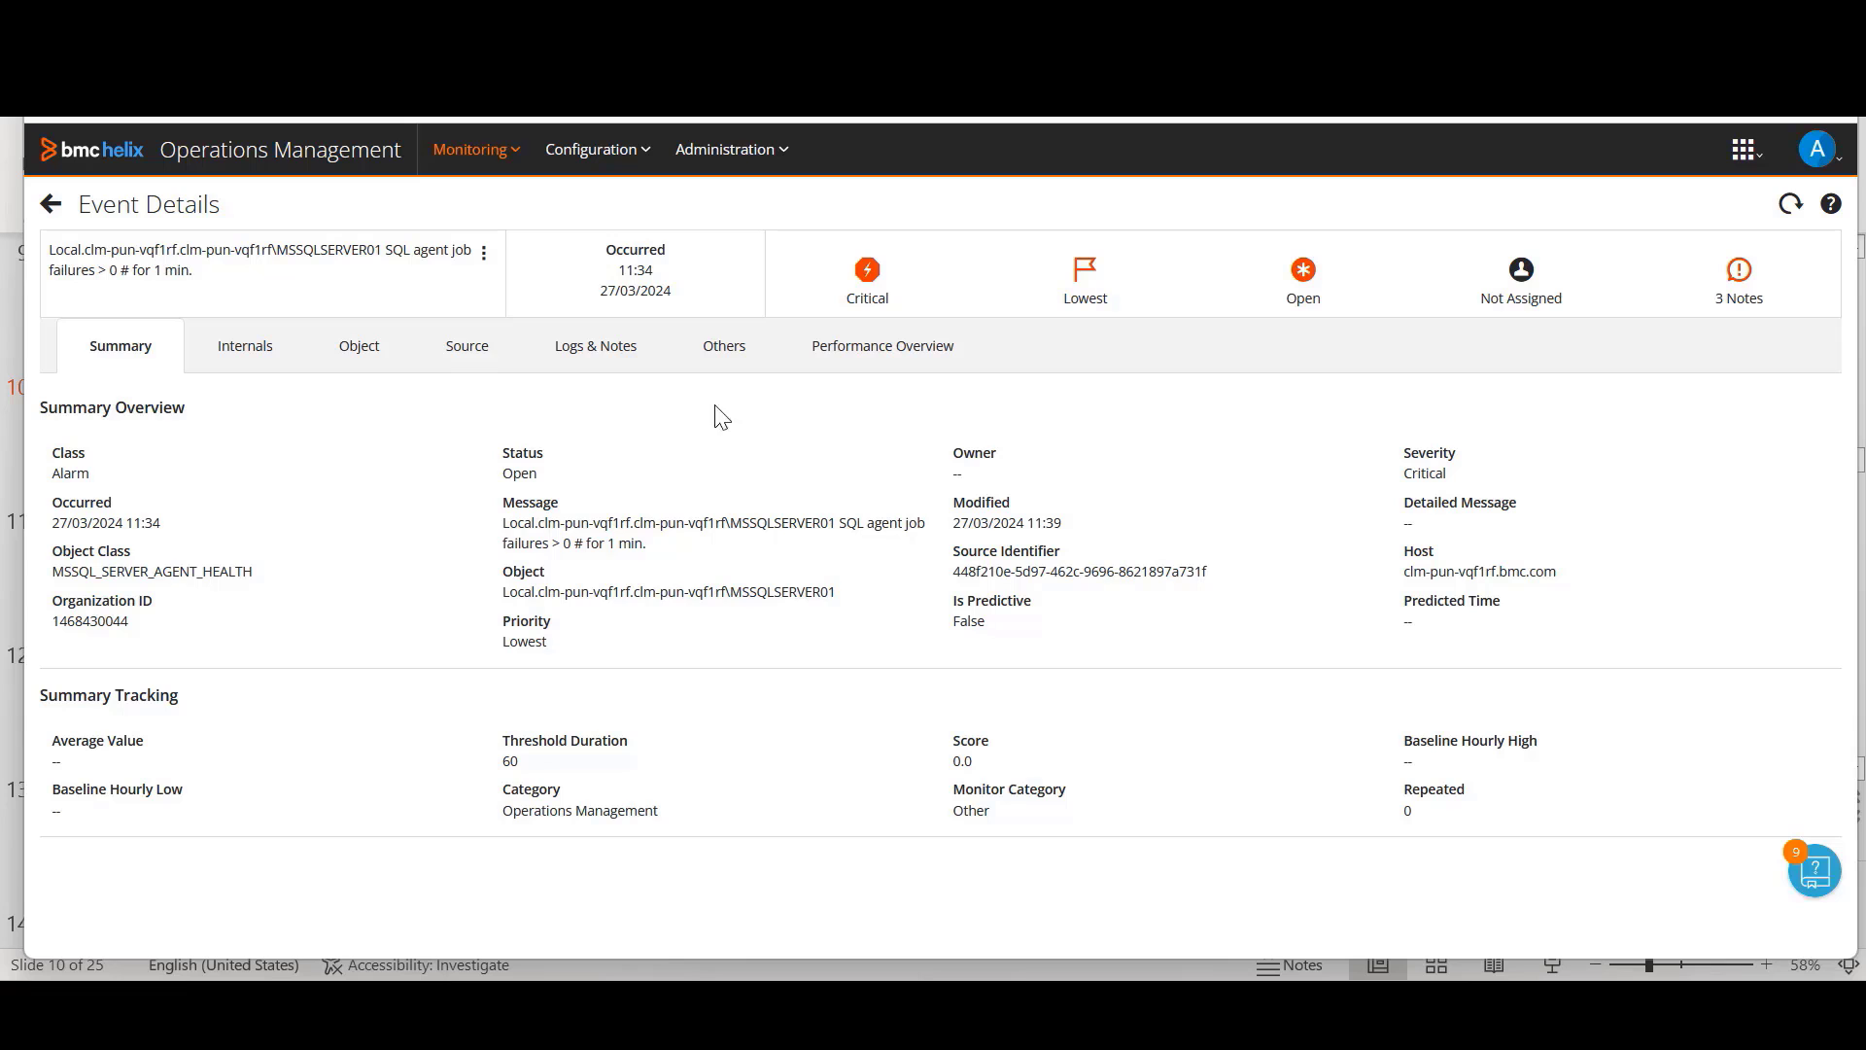
left_click(725, 354)
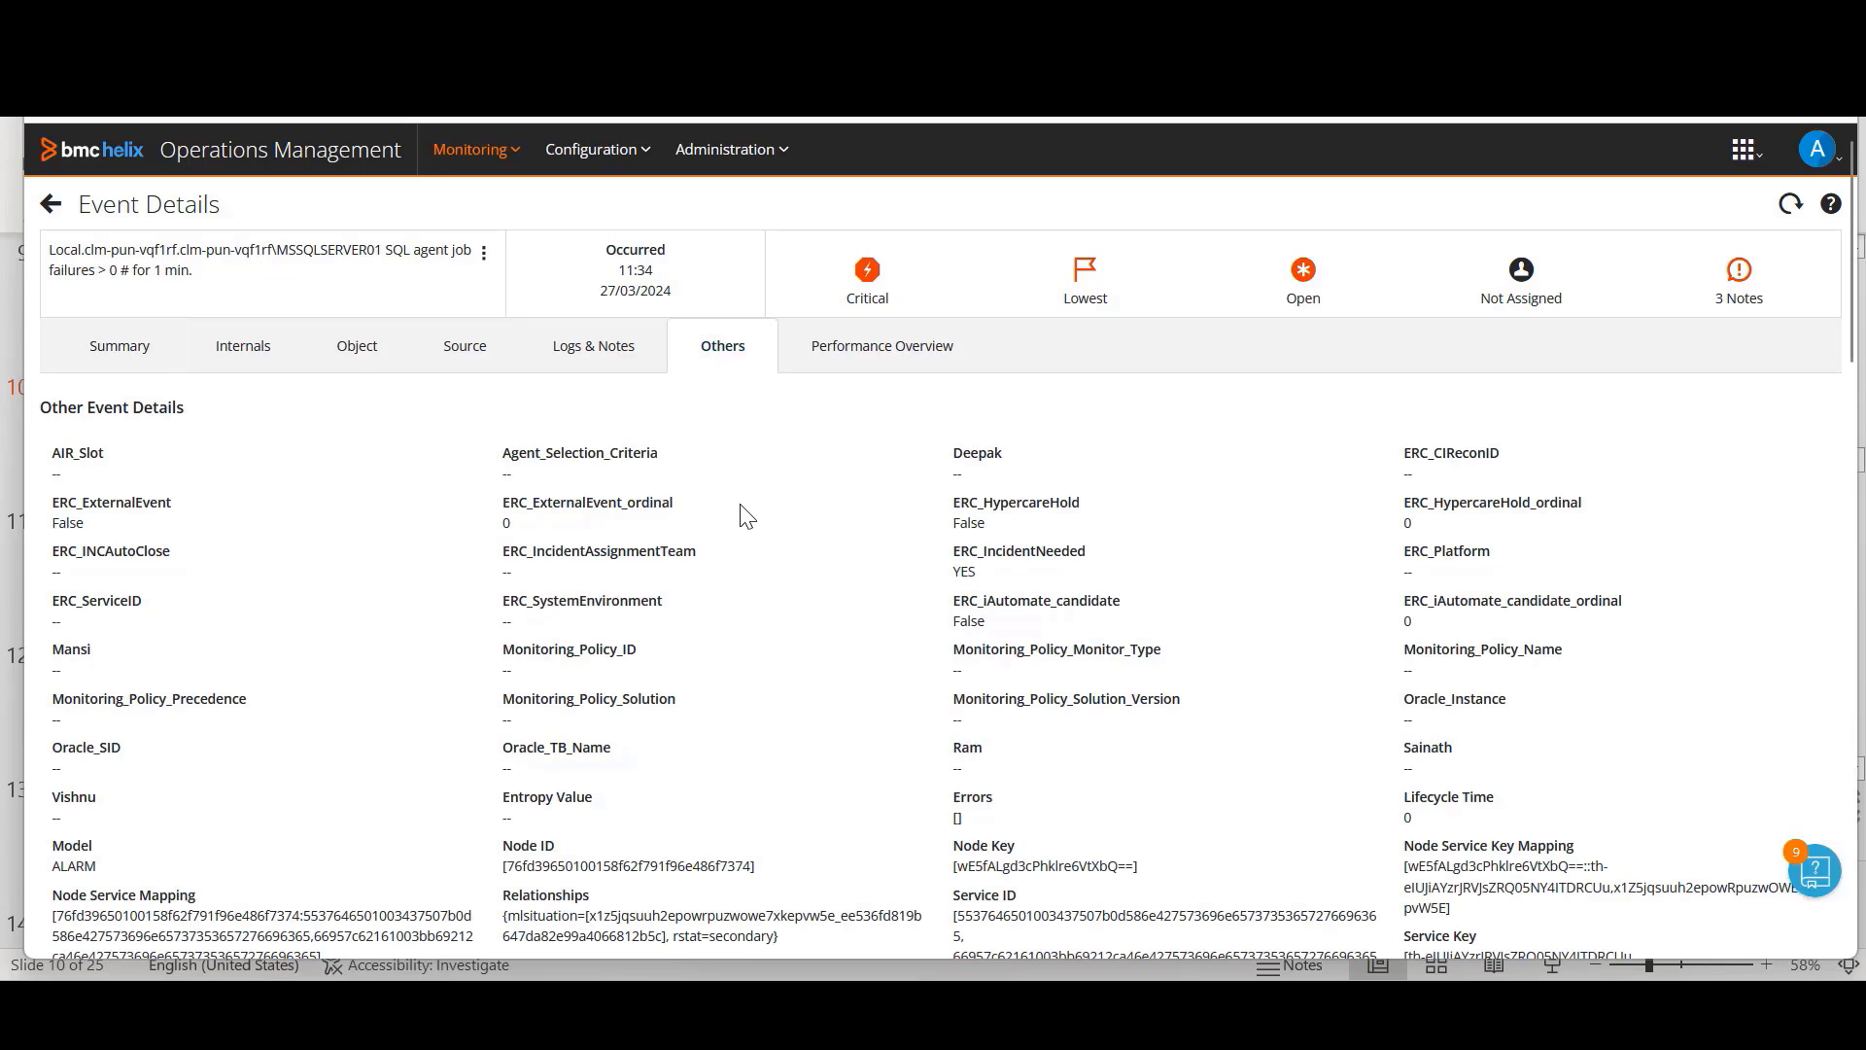
scroll(744, 515, "down", 4)
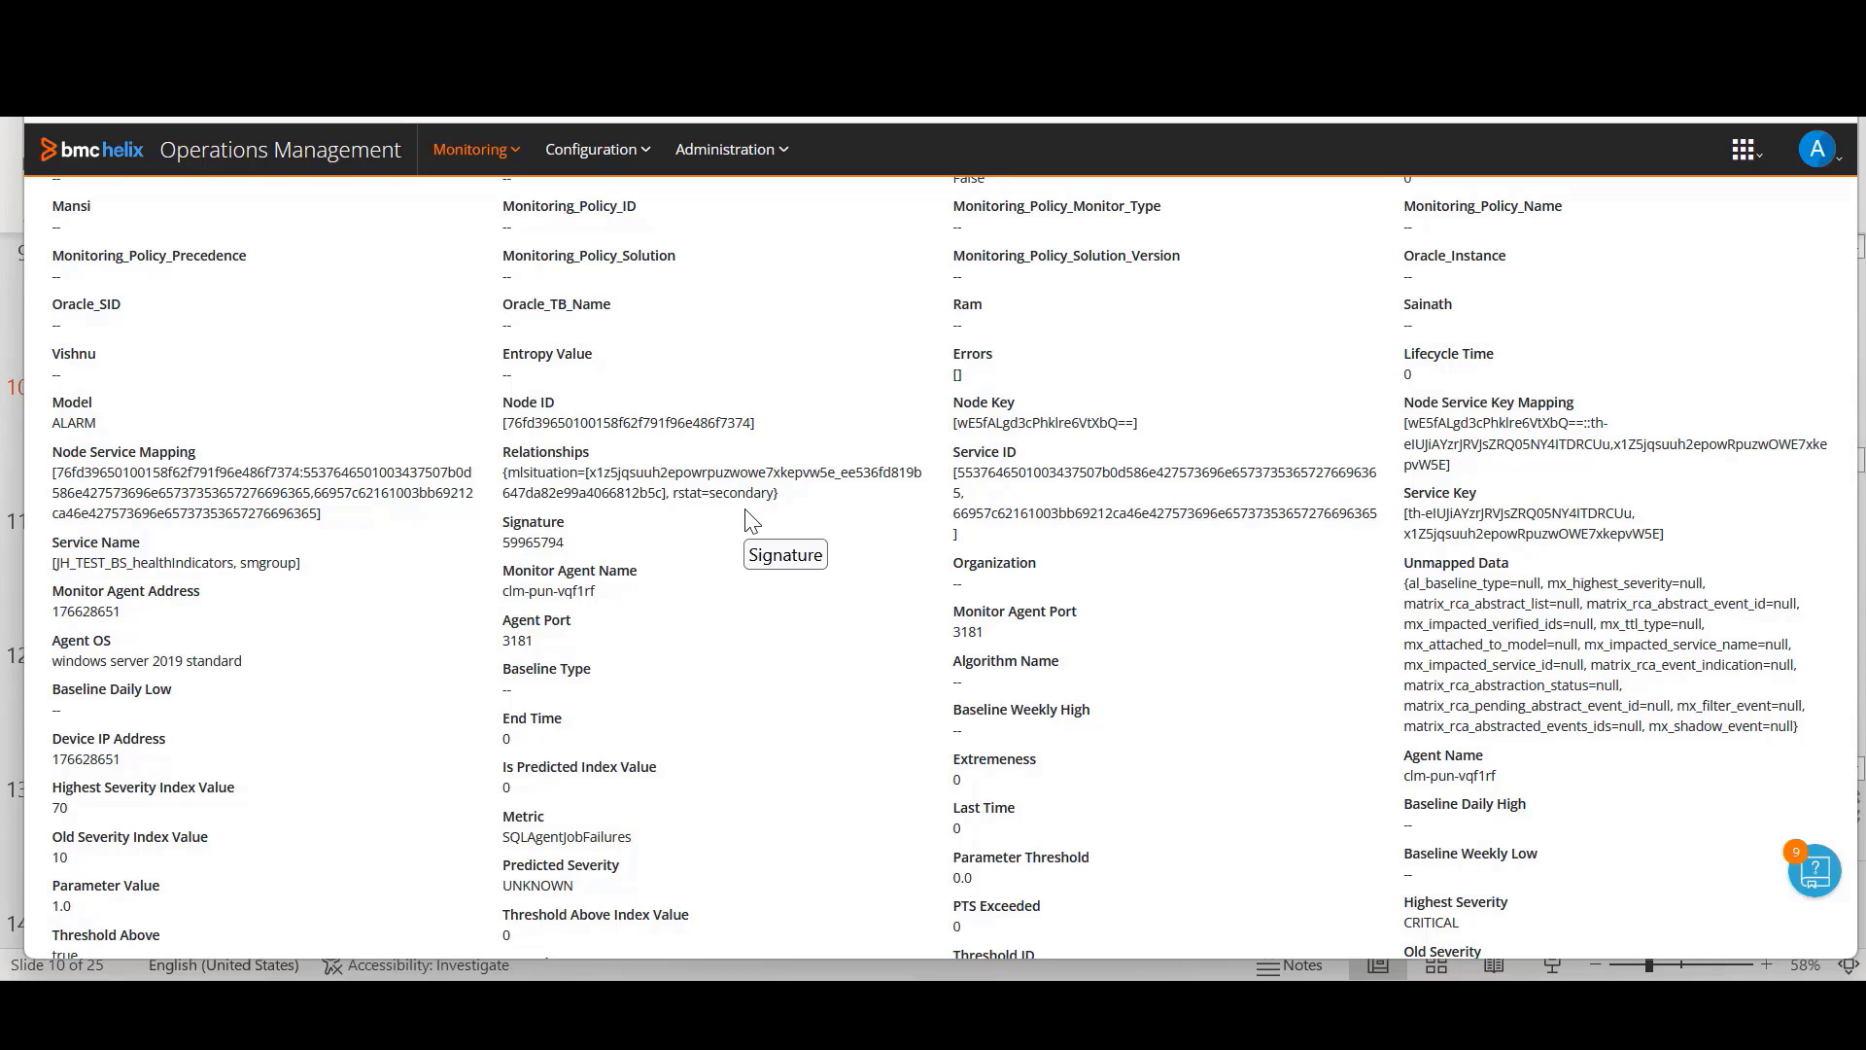
scroll(754, 522, "up", 5)
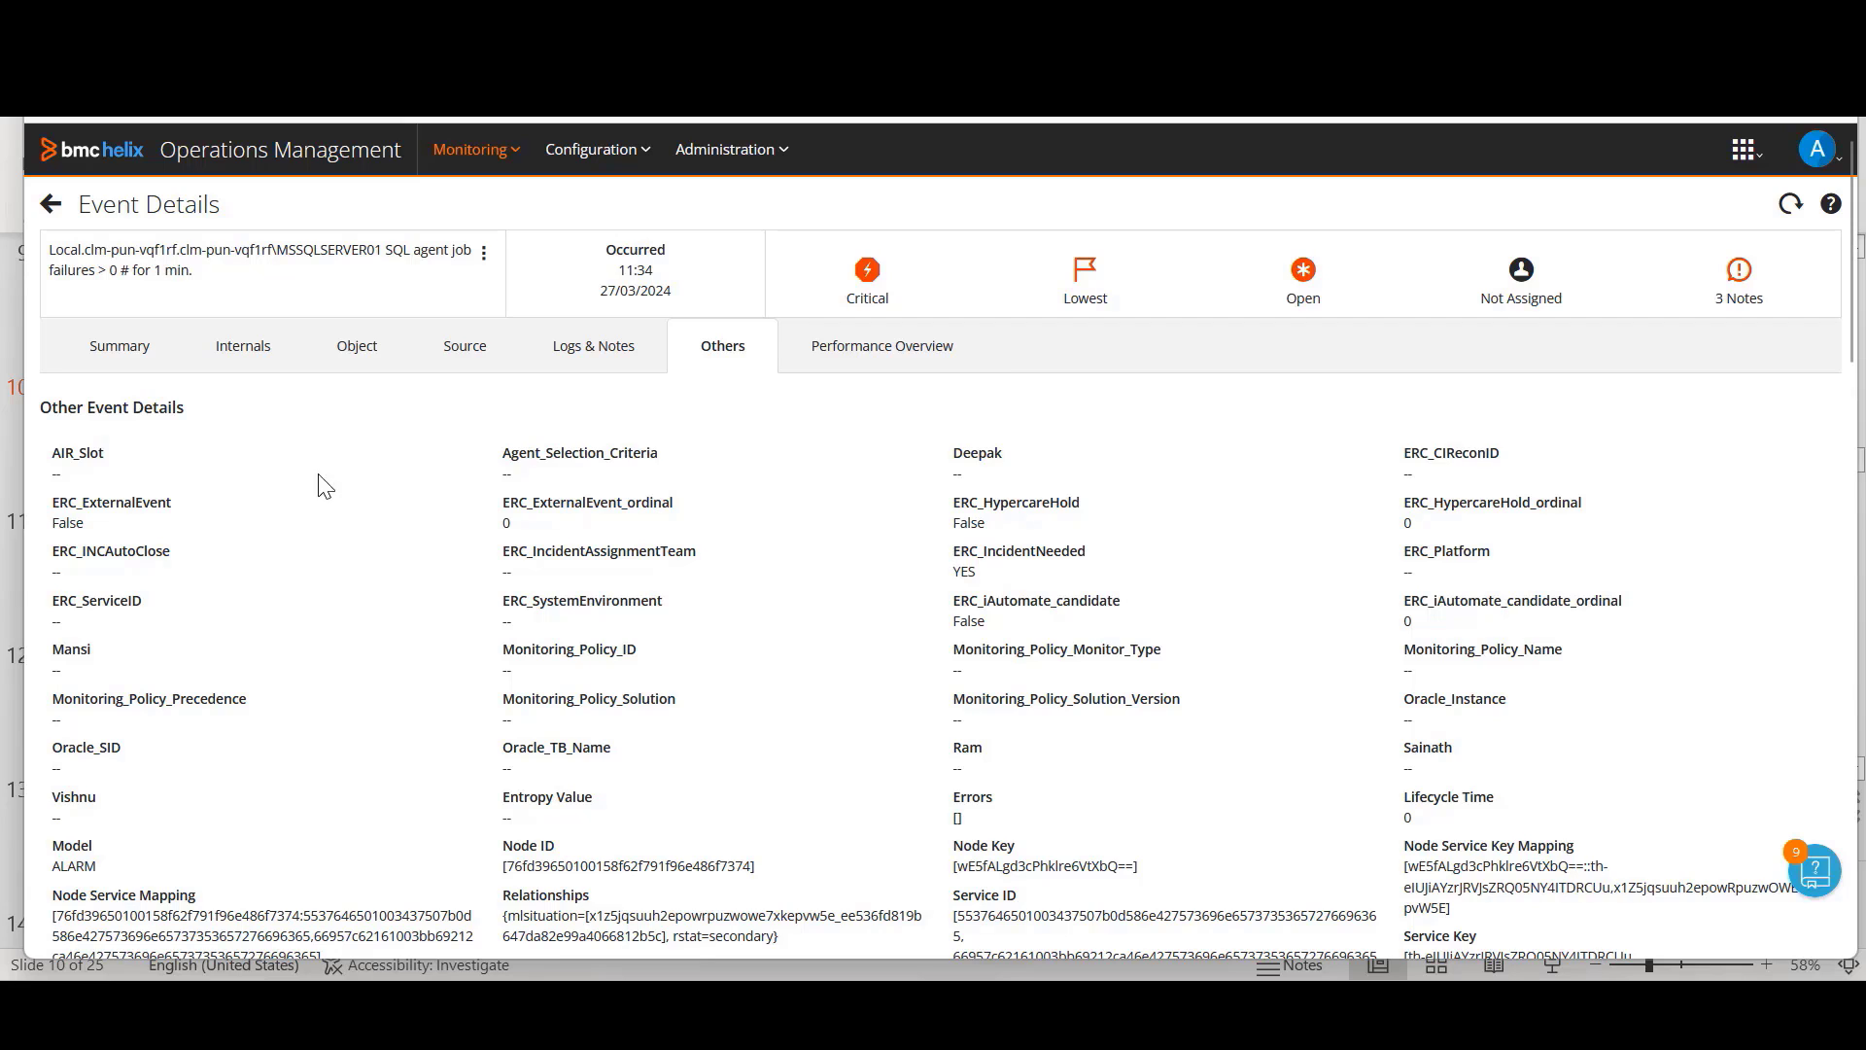
left_click(46, 208)
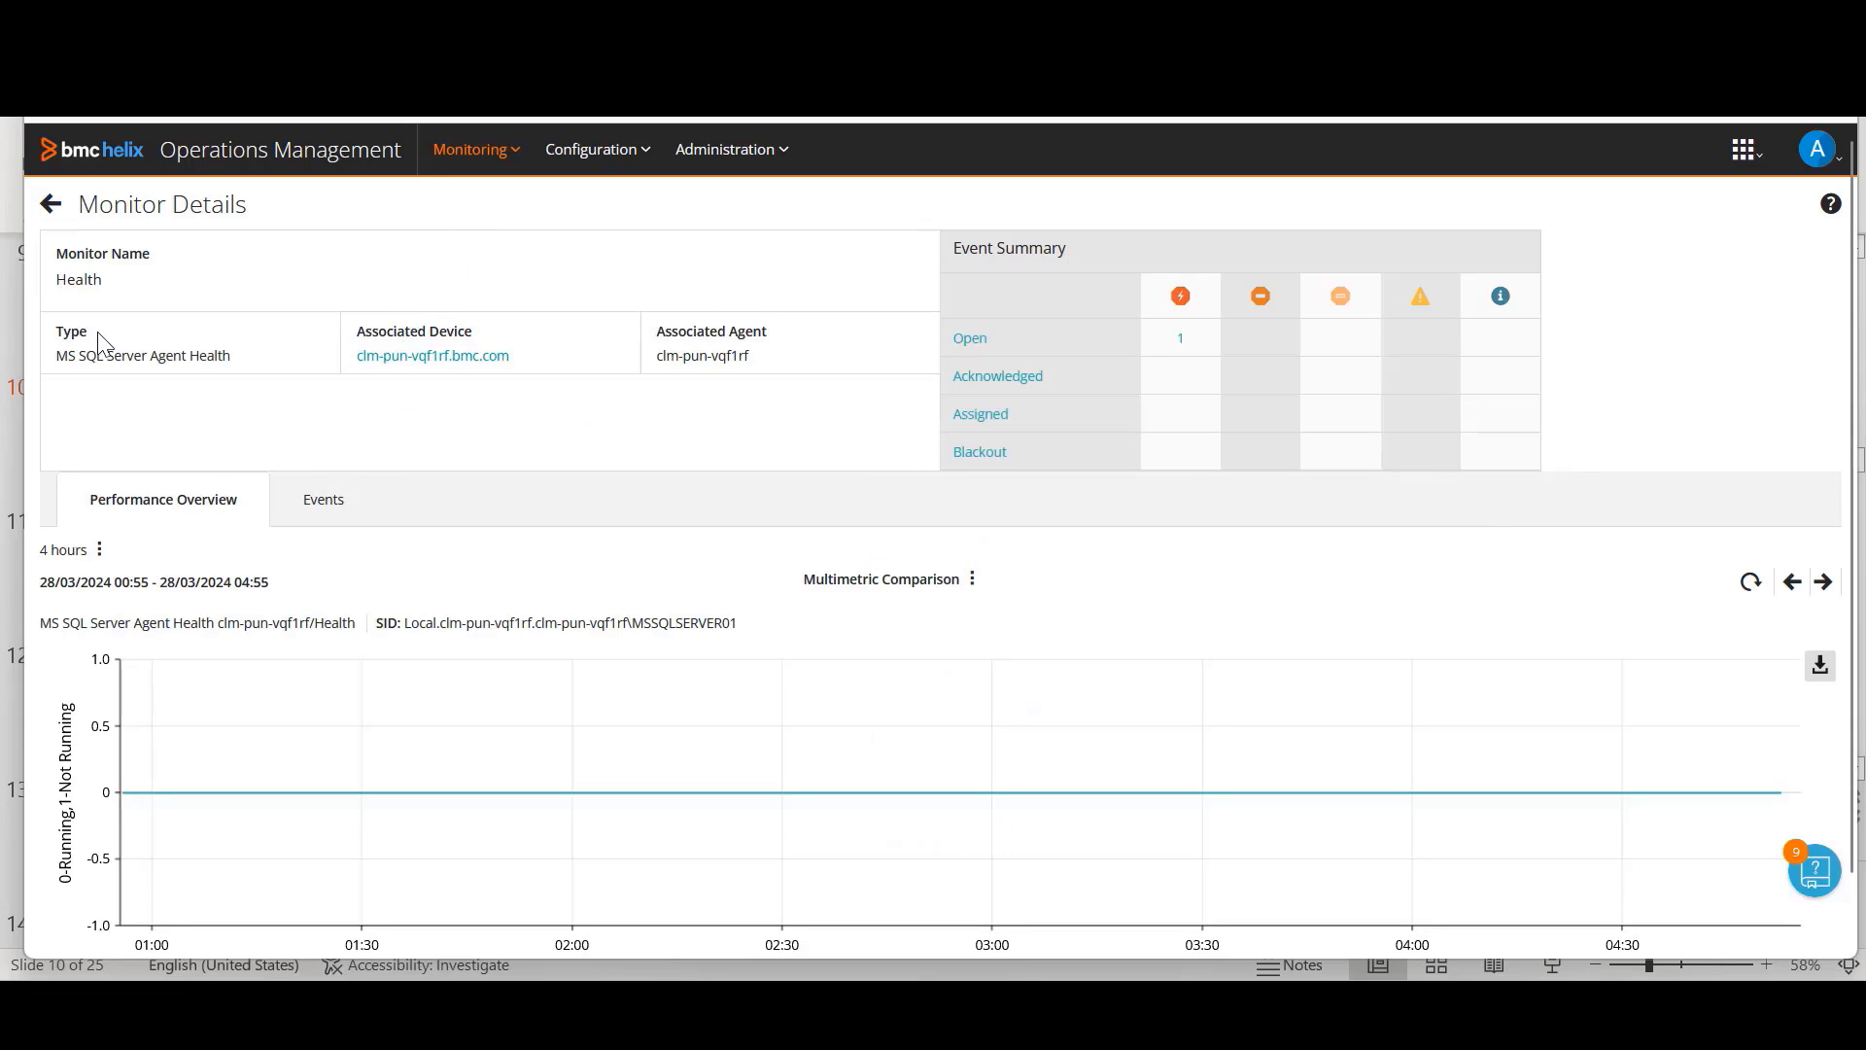
Open the newest MSSQL Alert event from the device's events and browse its detail tabs.
left_click(325, 502)
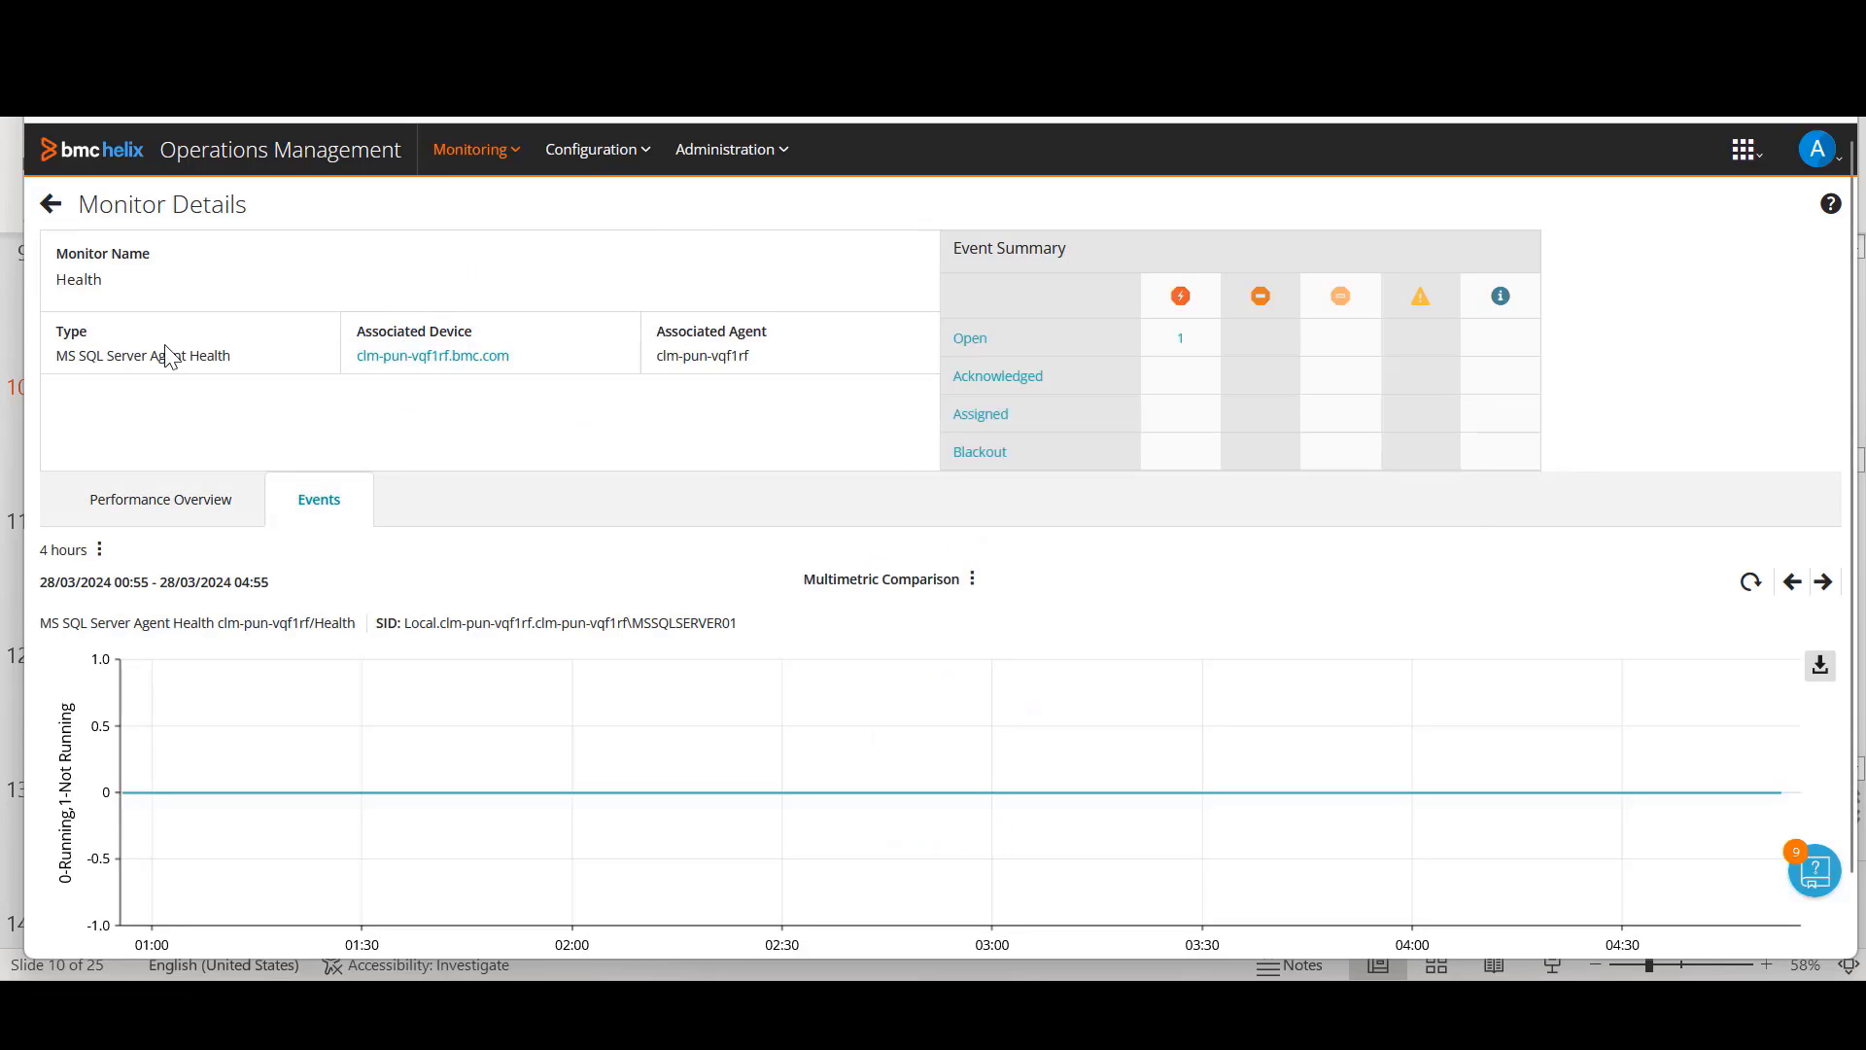
left_click(52, 209)
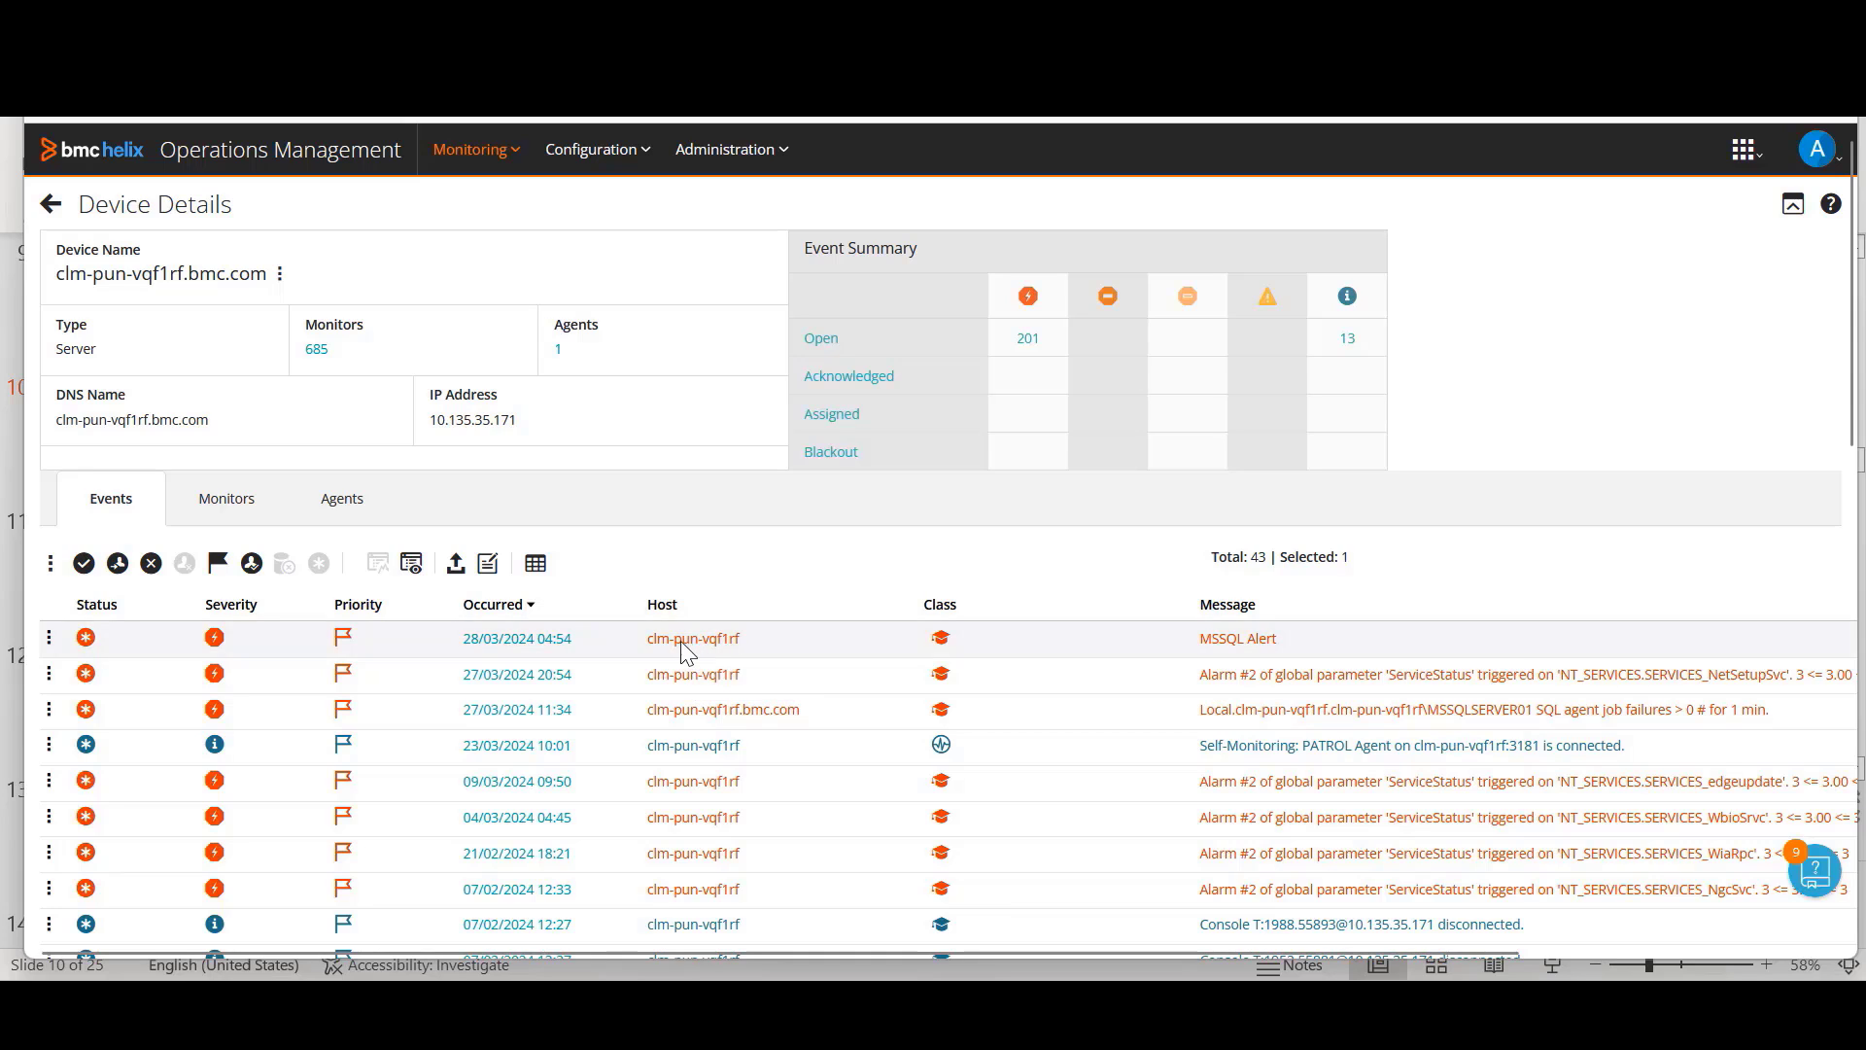
left_click(520, 639)
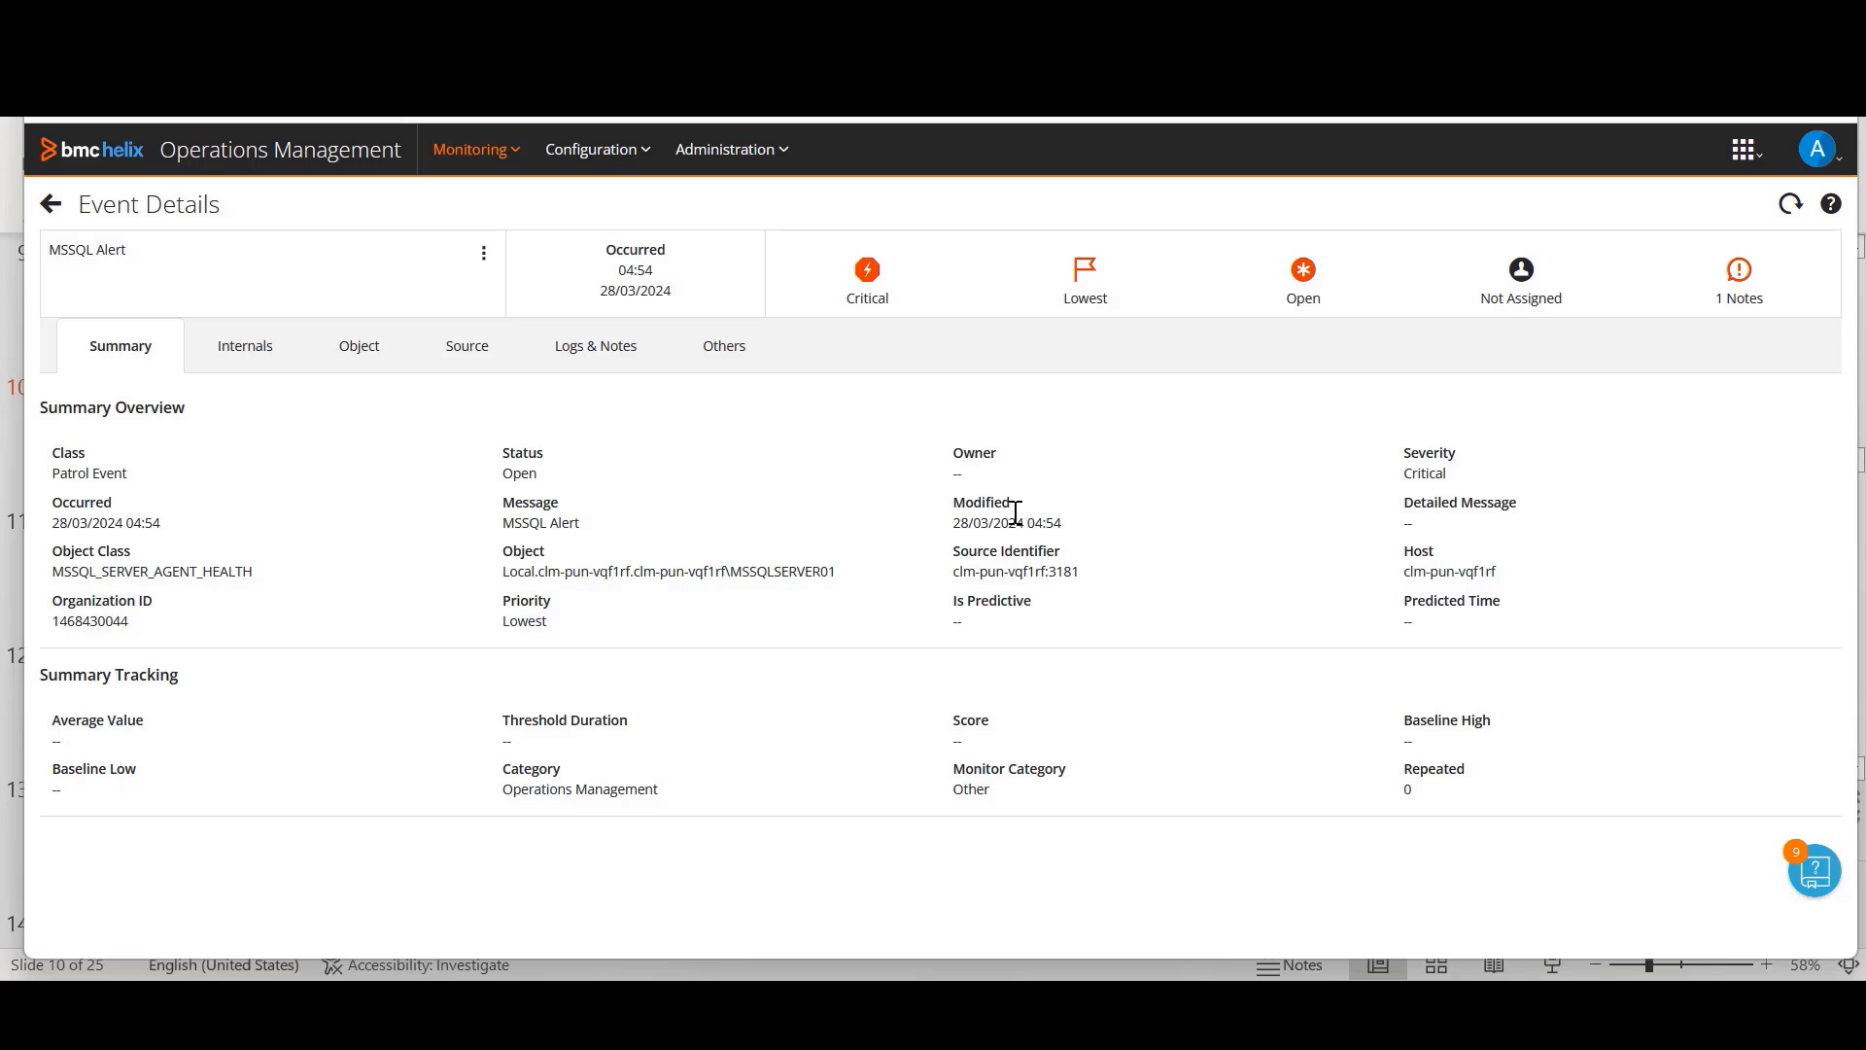
left_click(581, 352)
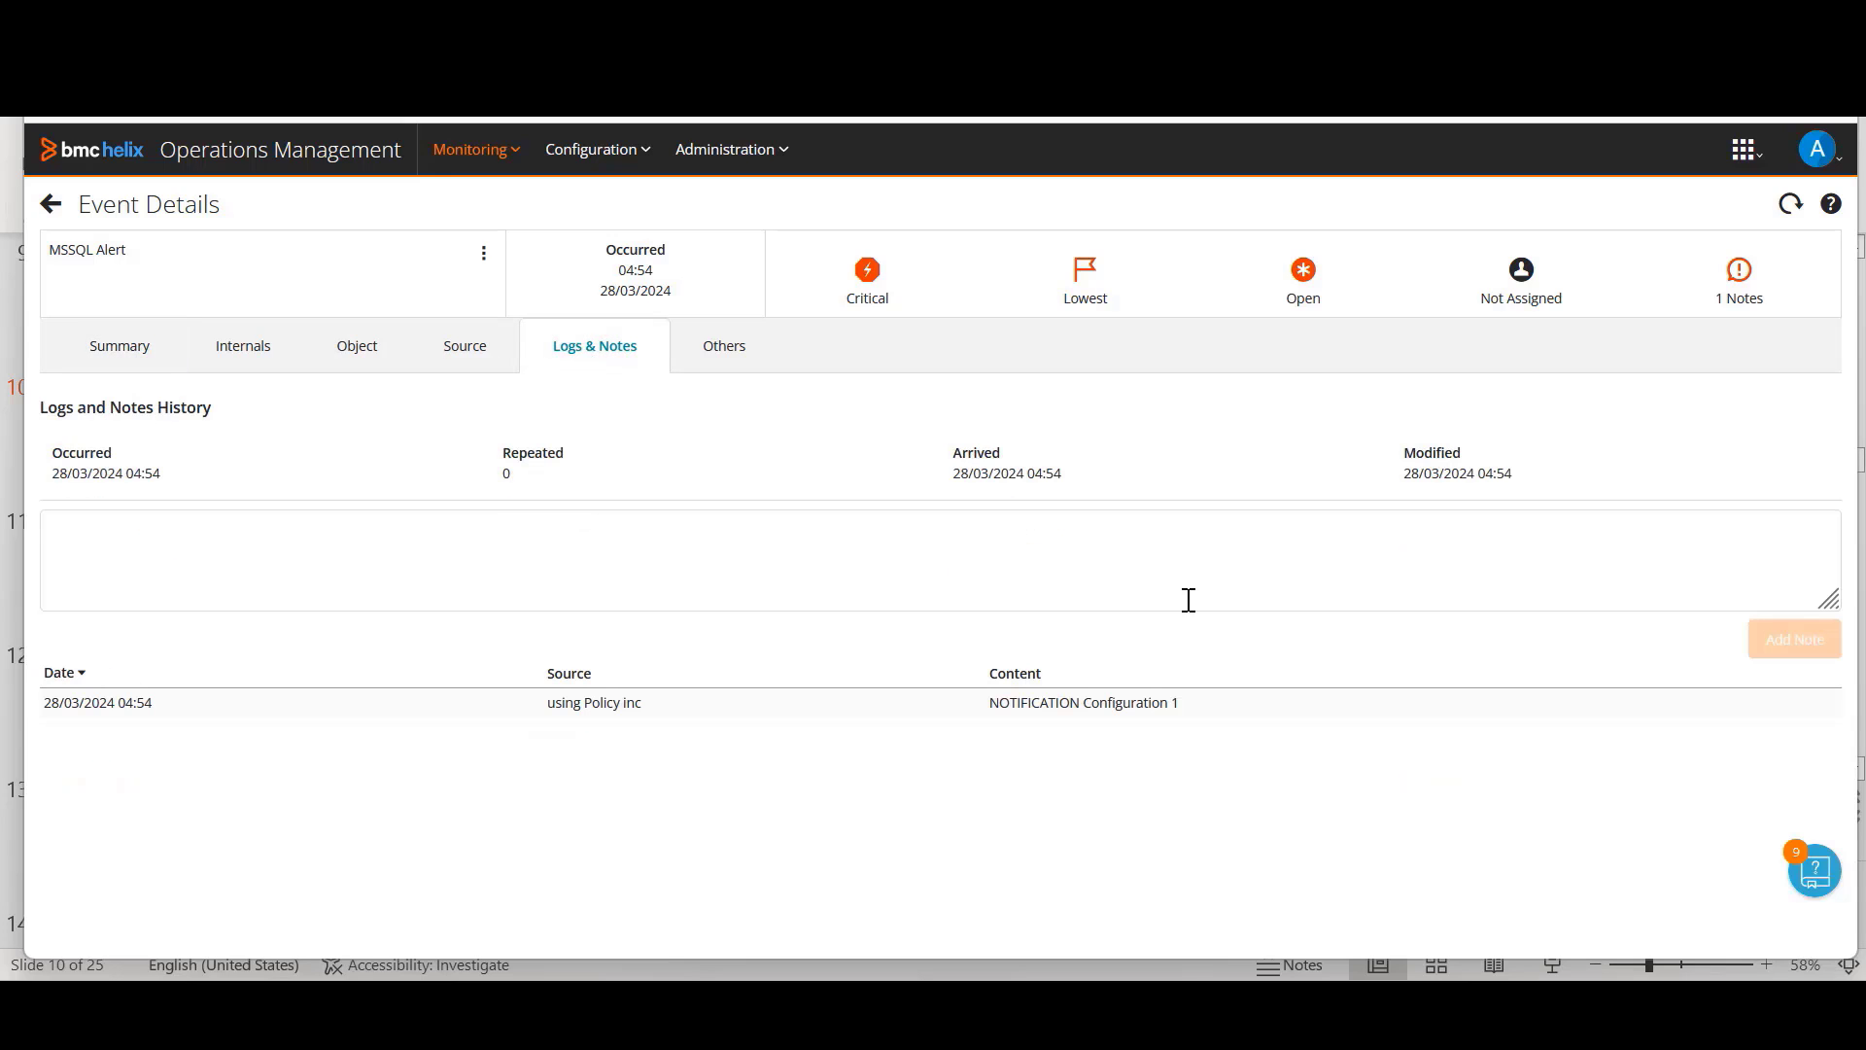
left_click(468, 354)
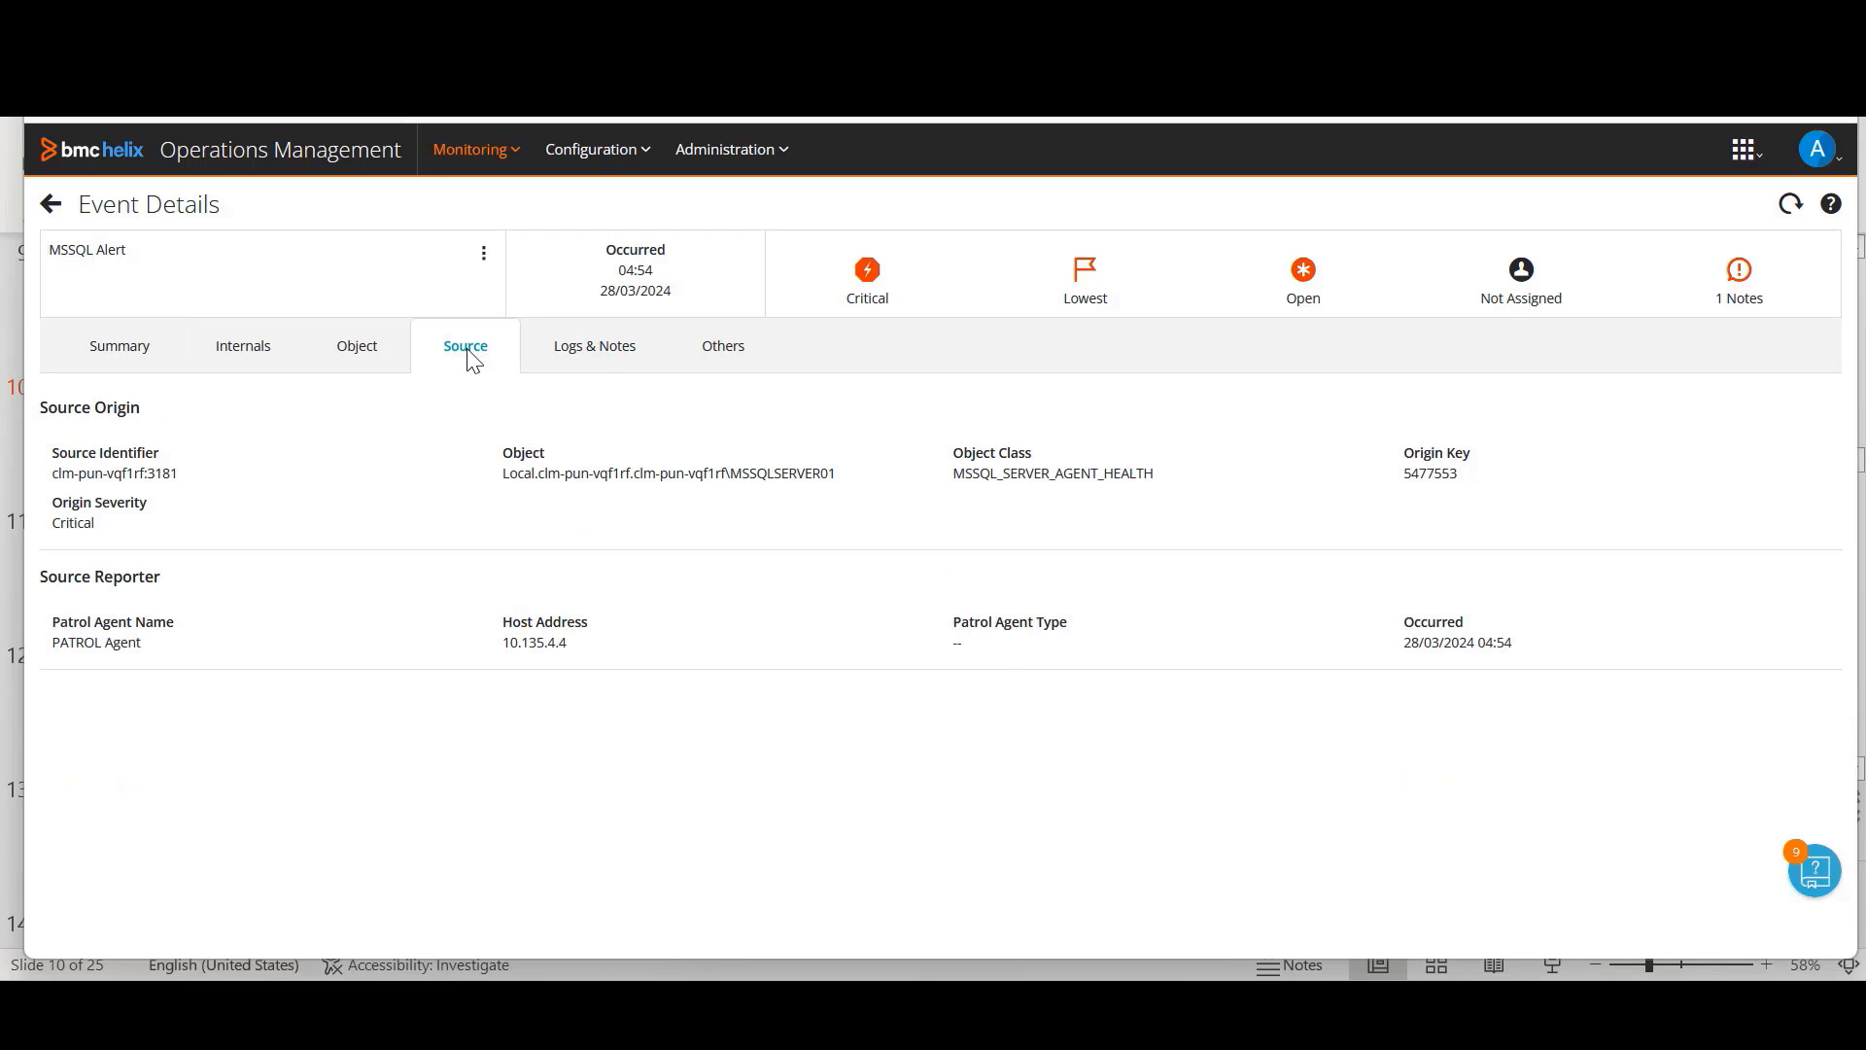
left_click(342, 363)
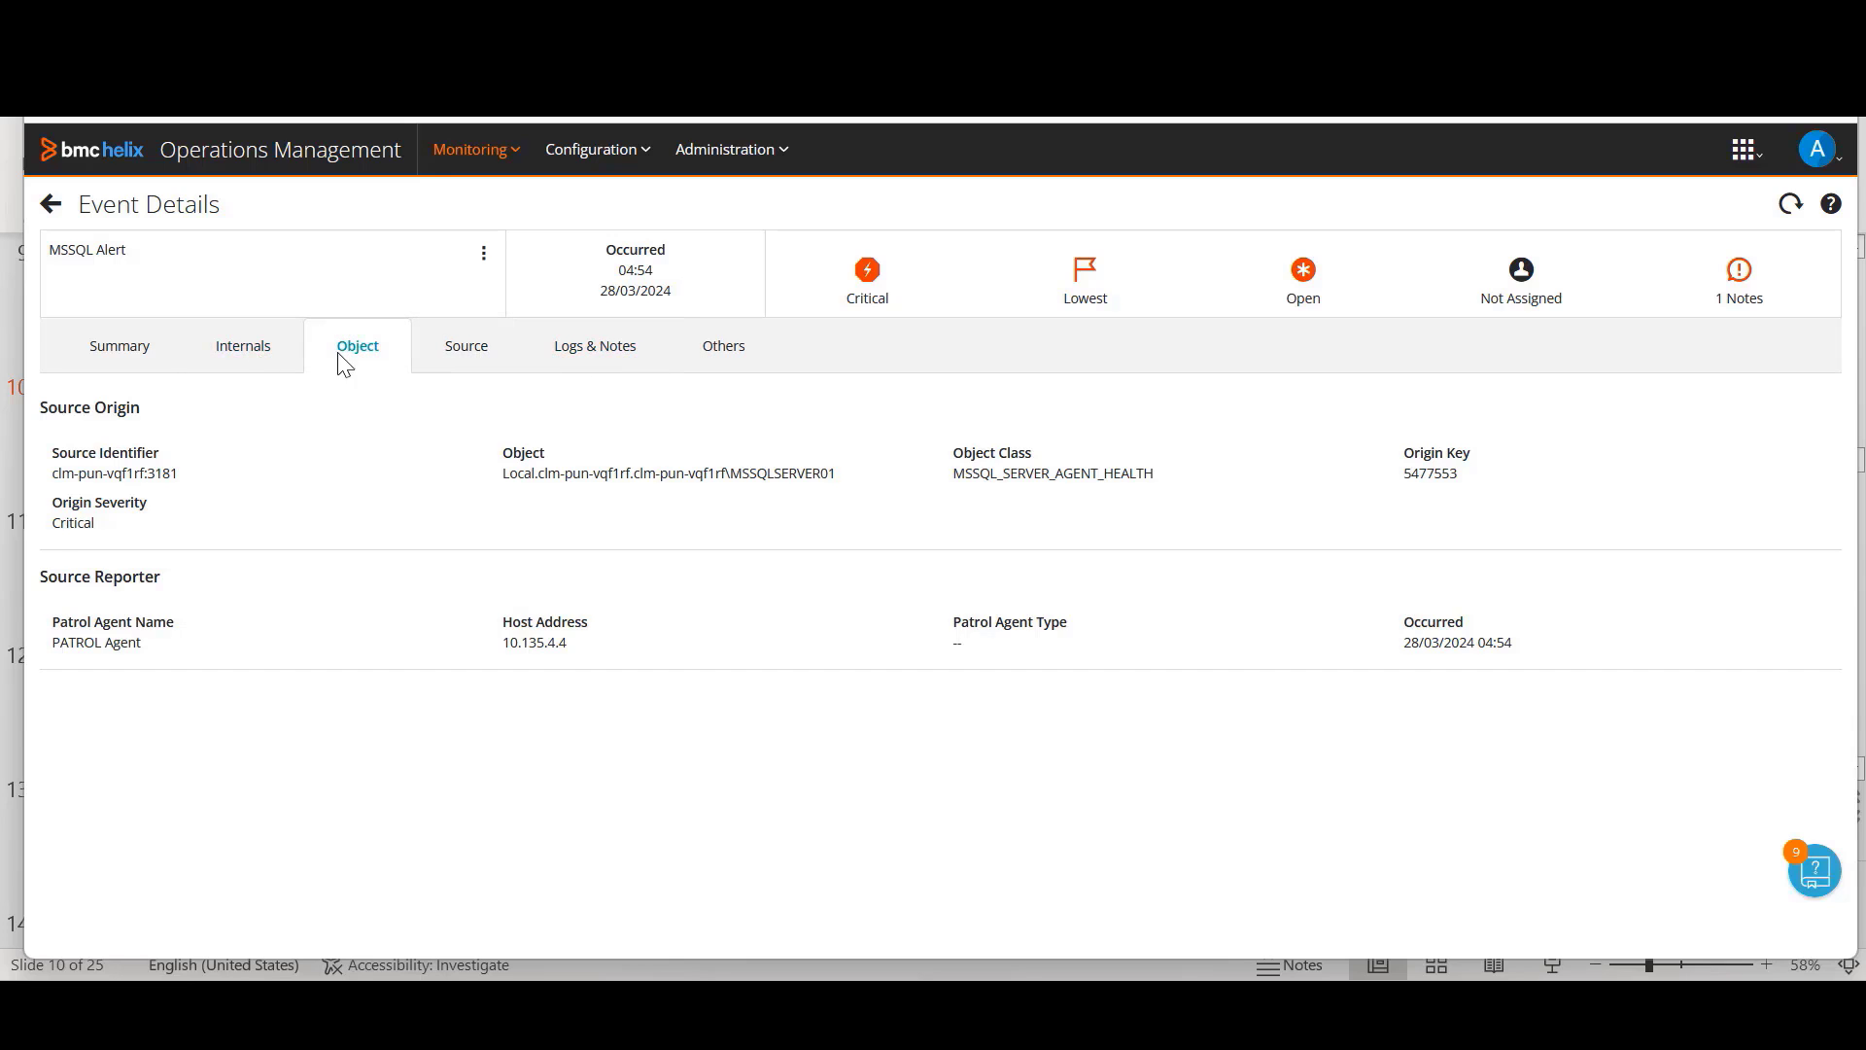
left_click(221, 366)
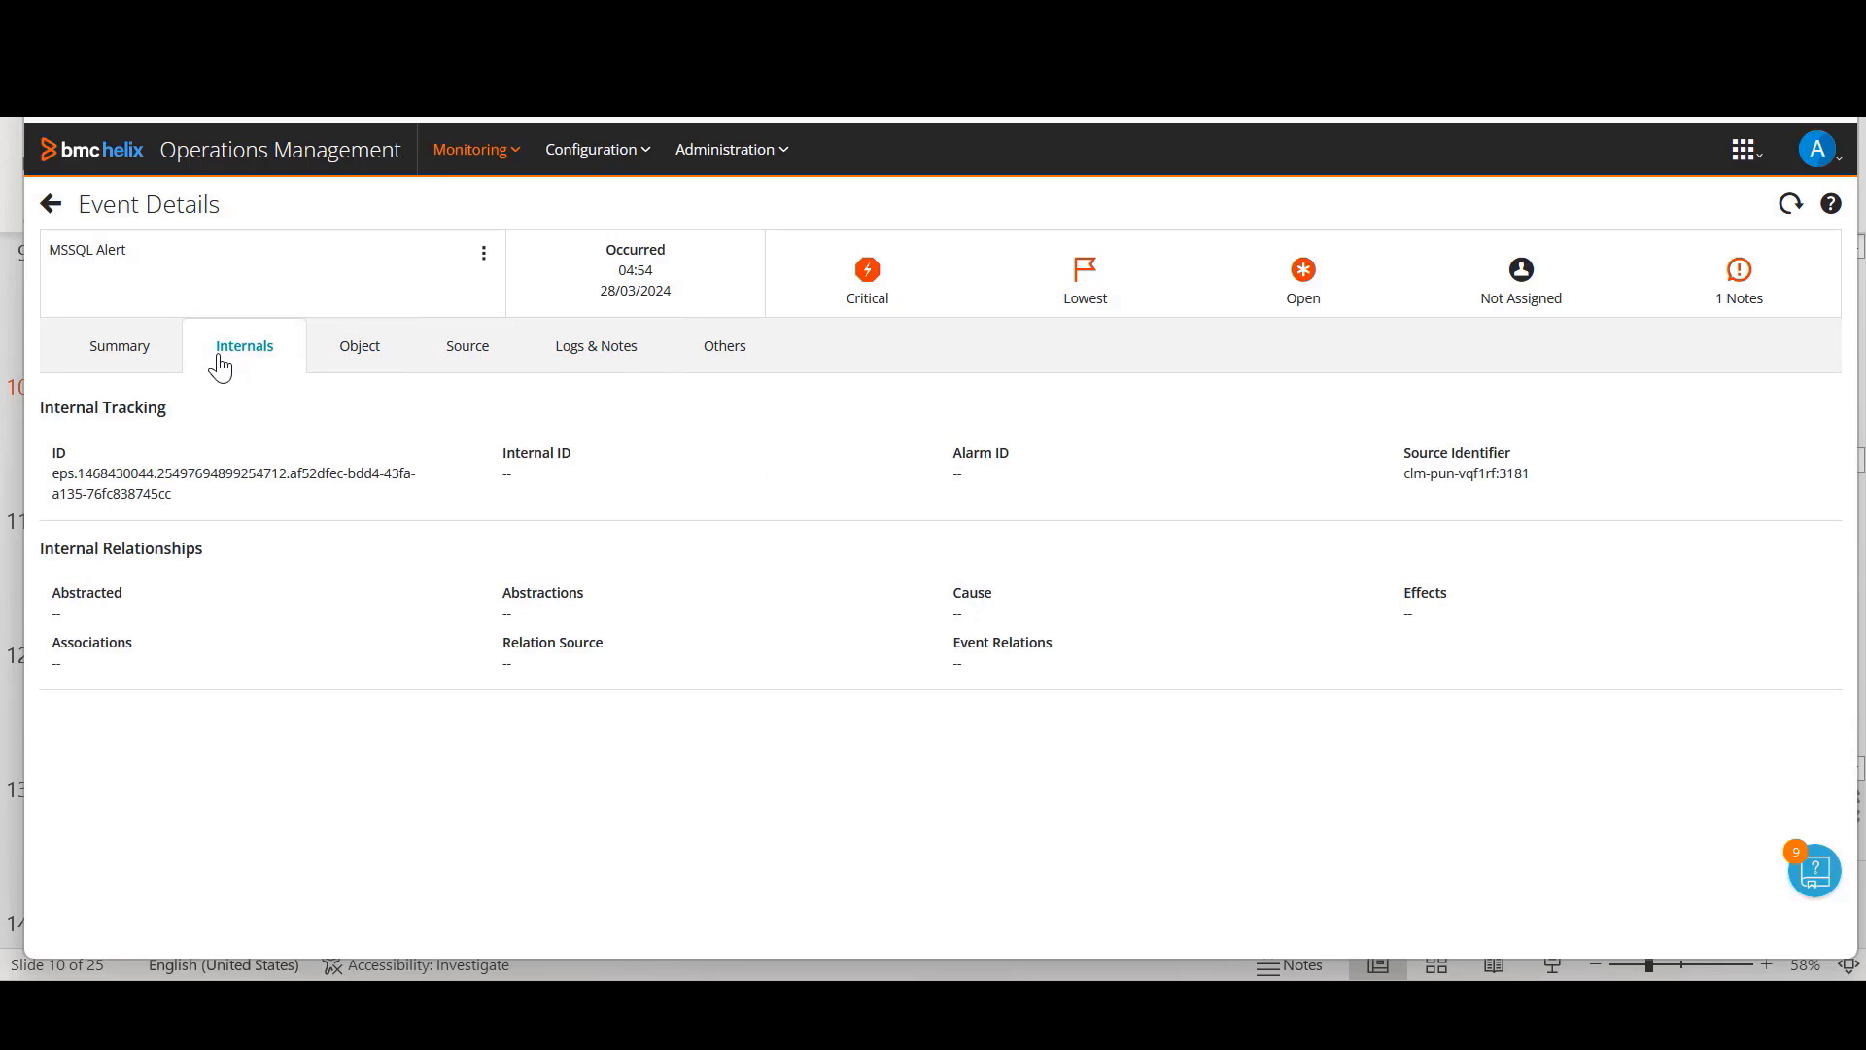
left_click(151, 362)
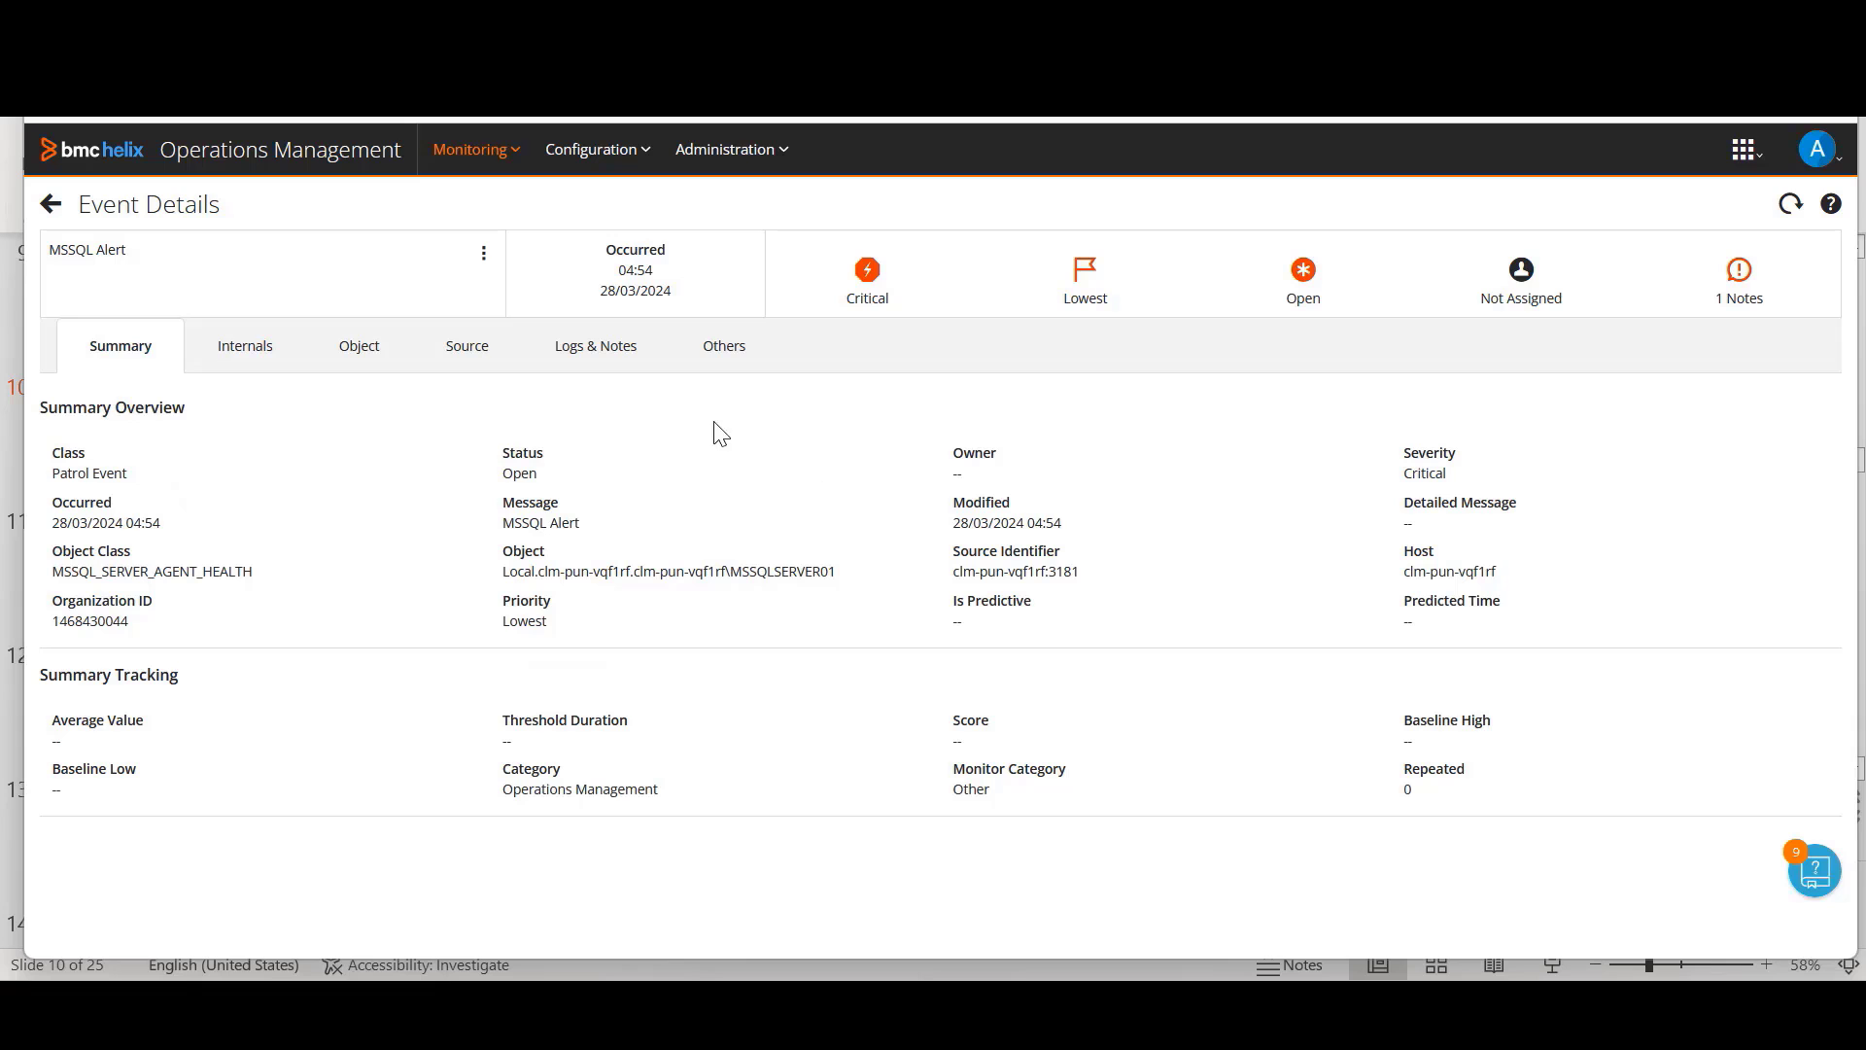
Scroll the Others fields to Arguments, mark the failed job sample_test_job, and return to the event list.
left_click(706, 351)
scroll(1216, 587, "down", 7)
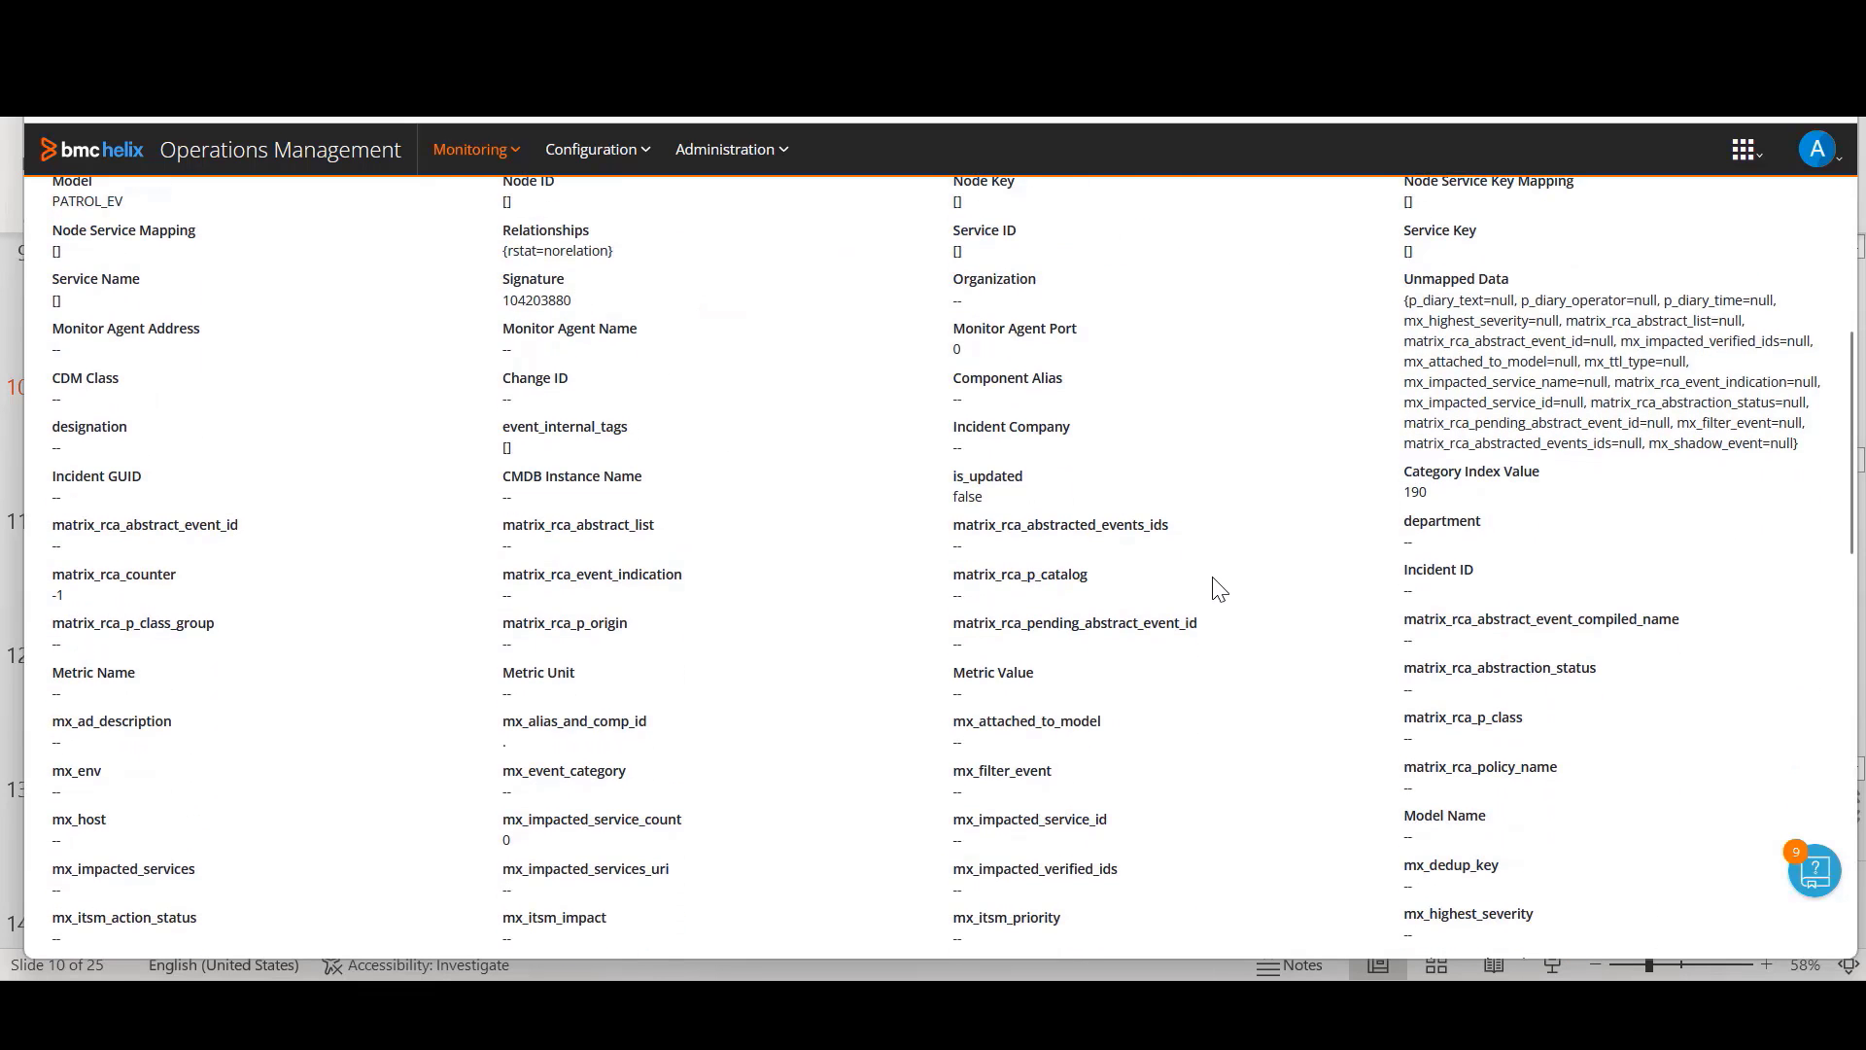
scroll(1203, 483, "down", 4)
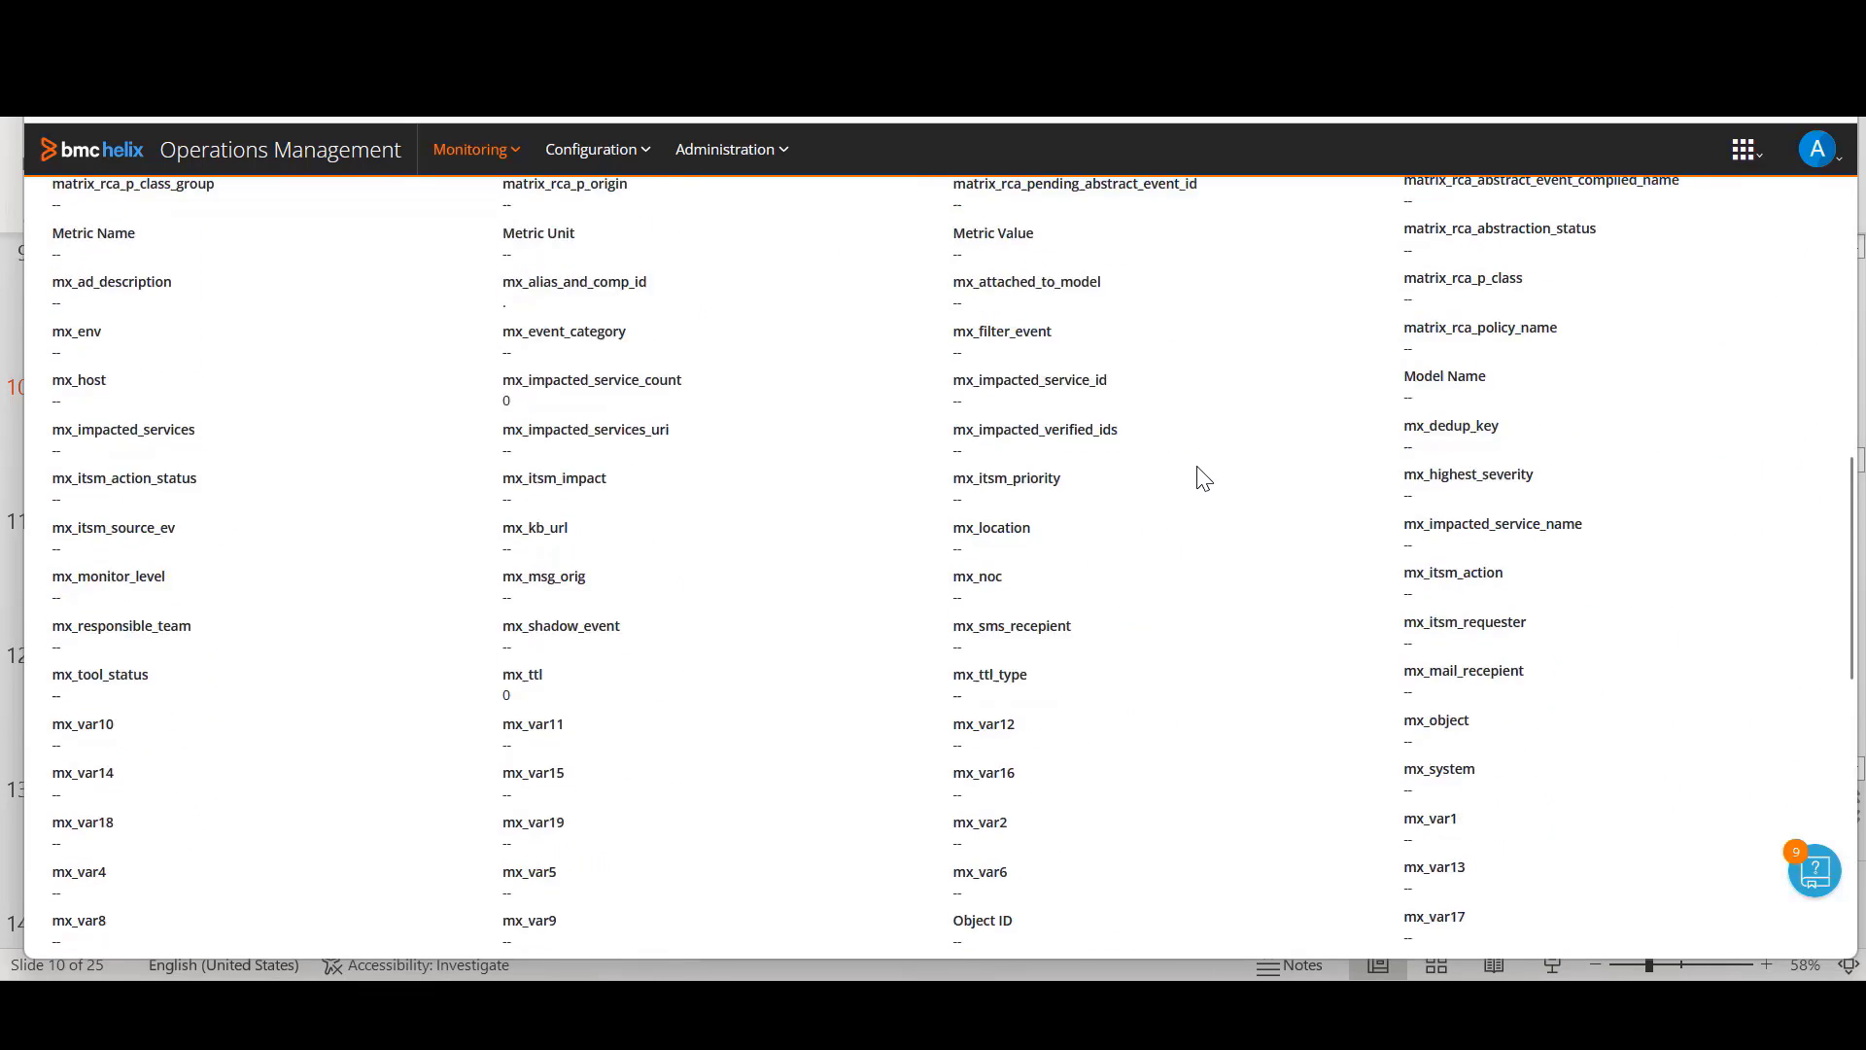
scroll(1204, 479, "down", 6)
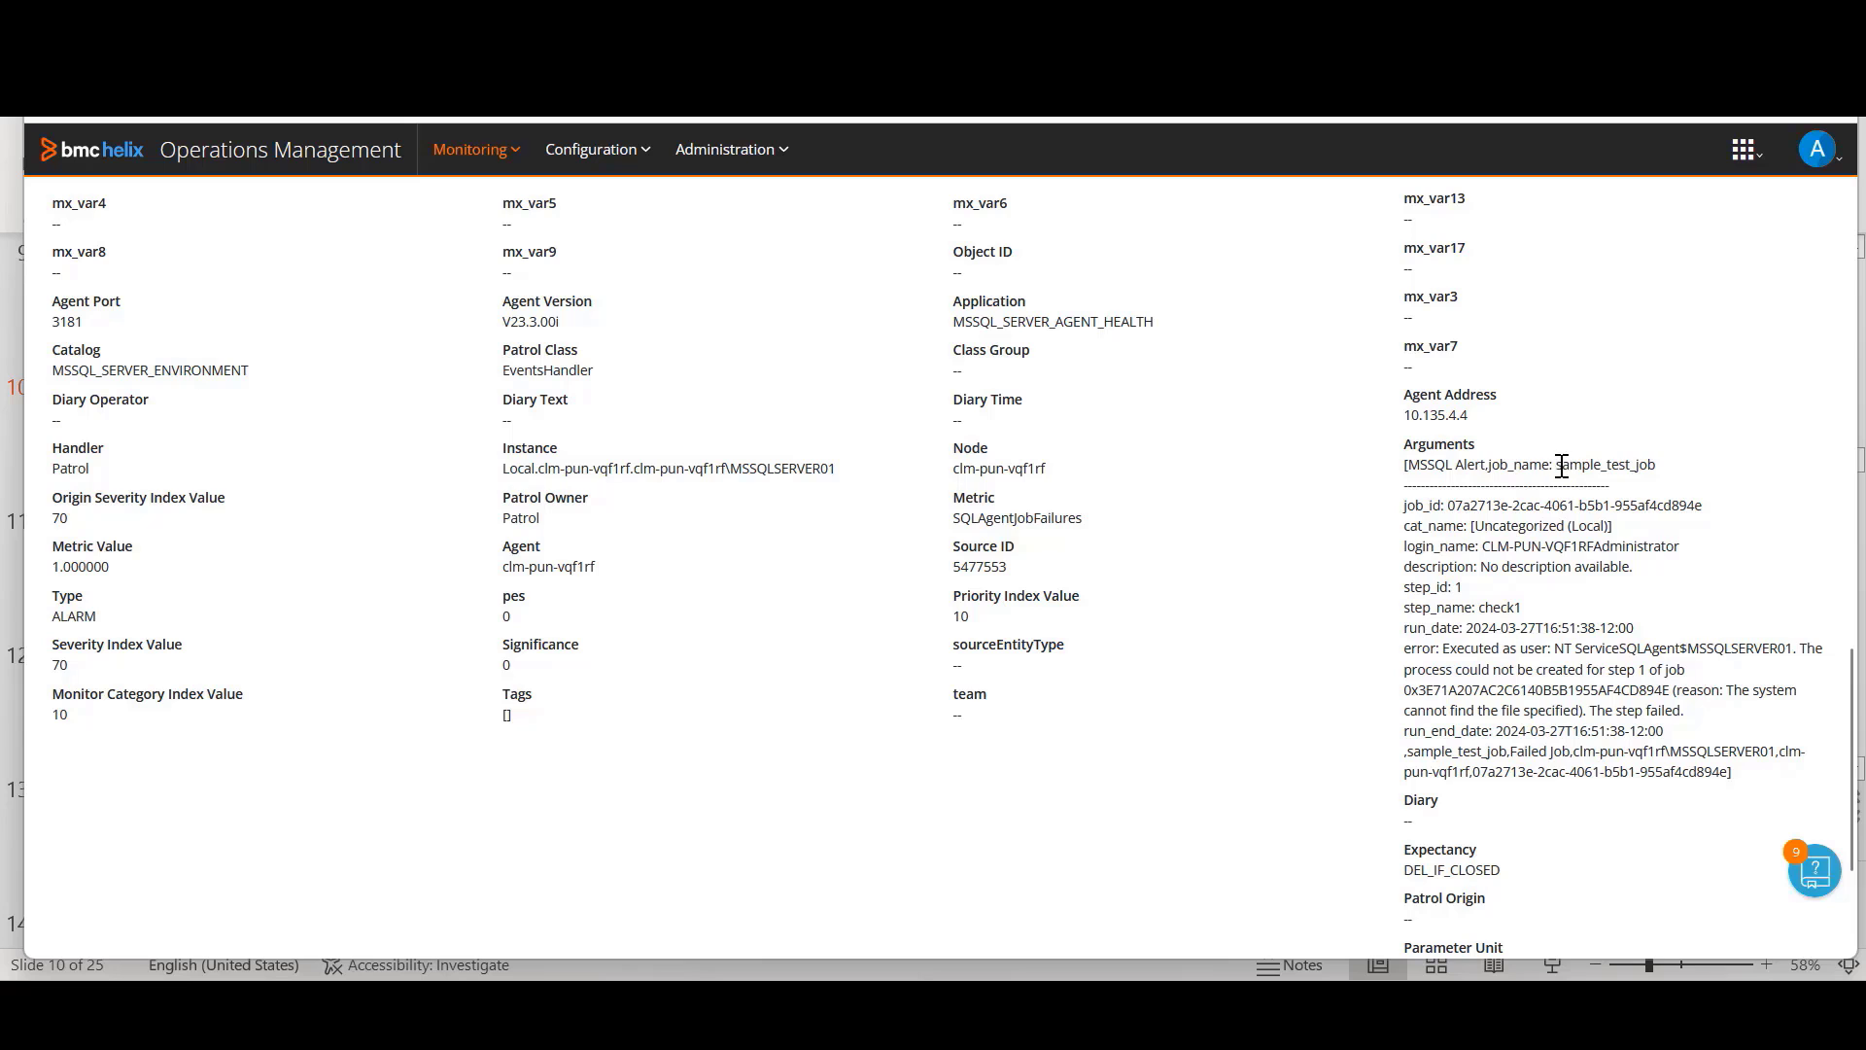
left_click_drag(1561, 466, 1703, 482)
scroll(787, 661, "up", 10)
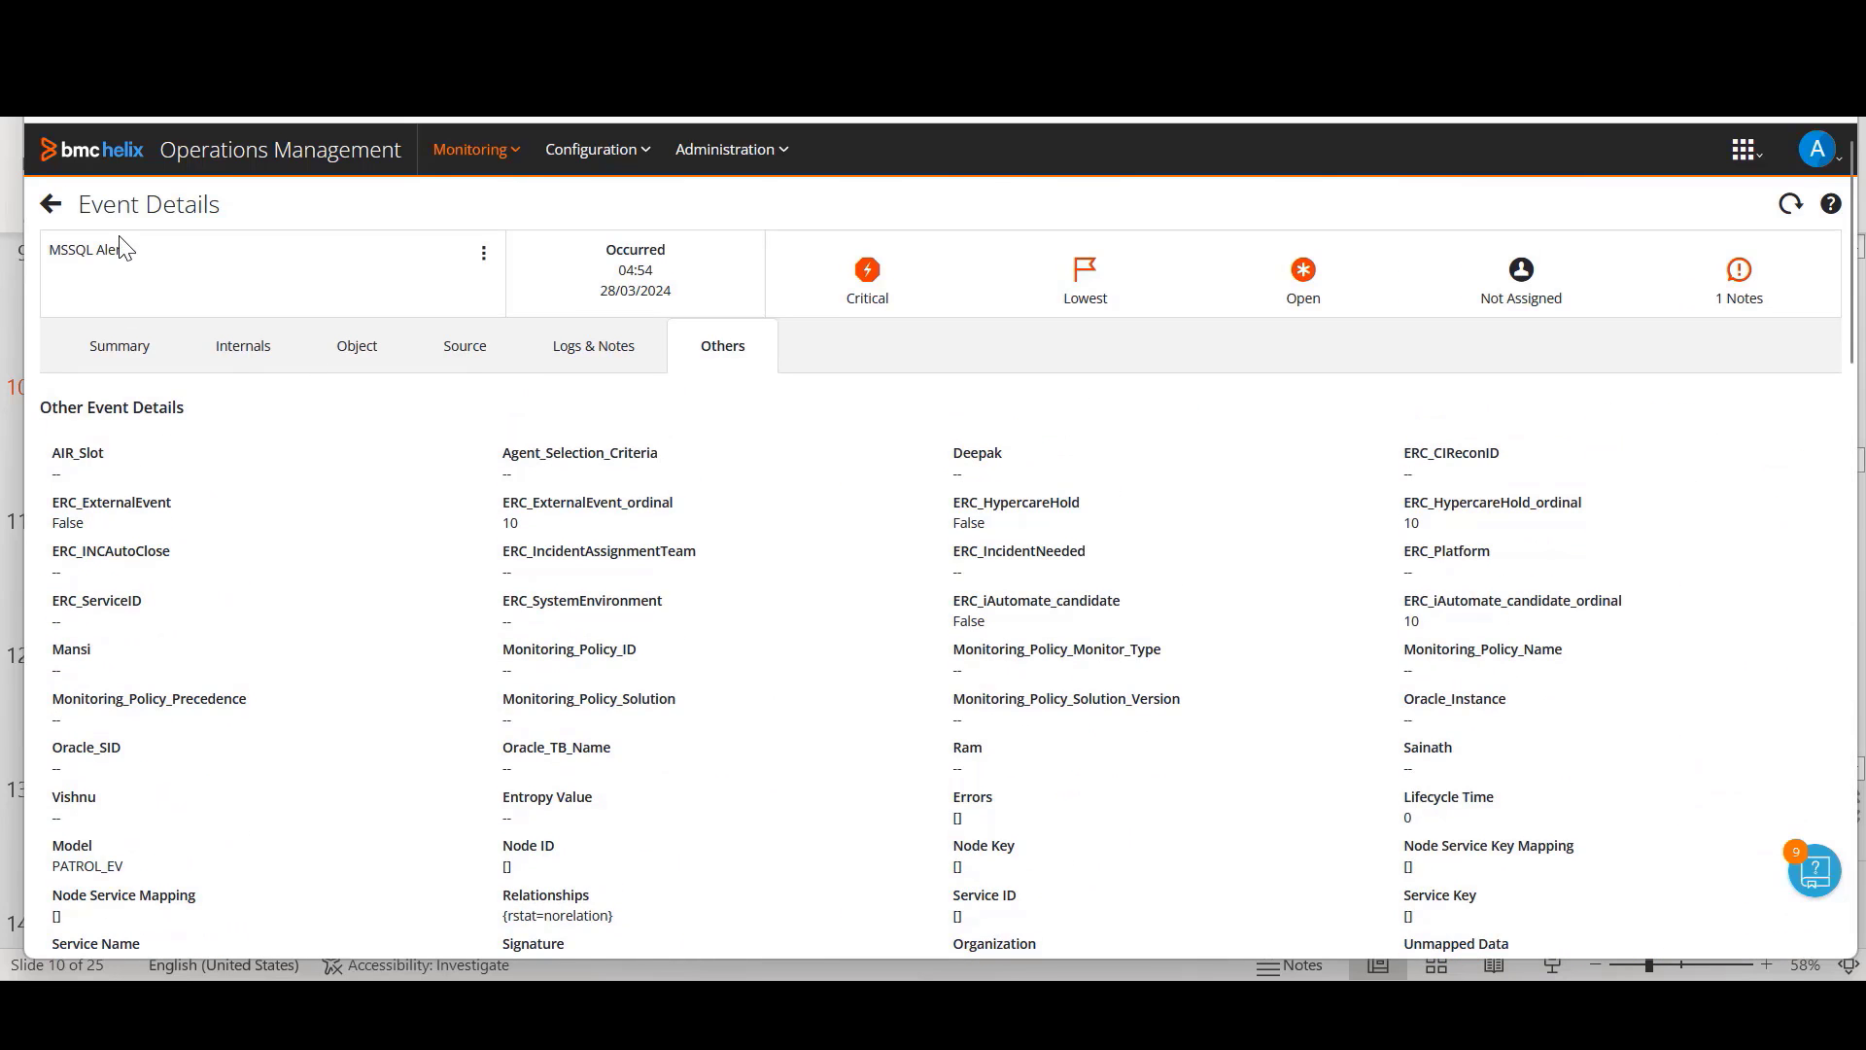
left_click(51, 207)
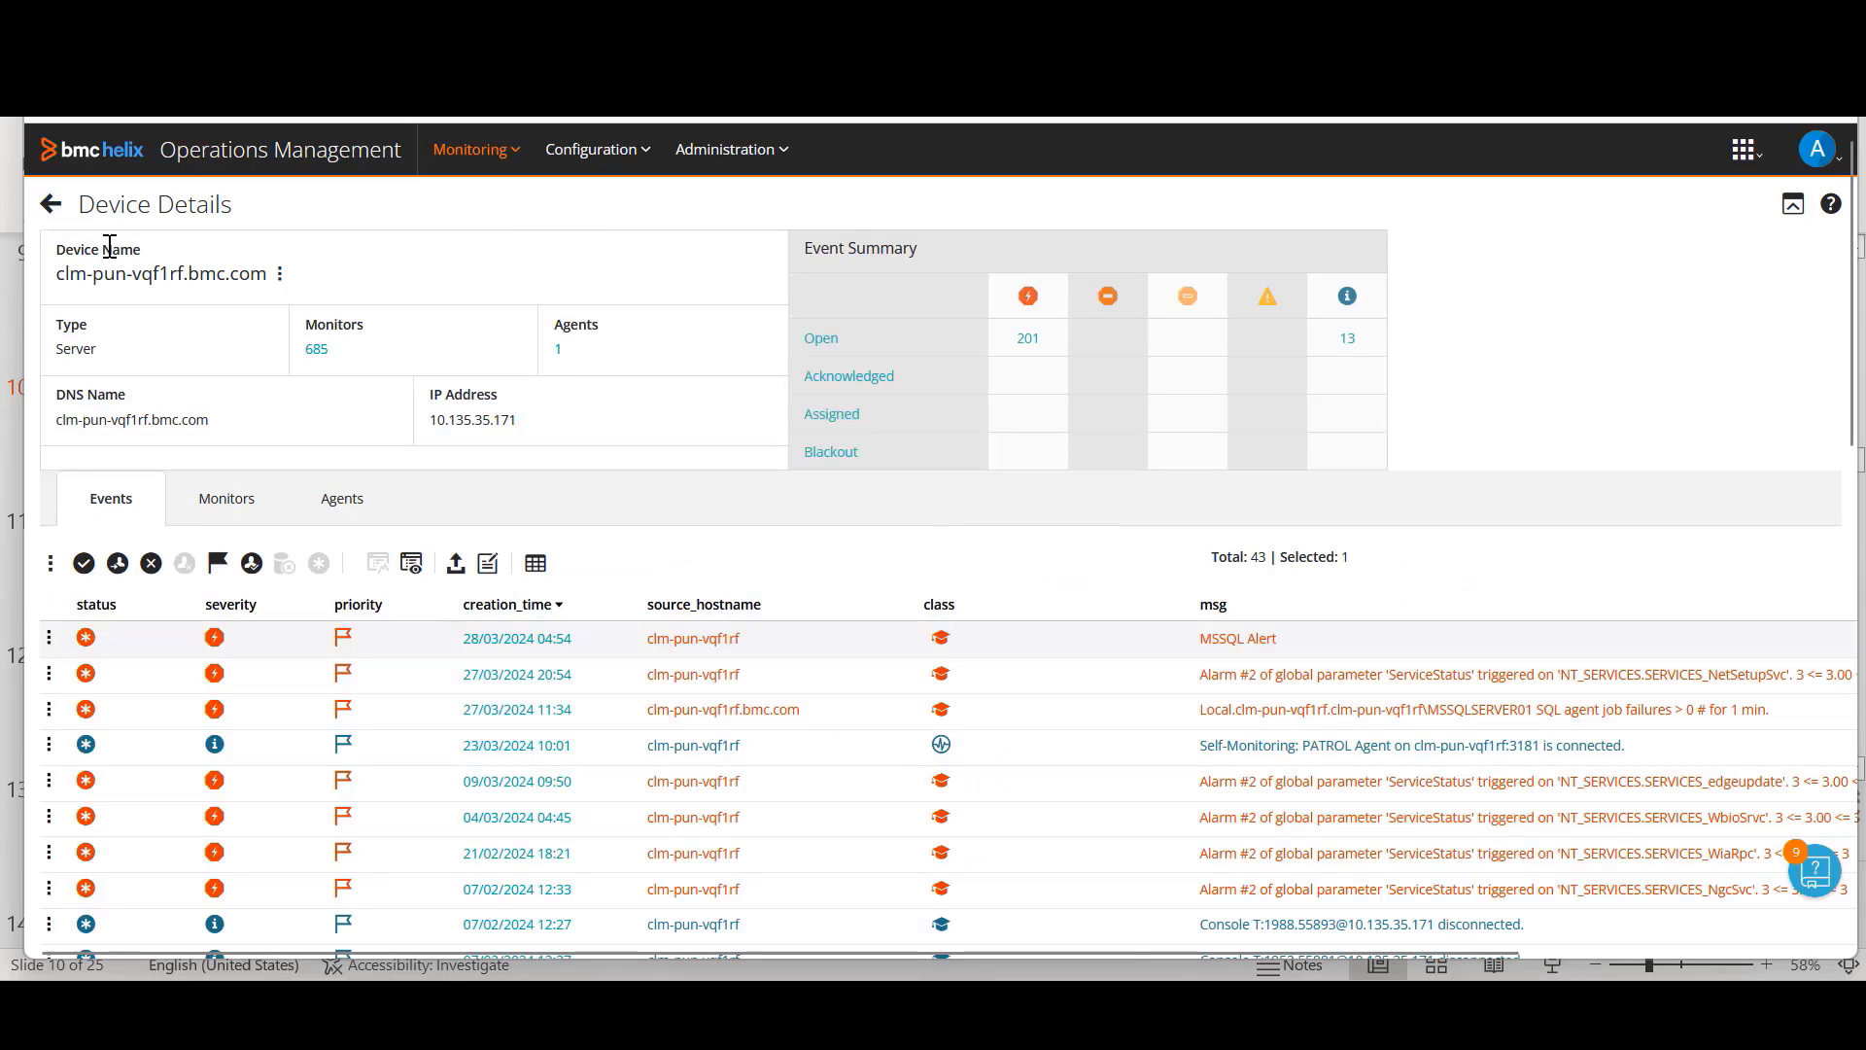
Go to Configuration > Monitor Policies and edit the SQL monitoring policy.
left_click(53, 206)
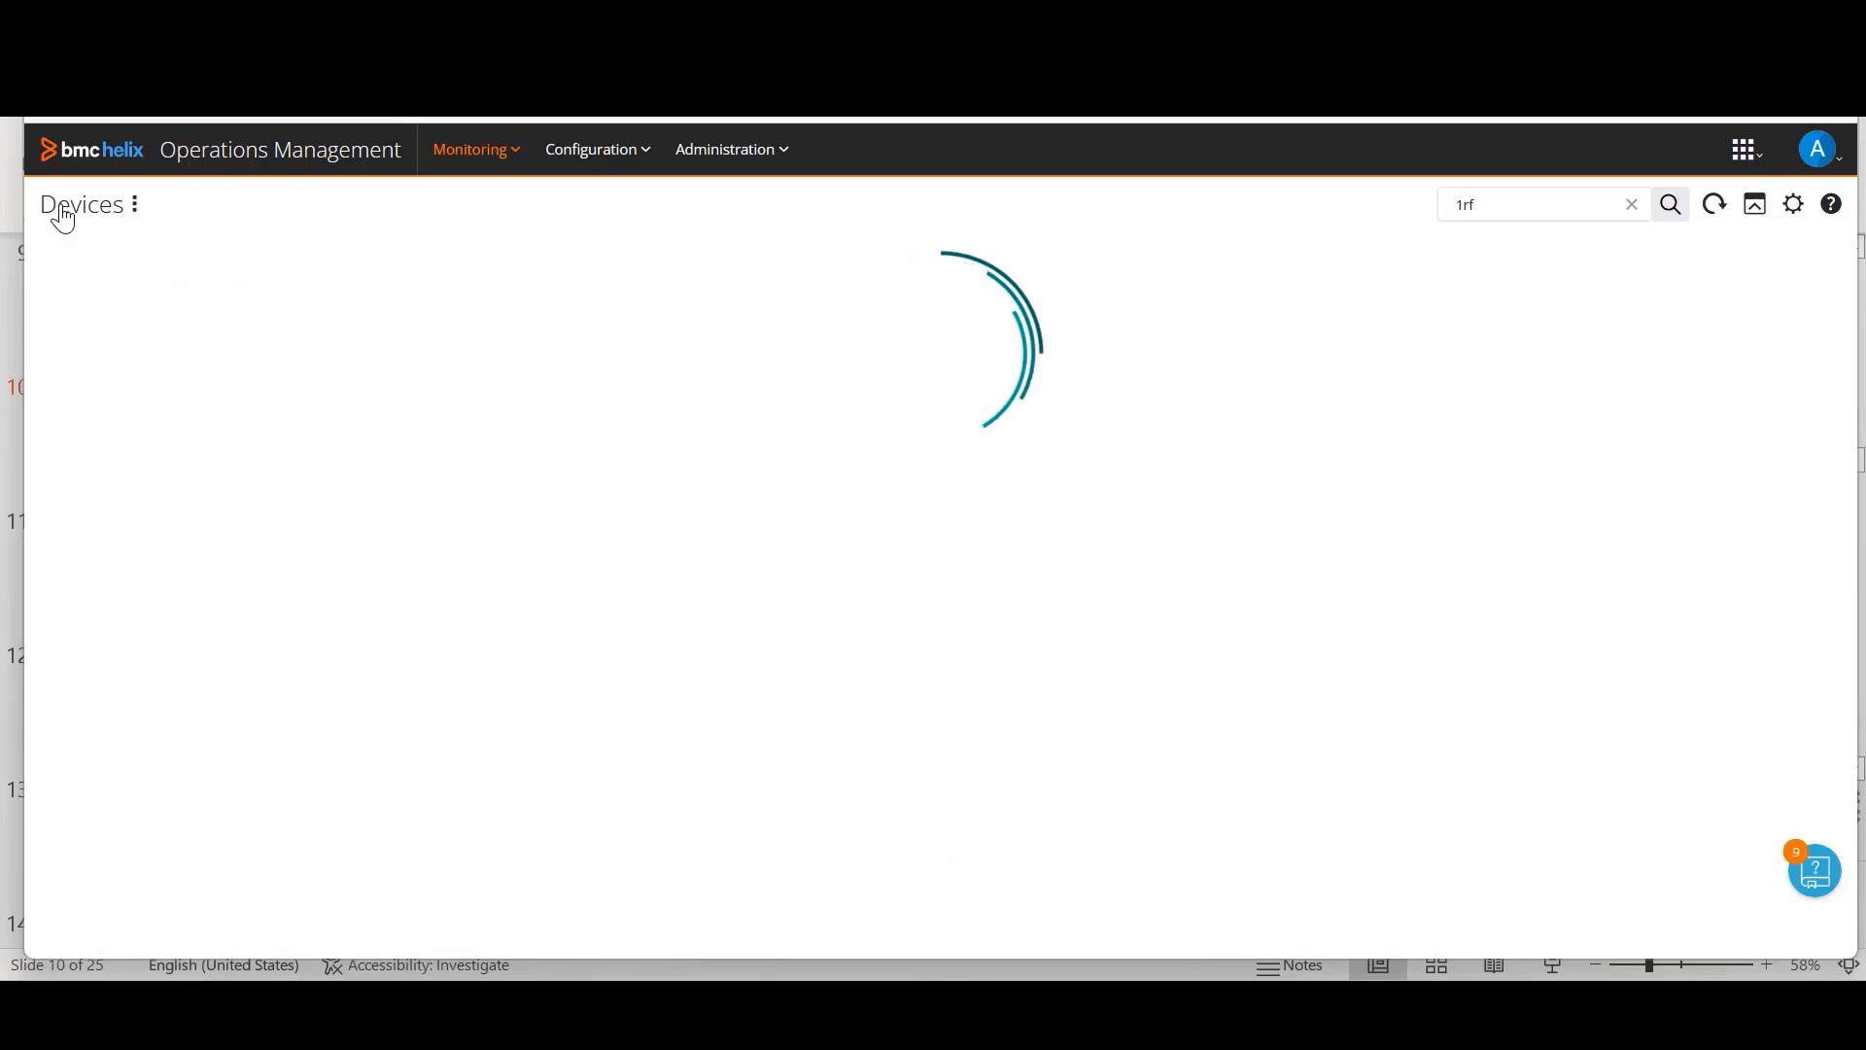
left_click(574, 155)
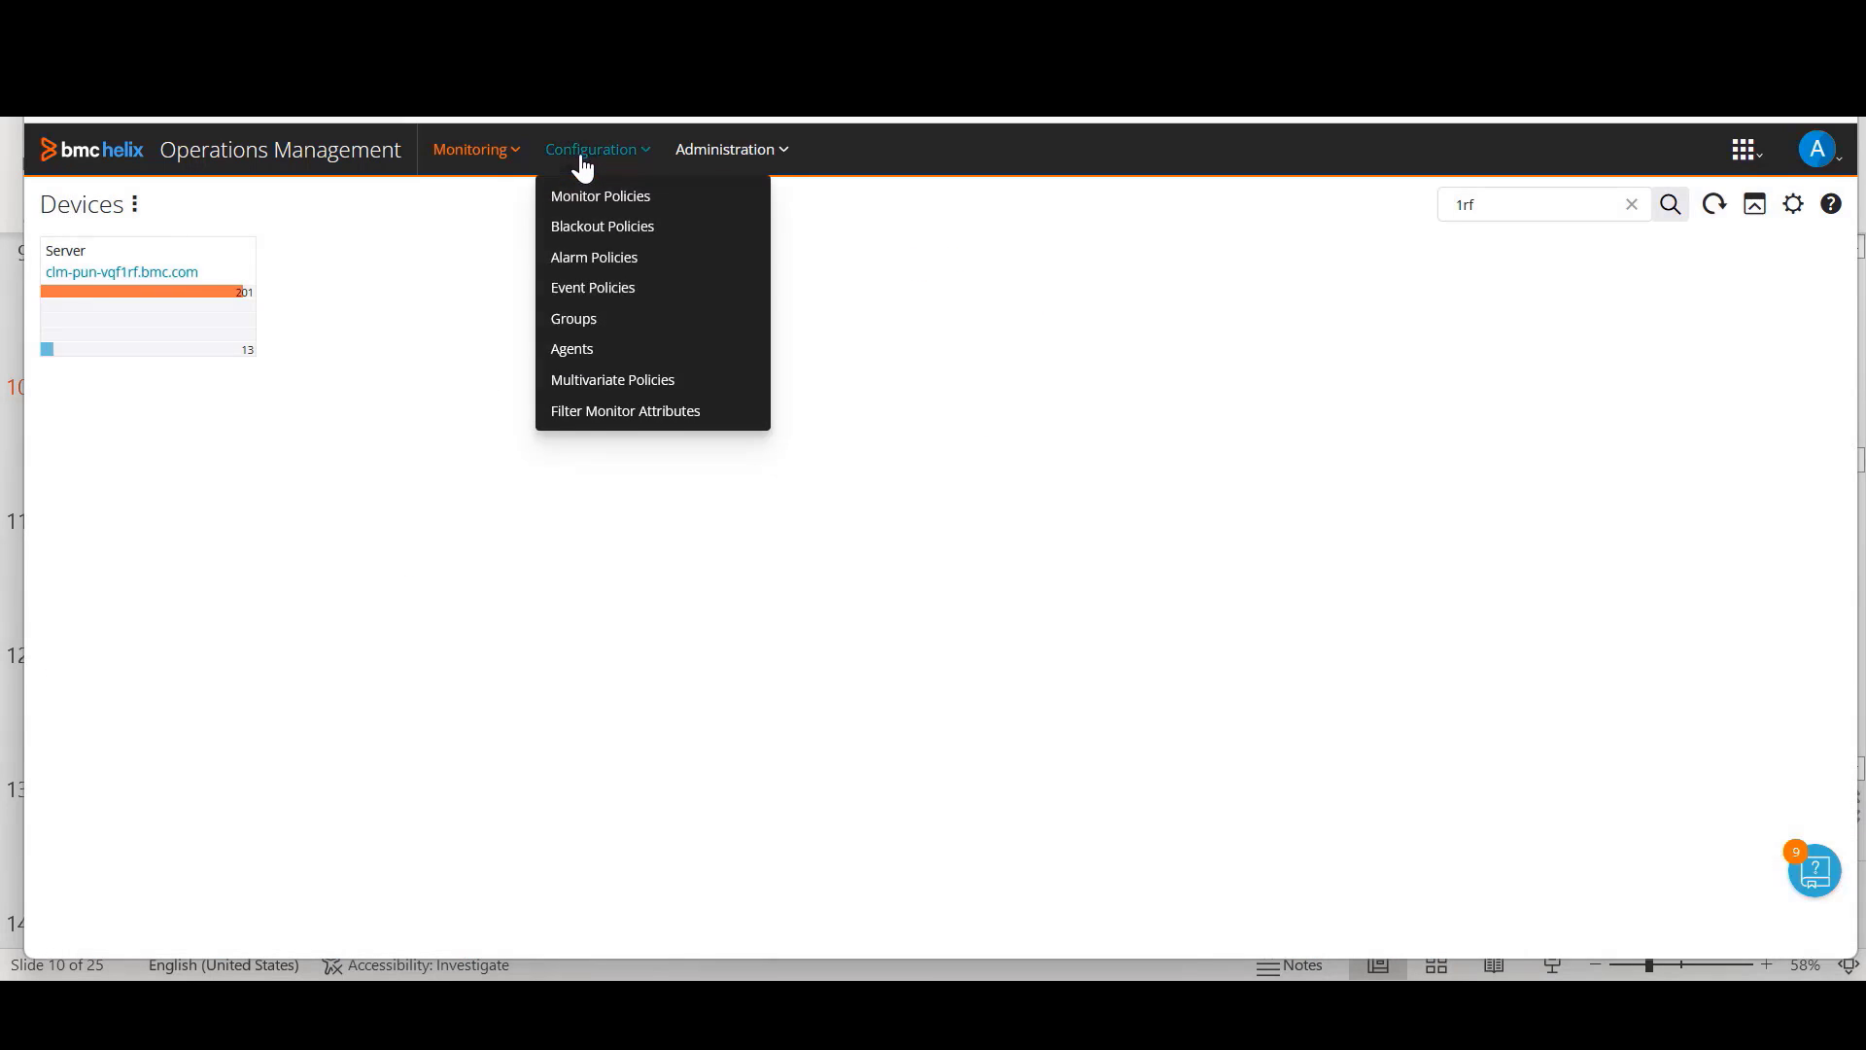
left_click(588, 198)
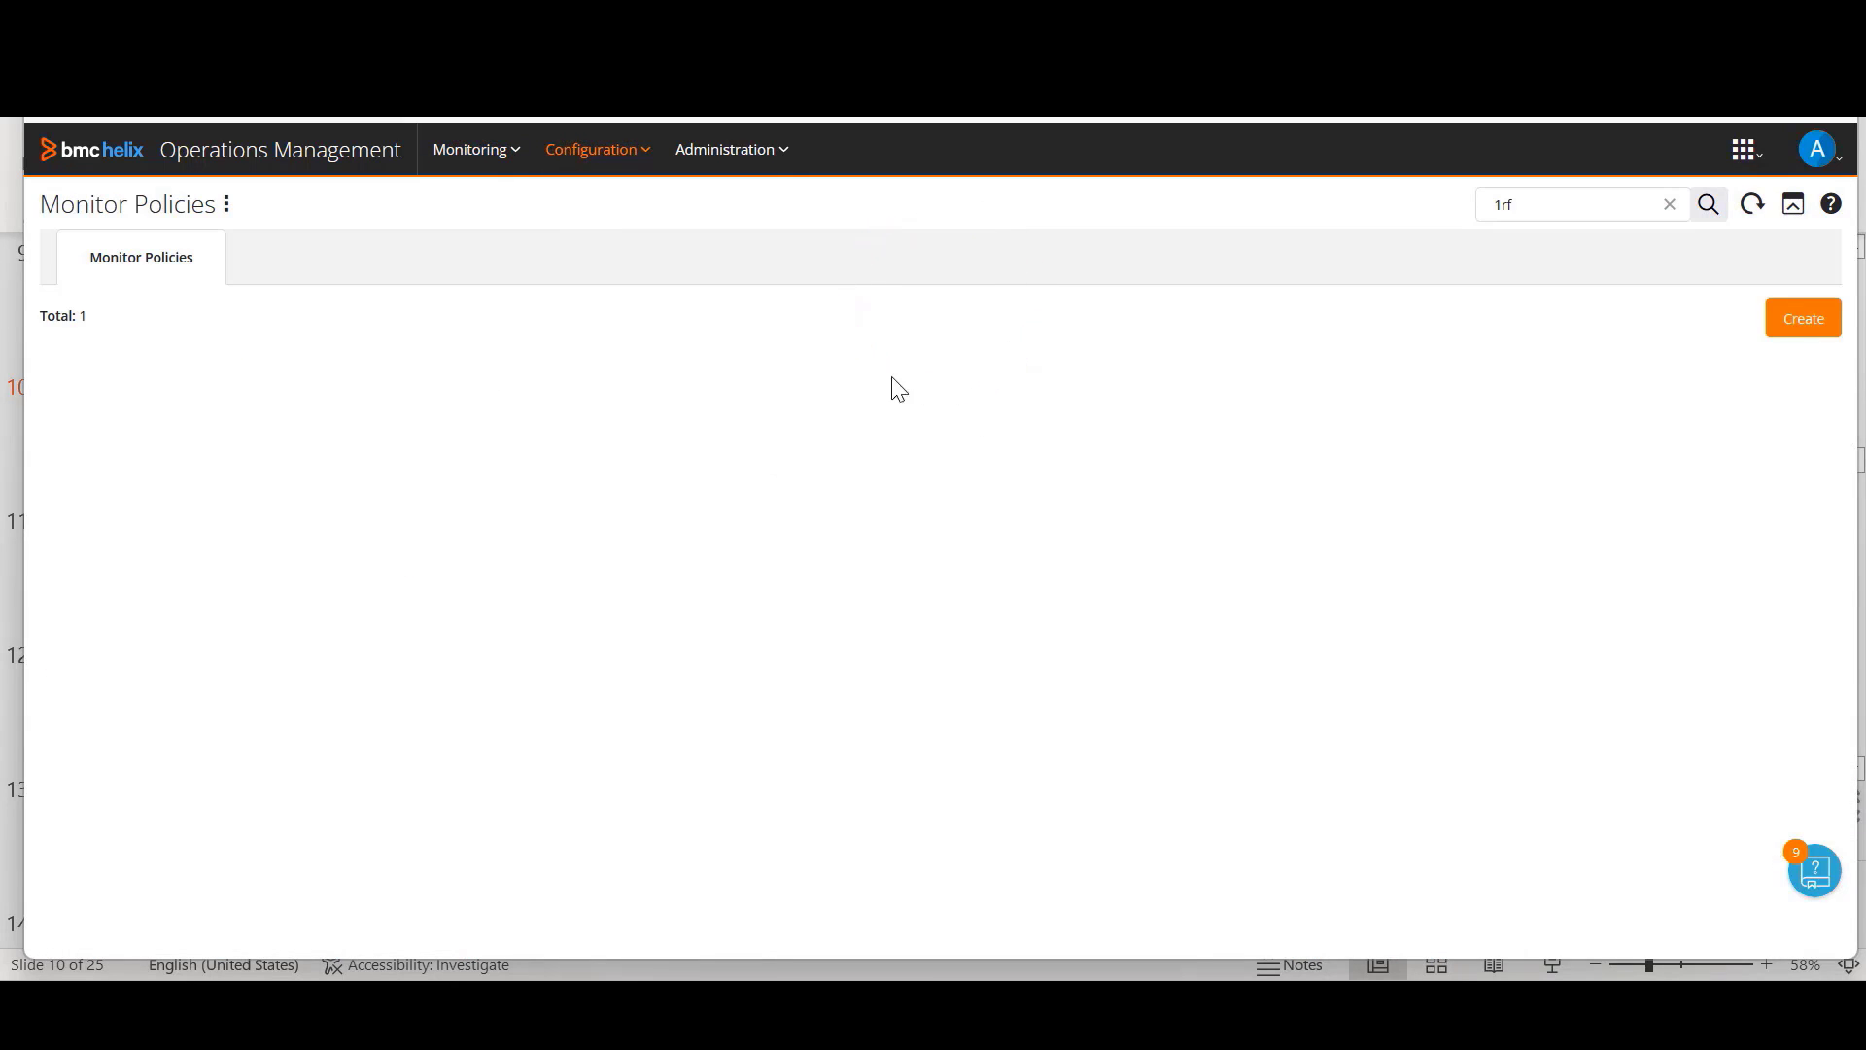
left_click(1555, 213)
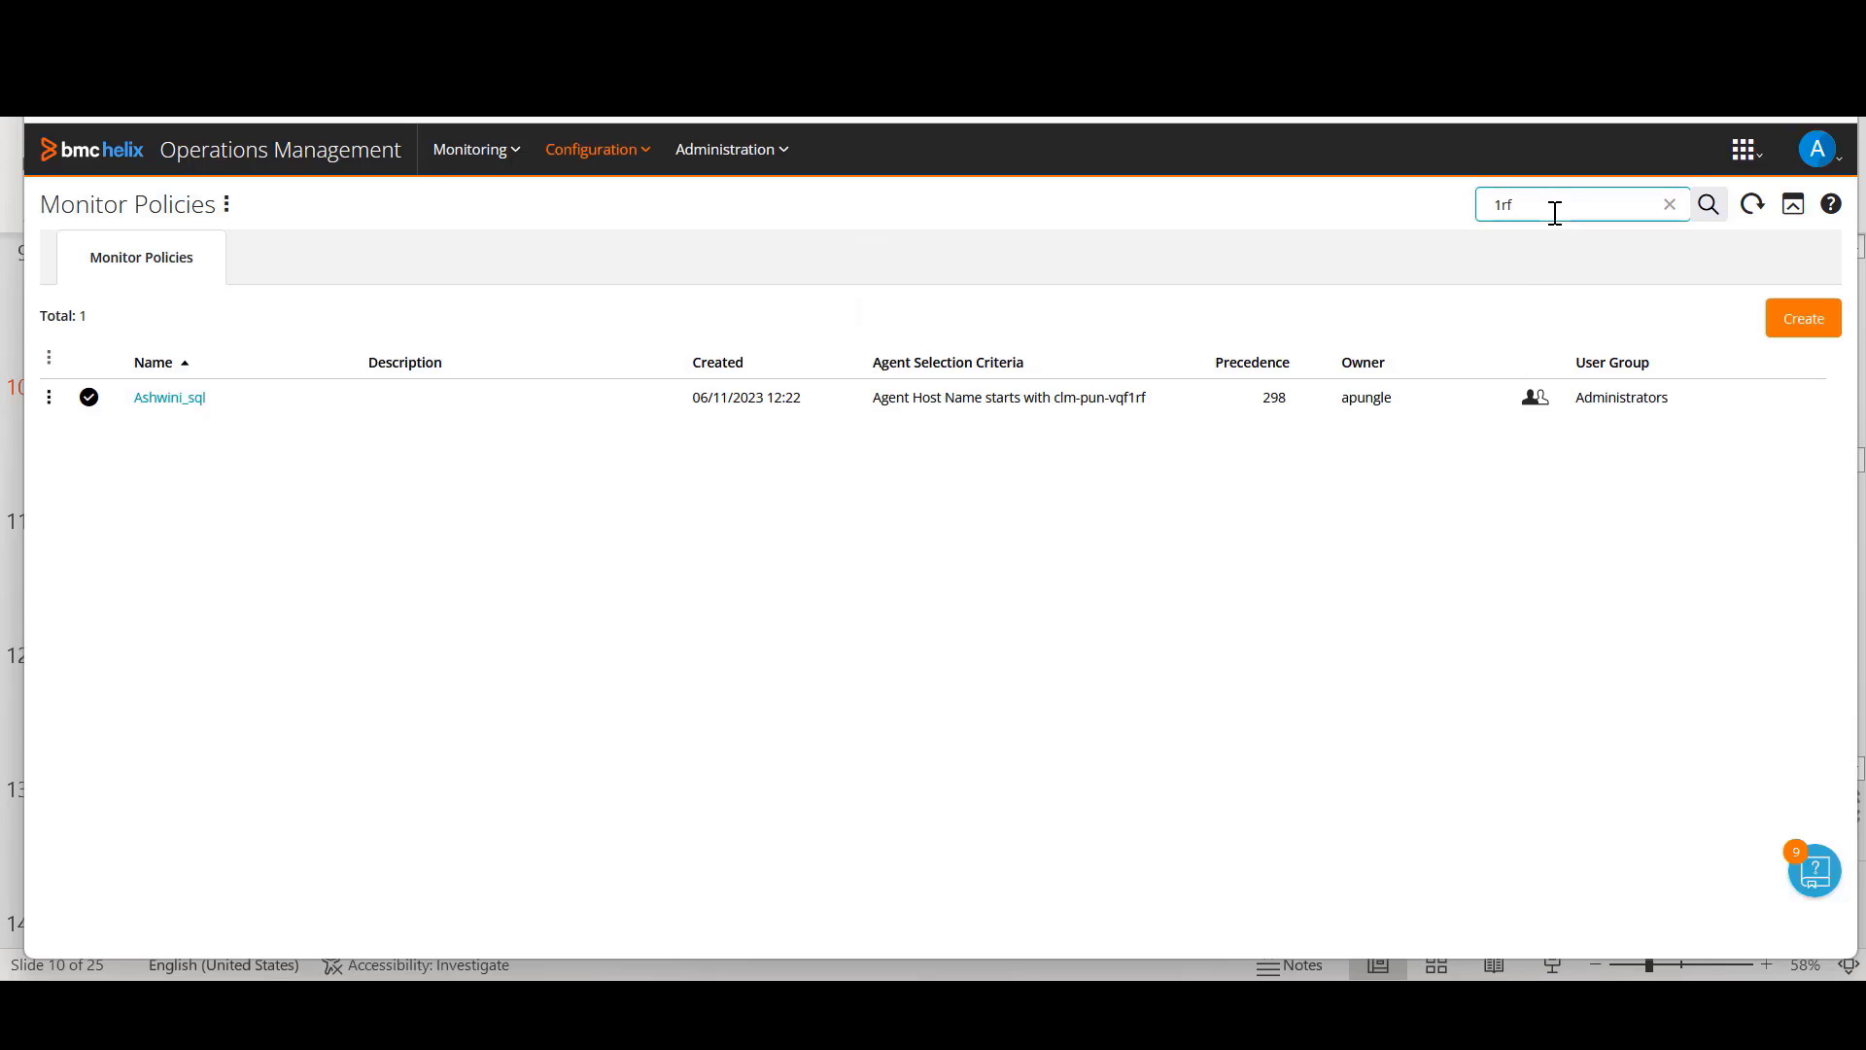
left_click(48, 397)
left_click(70, 433)
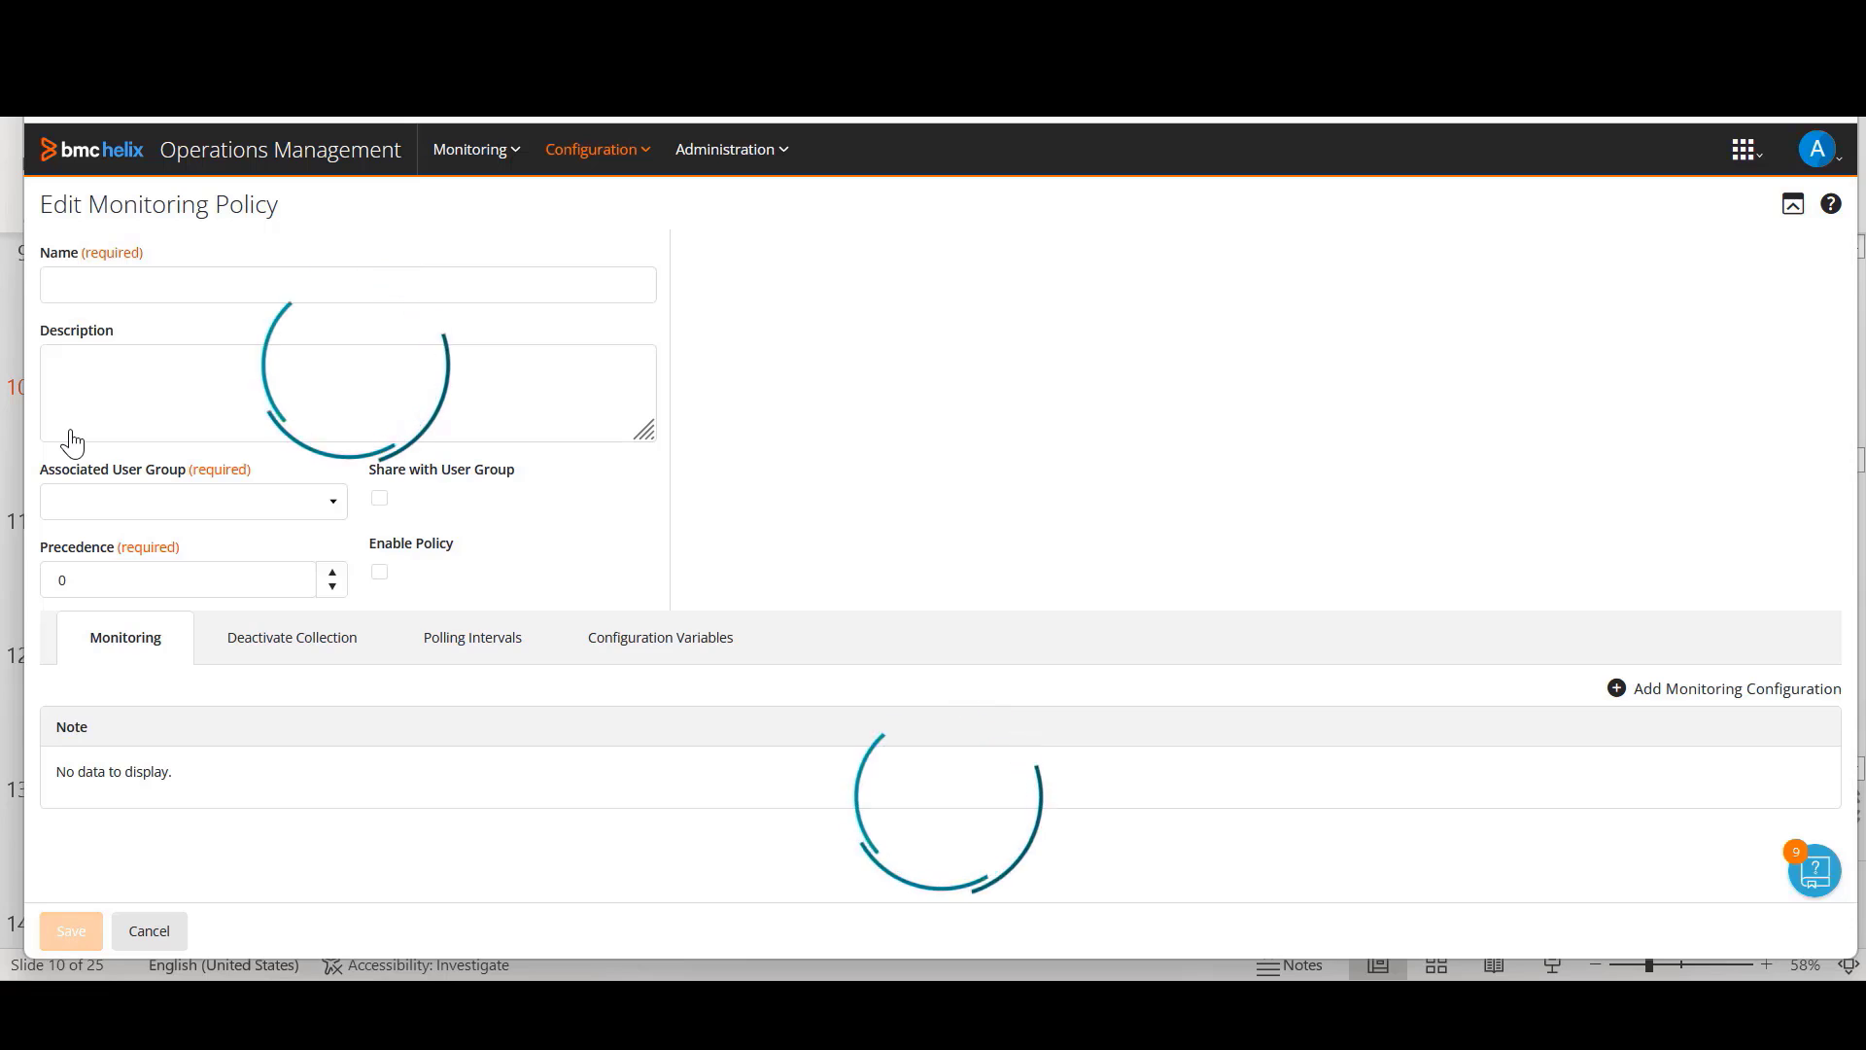
Review the HelixMonitorEvents configuration variable, save the policy, and advance to the troubleshooting slide.
left_click(666, 642)
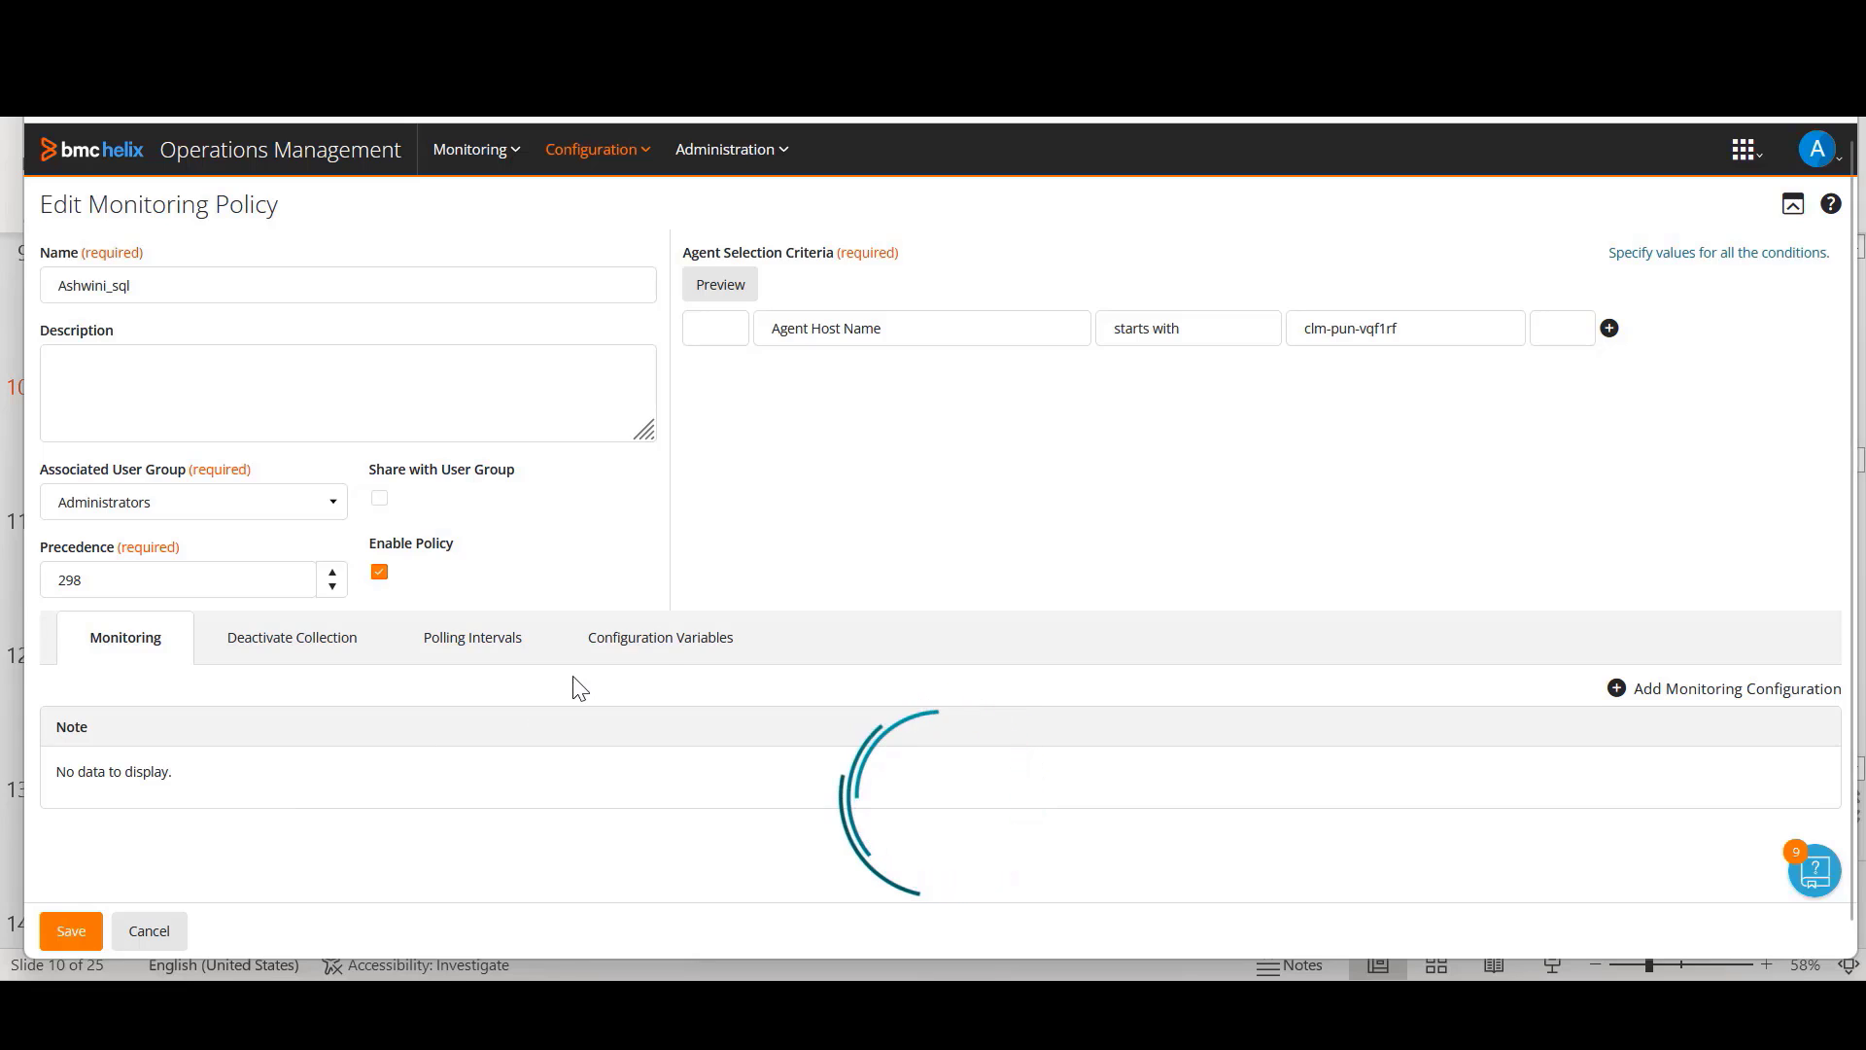
left_click(666, 643)
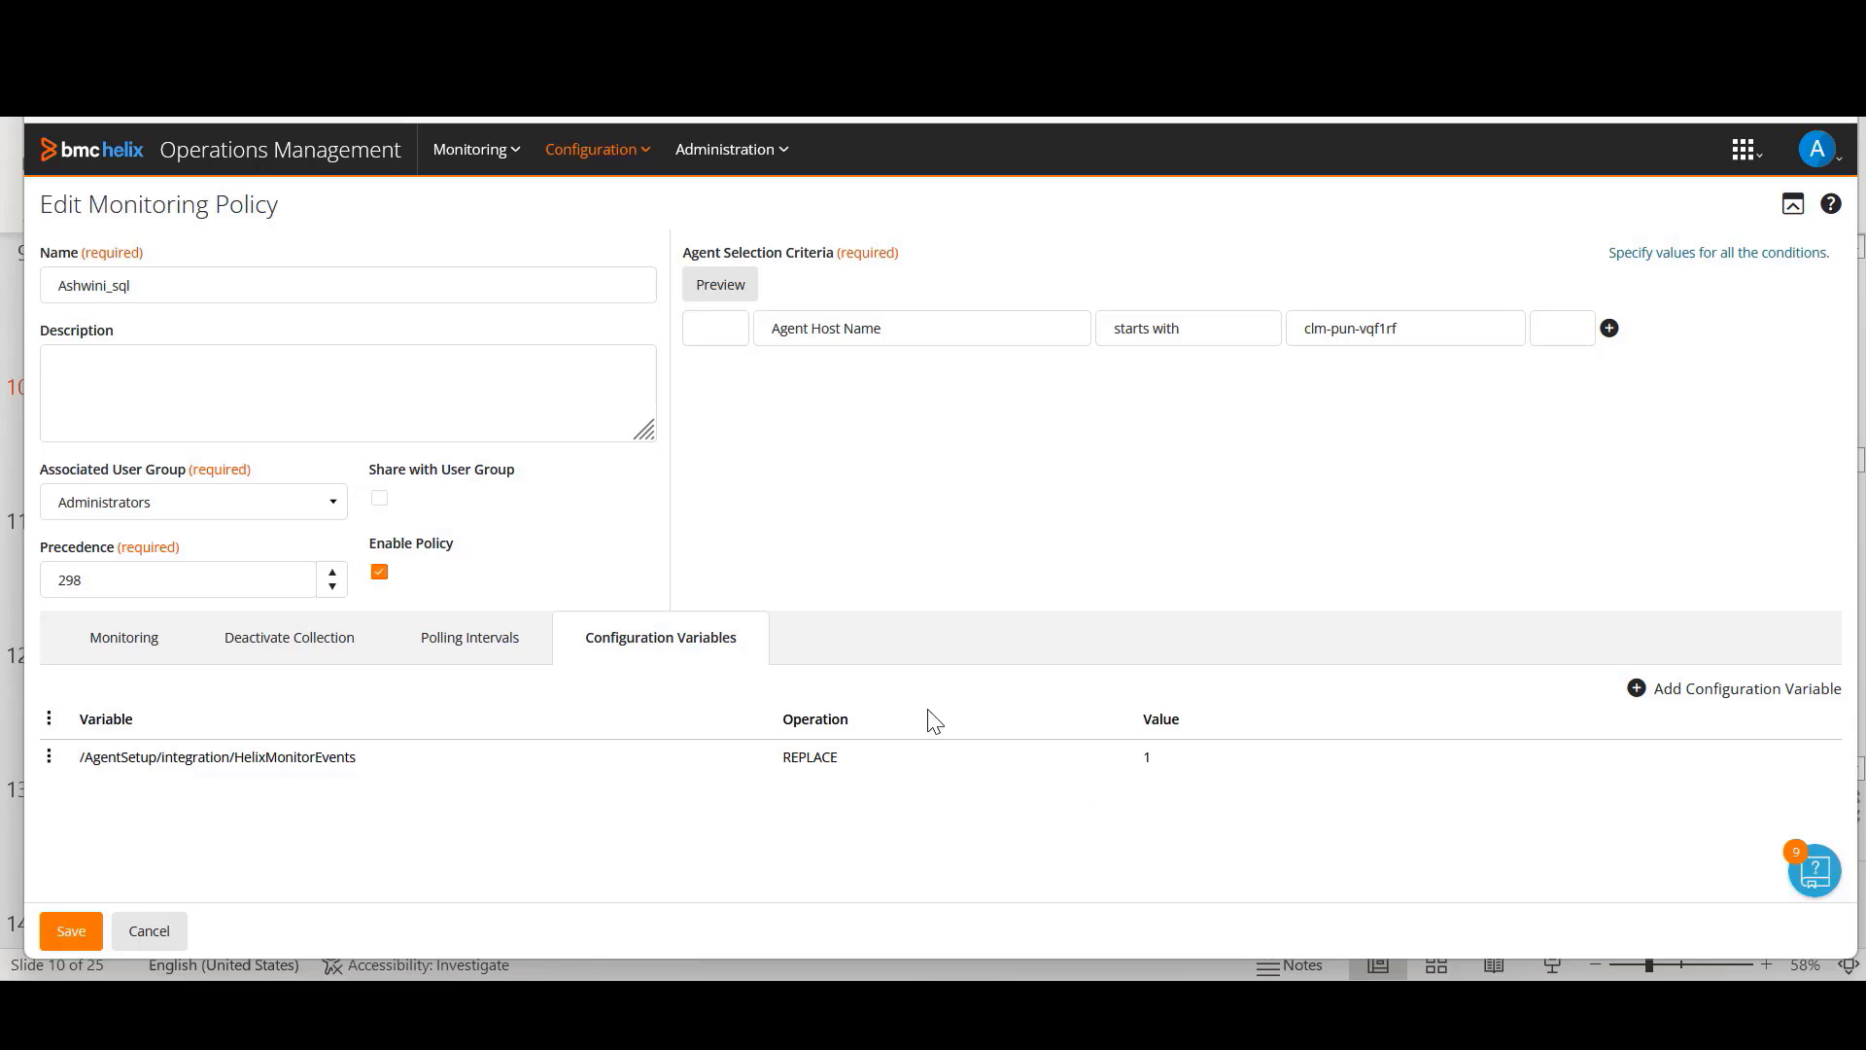
left_click(66, 933)
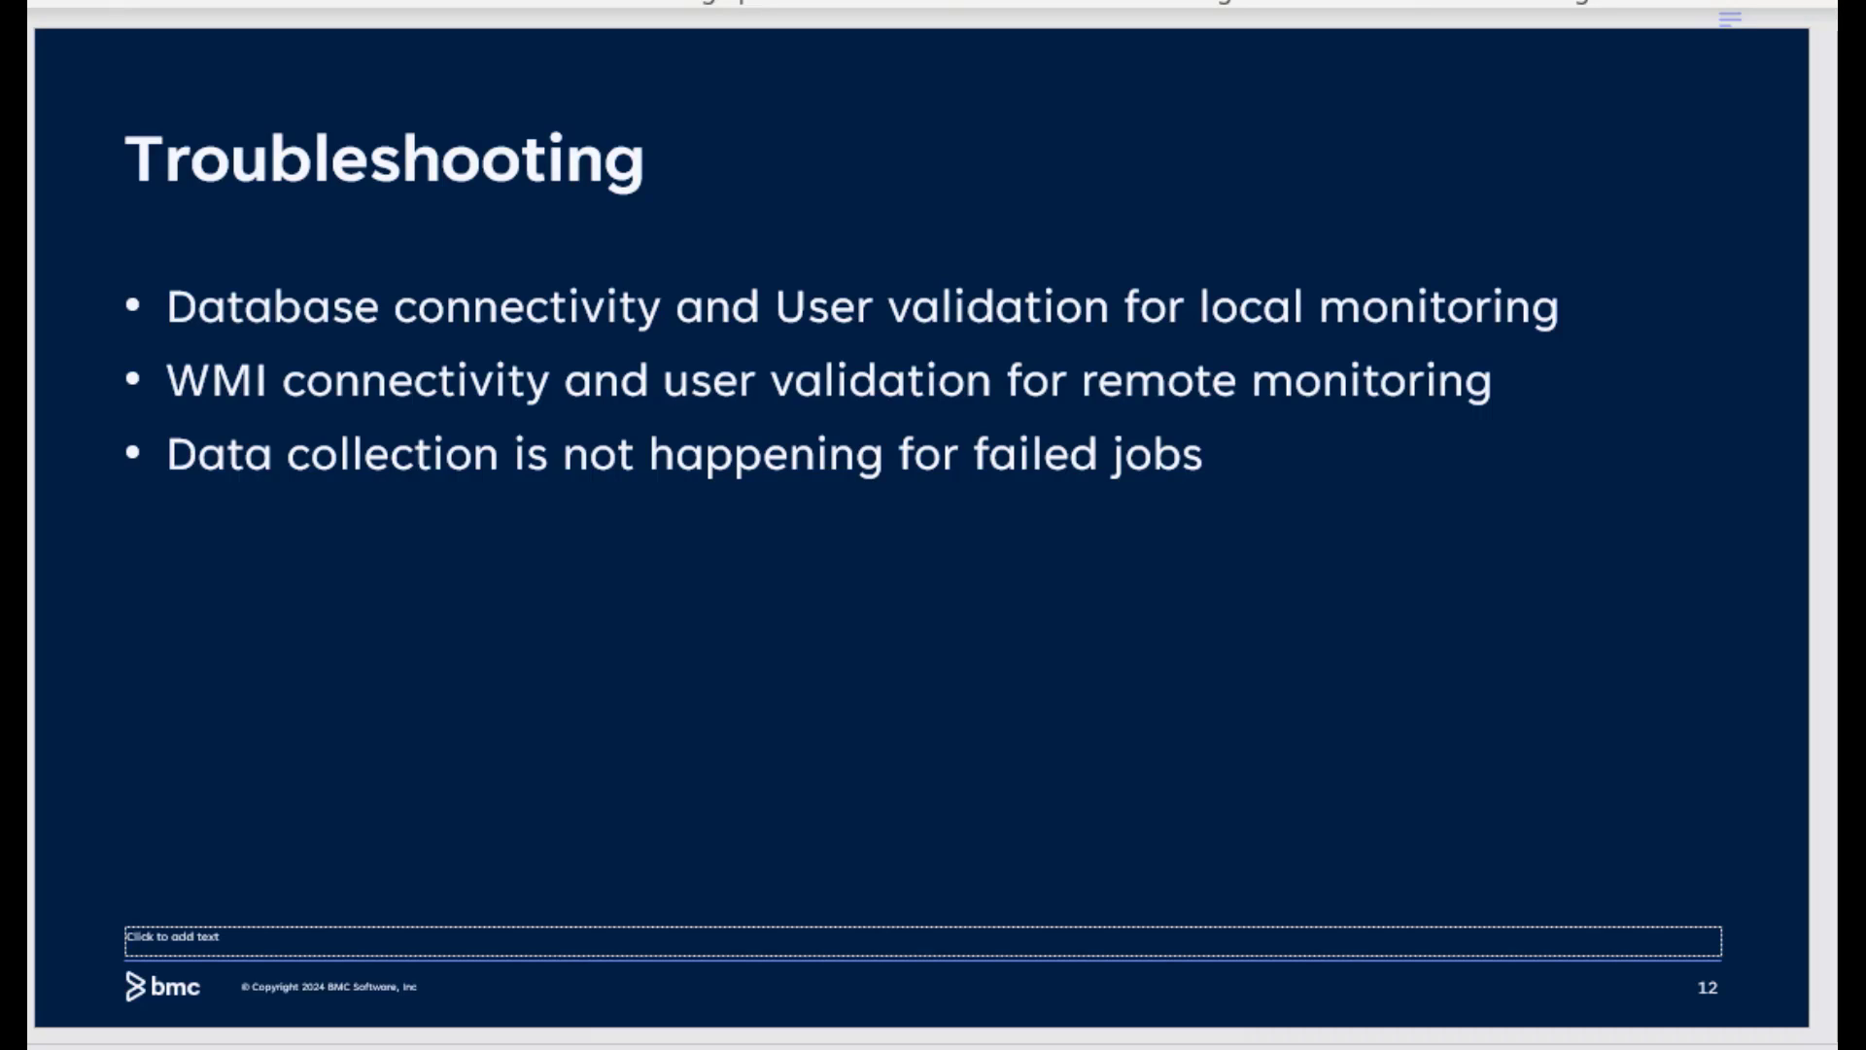
key("Page_Down")
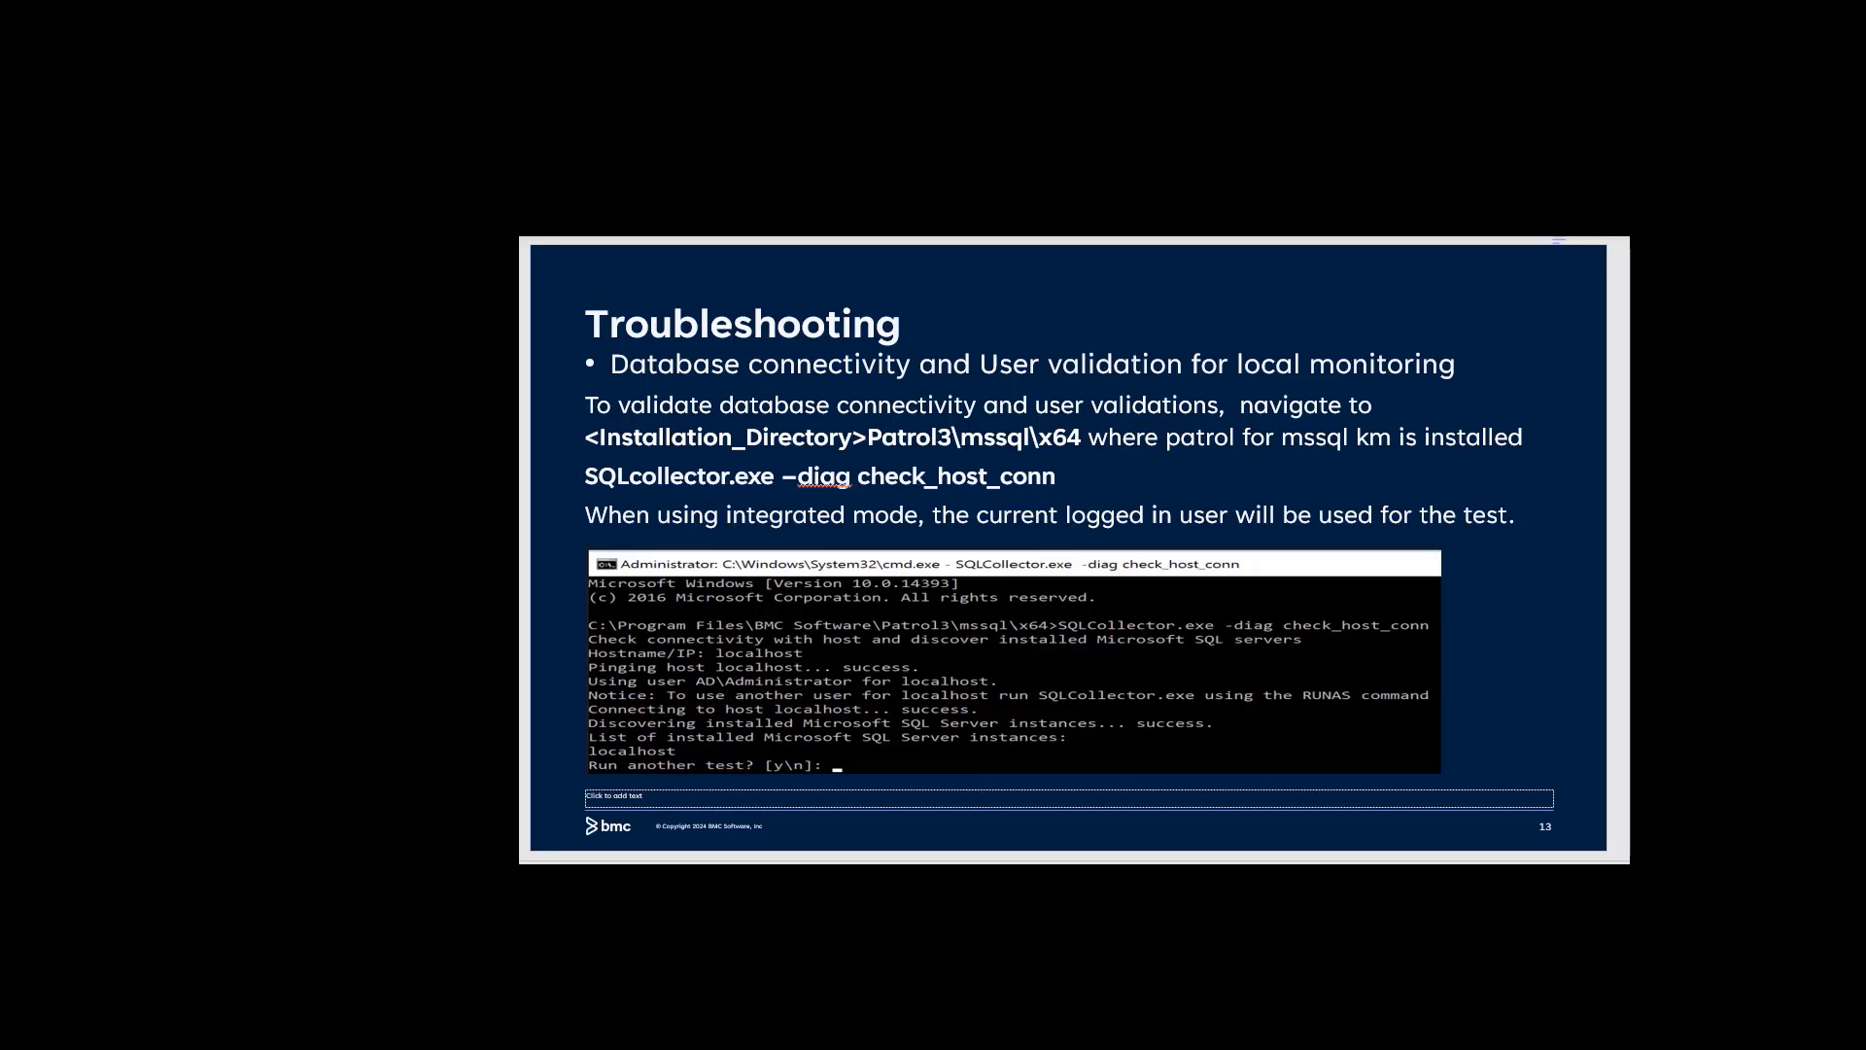